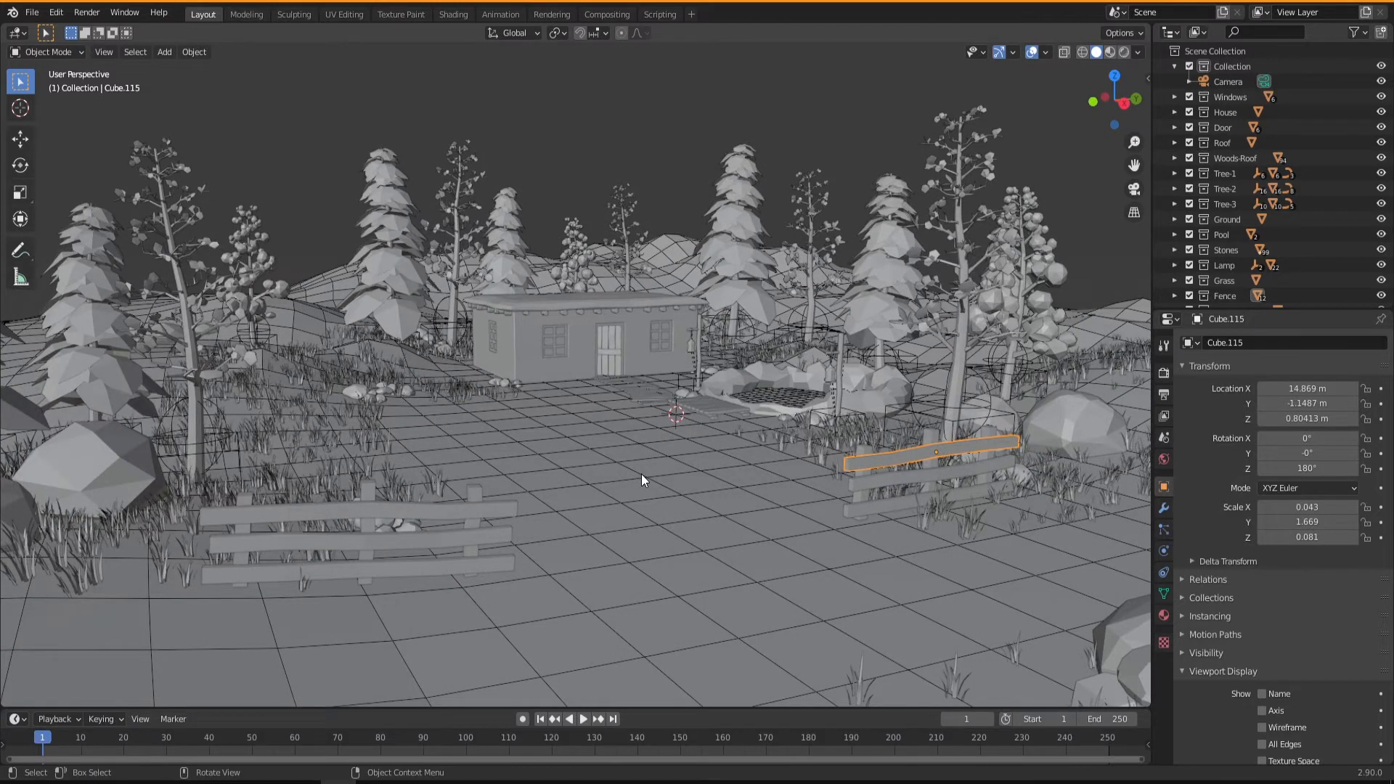
middle_drag(639, 472, 721, 417)
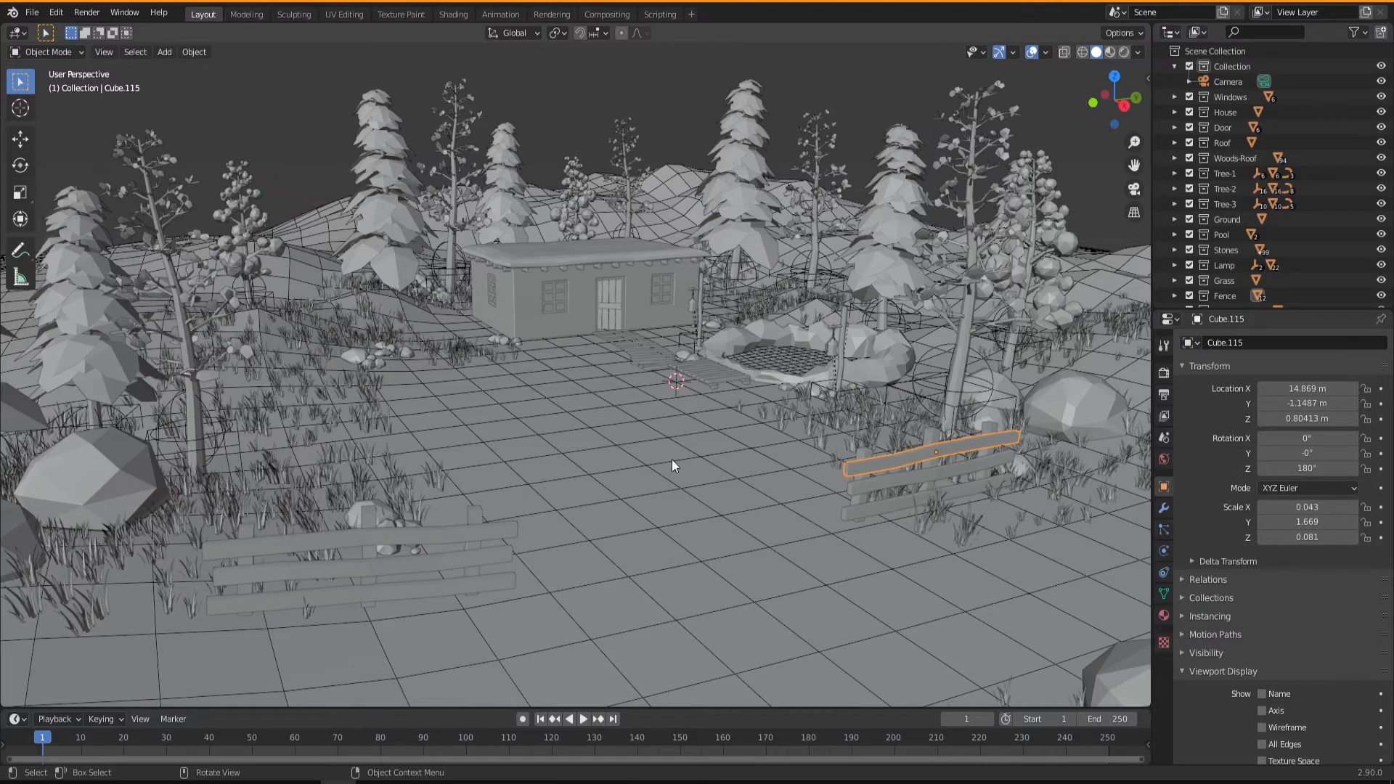
mouse_move(633, 461)
middle_down()
mouse_move(620, 460)
mouse_move(648, 465)
mouse_move(629, 461)
middle_up()
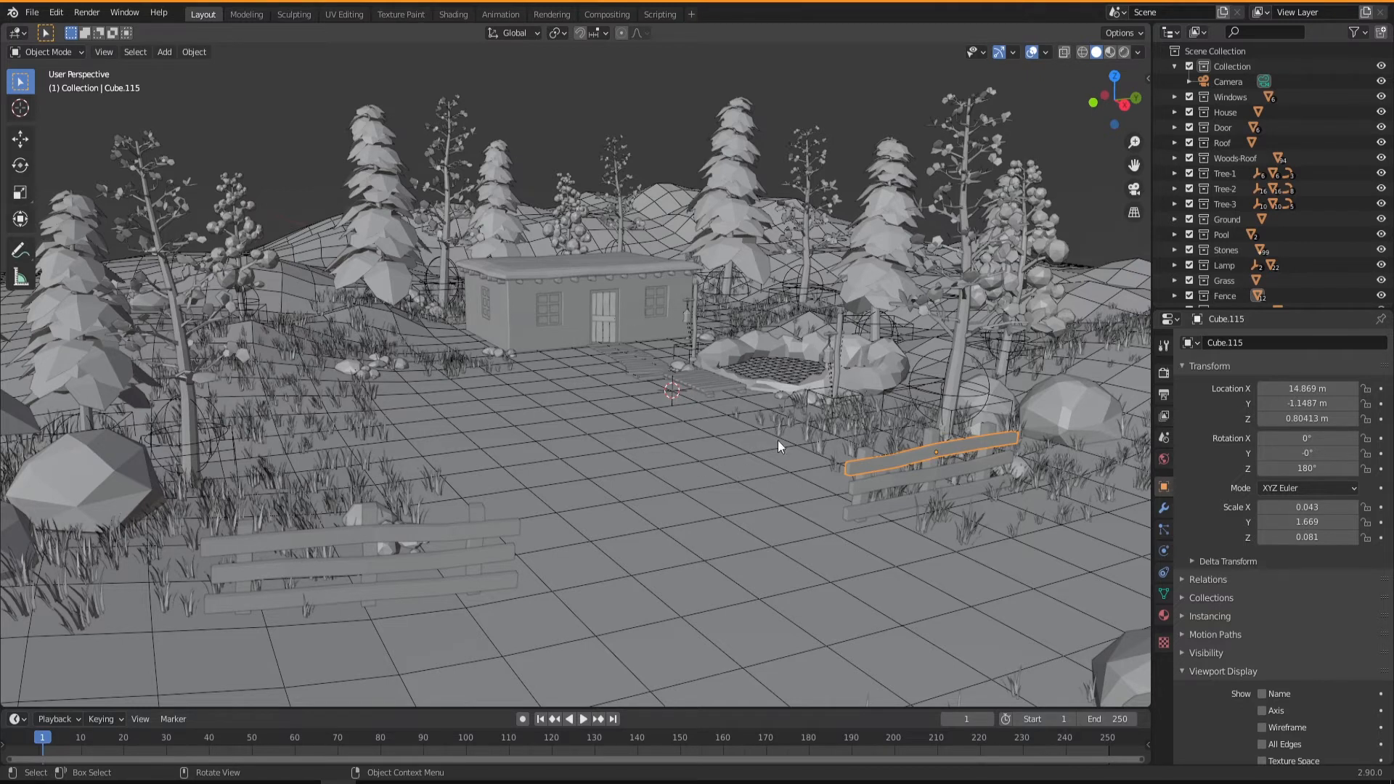
mouse_move(668, 472)
middle_down()
mouse_move(651, 456)
mouse_move(673, 469)
middle_up()
middle_drag(523, 501, 572, 481)
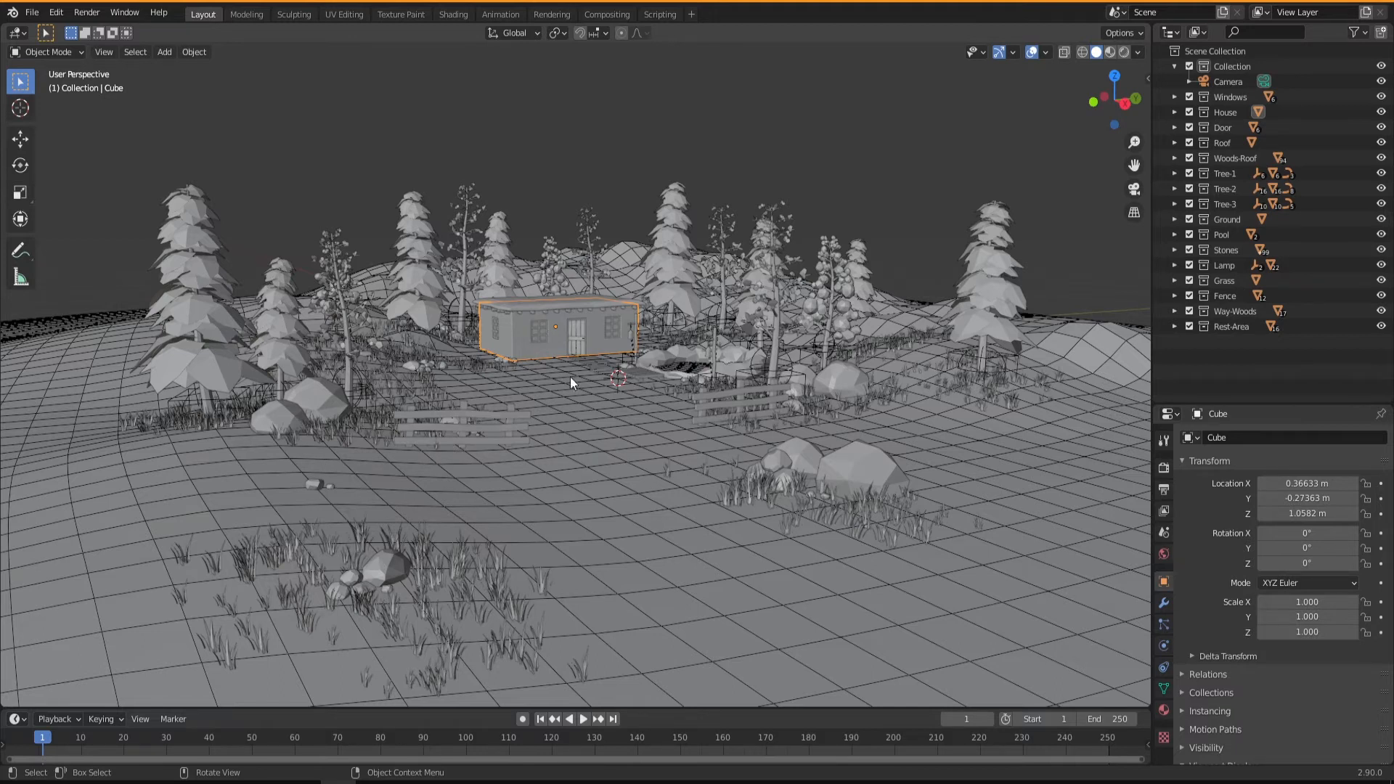
Step: Hide the Rest-Area, Way-Woods, Fence, Grass, Lamp, Stones, Pool, Ground, Tree-3, Tree-2 and Tree-1 collections in the viewport
click(1381, 326)
click(1380, 310)
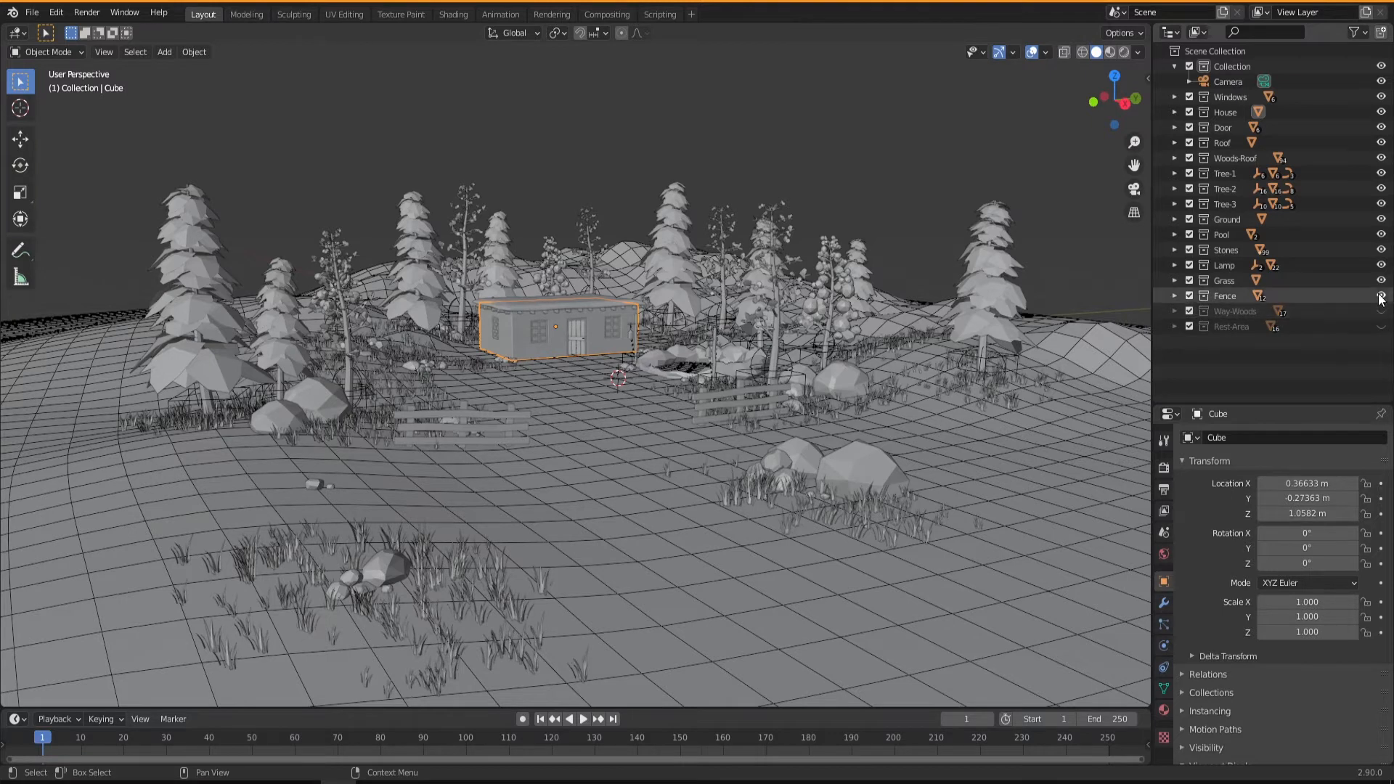
click(1381, 296)
click(1381, 280)
click(1381, 265)
click(1380, 250)
click(1381, 235)
click(1381, 219)
click(1381, 203)
click(1381, 189)
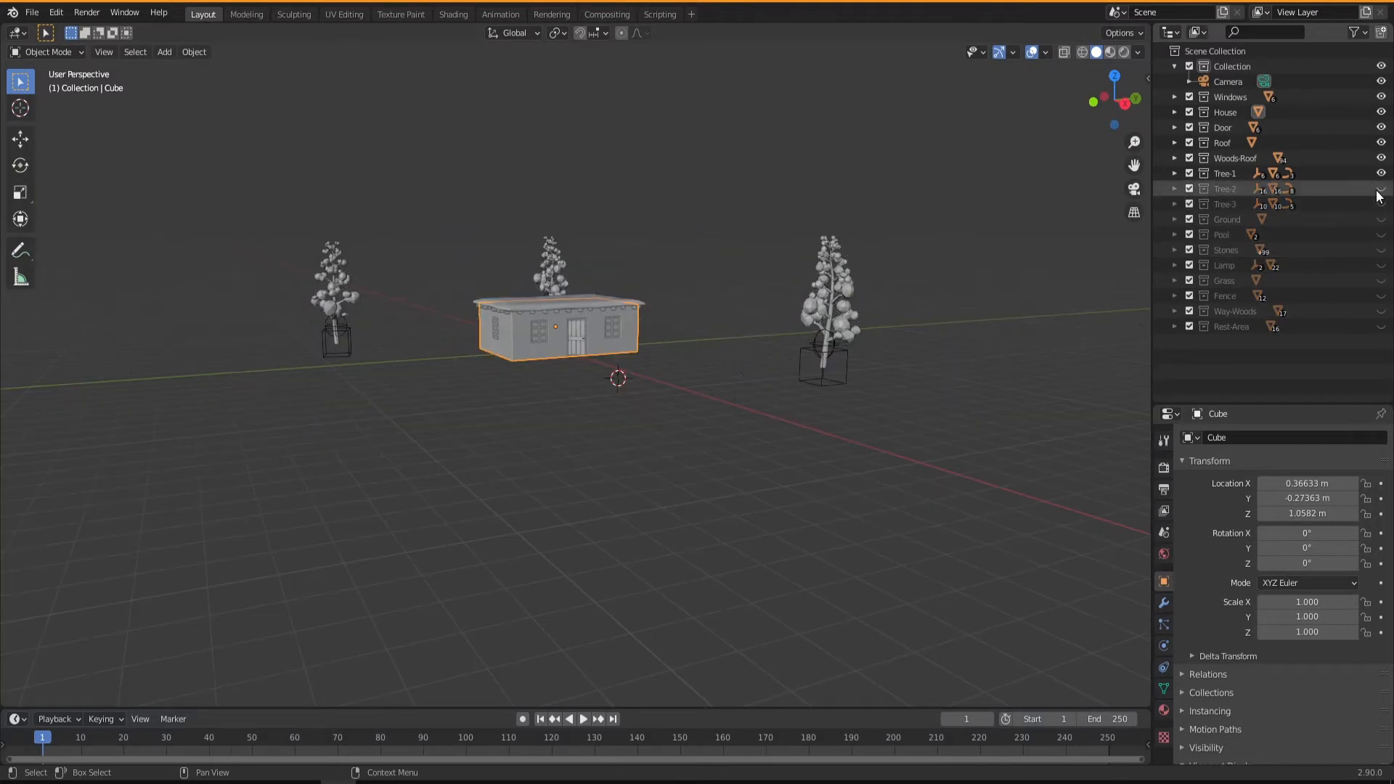
click(1381, 174)
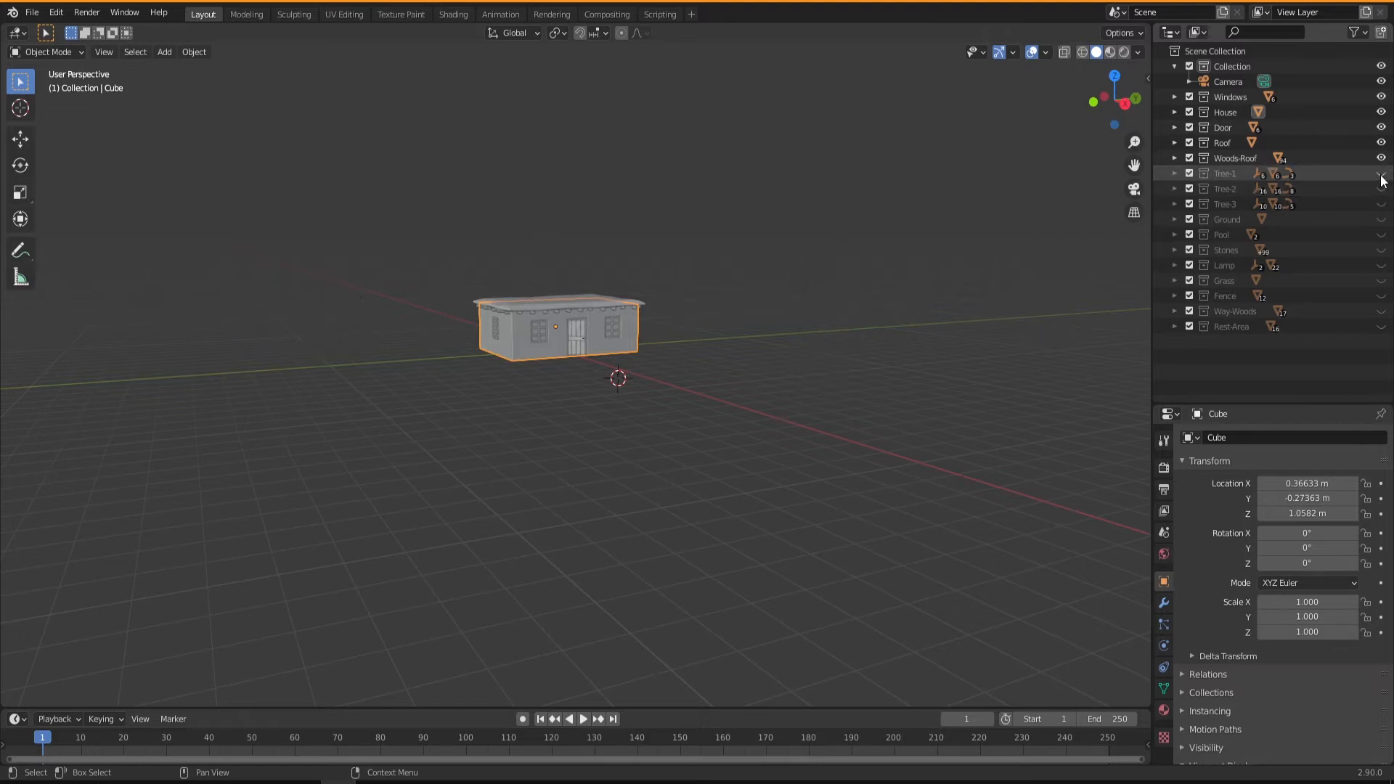
Step: Hide the Woods-Roof, Roof, Door and Windows collections so that only the House collection remains shown
middle_drag(522, 416, 544, 340)
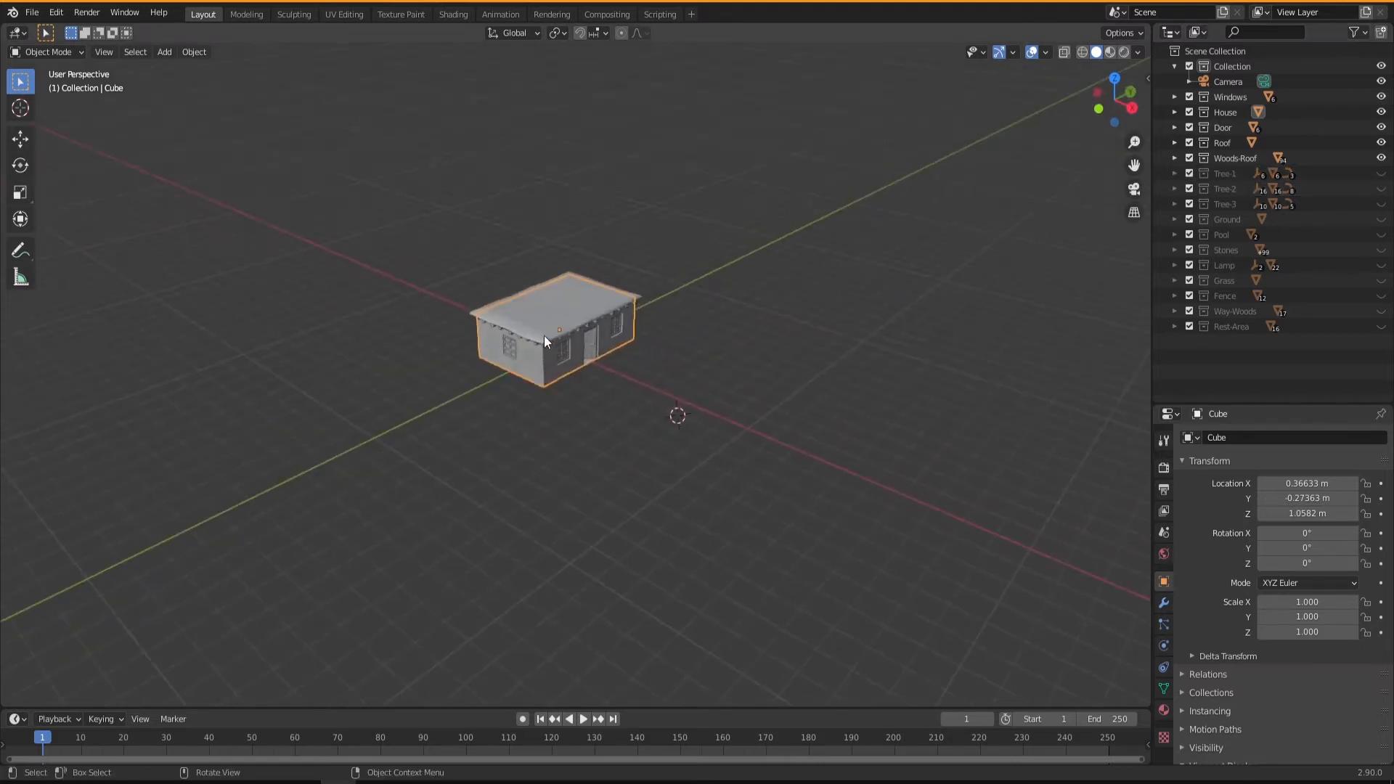
scroll(545, 338, up, 5)
middle_drag(600, 425, 590, 397)
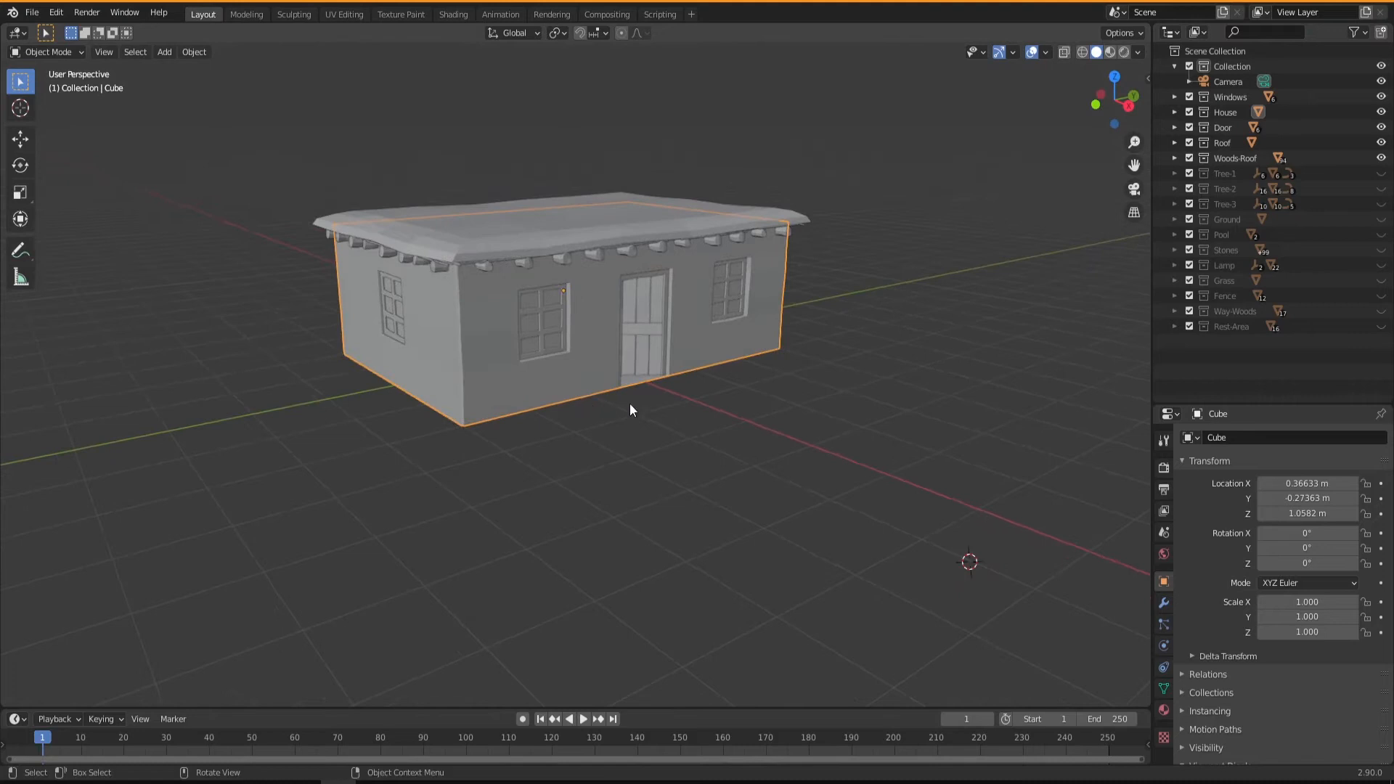
click(1381, 159)
click(1381, 143)
click(1382, 128)
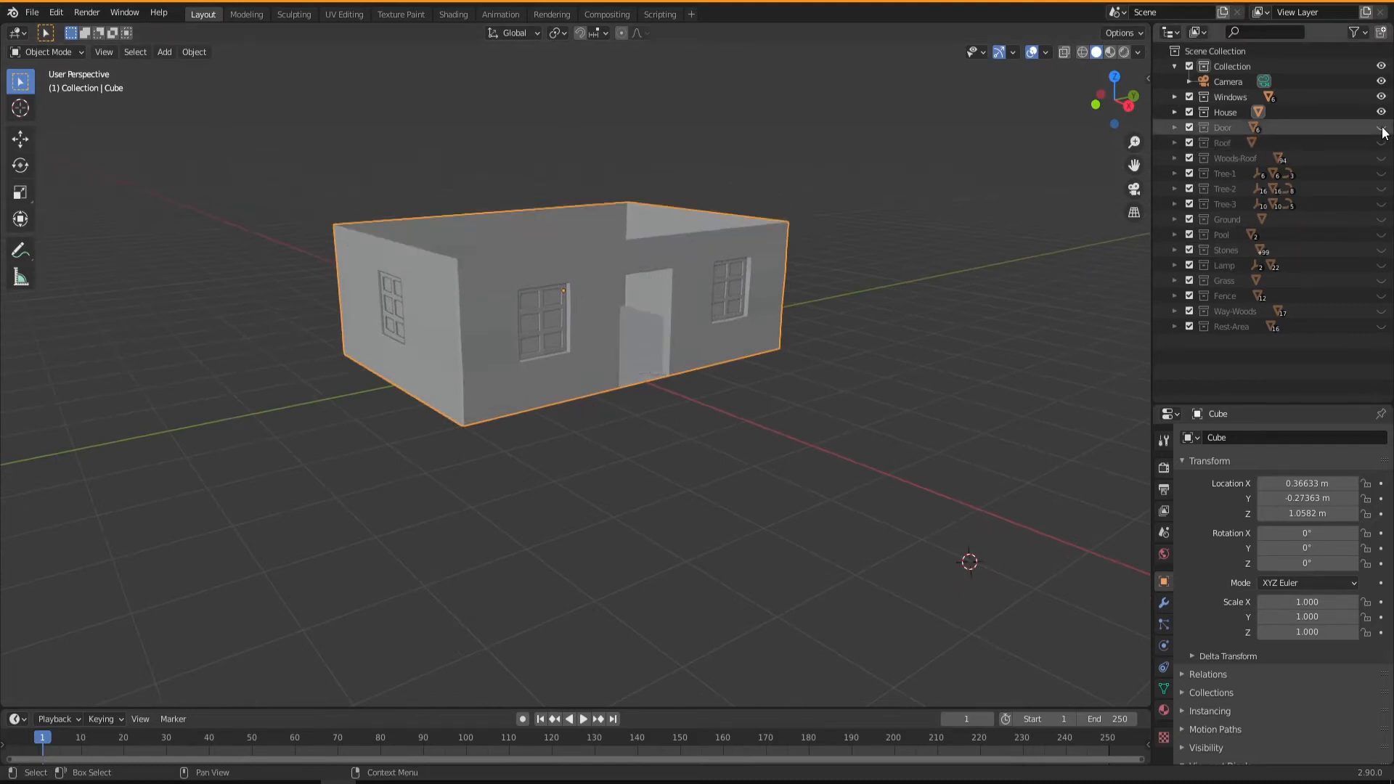
click(1382, 112)
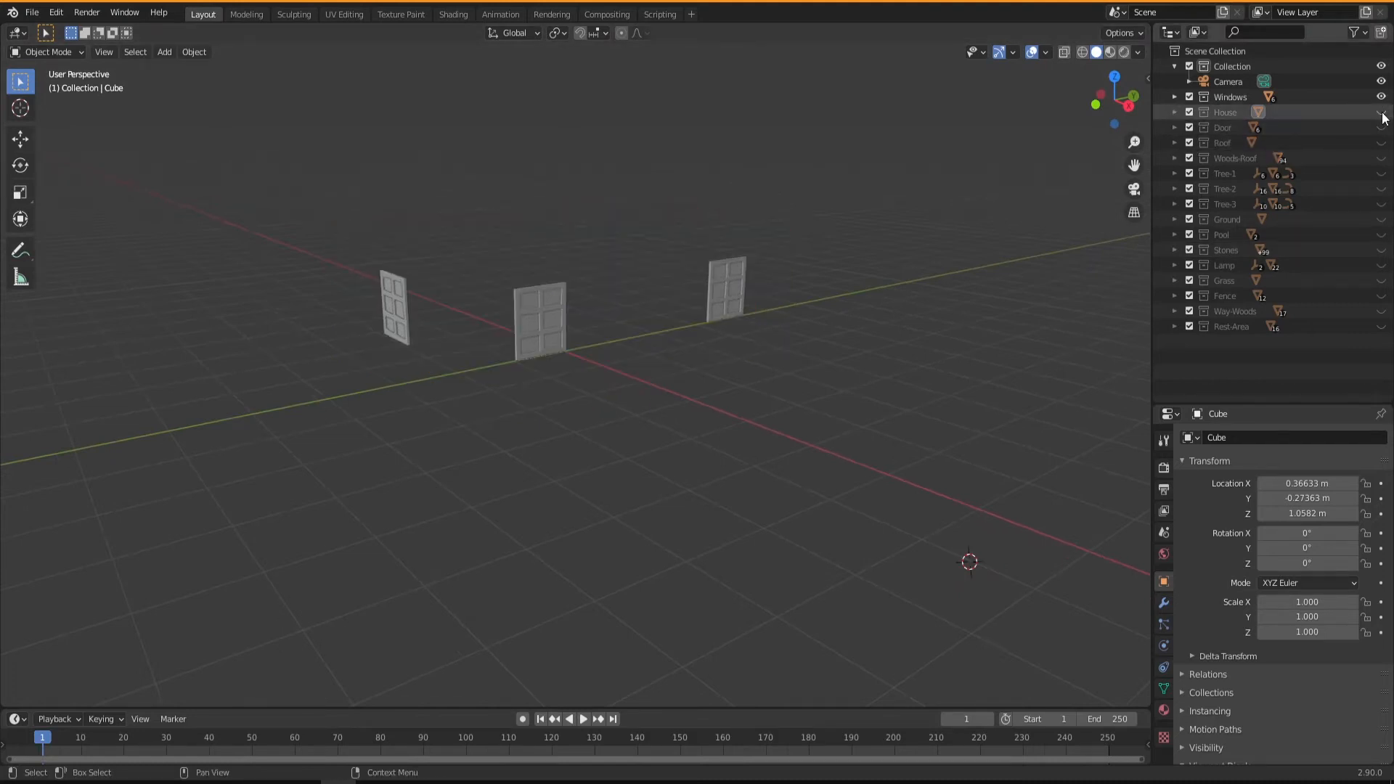
click(1380, 97)
click(1381, 112)
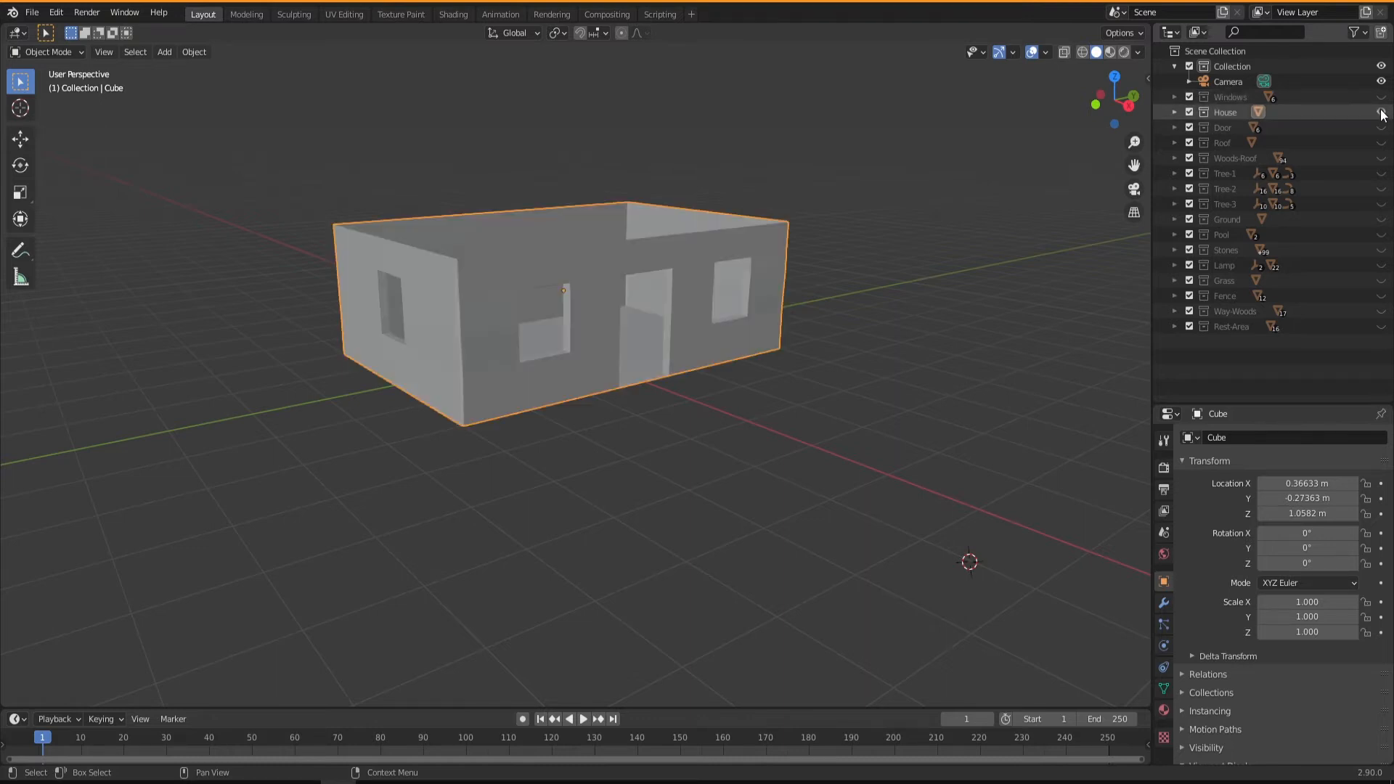
mouse_move(705, 426)
middle_down()
mouse_move(768, 446)
mouse_move(724, 431)
middle_up()
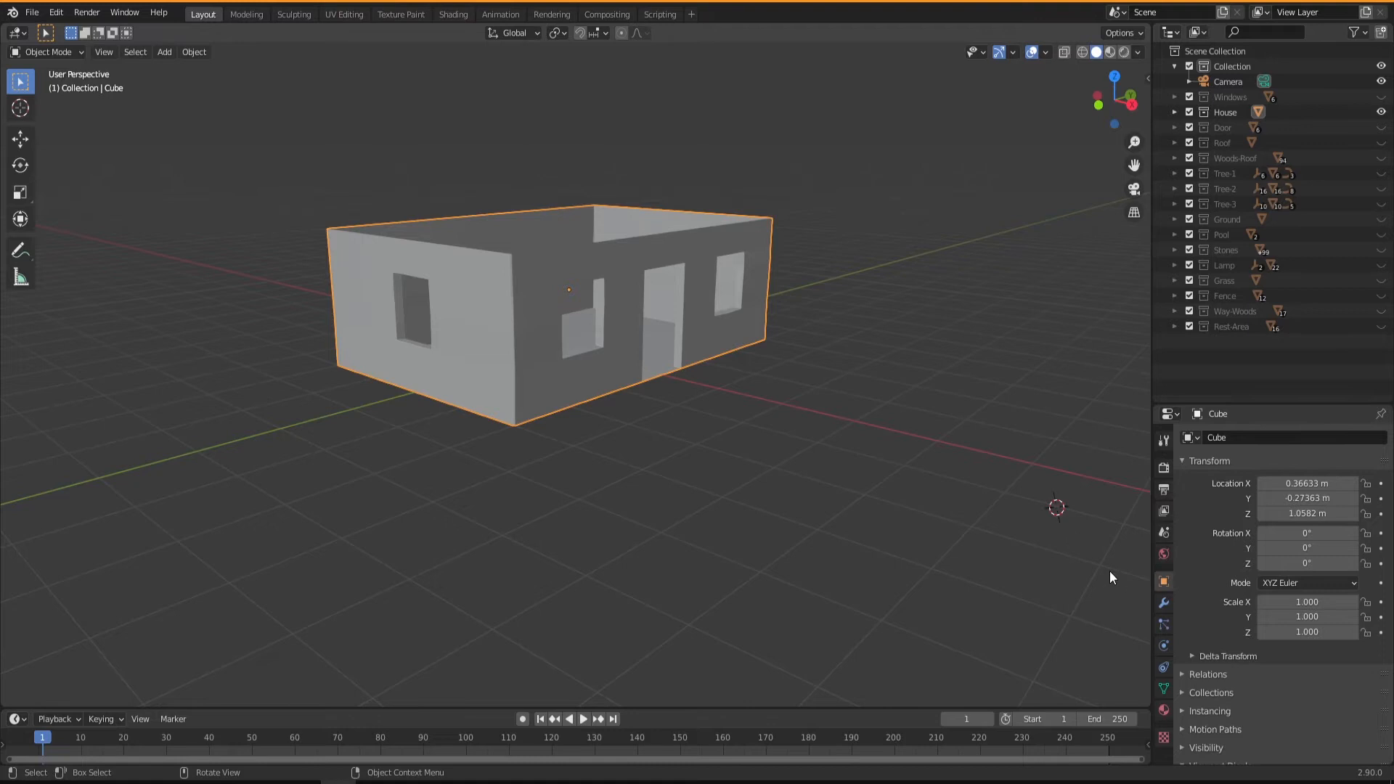
Step: Enlarge the properties editor and show the material settings of the selected house walls
drag(1227, 405, 1240, 267)
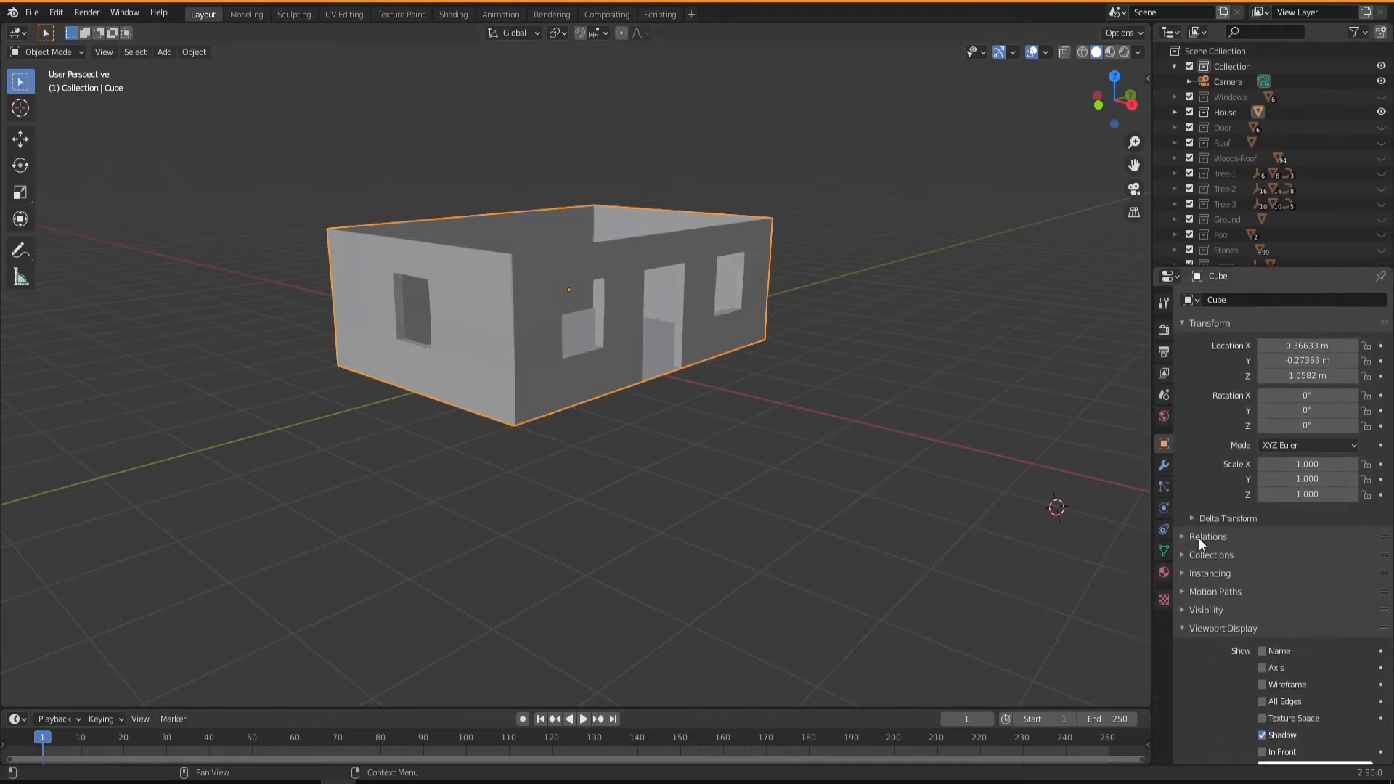
click(1164, 572)
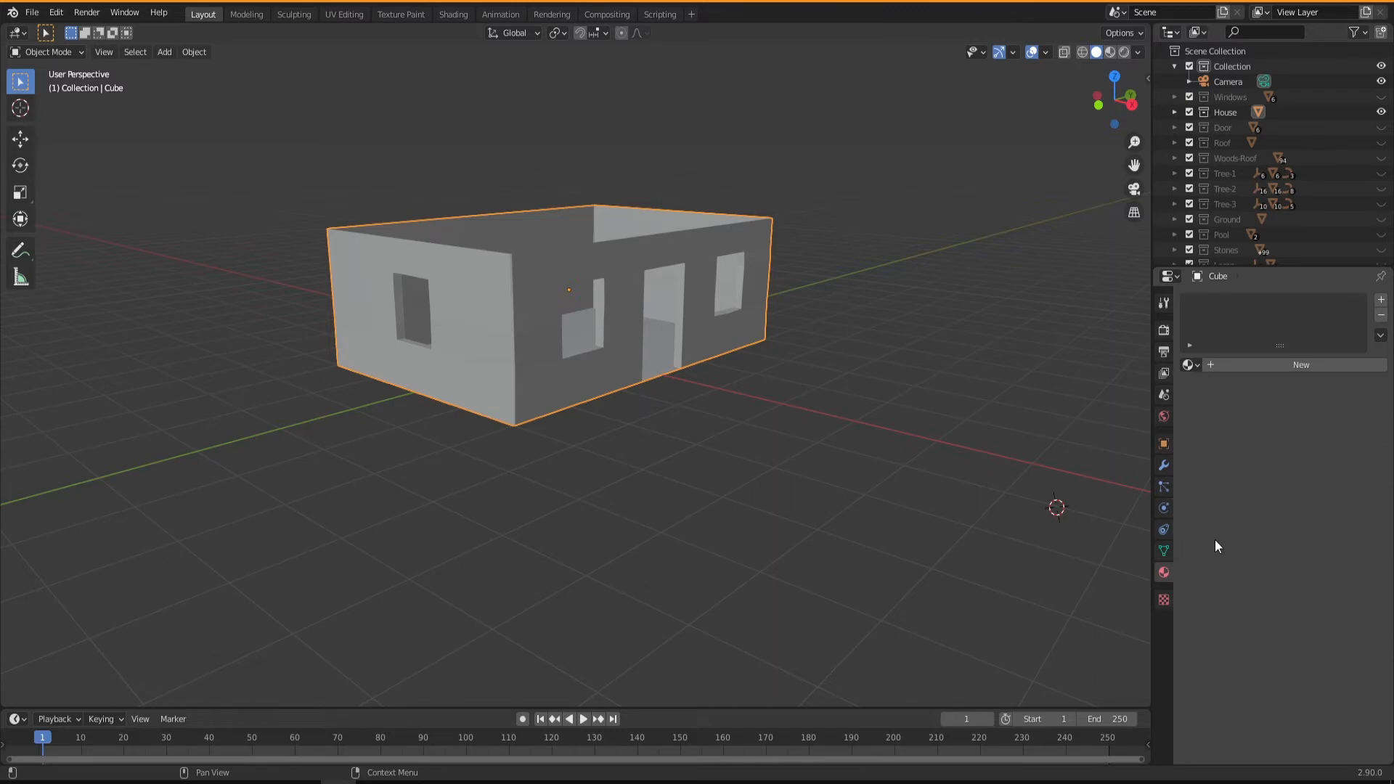
click(631, 424)
click(632, 328)
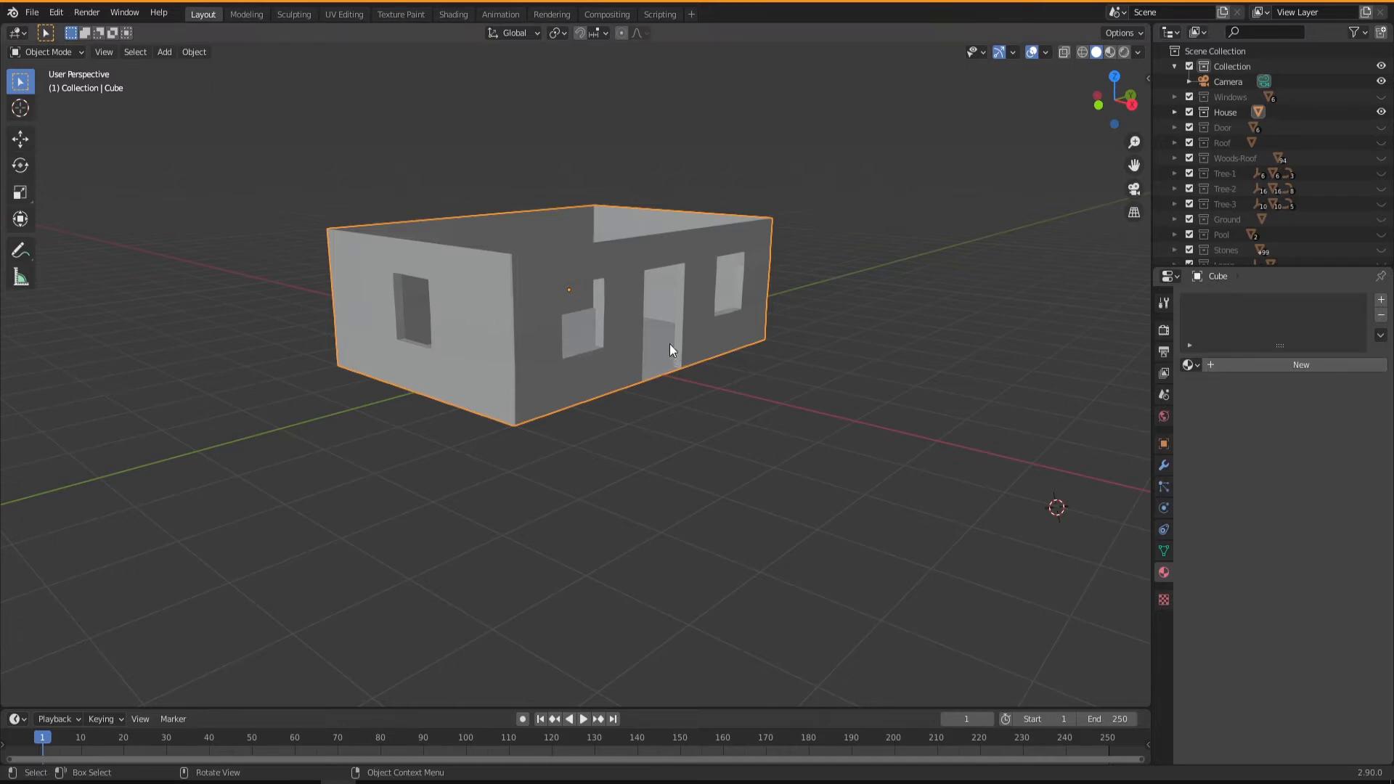
Step: View the house walls in the Shading workspace and return to the Layout workspace
click(455, 15)
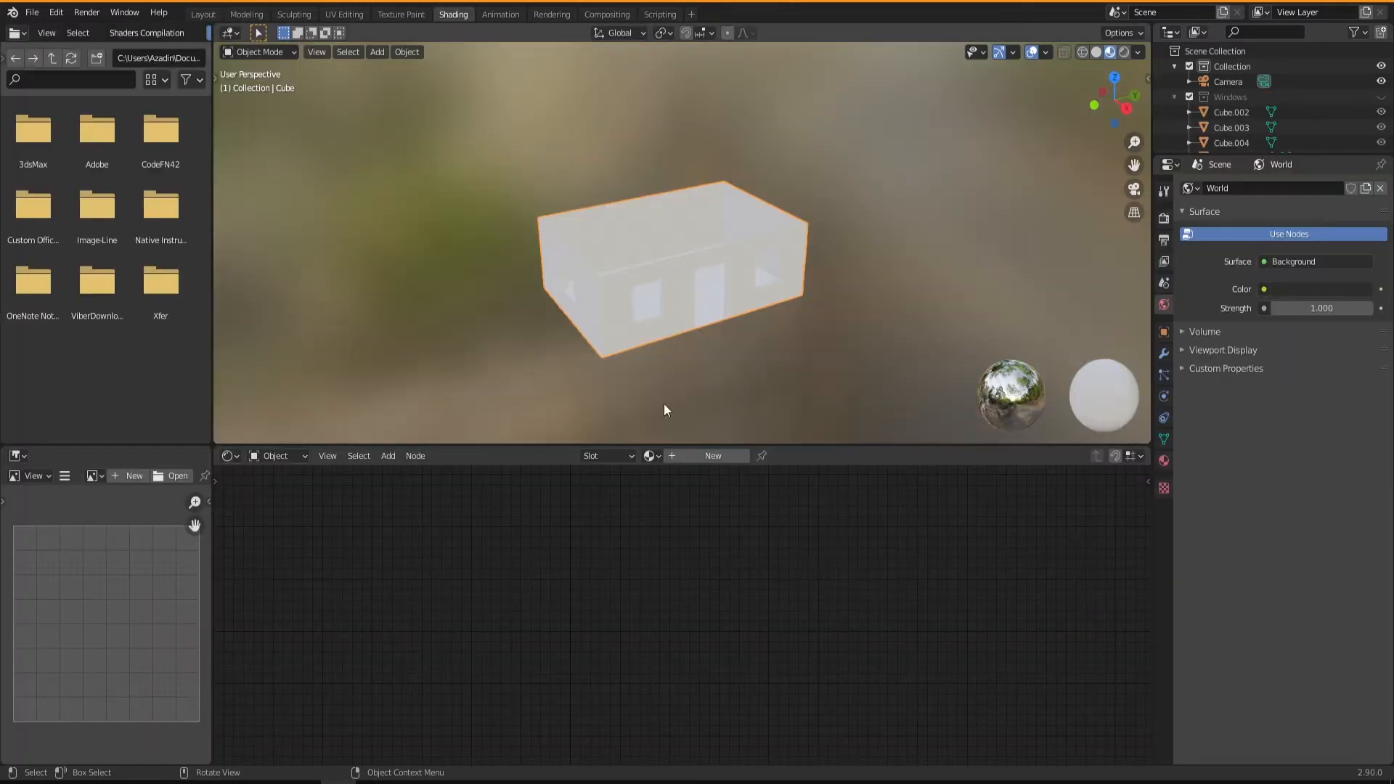
mouse_move(703, 321)
middle_down()
mouse_move(729, 303)
mouse_move(698, 319)
mouse_move(703, 296)
middle_up()
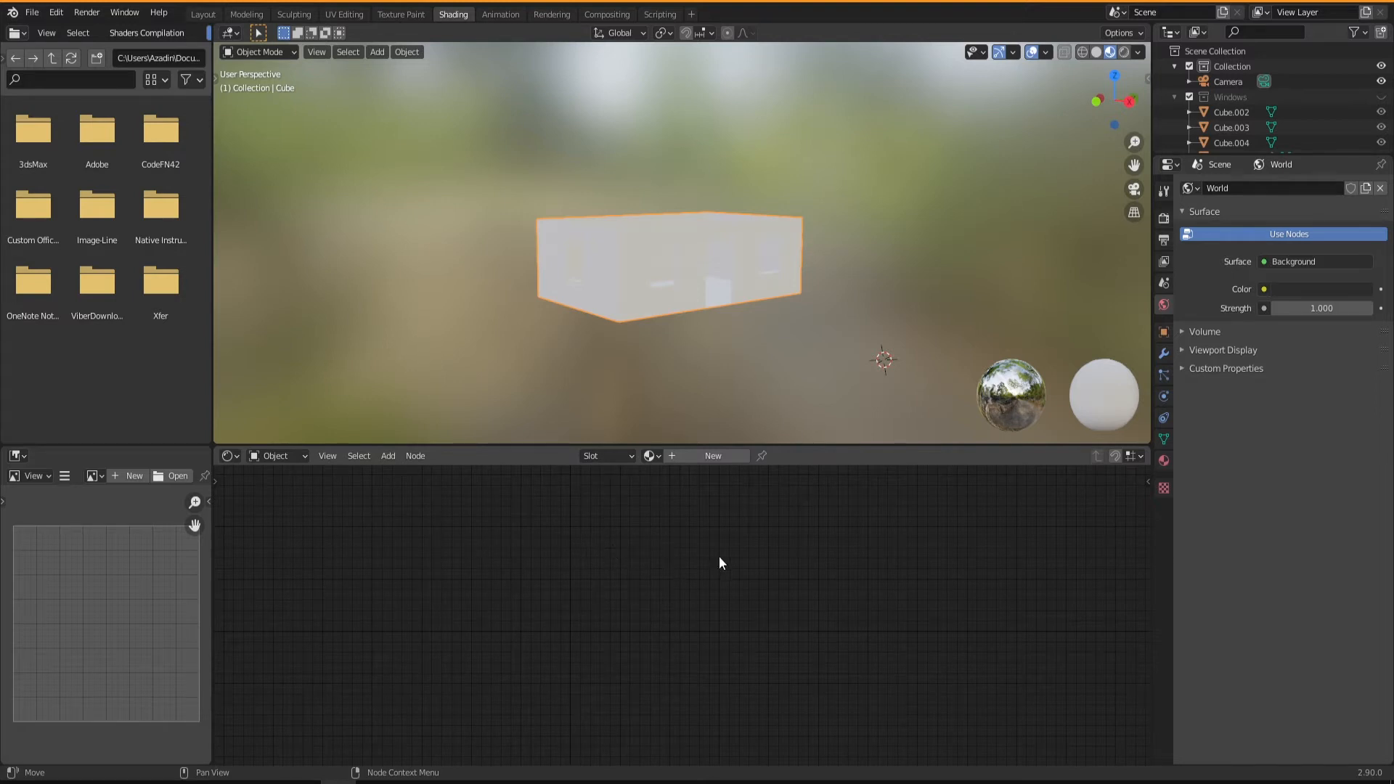
click(208, 13)
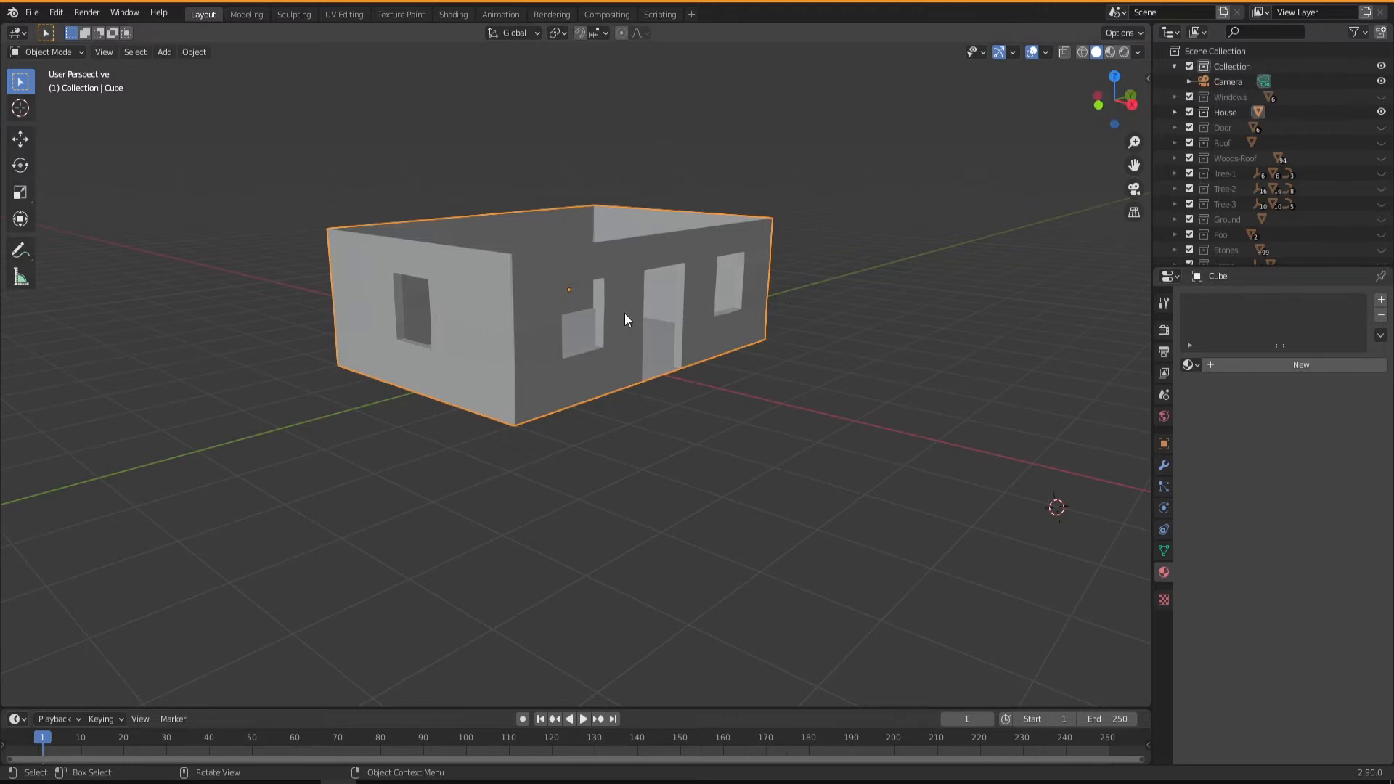
middle_drag(622, 391, 622, 454)
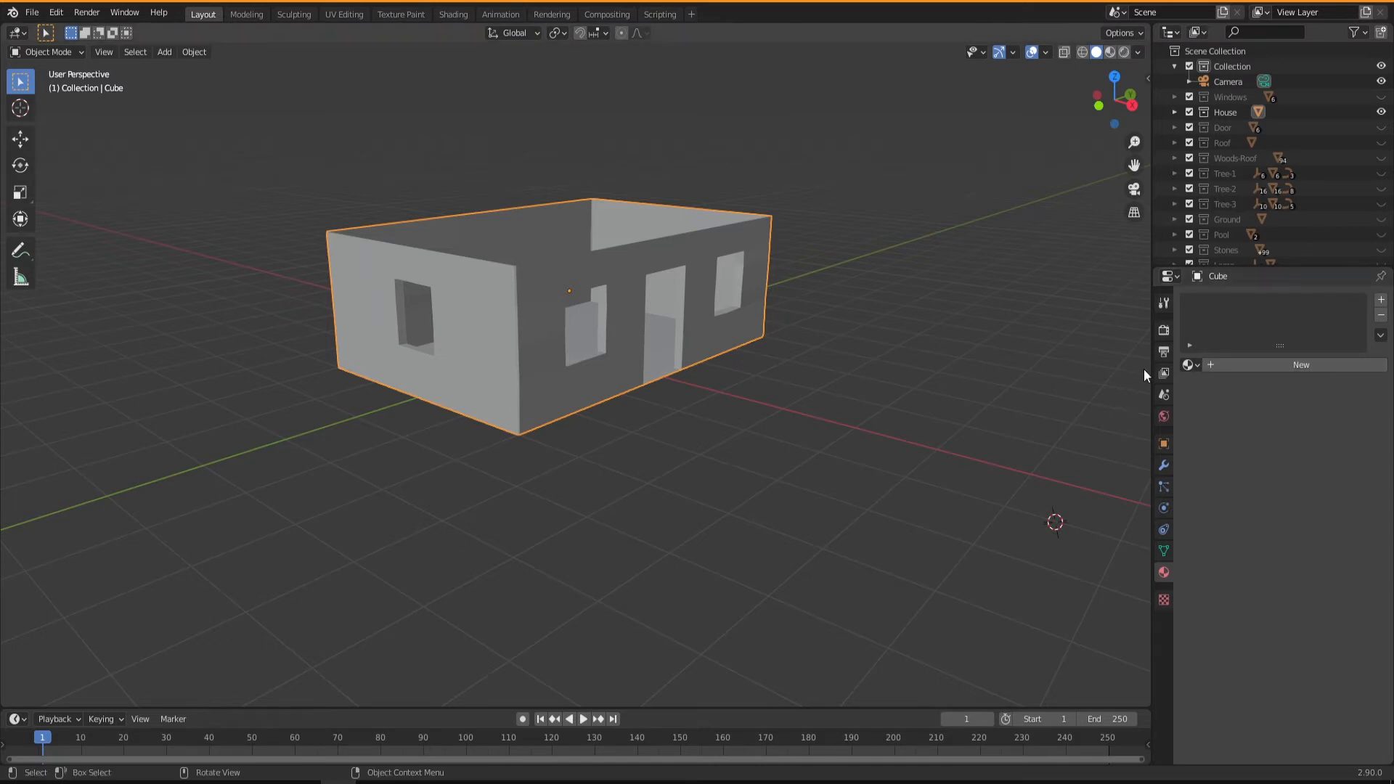
Step: Create a new material on the house walls and name it House
click(1251, 365)
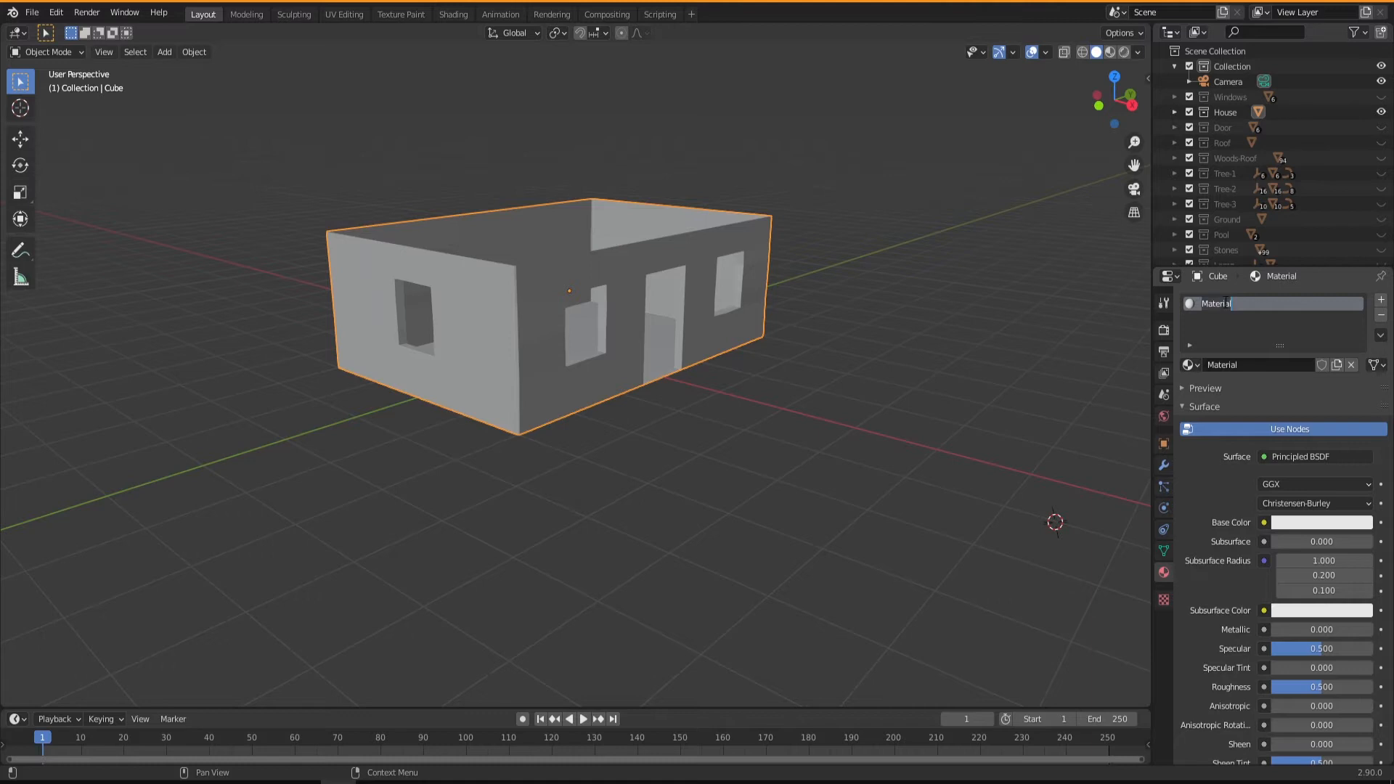
text(H)
text(opuise)
key(BackSpace)
key(BackSpace)
key(BackSpace)
key(BackSpace)
key(BackSpace)
text(use)
key(Return)
Step: Set the House material's base color to a light yellow-orange
scroll(1230, 511, down, 1)
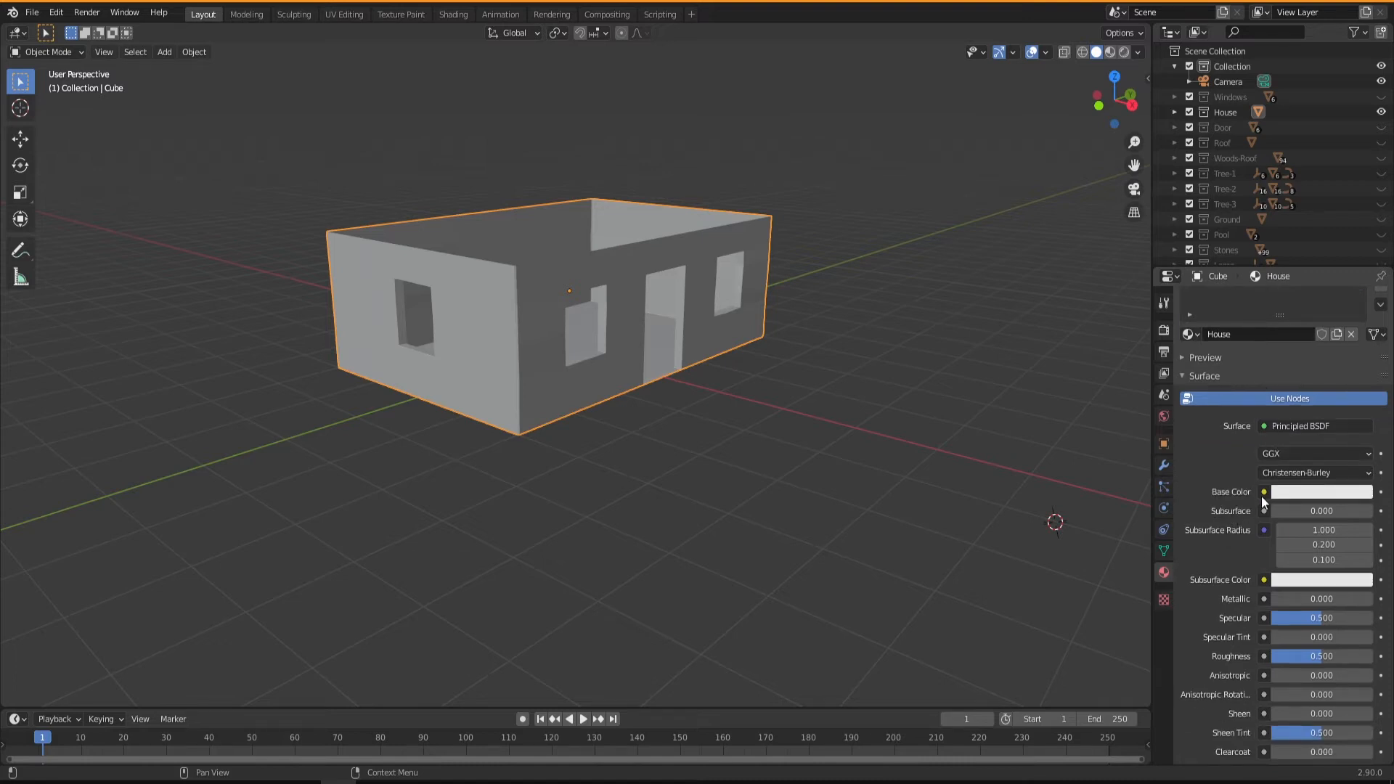
click(1318, 493)
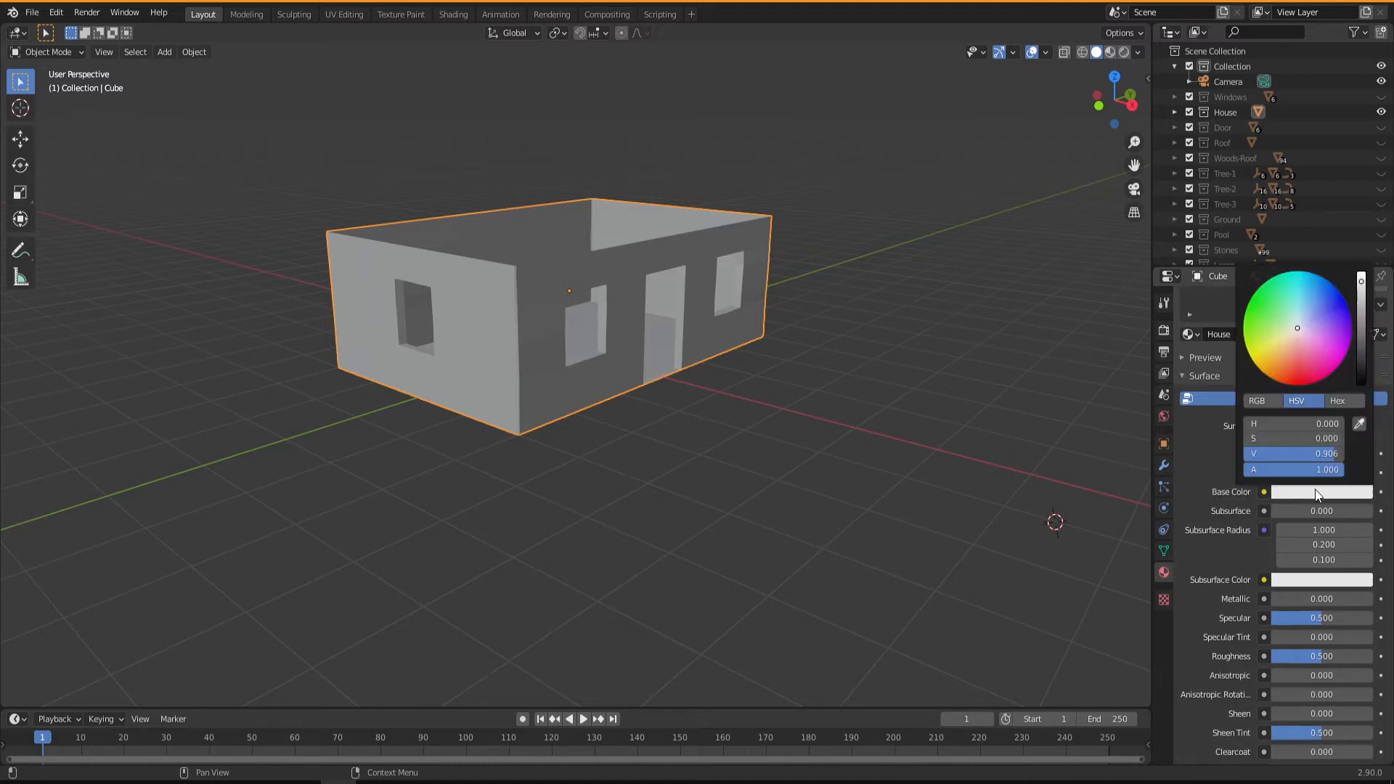
click(1280, 350)
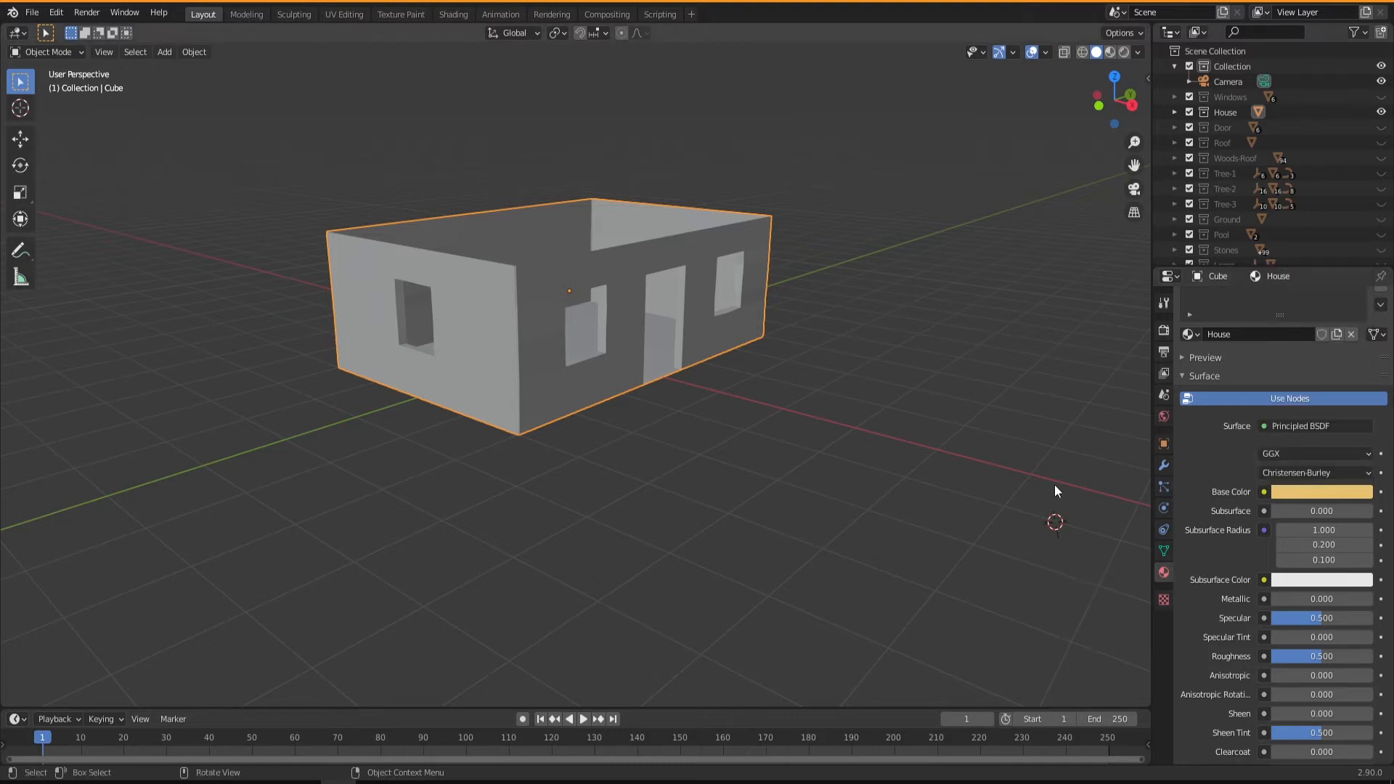
Step: Start the Shortcut VUr key display and hide the viewport sidebar
click(1146, 79)
click(1067, 95)
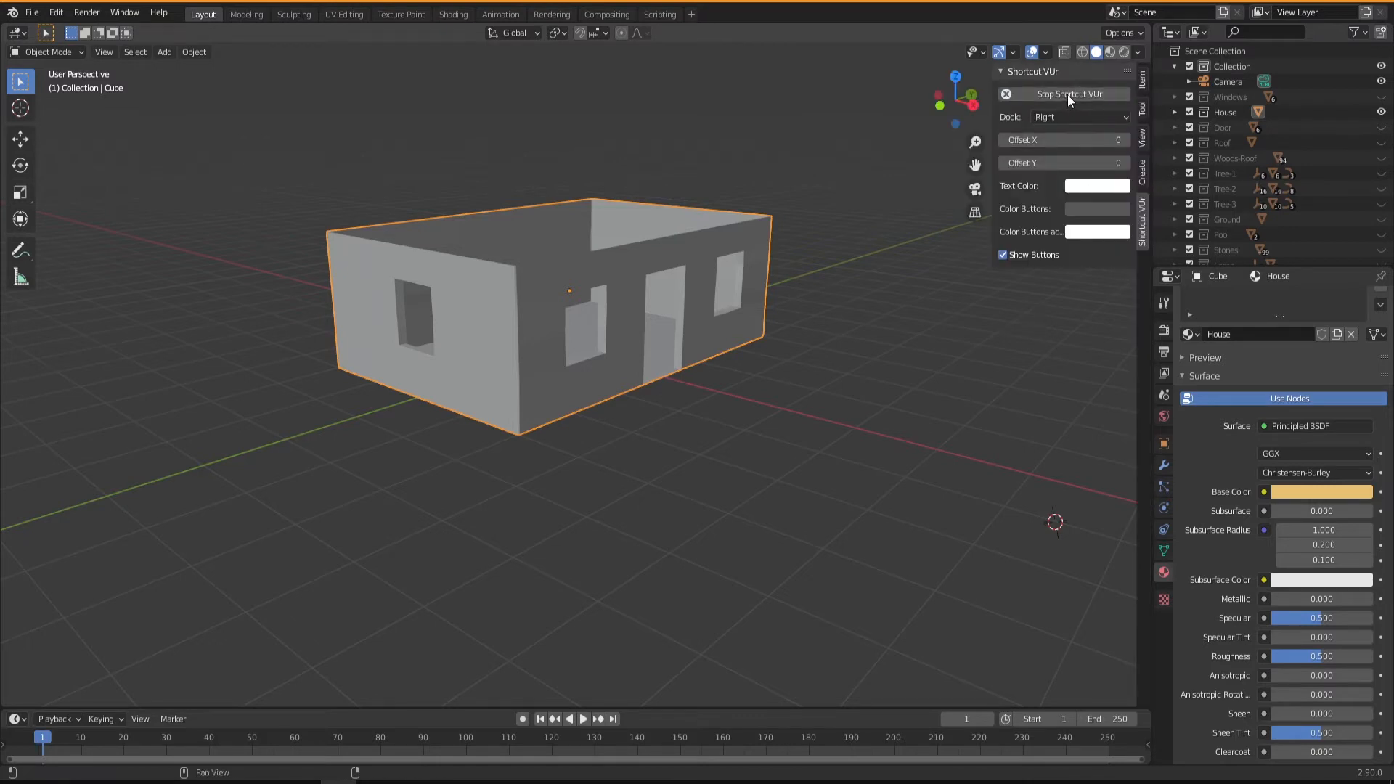
key(n)
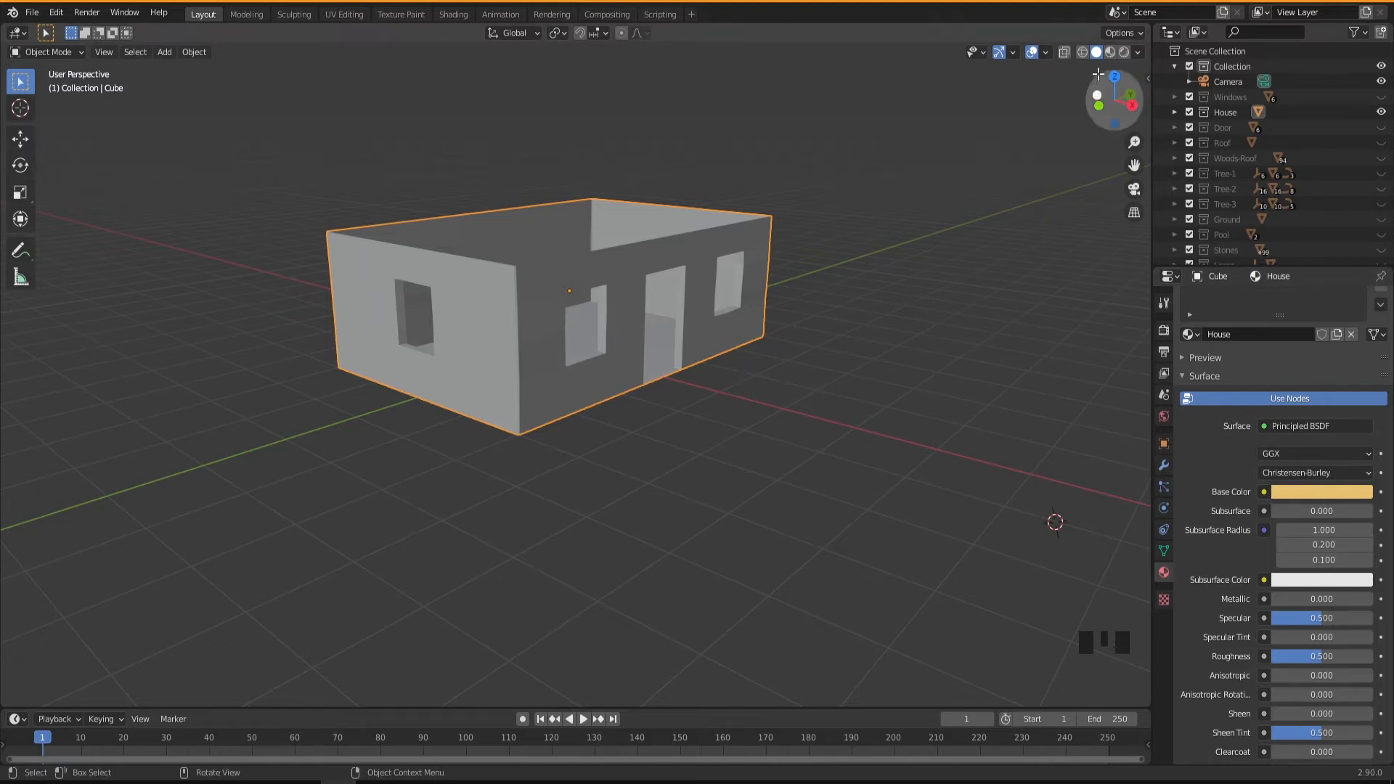
Step: Switch the viewport to Material Preview shading to view the colored house walls
click(1109, 53)
mouse_move(652, 355)
middle_down()
mouse_move(620, 351)
mouse_move(669, 356)
mouse_move(646, 355)
mouse_move(678, 447)
mouse_move(672, 479)
mouse_move(673, 416)
mouse_move(703, 451)
middle_up()
scroll(673, 415, up, 2)
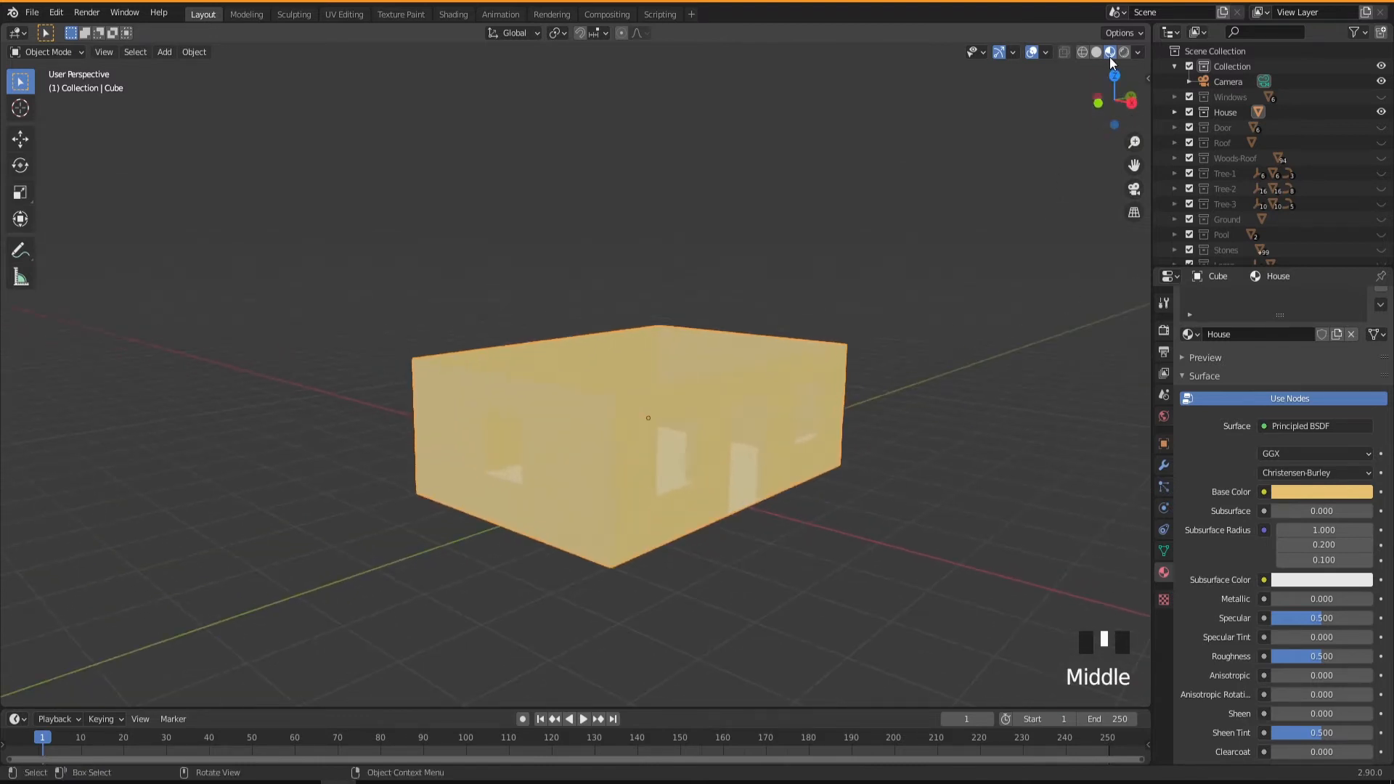
Step: Try several environments for the Material Preview lighting and settle on the dark one with a dim horizon, the fifth sphere
click(1138, 52)
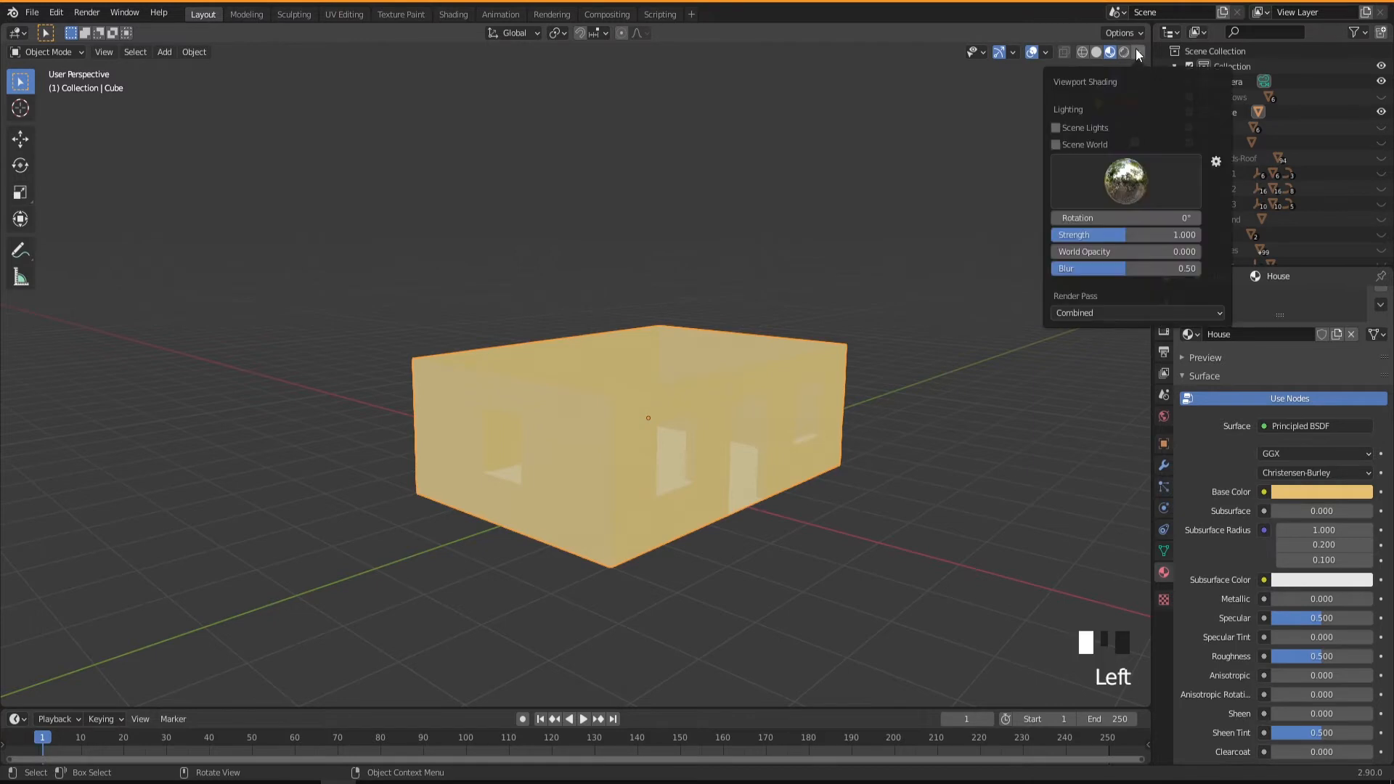
click(1119, 186)
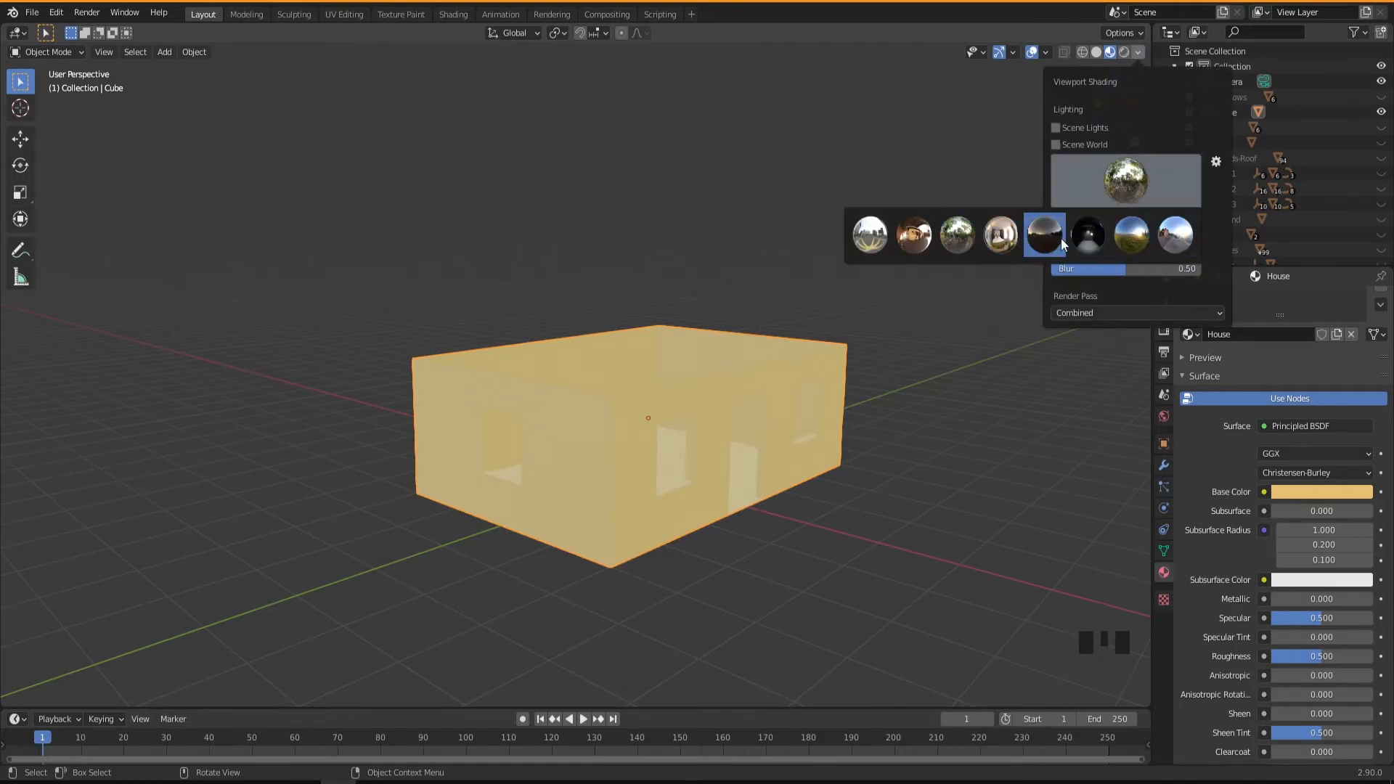
click(1087, 241)
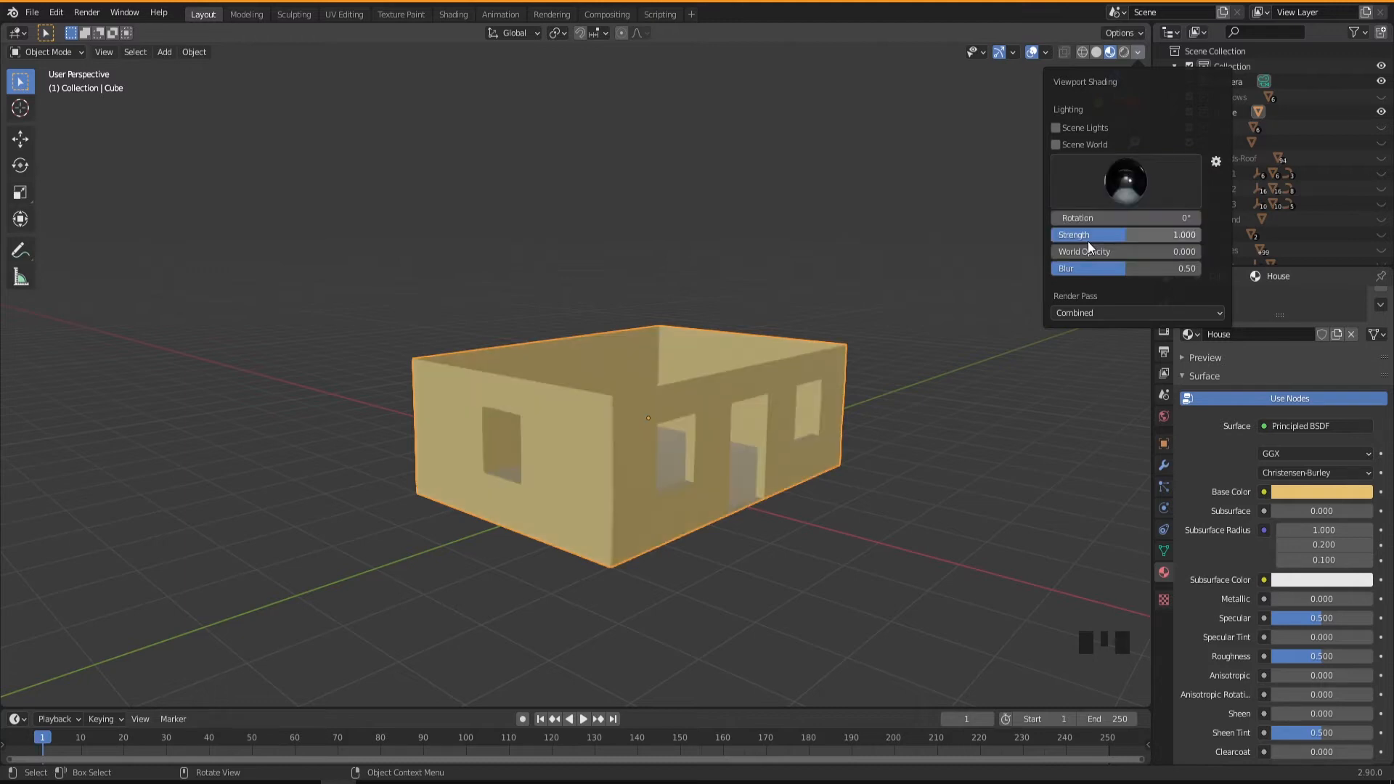
click(1135, 203)
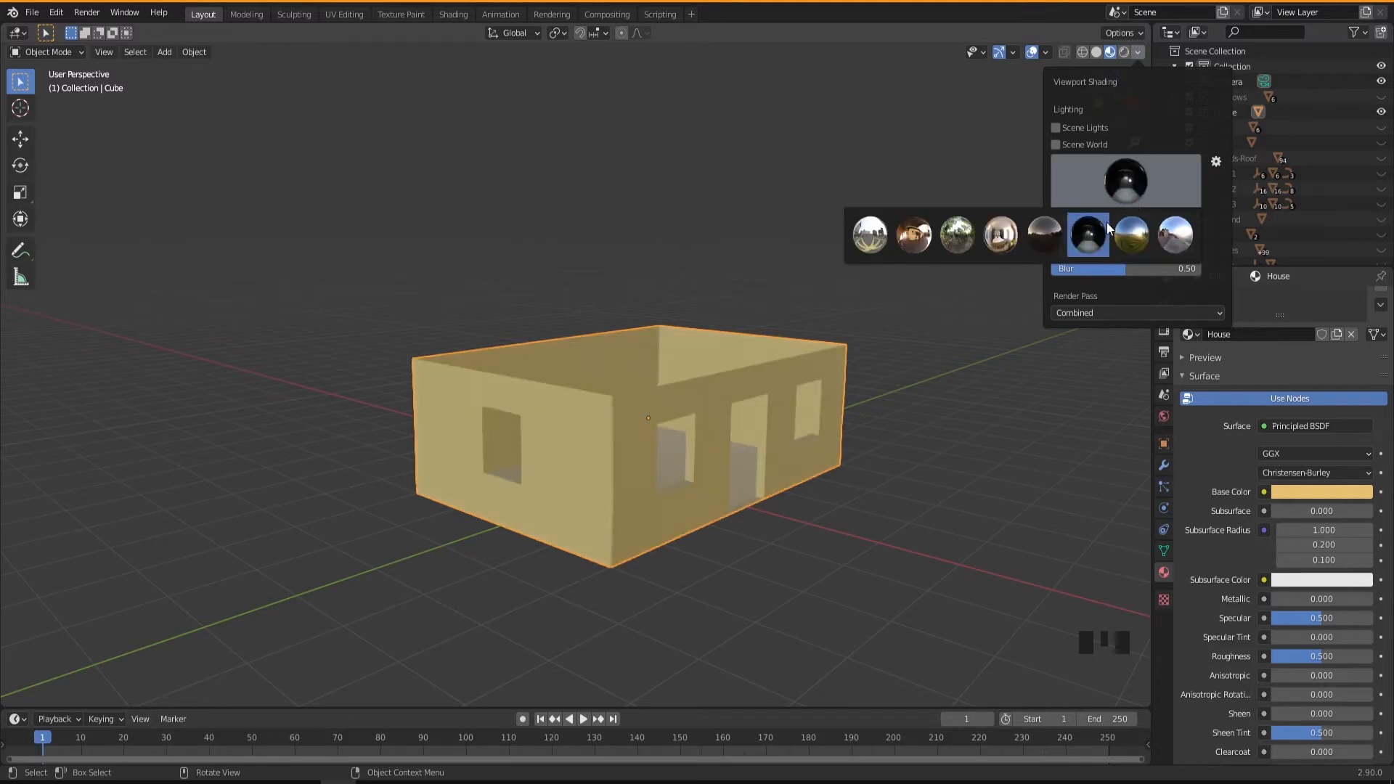
click(1125, 230)
click(1128, 181)
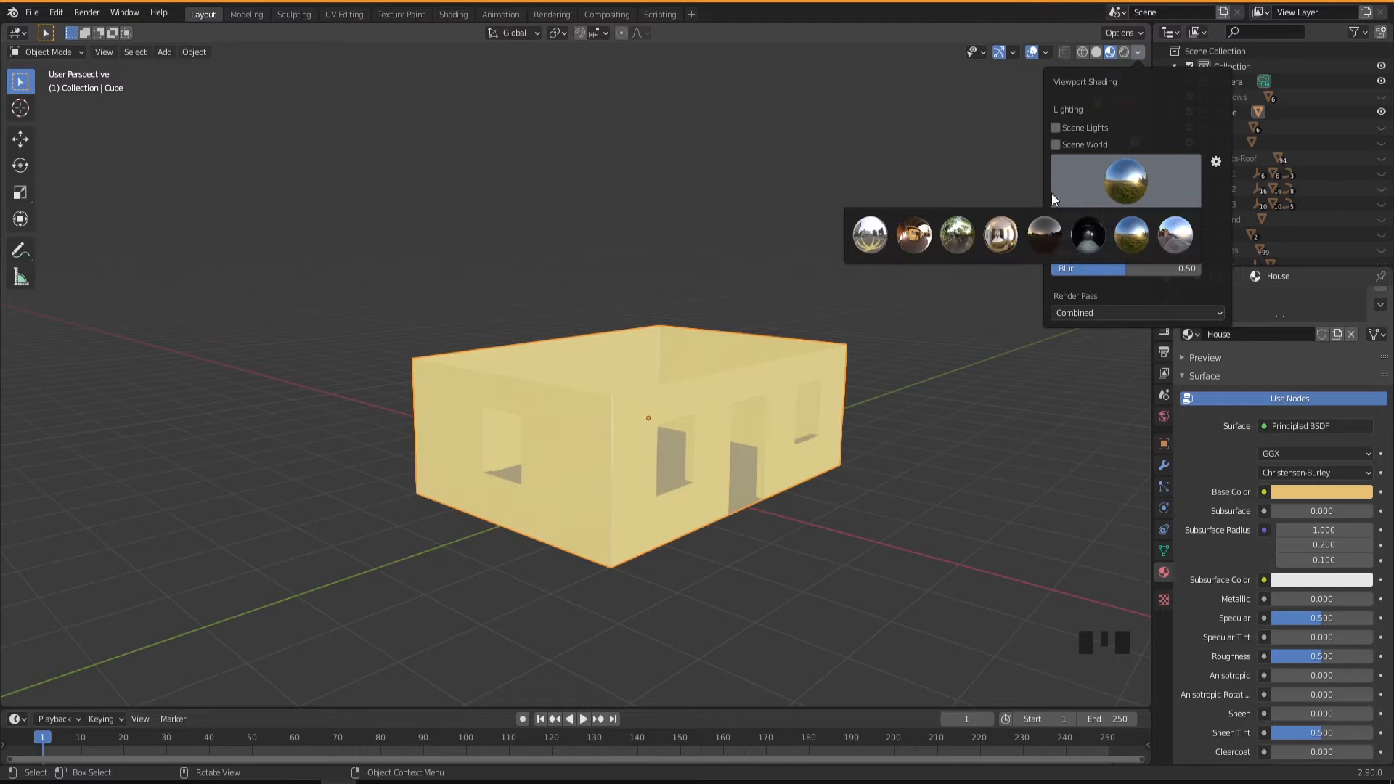
click(916, 235)
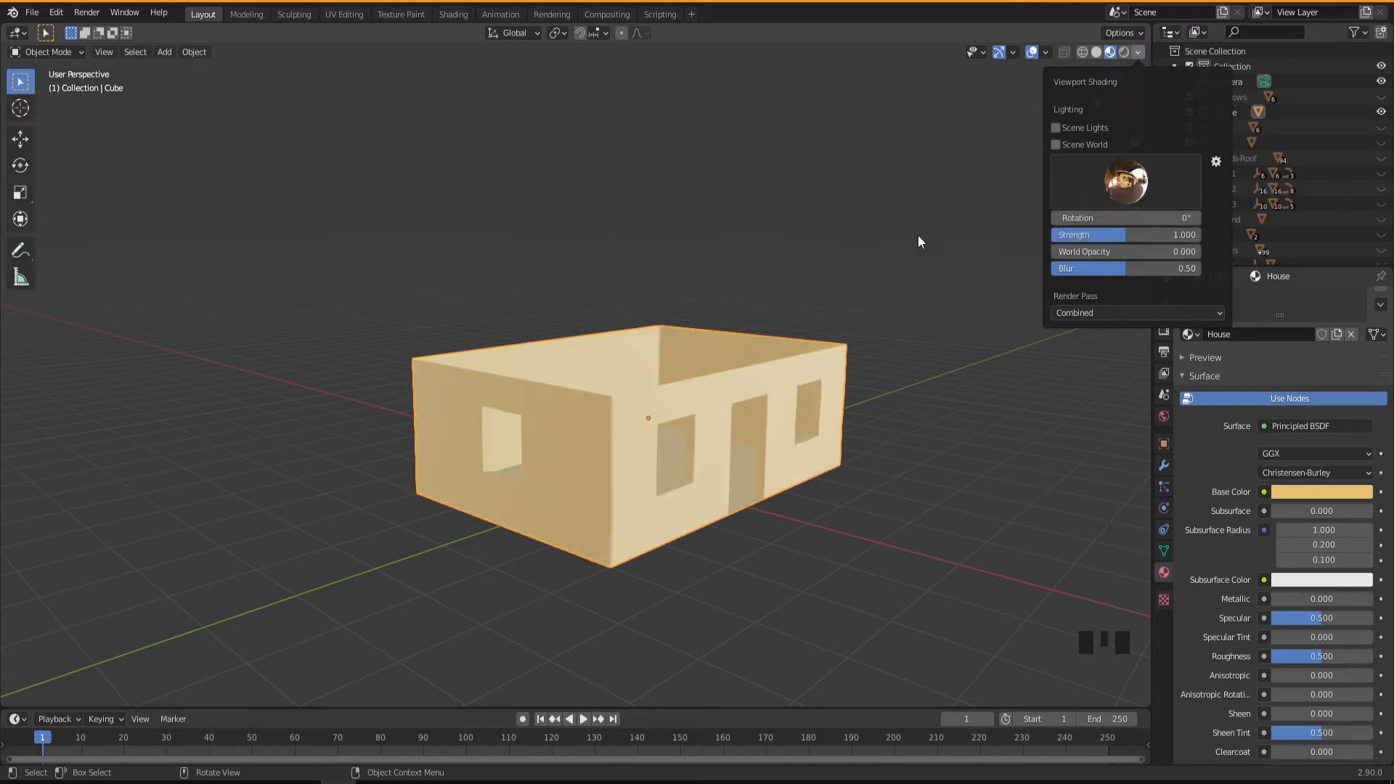
click(1141, 183)
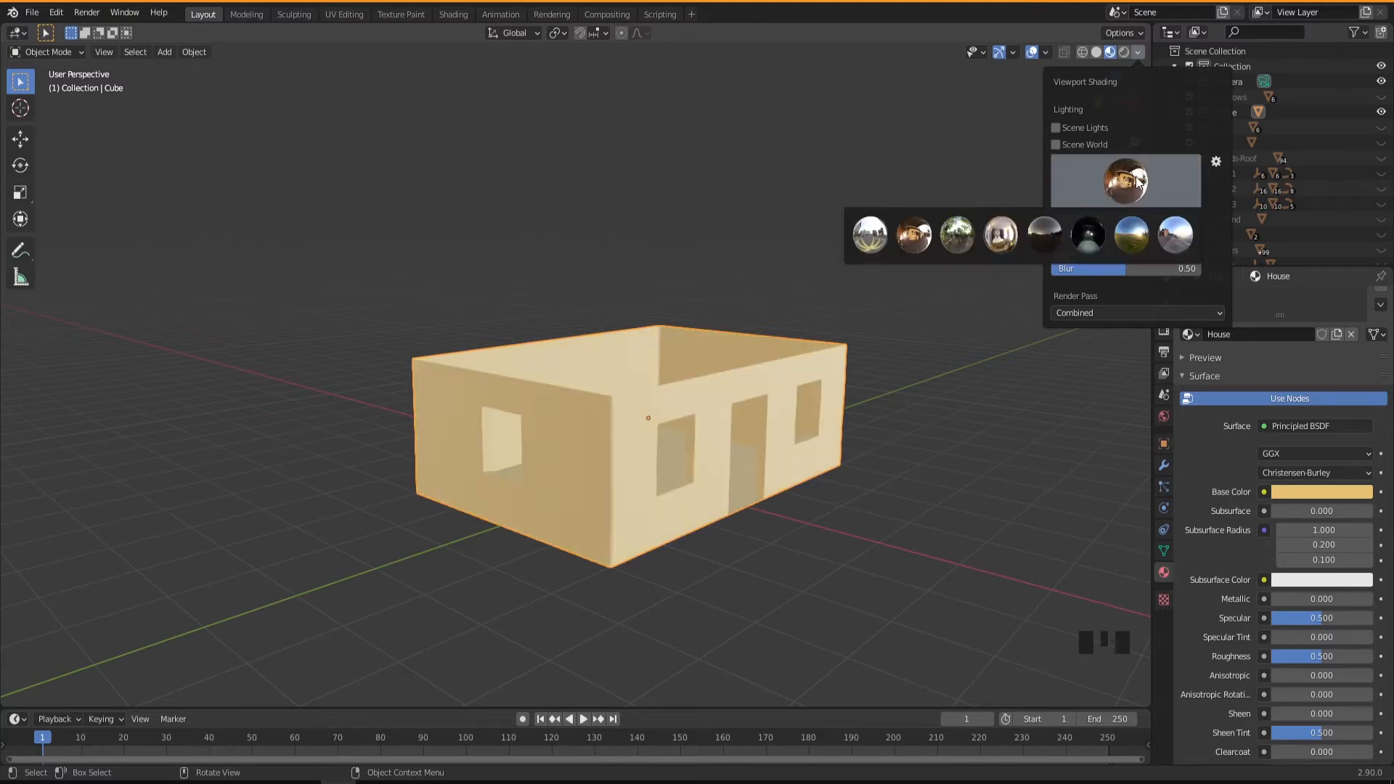
click(1045, 234)
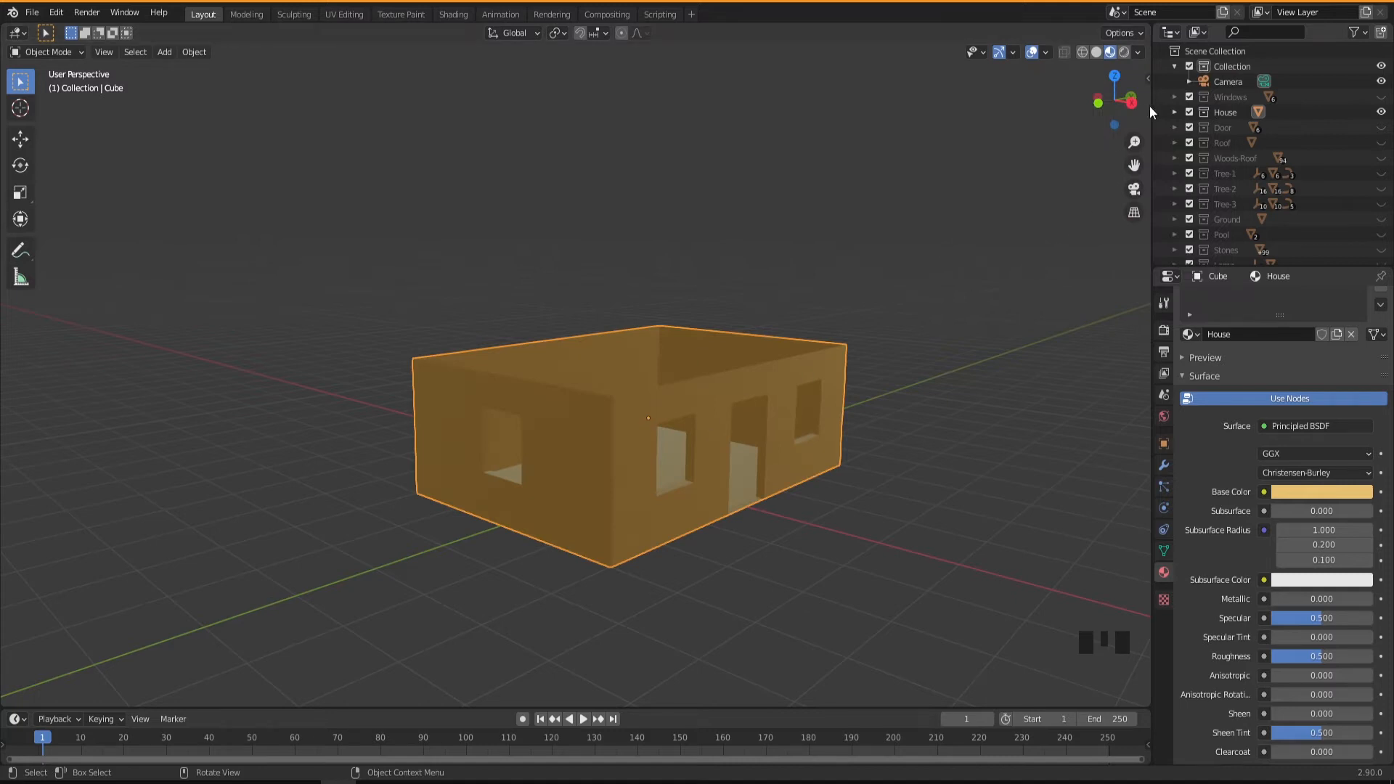
middle_drag(774, 362, 623, 309)
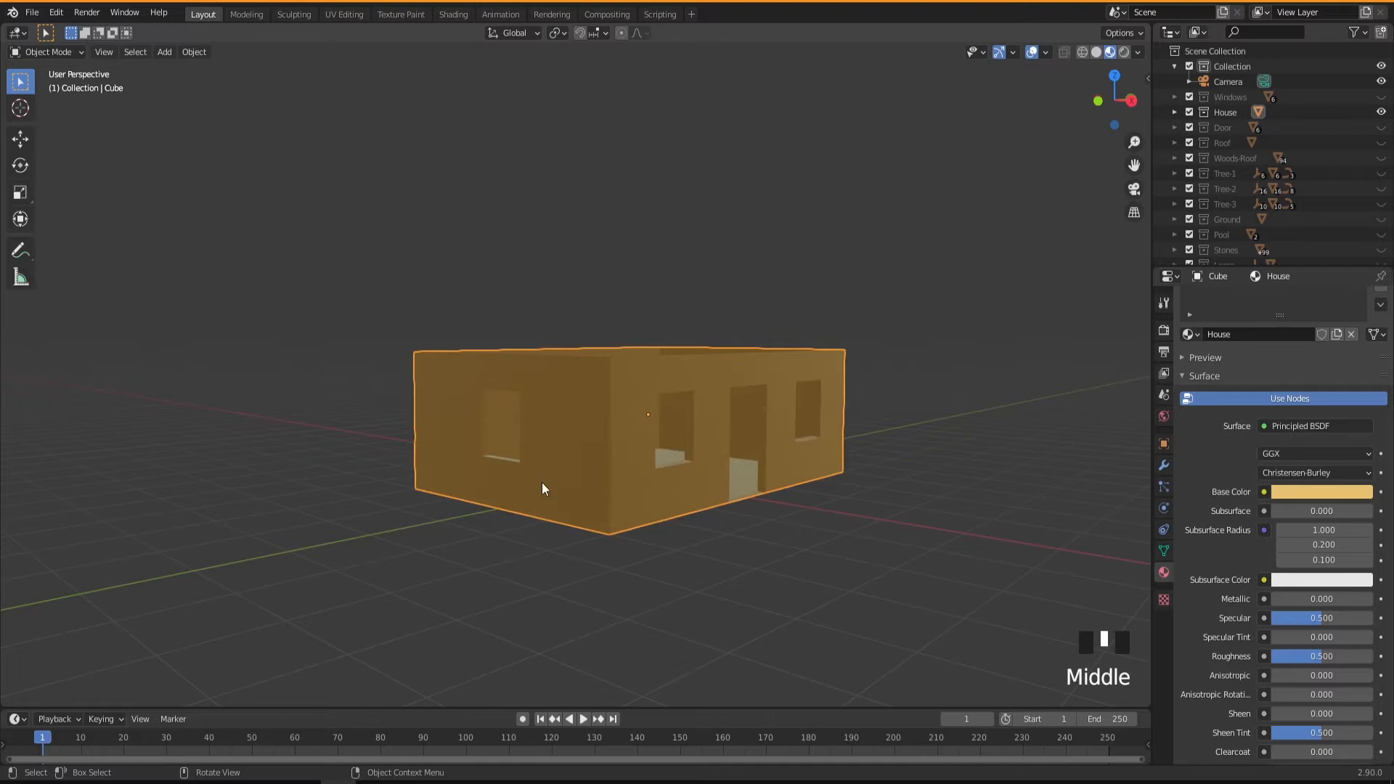
Step: Switch the Material Preview lighting to the interior environment, the second sphere, after trying the fourth one
mouse_move(725, 450)
middle_down()
mouse_move(704, 462)
mouse_move(721, 463)
middle_up()
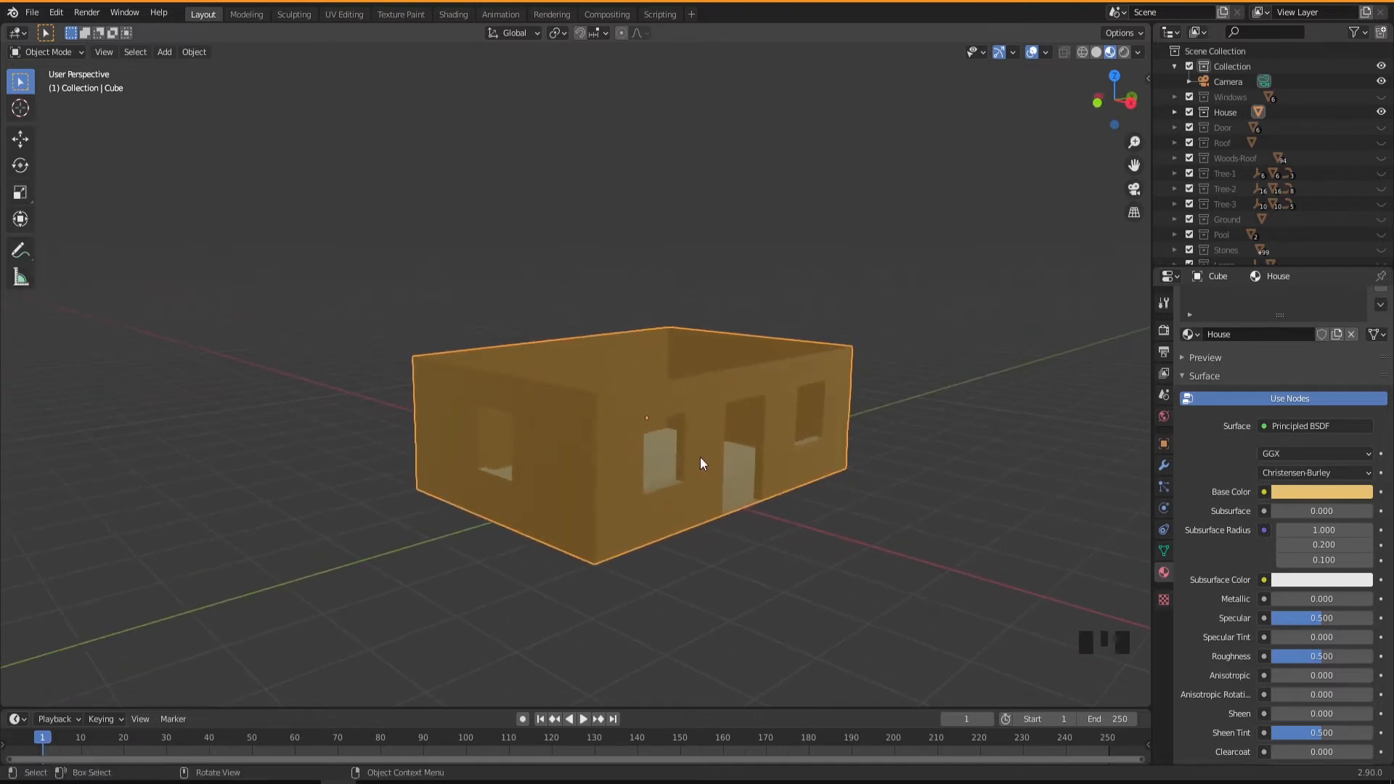
middle_drag(716, 463, 714, 455)
click(1136, 53)
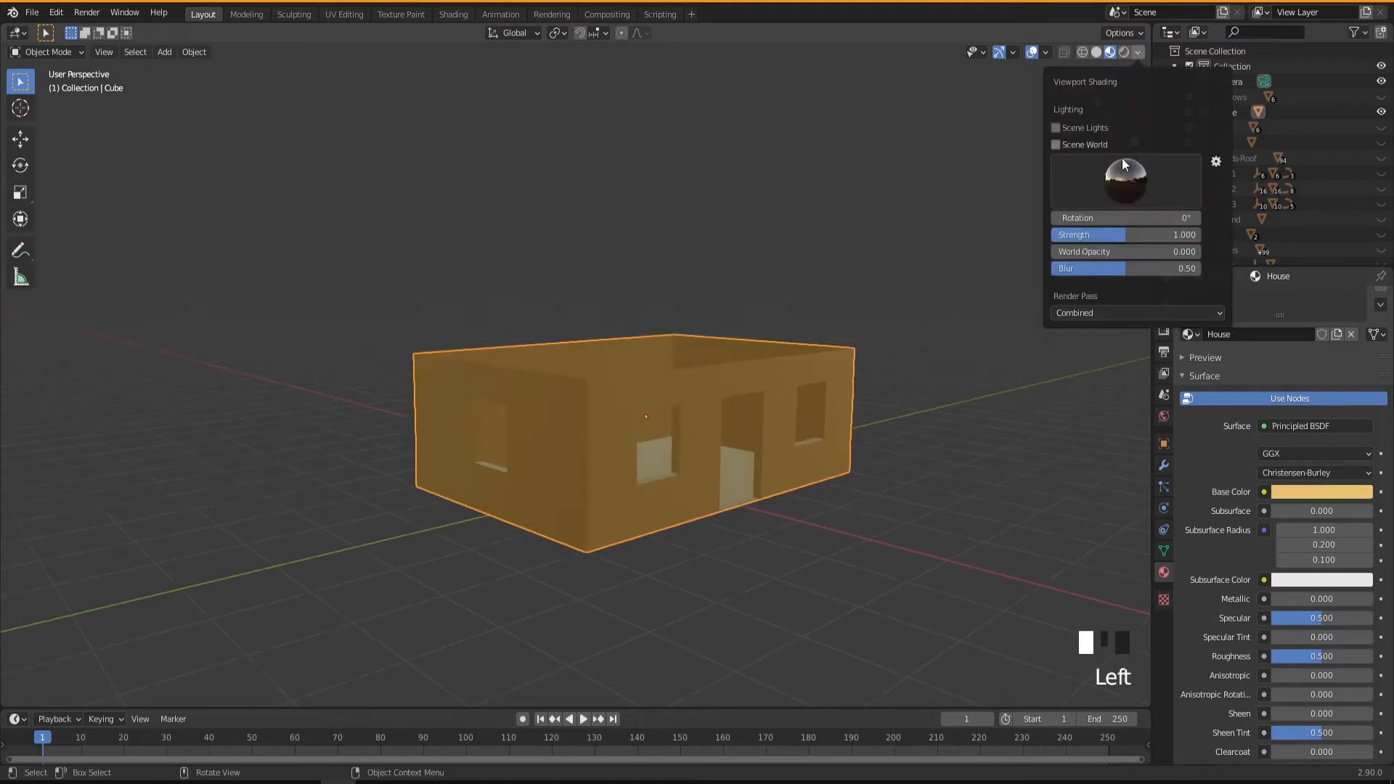
click(1108, 185)
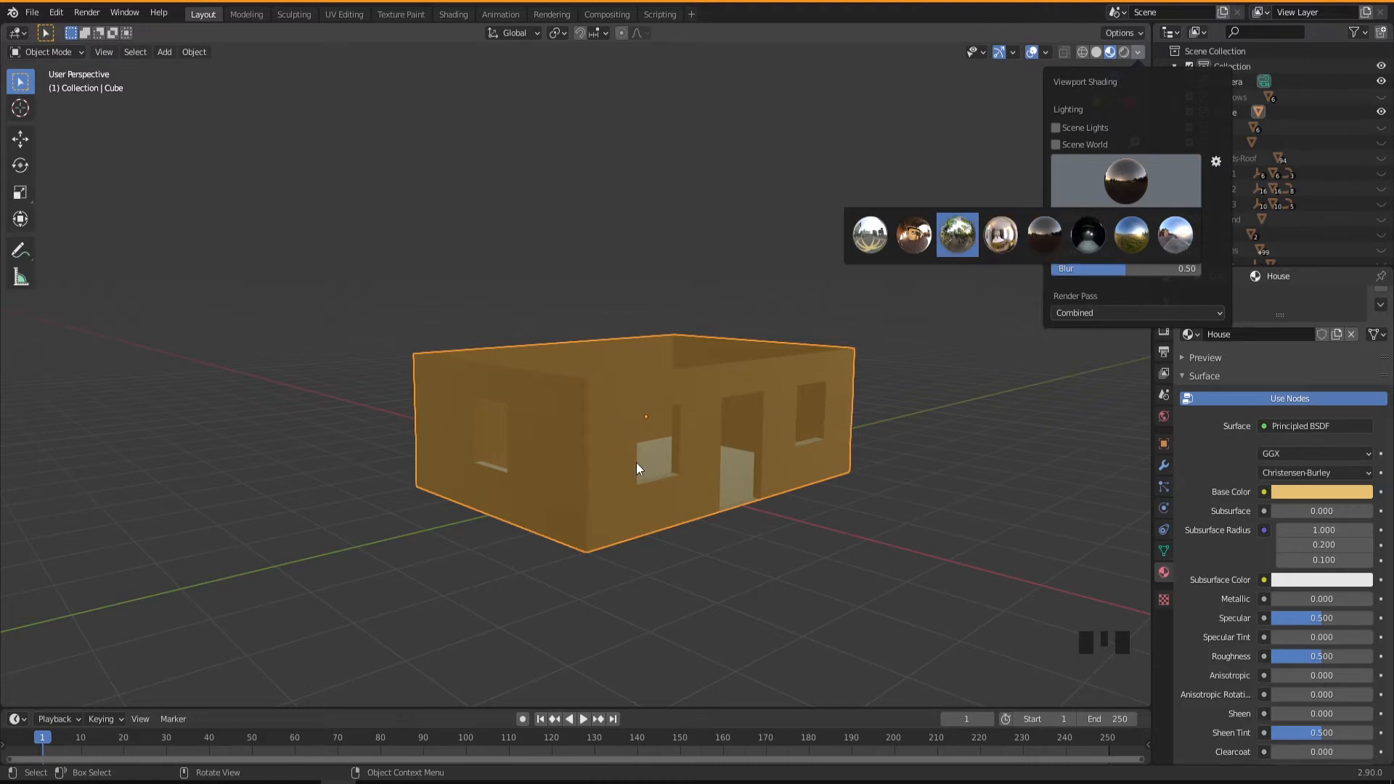
click(1001, 238)
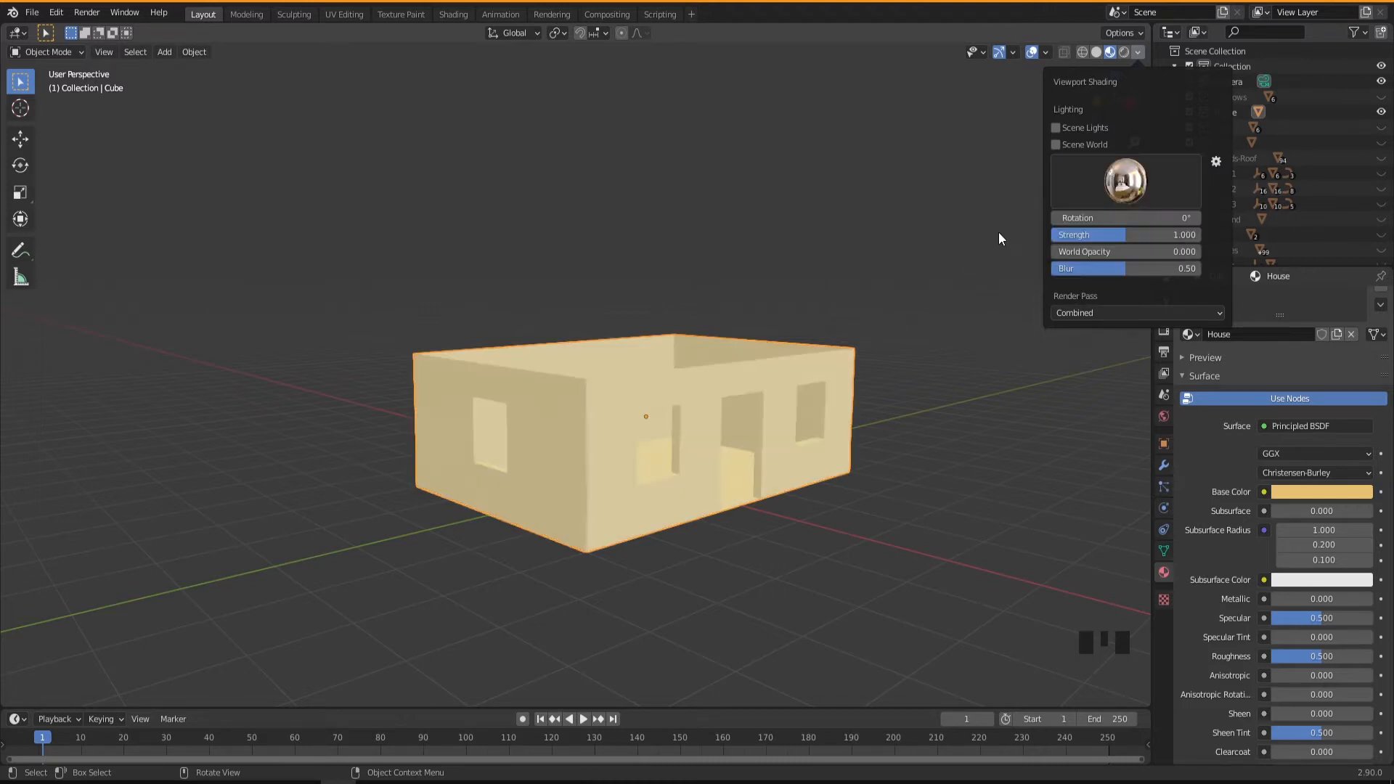
click(913, 234)
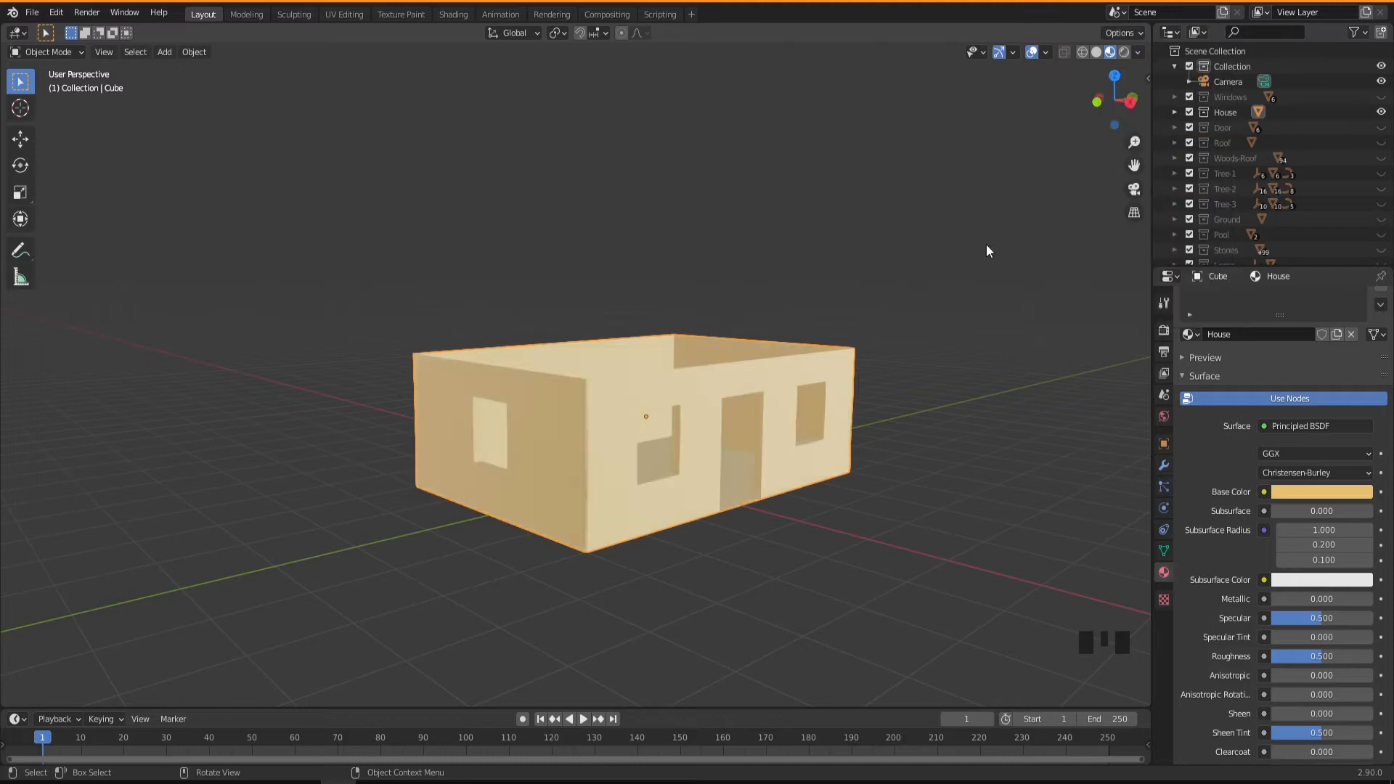
click(1138, 55)
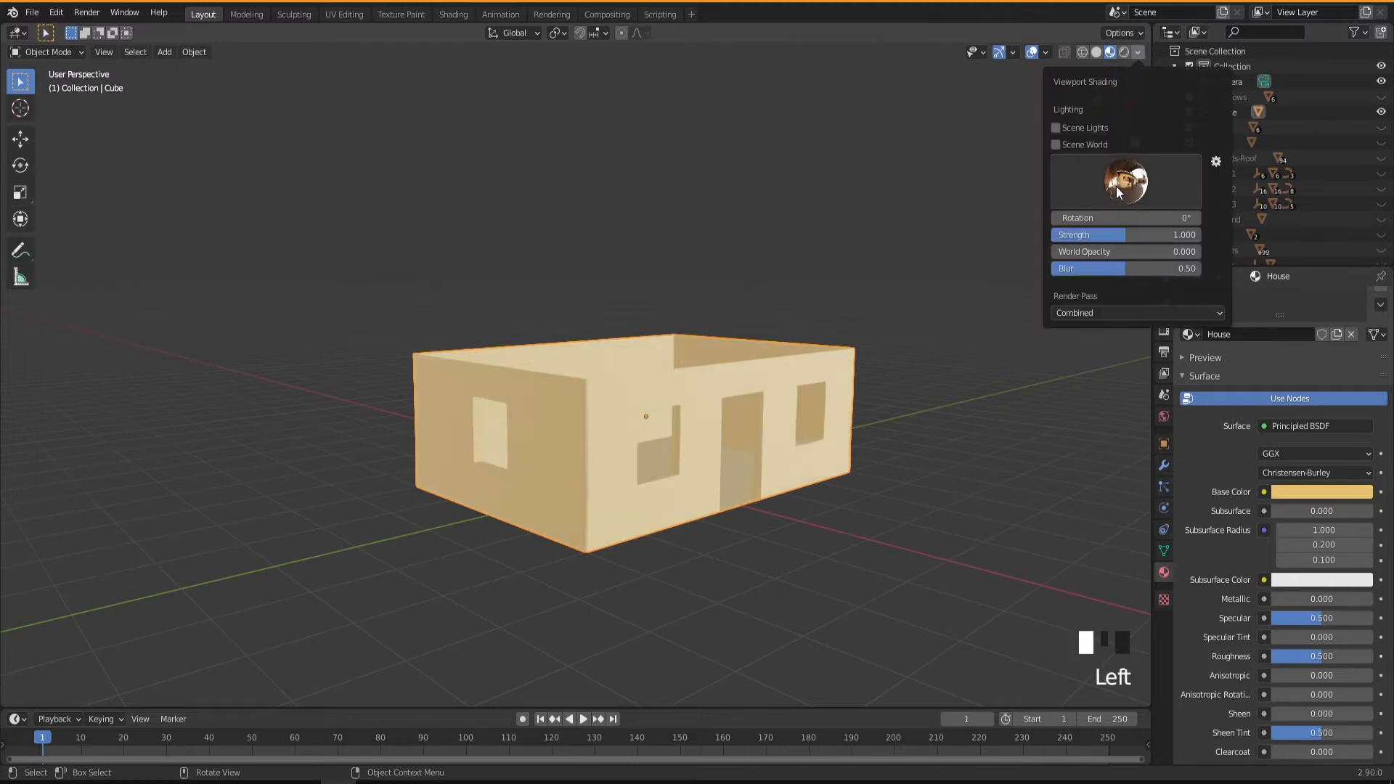
Step: Darken the House material's base color to a brownish tan with a value of about 0.587
mouse_move(665, 460)
middle_down()
mouse_move(653, 455)
mouse_move(689, 494)
middle_up()
scroll(686, 492, up, 2)
click(1290, 490)
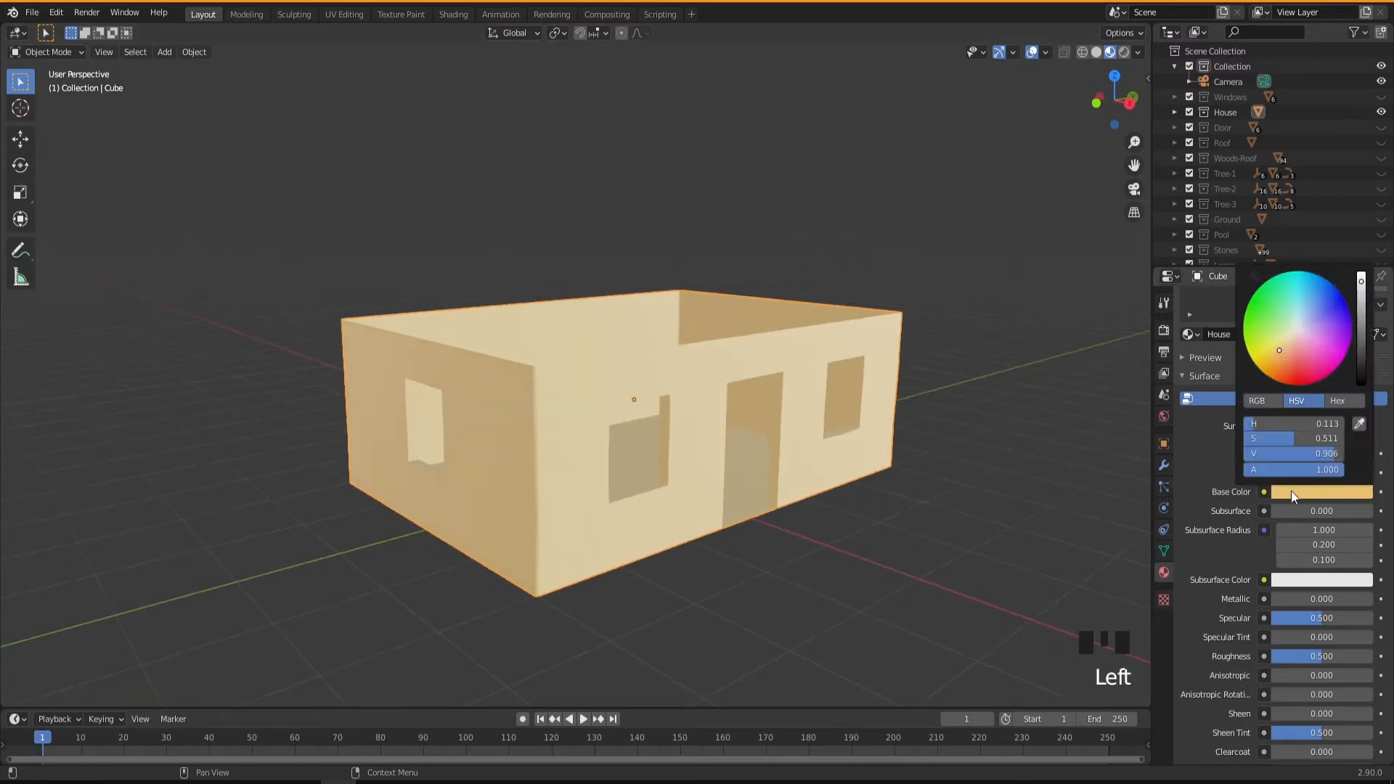
drag(1361, 303, 1361, 318)
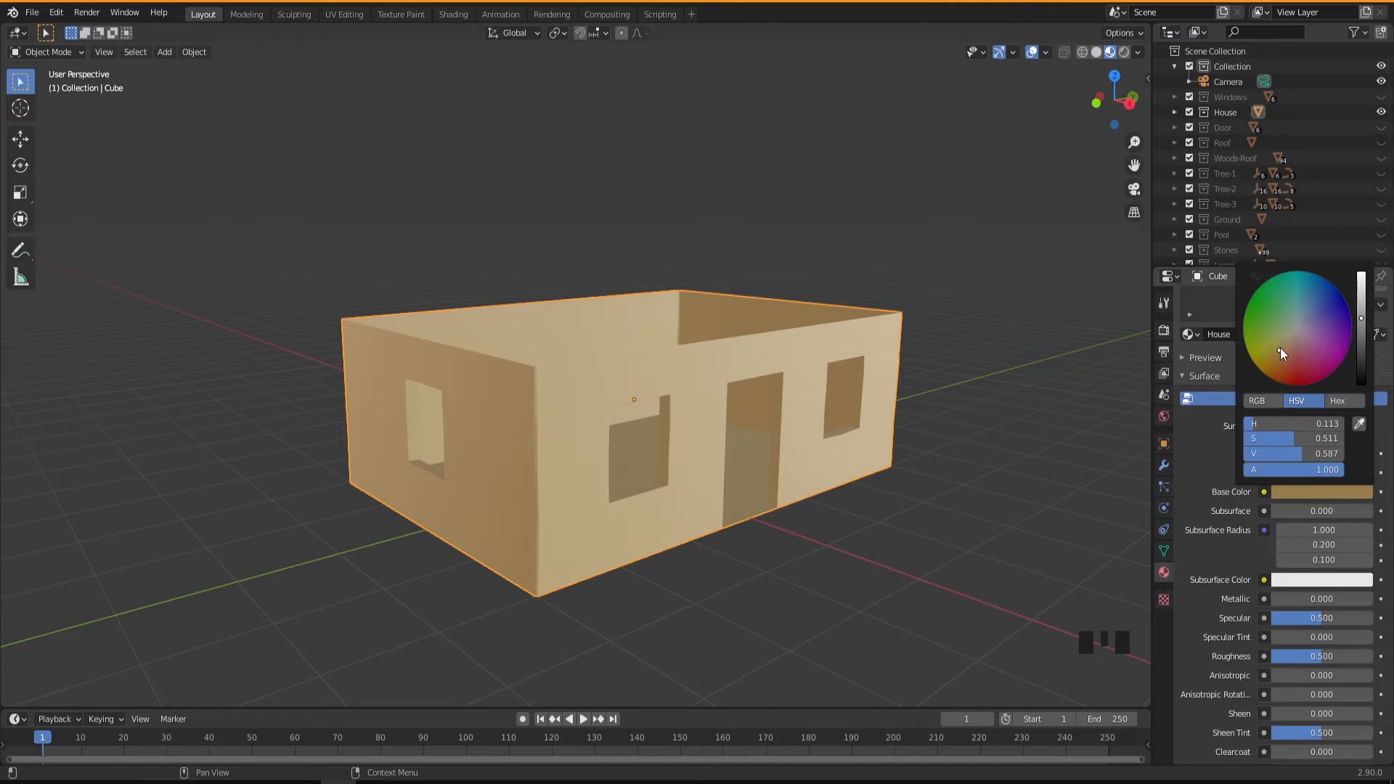
middle_drag(675, 486, 714, 509)
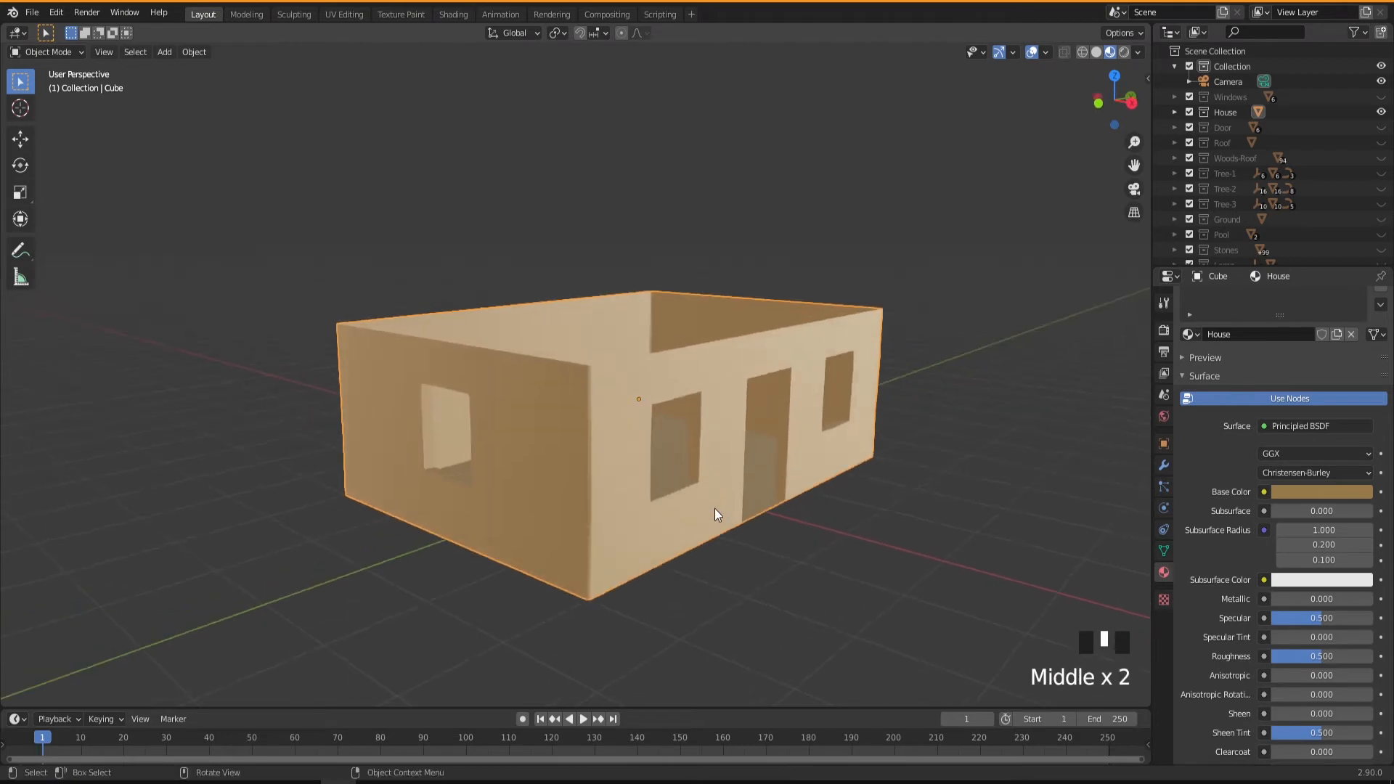
Step: Raise the House material's roughness to about 0.947
drag(1304, 656, 1351, 657)
middle_drag(712, 521, 670, 482)
scroll(670, 482, down, 1)
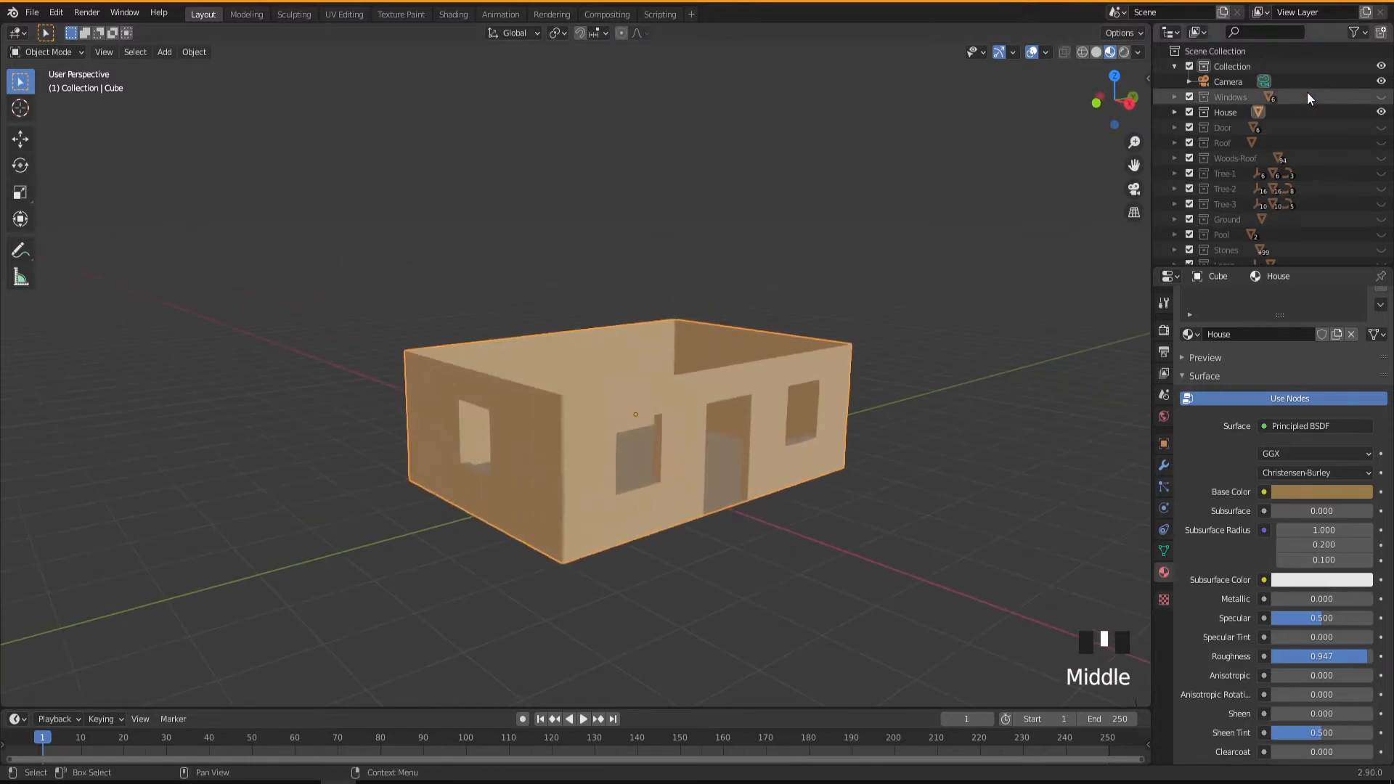
Step: Show the Windows collection and give the front window frame left of the doorway a new material named Windows Frame
click(1381, 97)
middle_drag(827, 424, 631, 401)
scroll(655, 443, up, 2)
click(661, 393)
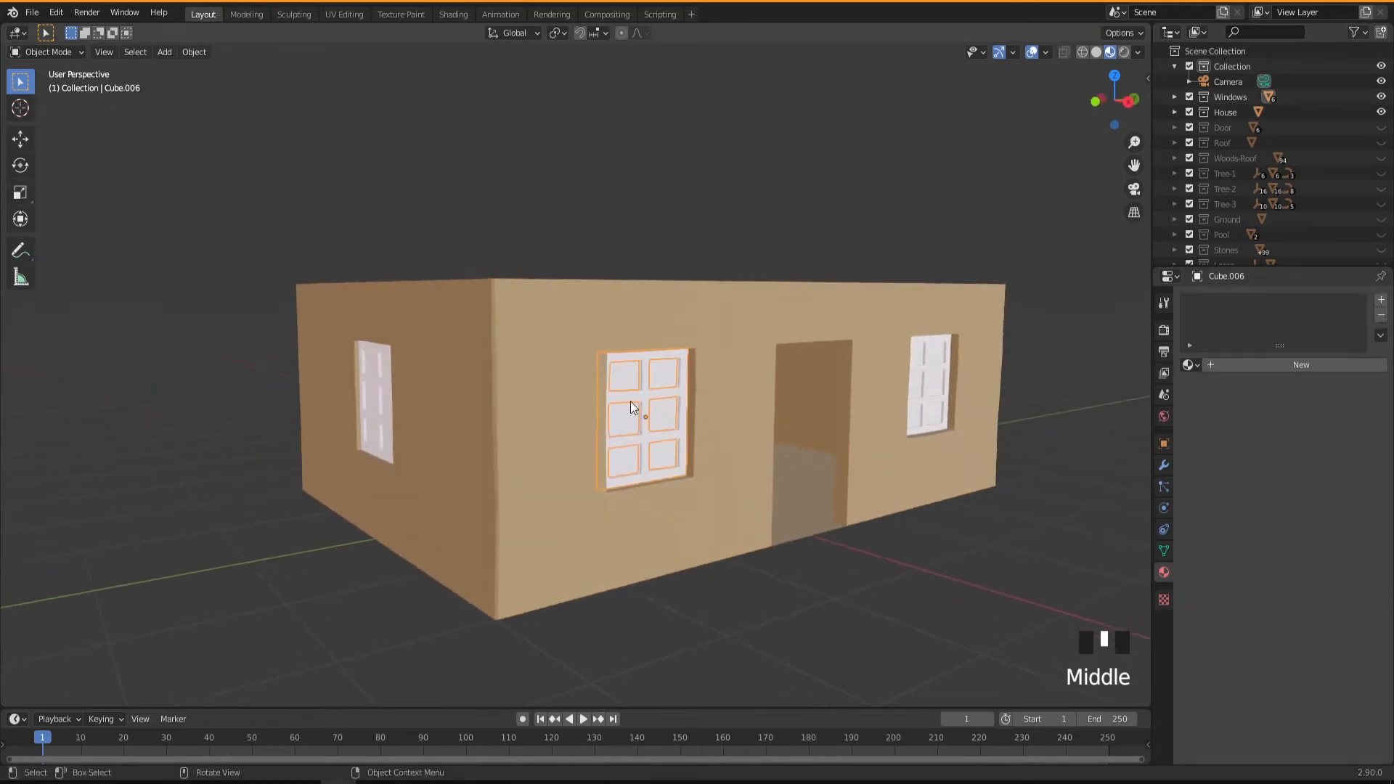
click(1270, 366)
double_click(1216, 304)
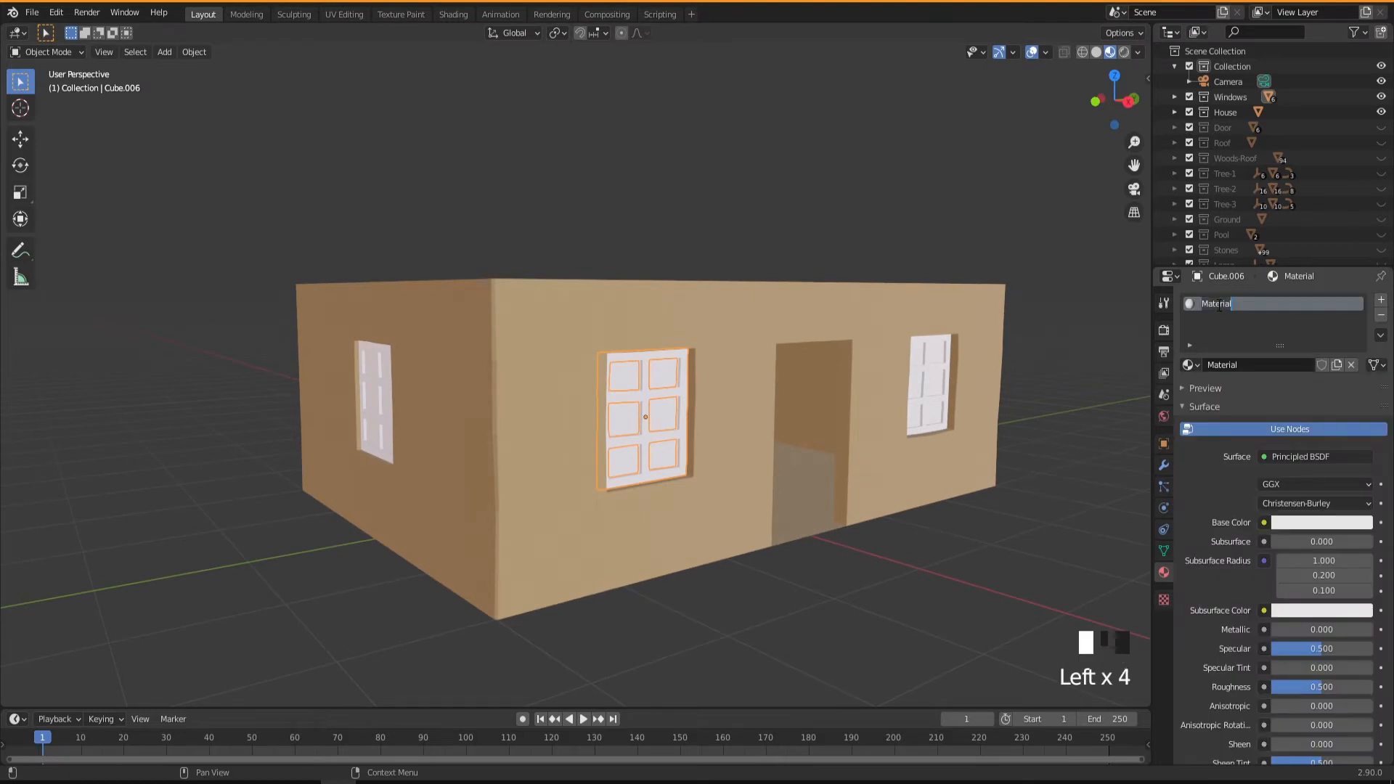
text(Windows Frame)
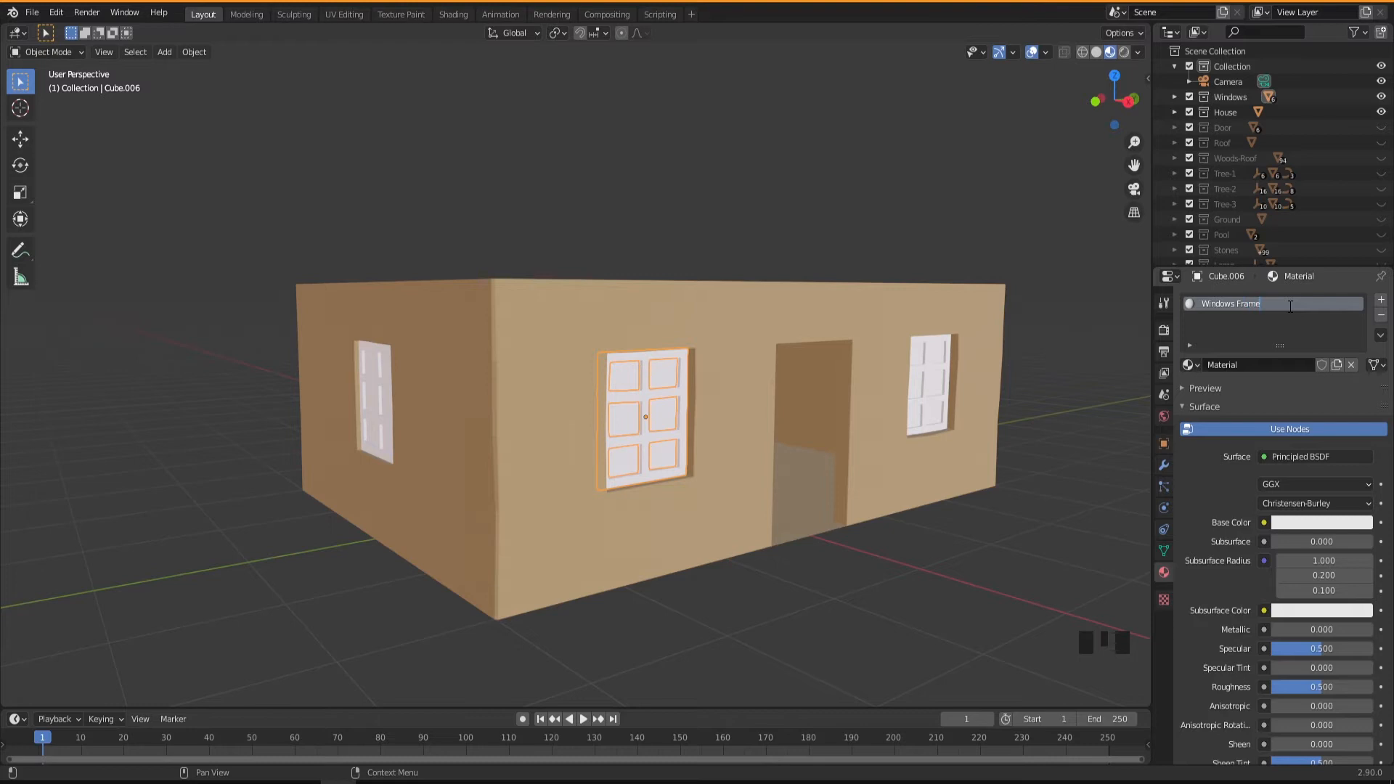
key(Return)
Step: Set the Windows Frame material's base color to dark brown, about hue 0.091, saturation 0.714 and value 0.280
scroll(1190, 552, down, 1)
click(1290, 494)
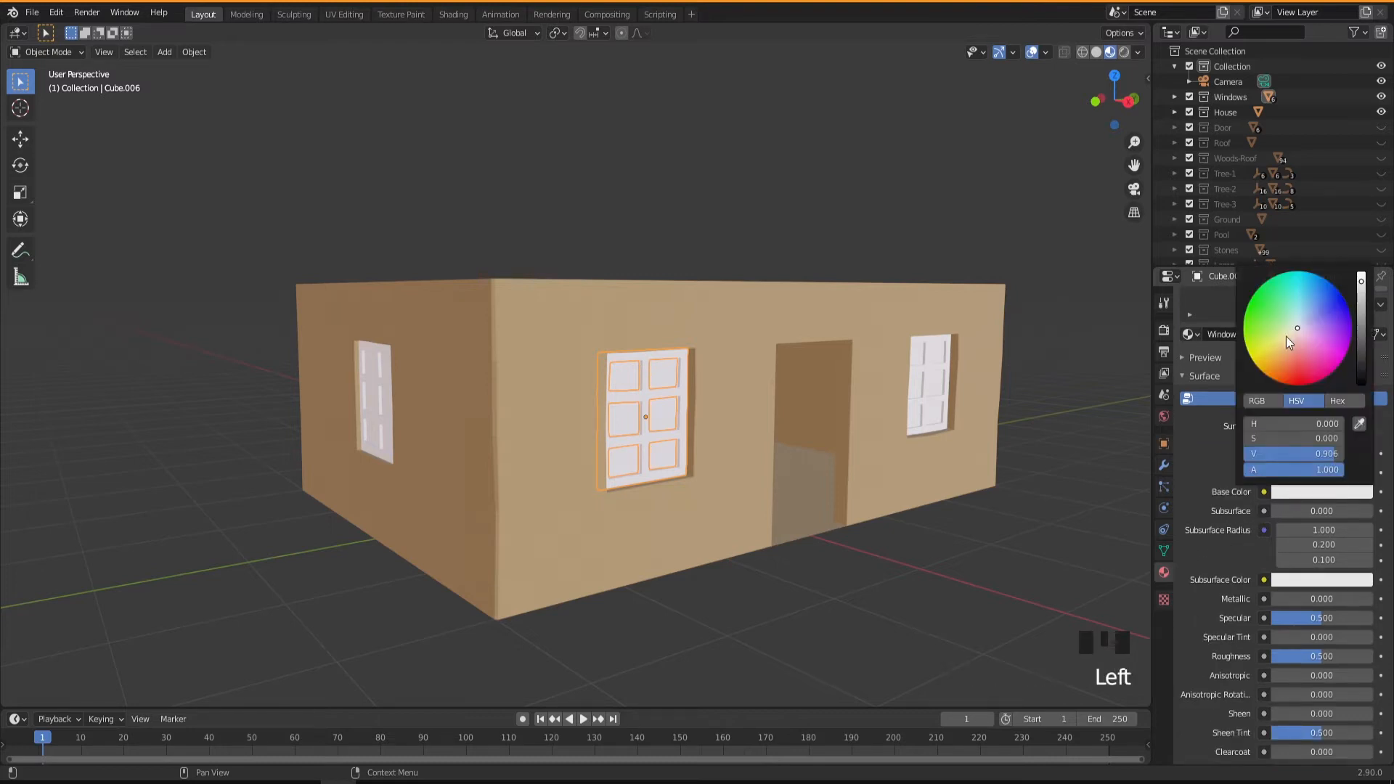
click(1277, 363)
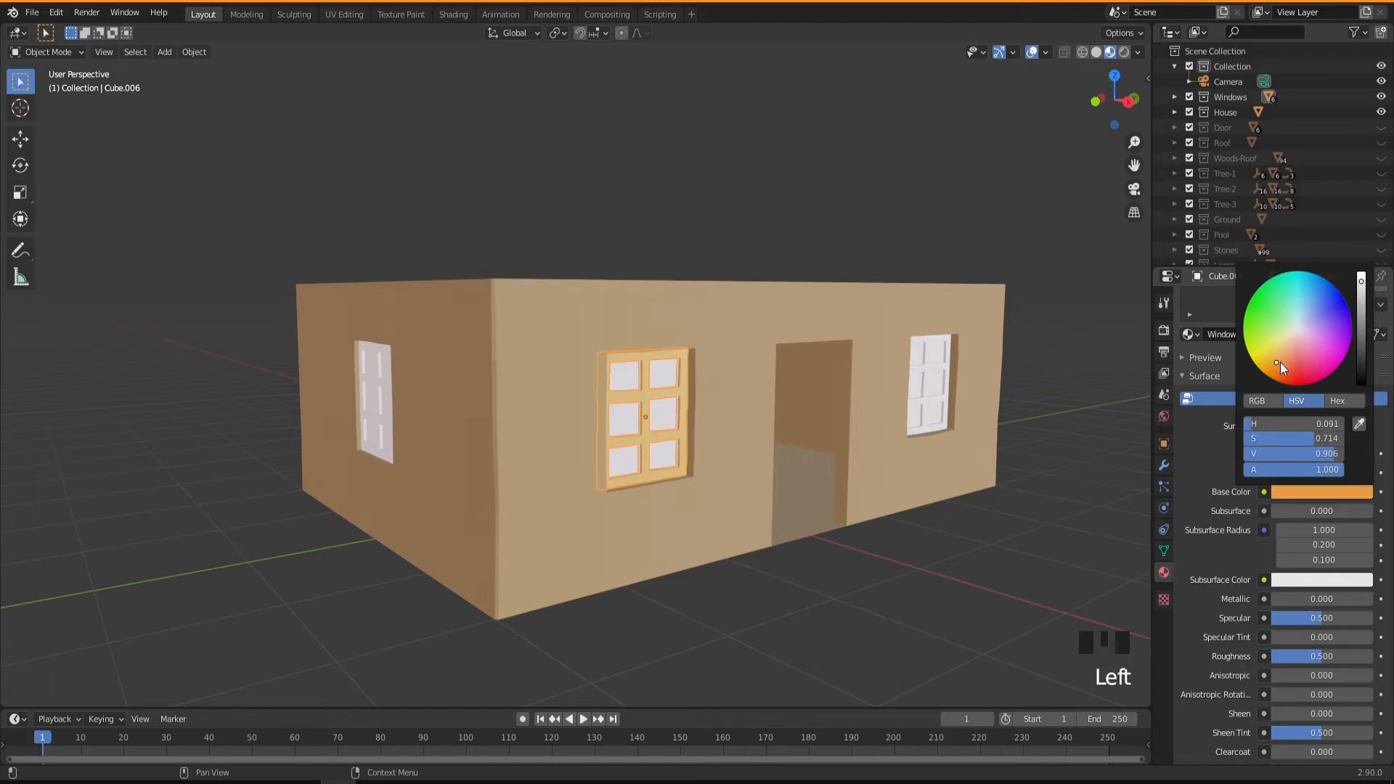
drag(1362, 340, 1362, 354)
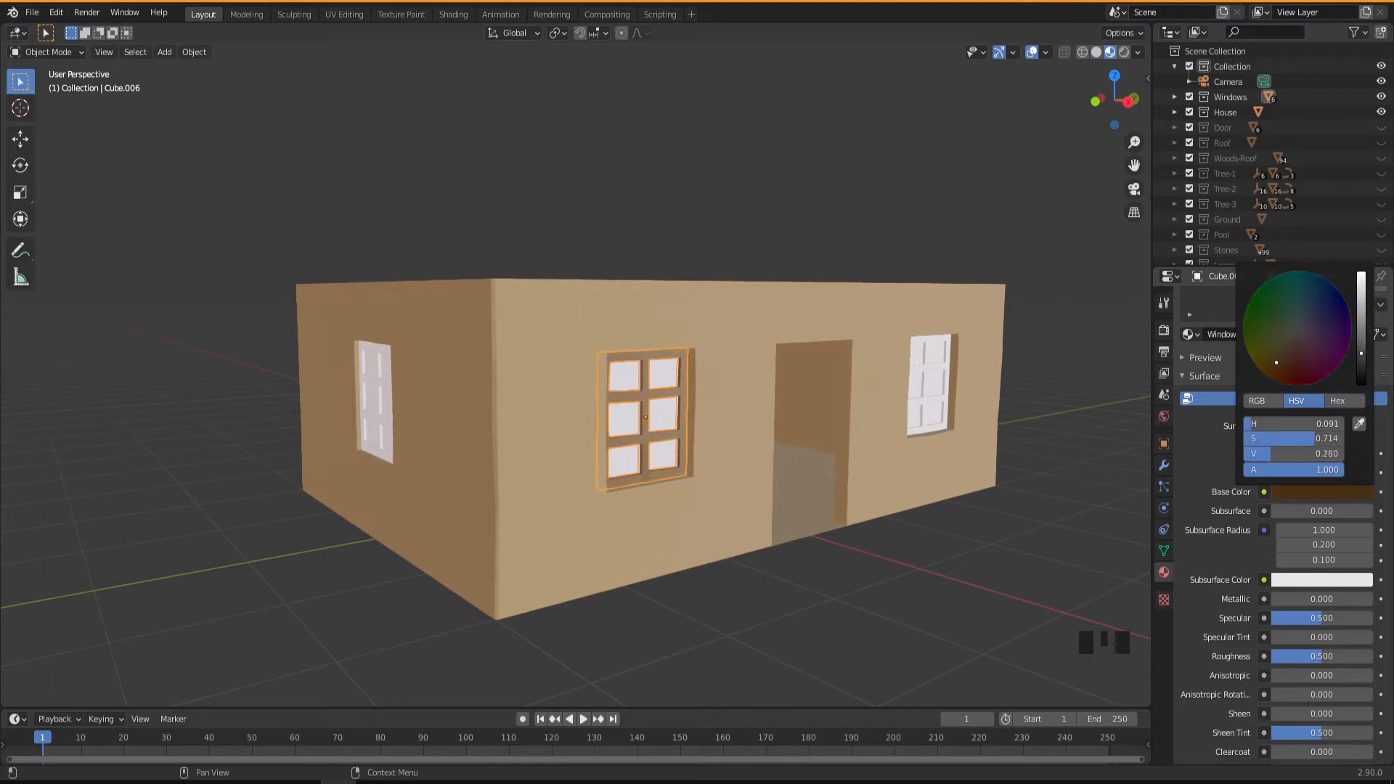
mouse_move(614, 468)
middle_down()
mouse_move(555, 460)
mouse_move(635, 465)
middle_up()
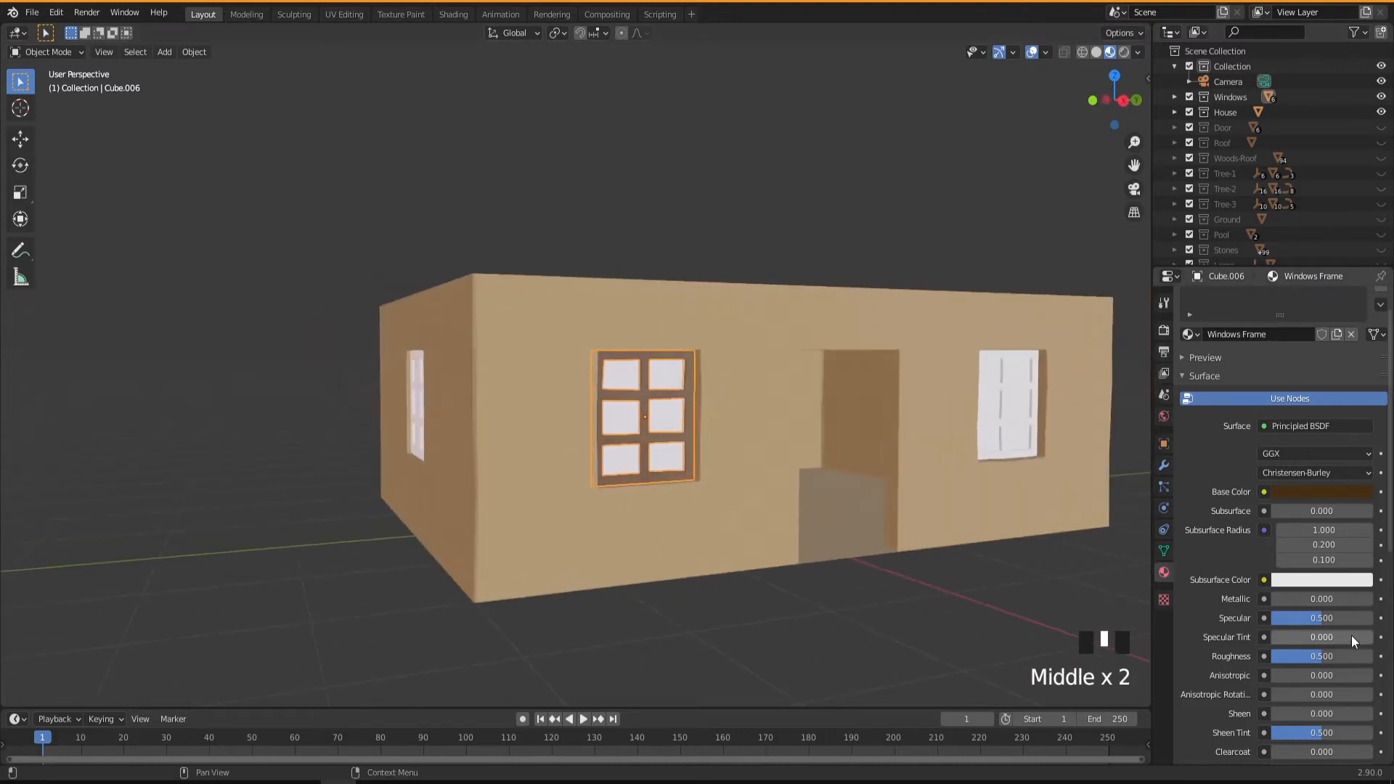
Step: Raise the Windows Frame material's roughness to about 0.947
click(1317, 658)
drag(1317, 658, 1366, 658)
middle_drag(713, 481, 683, 476)
scroll(646, 470, up, 2)
scroll(647, 477, down, 2)
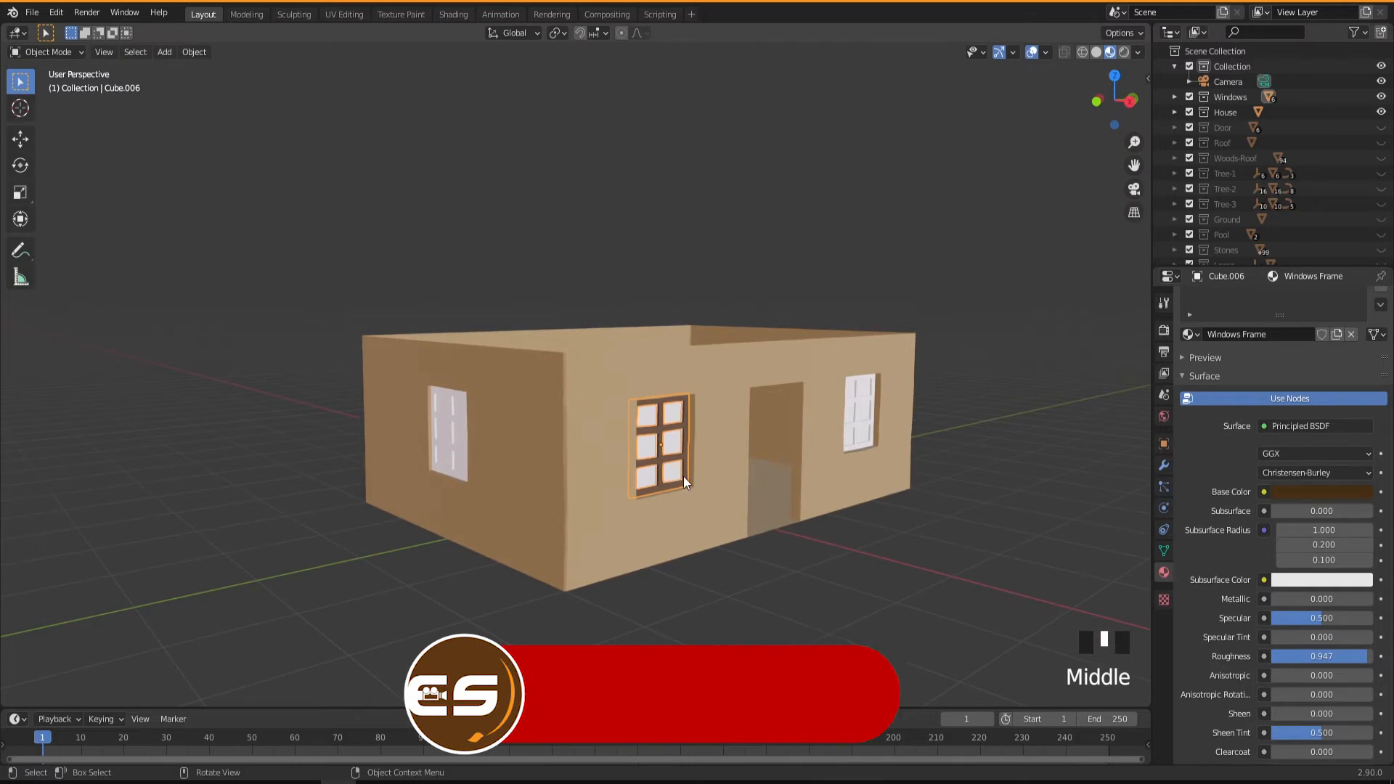
Step: Assign the existing Windows Frame material to the front window frame right of the doorway
click(857, 404)
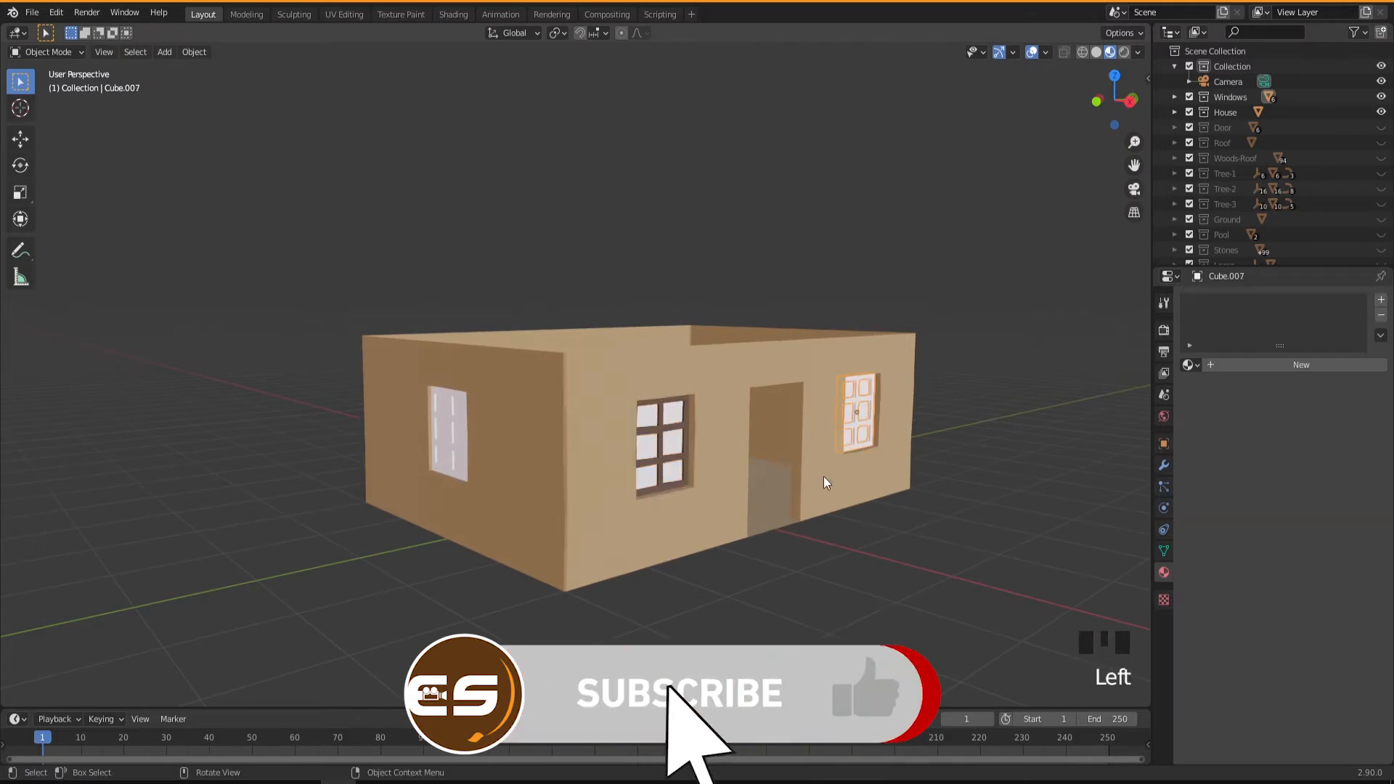
middle_drag(655, 477, 657, 478)
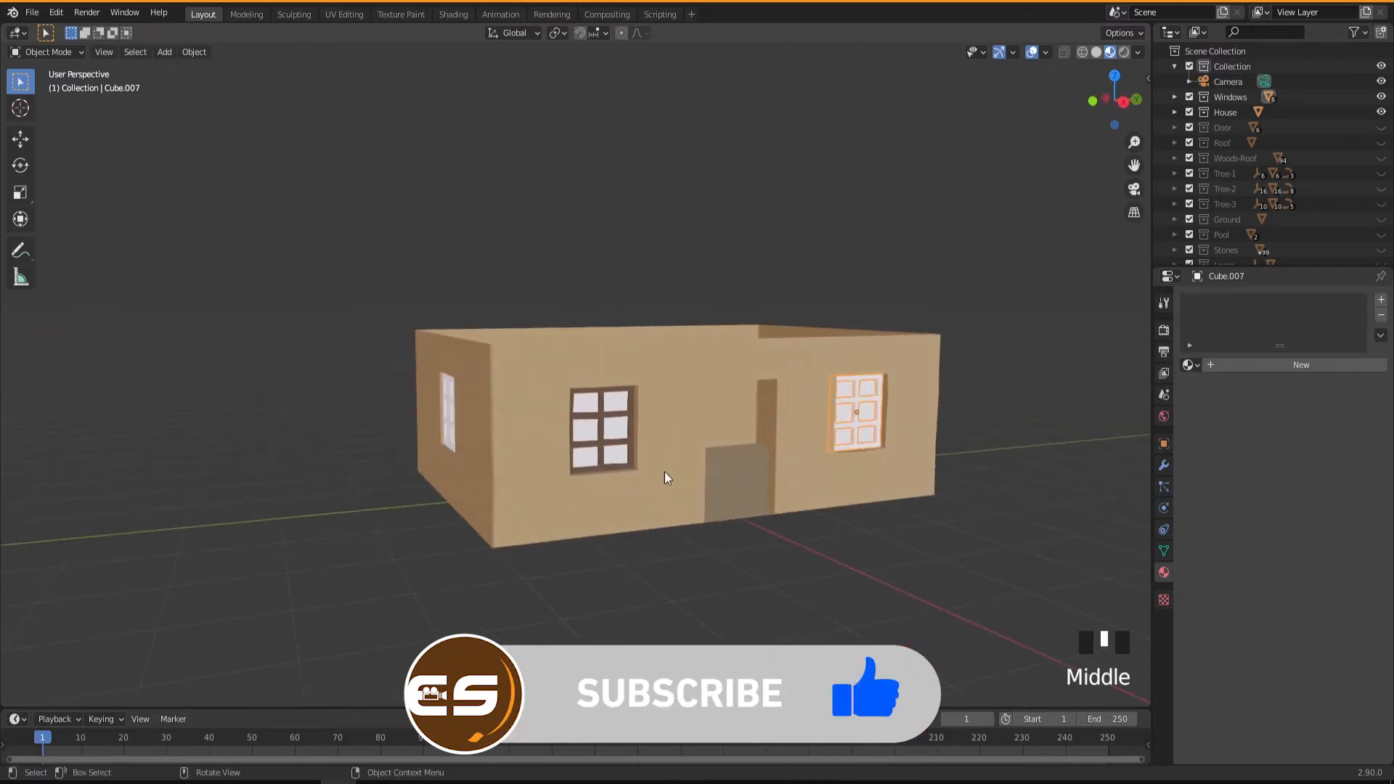
shift+middle_drag(740, 461, 666, 485)
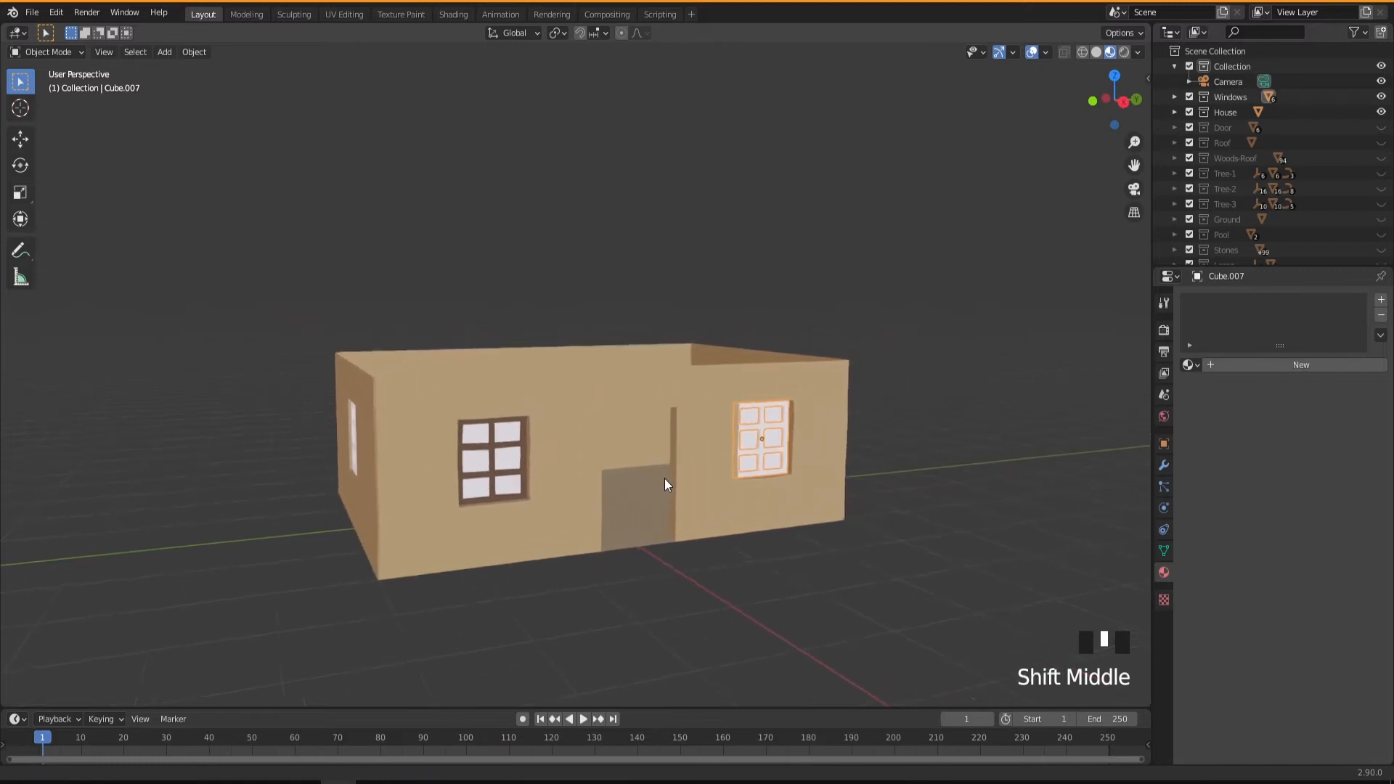
click(891, 439)
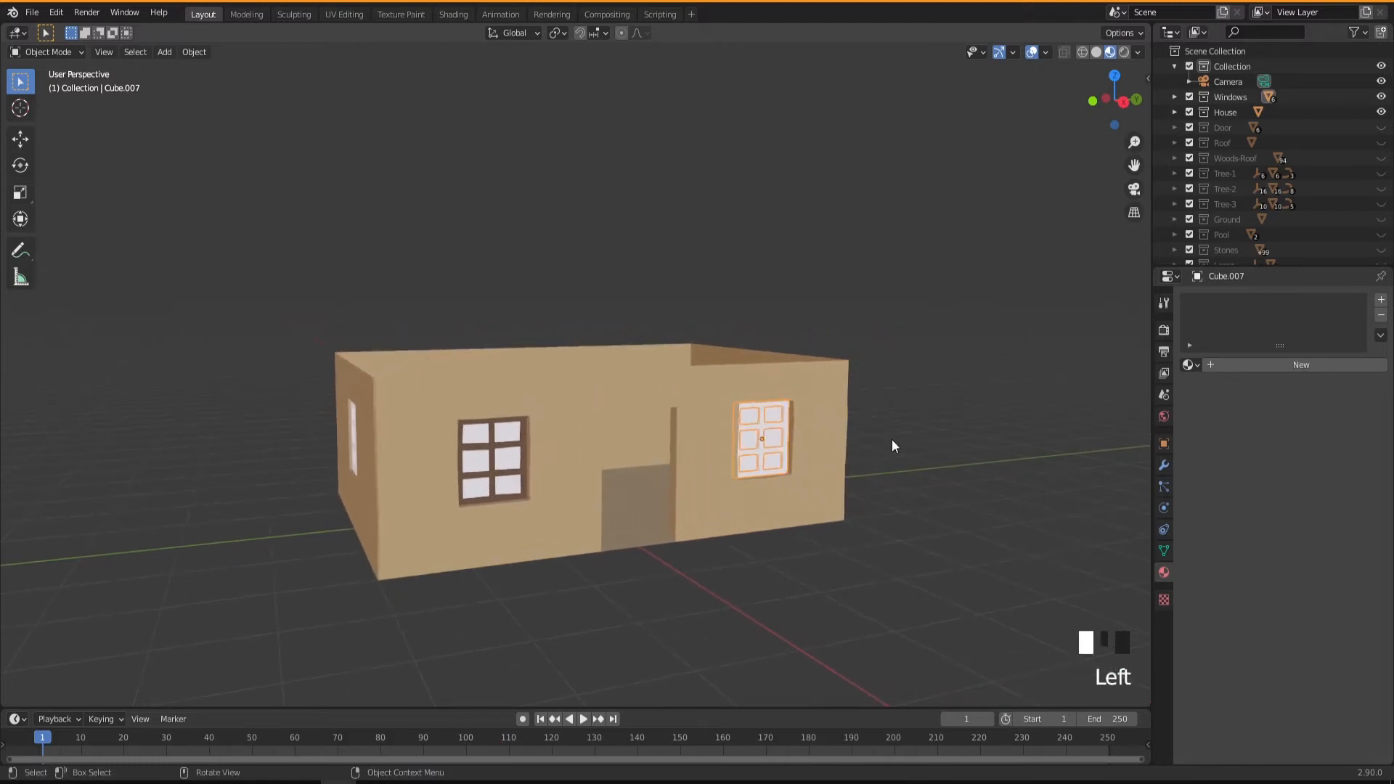
click(764, 429)
middle_drag(782, 476, 560, 473)
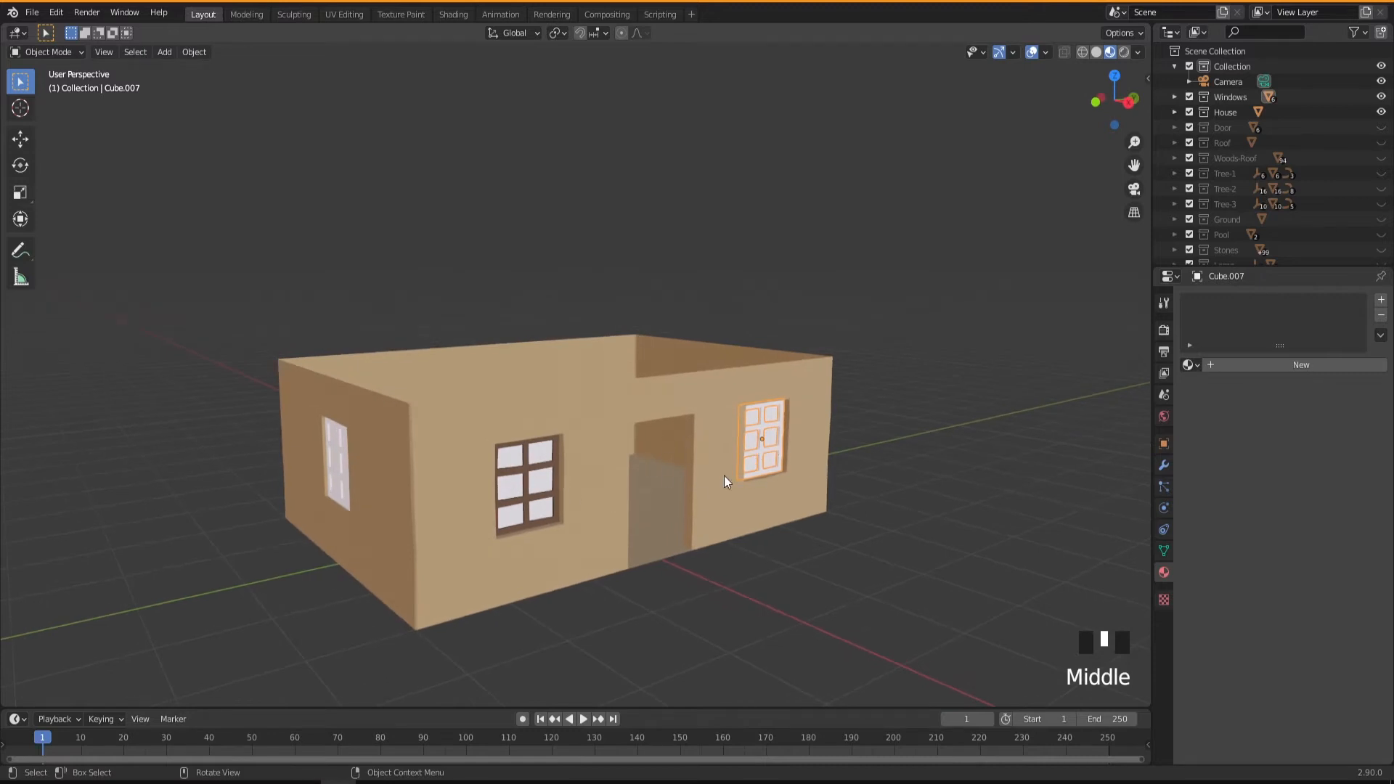
click(1195, 364)
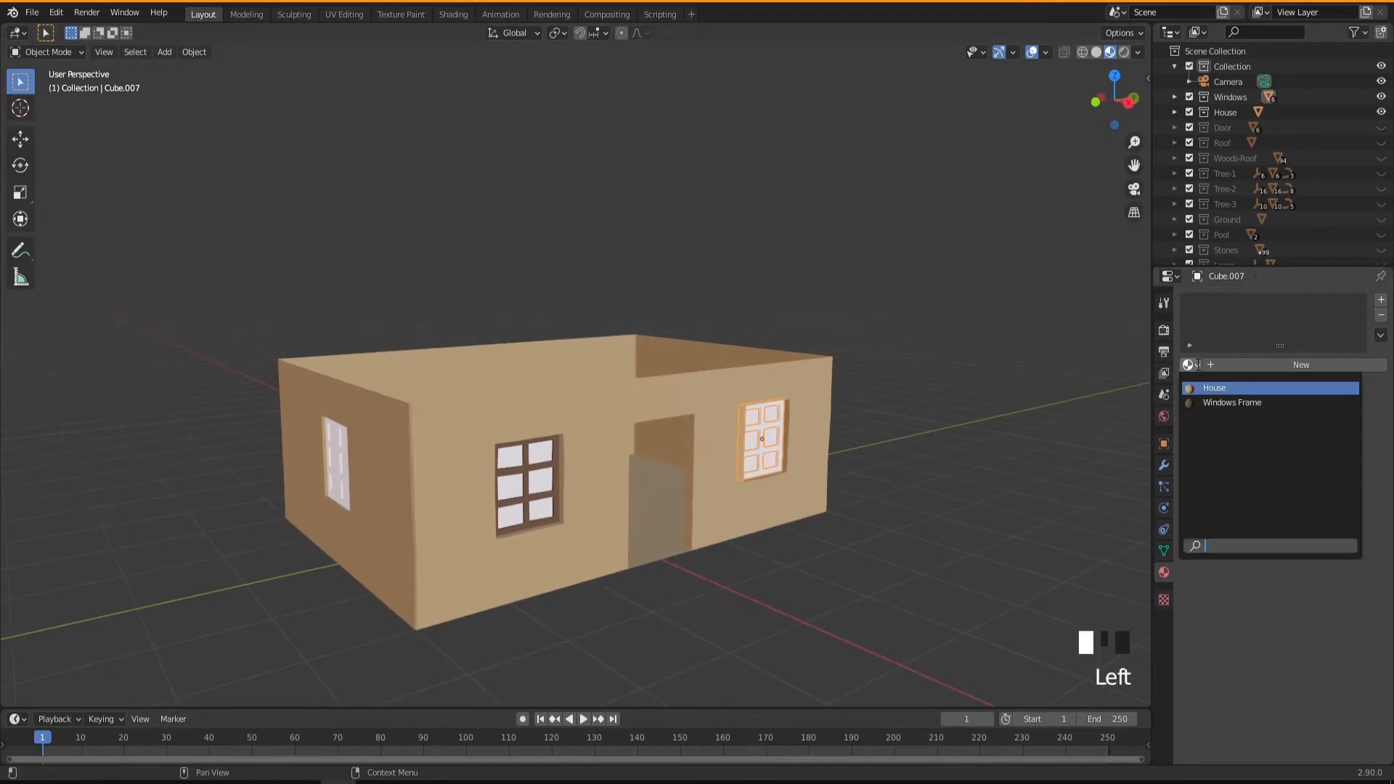
click(1196, 365)
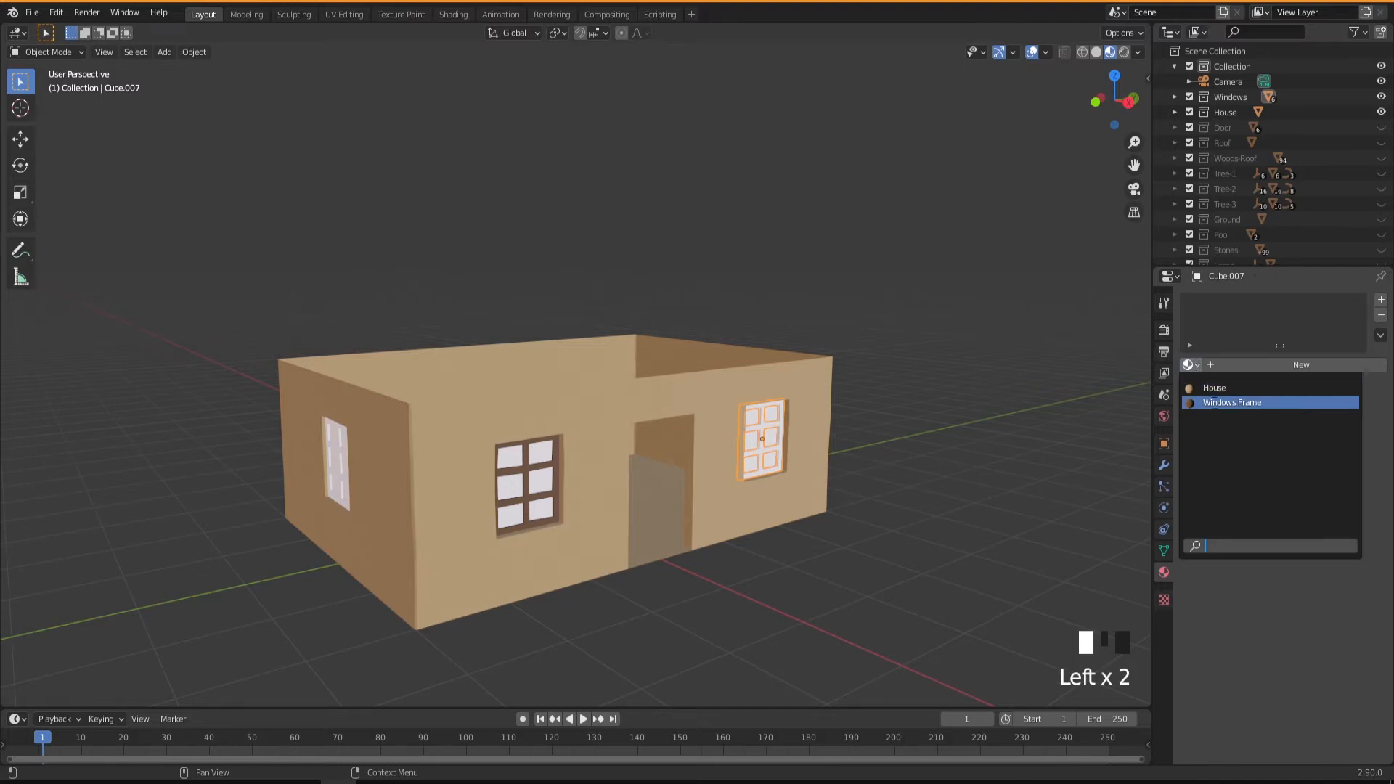
click(1224, 404)
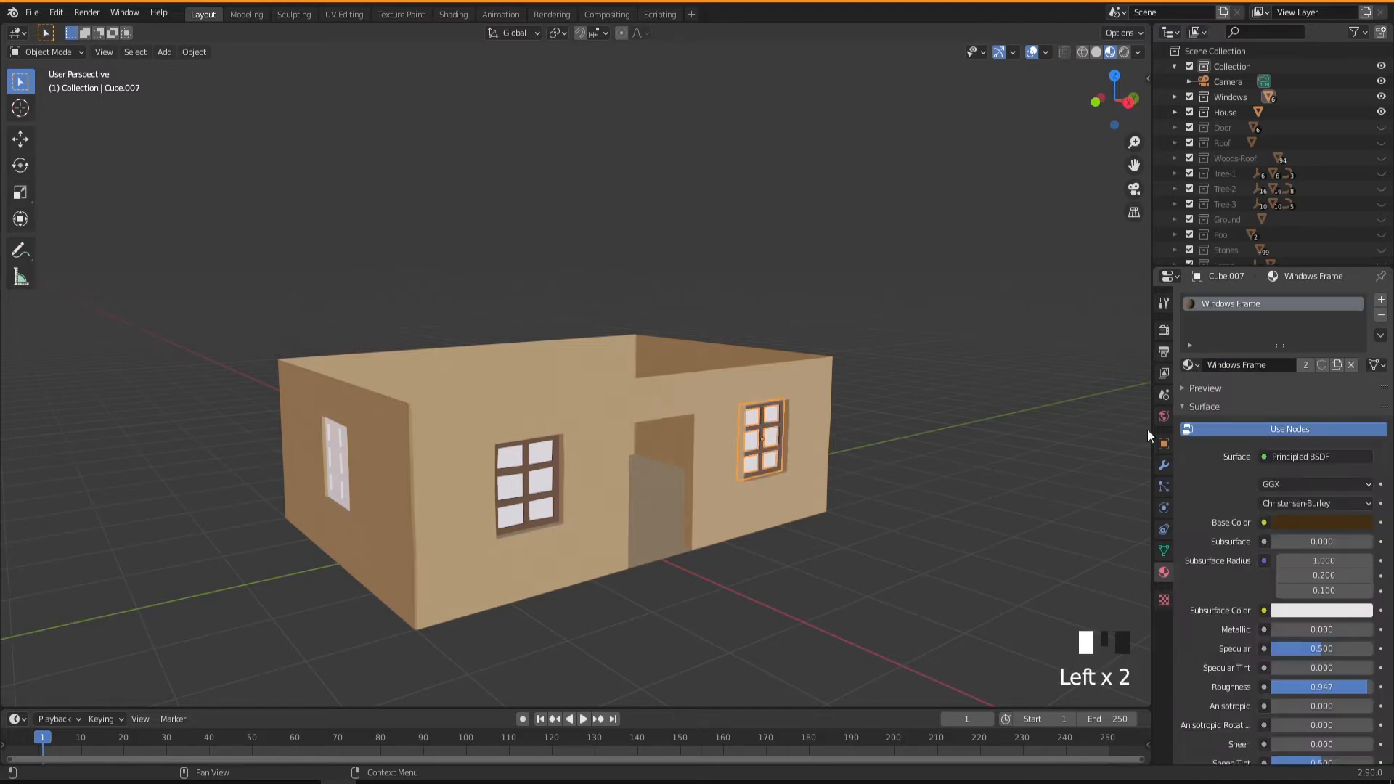
Step: Assign the existing Windows Frame material to the window frame in the house's side wall
middle_drag(576, 566, 534, 546)
click(379, 457)
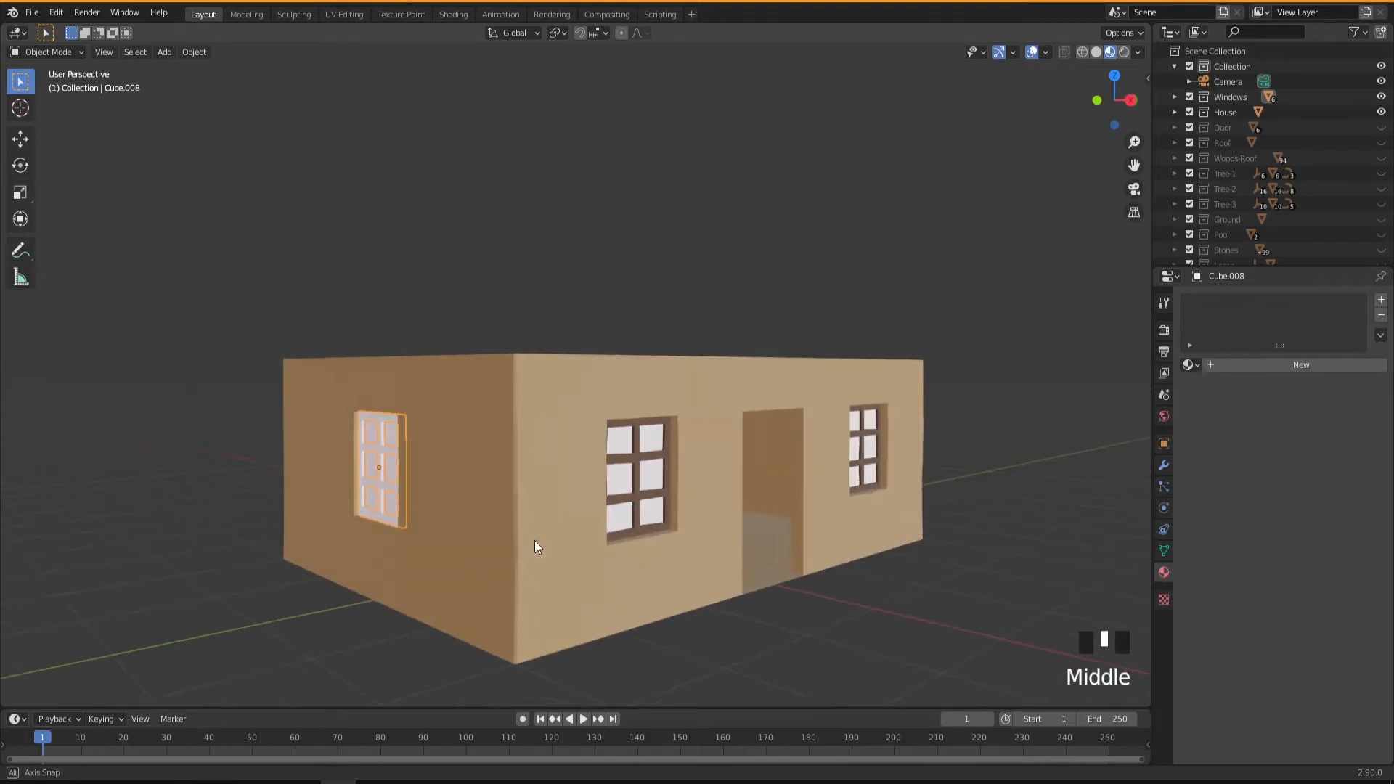
click(1200, 367)
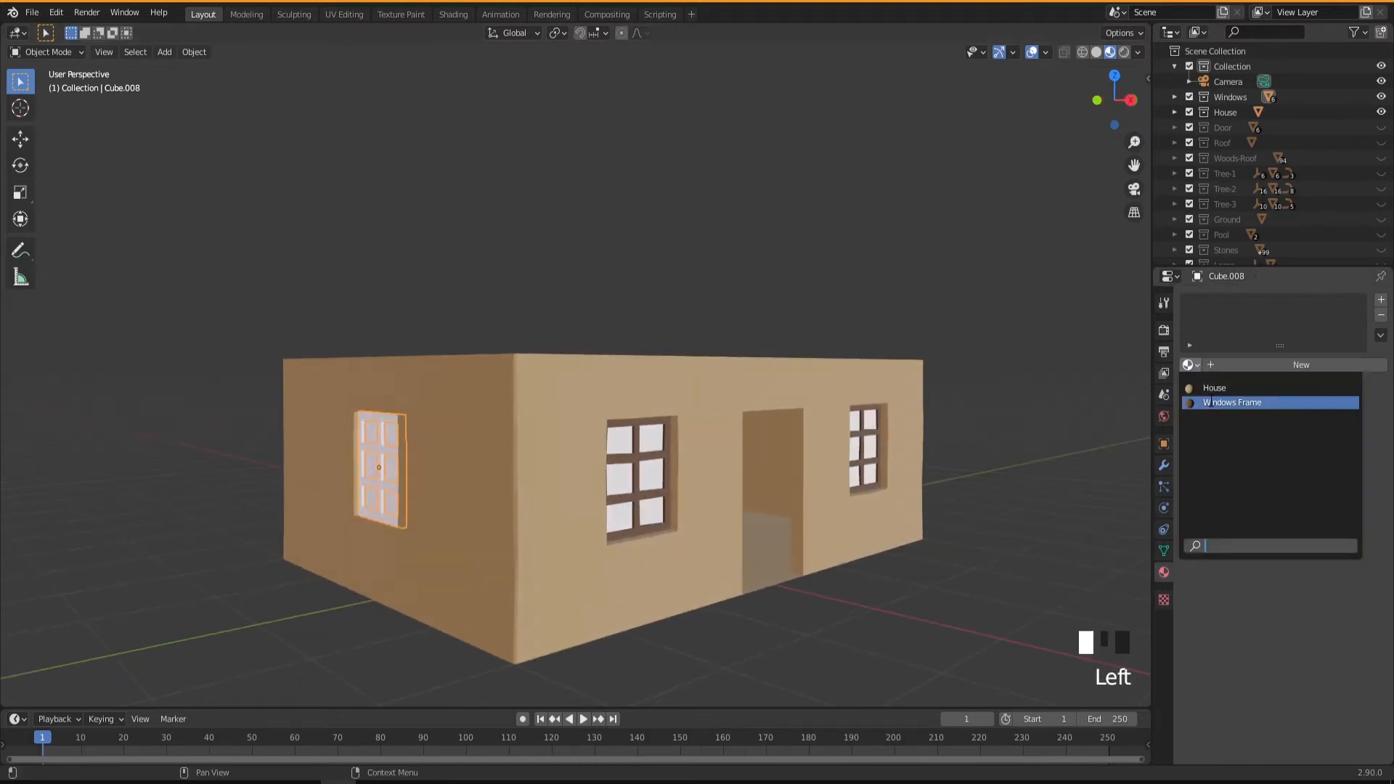
click(1227, 400)
click(774, 638)
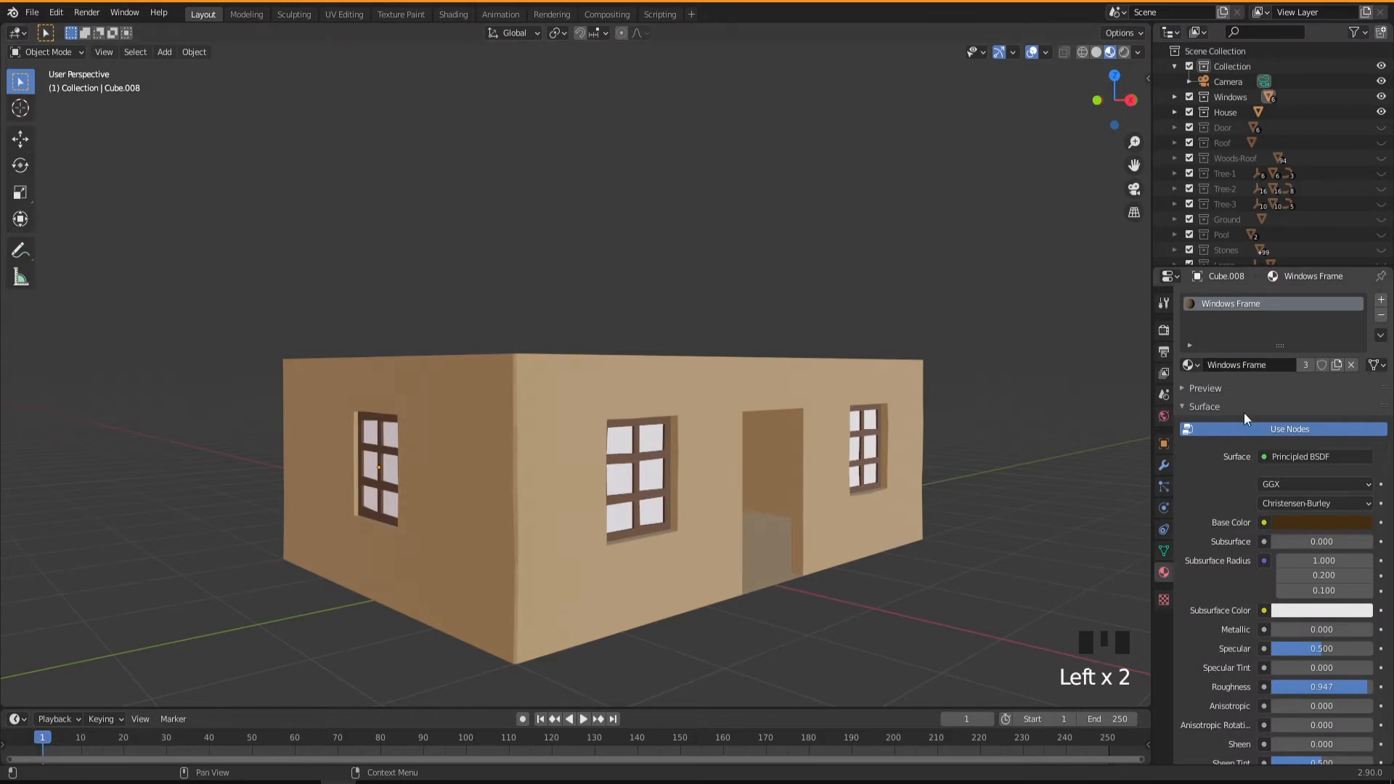
Step: Adjust the Windows Frame material's base color, trying a dark reddish tone and settling on a dark yellowish brown
click(1307, 524)
mouse_move(1297, 391)
mouse_down()
mouse_move(1304, 342)
mouse_move(1280, 365)
mouse_move(1307, 373)
mouse_move(1295, 391)
mouse_up()
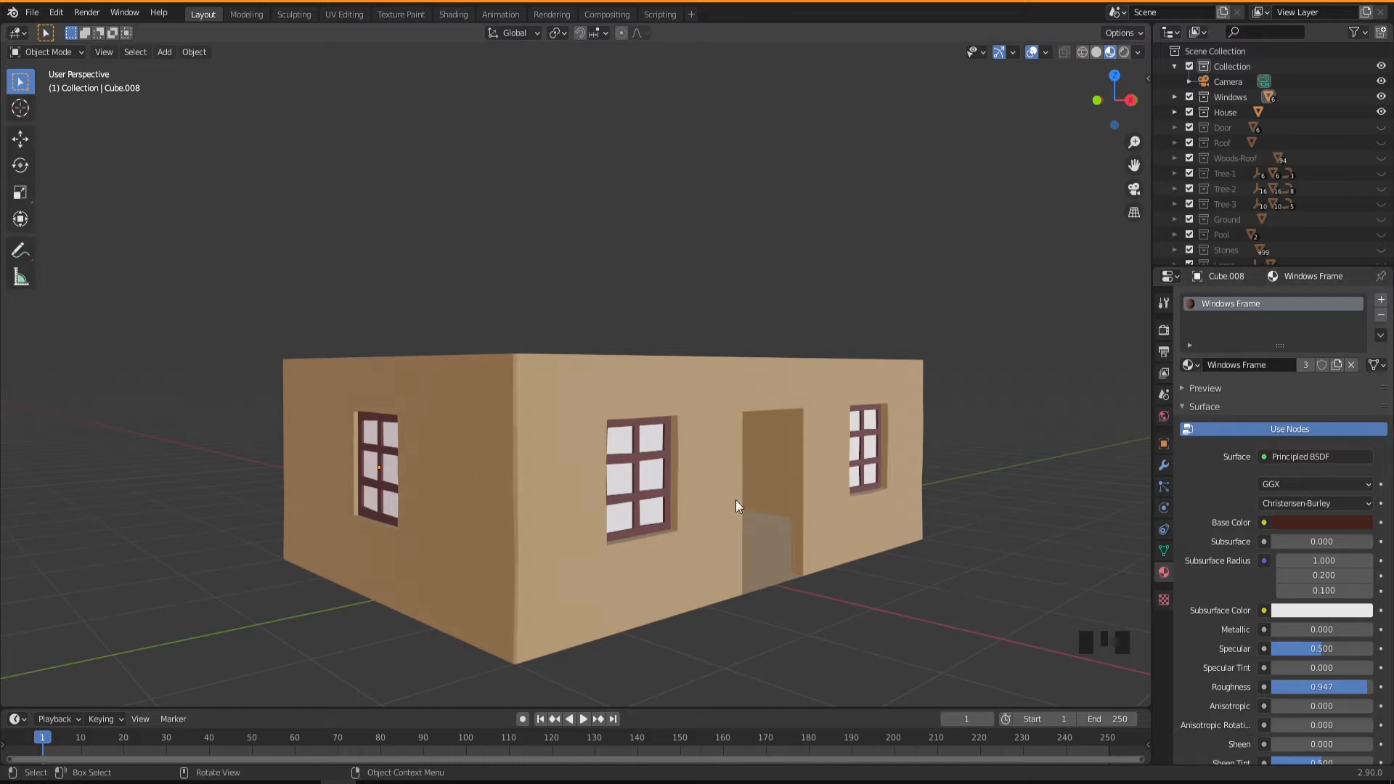
middle_drag(746, 564, 686, 558)
click(1321, 523)
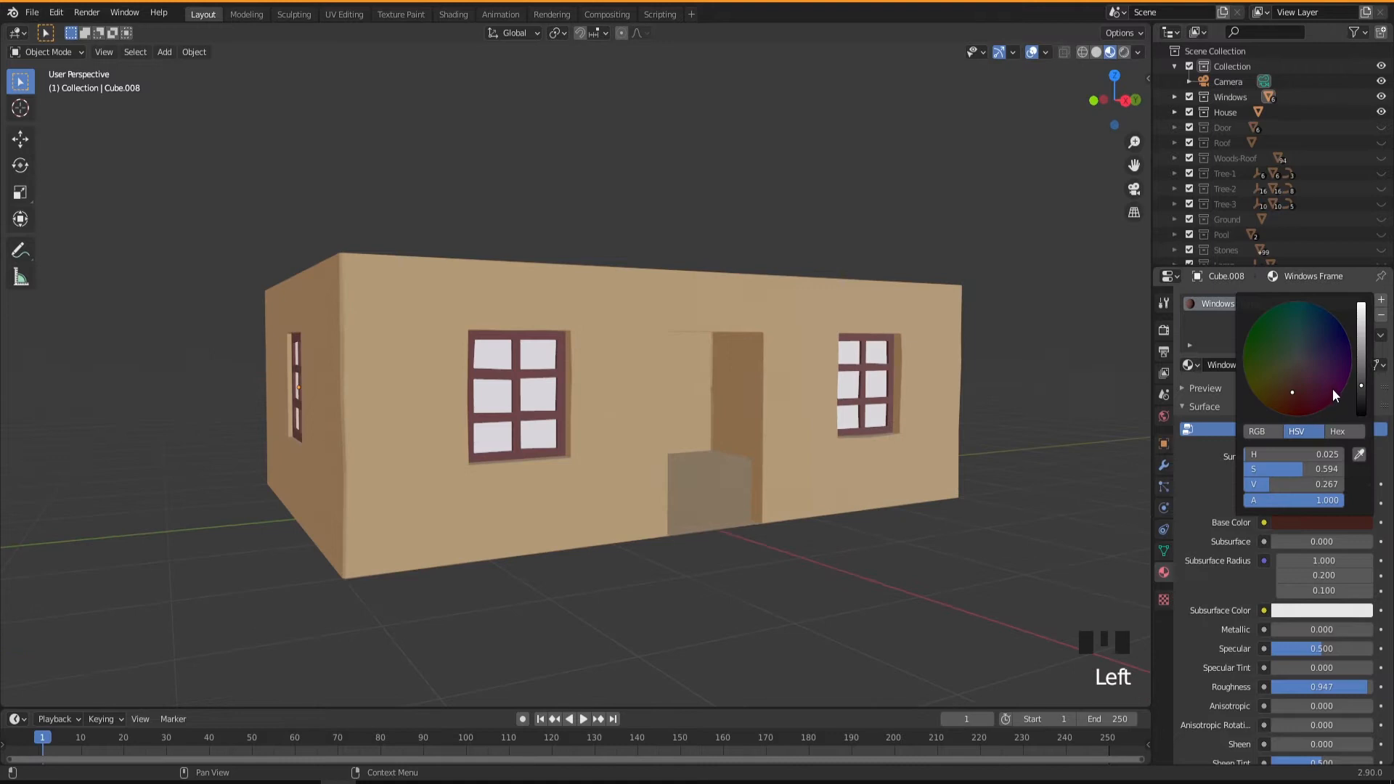
drag(1360, 384, 1361, 390)
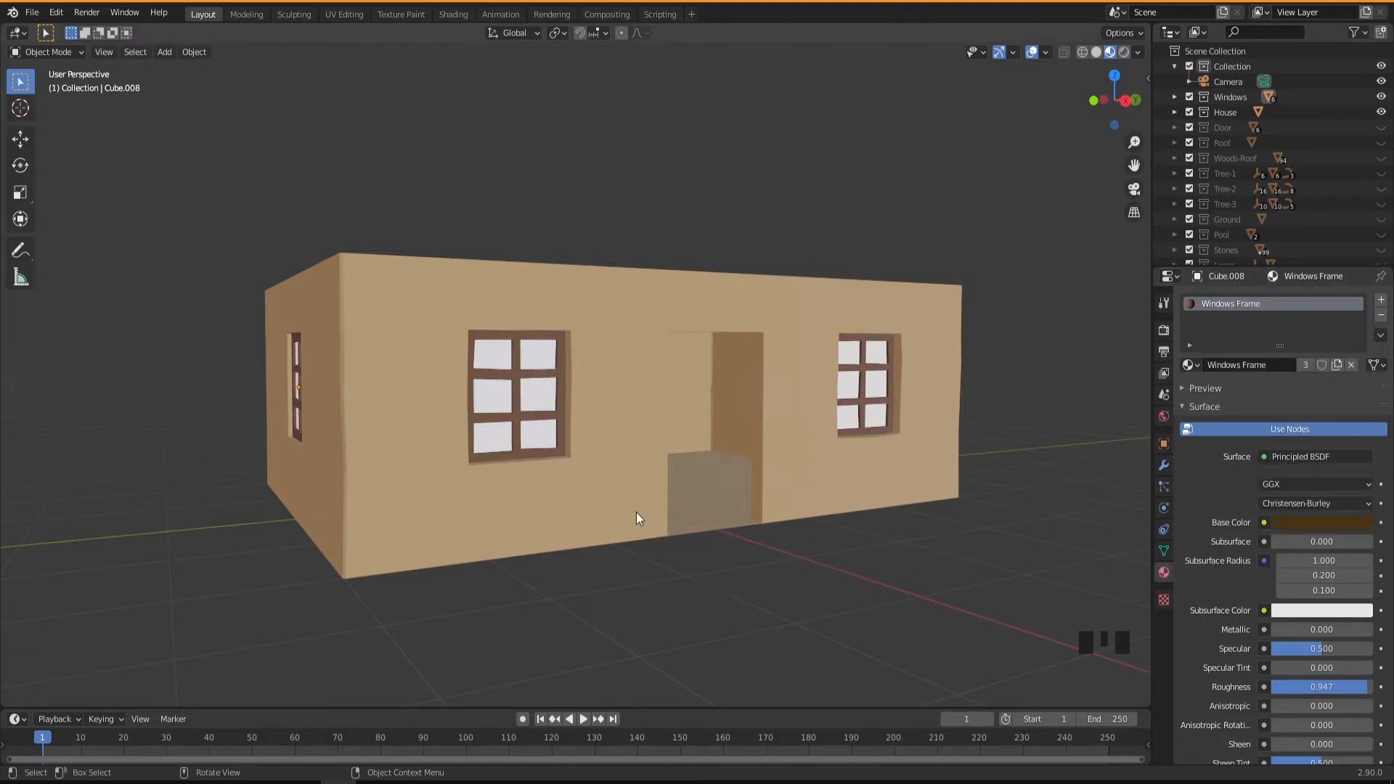
middle_drag(636, 518, 651, 488)
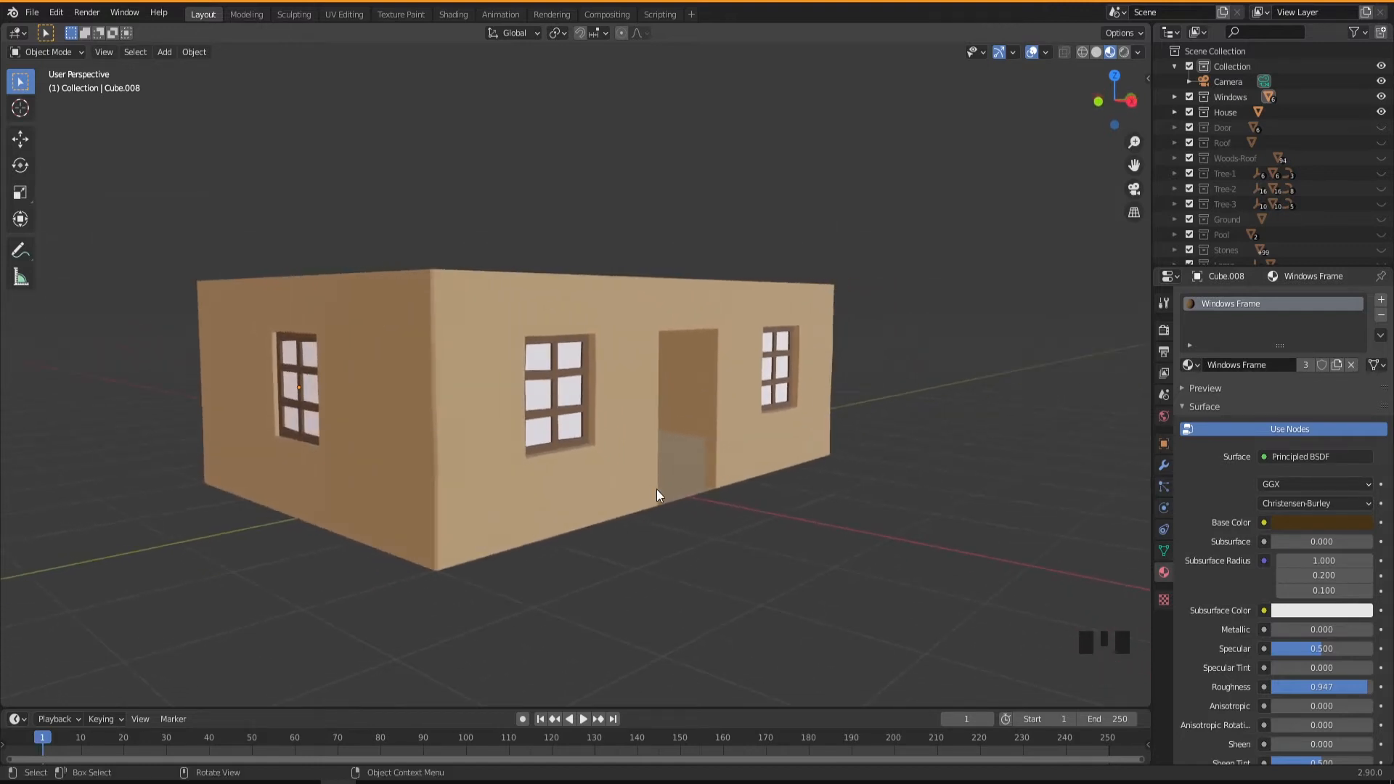
Step: Create a new material named Window-Glass on the pane of the front window left of the doorway
click(563, 359)
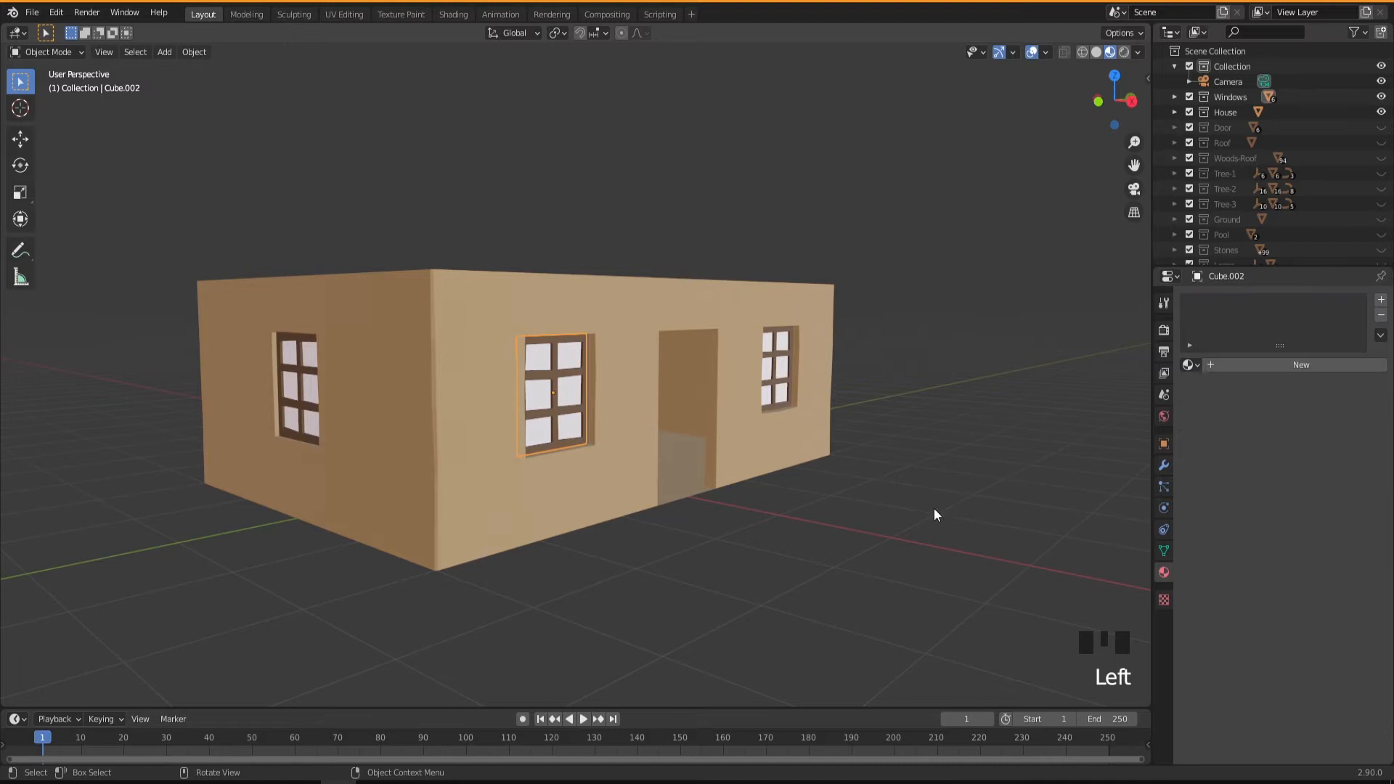
click(1261, 364)
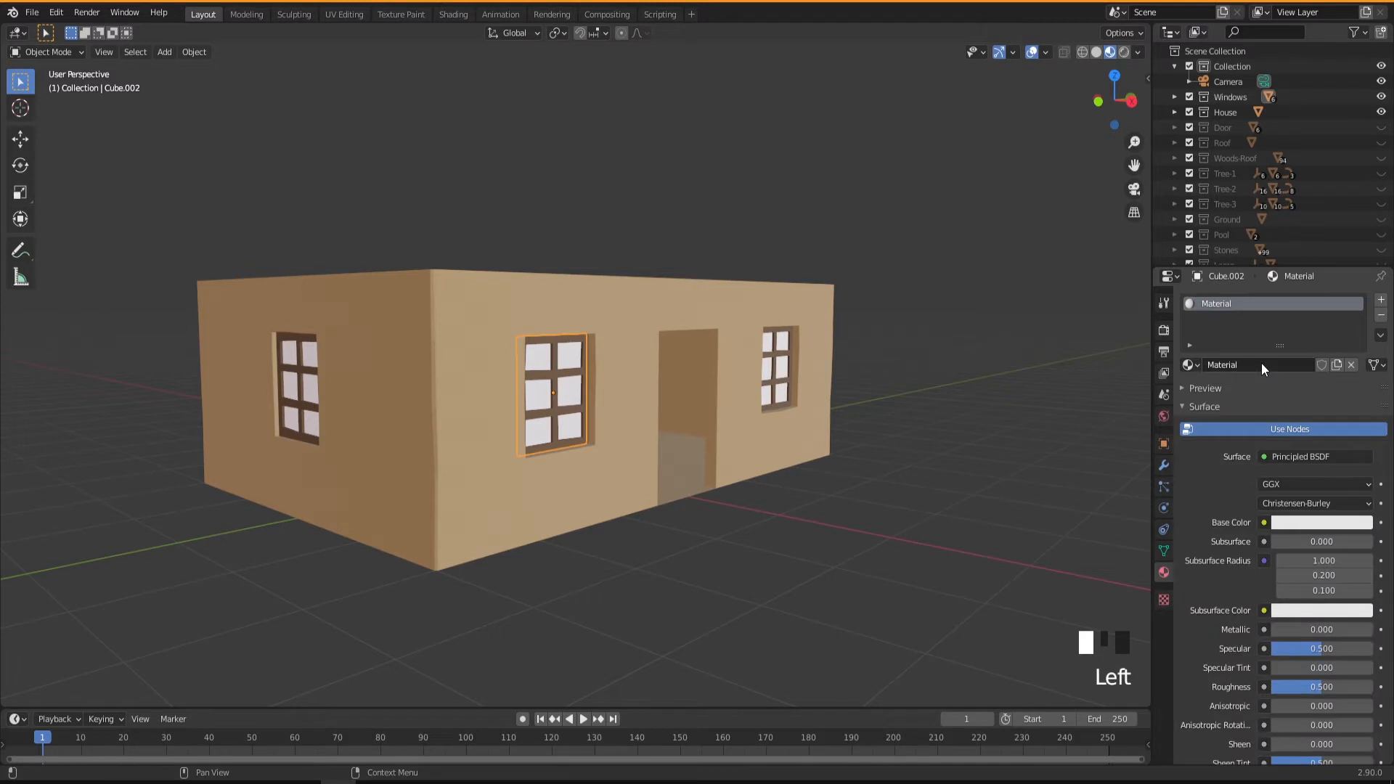
double_click(1218, 303)
text(Window)
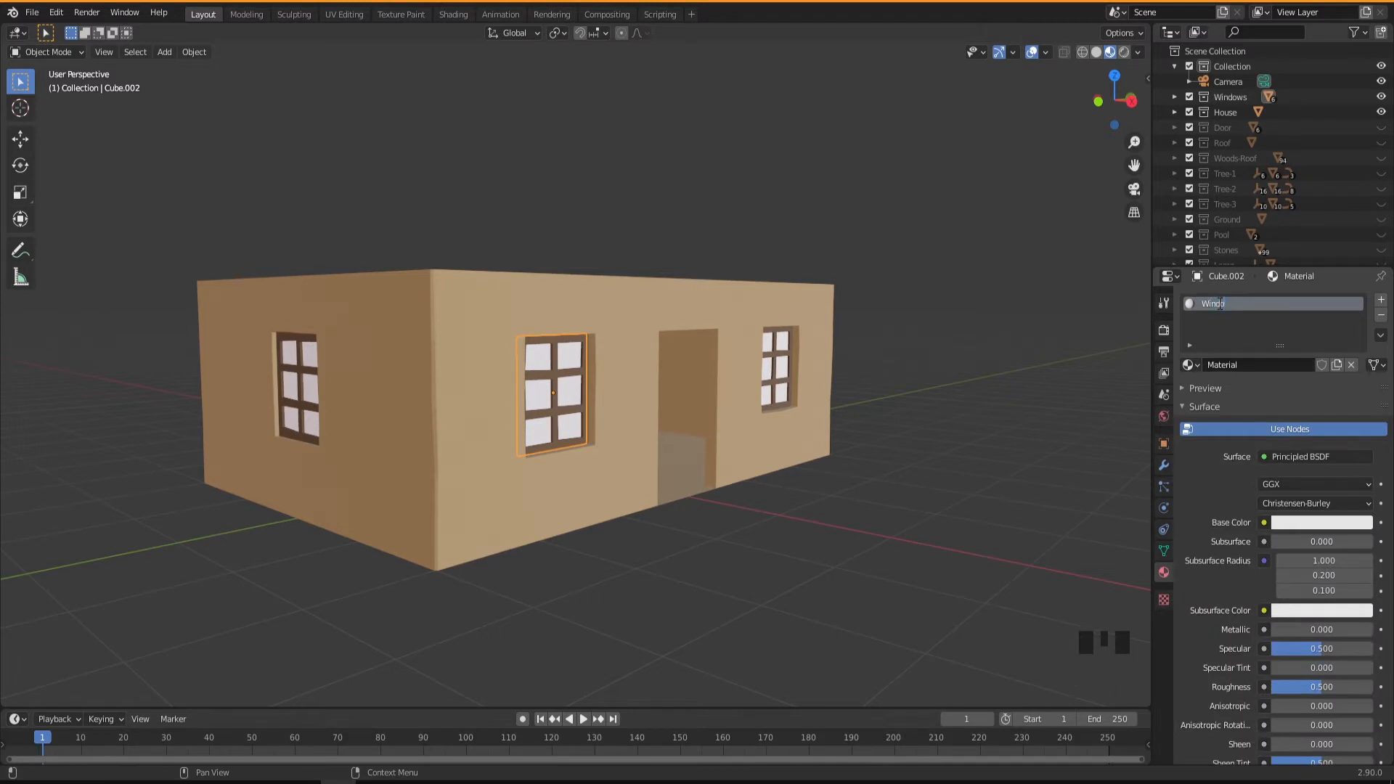
text(-Glass)
key(Return)
Step: Enable Screen Space Refraction in the Window-Glass material's settings
scroll(1218, 508, down, 16)
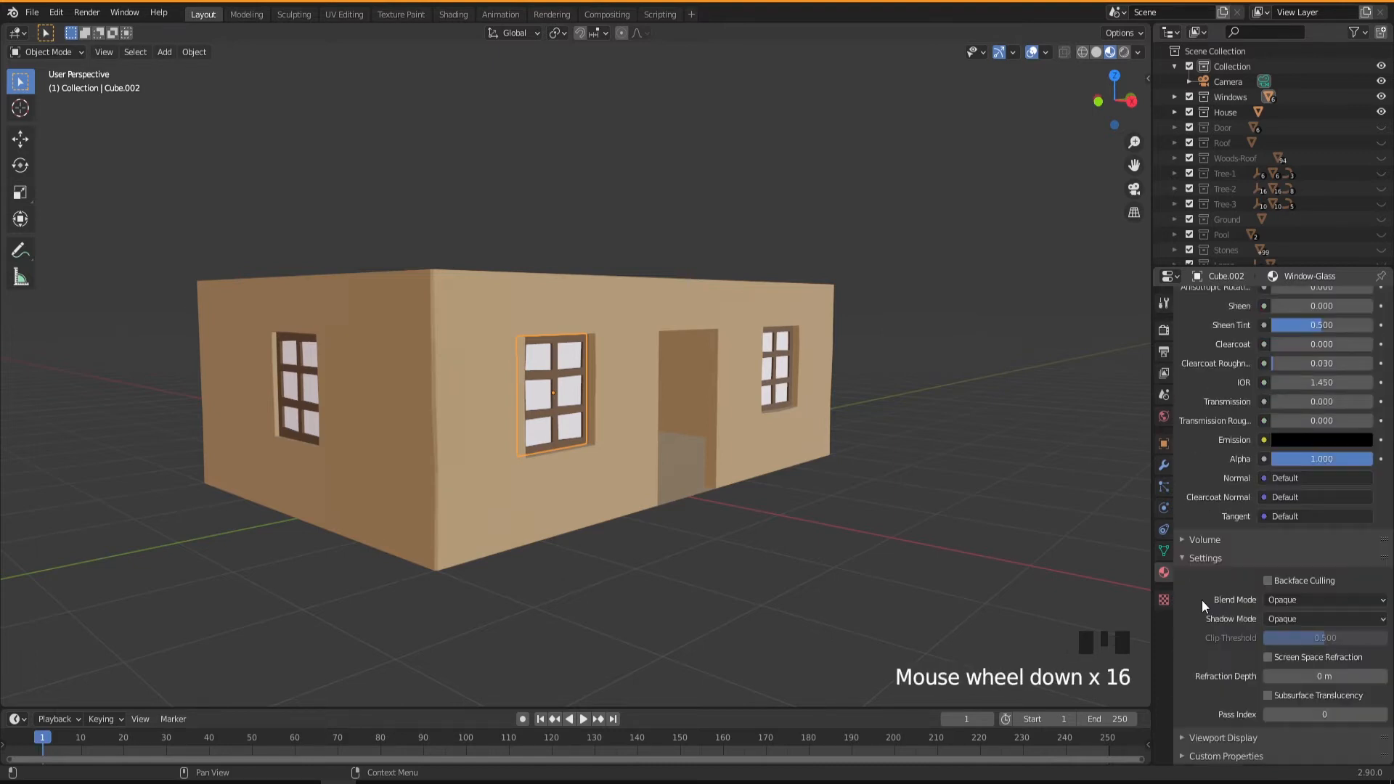
click(1267, 657)
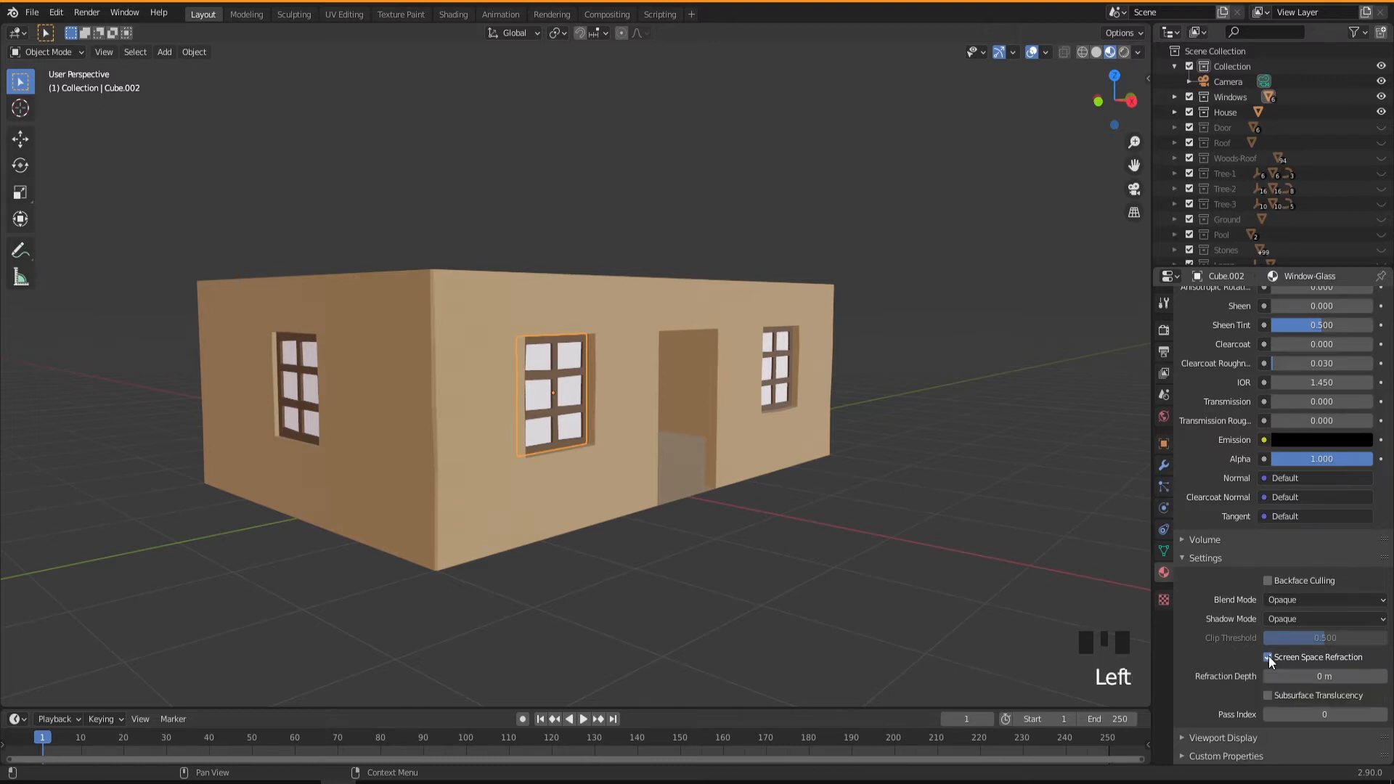
scroll(1213, 482, up, 10)
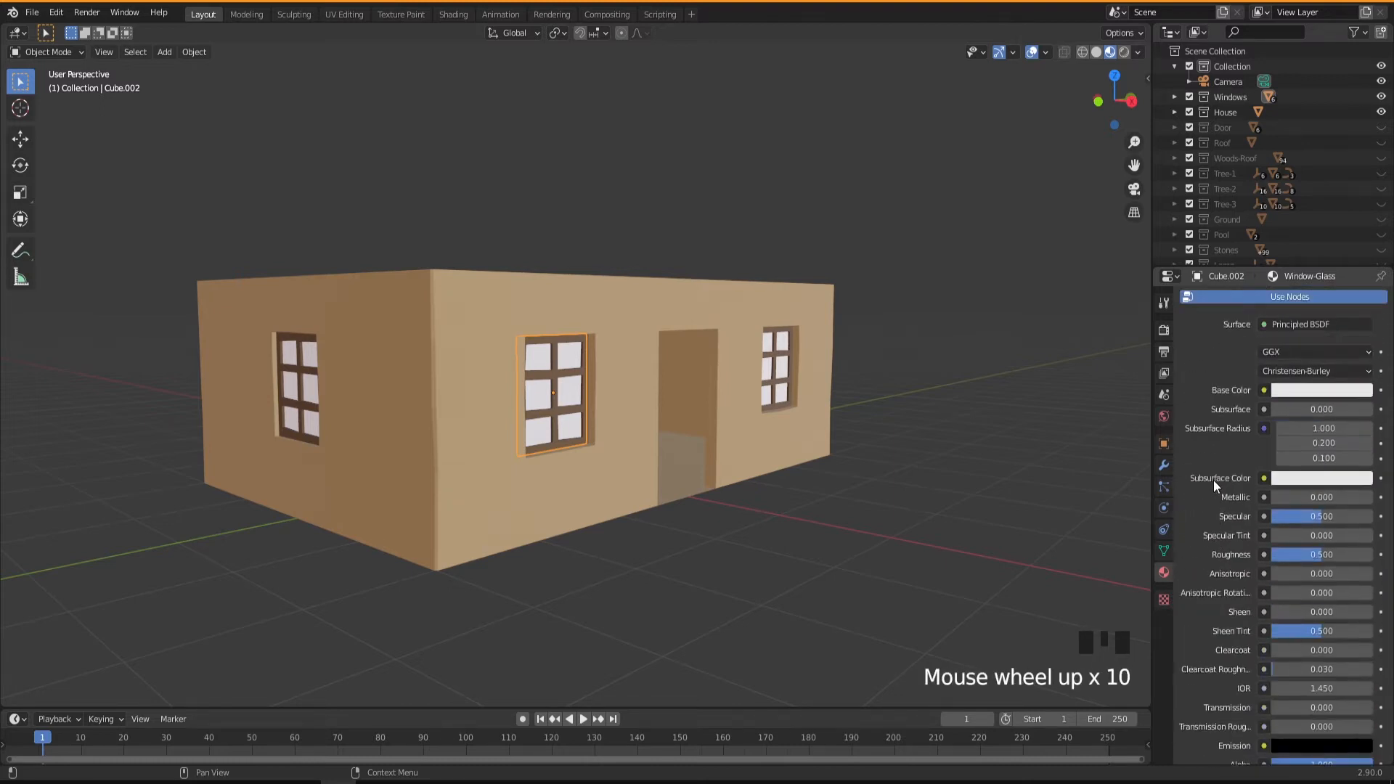
Step: Enable Screen Space Reflections with Refraction in the scene's Eevee render settings
click(1163, 330)
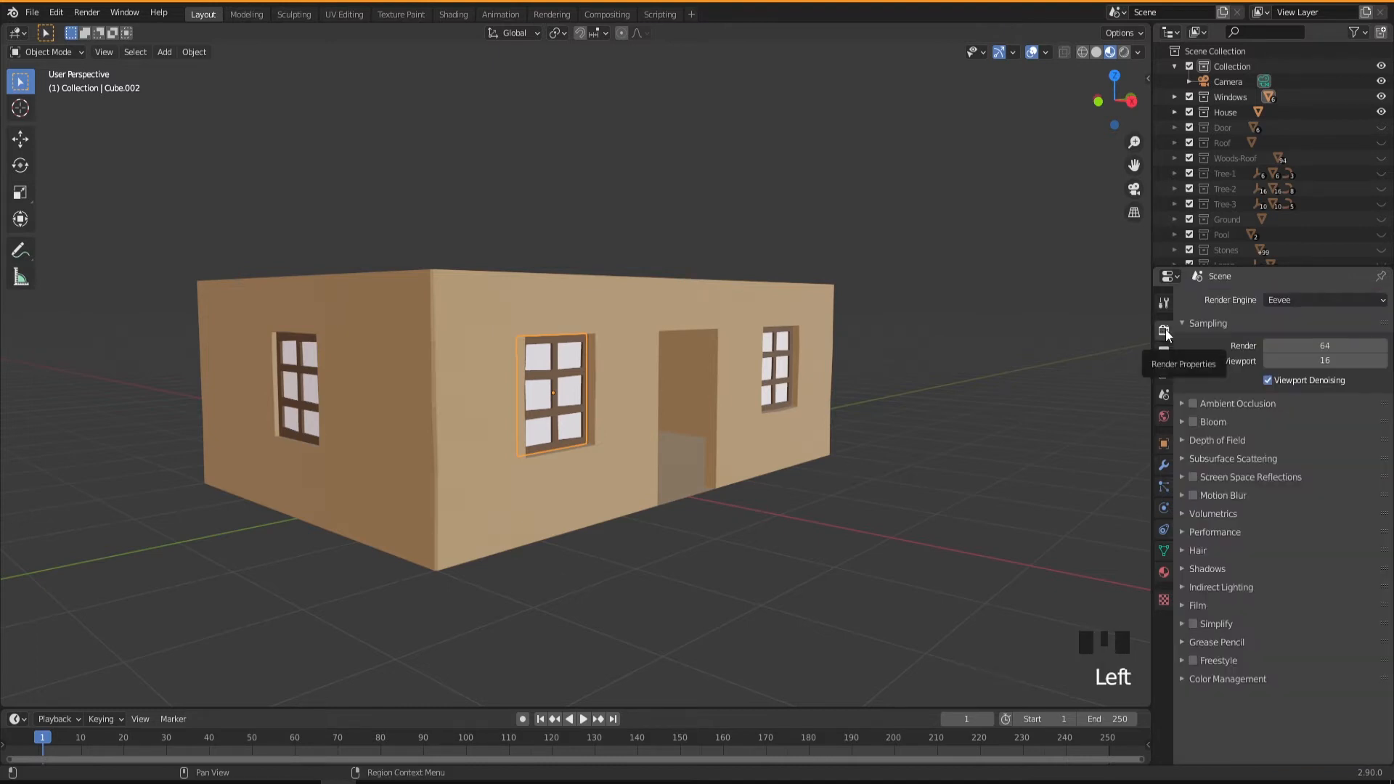
click(1194, 477)
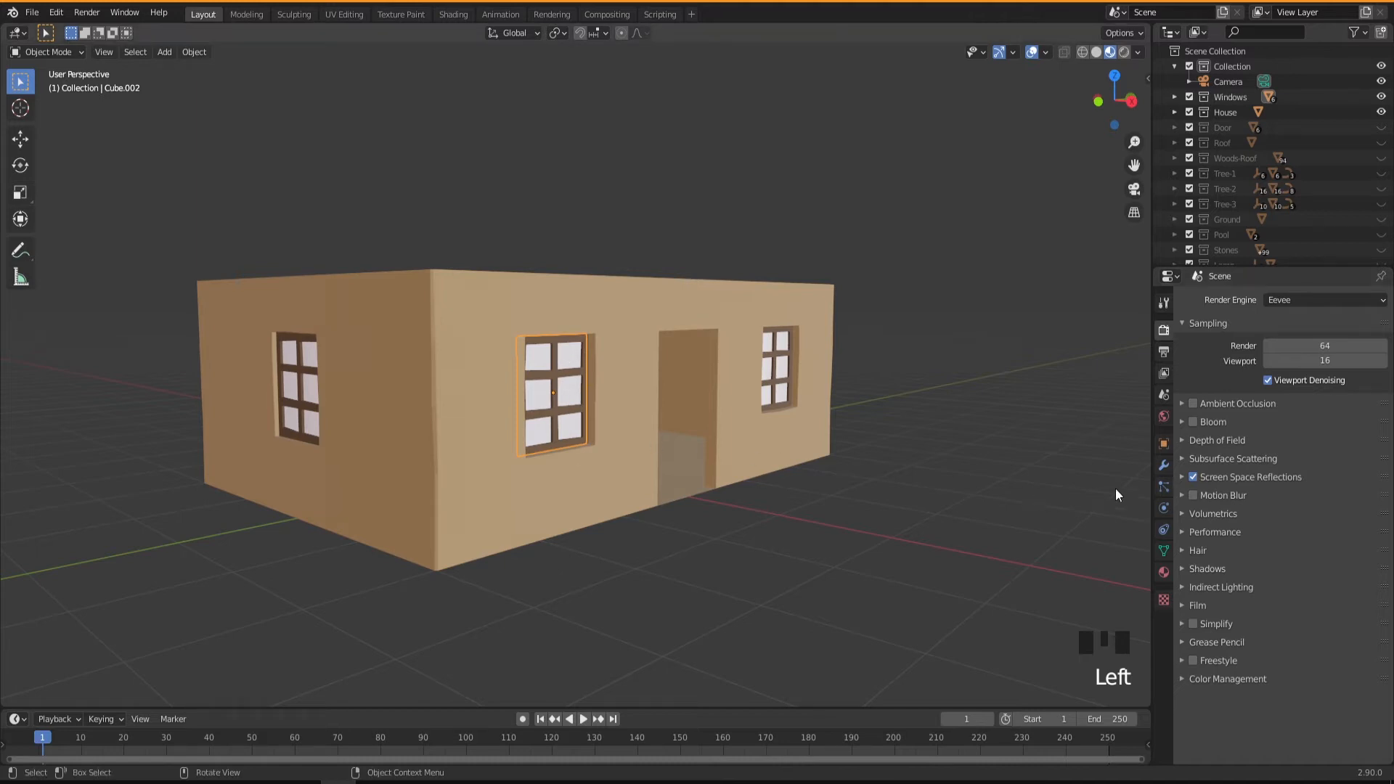
click(1180, 477)
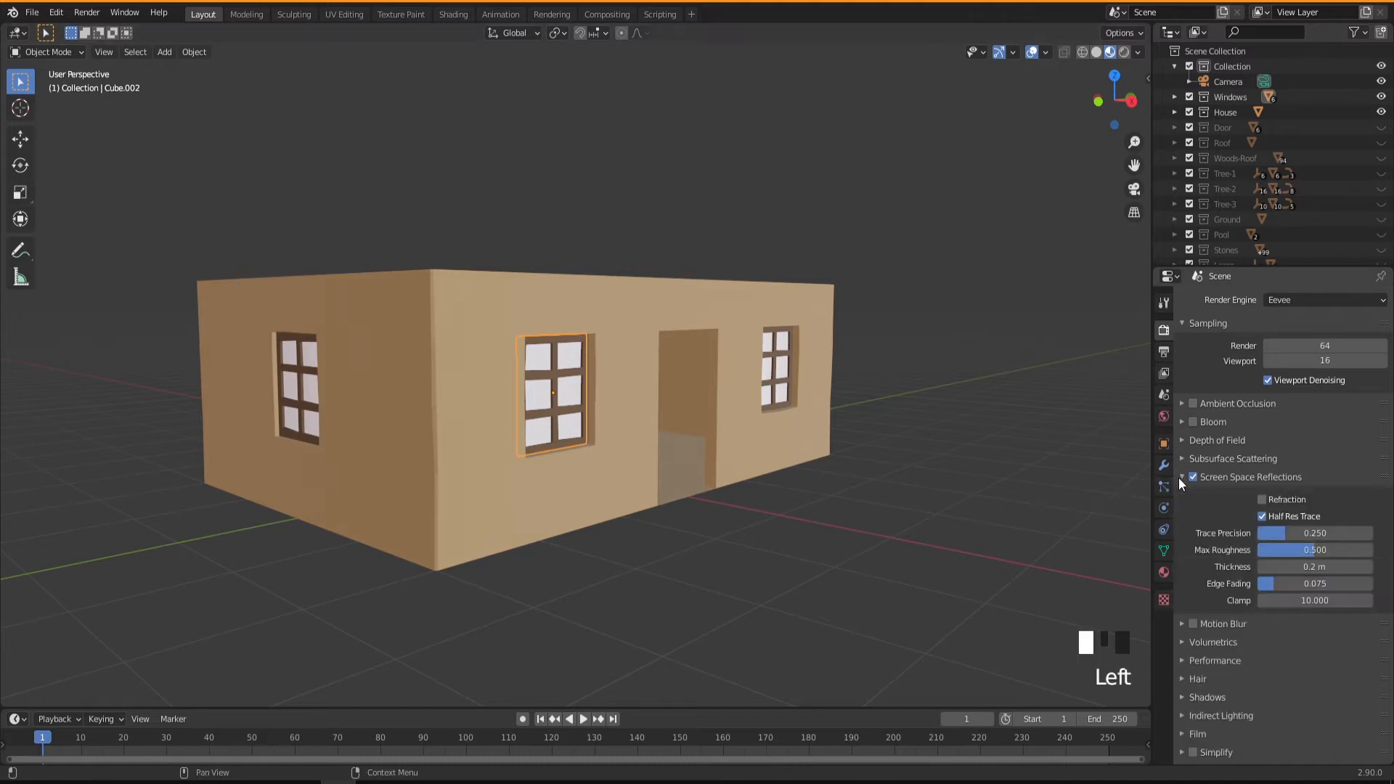
click(1265, 499)
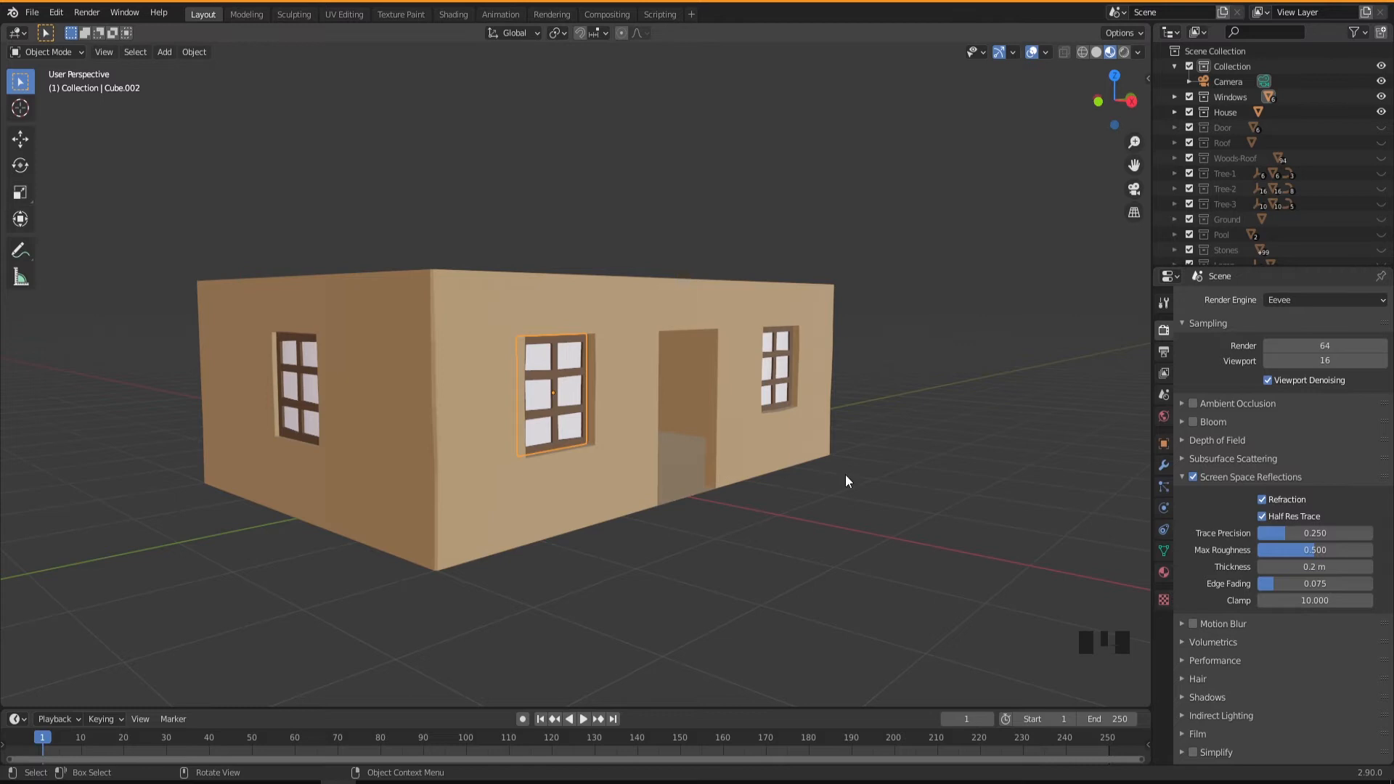
Step: Enable Ambient Occlusion for the scene, switching it off and on to compare the shading around the windows and doorway
click(1192, 404)
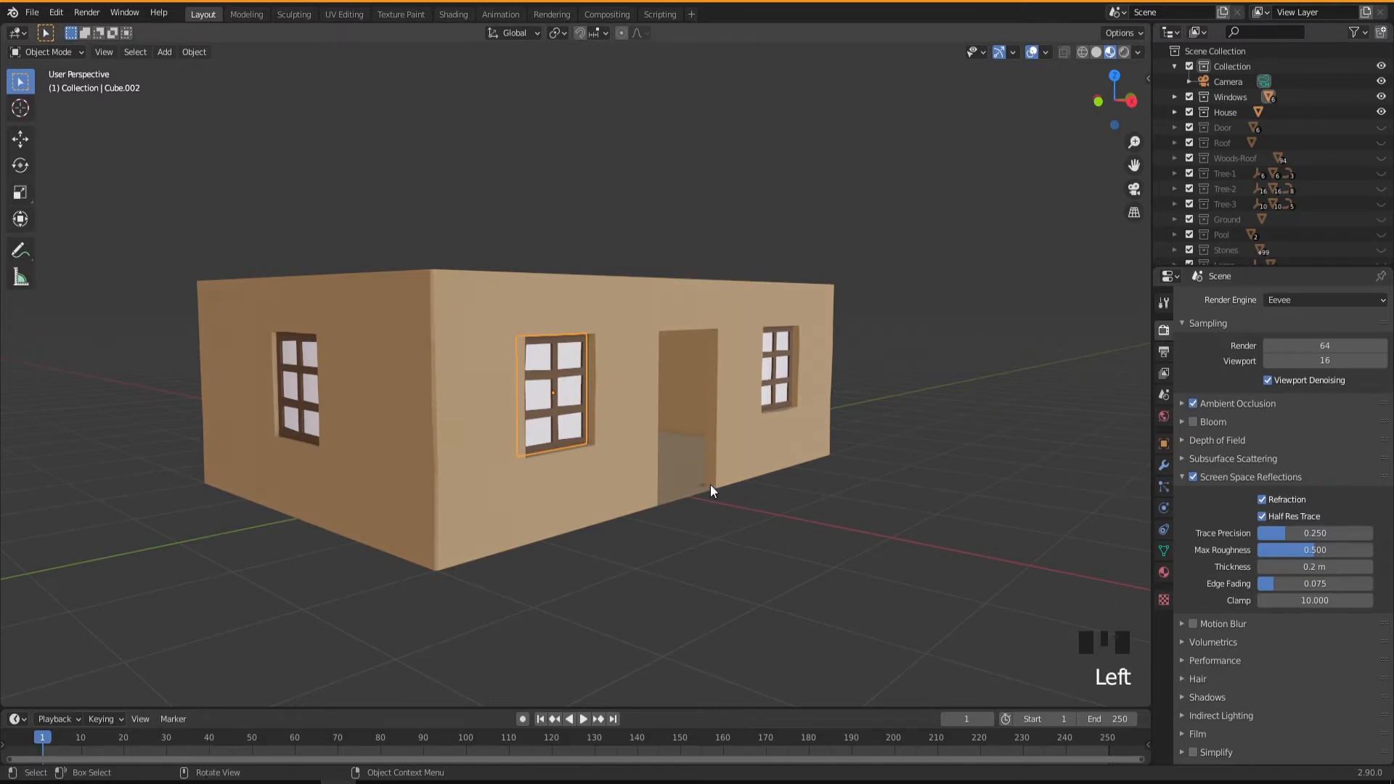
middle_drag(603, 459, 594, 486)
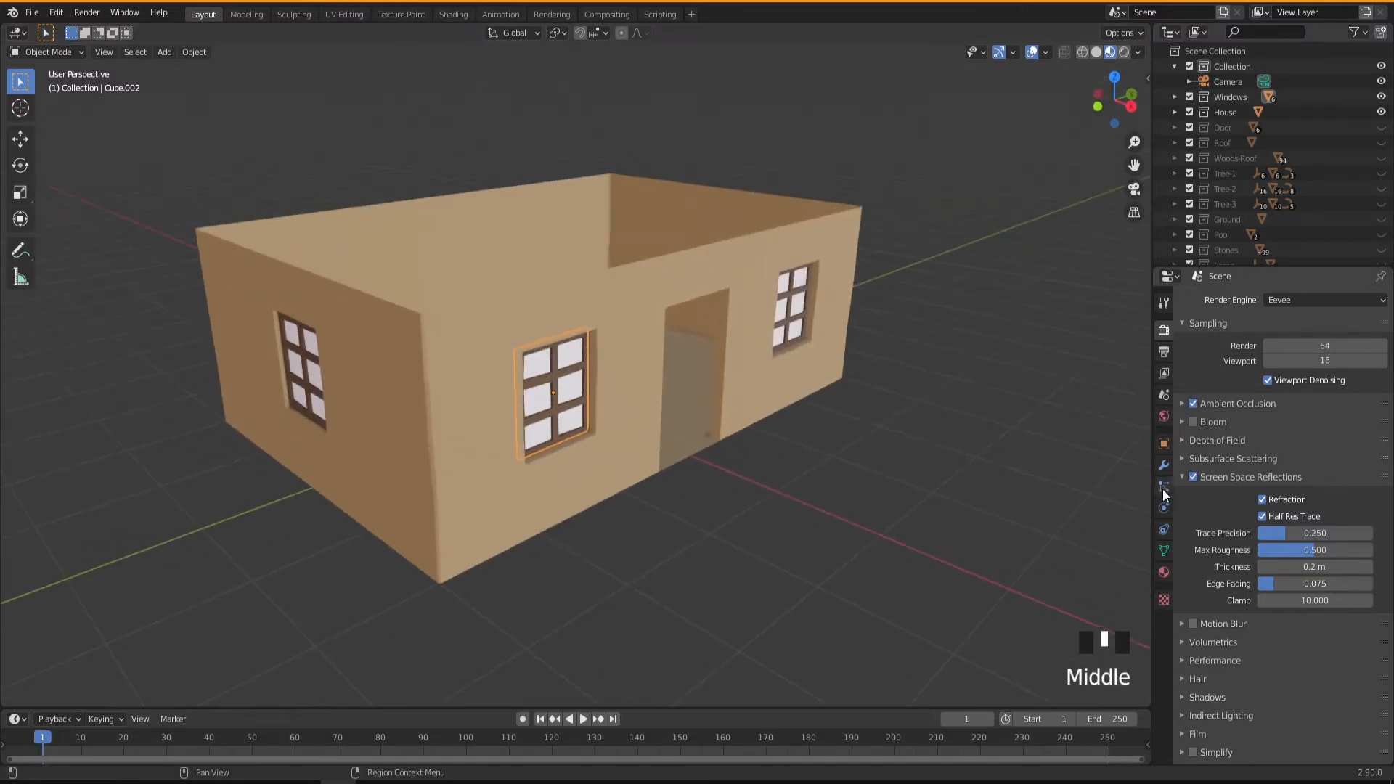
click(1193, 403)
click(1192, 404)
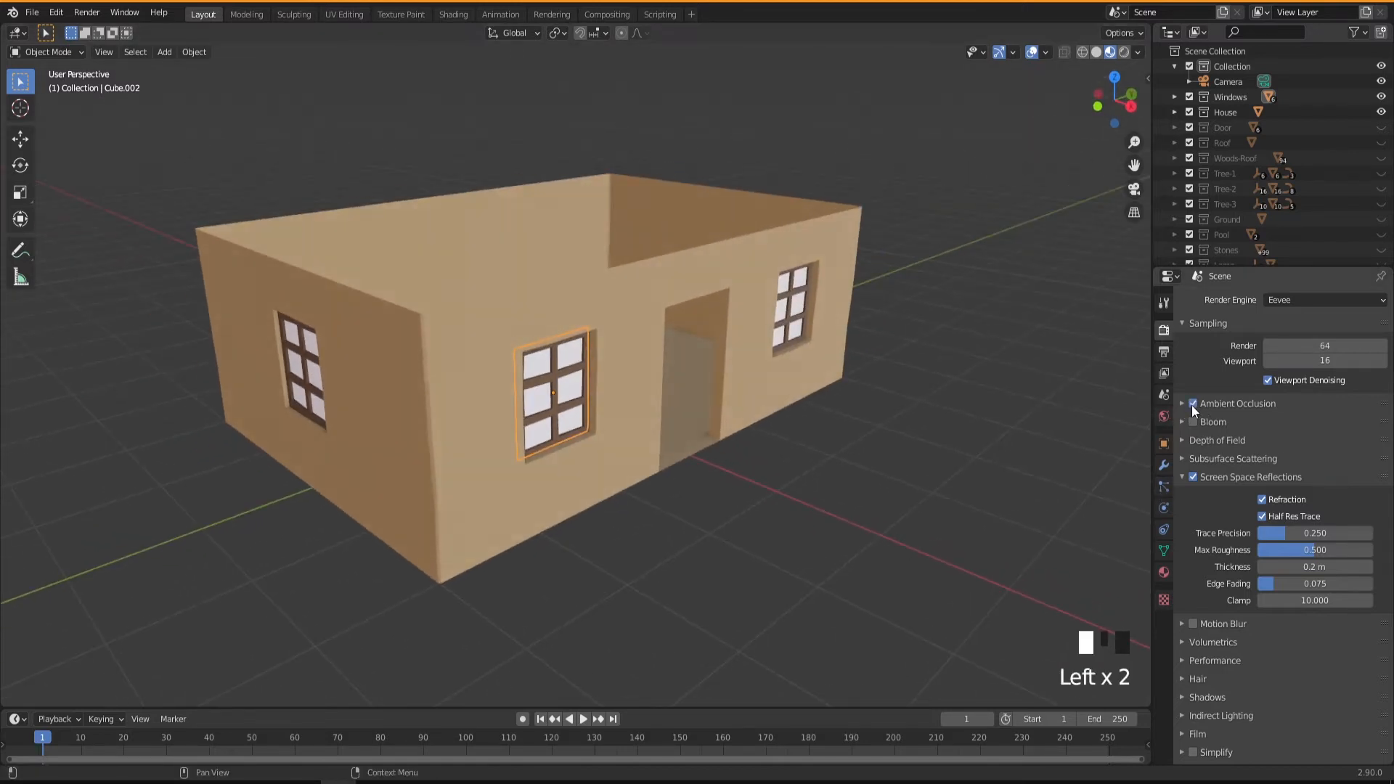
scroll(663, 430, up, 2)
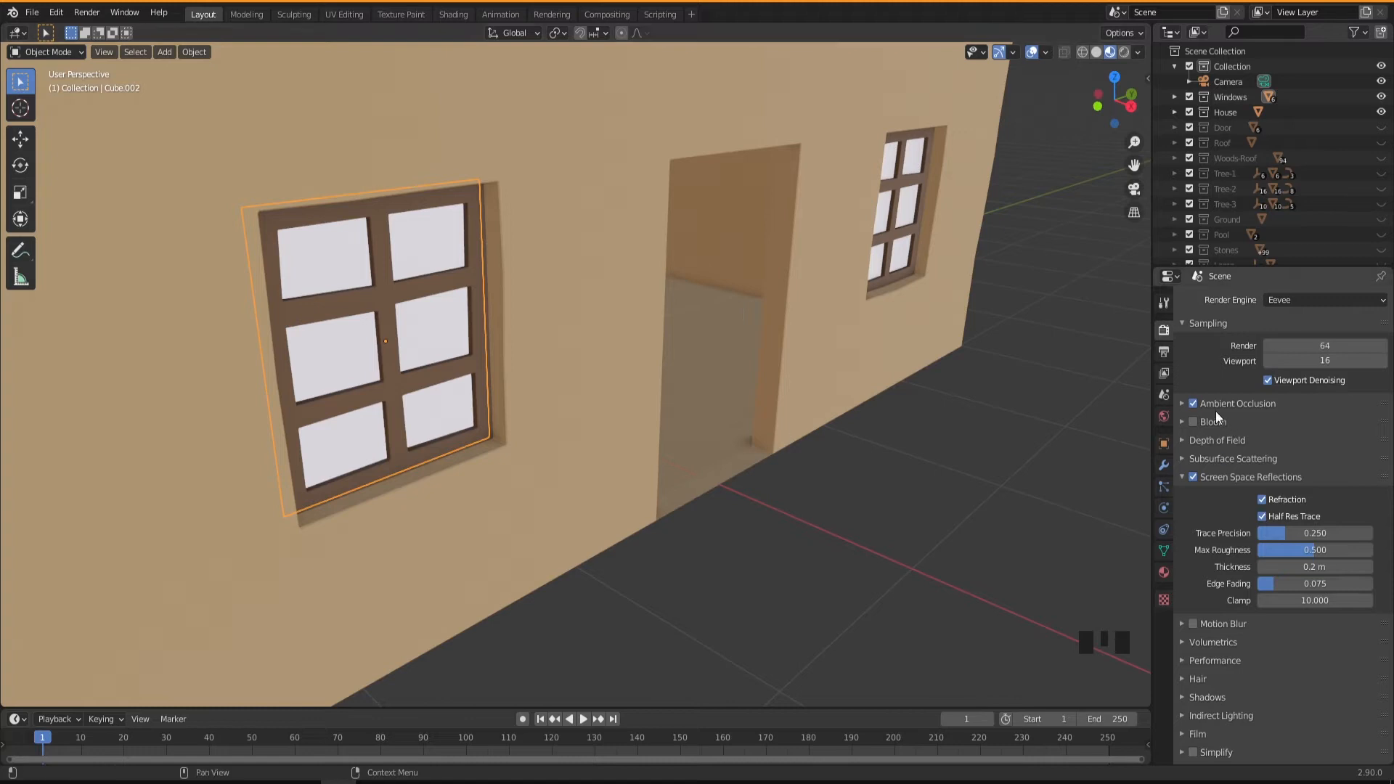
click(1193, 403)
click(1193, 403)
click(1193, 404)
click(1192, 403)
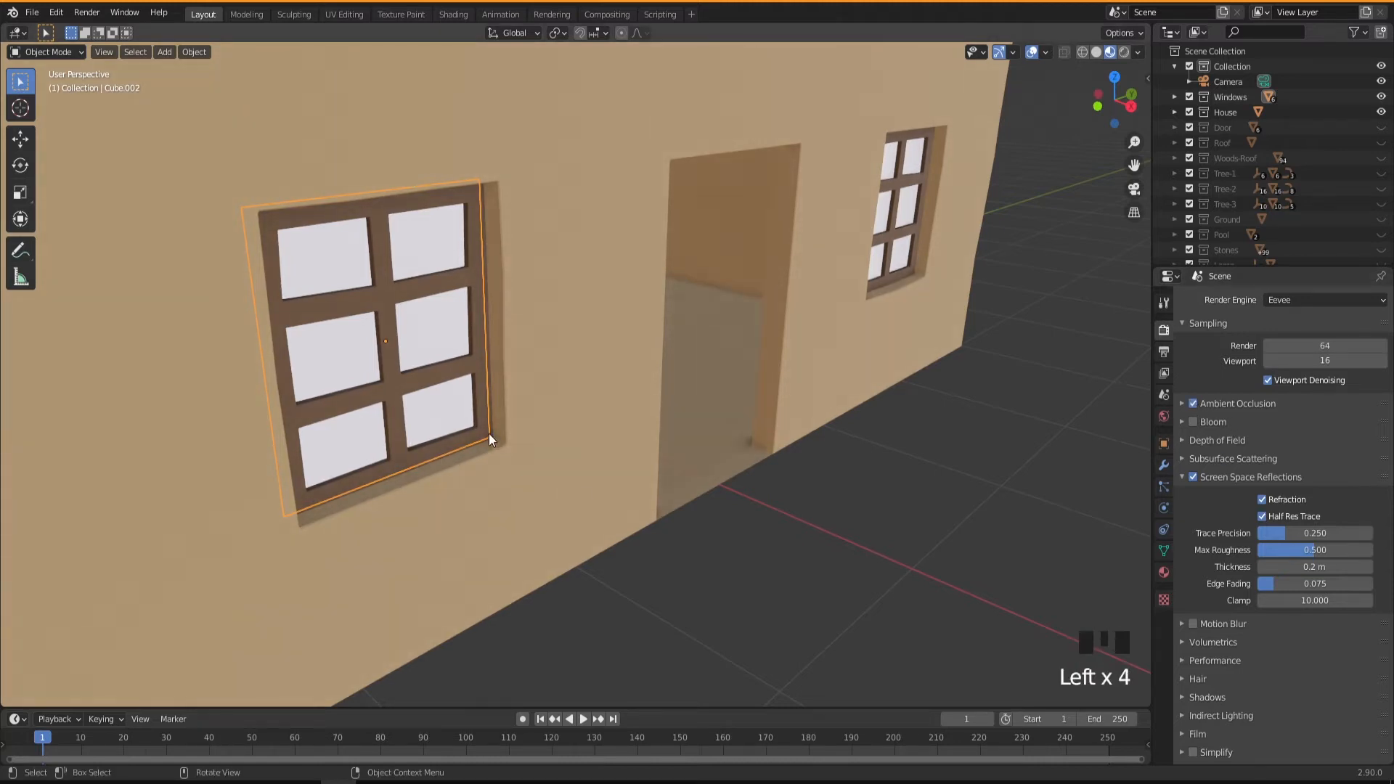
middle_drag(547, 472, 515, 470)
scroll(515, 470, down, 6)
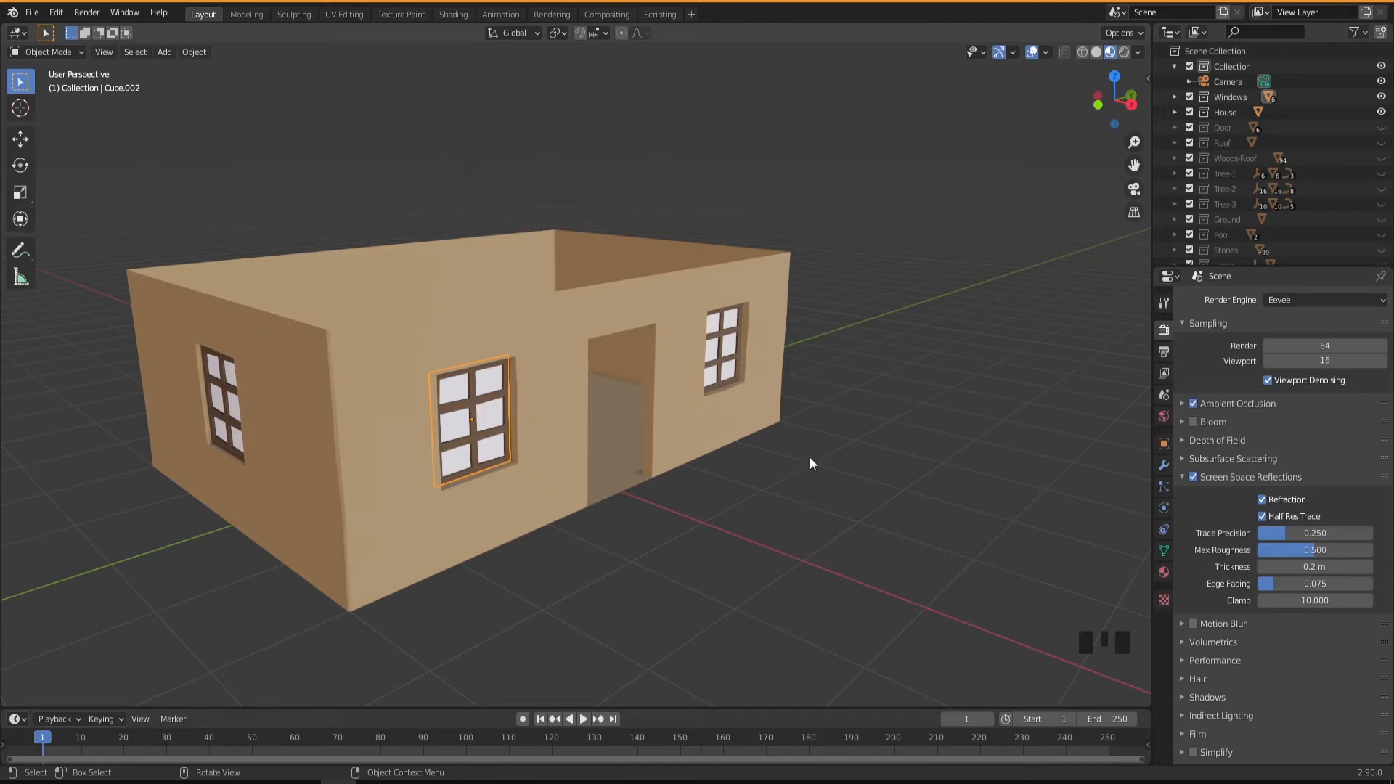
Step: Set the Window-Glass material's transmission to 1.000 and lower its roughness to about 0.103
middle_drag(730, 494, 504, 424)
click(1164, 572)
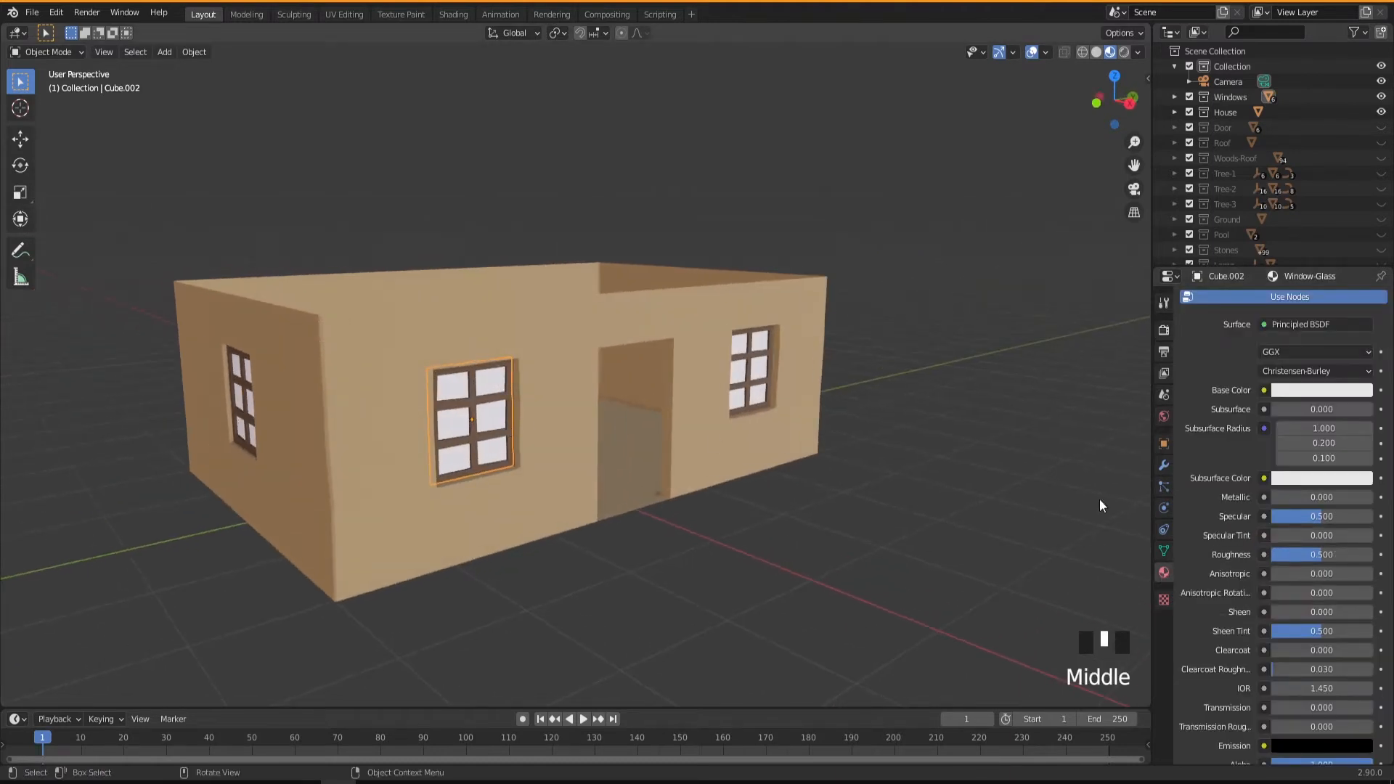
scroll(1234, 563, down, 3)
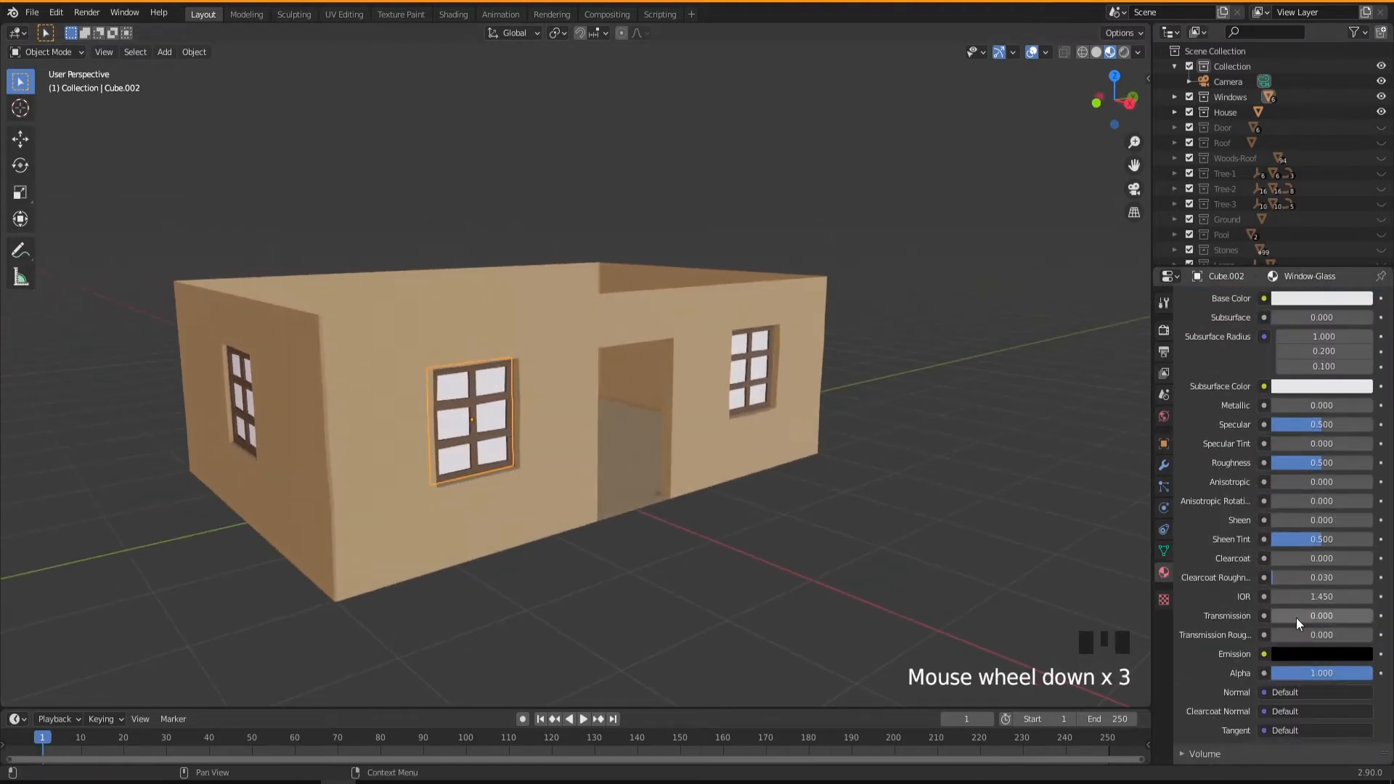
drag(1276, 615, 1374, 615)
middle_drag(523, 429, 474, 419)
scroll(474, 420, up, 2)
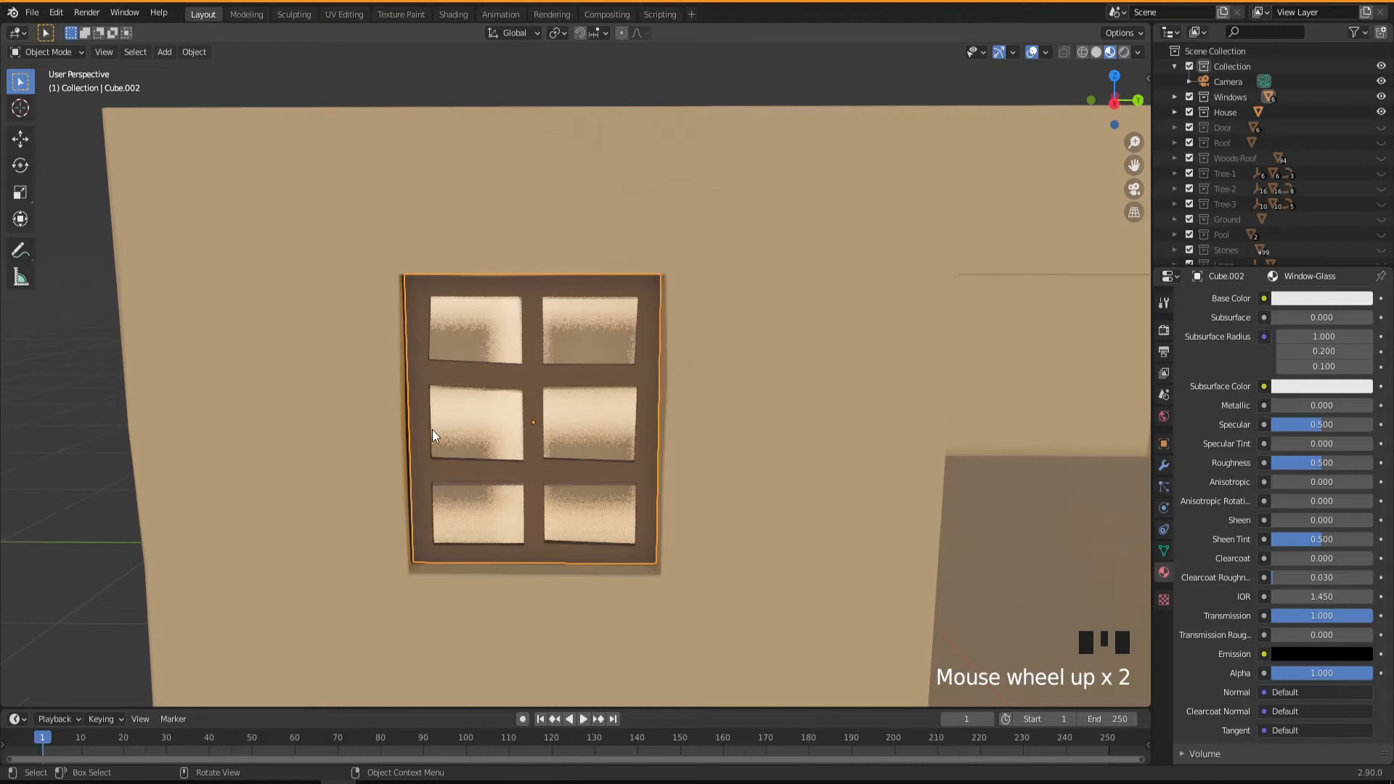
mouse_move(547, 473)
middle_down()
mouse_move(622, 492)
mouse_move(511, 491)
mouse_move(547, 484)
middle_up()
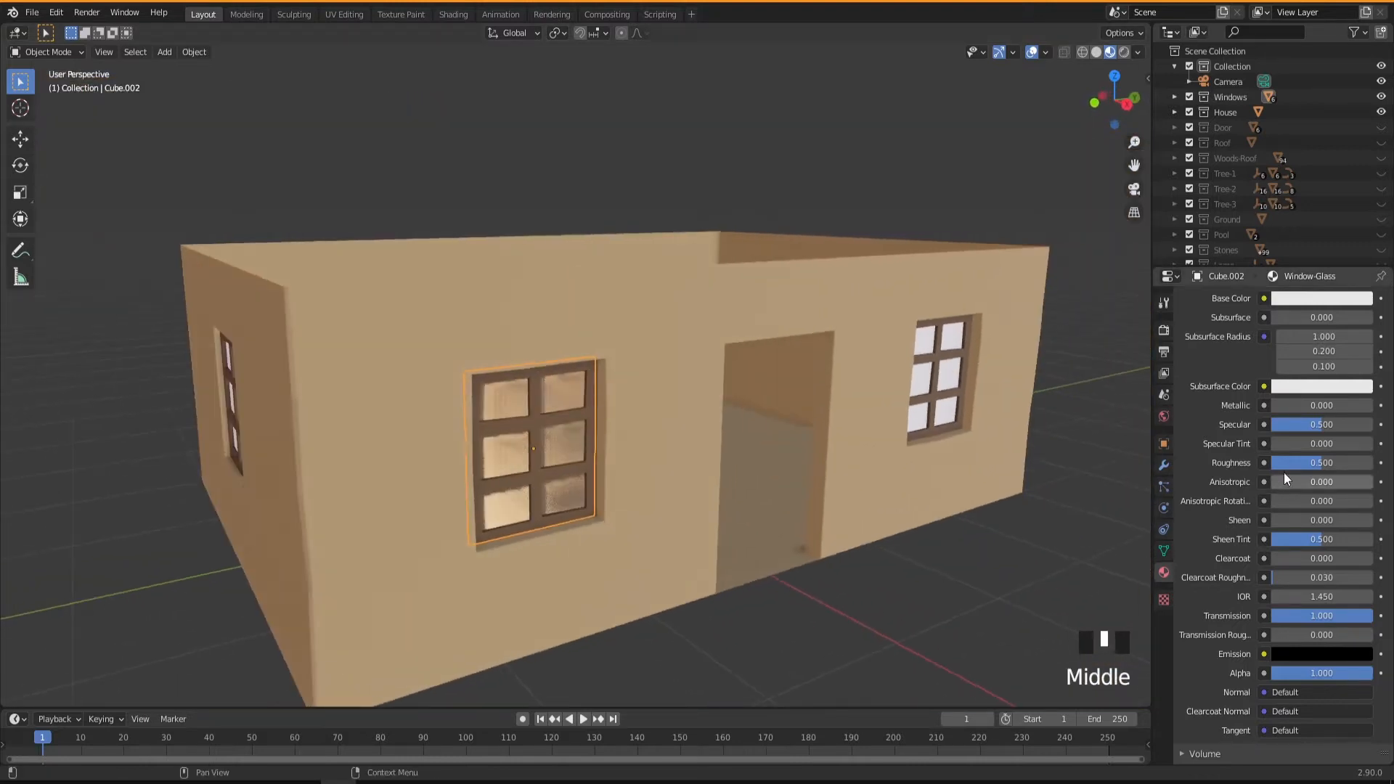
drag(1314, 464, 1287, 464)
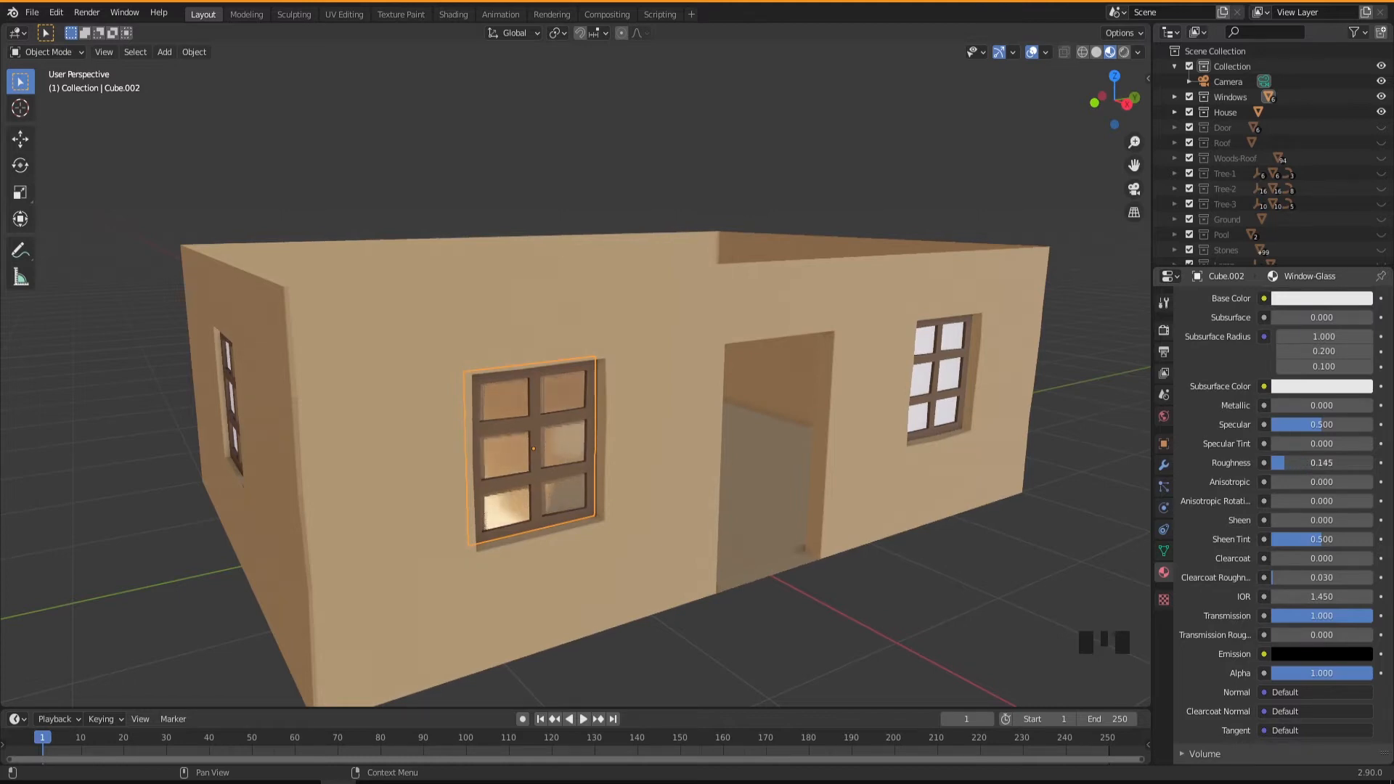
middle_drag(1074, 534, 610, 533)
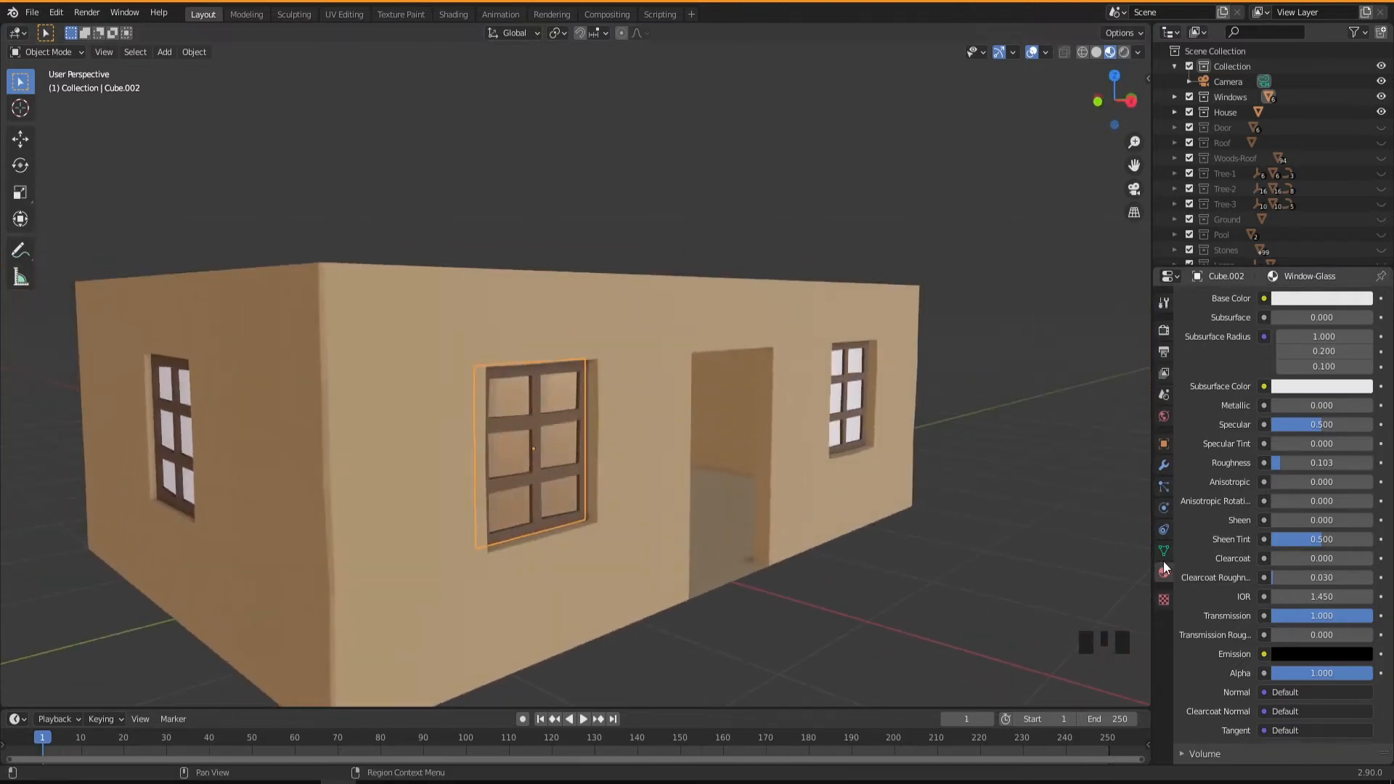
Step: Set the Window-Glass base color to light blue with hue about 0.586 and saturation about 0.389, and check the glass from several angles
scroll(1208, 530, up, 5)
click(1307, 451)
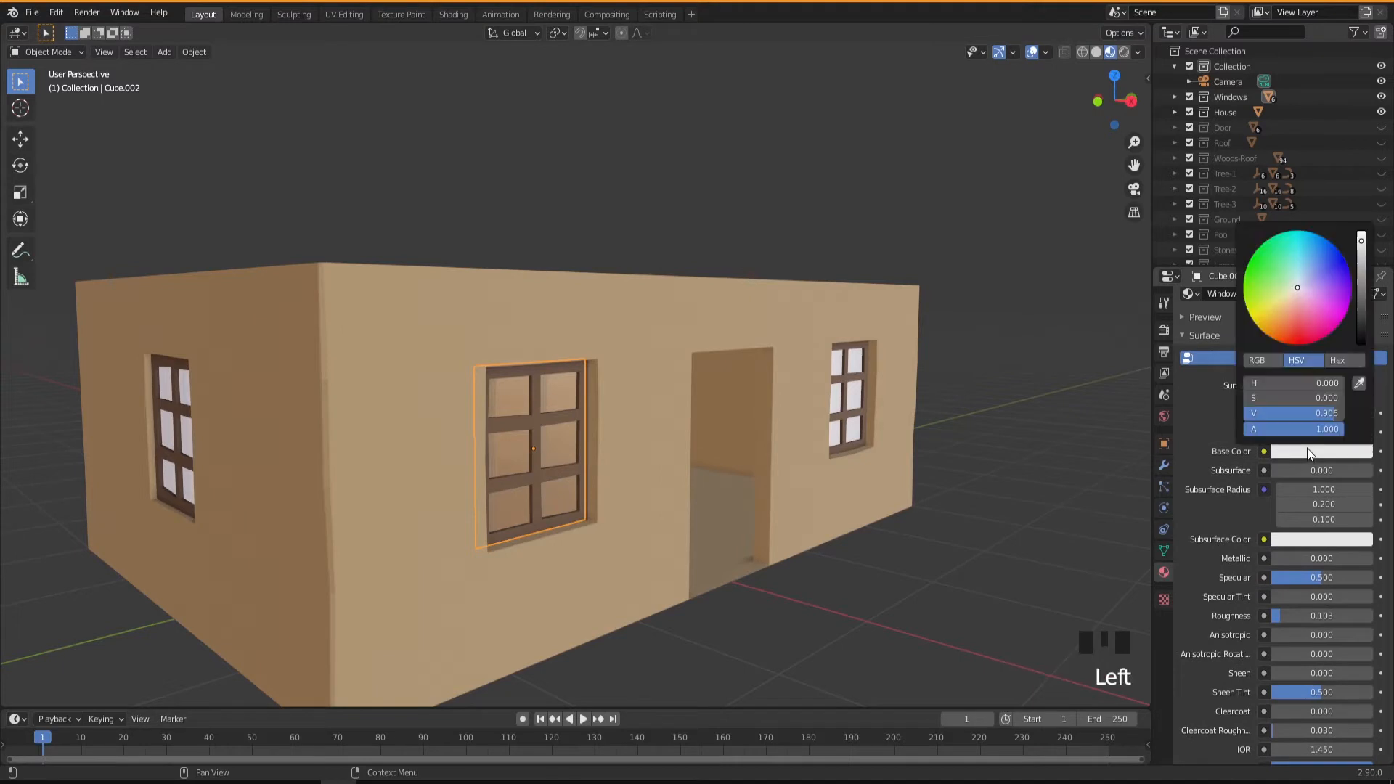
mouse_move(1311, 264)
mouse_down()
mouse_move(1307, 253)
mouse_move(1309, 268)
mouse_up()
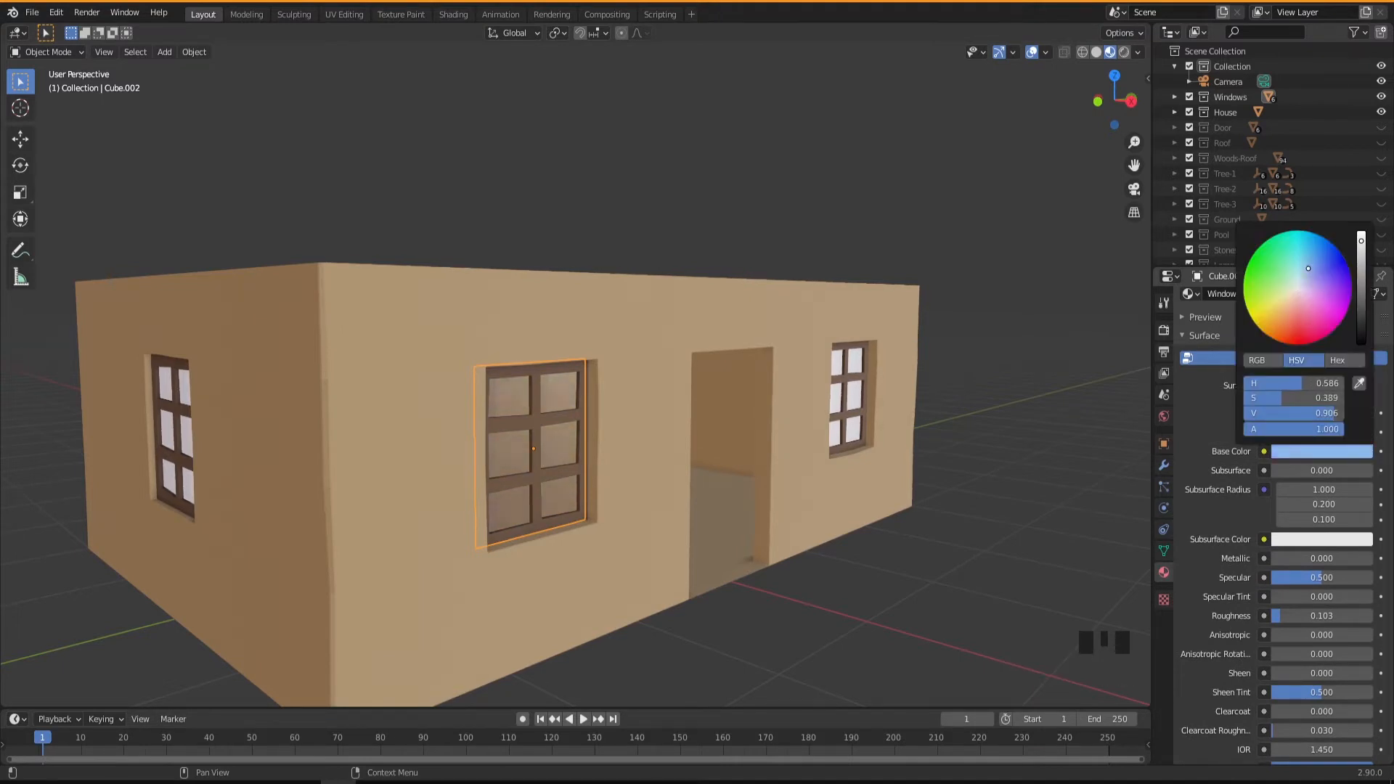
middle_drag(653, 507, 534, 544)
scroll(533, 544, down, 4)
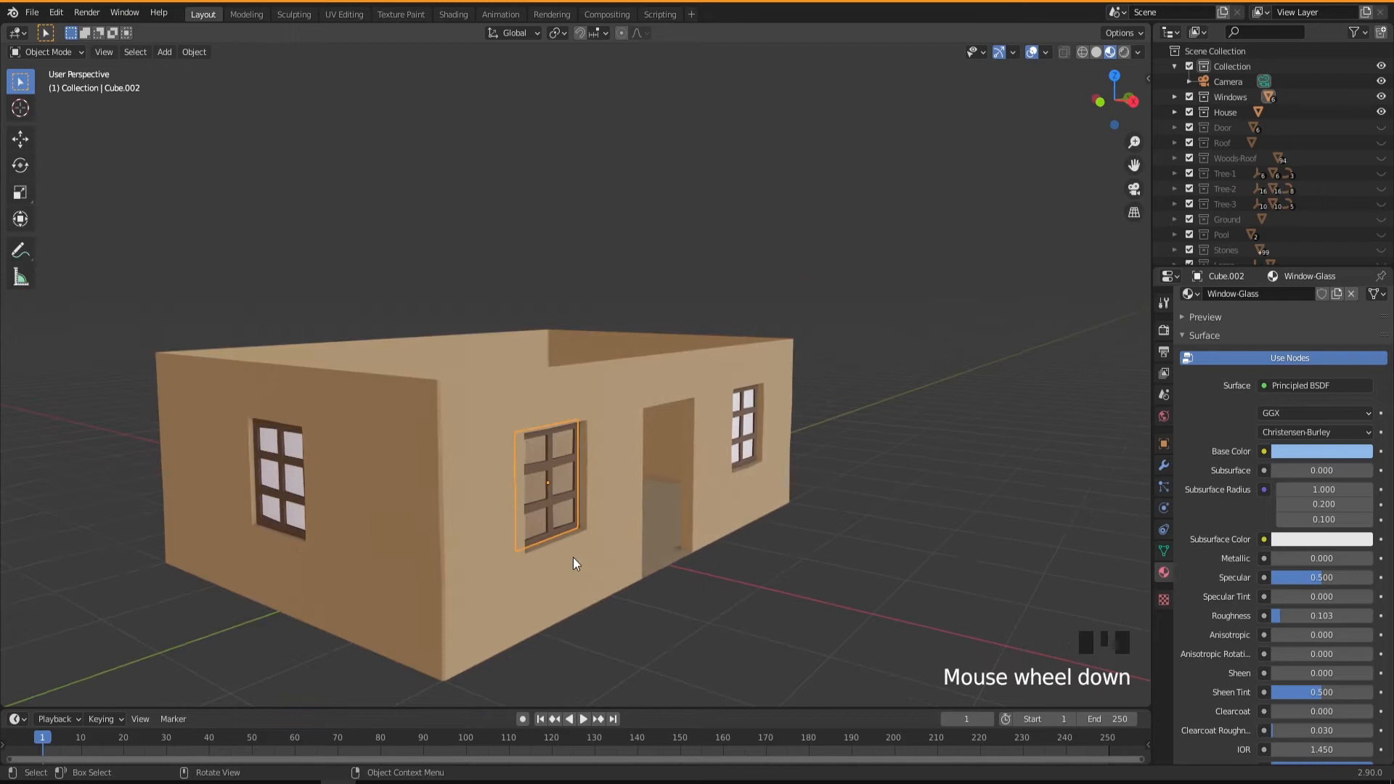
shift+middle_drag(573, 557, 711, 514)
middle_drag(747, 455, 651, 499)
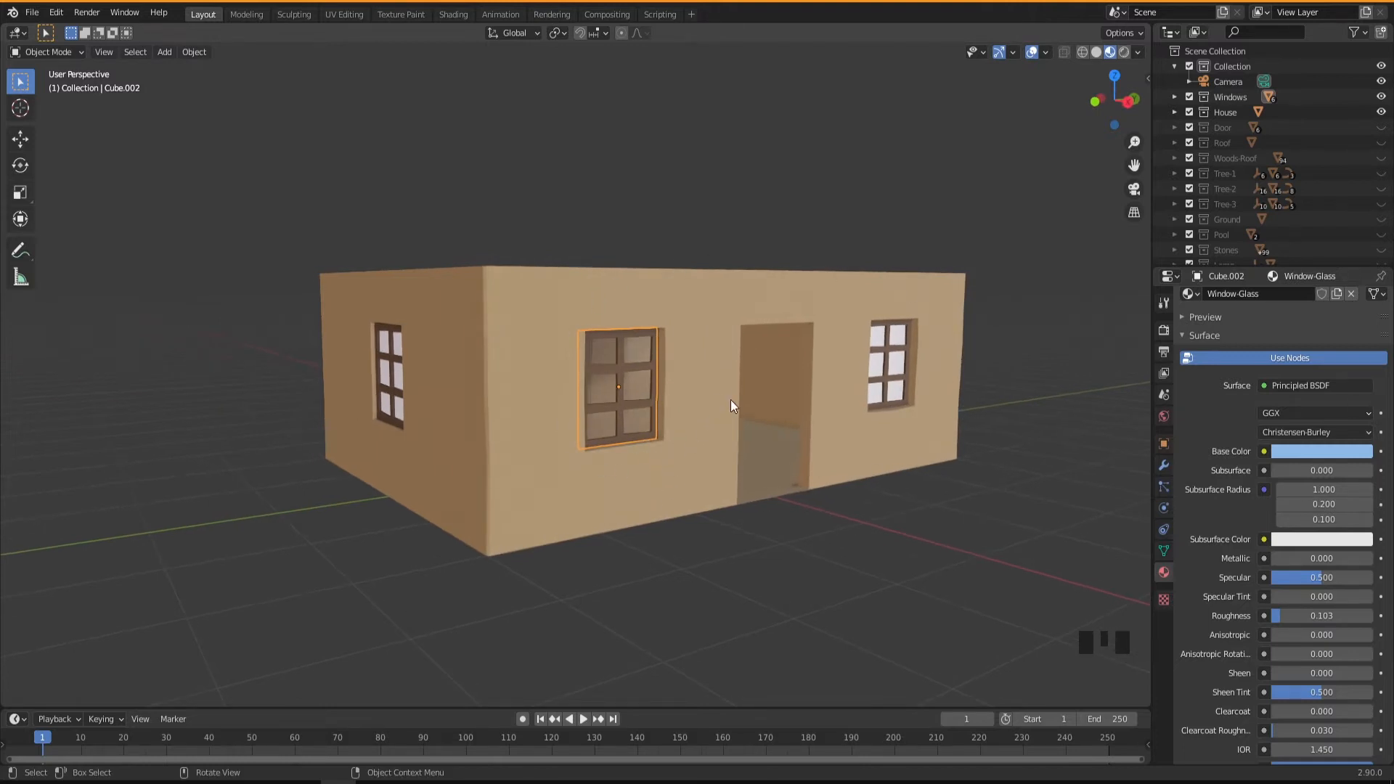
middle_drag(616, 509, 651, 524)
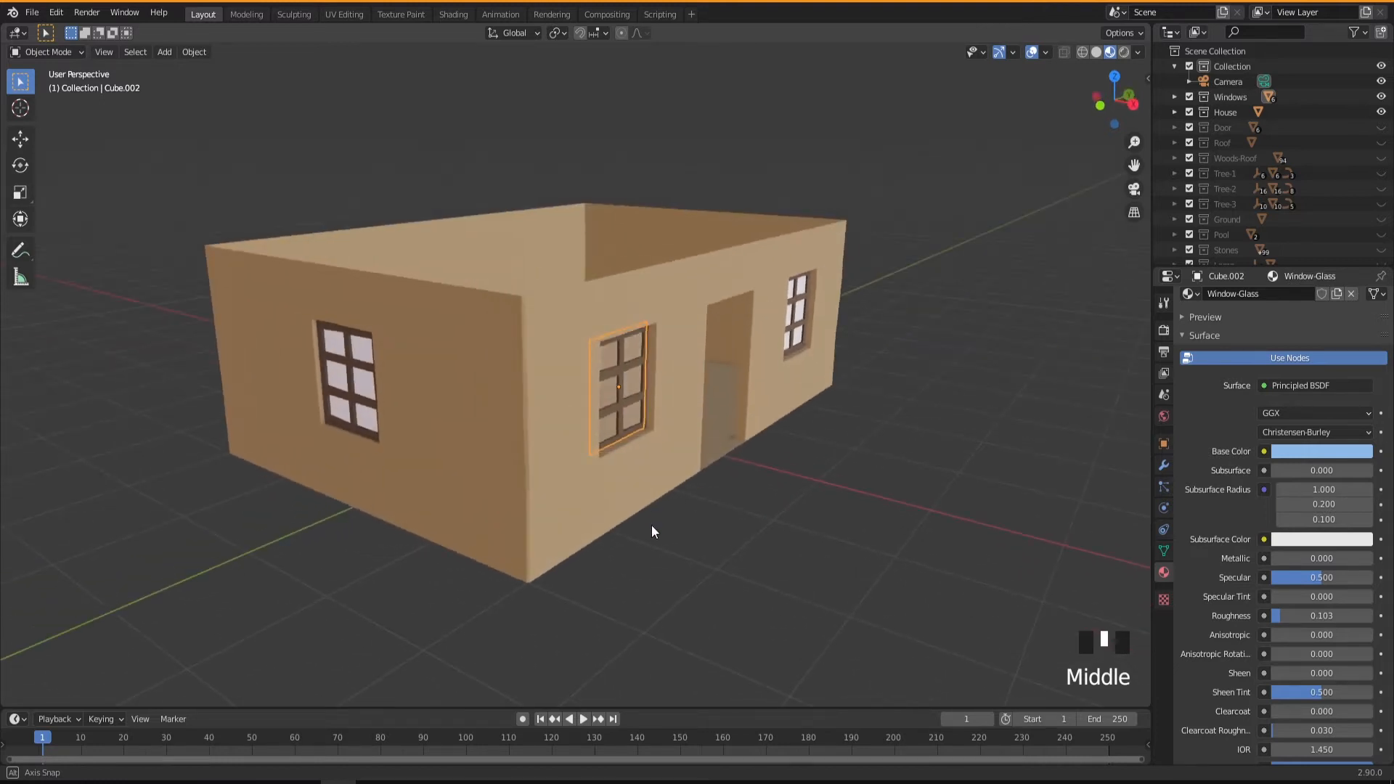
middle_drag(680, 419, 609, 480)
Step: Assign the existing Window-Glass material to the pane of the front window right of the doorway
mouse_move(784, 373)
middle_down()
mouse_move(756, 351)
mouse_move(770, 350)
middle_up()
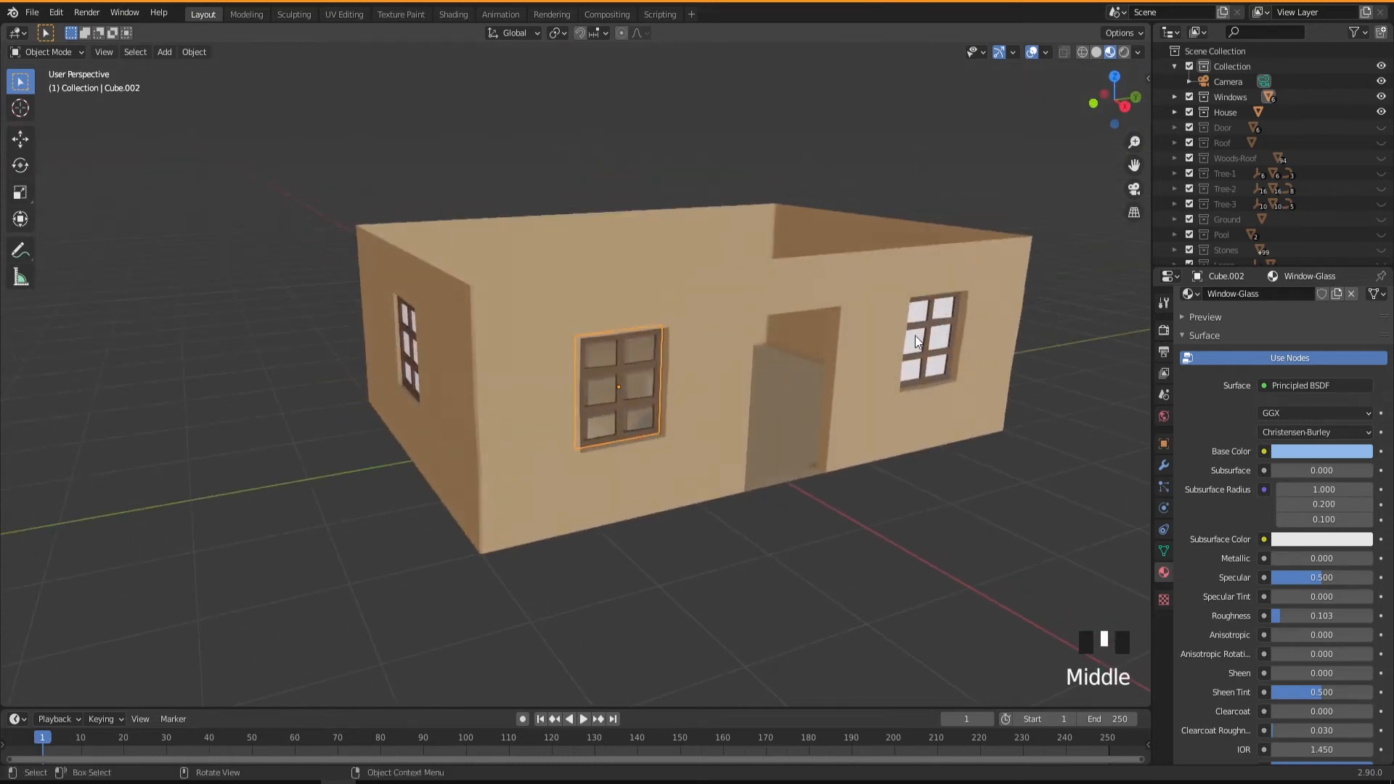
click(914, 335)
click(1192, 366)
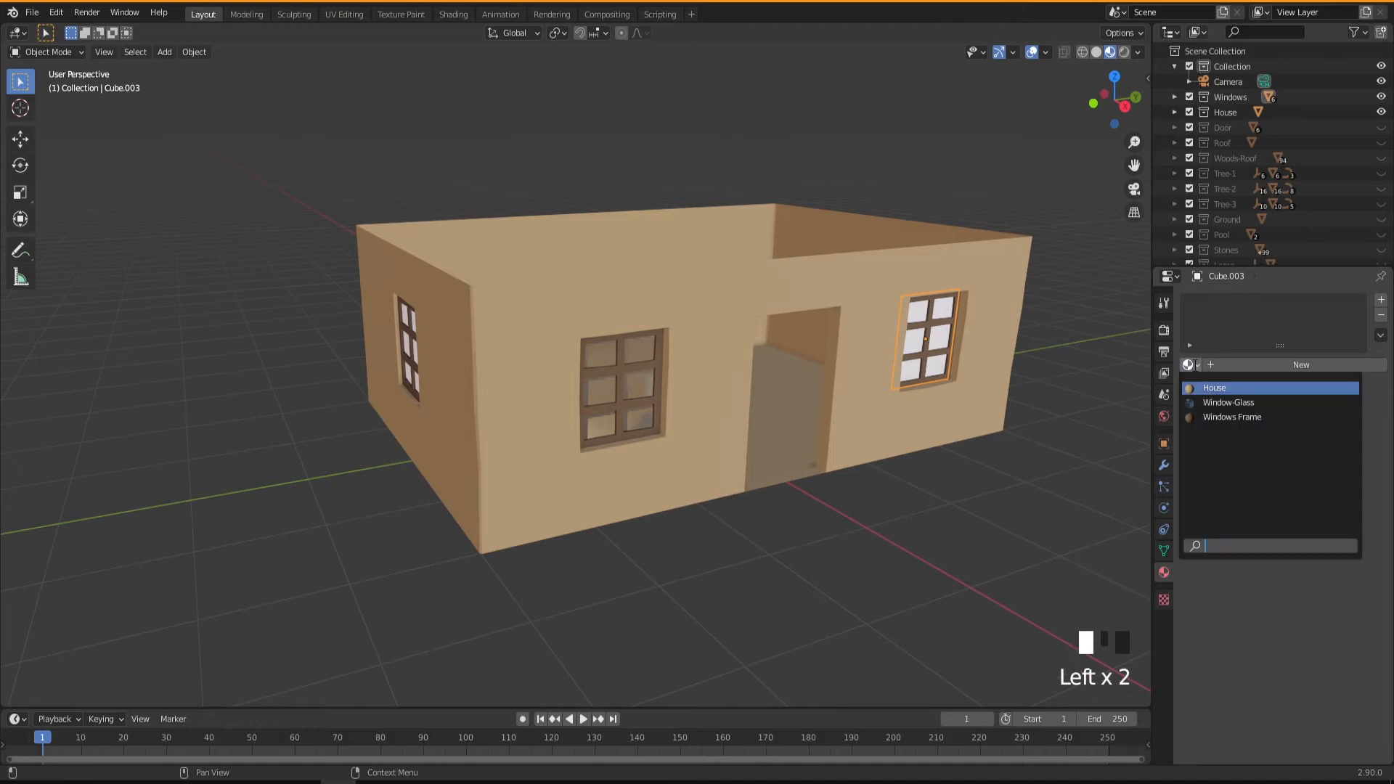
click(1204, 402)
Step: Assign the existing Window-Glass material to the window pane in the house's side wall
middle_drag(503, 437, 570, 436)
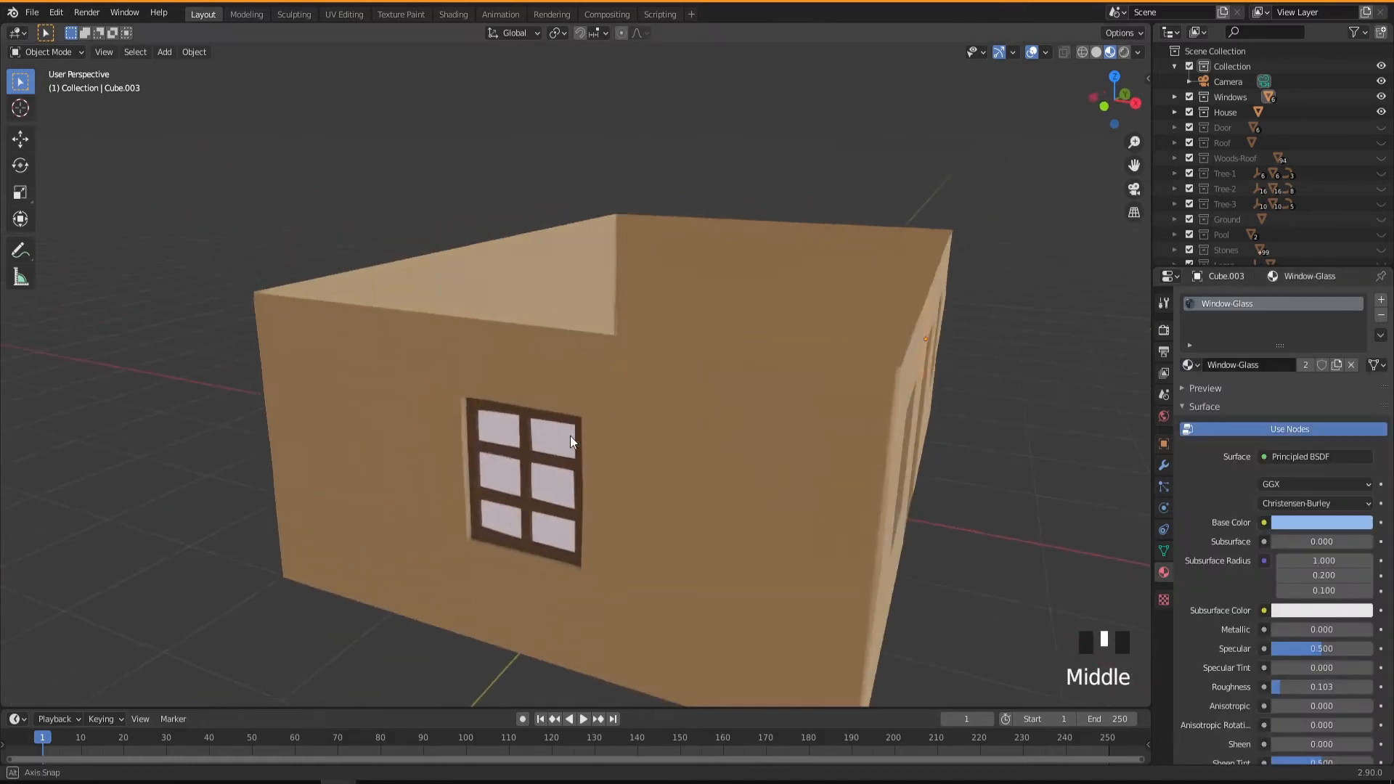
click(545, 437)
middle_drag(747, 488, 730, 490)
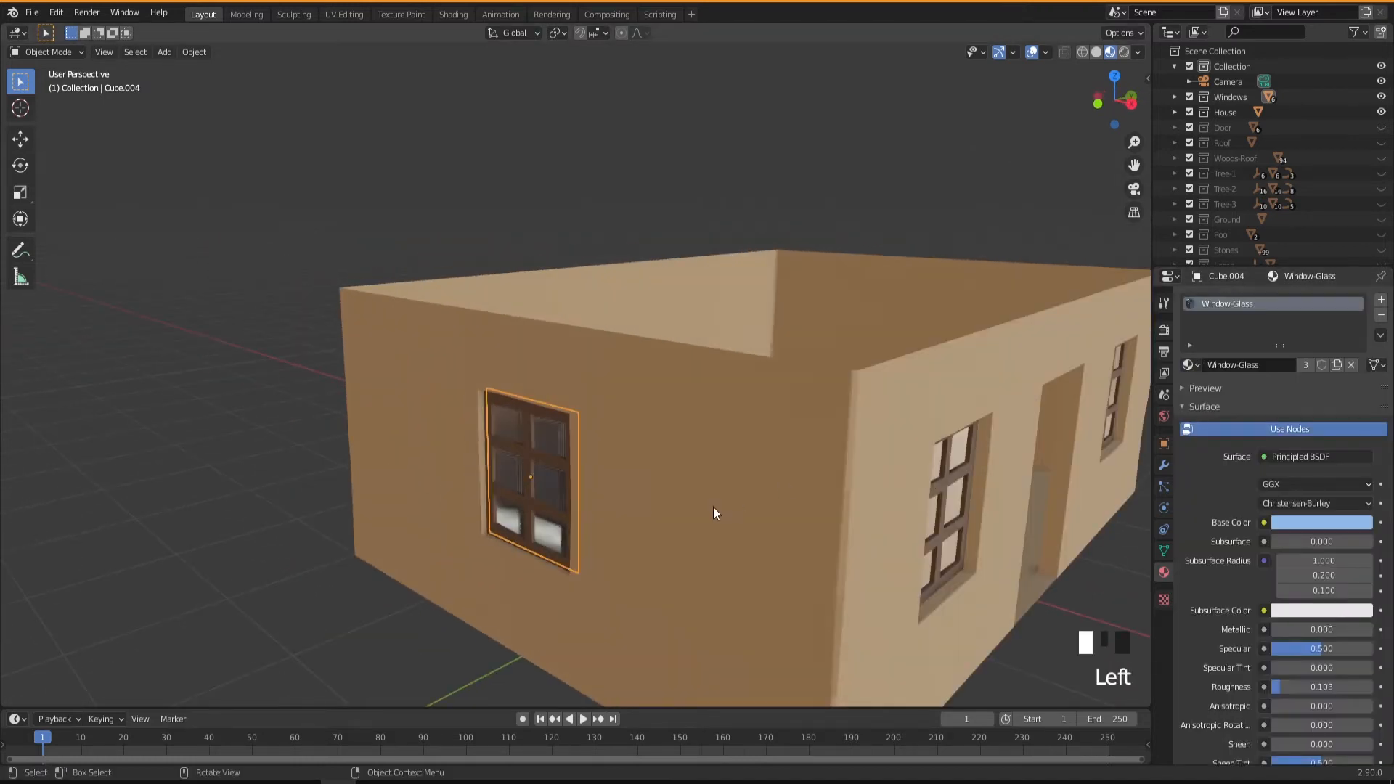
mouse_move(722, 506)
middle_down()
mouse_move(699, 505)
mouse_move(726, 498)
middle_up()
scroll(726, 498, down, 3)
scroll(736, 516, up, 3)
Step: Darken the House material's base color on the walls by lowering its value to about 0.480
click(559, 418)
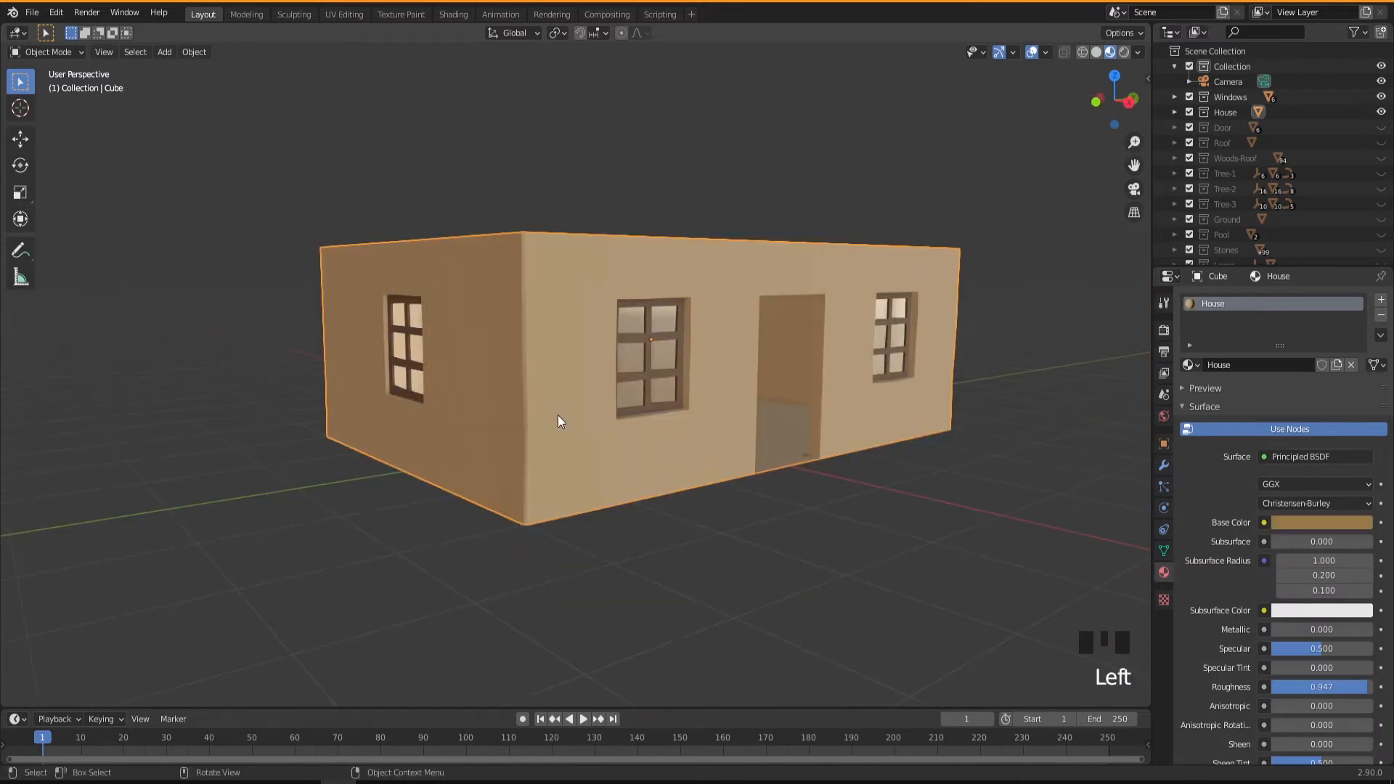
click(1300, 520)
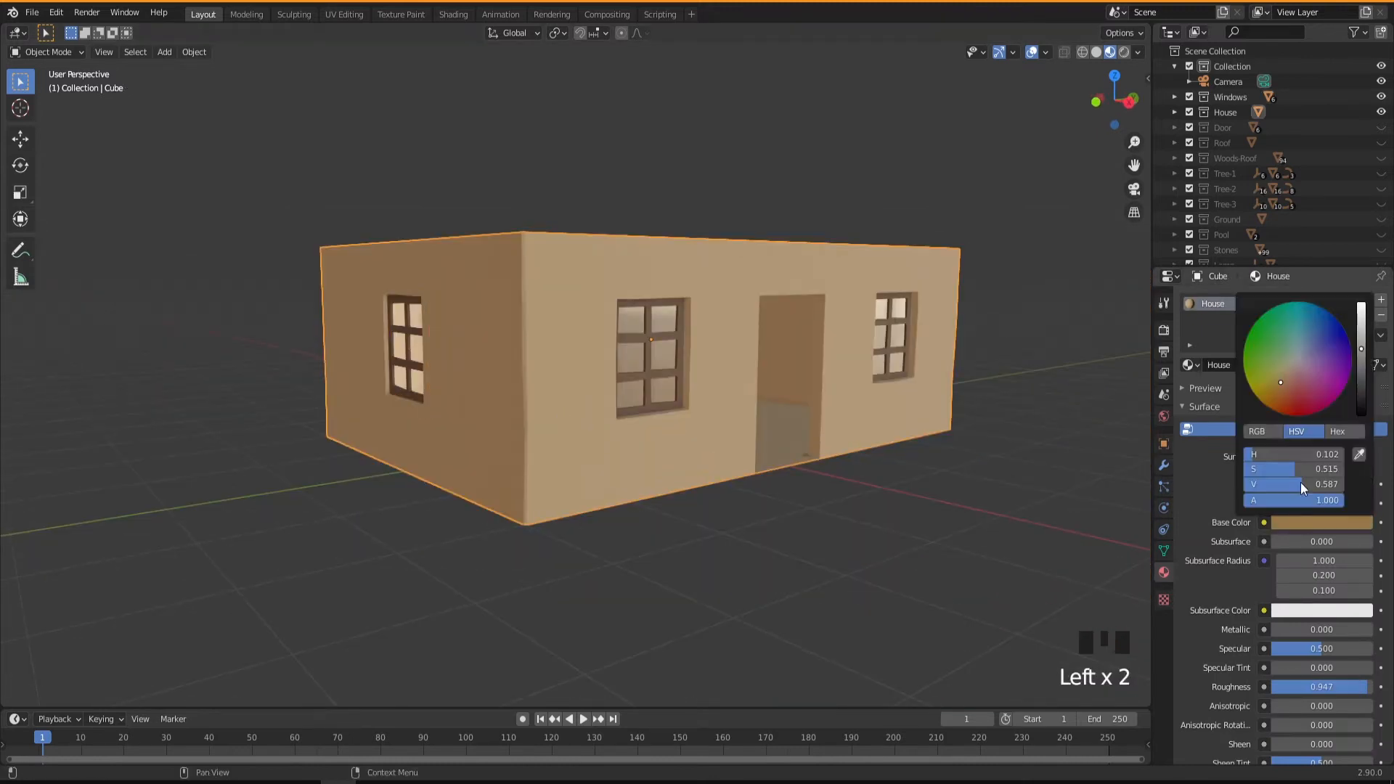
drag(1363, 385, 1362, 360)
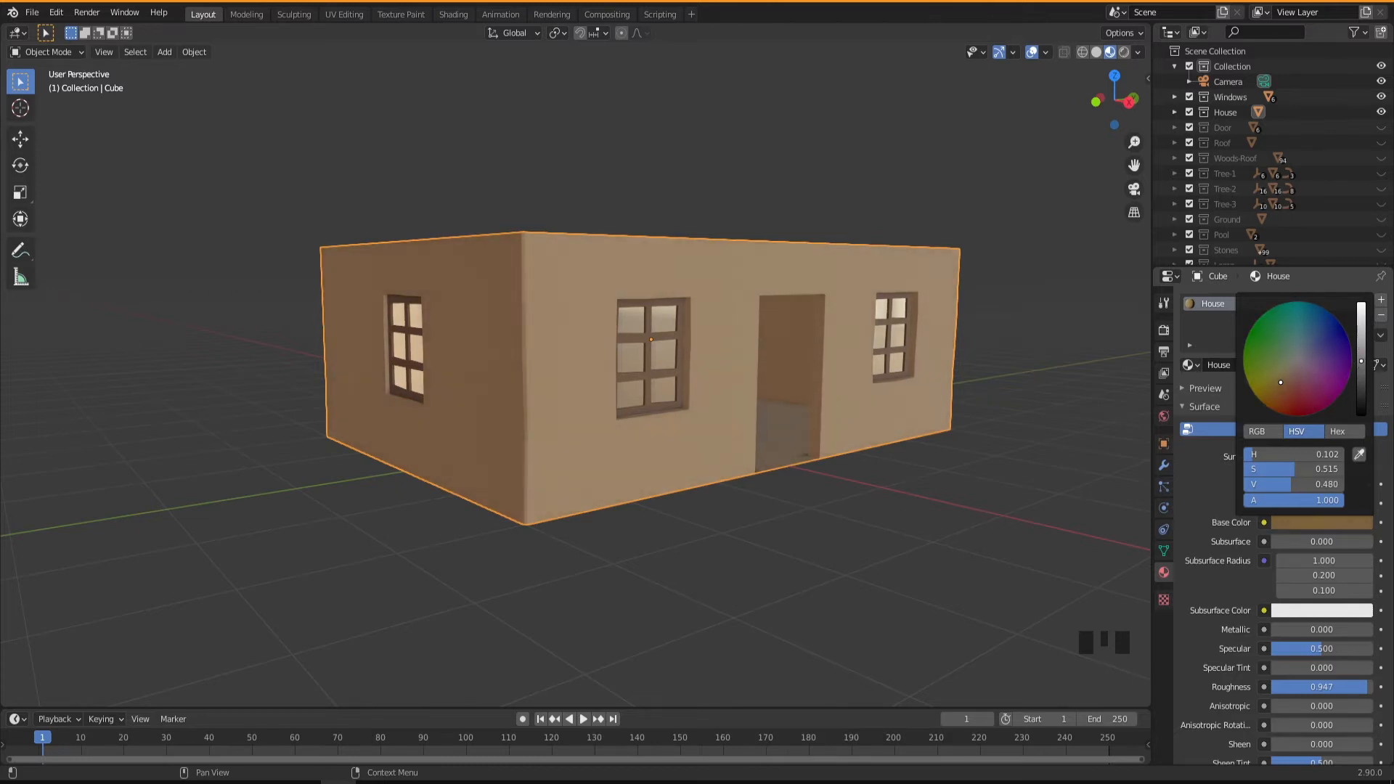
mouse_move(511, 469)
middle_down()
mouse_move(470, 477)
mouse_move(513, 490)
mouse_move(498, 491)
middle_up()
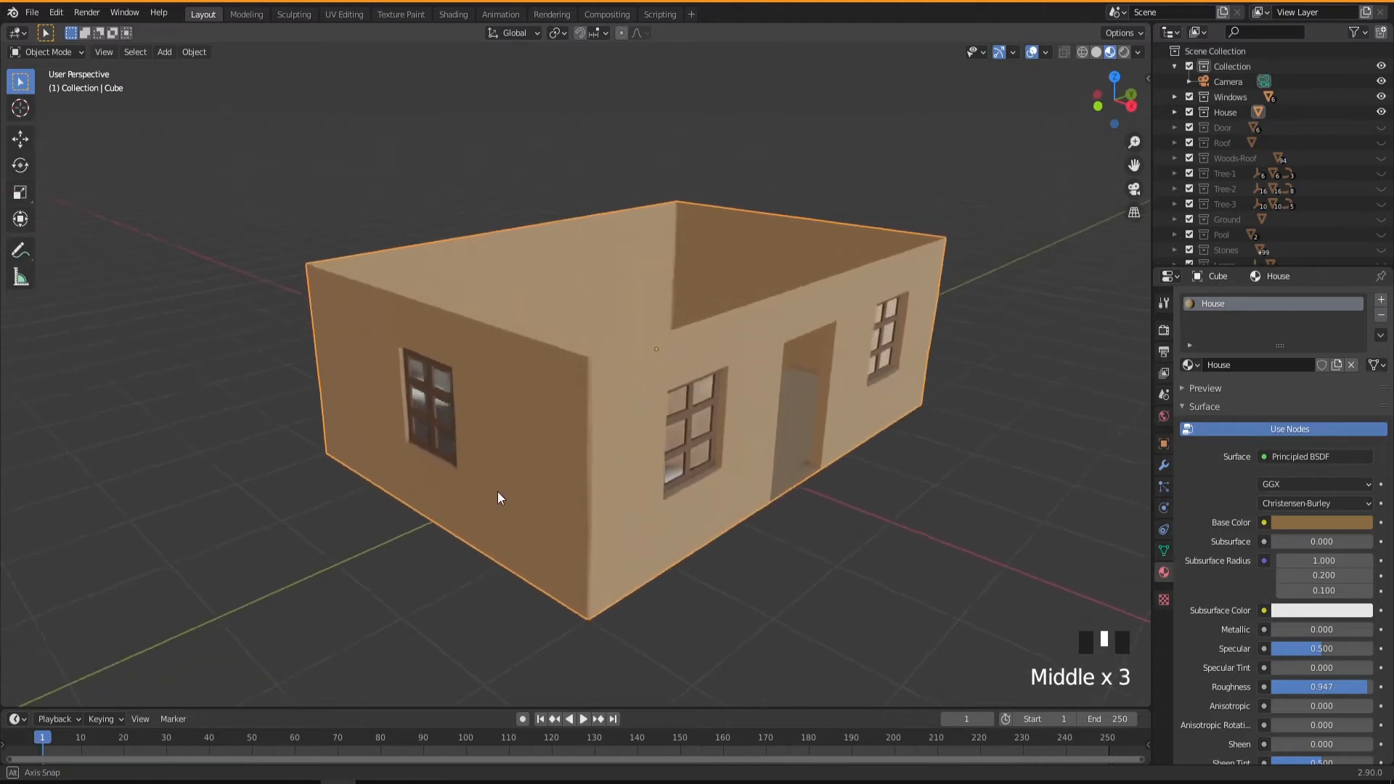
Step: Show the Woods-Roof collection in the viewport and examine the beams along the tops of the walls
middle_drag(556, 437, 548, 498)
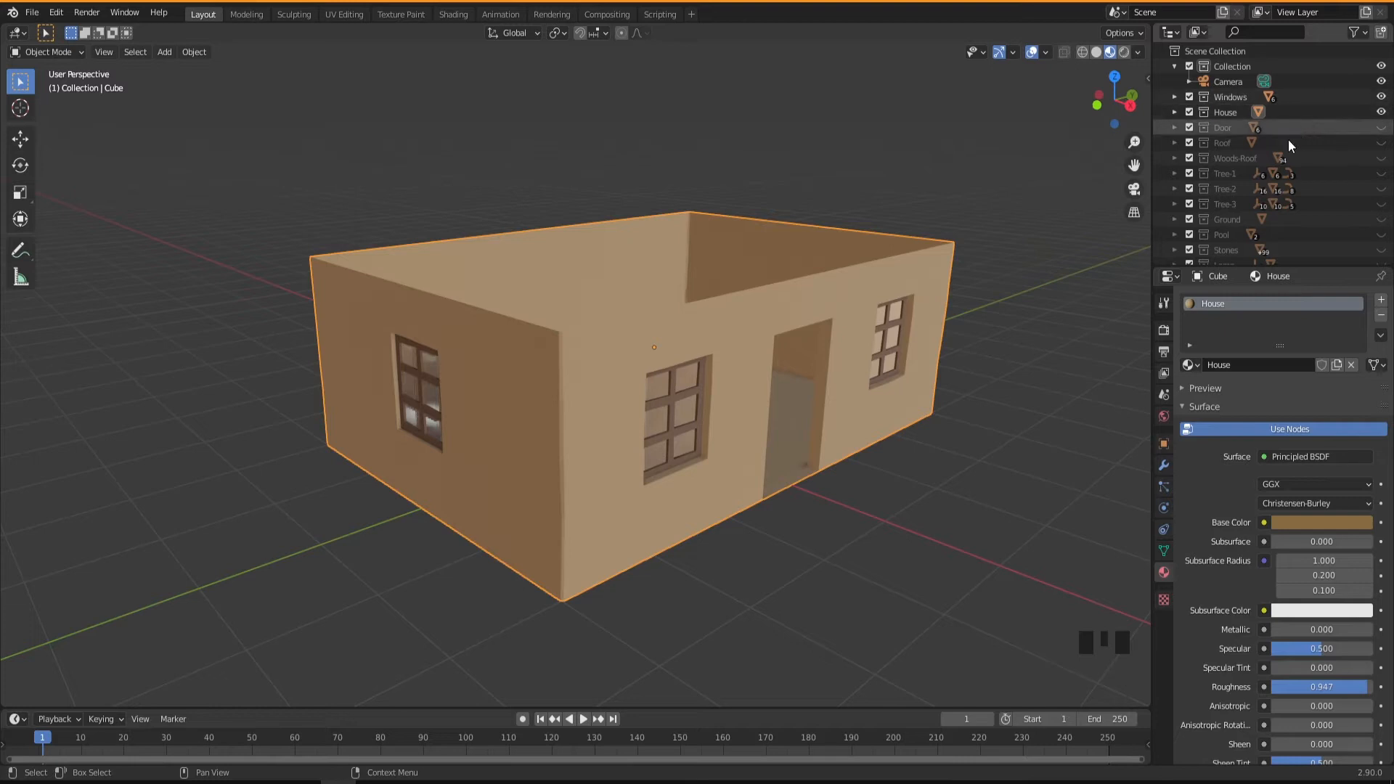
click(1381, 158)
click(669, 334)
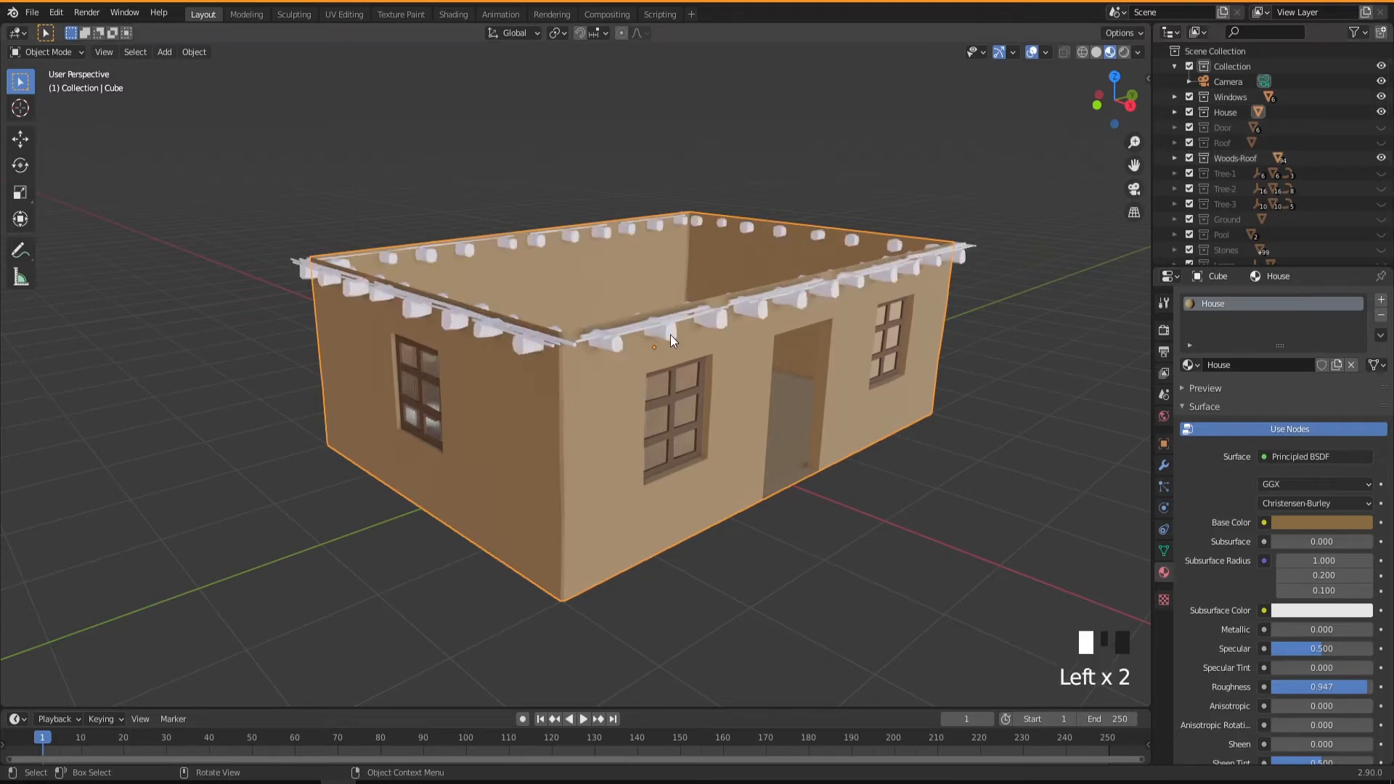
mouse_move(652, 355)
middle_down()
mouse_move(700, 373)
mouse_move(661, 382)
middle_up()
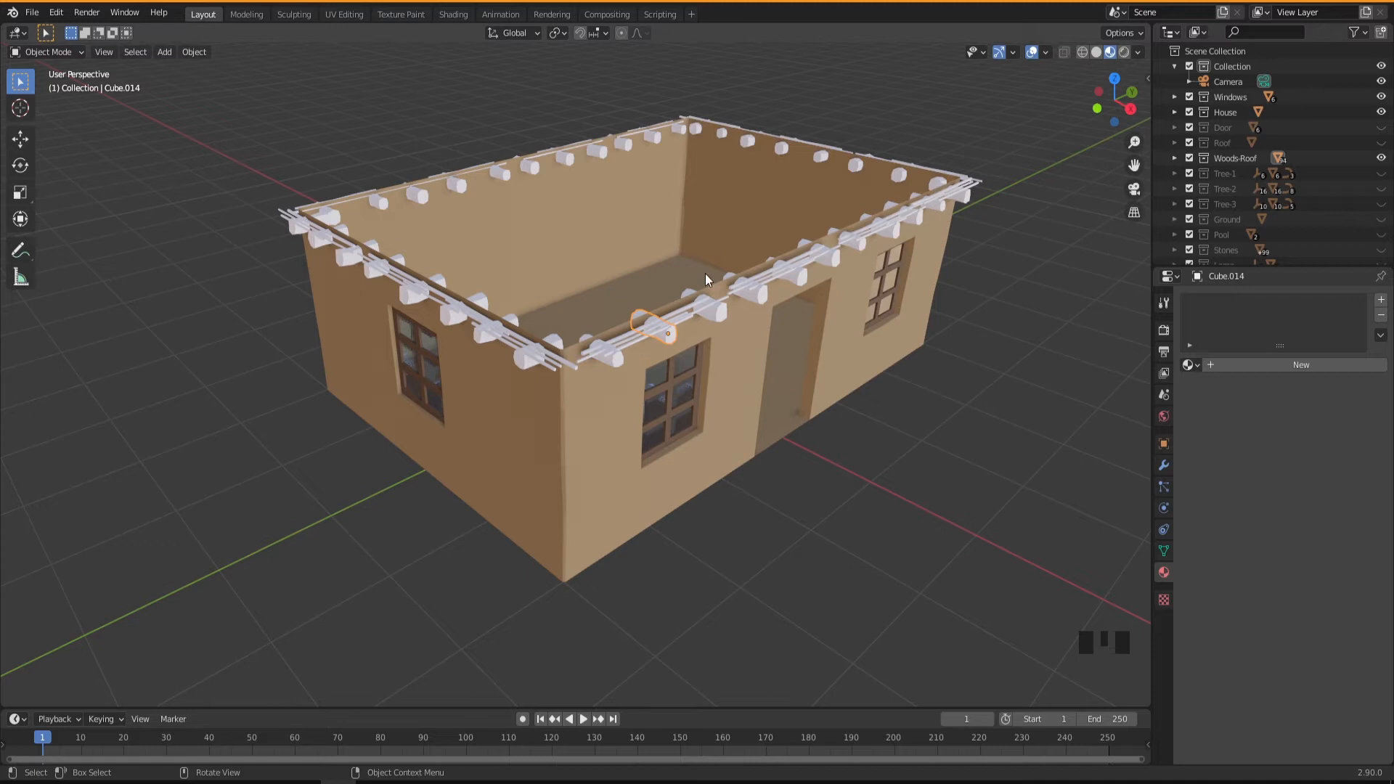
middle_drag(658, 411, 638, 360)
scroll(643, 366, up, 2)
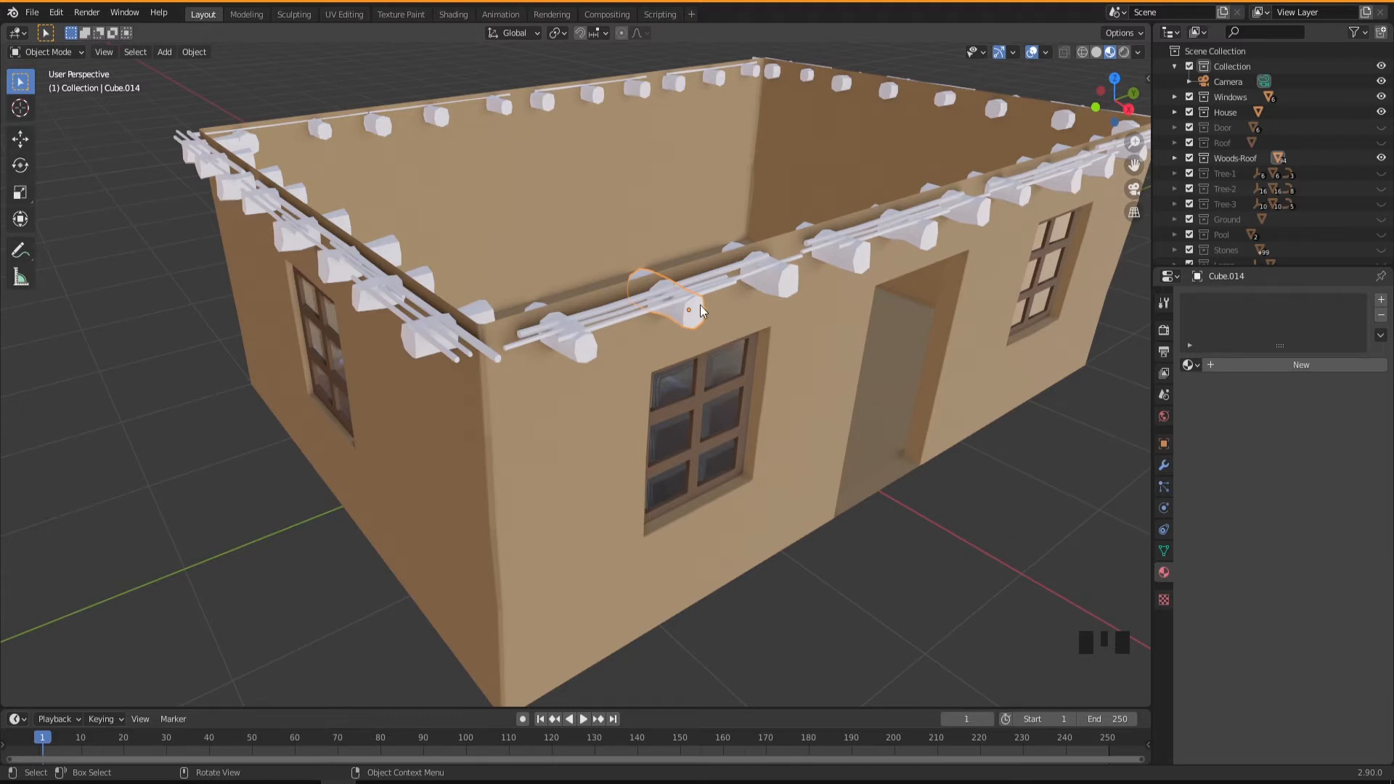
middle_drag(695, 310, 707, 320)
scroll(702, 385, down, 2)
middle_drag(699, 386, 646, 416)
Step: Select all the thick wooden beams around the four walls, leaving out the thin sticks, and join them into one object
click(569, 429)
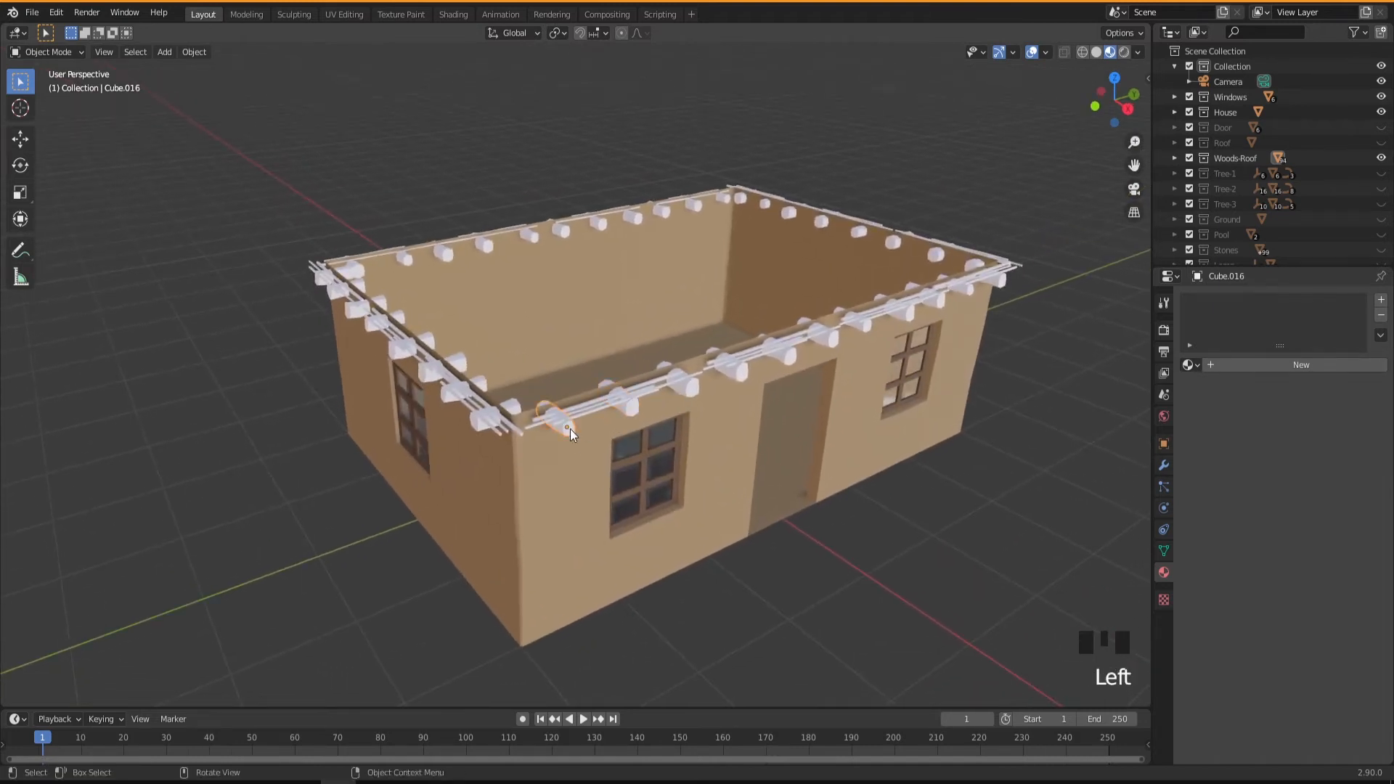
shift+click(633, 409)
shift+click(691, 389)
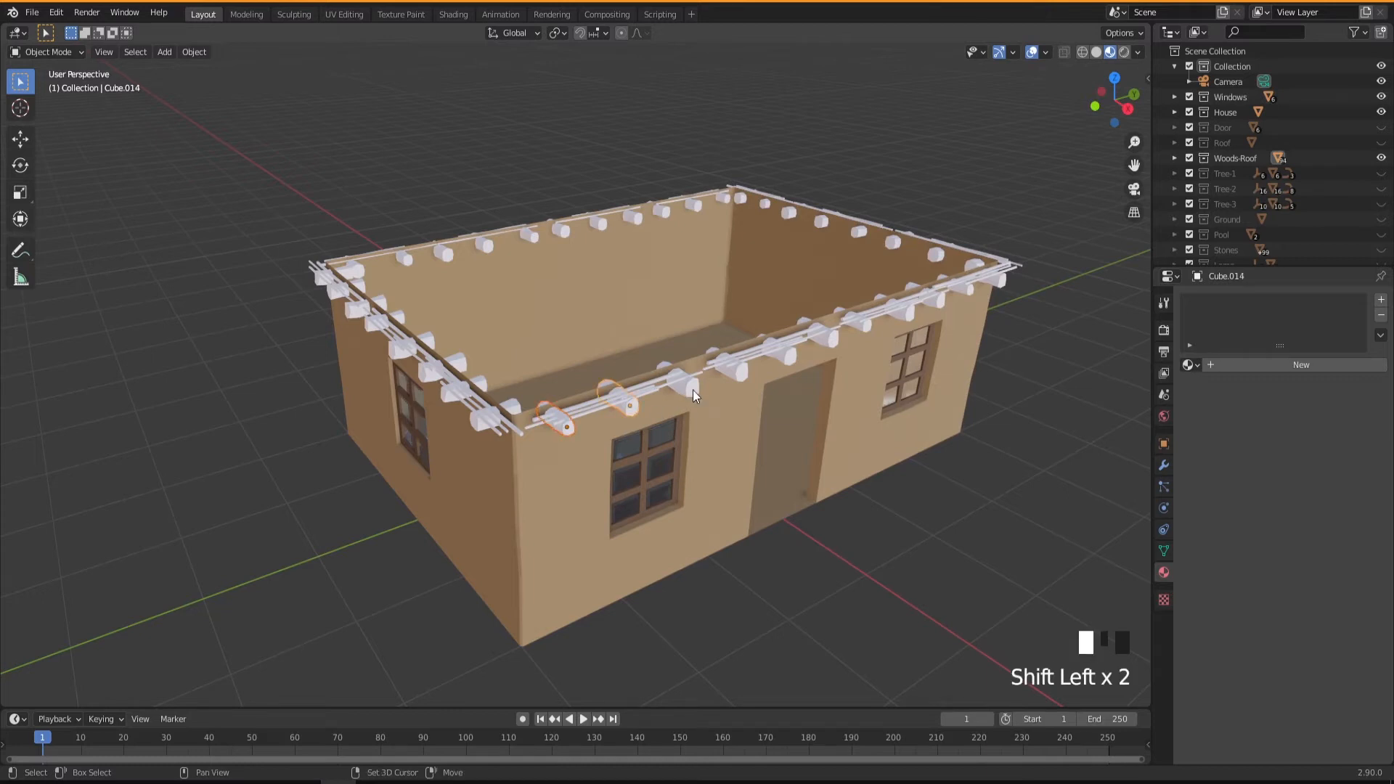
shift+click(741, 376)
shift+click(794, 354)
shift+click(836, 343)
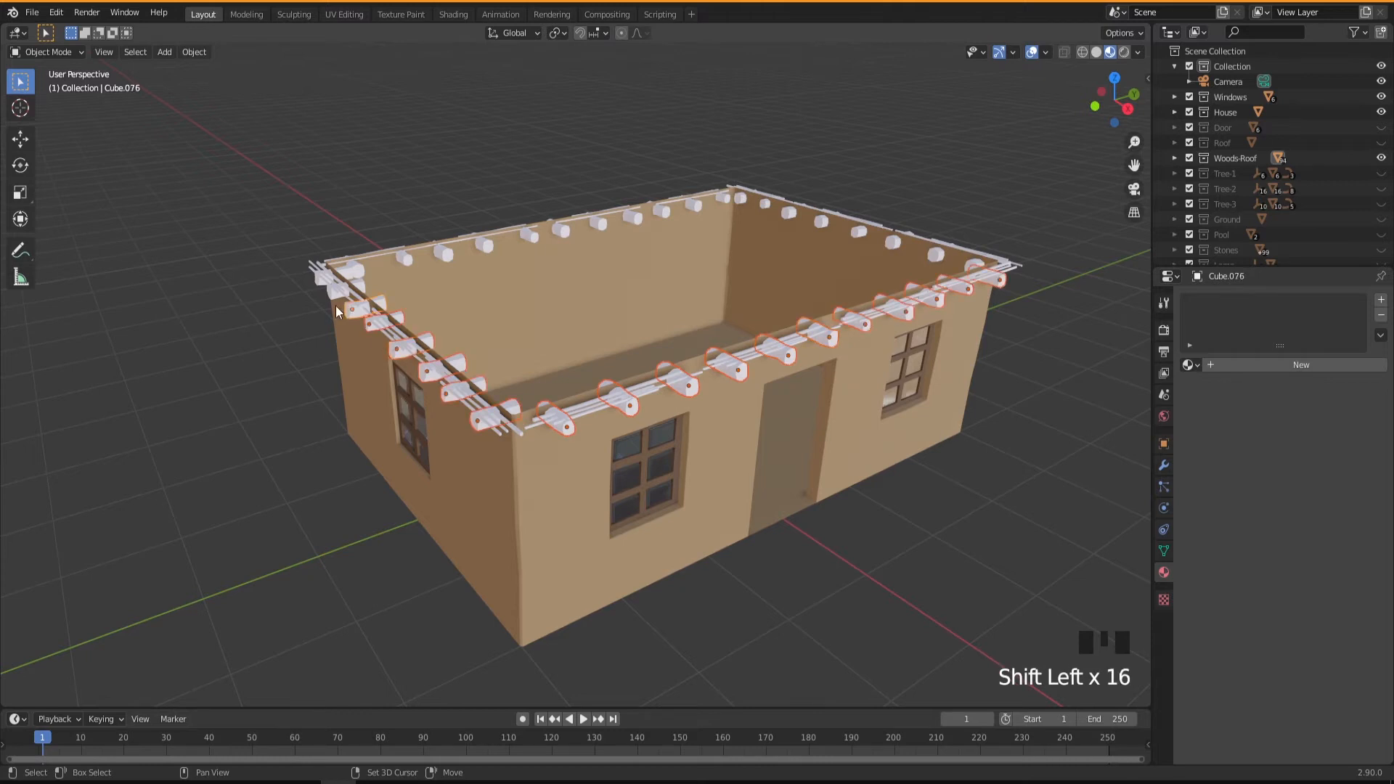
middle_drag(733, 240, 747, 289)
scroll(672, 364, up, 2)
middle_drag(673, 365, 665, 352)
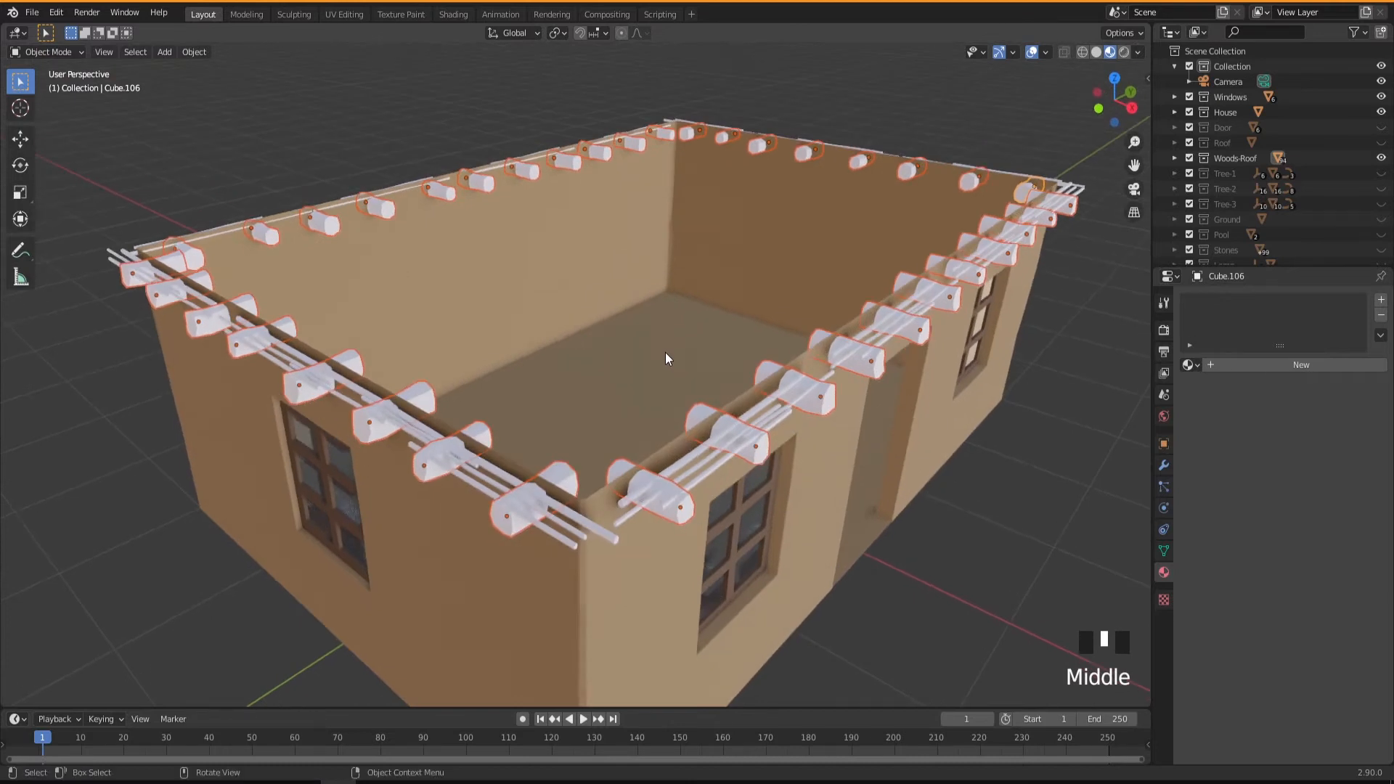
key(ctrl+j)
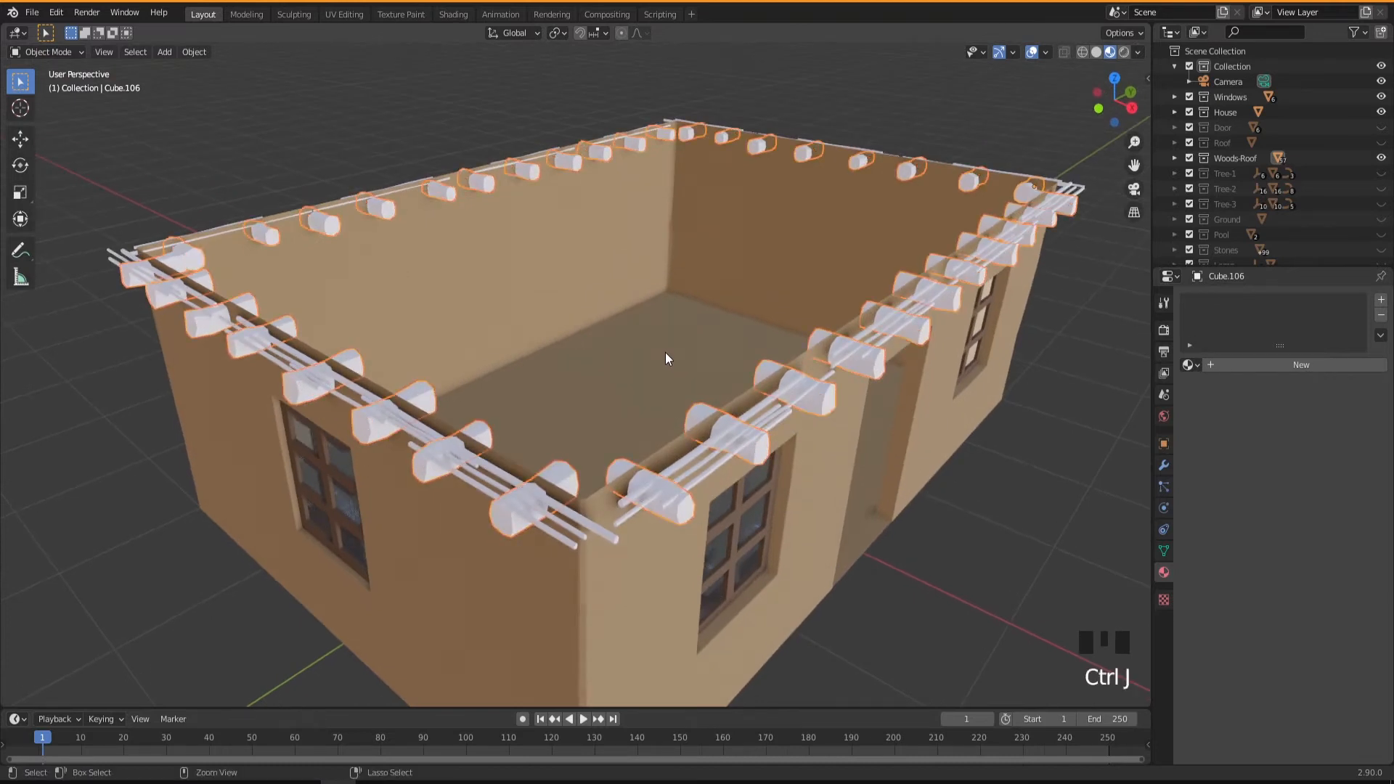
Step: Try moving the joined beams to check that they act as a single object, and cancel the move
mouse_move(668, 394)
middle_down()
mouse_move(646, 385)
mouse_move(657, 396)
middle_up()
click(677, 424)
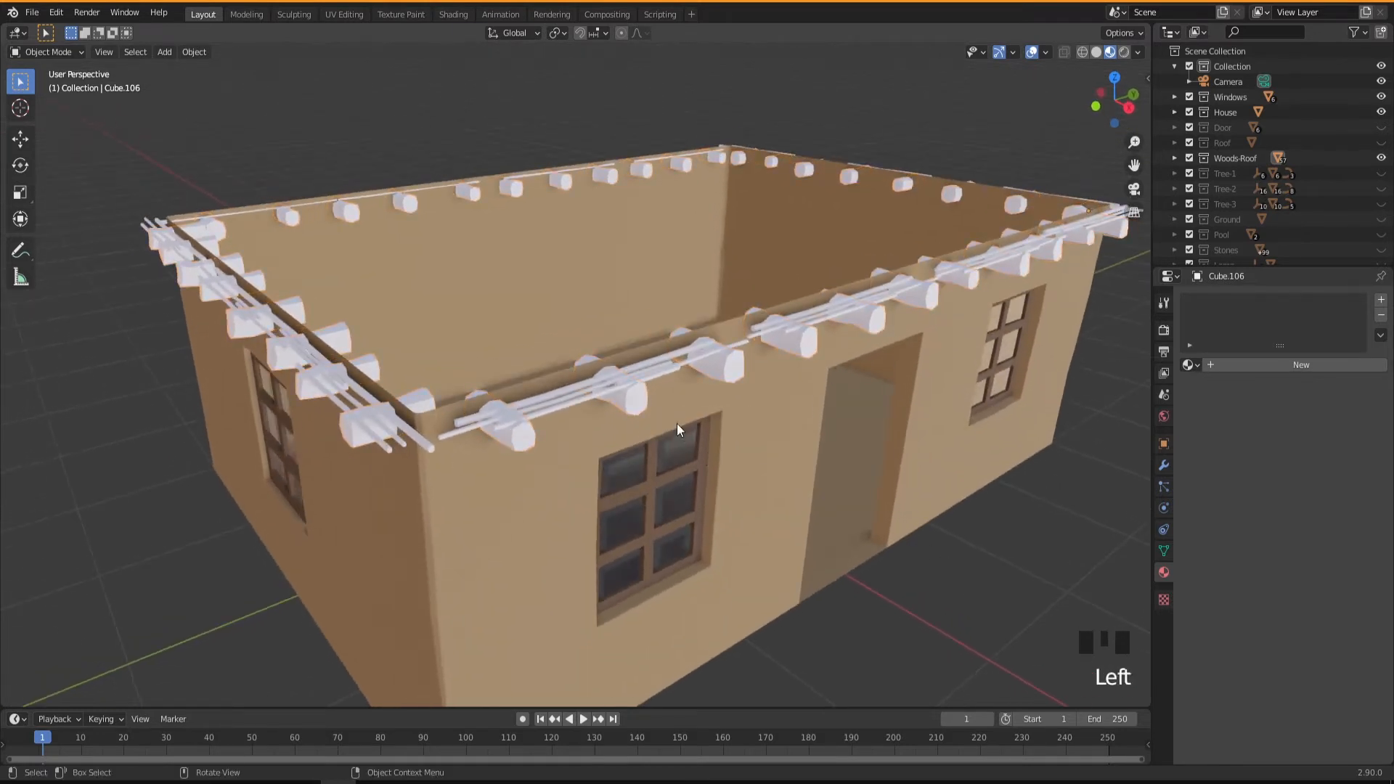
click(634, 402)
key(g)
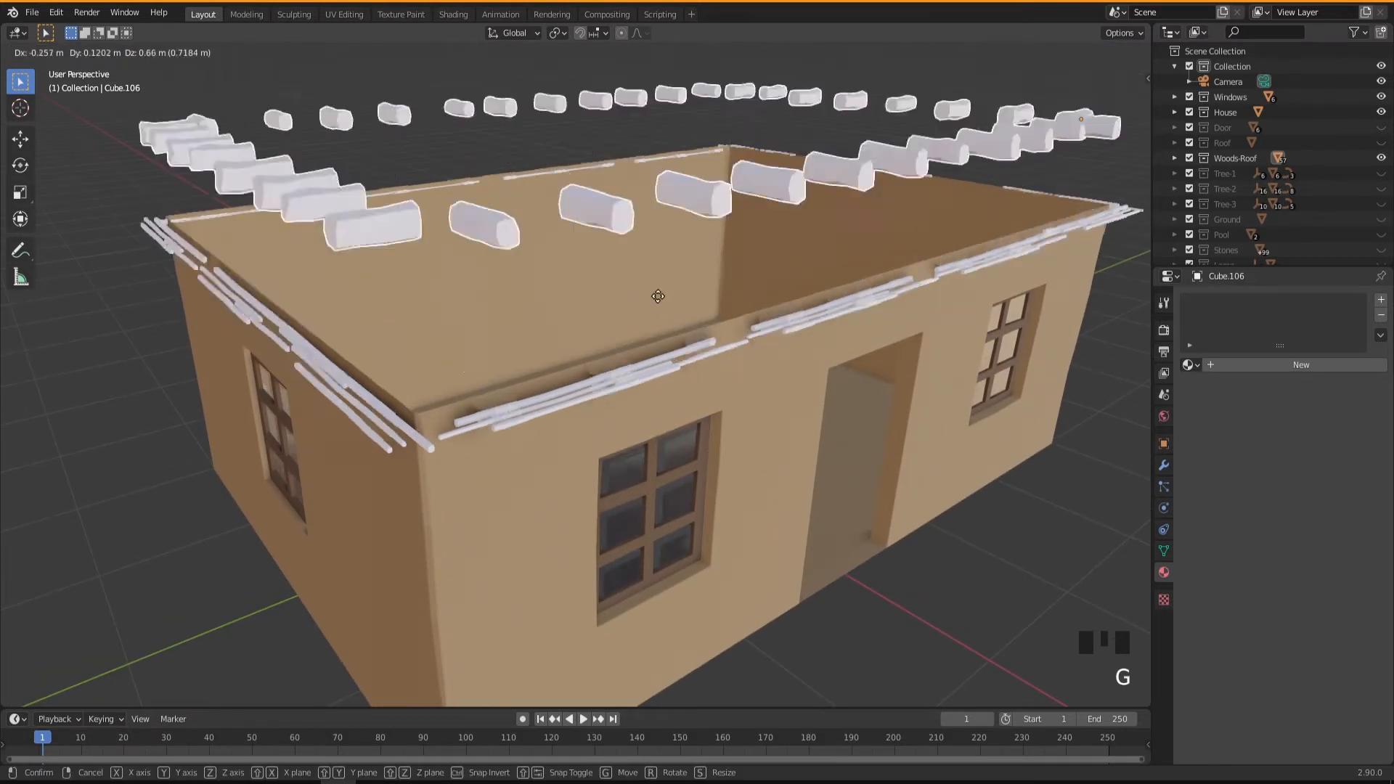
click(655, 436)
middle_drag(655, 435, 657, 401)
scroll(669, 433, down, 3)
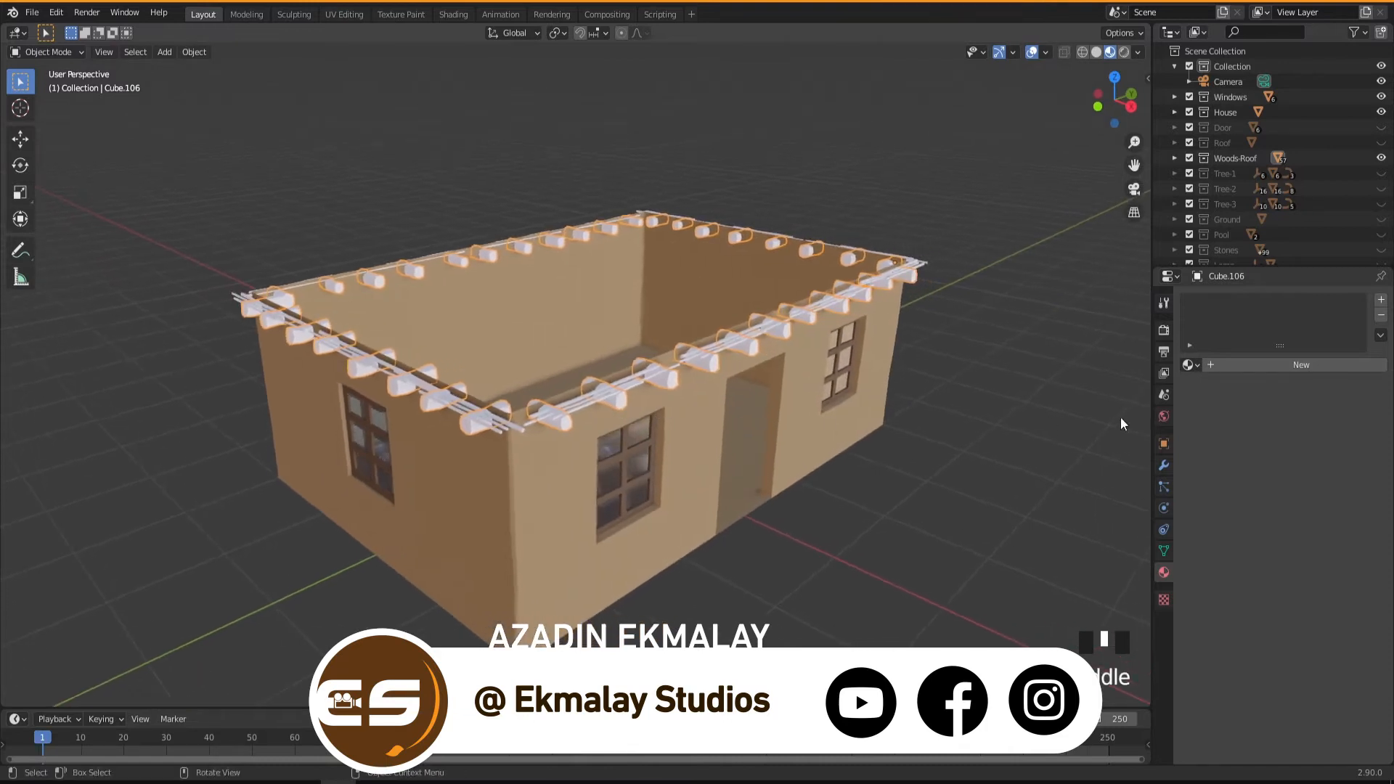
Step: Create a new material on the joined beams and name it Roof-Woods
click(1269, 364)
double_click(1222, 305)
text(Roof)
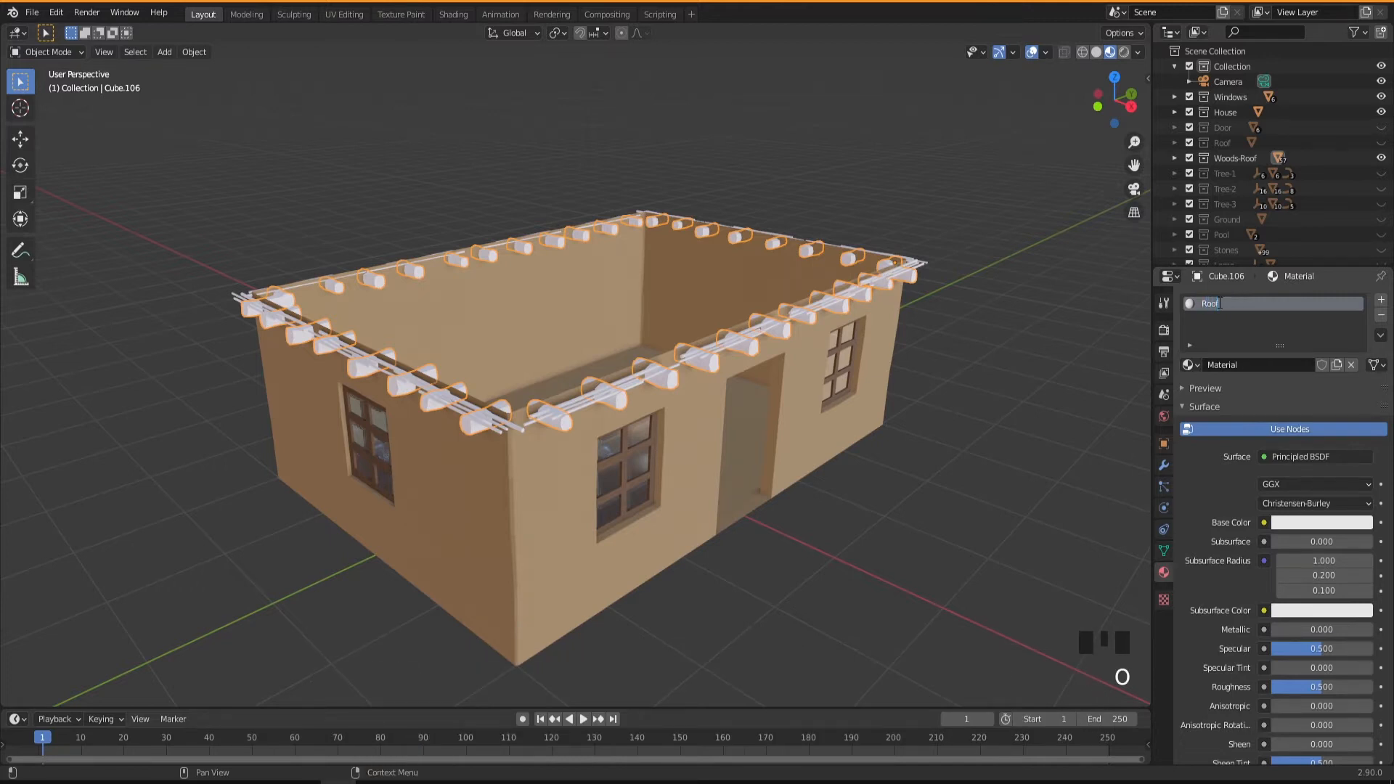
text(Woo)
key(Return)
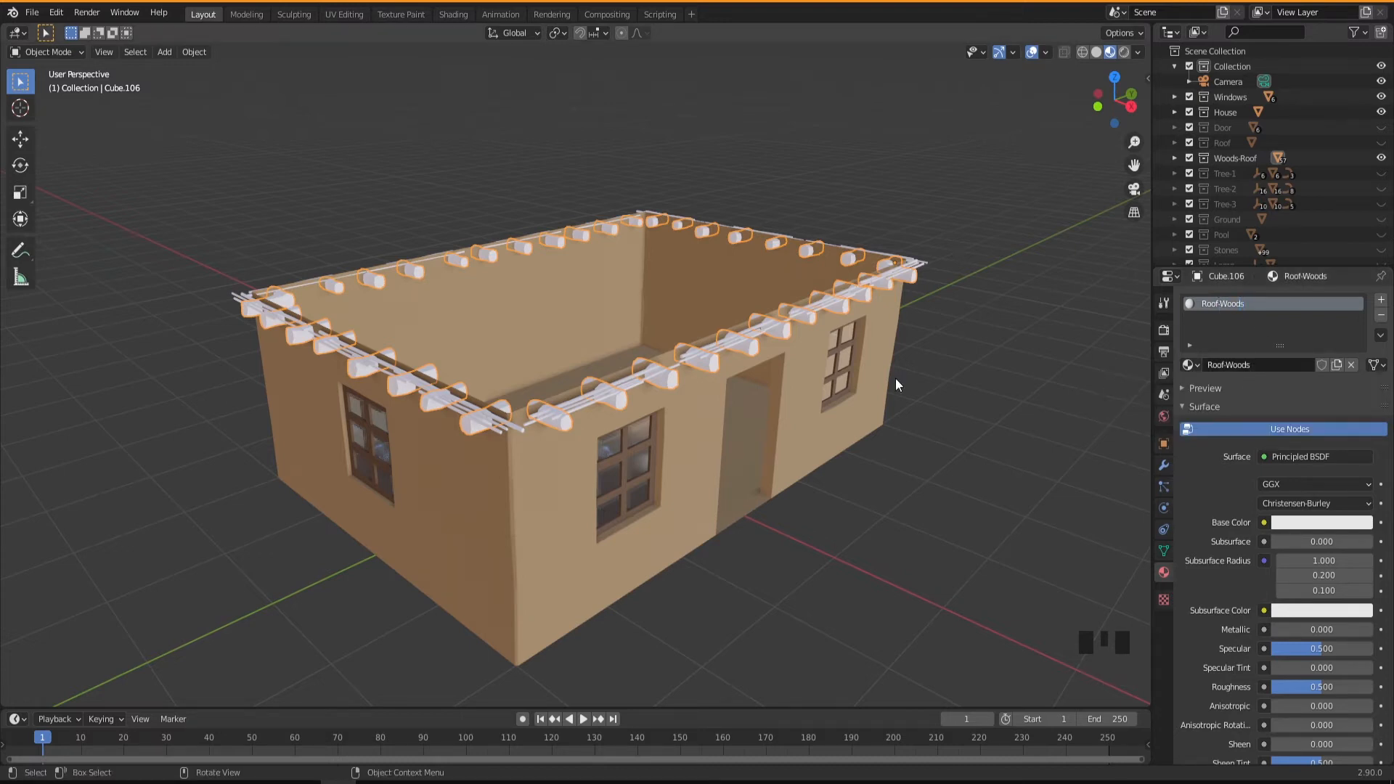
Step: Set the Roof-Woods base color to dark brown with hue 0.090, saturation 0.725 and value 0.260
click(1299, 523)
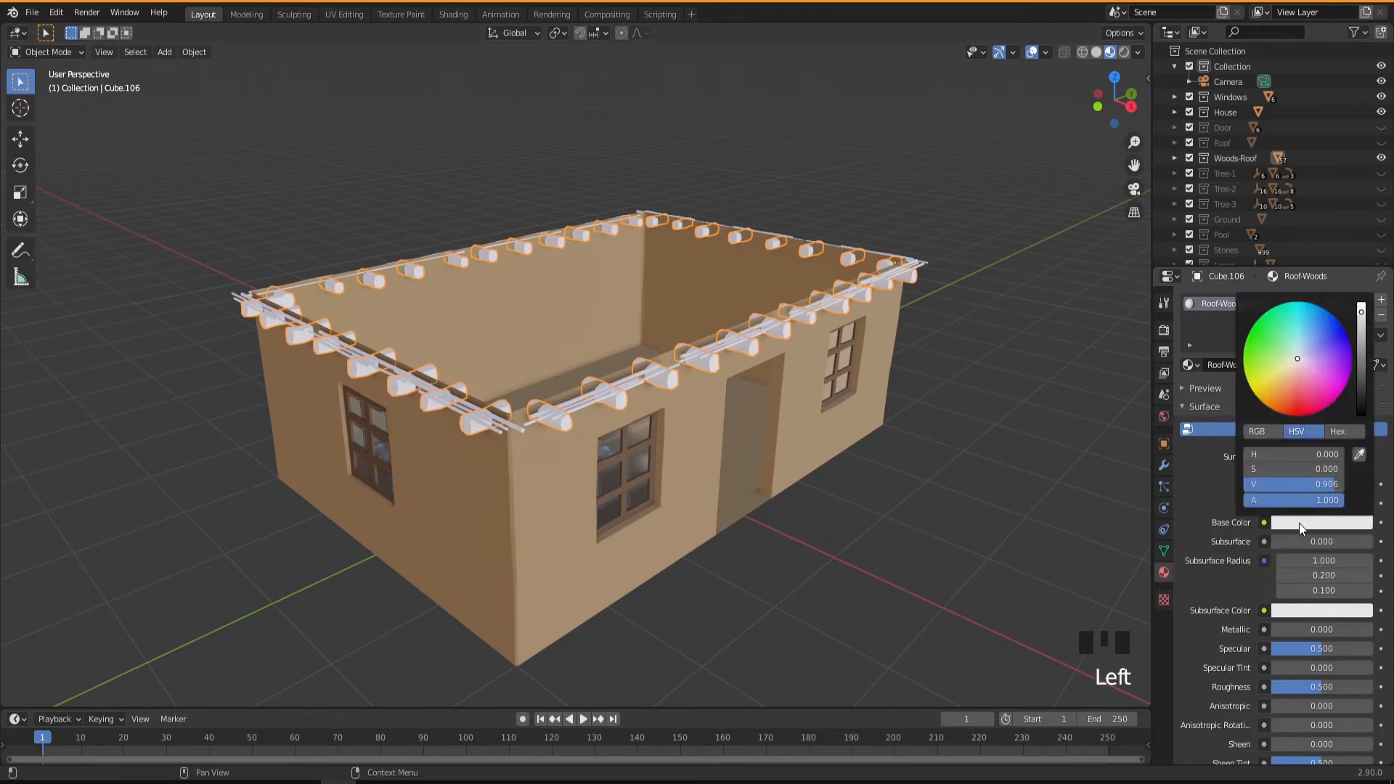
click(1275, 393)
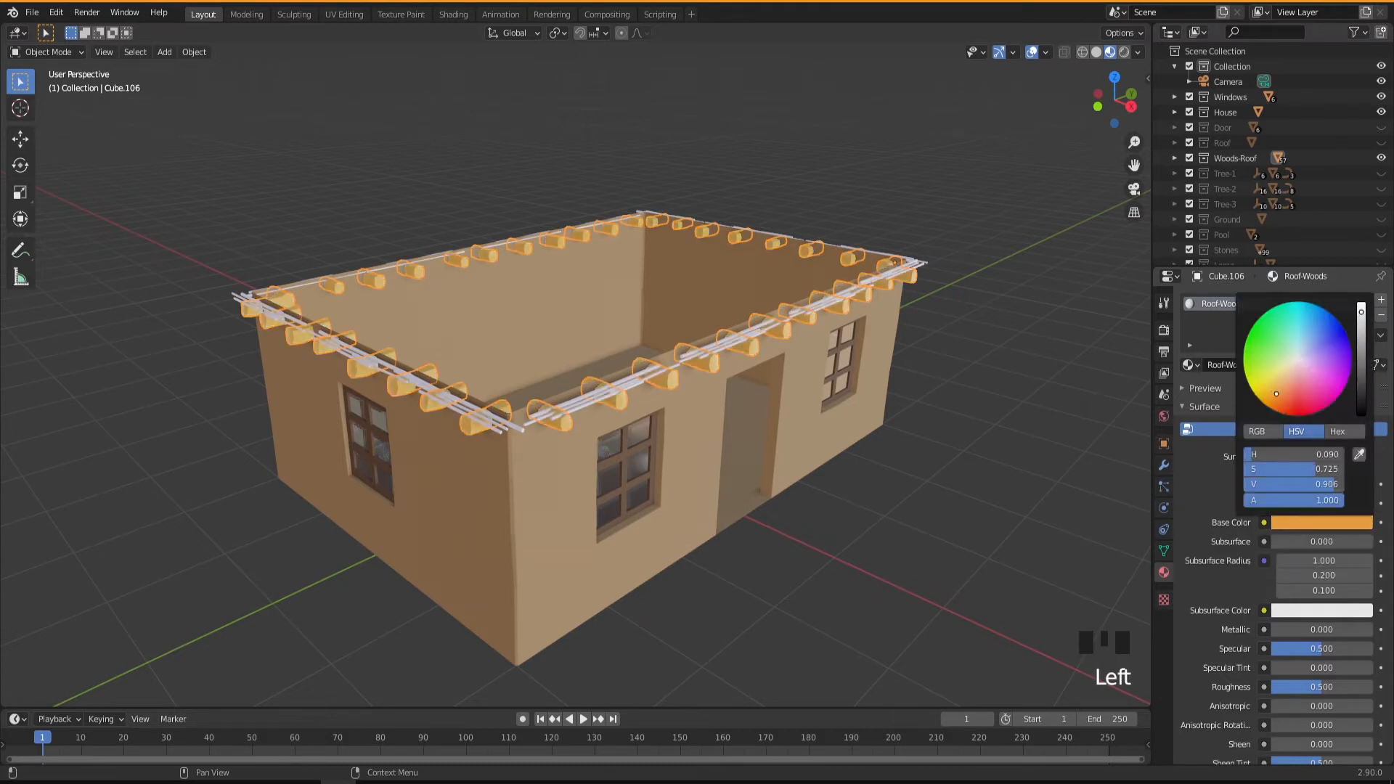
click(1361, 378)
drag(1362, 379, 1361, 385)
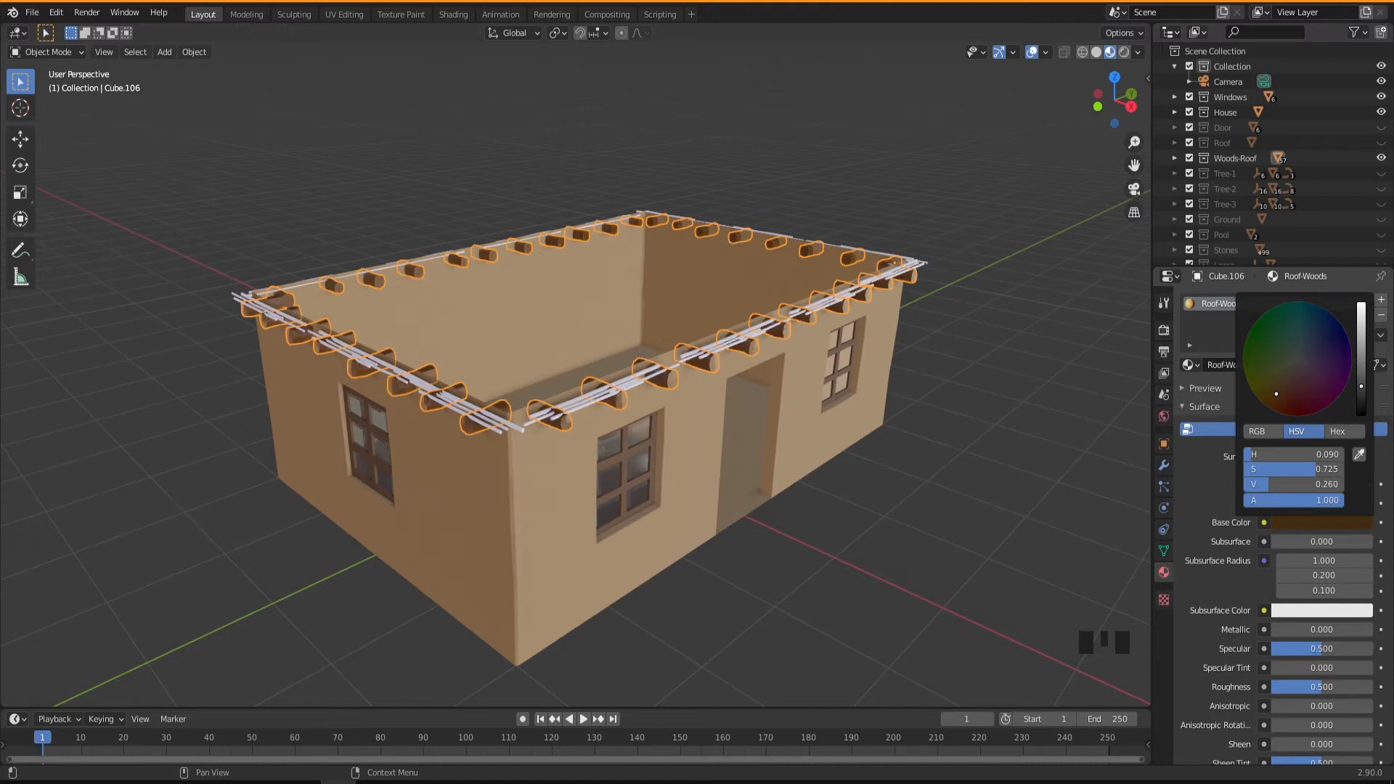
Step: Raise the Roof-Woods roughness to about 0.918 and check the beams from close up and farther away
middle_drag(845, 429, 647, 310)
scroll(701, 349, up, 2)
scroll(694, 360, down, 1)
scroll(647, 309, up, 2)
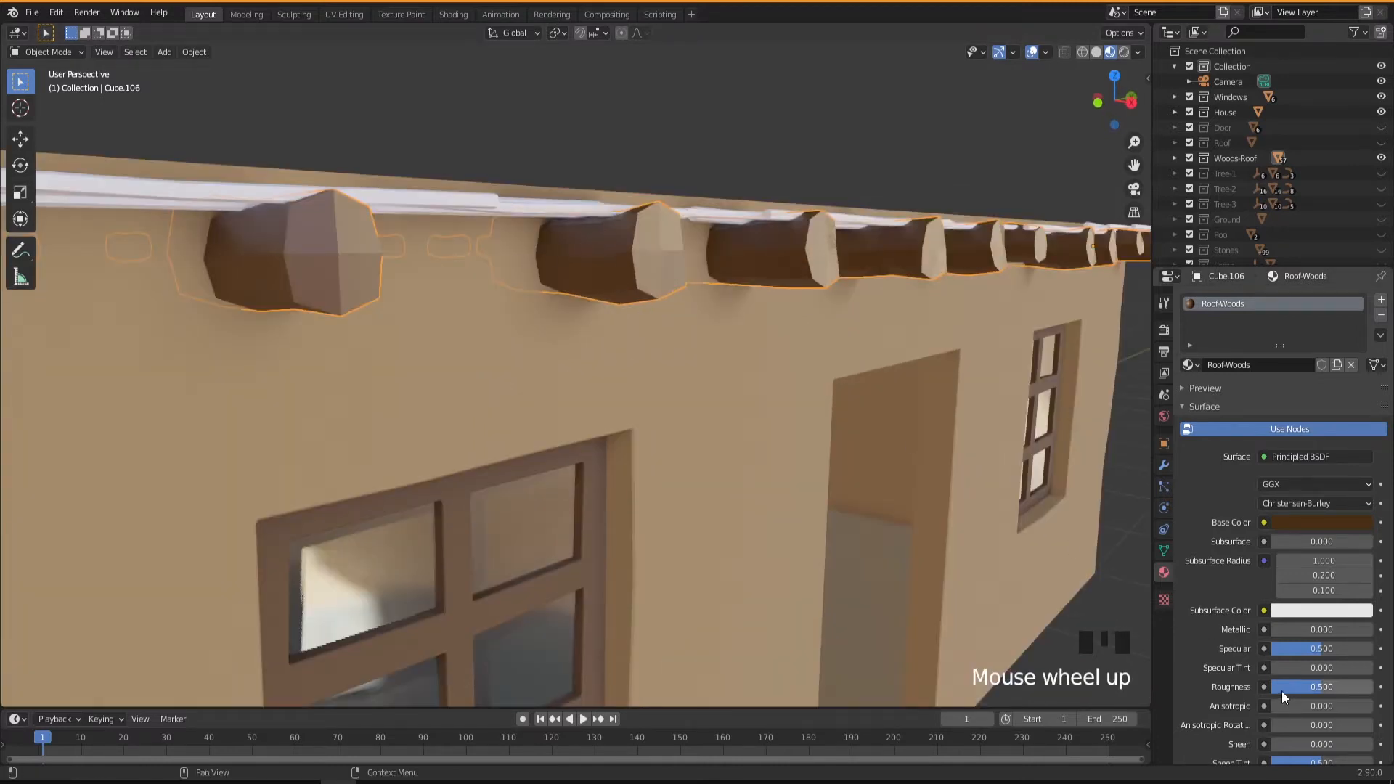
drag(1321, 687, 1364, 687)
mouse_move(817, 378)
middle_down()
mouse_move(790, 389)
mouse_move(799, 381)
middle_up()
scroll(573, 428, down, 2)
middle_drag(564, 452, 626, 480)
scroll(588, 414, up, 2)
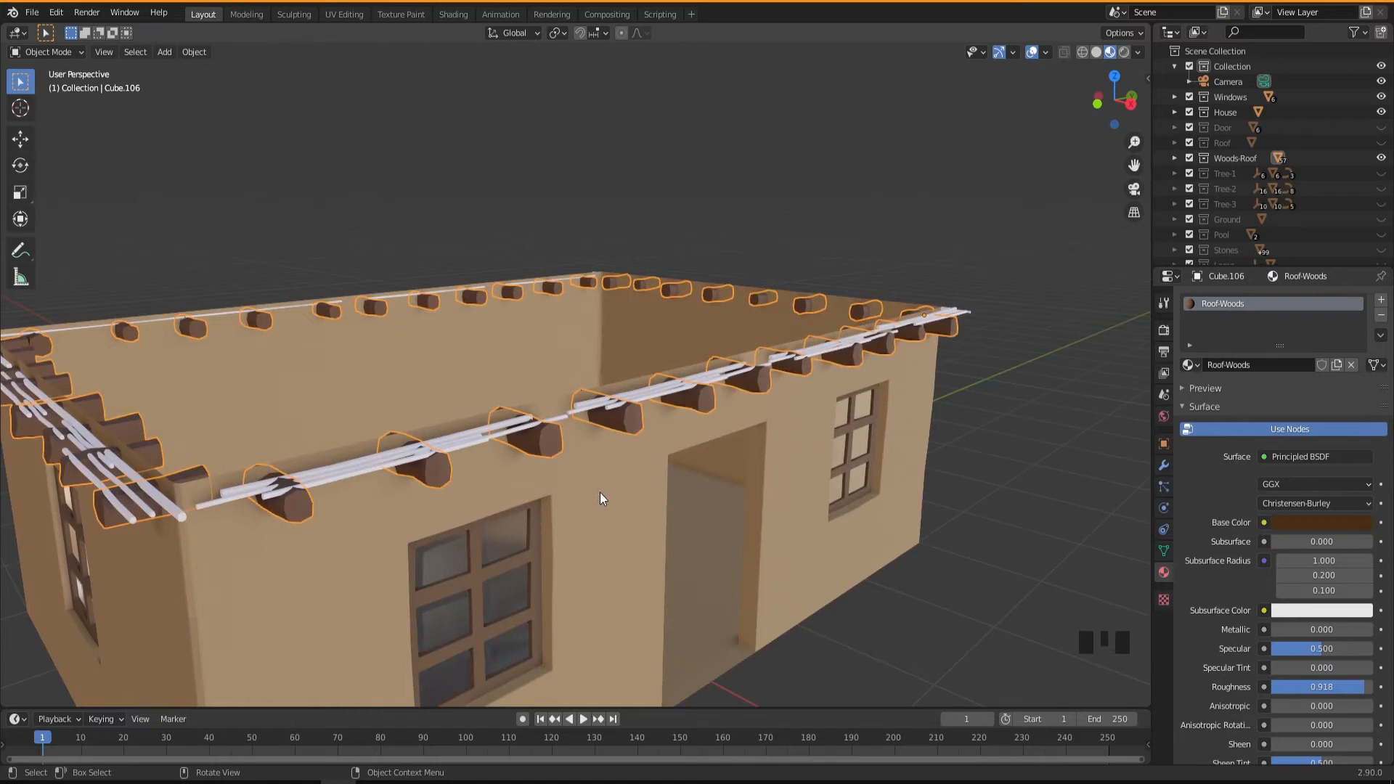
Step: In Edit Mode, select the center vertices of the outer beam ends along the front wall
key(Tab)
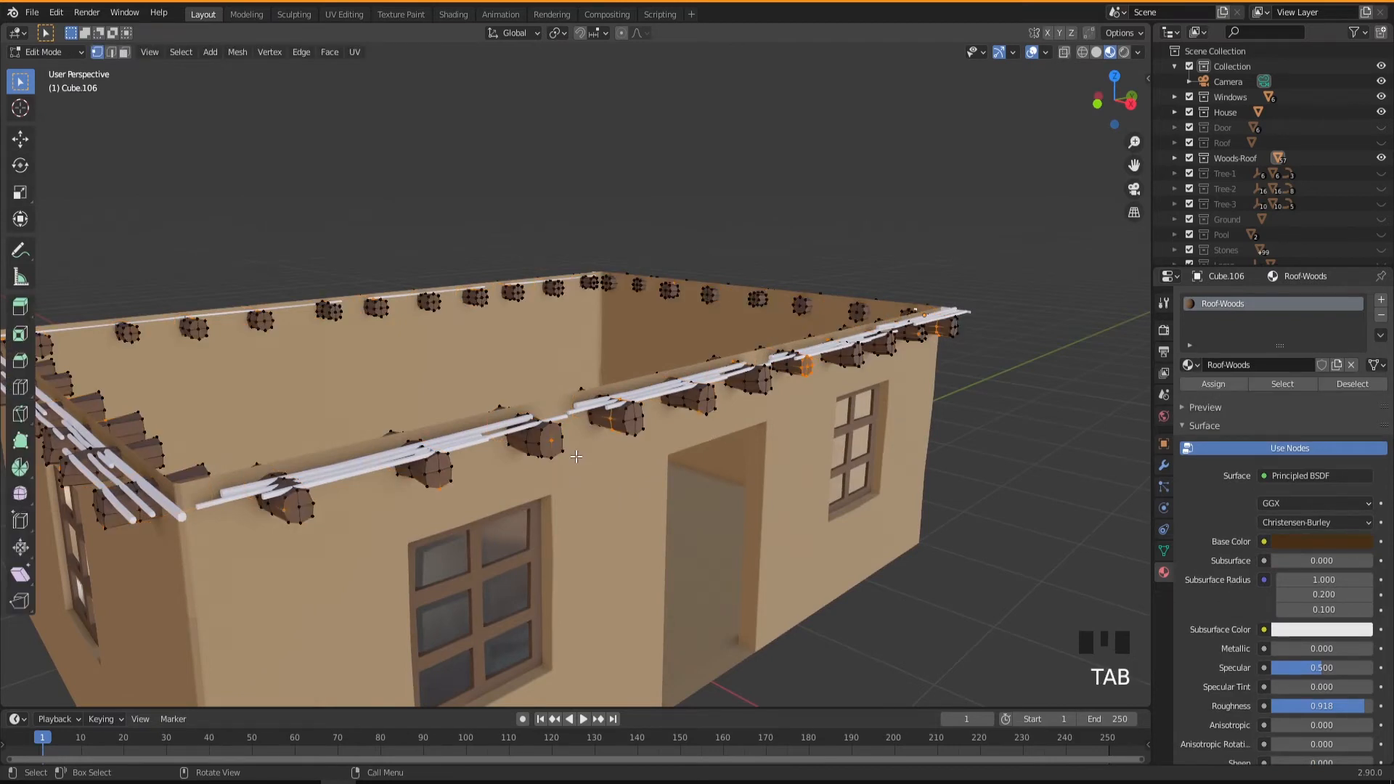
click(550, 441)
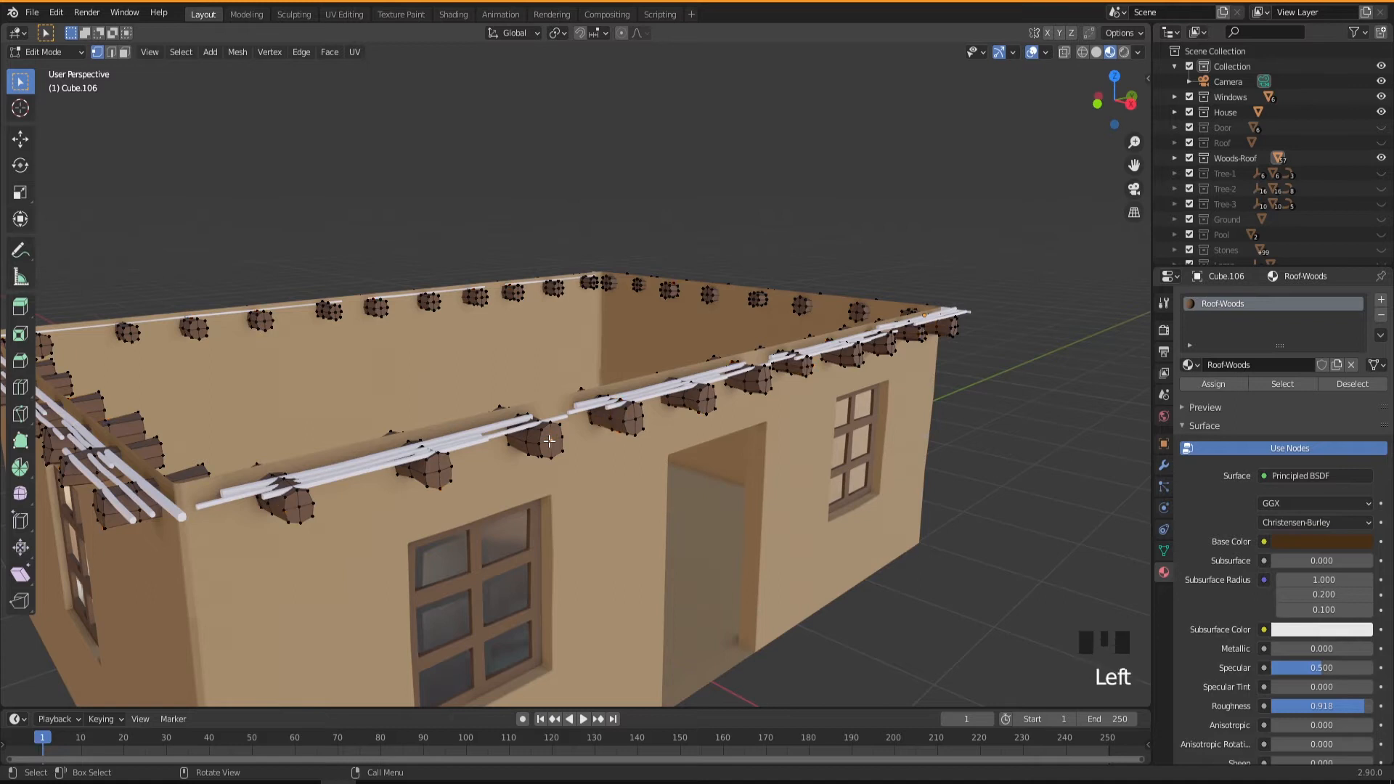
shift+click(438, 469)
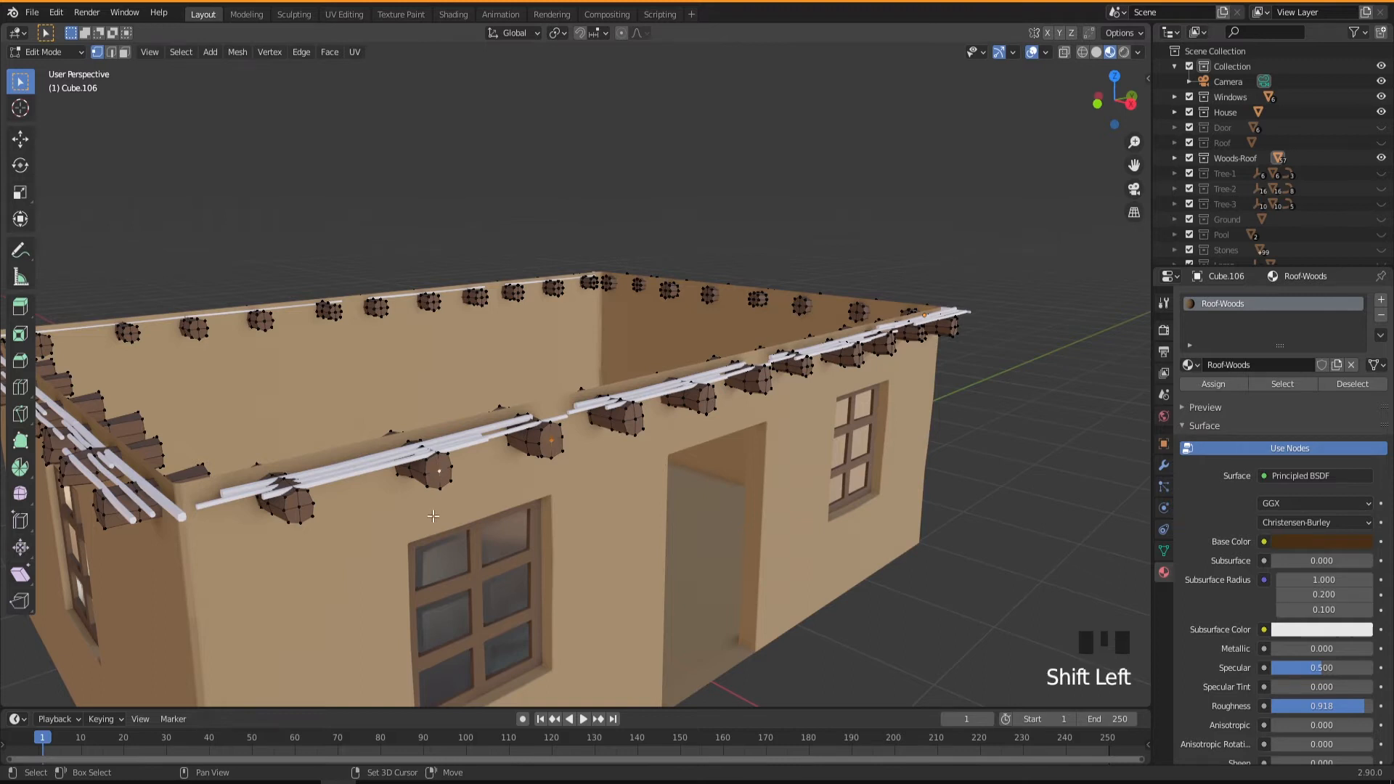
shift+click(297, 507)
shift+click(635, 420)
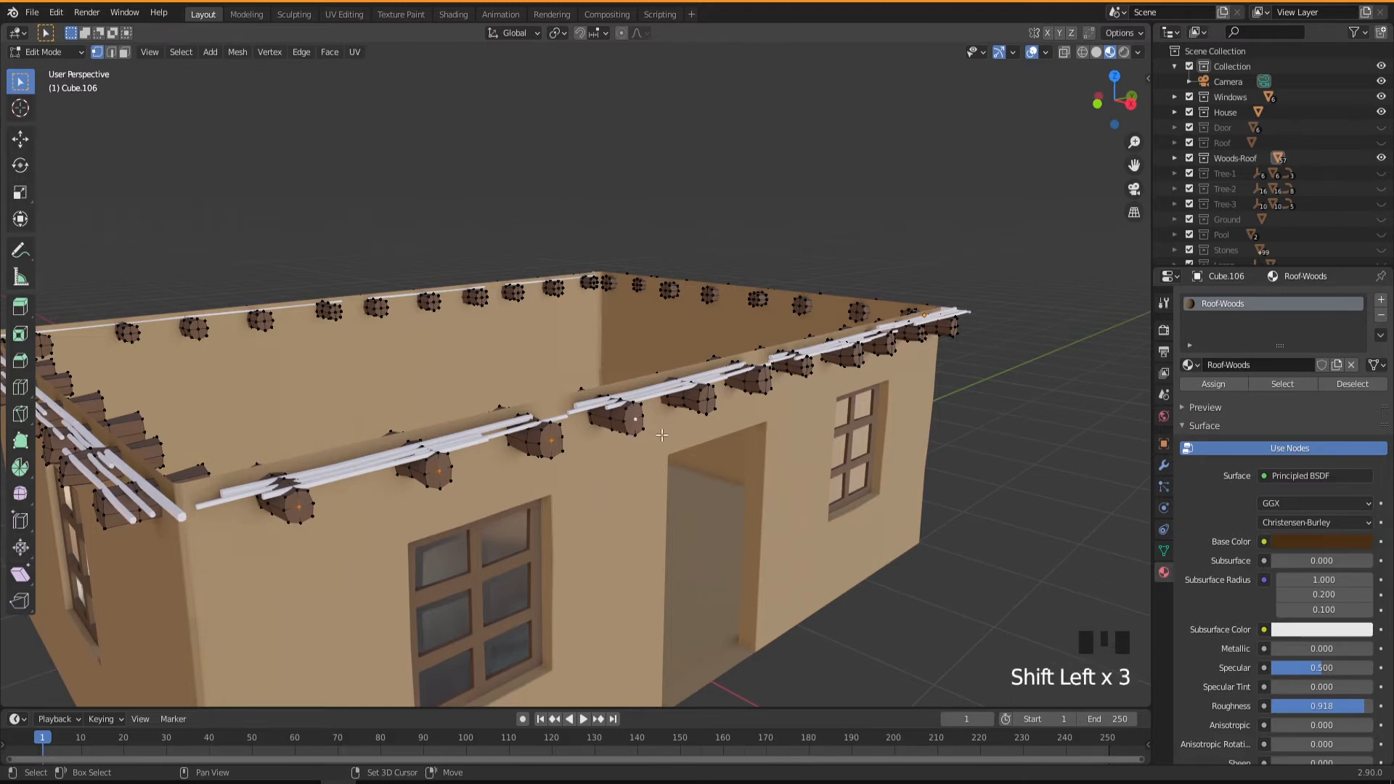
shift+click(706, 399)
Step: Add the center vertices of the outer beam ends on the remaining walls to the selection
middle_drag(706, 399, 734, 450)
shift+click(568, 432)
shift+click(654, 422)
shift+click(760, 414)
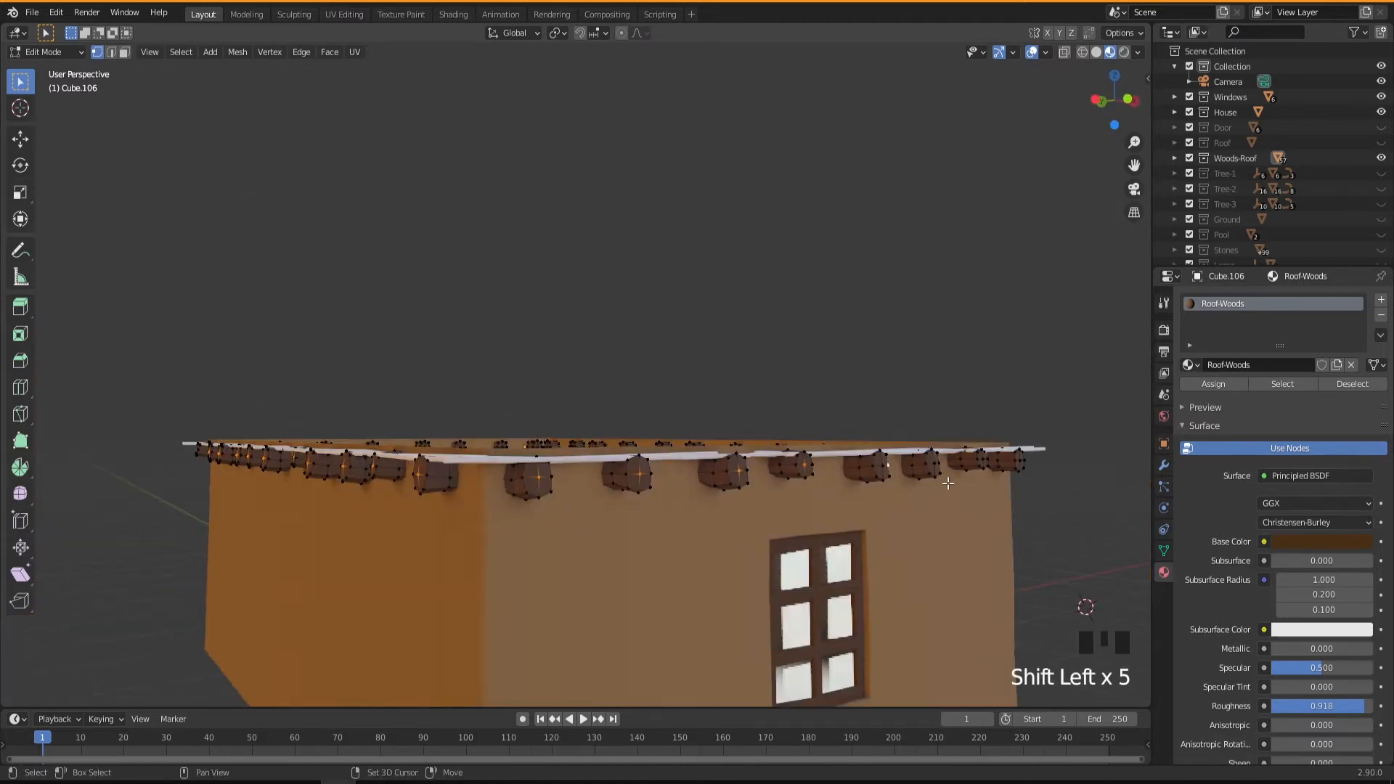
shift+click(881, 520)
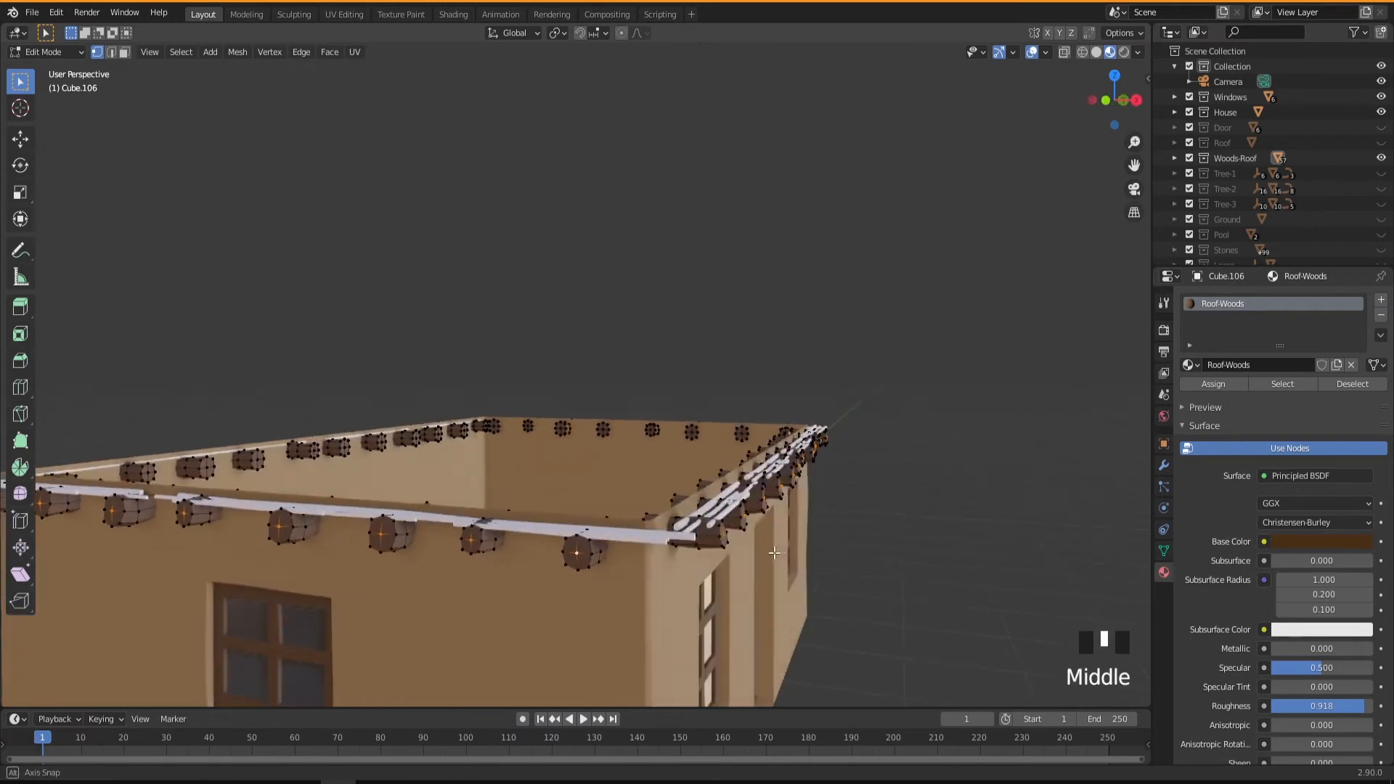
middle_drag(775, 553, 744, 557)
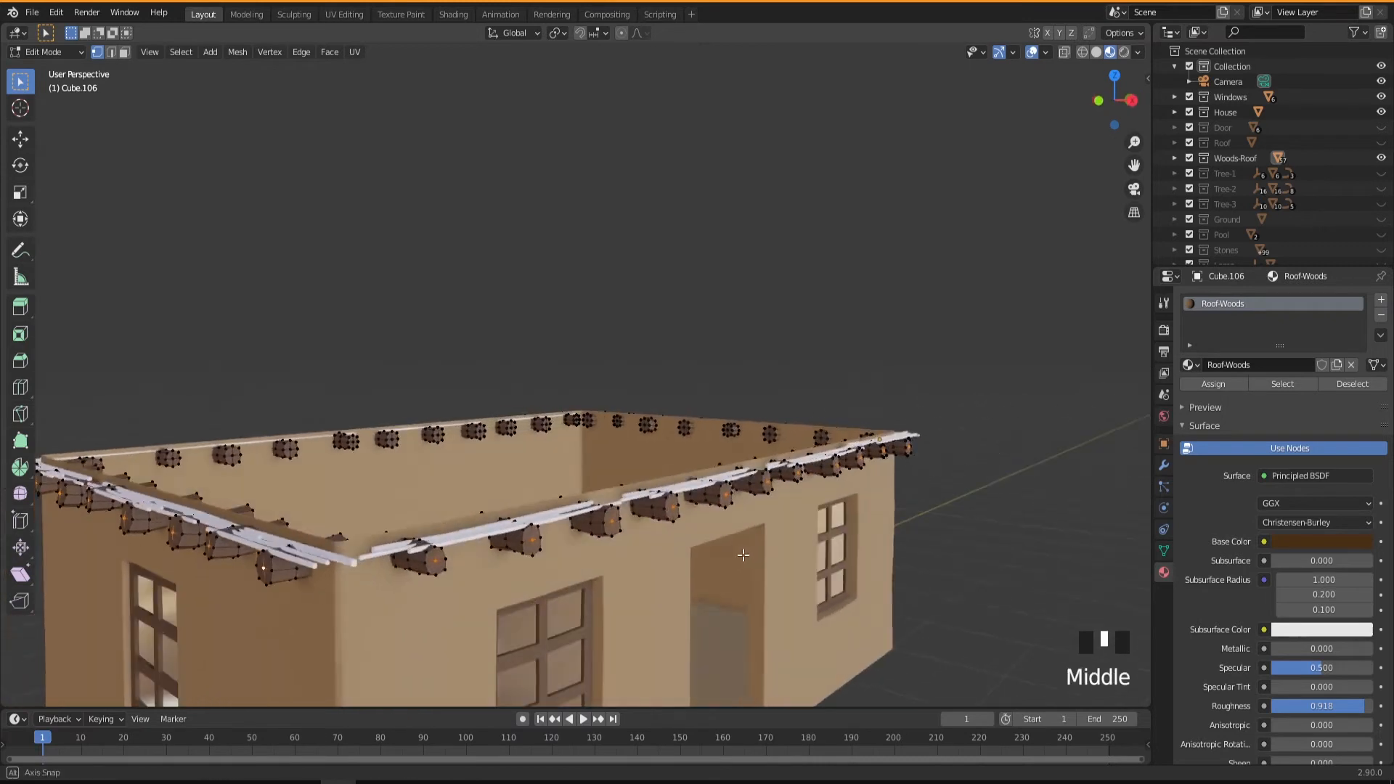
shift+middle_drag(501, 571, 674, 433)
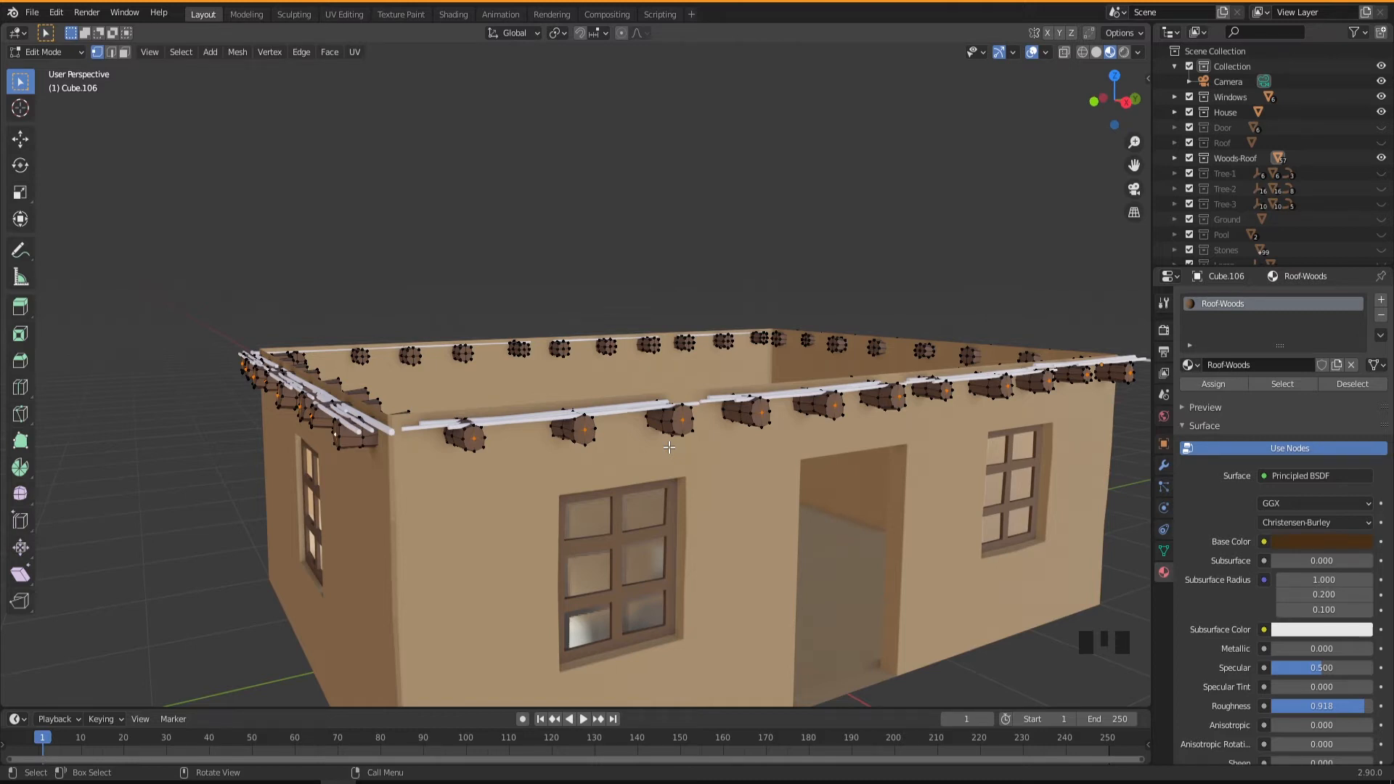
Step: Grow the selection once so that it covers the full outer end faces of the beams
key(ctrl)
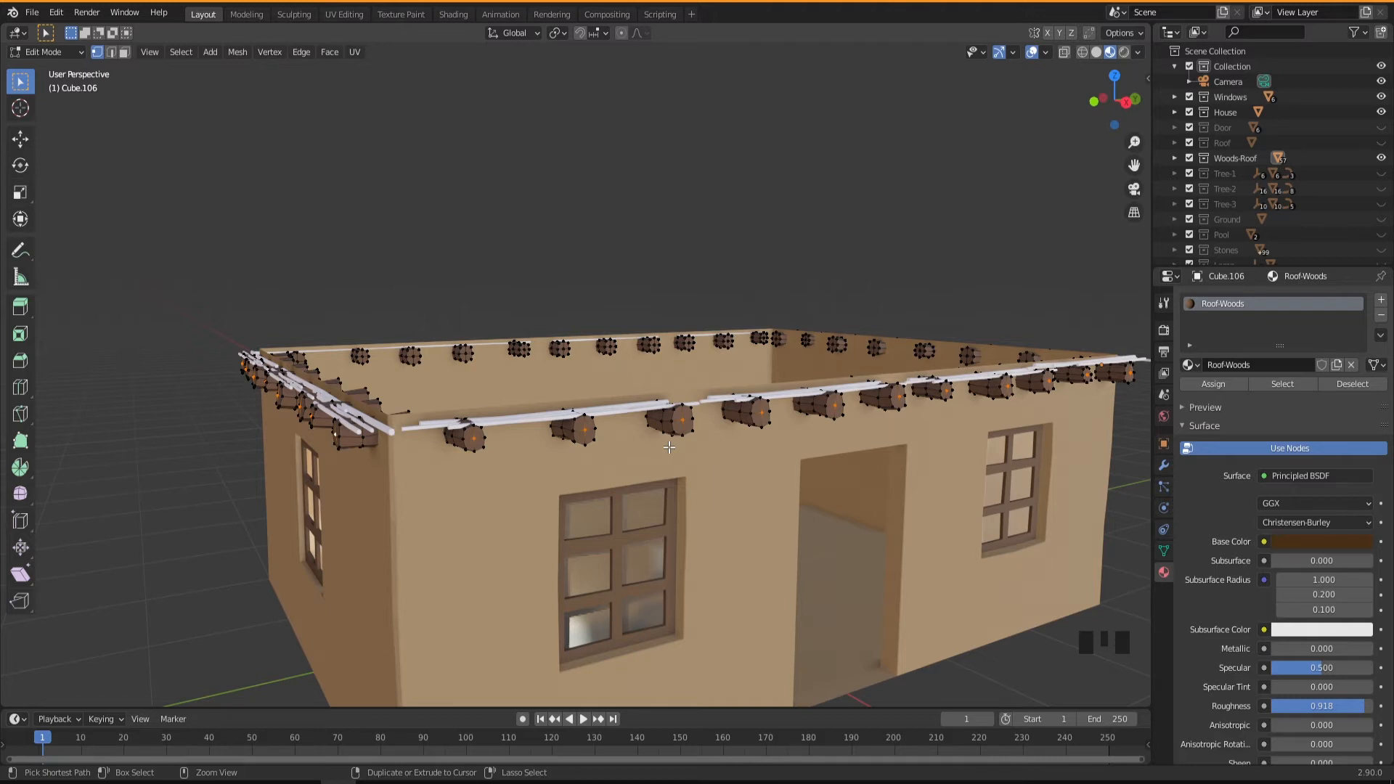
key(ctrl+KP_Add)
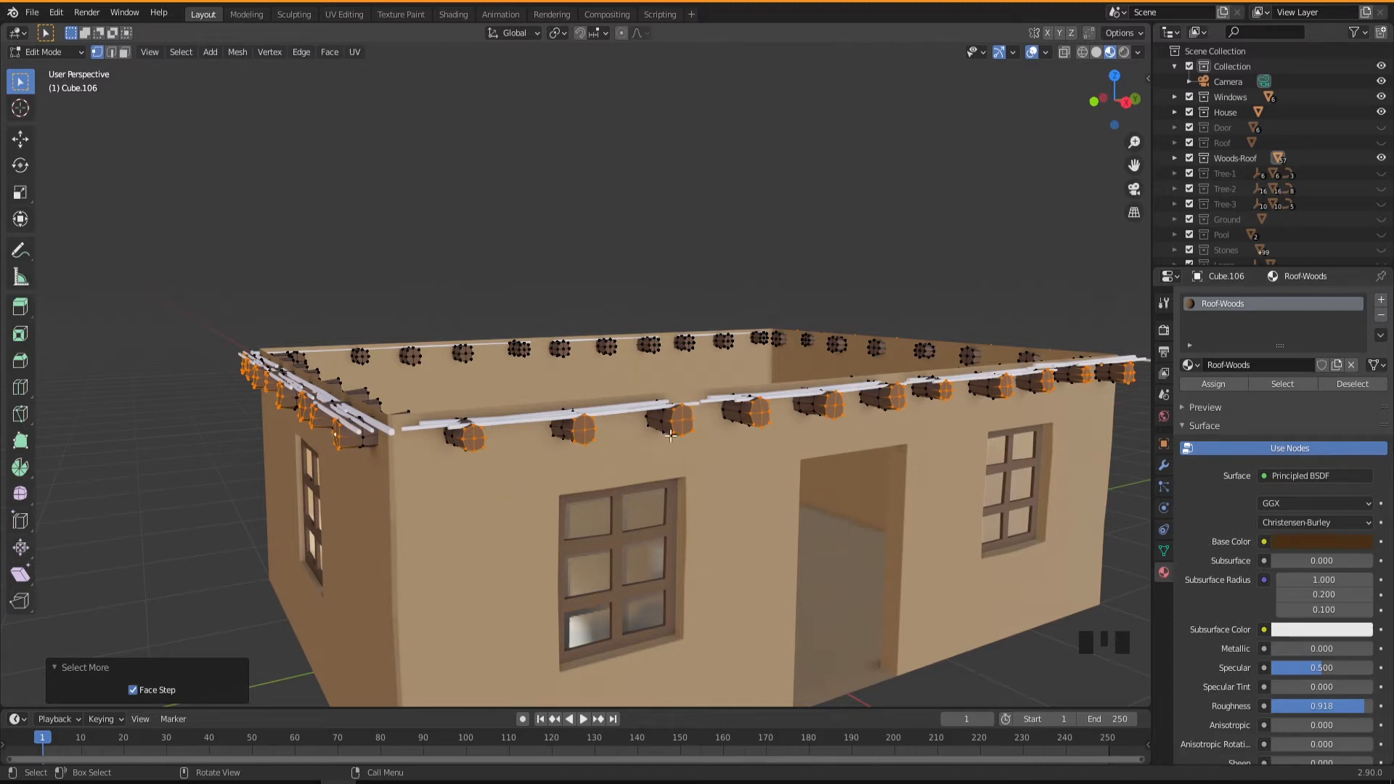
middle_drag(575, 509, 668, 508)
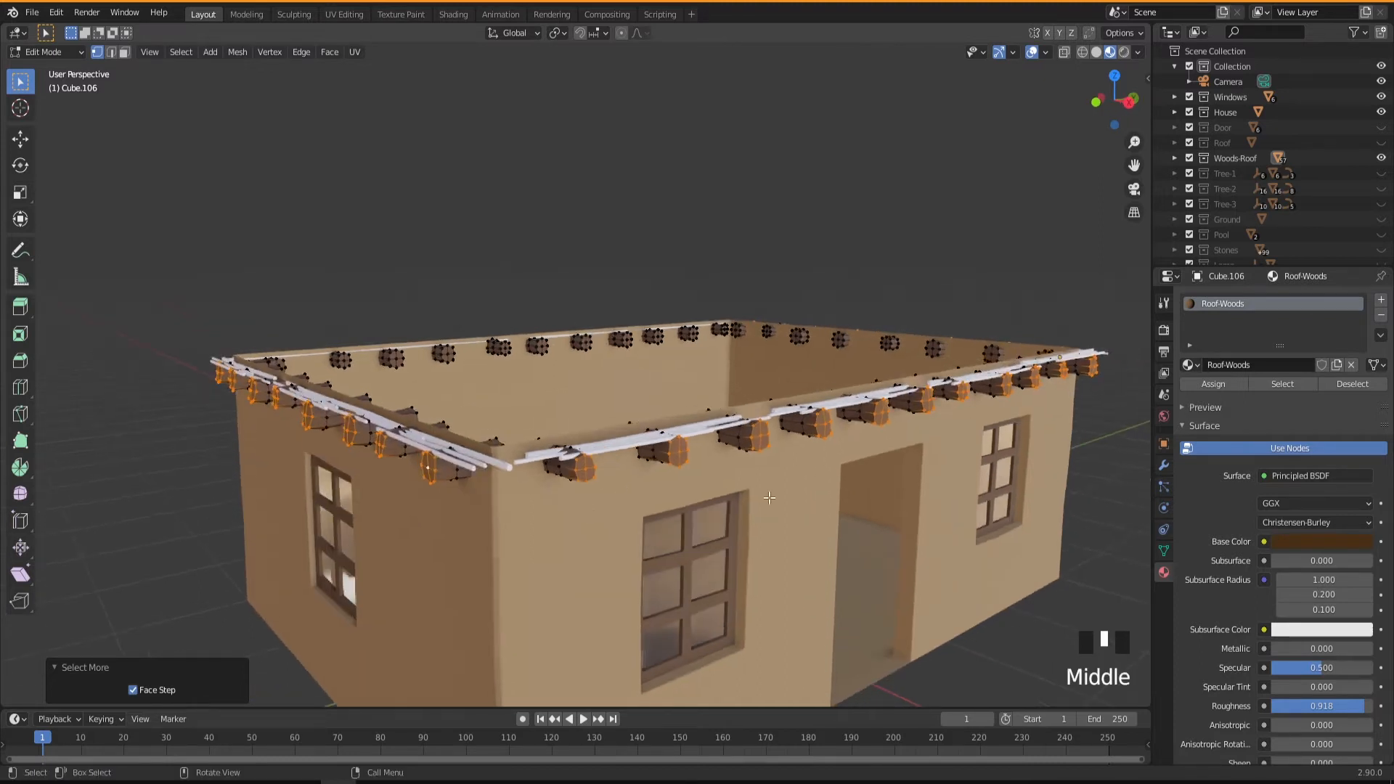
Step: Add a second material slot with a new material, assign it to the selected beam ends, and return to Object Mode
click(1380, 301)
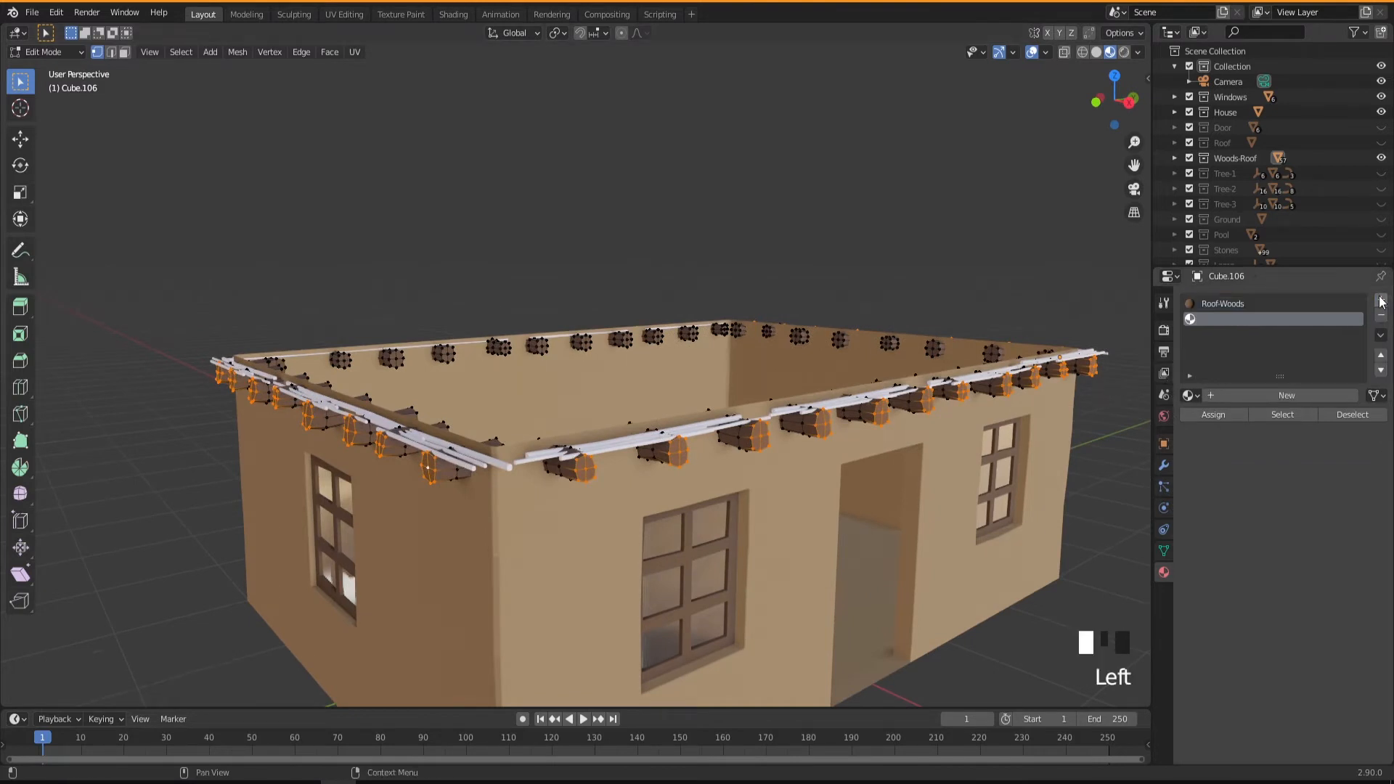
click(1248, 395)
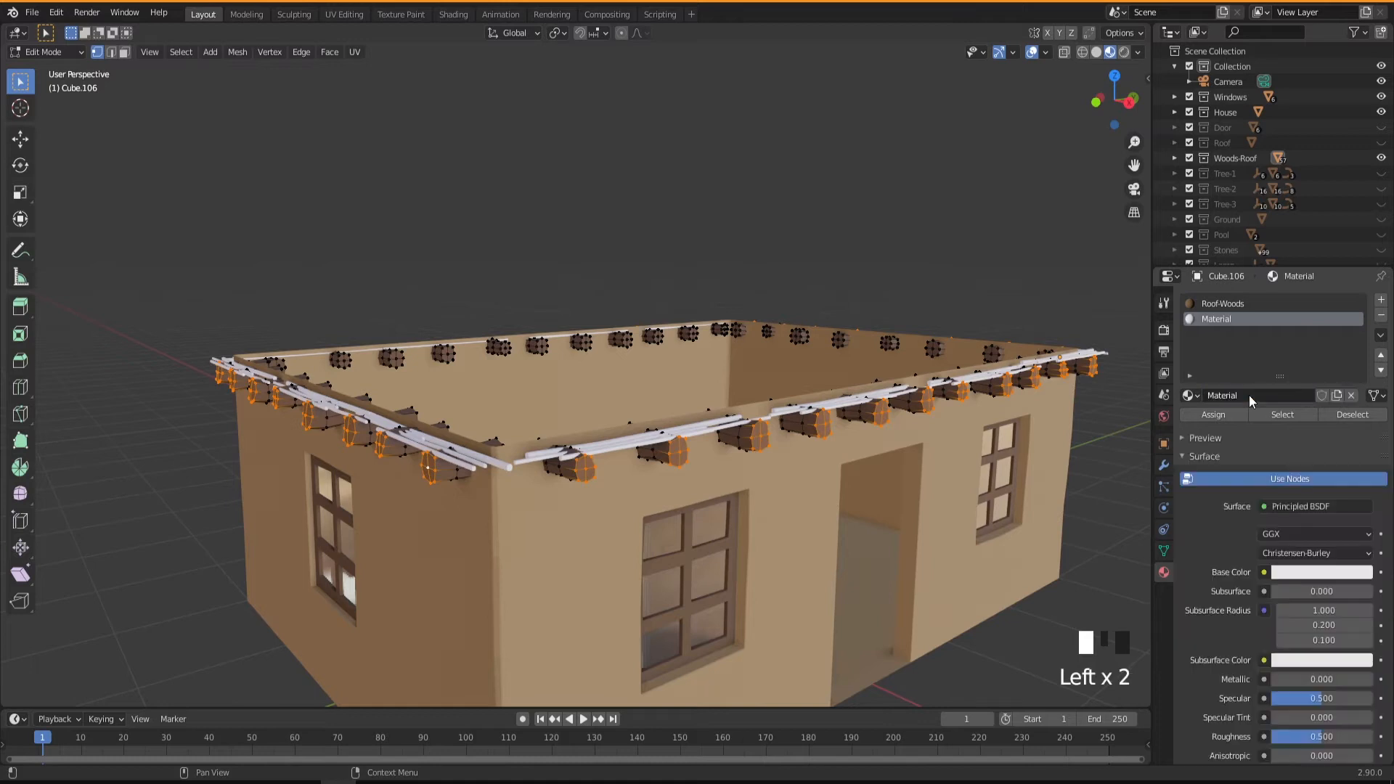
click(1212, 413)
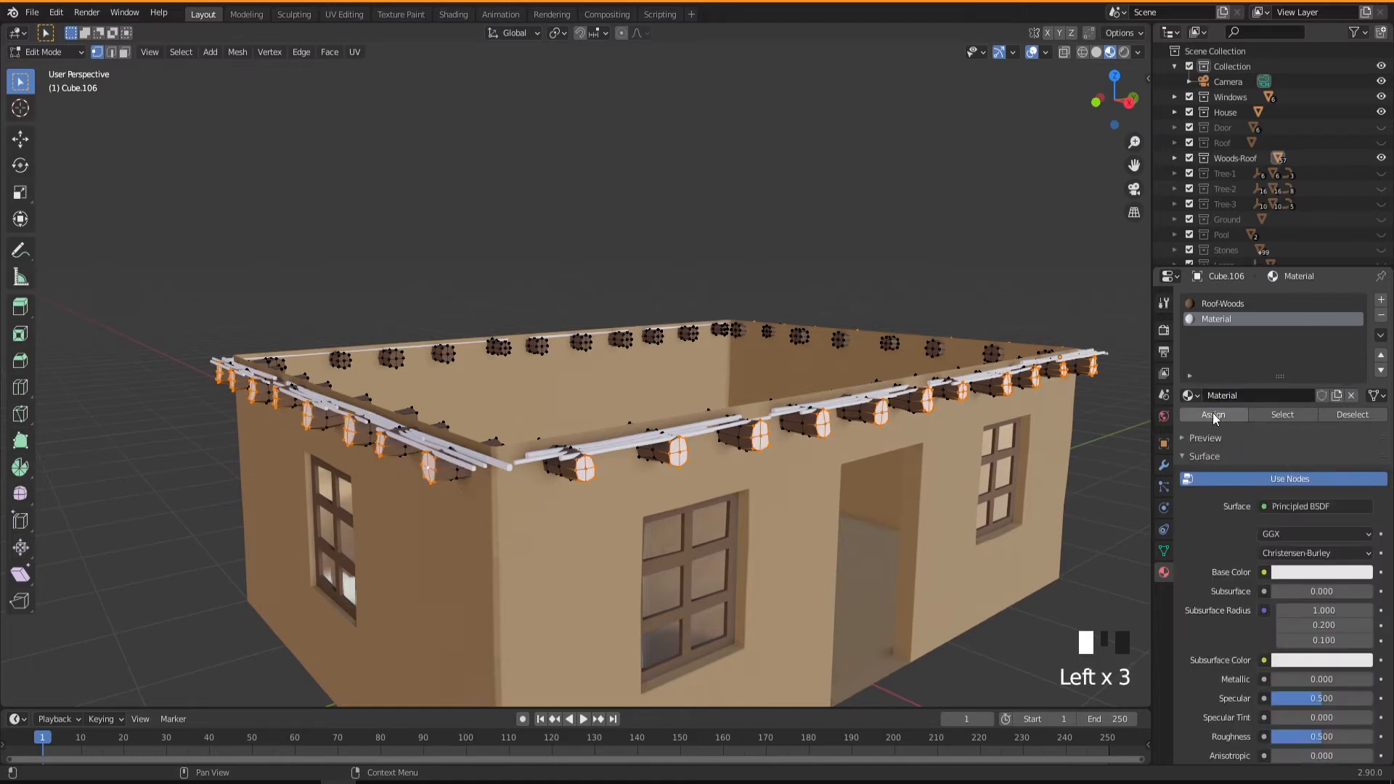
mouse_move(835, 479)
middle_down()
mouse_move(769, 486)
mouse_move(828, 487)
middle_up()
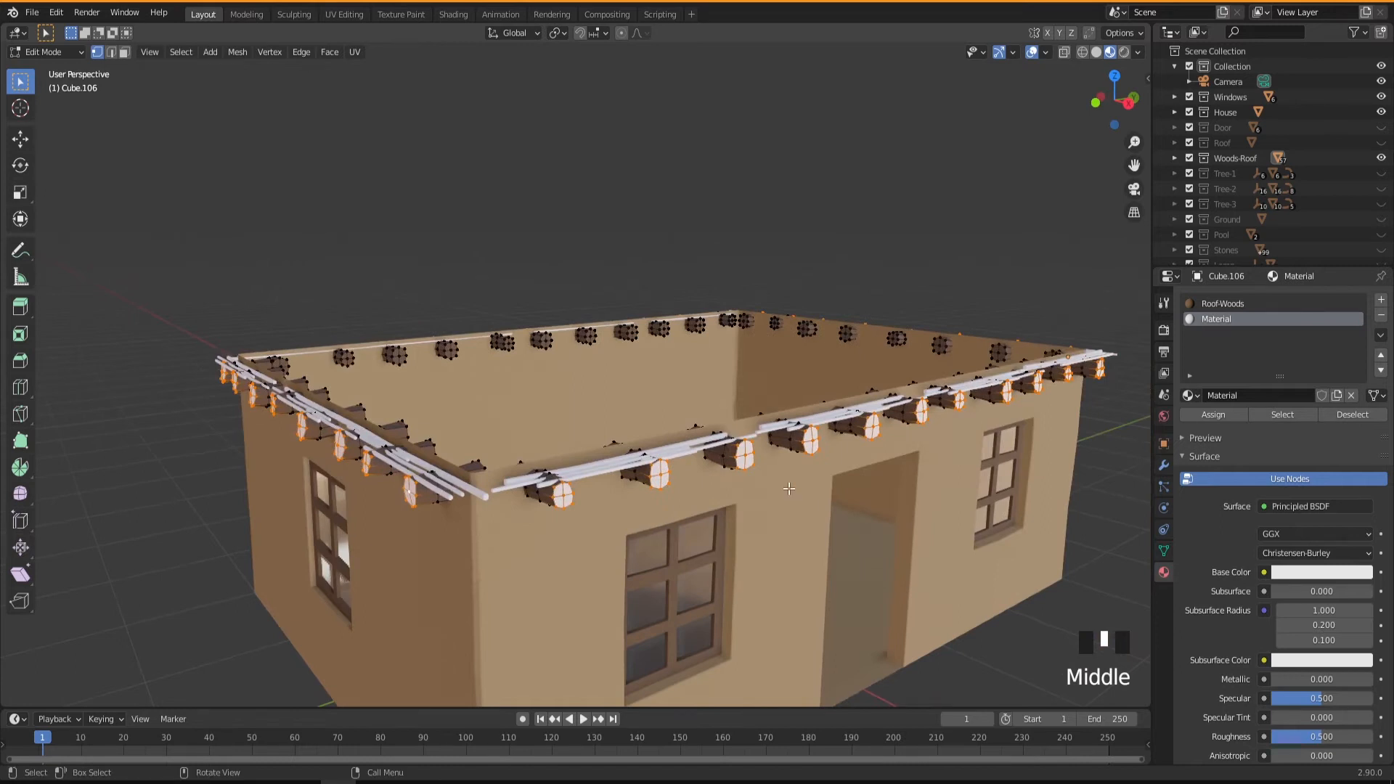
key(Tab)
mouse_move(764, 498)
middle_down()
mouse_move(742, 494)
mouse_move(754, 495)
middle_up()
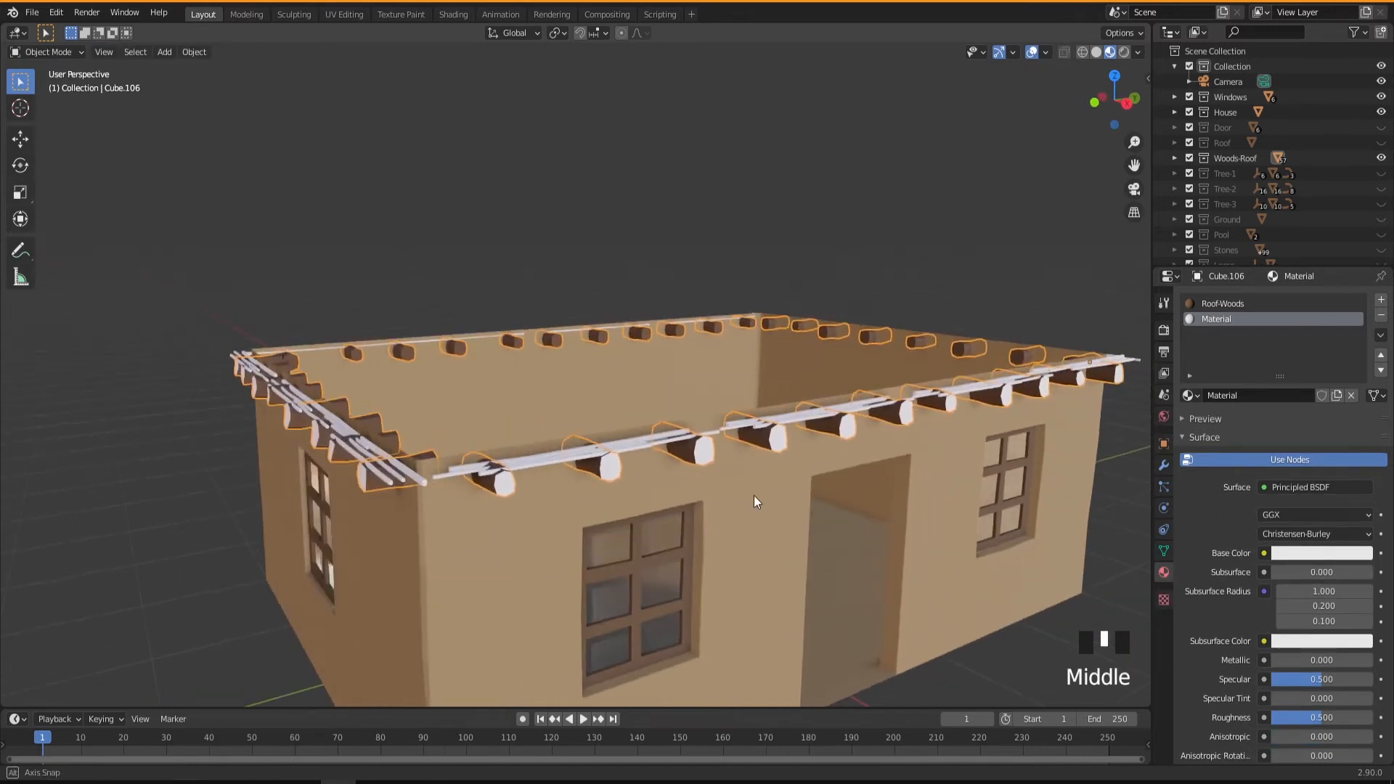
Step: Rename the beam end-face material as Woods-cut-faces
double_click(1218, 320)
key(Left)
key(Left)
key(Left)
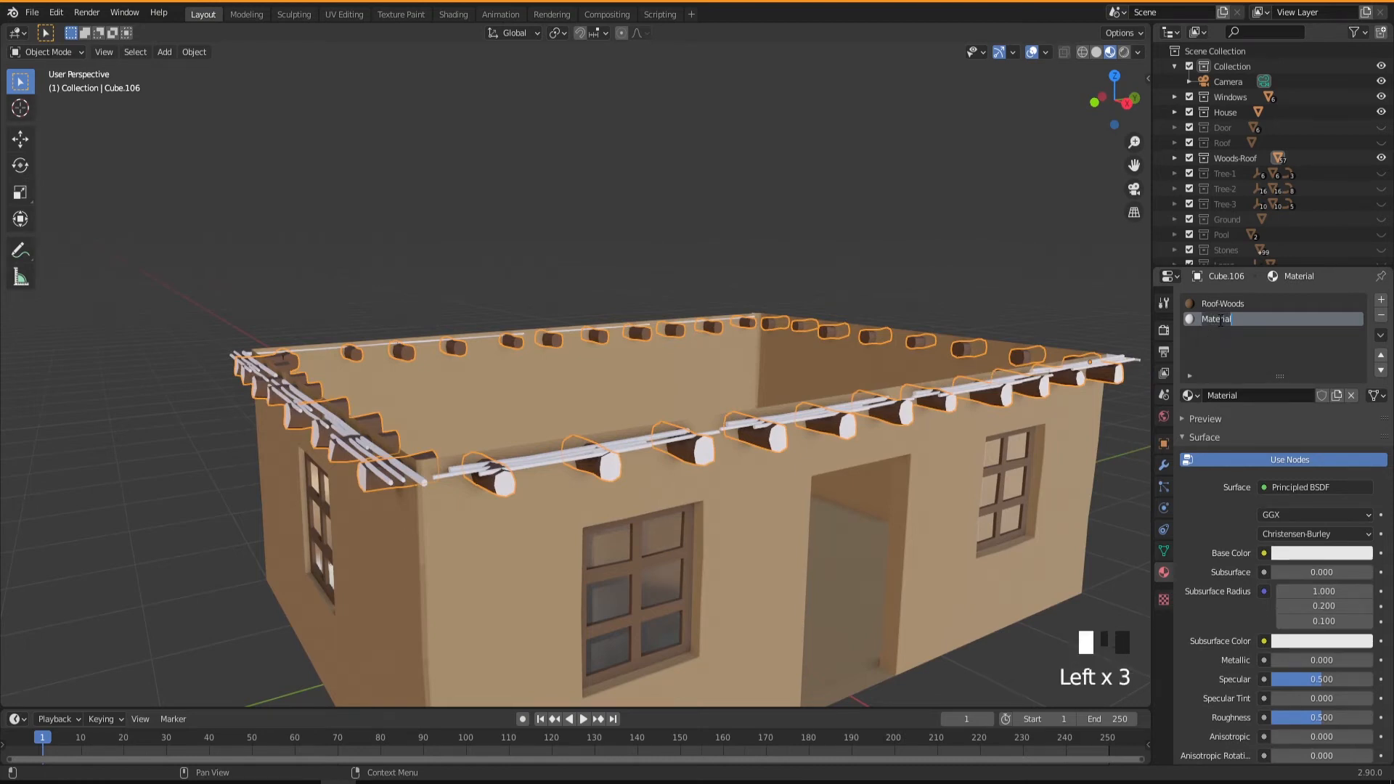
text(Woods-CU)
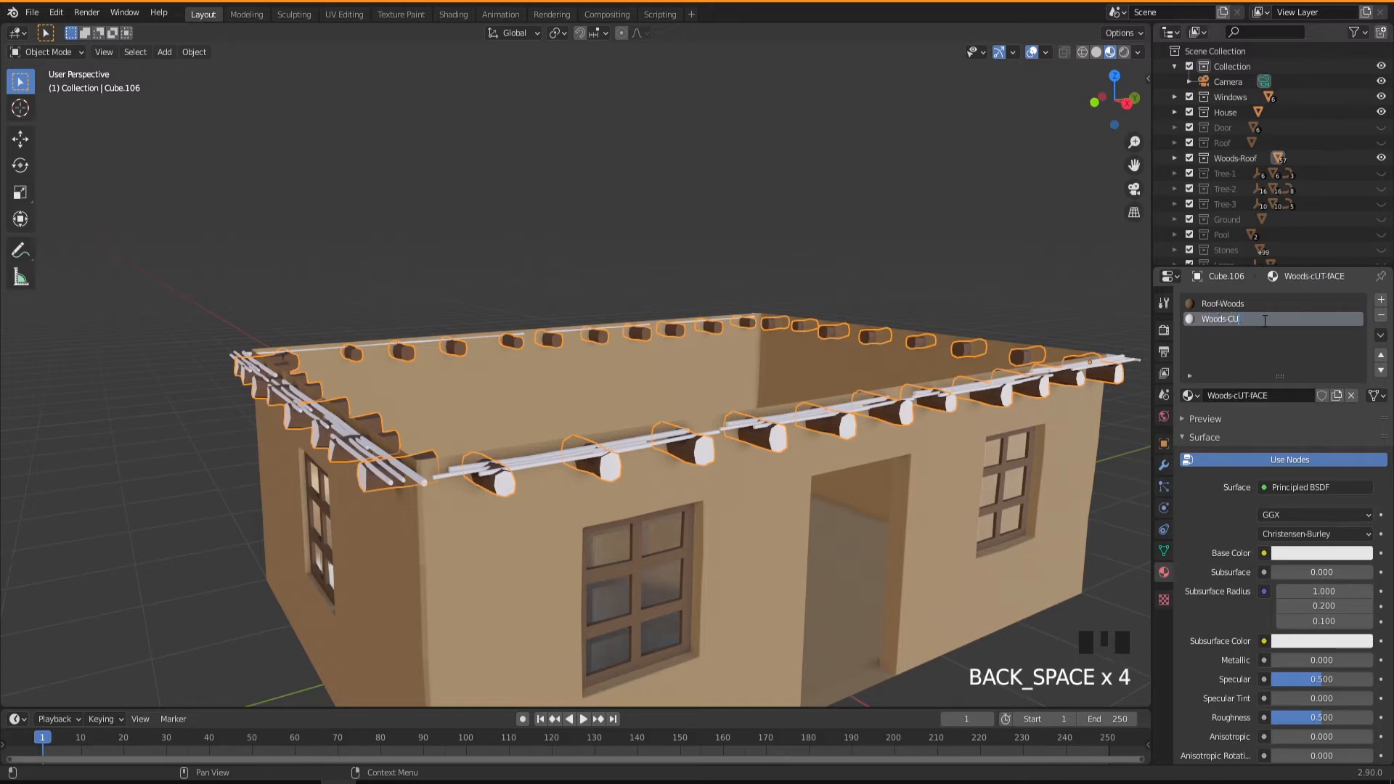
key(BackSpace)
key(BackSpace)
key(BackSpace)
text(-c)
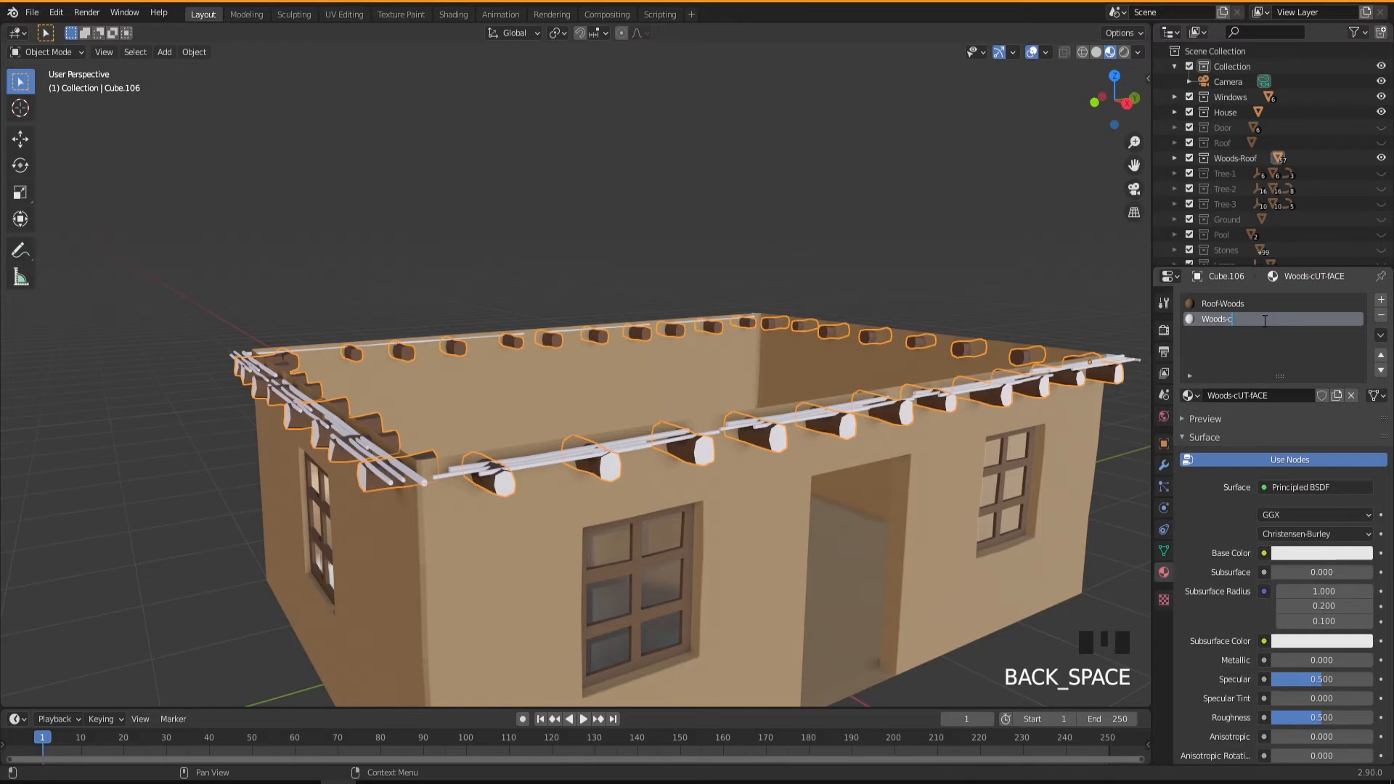
text(ut-f)
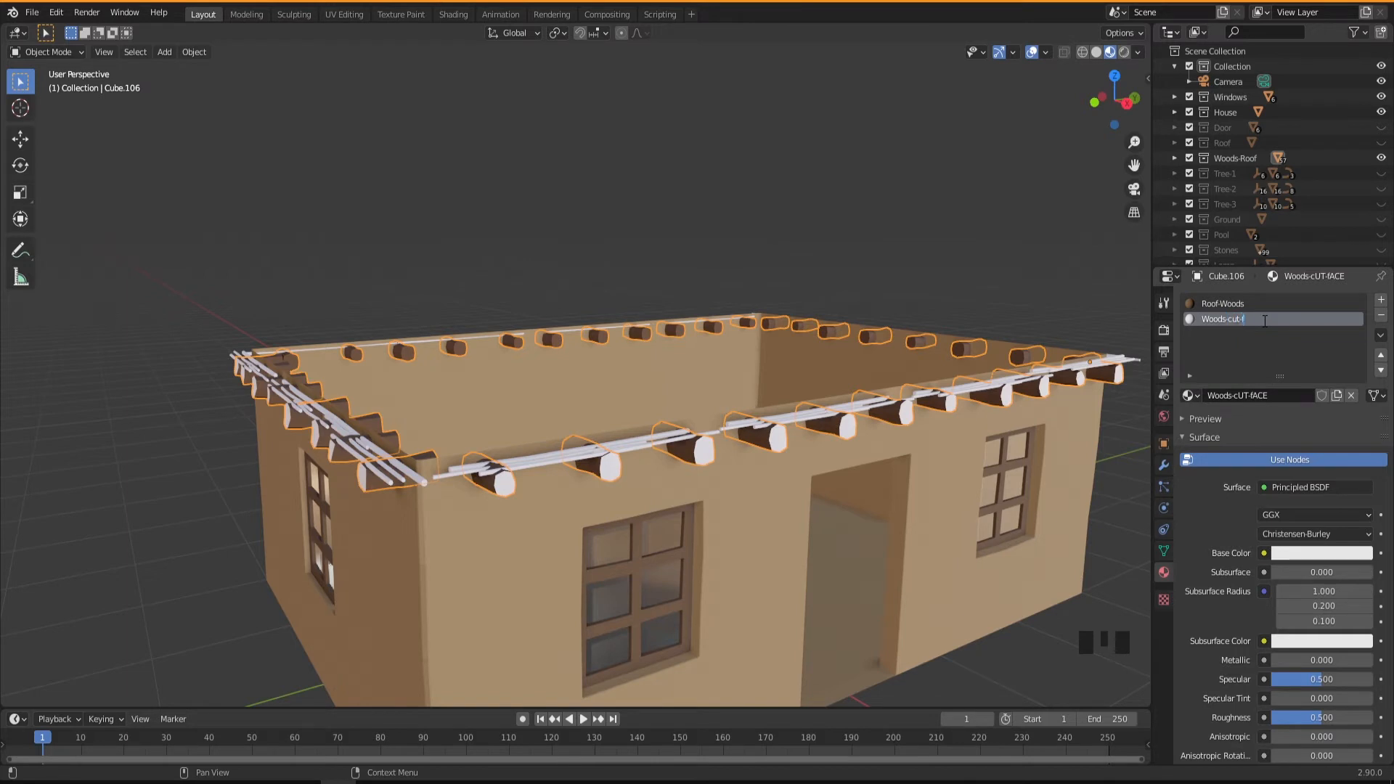
key(Return)
Step: Set the Woods-cut-faces base color to a light brown with hue 0.098, saturation 0.555 and value 0.593
scroll(1257, 349, down, 2)
click(1291, 493)
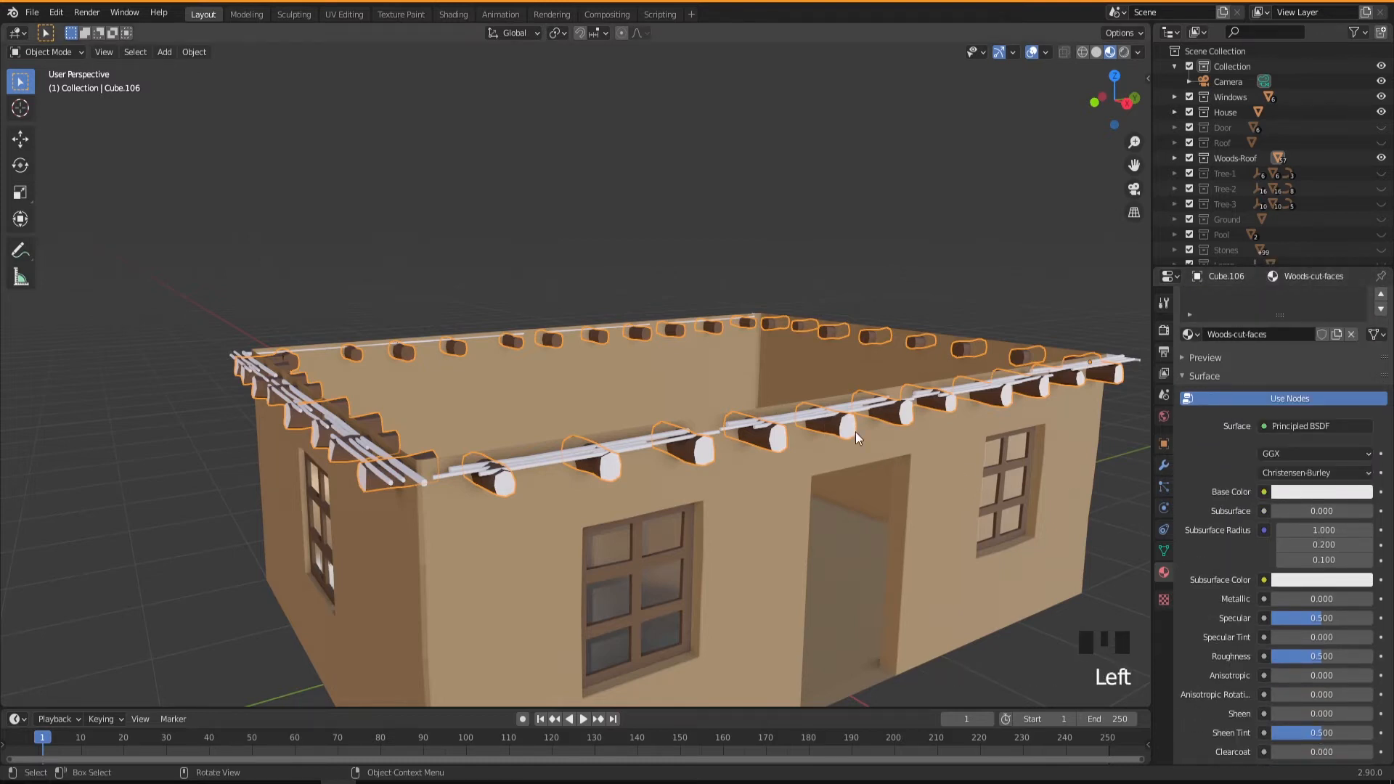
click(1305, 491)
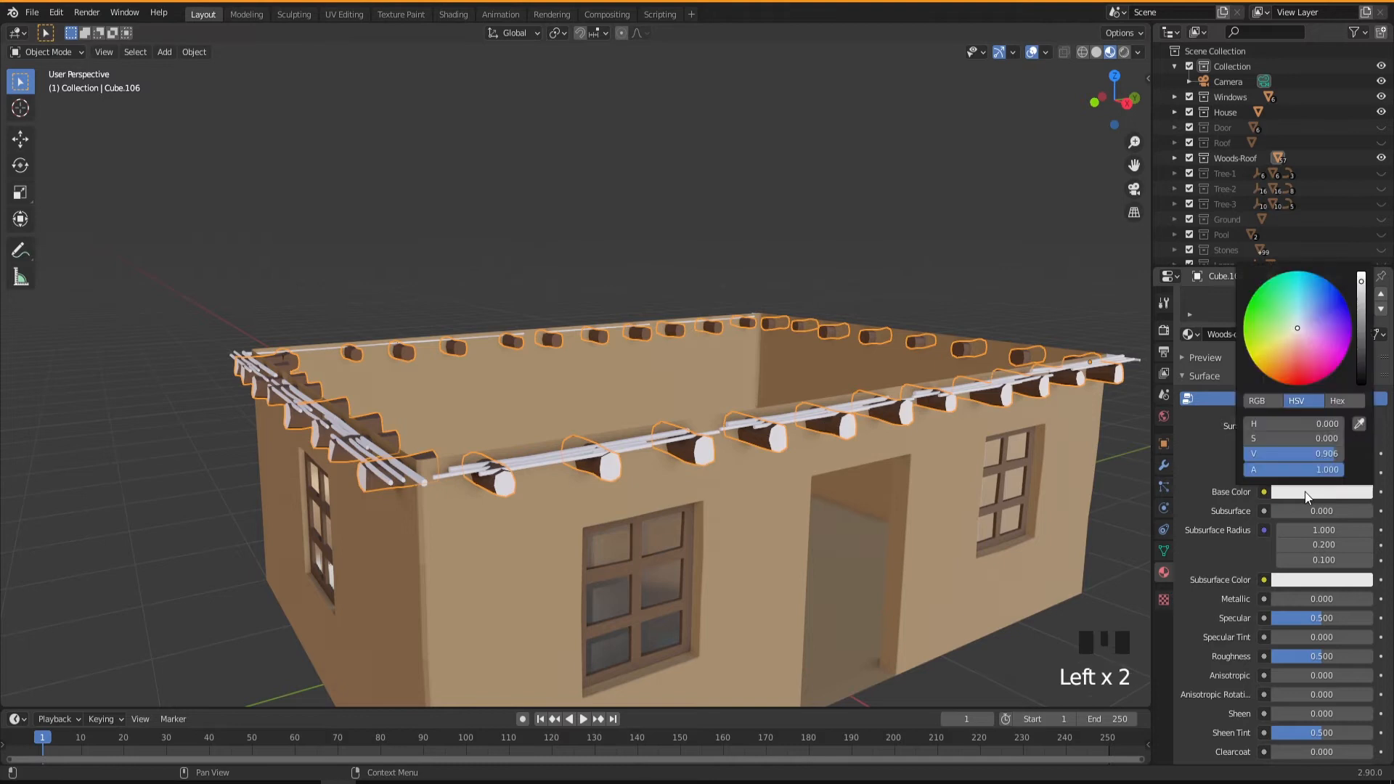
click(1280, 354)
drag(1363, 323, 1361, 317)
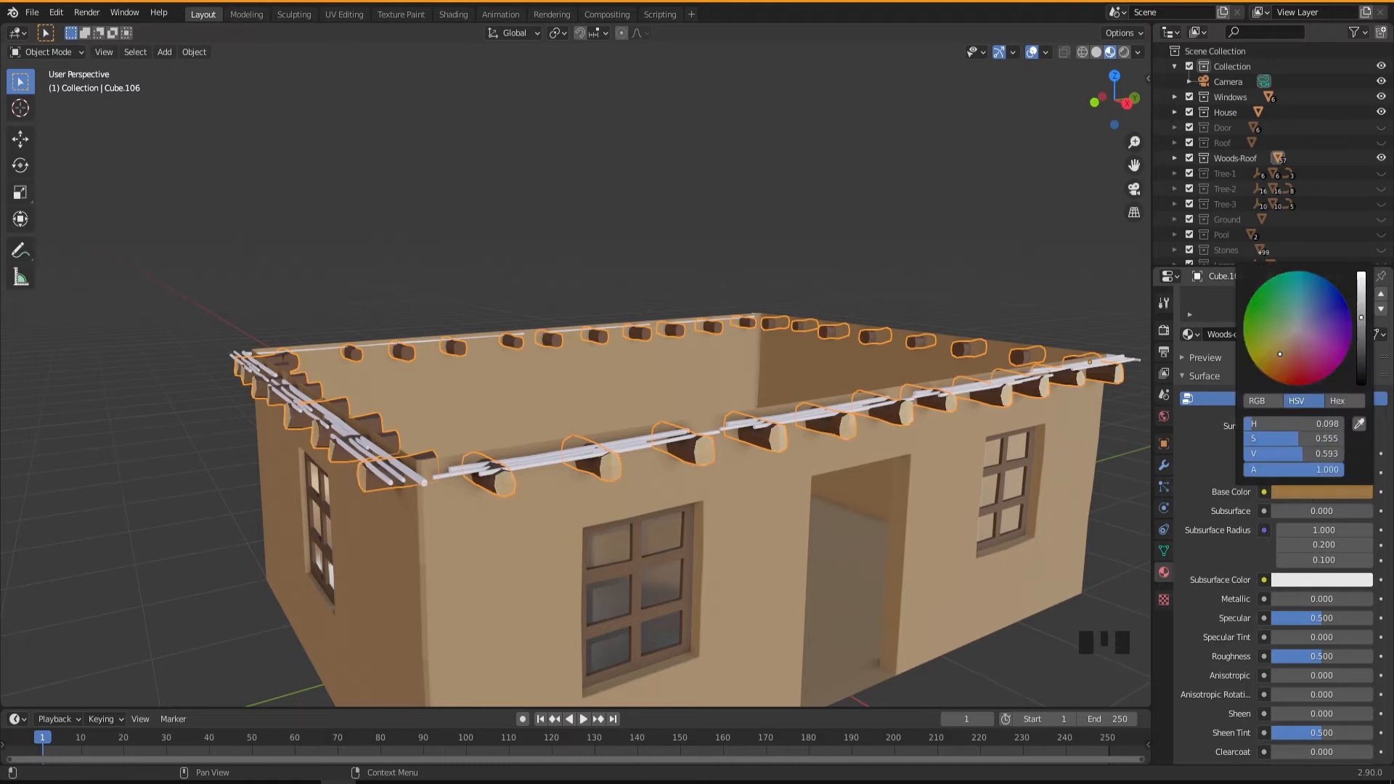
Step: Examine the colored beam ends along the walls from several angles, both close up and from farther away
middle_drag(512, 598, 587, 547)
scroll(730, 477, up, 5)
scroll(729, 482, down, 5)
middle_drag(726, 469, 675, 454)
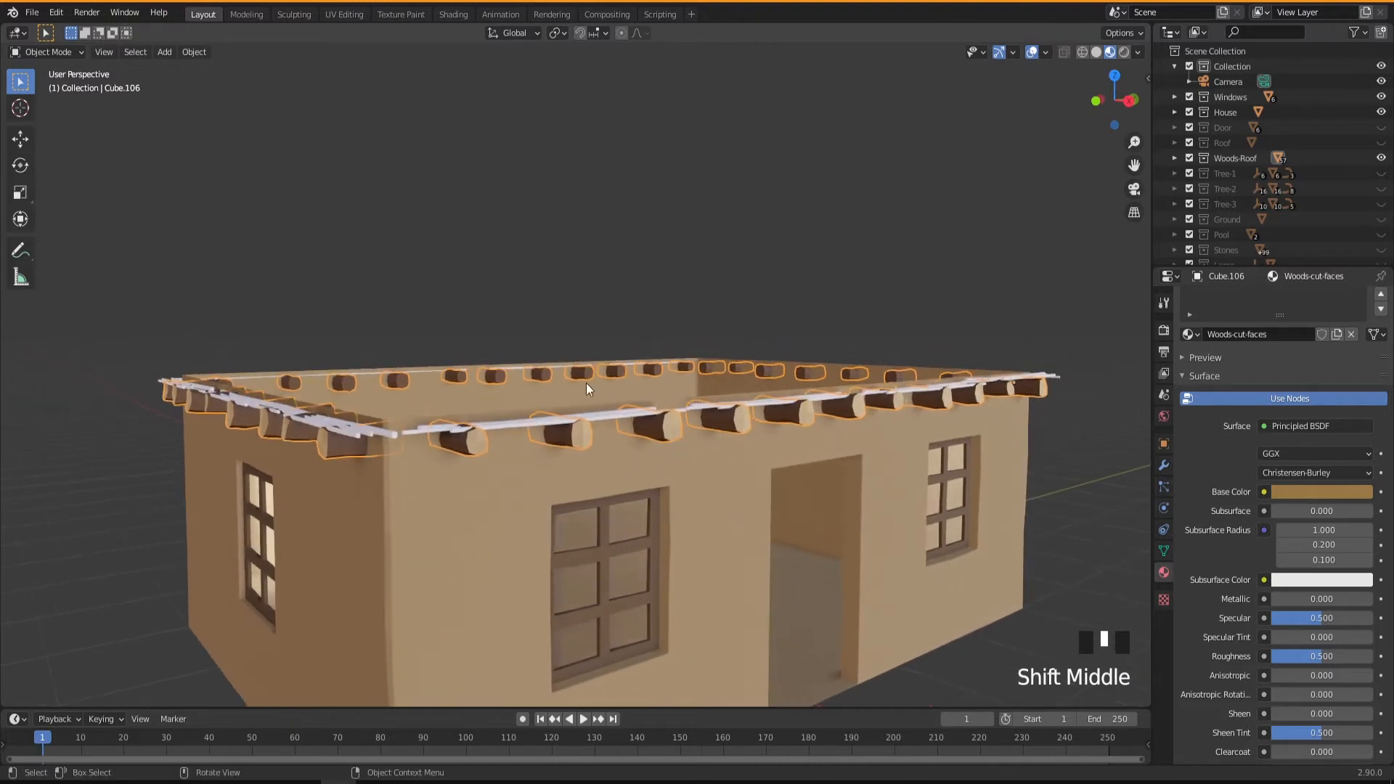
middle_drag(556, 489, 710, 479)
scroll(704, 485, up, 3)
click(611, 507)
mouse_move(611, 507)
middle_down()
mouse_move(546, 512)
mouse_move(622, 520)
mouse_move(599, 534)
mouse_move(656, 535)
mouse_move(604, 513)
mouse_move(611, 524)
middle_up()
scroll(588, 512, down, 2)
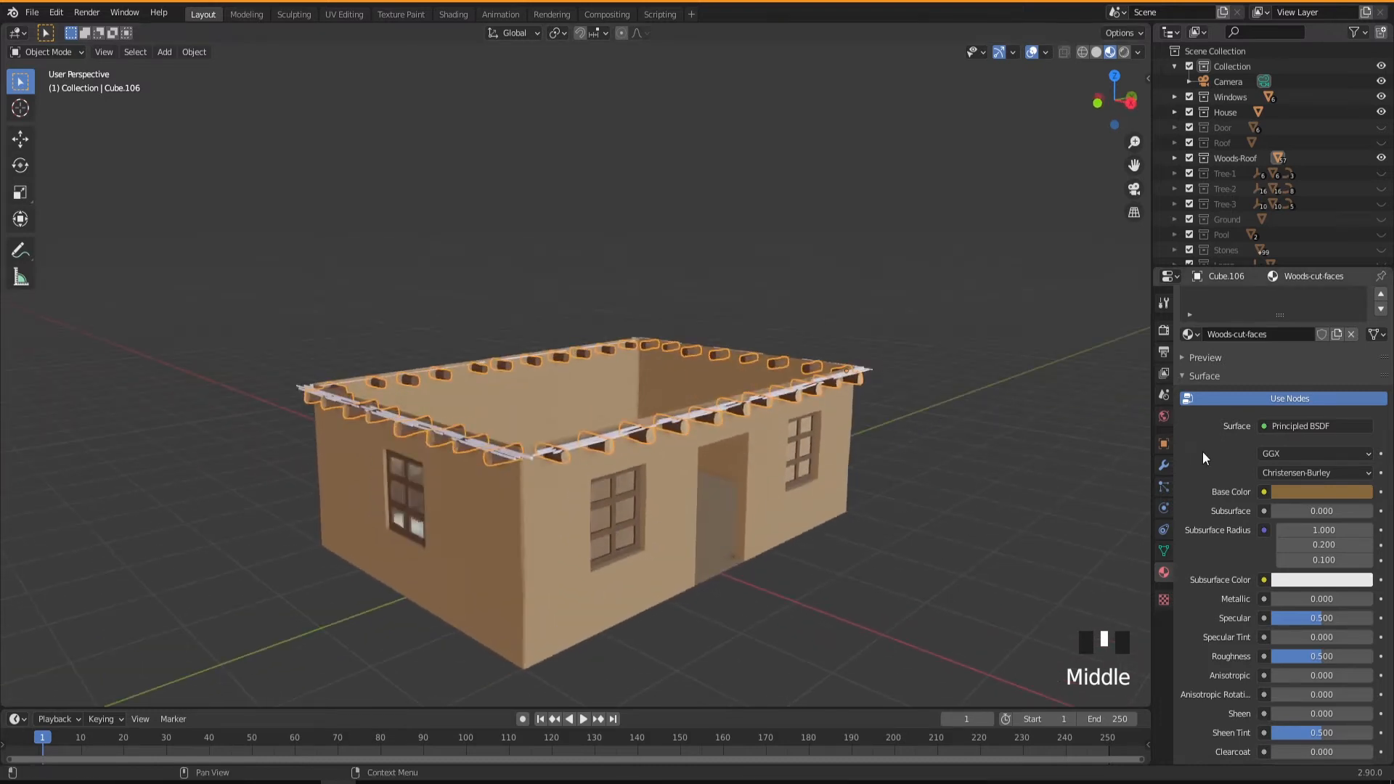
scroll(1204, 472, up, 3)
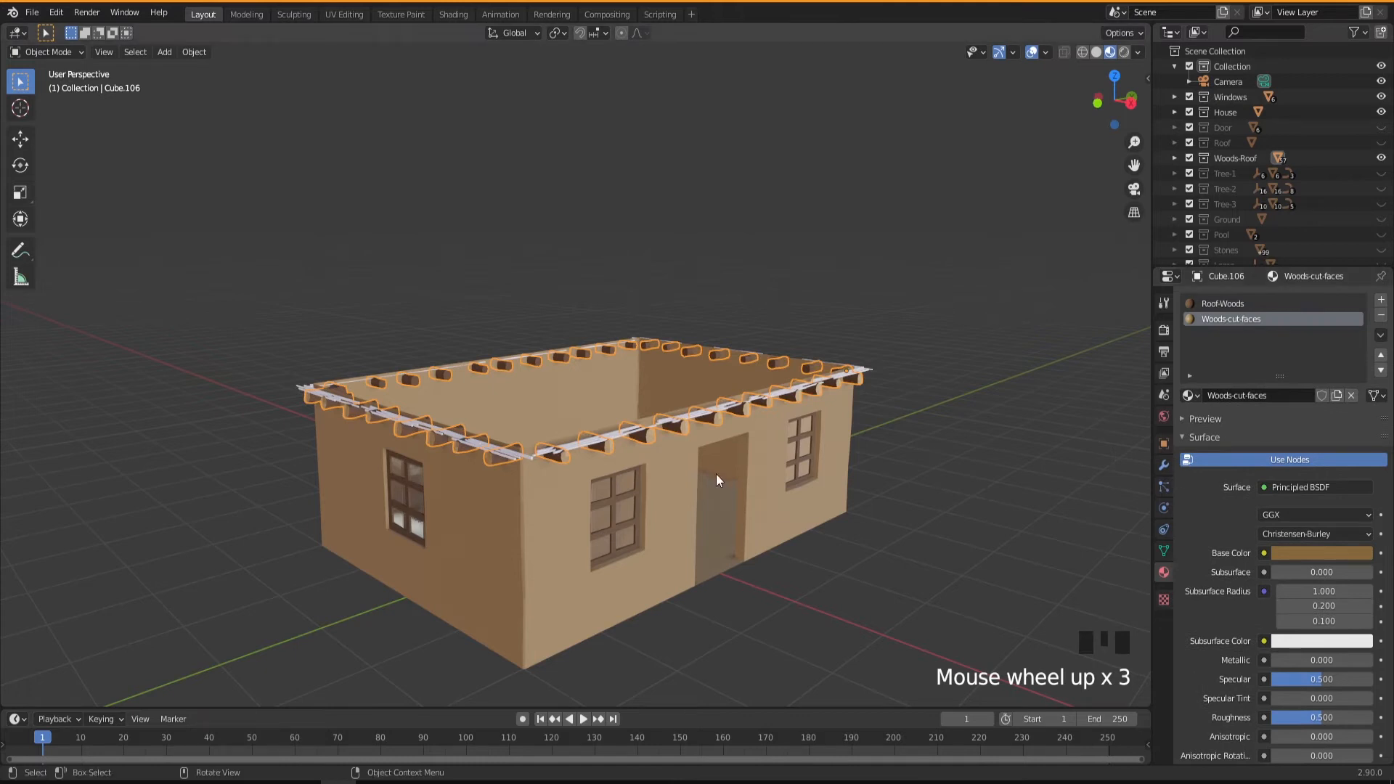
Step: Deselect the beams, show the Door and Roof collections, and hide the Woods-Roof collection
click(1019, 340)
middle_drag(672, 450, 663, 445)
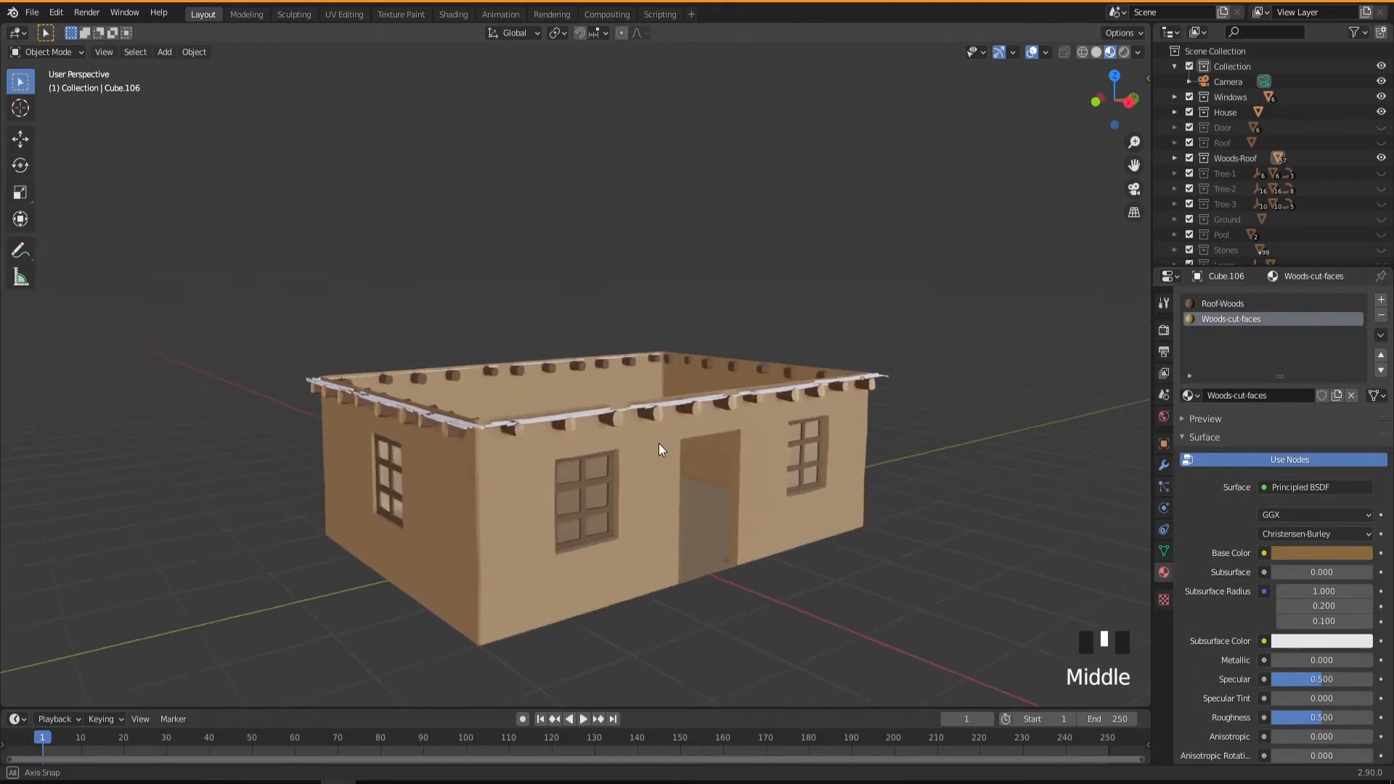
click(1381, 127)
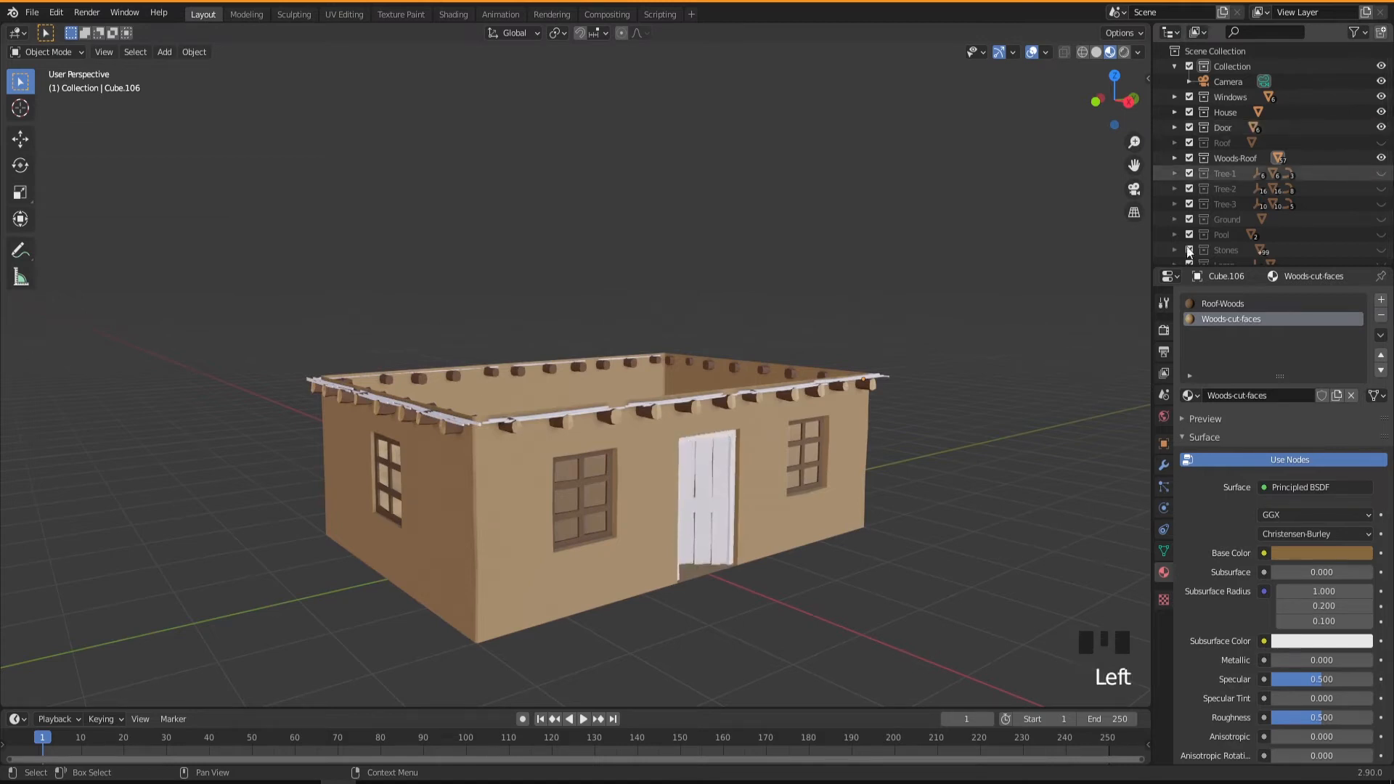
click(1381, 156)
click(1381, 143)
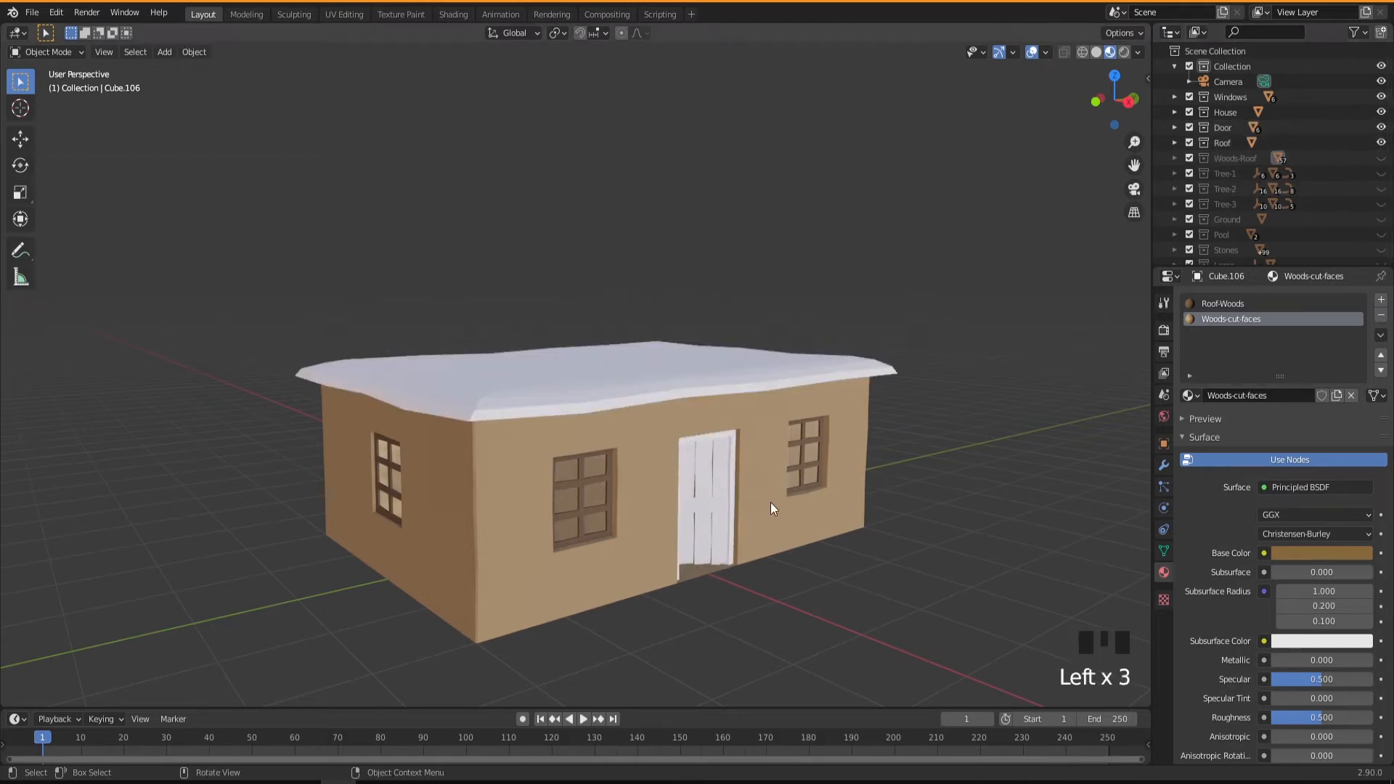
Step: Select the roof slab and give it a new material named Roof
middle_click(743, 504)
click(649, 385)
middle_drag(657, 405, 749, 476)
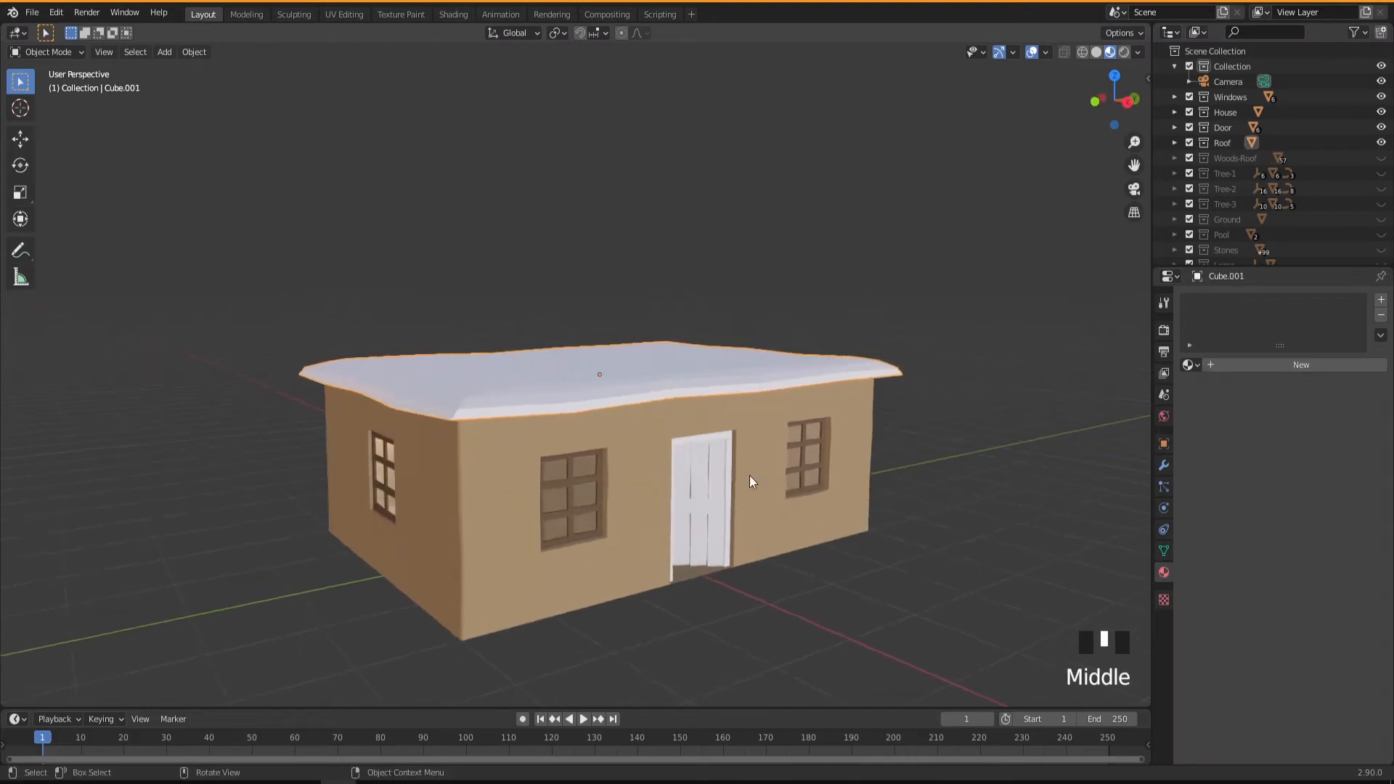
click(1298, 366)
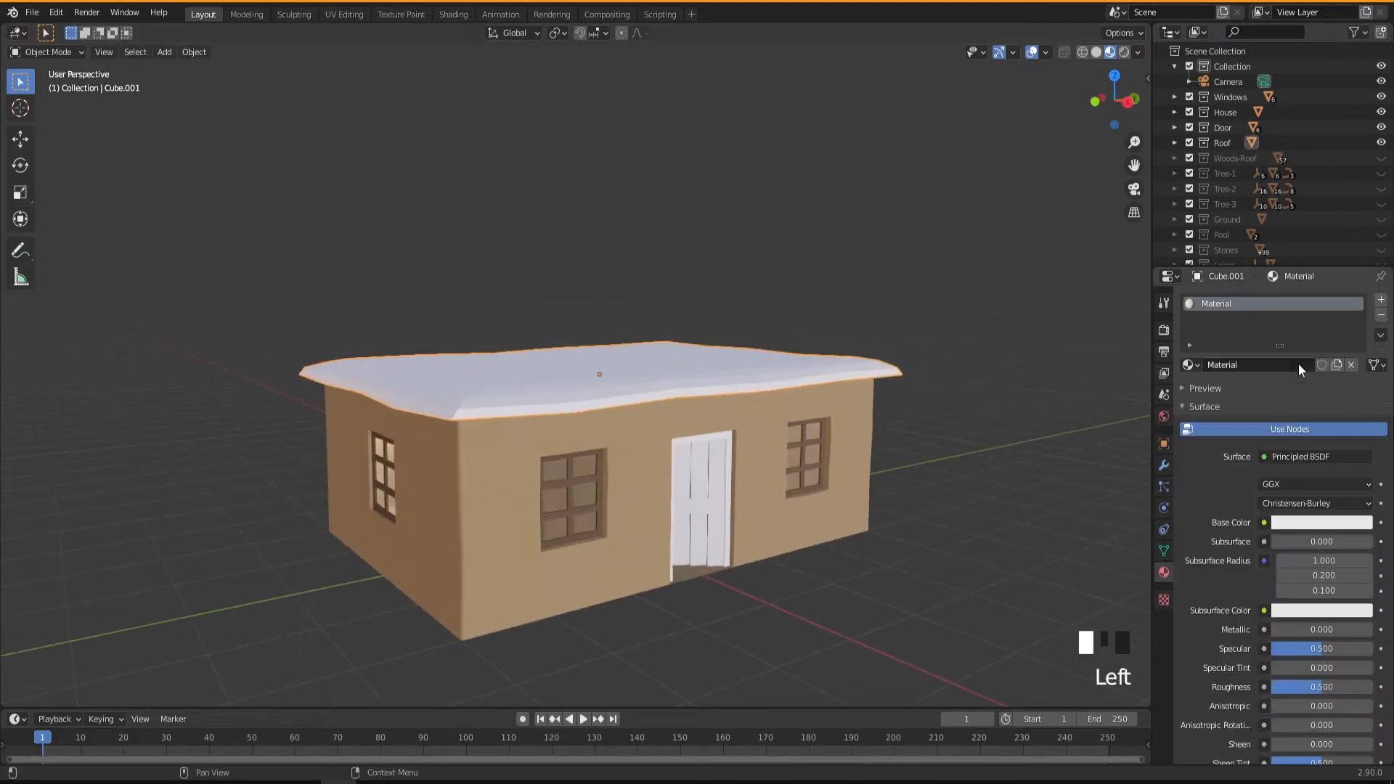
double_click(1222, 305)
text(Roo)
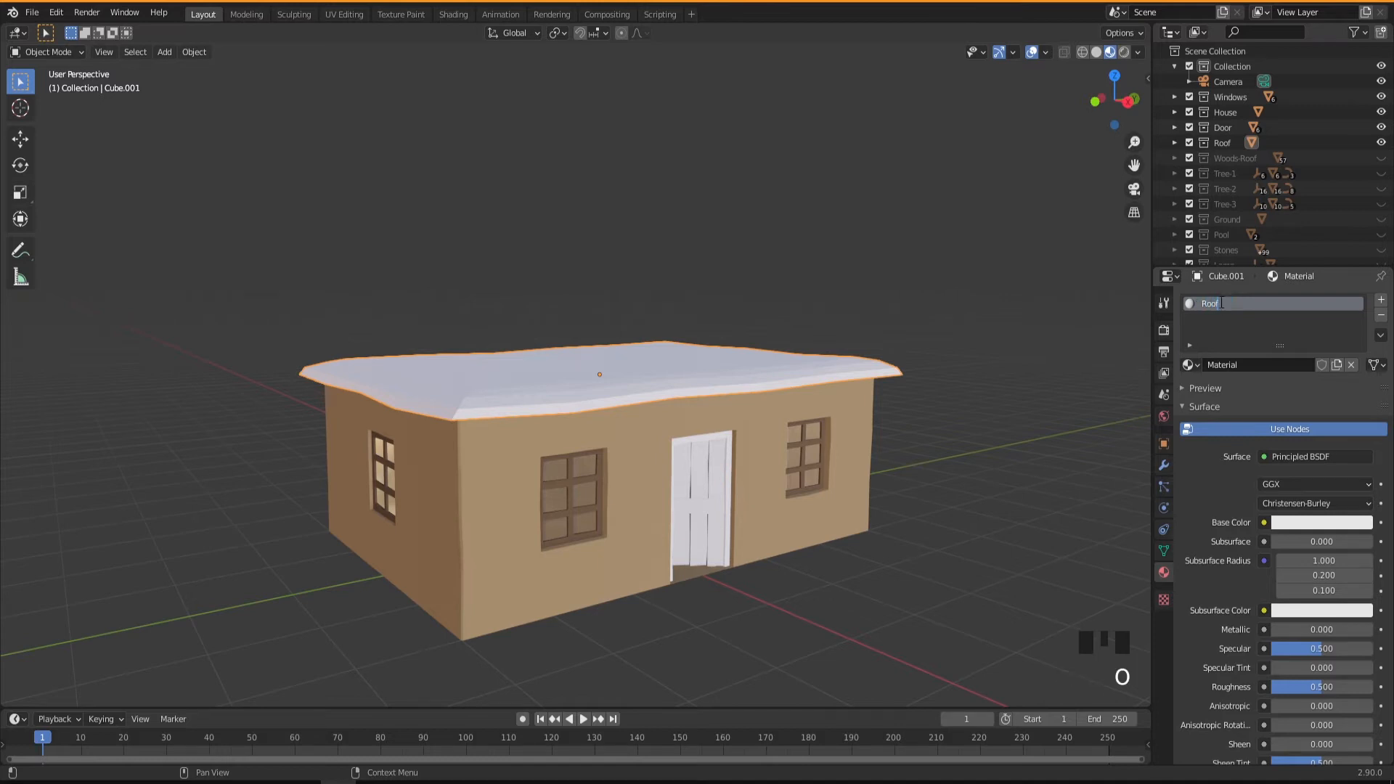
key(Return)
Step: Set the Roof material's base color to a straw brown with hue 0.114, saturation 0.529 and value 0.653
scroll(1240, 578, down, 2)
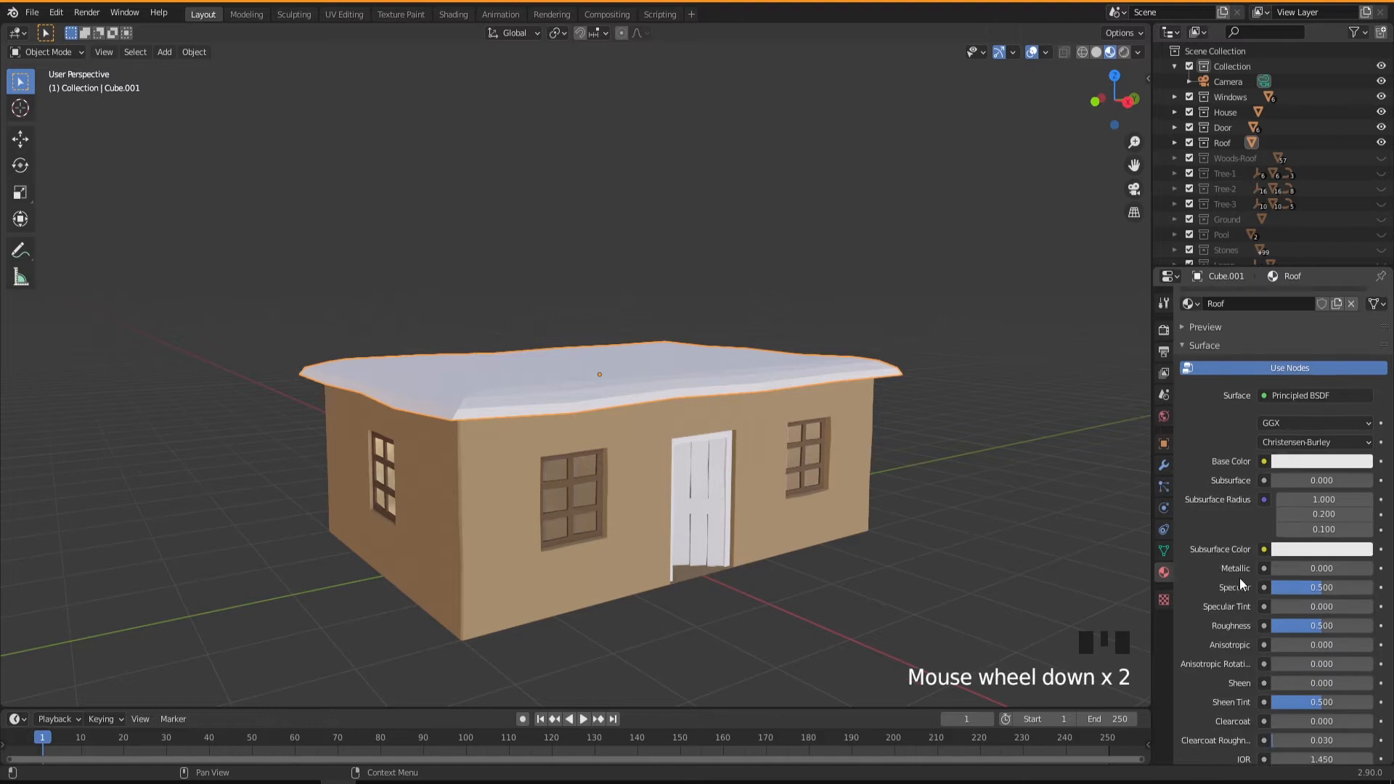
click(1295, 460)
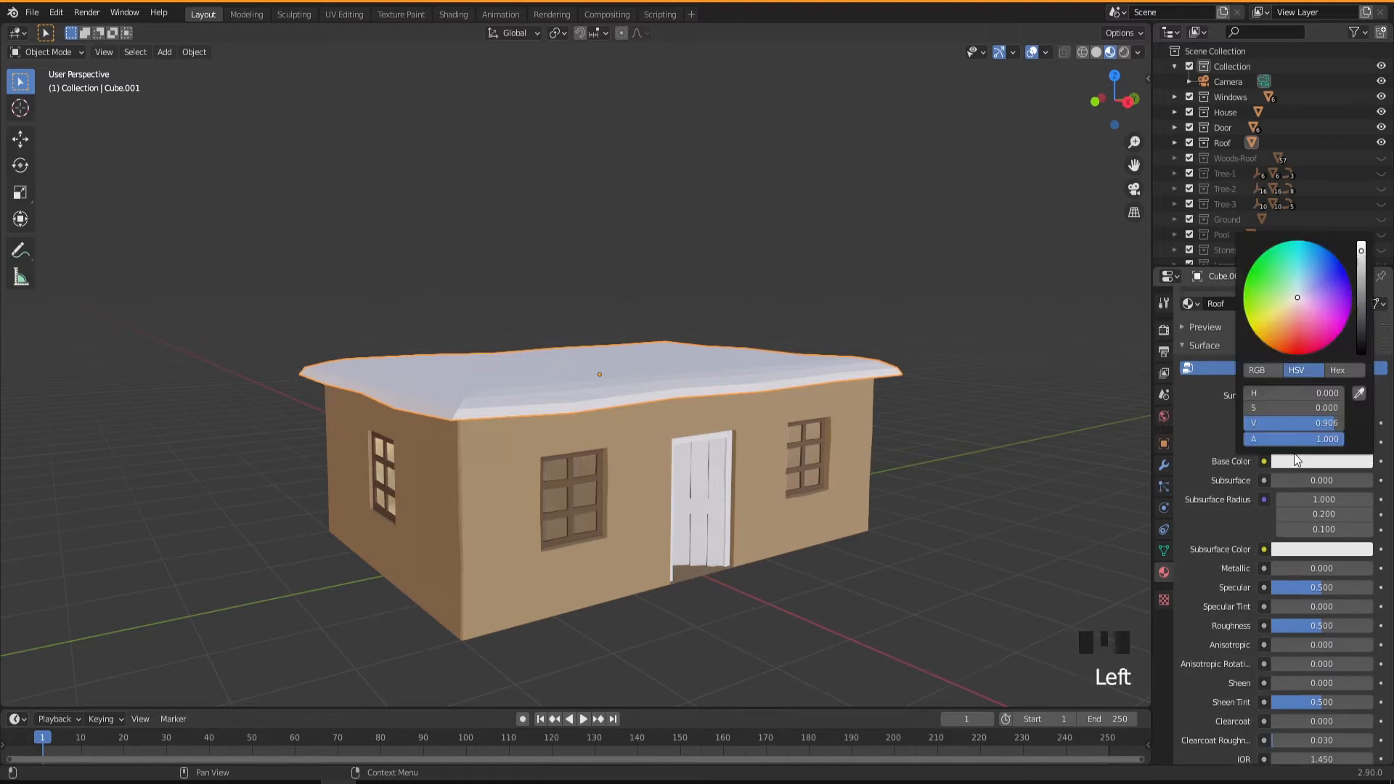
click(1275, 324)
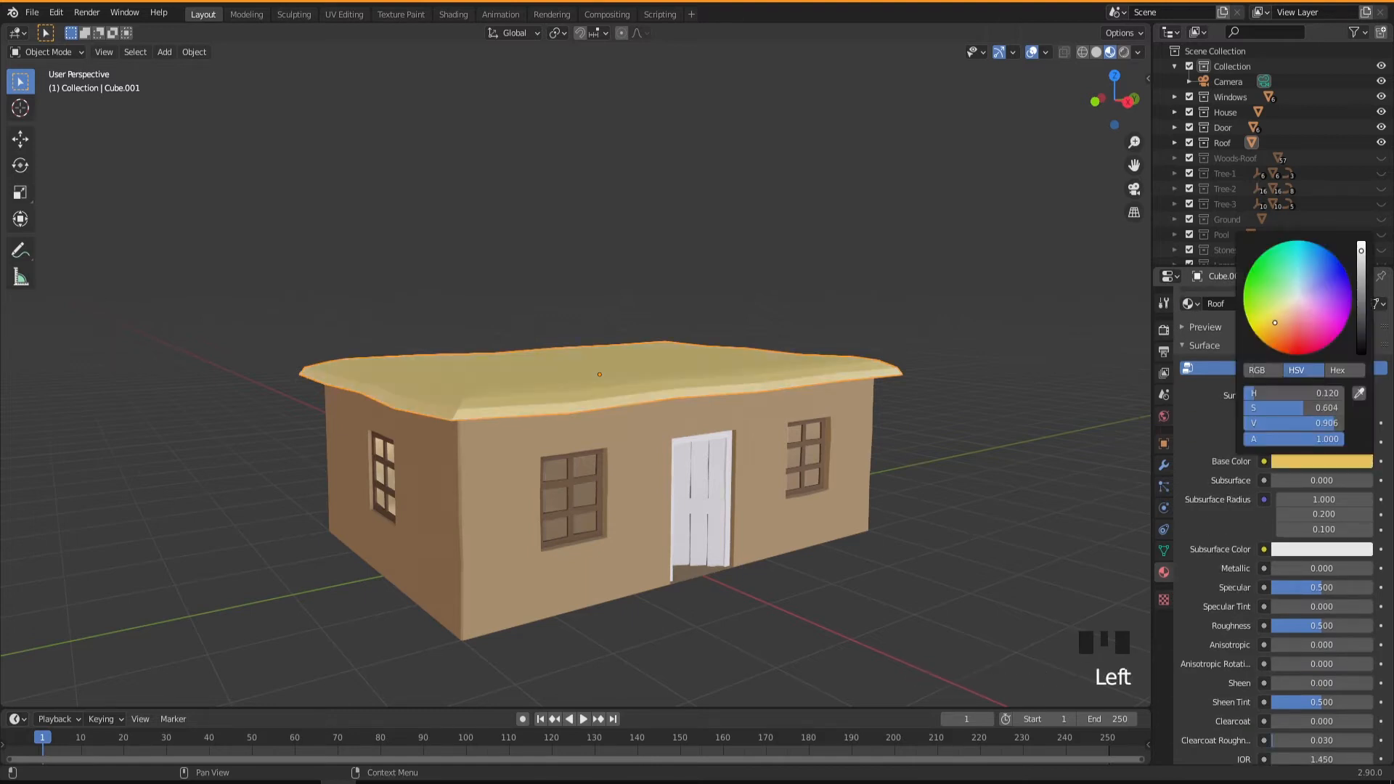
drag(1274, 323, 1280, 320)
drag(1360, 289, 1360, 295)
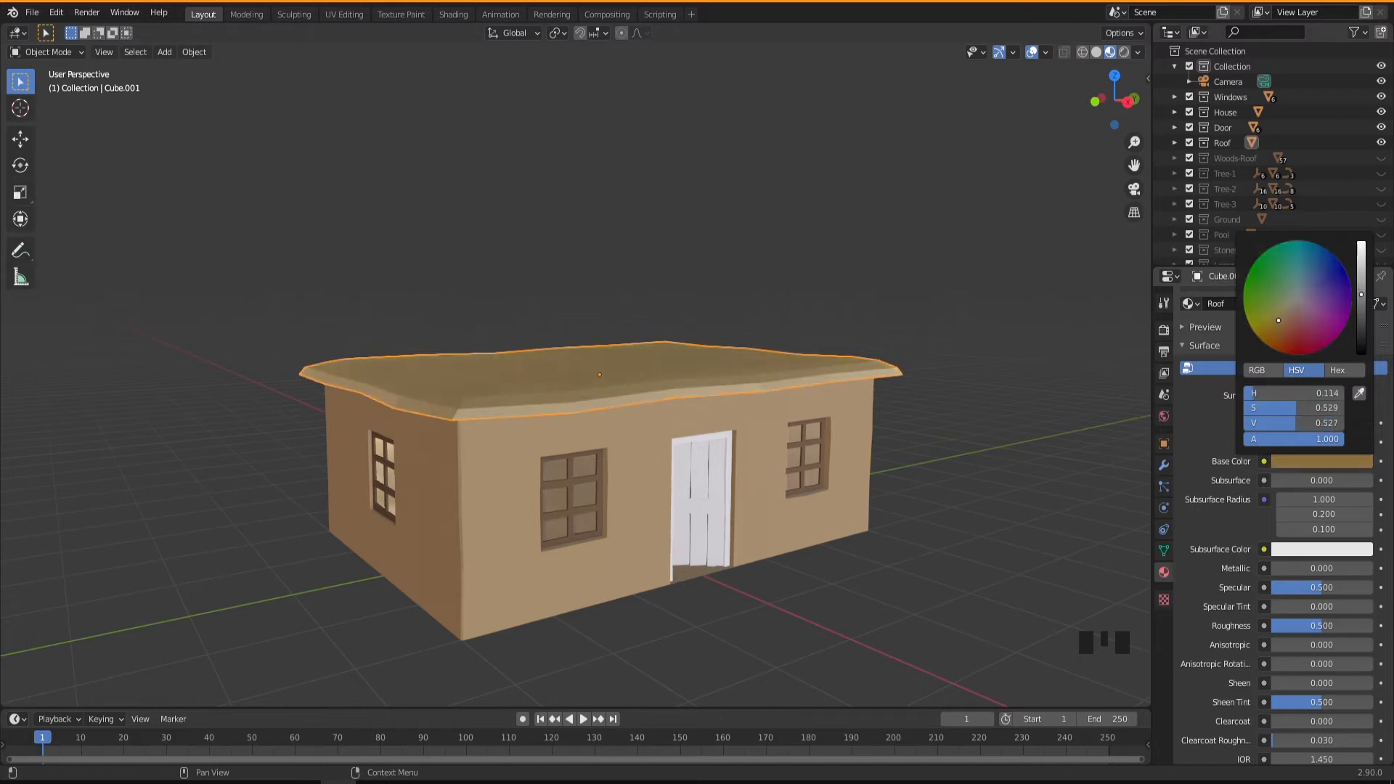
middle_drag(628, 567, 620, 524)
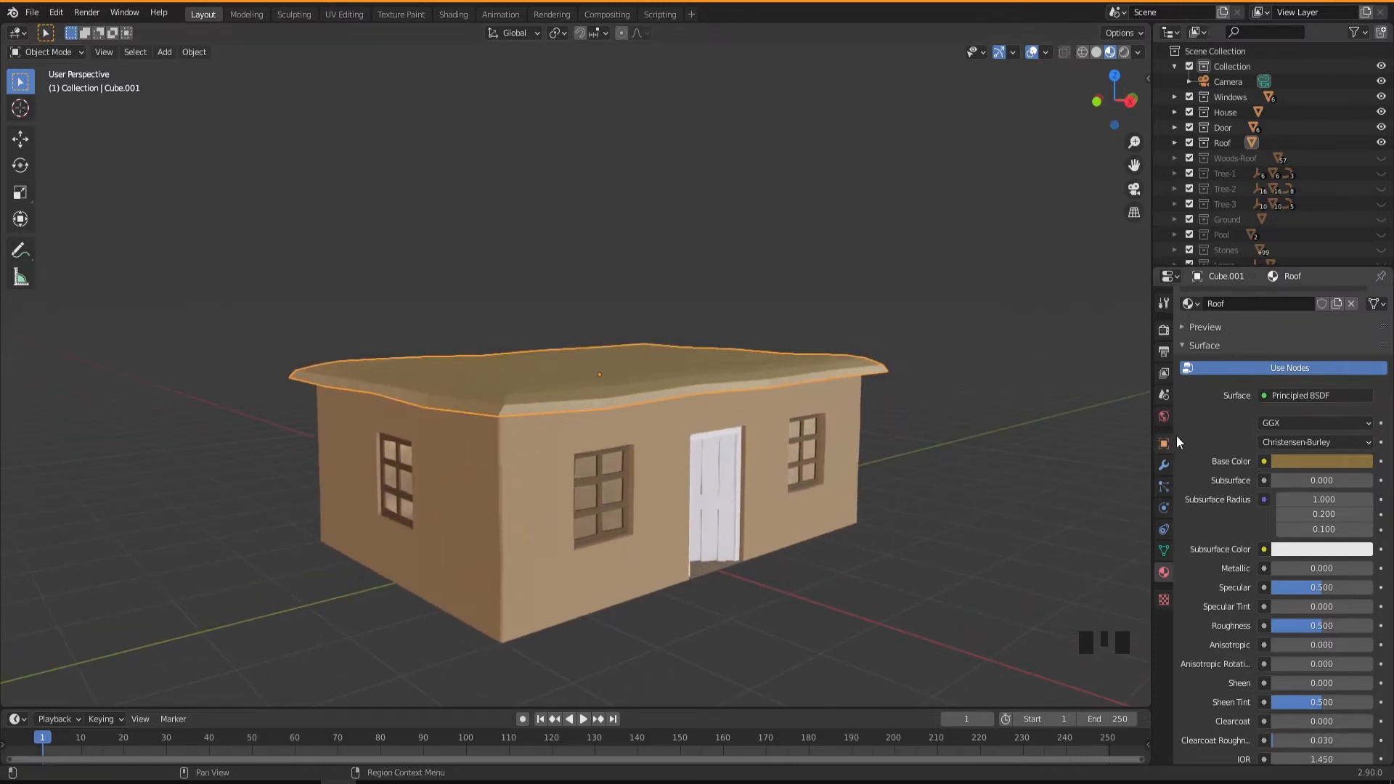
click(1313, 463)
drag(1365, 307, 1363, 280)
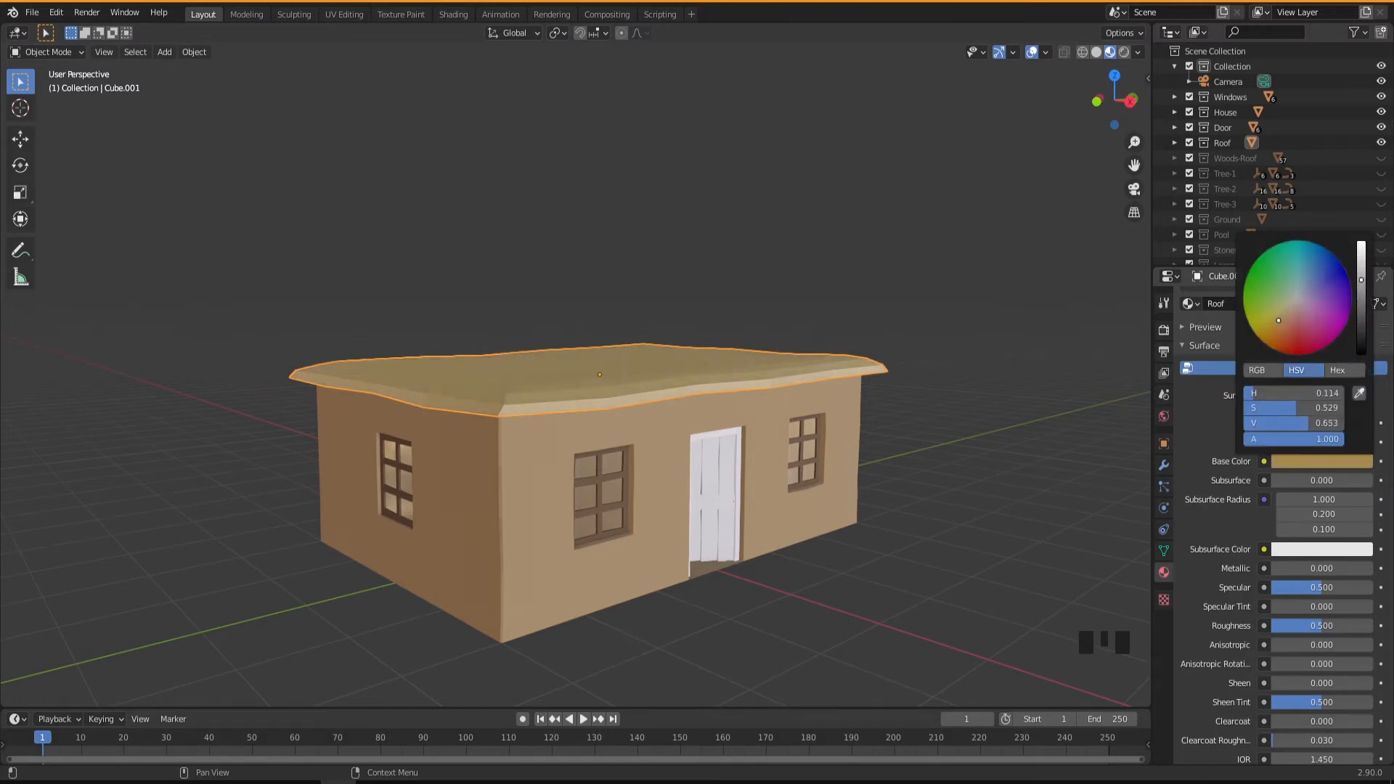
Step: Assign the existing Windows Frame material to the door frame
mouse_move(675, 613)
middle_down()
mouse_move(752, 612)
mouse_move(646, 618)
mouse_move(675, 607)
middle_up()
scroll(648, 618, up, 3)
click(554, 466)
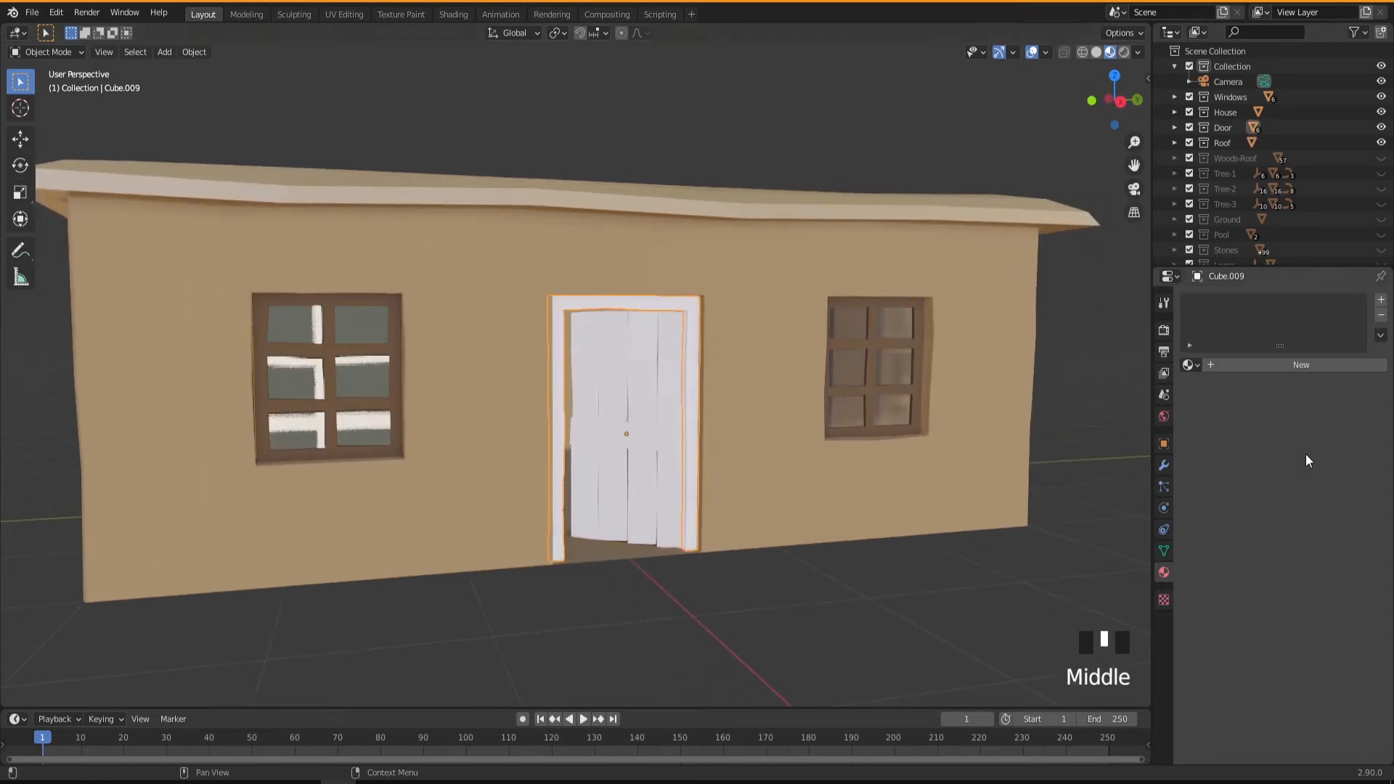
click(1191, 364)
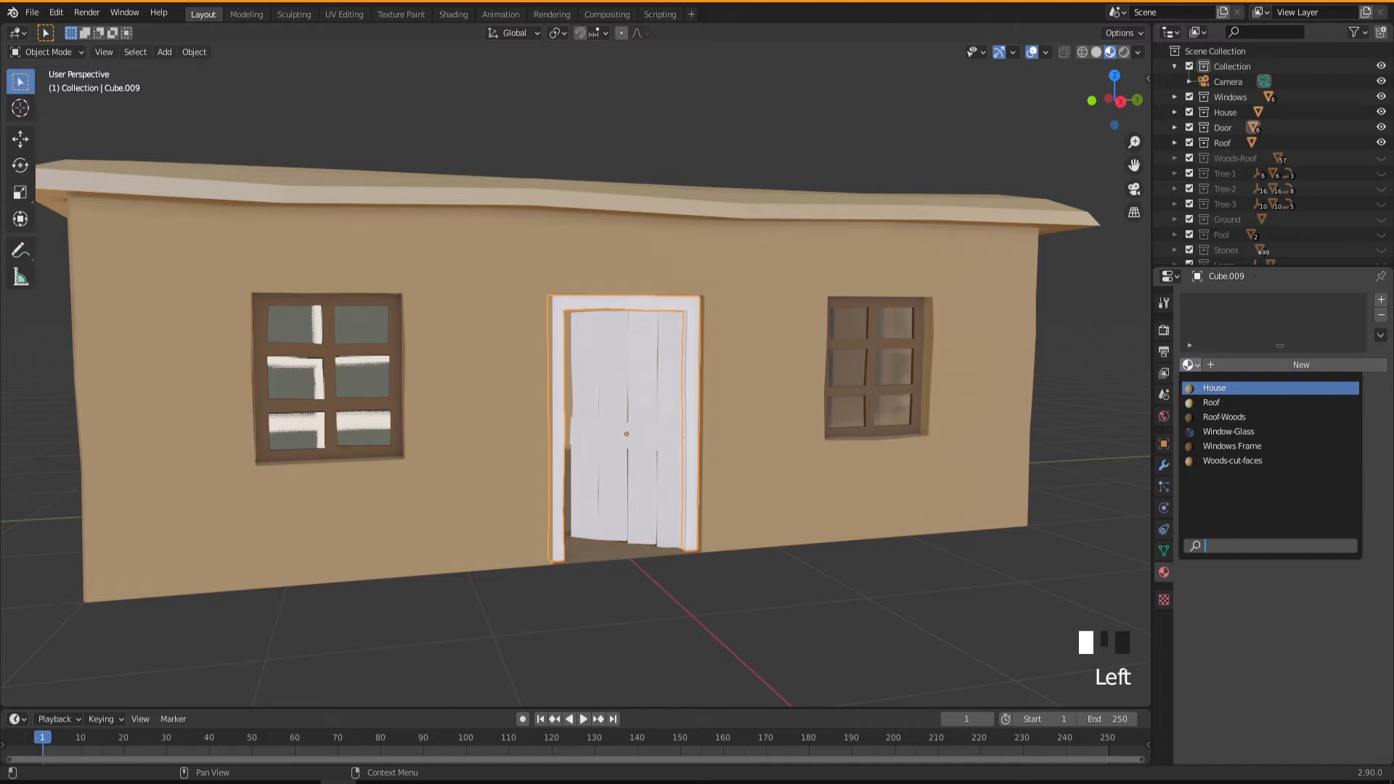
click(1222, 446)
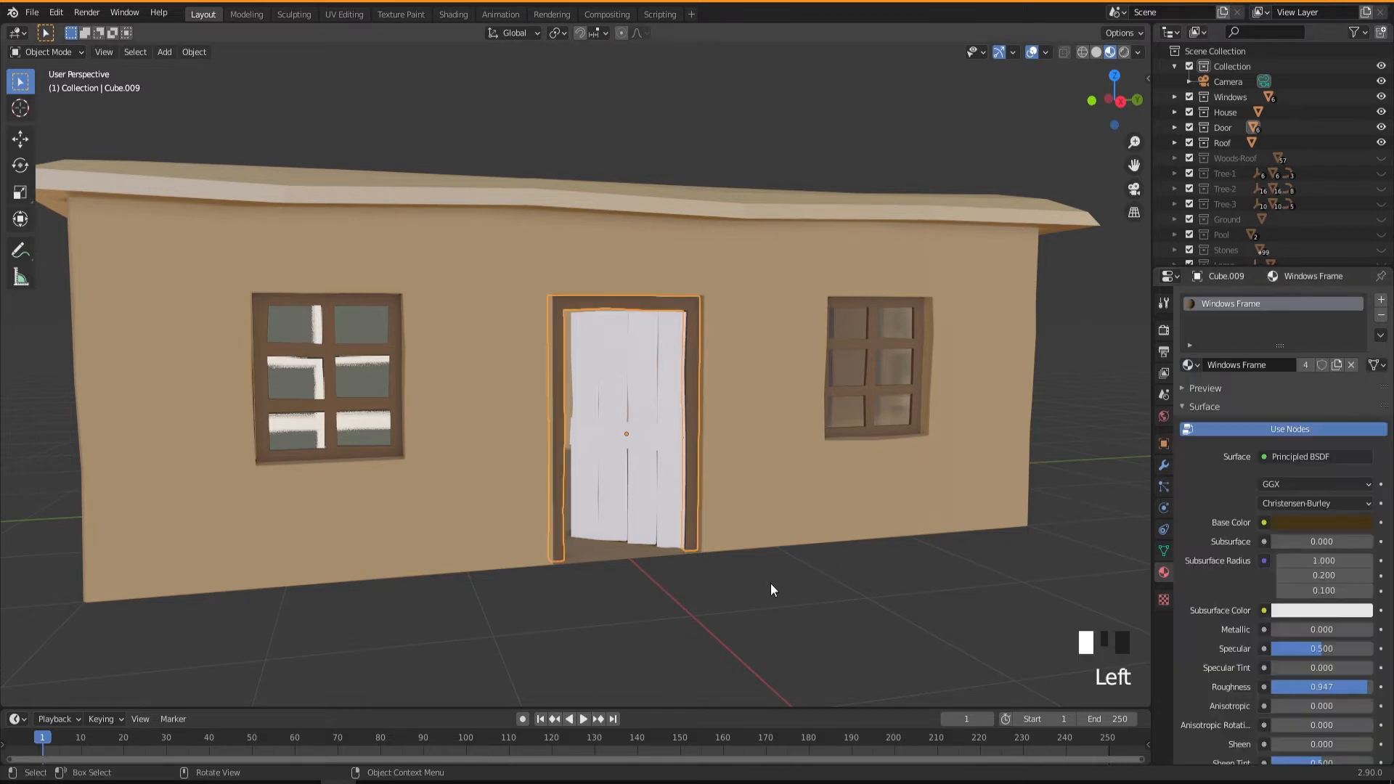
Step: Select the rightmost door plank and give it a new material named Brown-Light
middle_drag(510, 508, 538, 545)
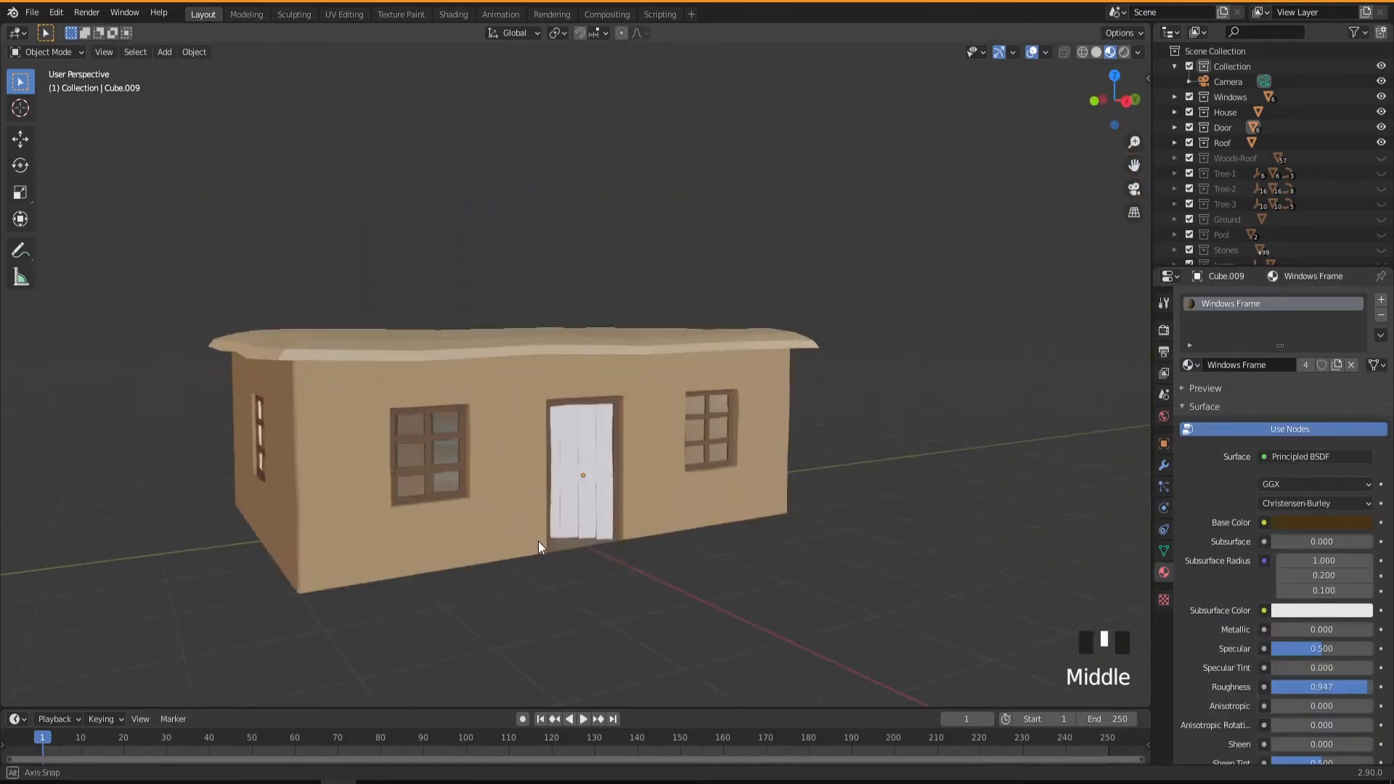
scroll(618, 520, up, 4)
middle_drag(619, 520, 651, 549)
click(630, 505)
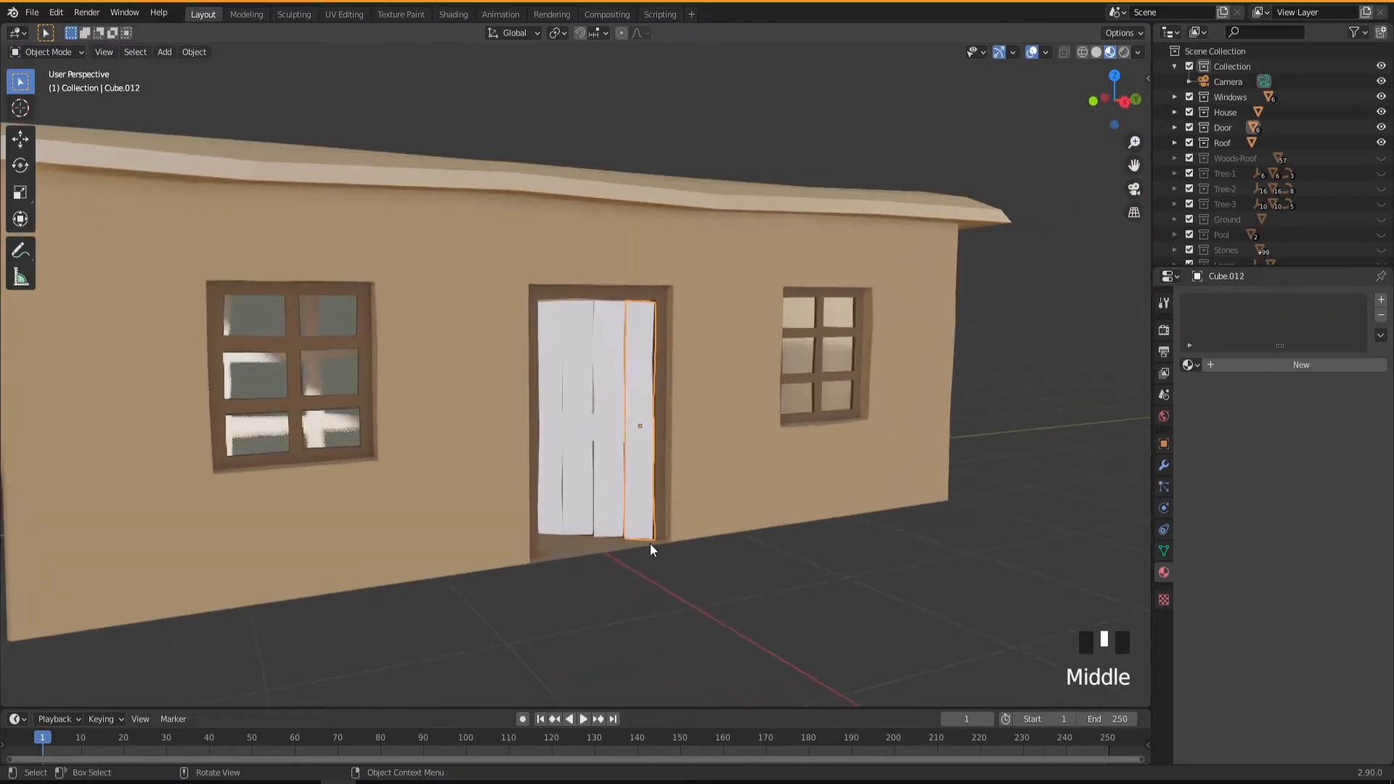
mouse_move(628, 456)
middle_down()
mouse_move(625, 477)
mouse_move(598, 478)
mouse_move(637, 475)
mouse_move(622, 470)
middle_up()
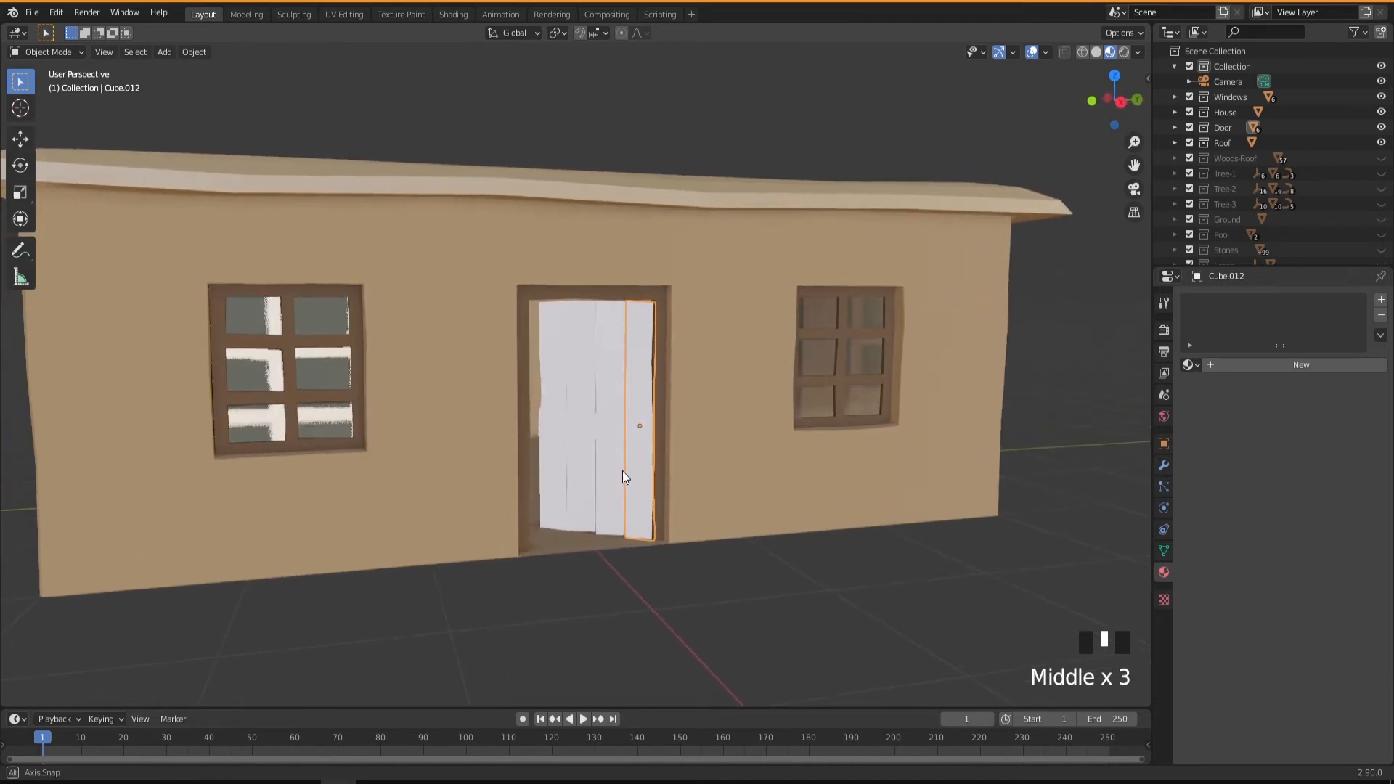
click(1265, 363)
double_click(1225, 306)
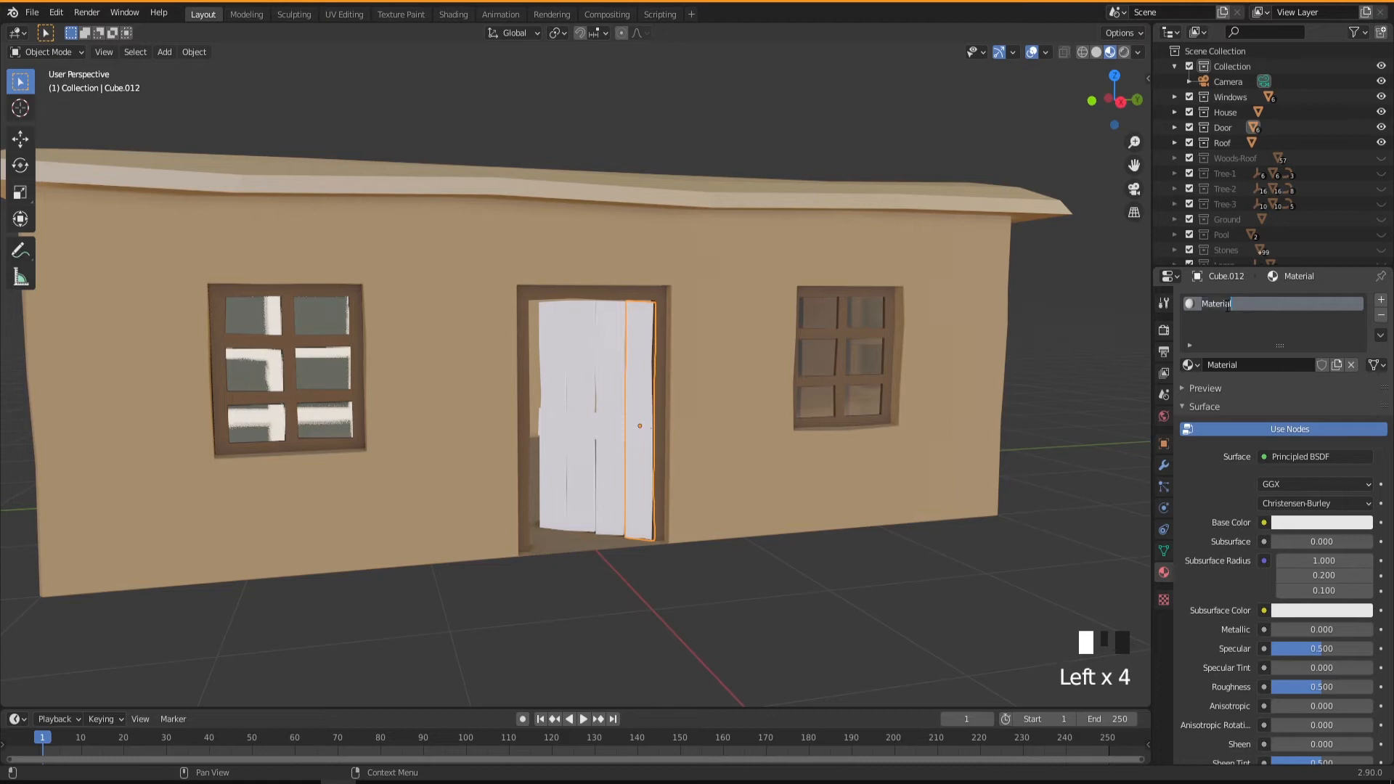
text(Brown)
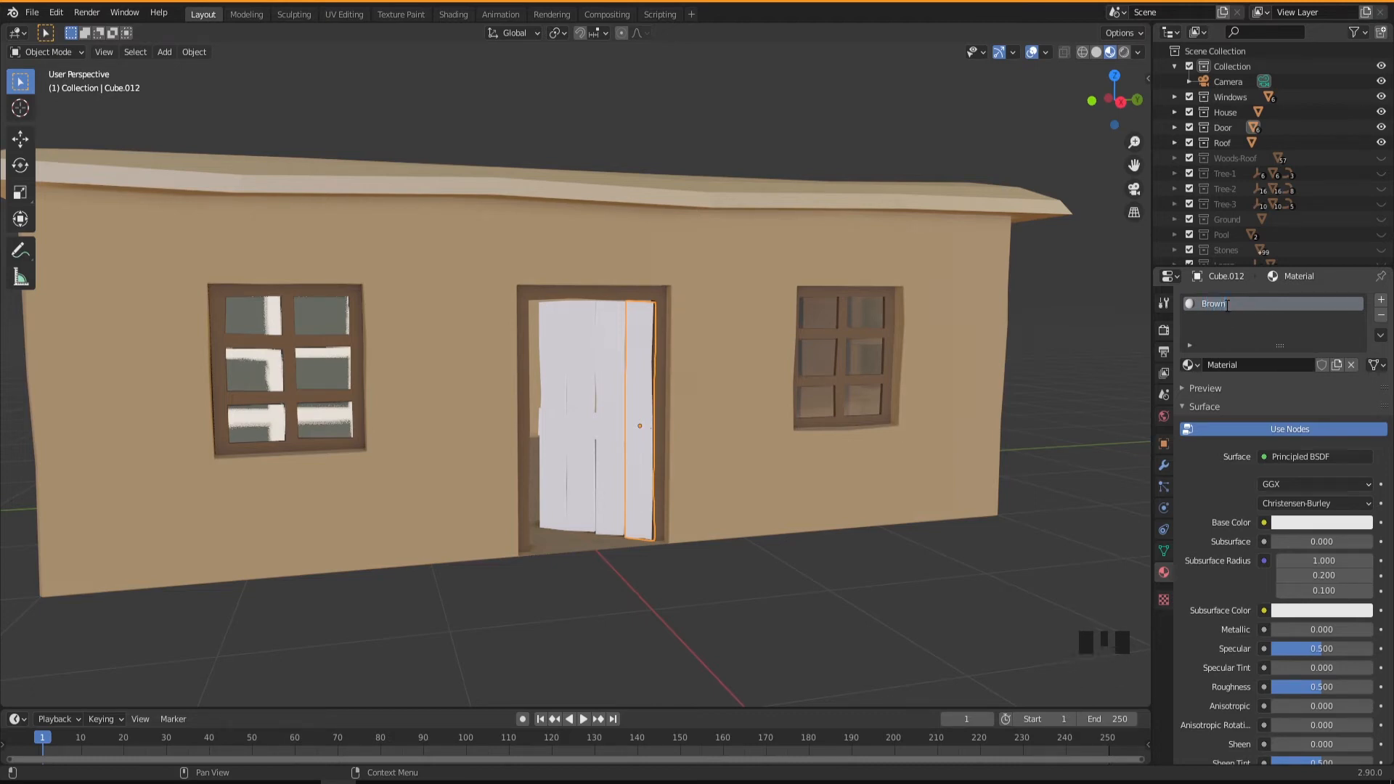
text( Light)
key(Return)
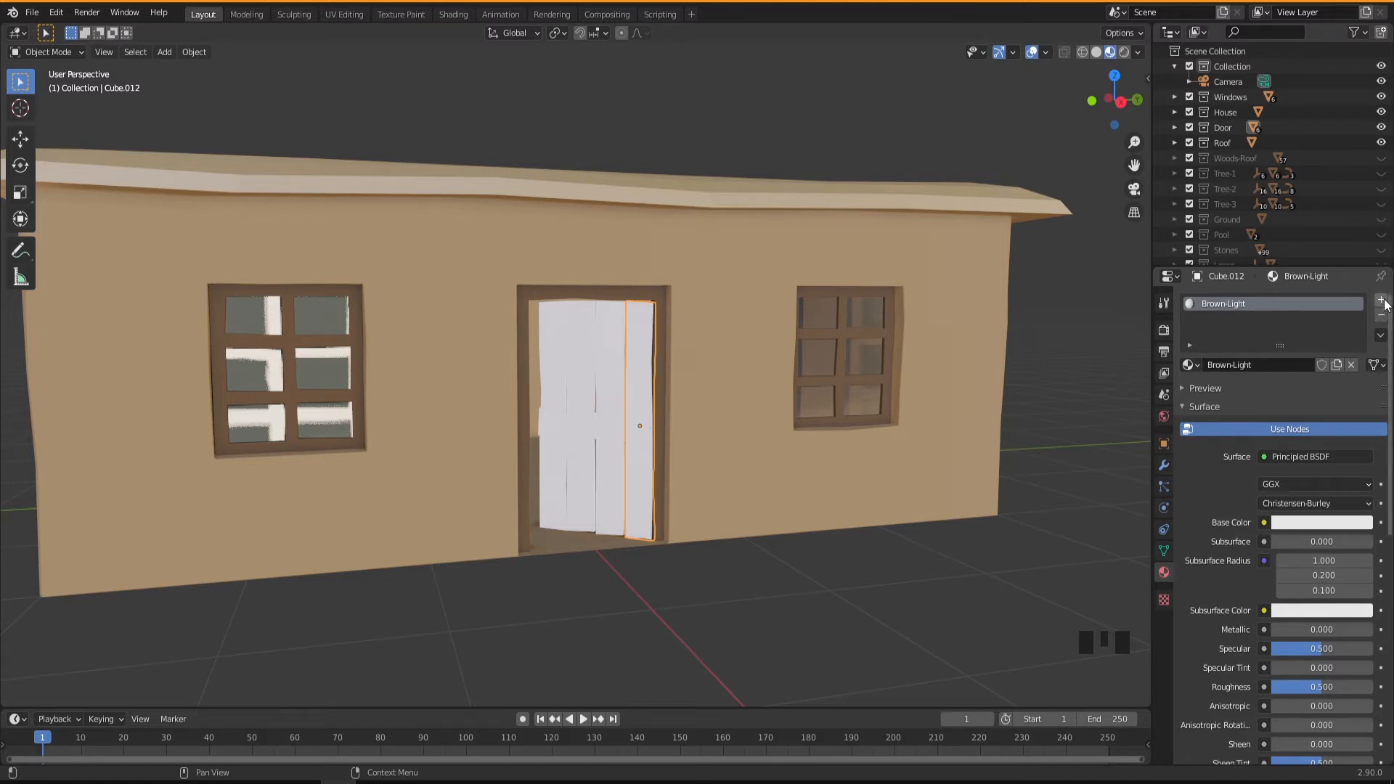
Step: Add a second material slot to the door plank with a new material named Brown-Mid tone
click(1381, 300)
click(1224, 320)
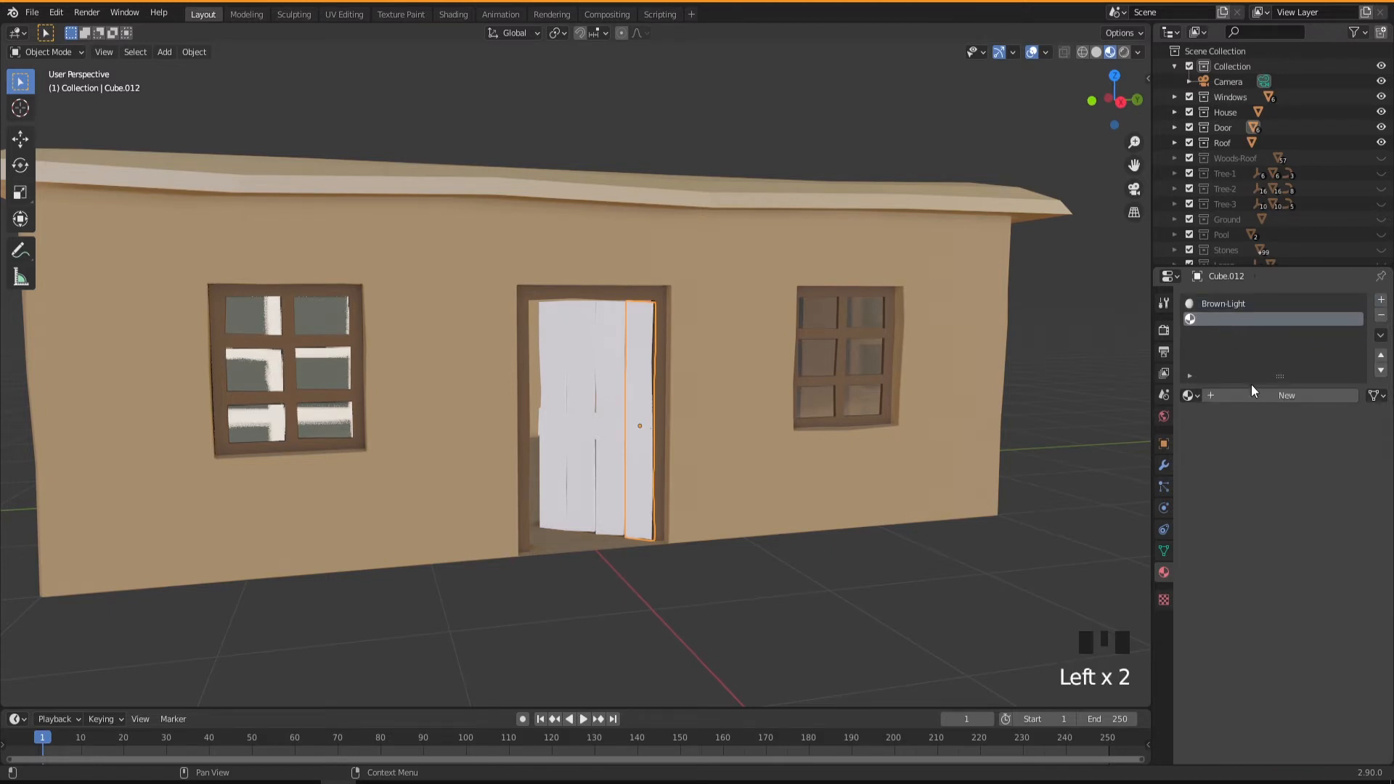
click(1286, 395)
double_click(1222, 319)
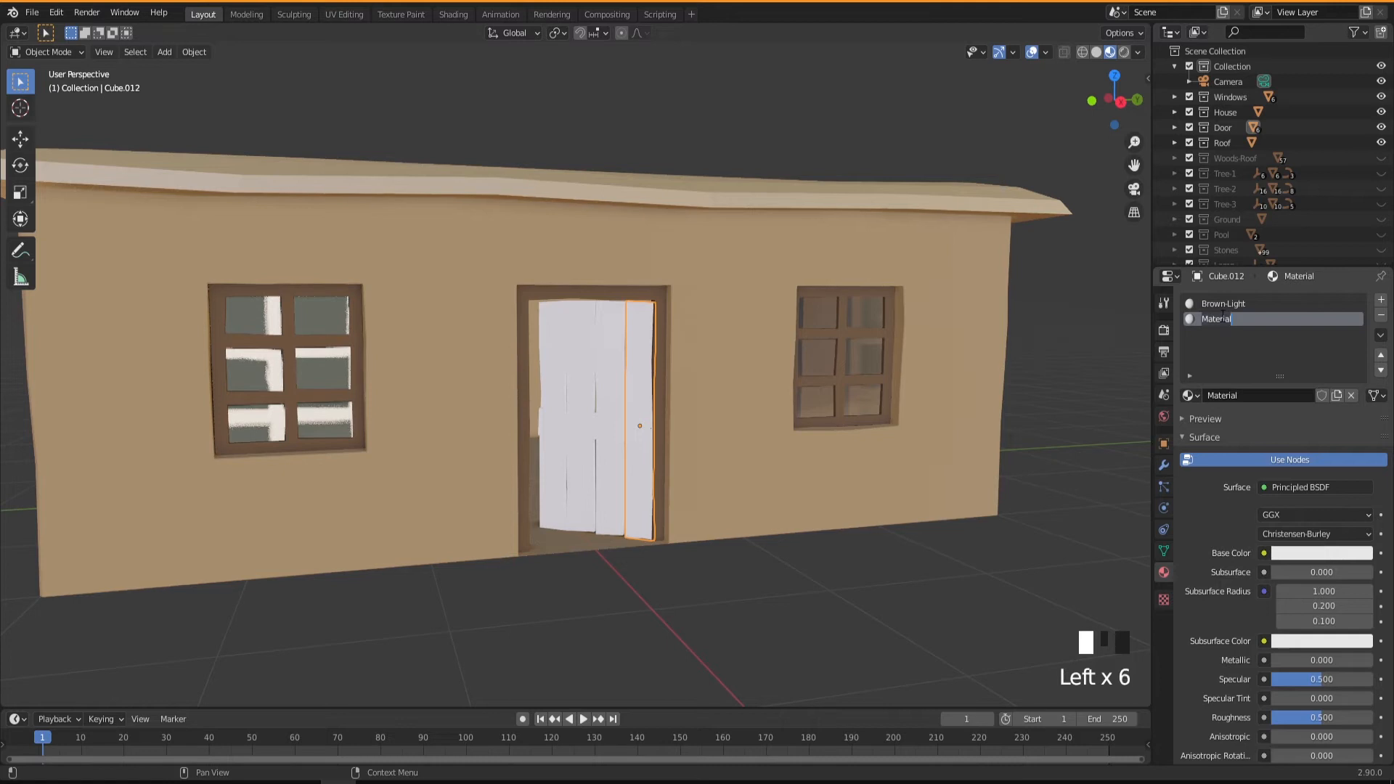
text(Brown)
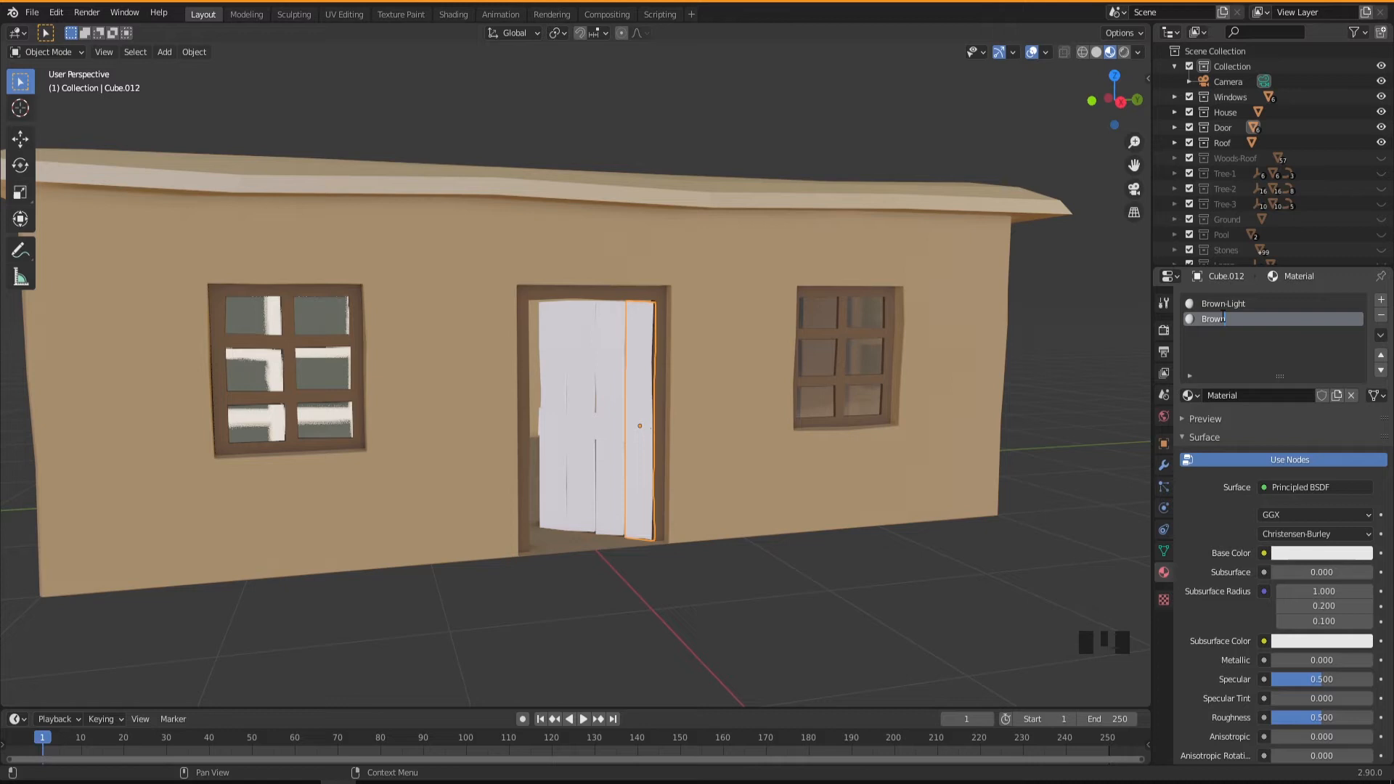
text(-Mid tone)
key(Return)
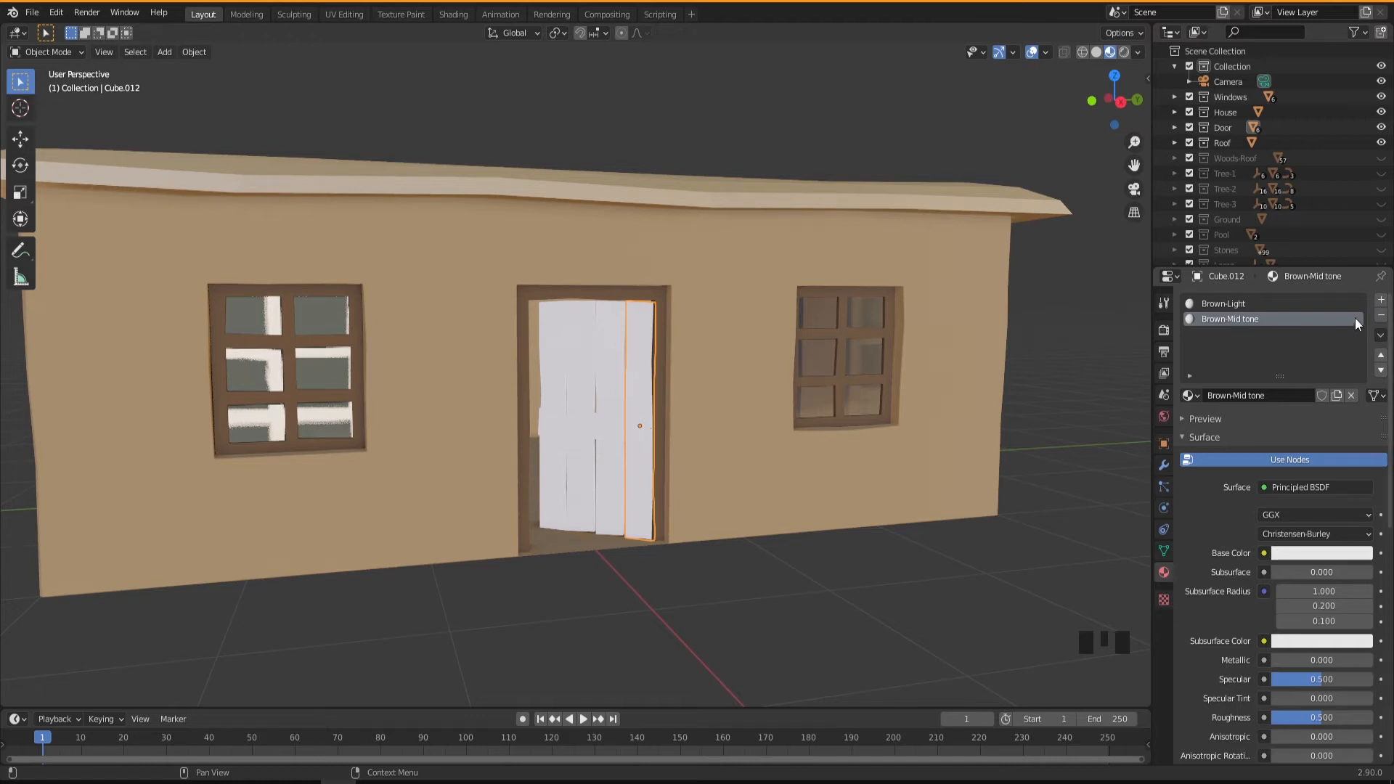
Step: Add a third material slot to the door plank with a new material named Brown-Dark
click(1381, 301)
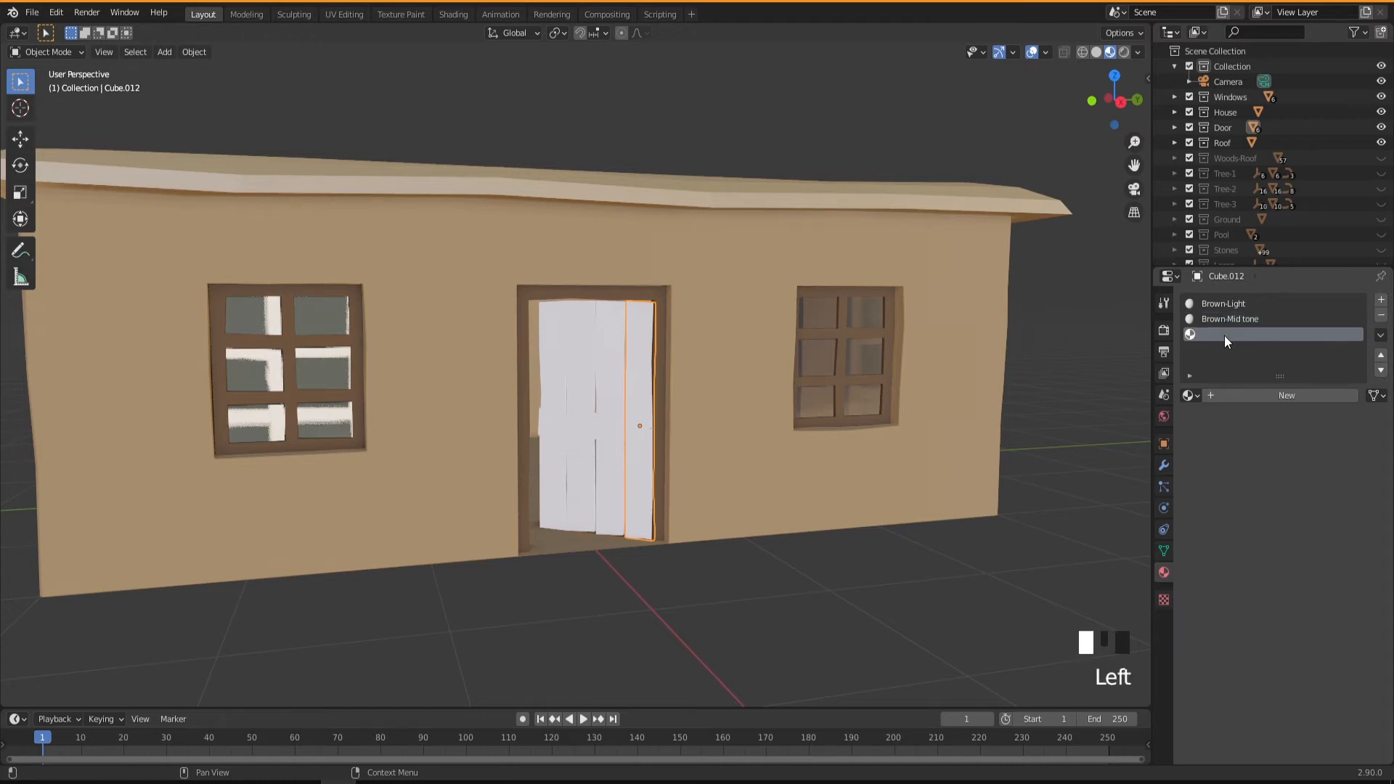
click(1243, 396)
double_click(1229, 335)
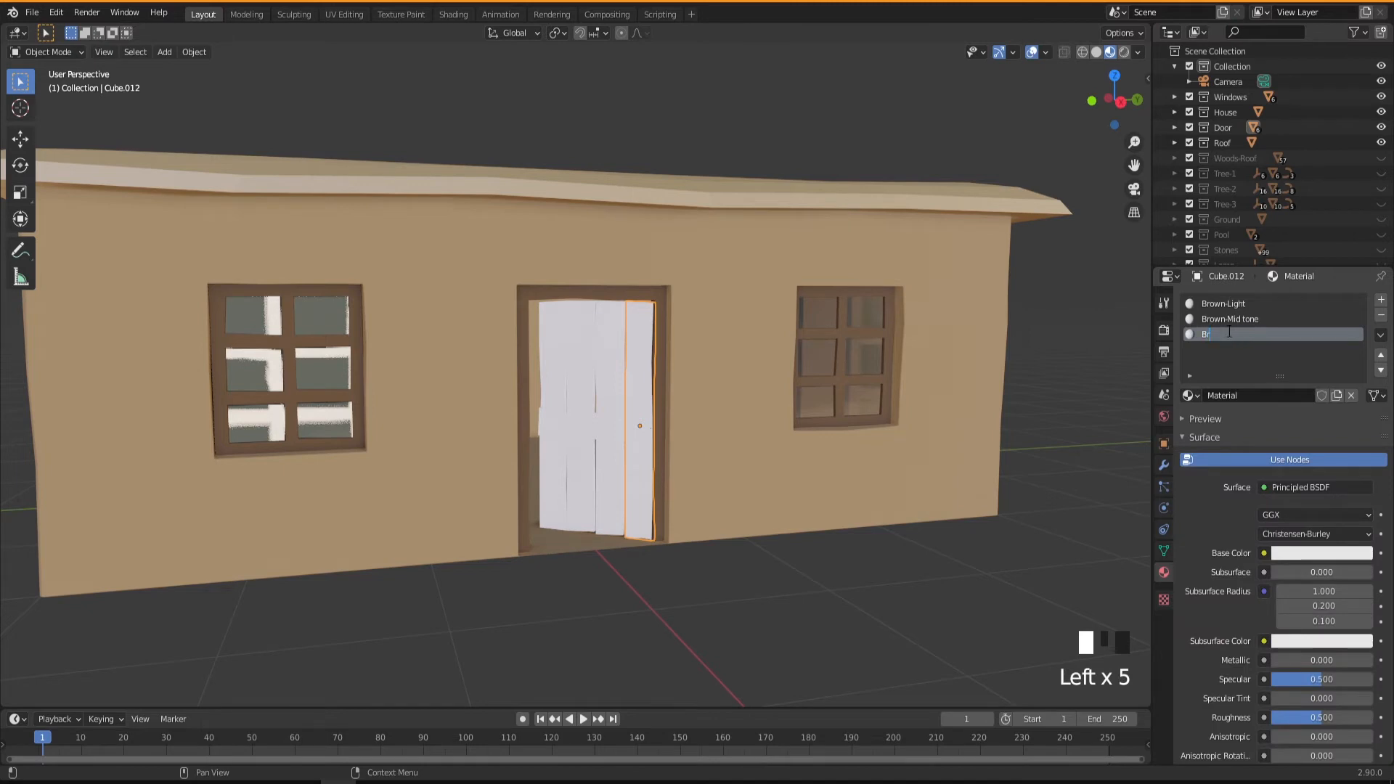
text(wn)
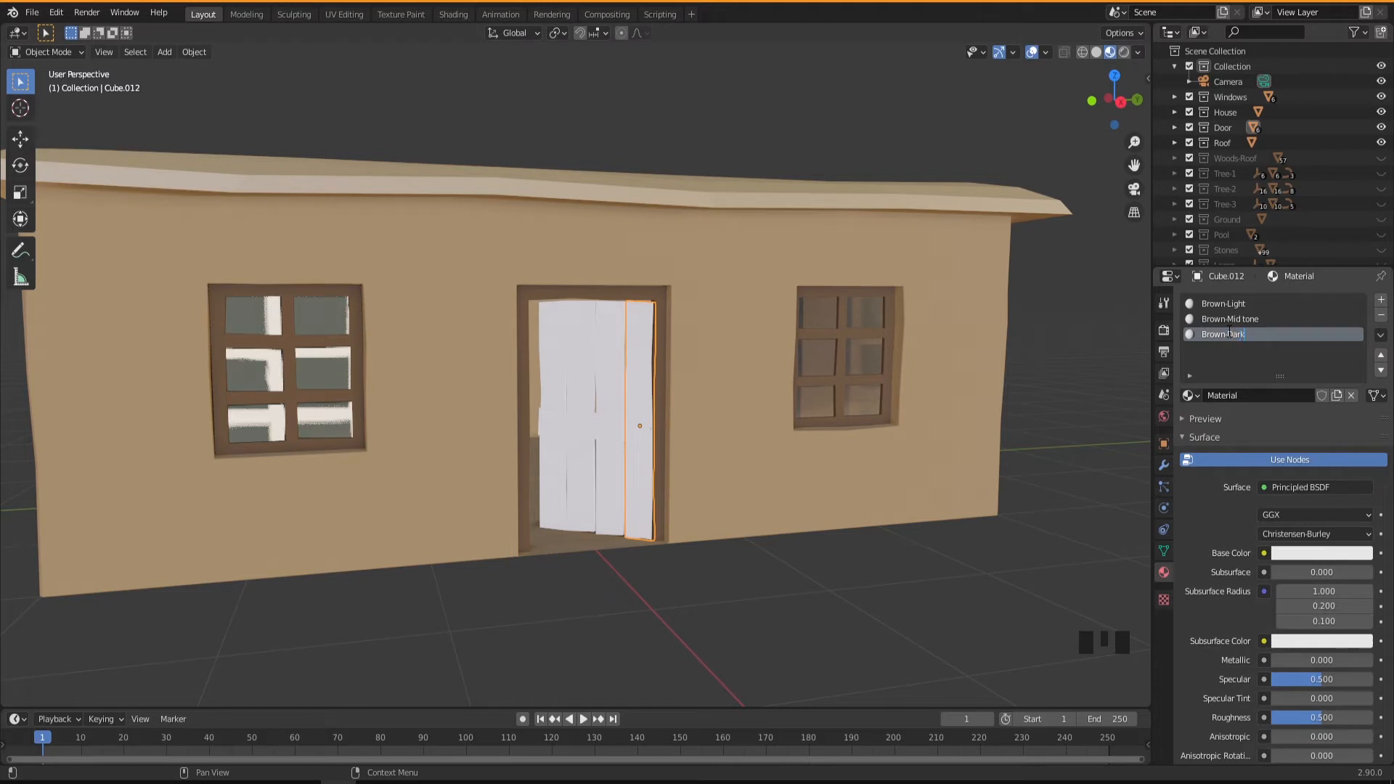
text(-Dark)
key(Return)
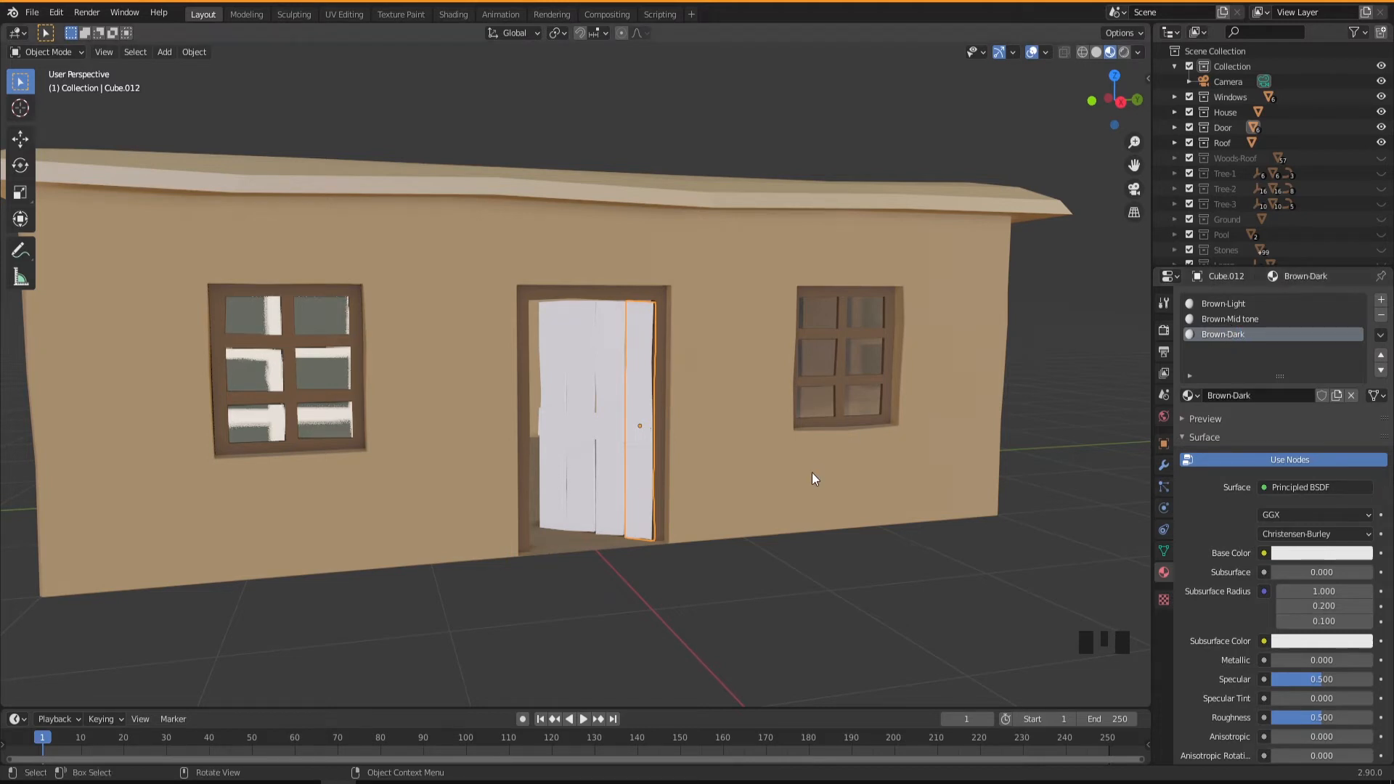
Step: Set the Brown-Light material's base color to hue 0.099, saturation 0.573 and value 0.627
middle_drag(630, 486, 581, 494)
click(1239, 304)
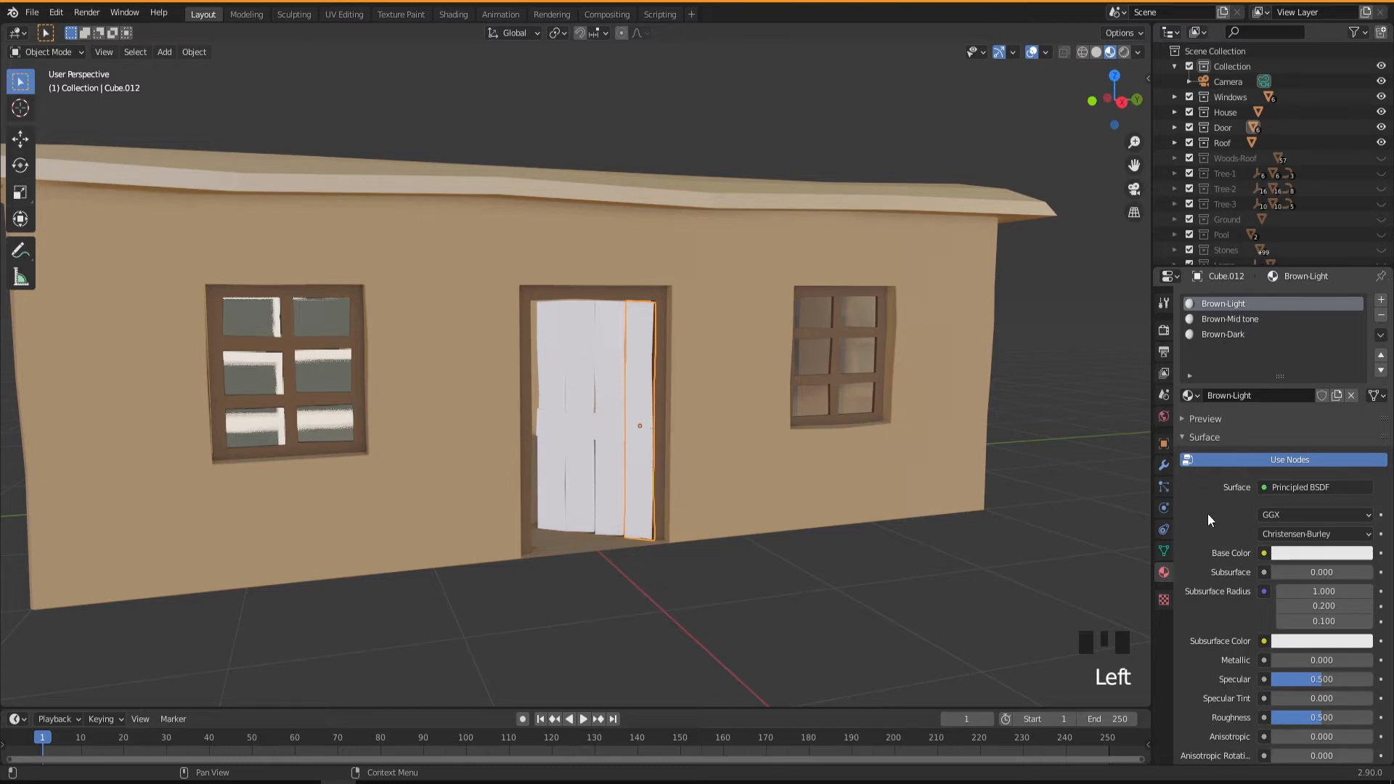
click(1308, 552)
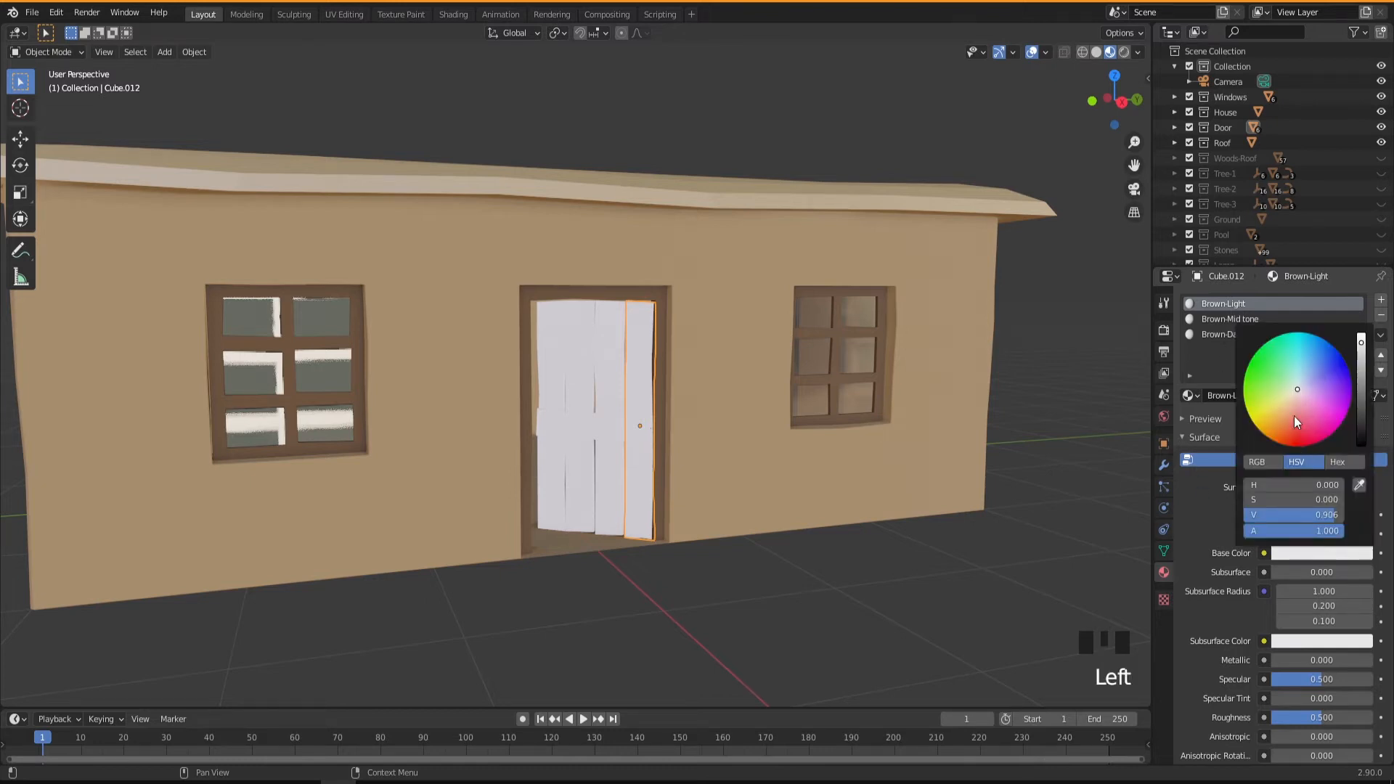
click(1280, 417)
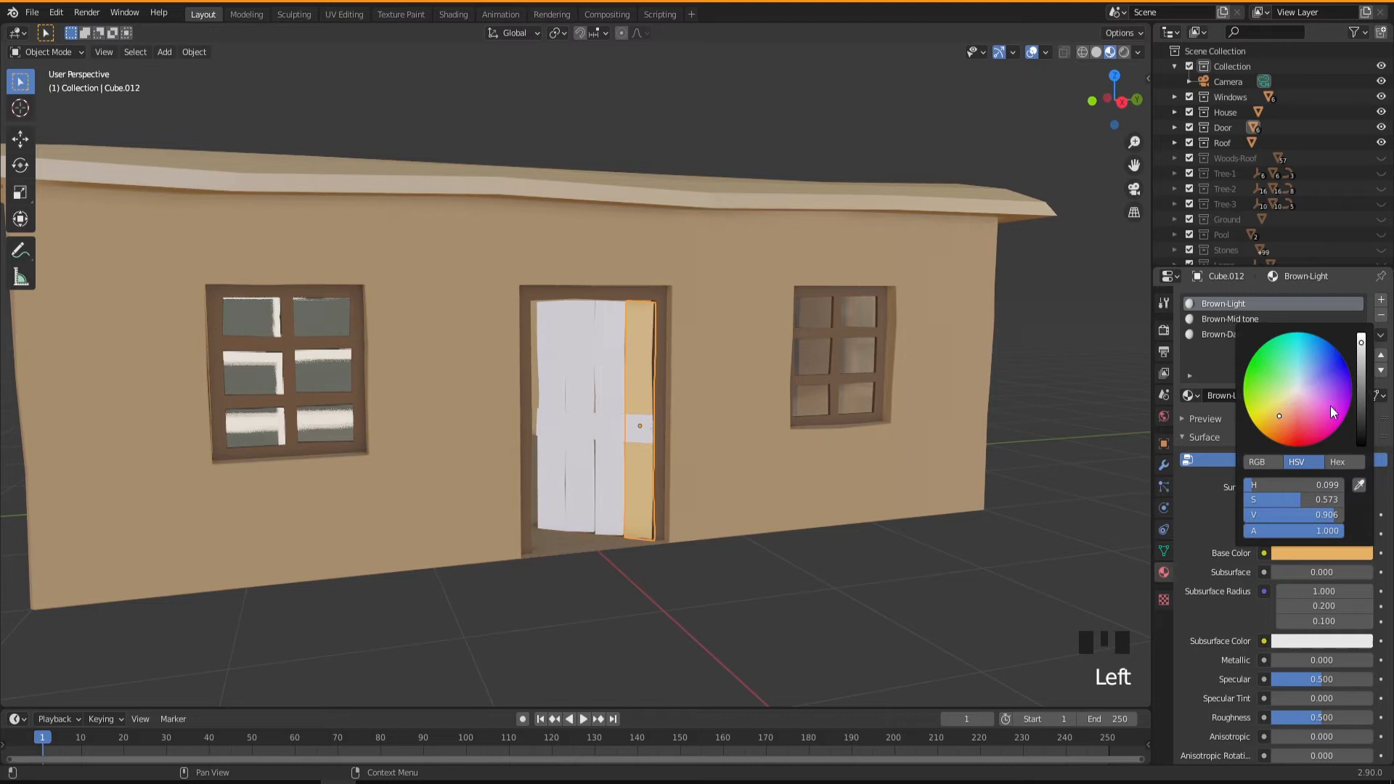
click(1361, 374)
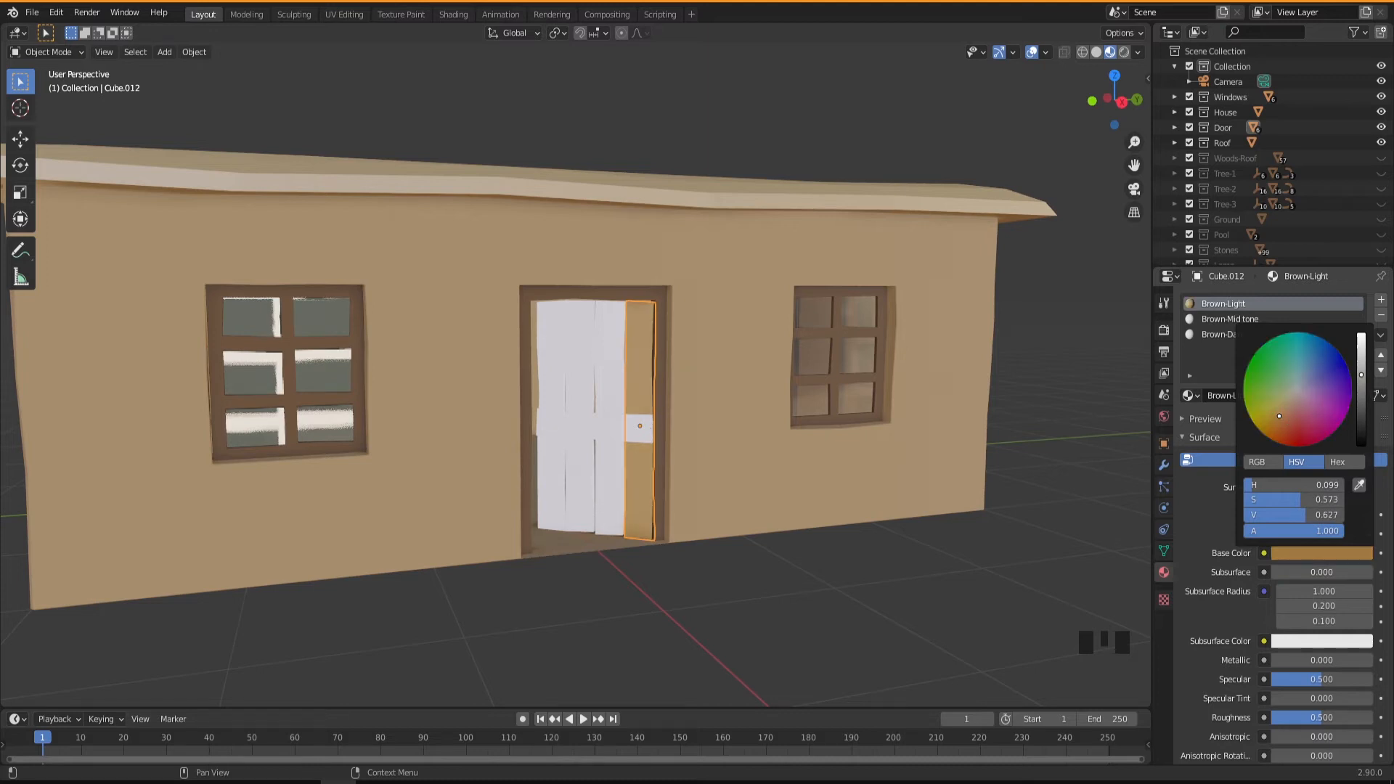
Step: Set the Brown-Mid tone material's base color to hue 0.107, saturation 0.664 and value 0.453
click(1218, 324)
click(1292, 552)
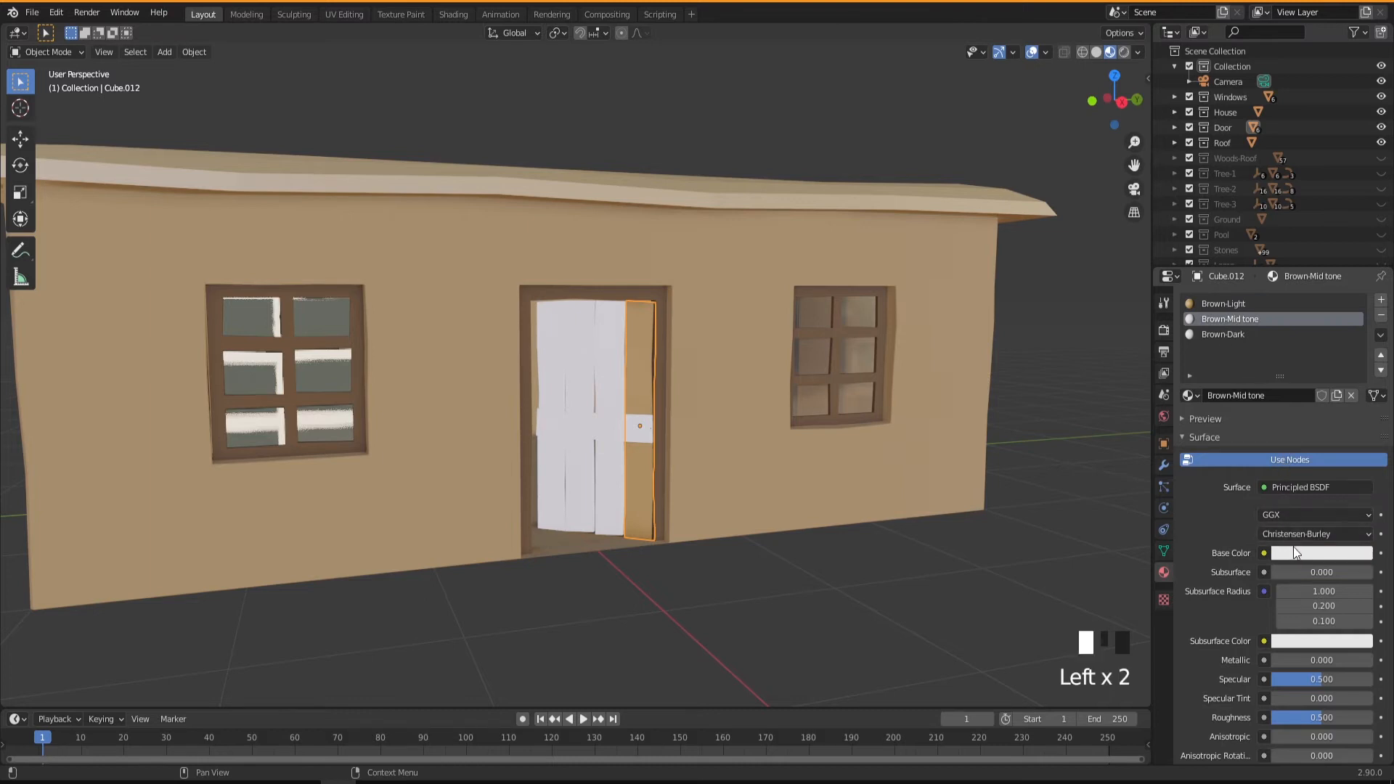
drag(1279, 417, 1275, 418)
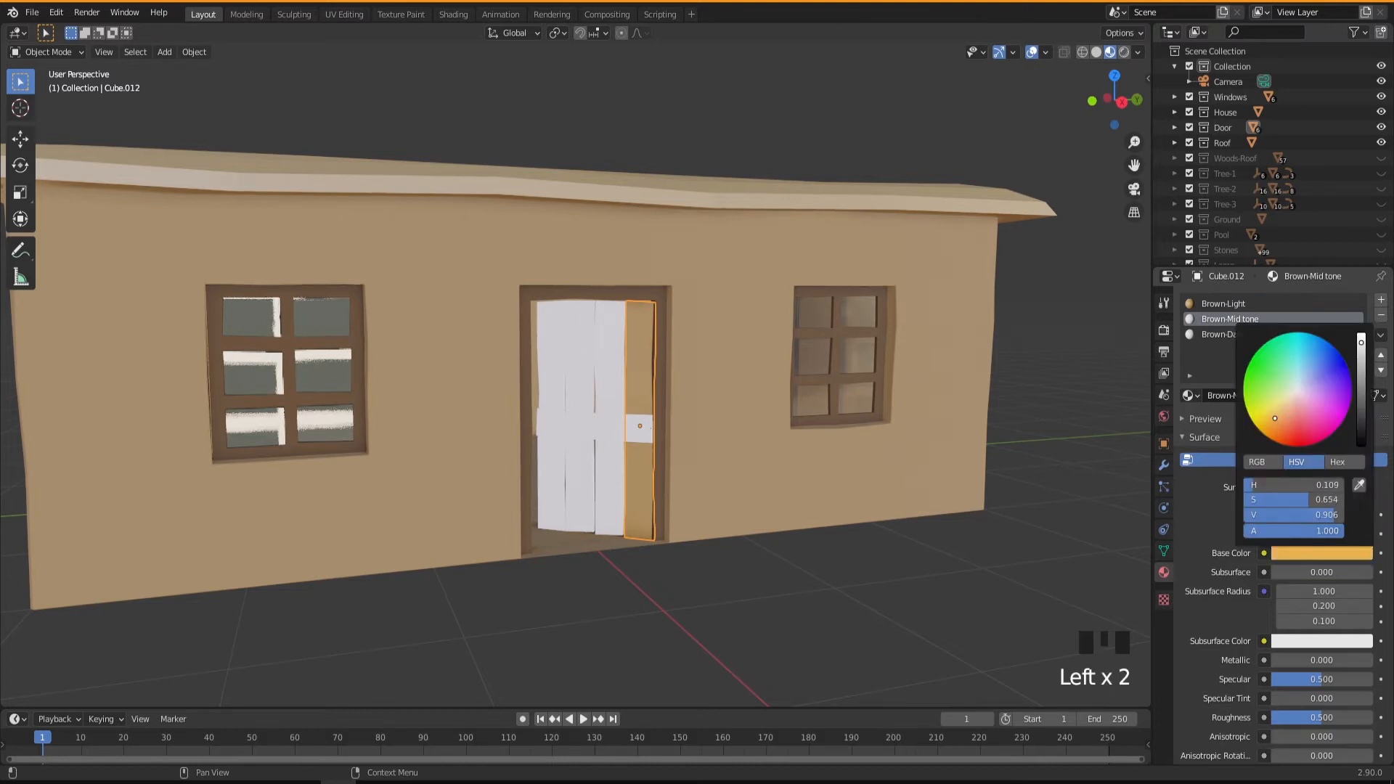
click(1363, 395)
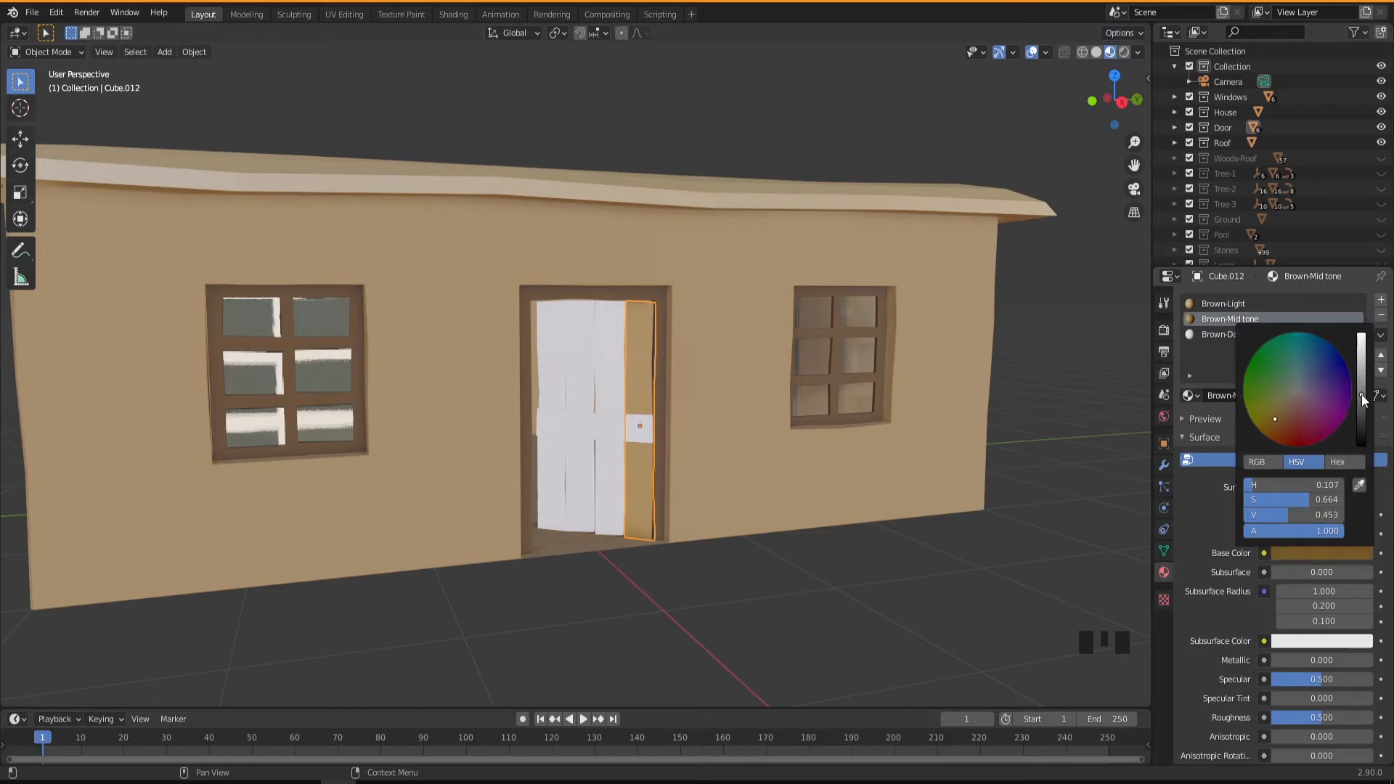
Step: Set the Brown-Dark material's base color to hue 0.098, saturation 0.737 and value 0.240
click(1222, 337)
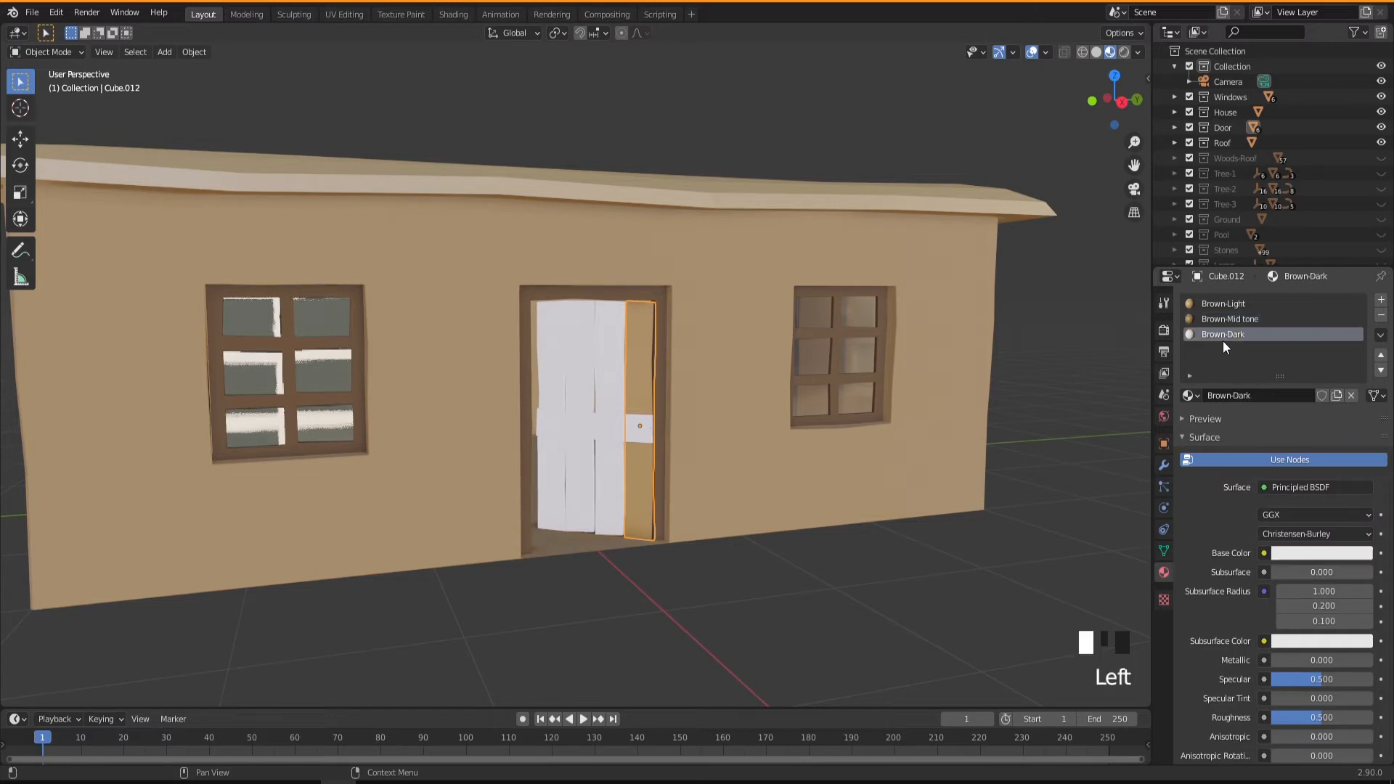
click(1306, 552)
click(1274, 425)
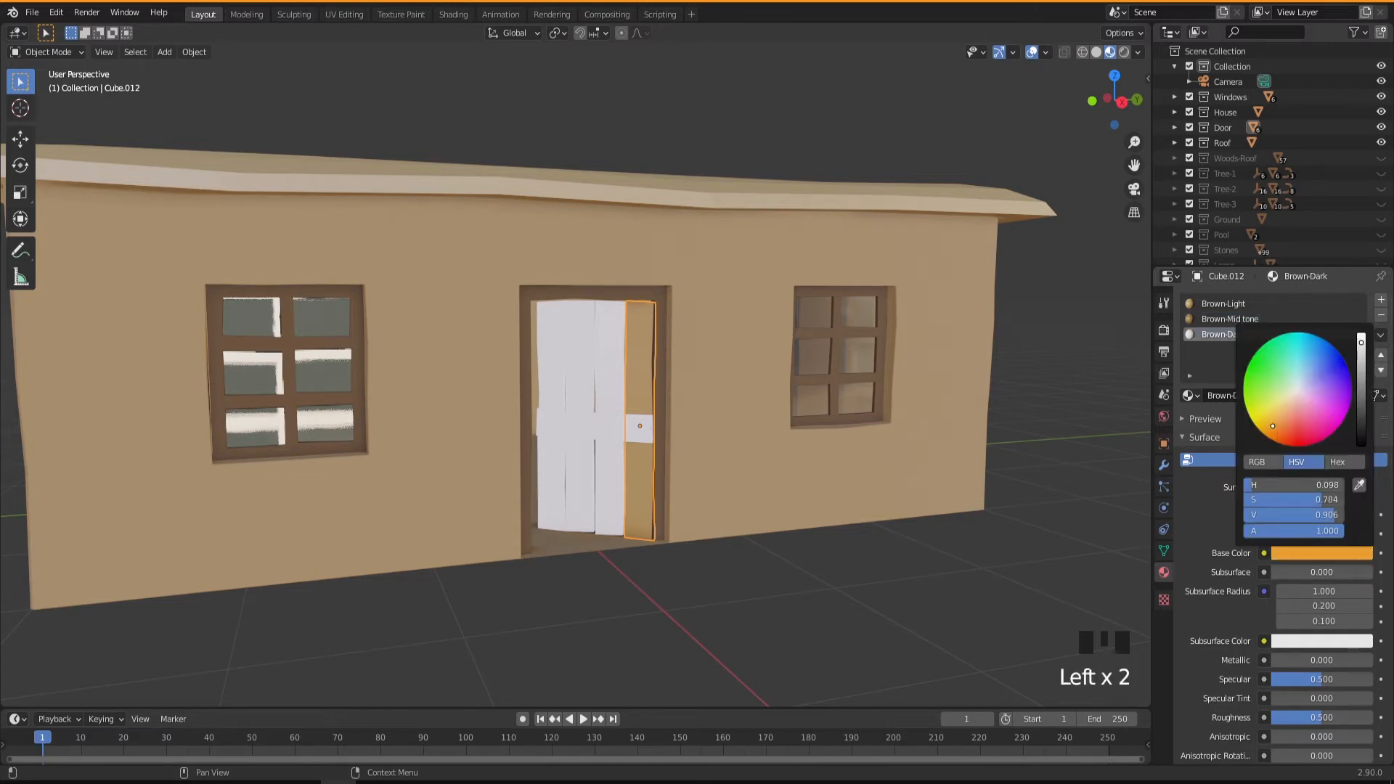
drag(1273, 425, 1274, 423)
drag(1362, 341, 1361, 414)
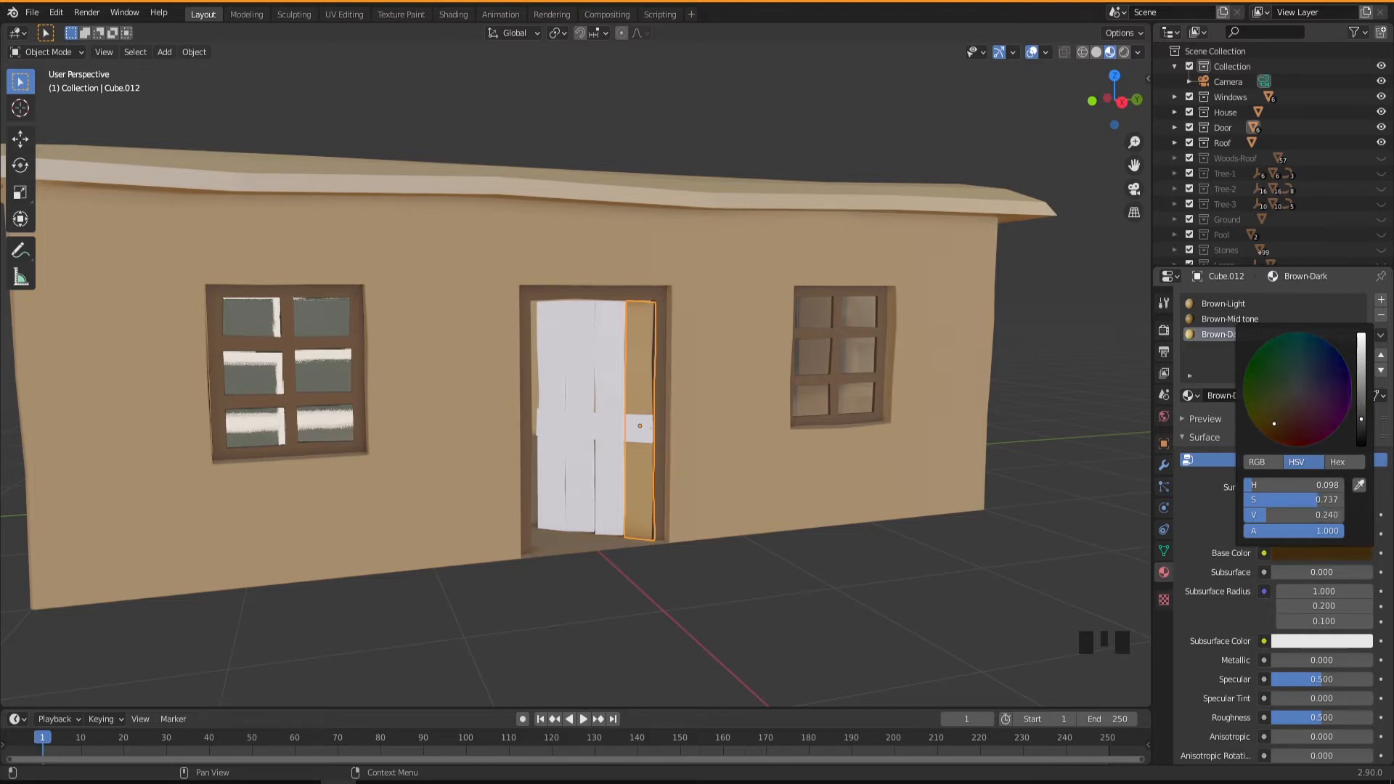
Step: Raise the roughness of Brown-Dark to 0.975, Brown-Mid tone to 0.968 and Brown-Light to 0.989
scroll(1209, 648, down, 2)
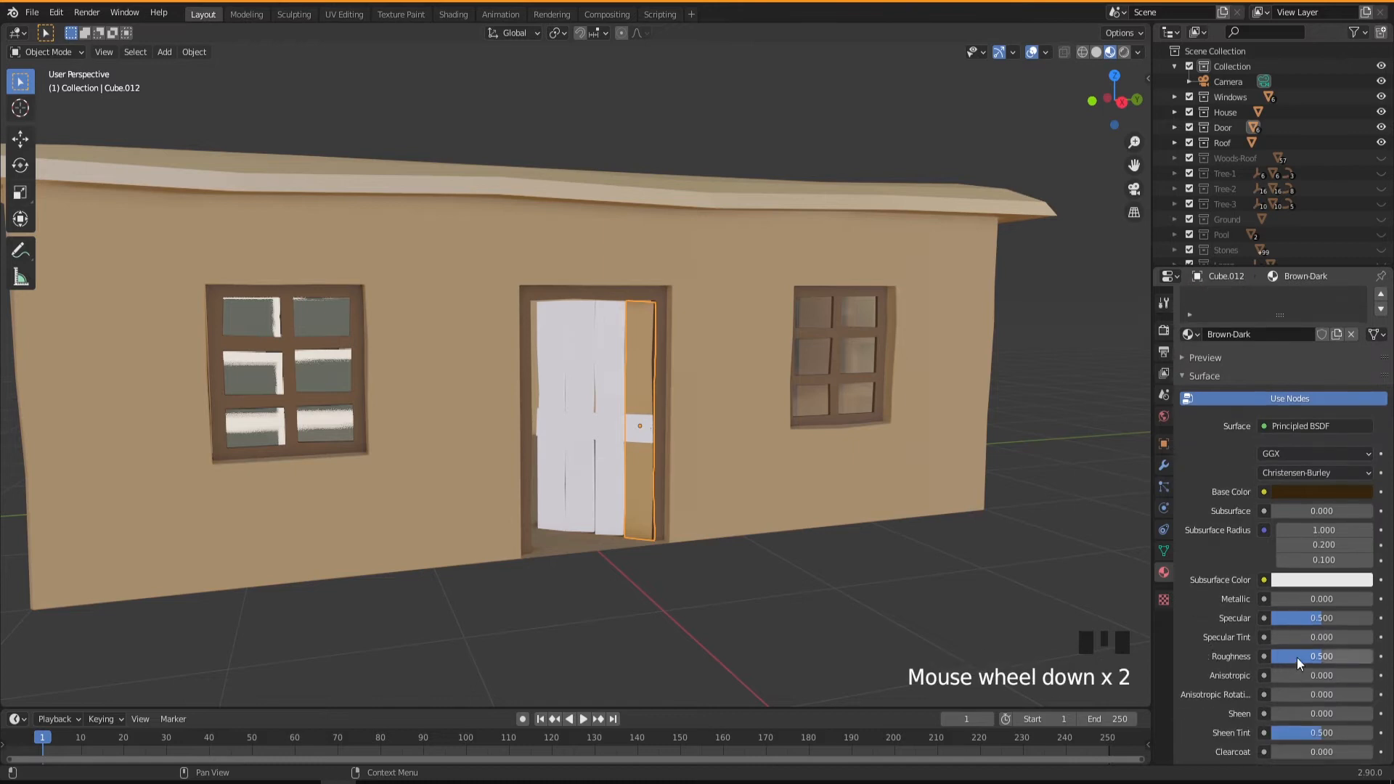
drag(1307, 656, 1365, 655)
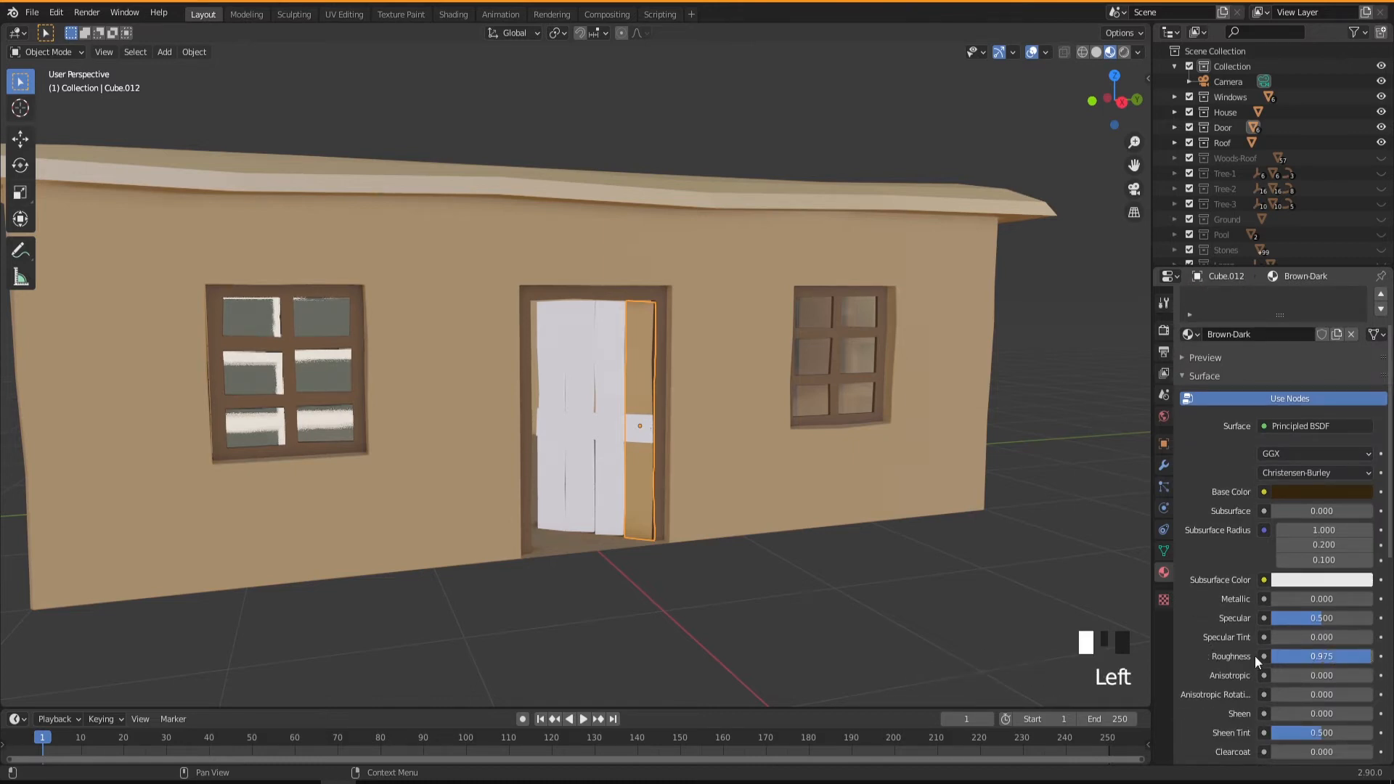
scroll(1230, 344, up, 4)
click(1234, 319)
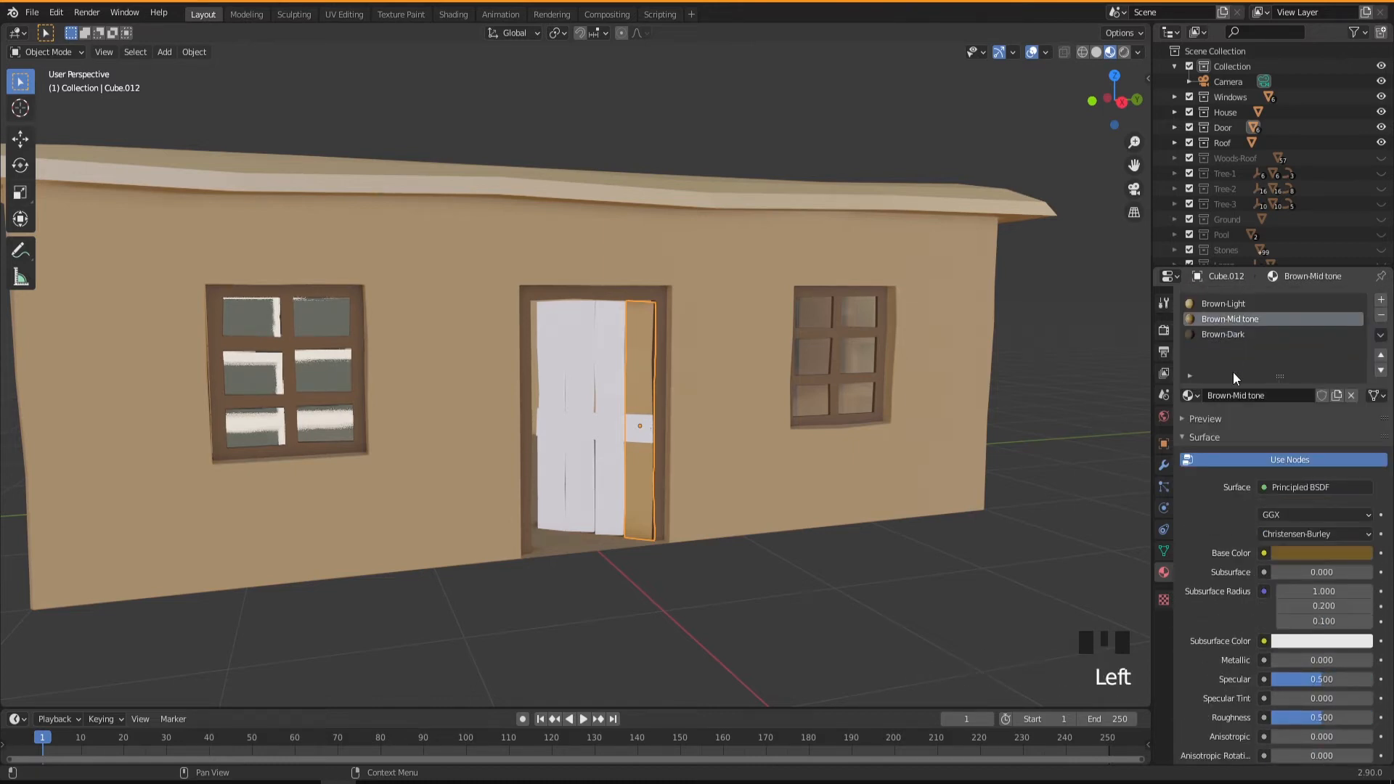
drag(1313, 716, 1371, 718)
click(1228, 304)
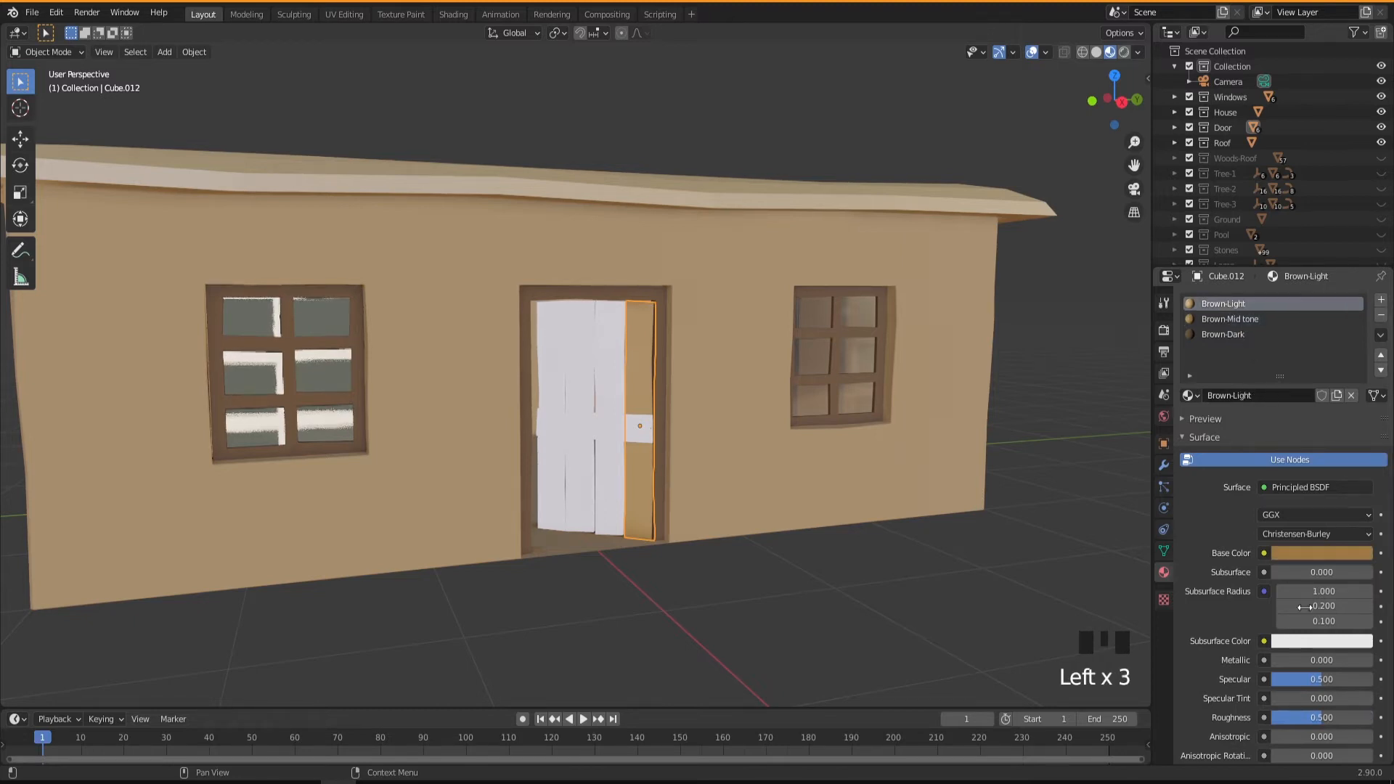
drag(1313, 715, 1373, 718)
click(797, 600)
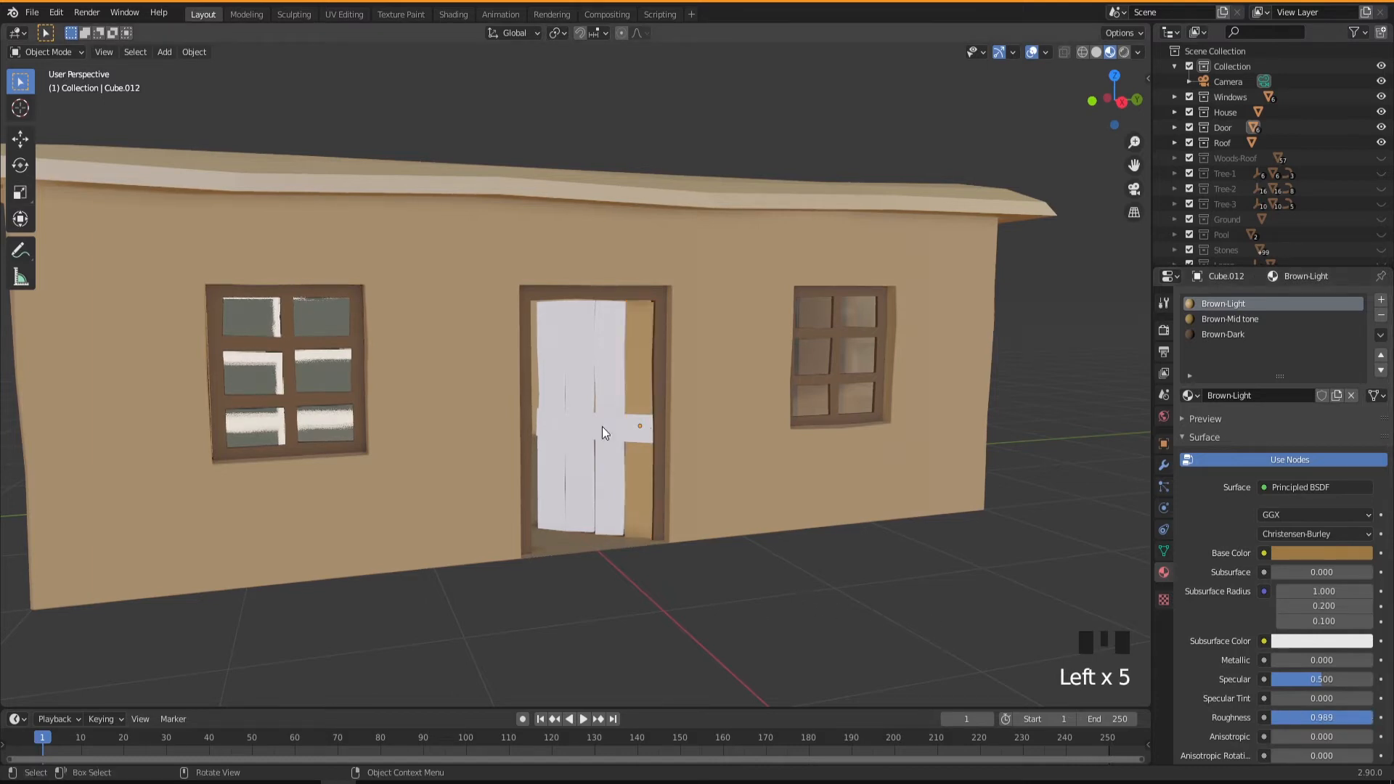
Step: Try the Brown-Dark material on the second door plank from the right
click(605, 372)
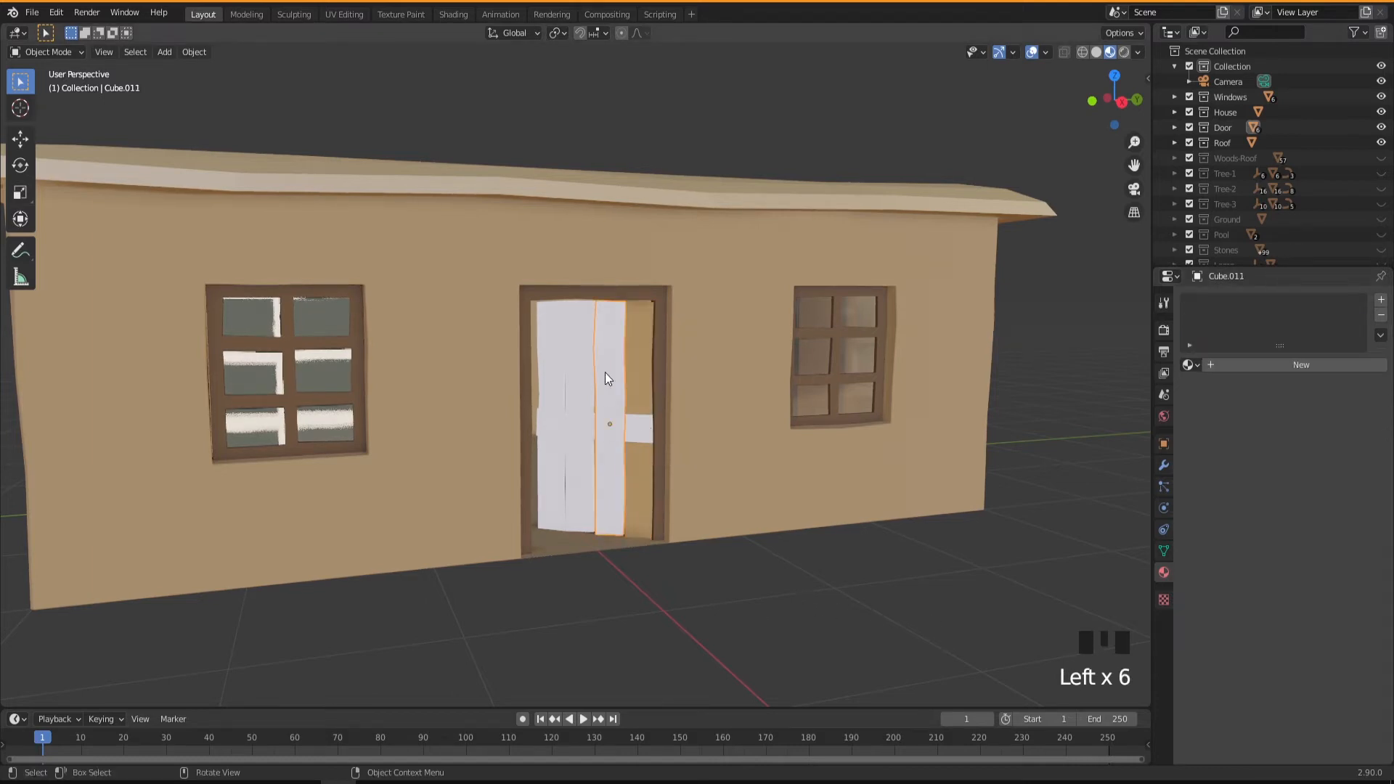
click(1190, 365)
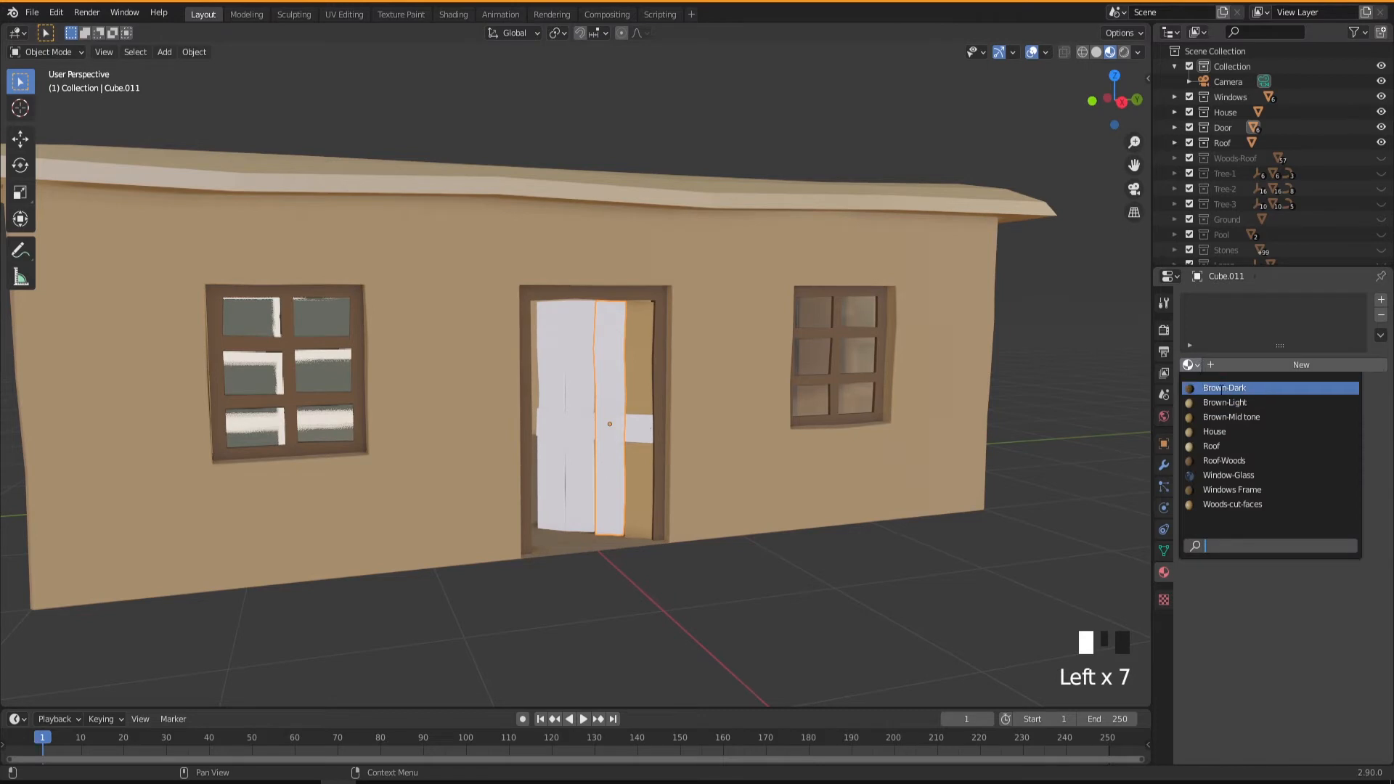
click(1224, 388)
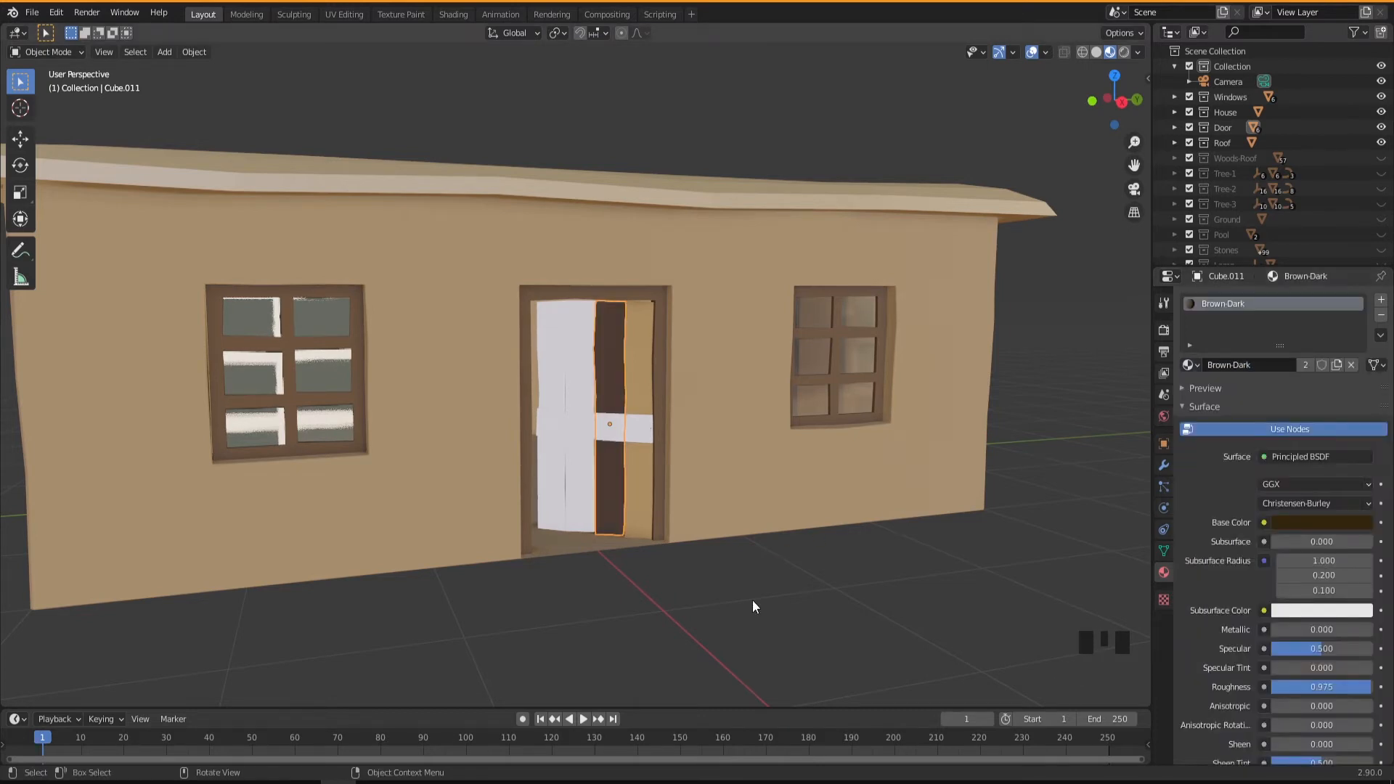
Step: Assign the existing Brown-Mid tone material to the second door plank from the right
click(608, 392)
middle_drag(610, 396, 671, 454)
click(671, 454)
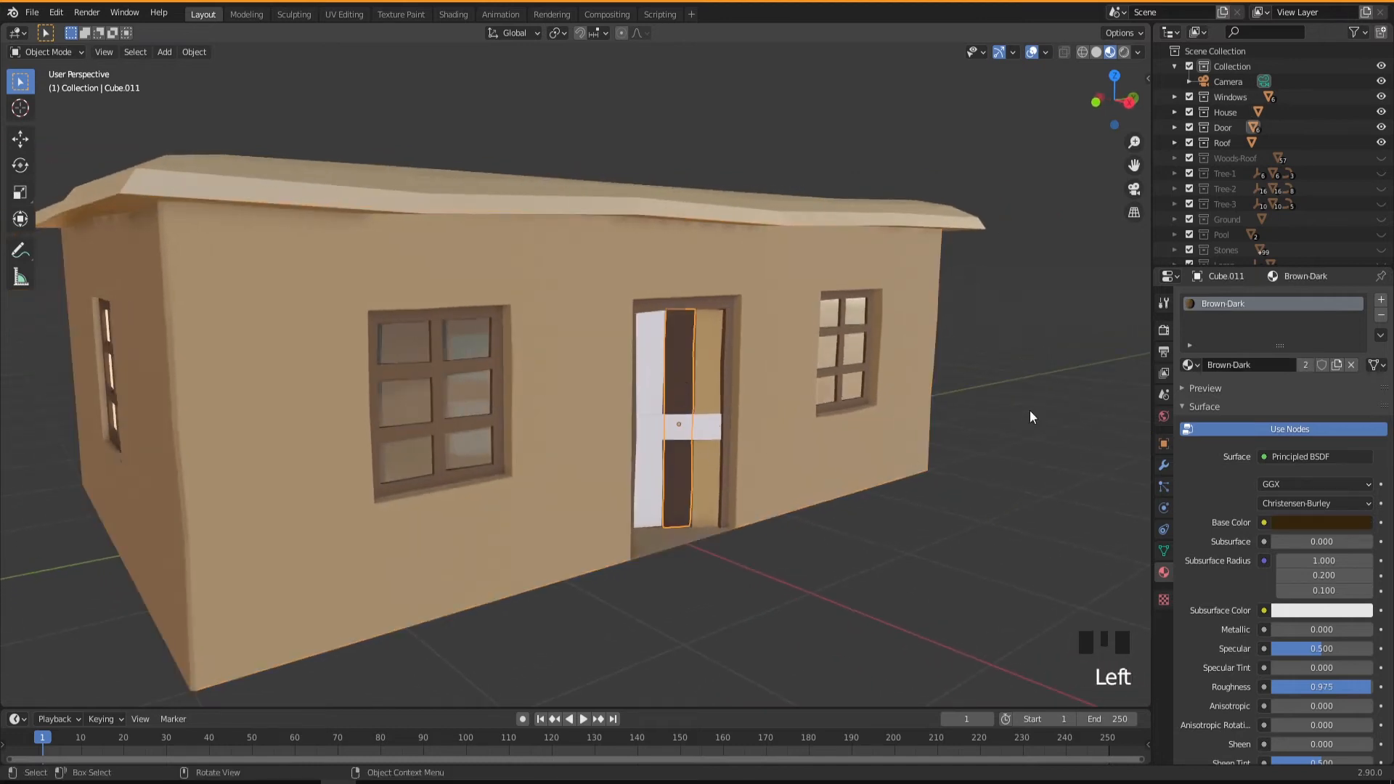
click(1198, 367)
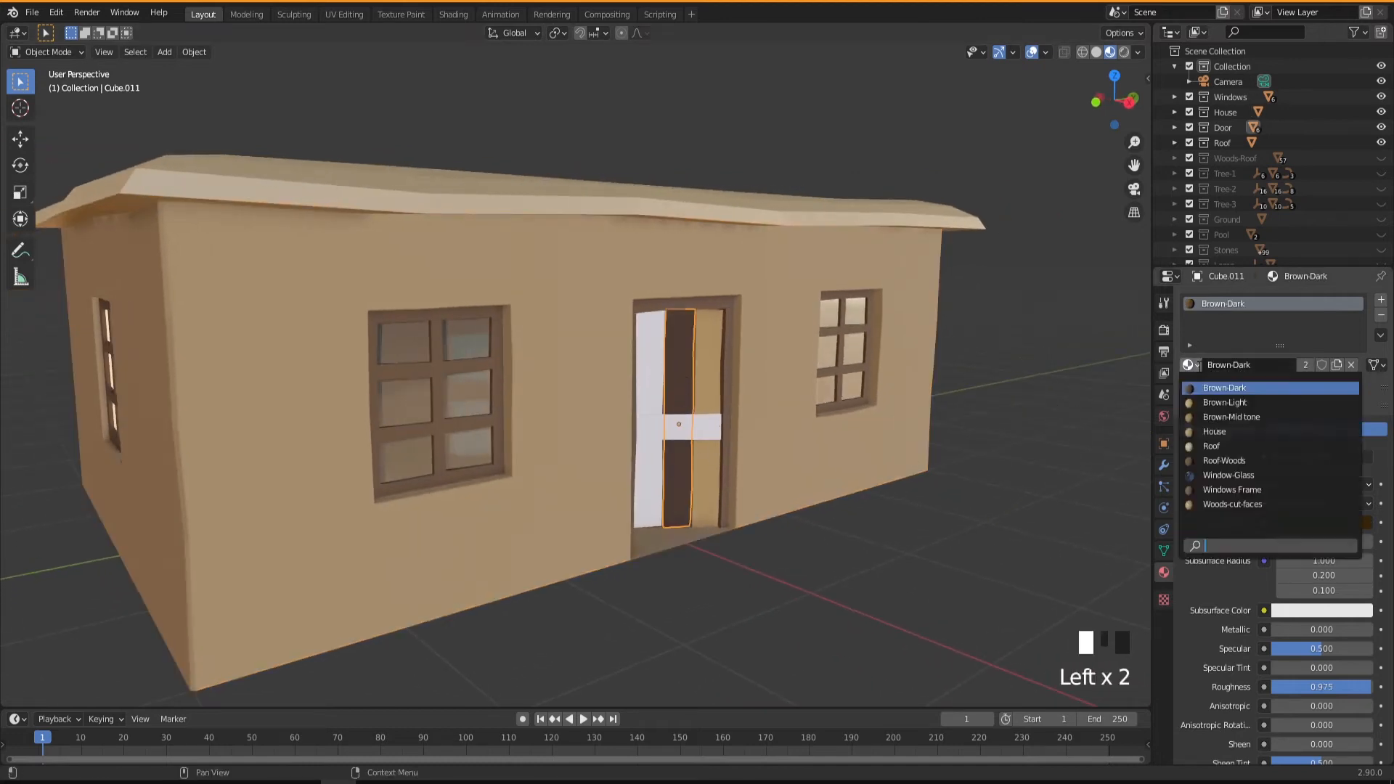
key(Down)
key(Down)
key(Return)
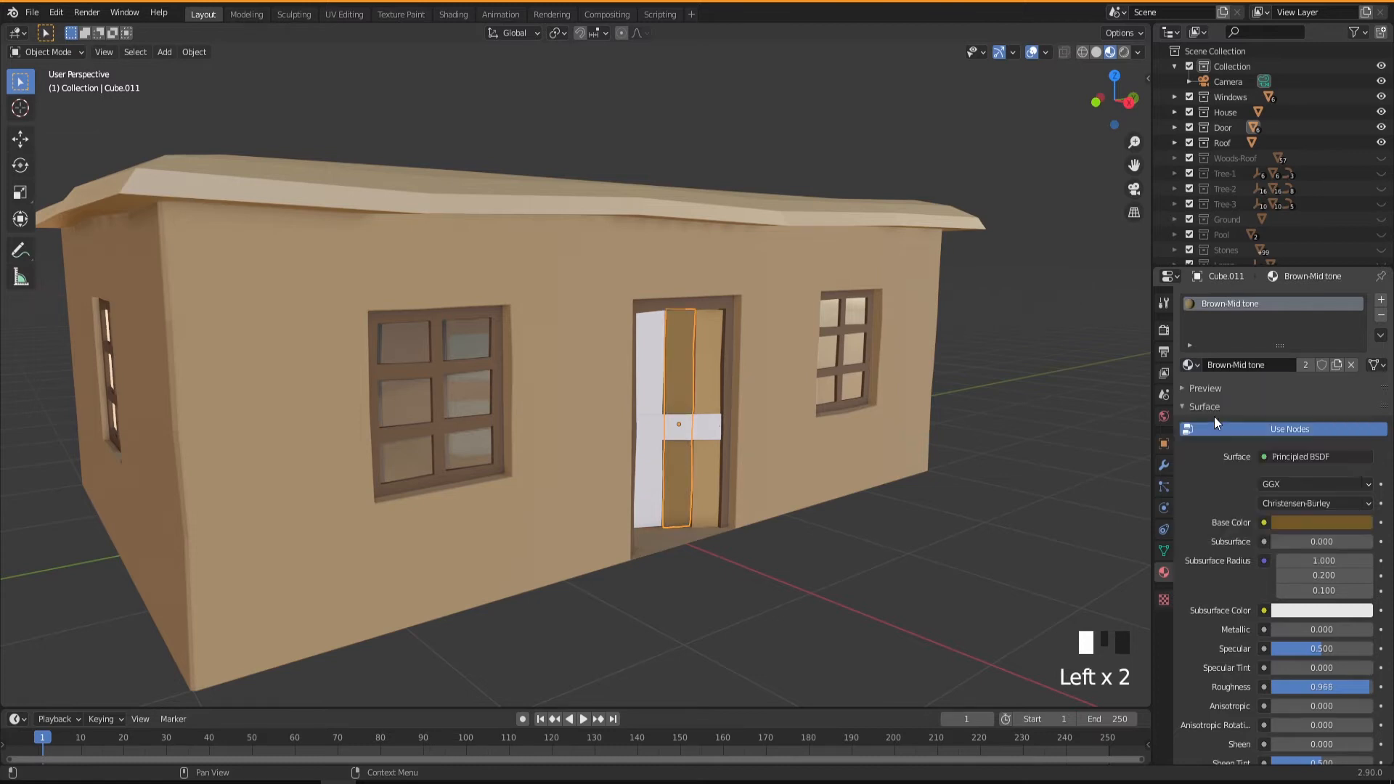
click(878, 563)
Step: Assign the existing Brown-Light material to the third door plank from the right
middle_drag(835, 605, 804, 605)
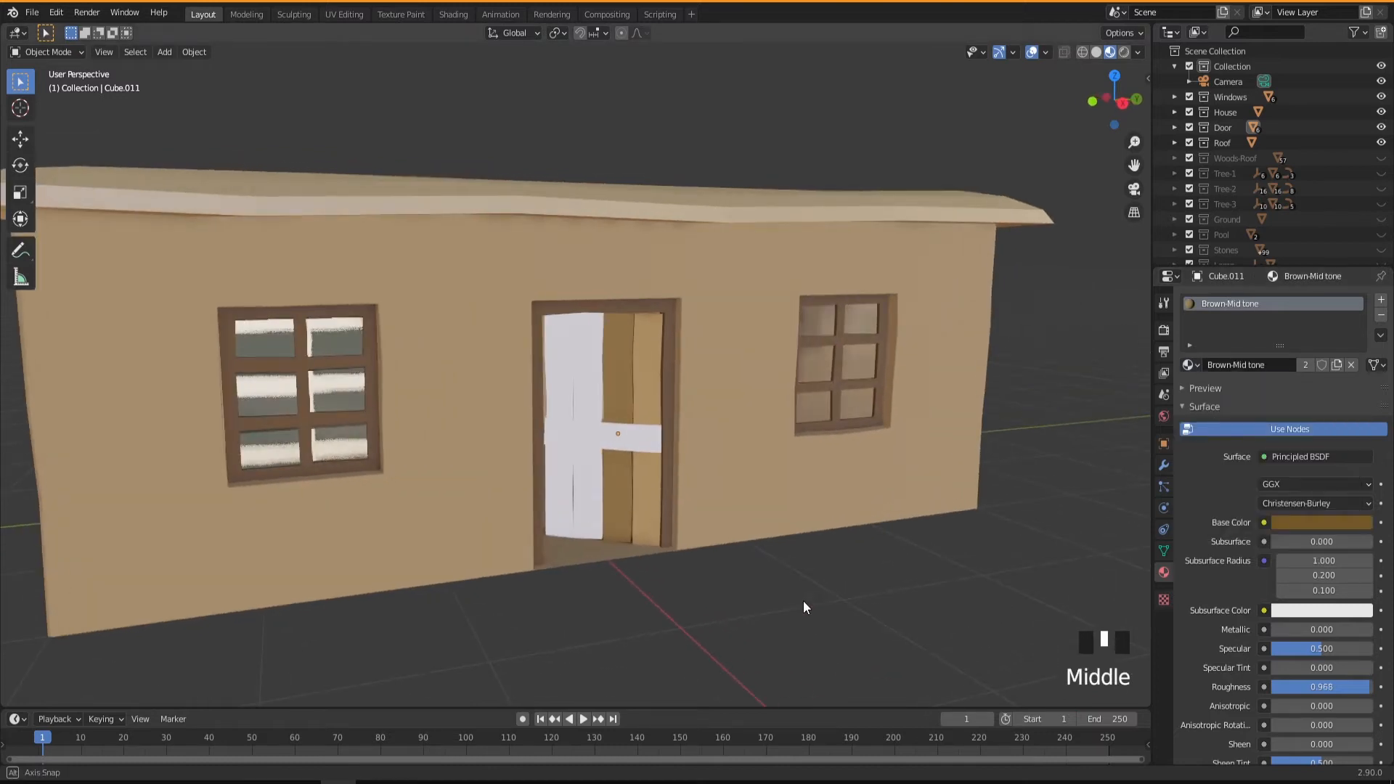
click(580, 390)
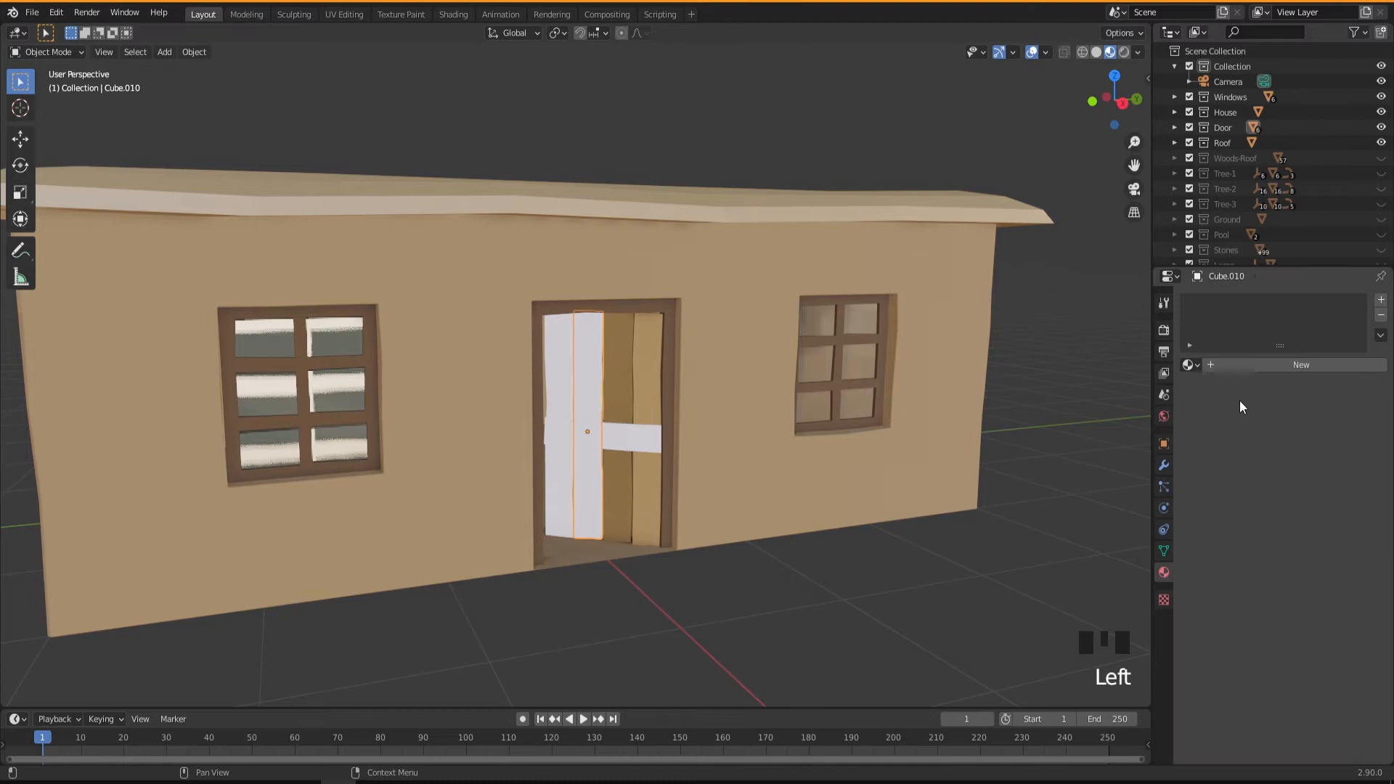
click(1191, 364)
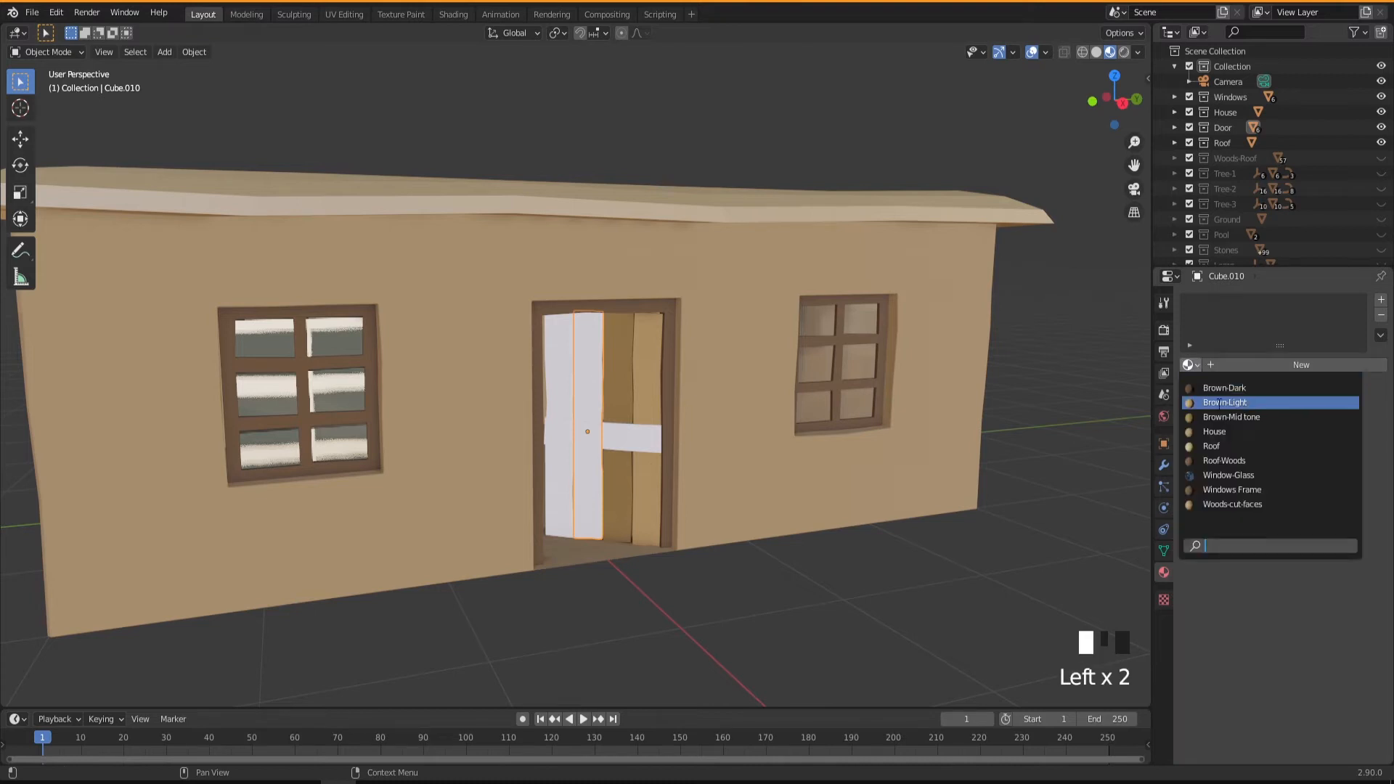
click(1219, 403)
Step: Assign the existing Brown-Mid tone material to the leftmost door plank
click(566, 401)
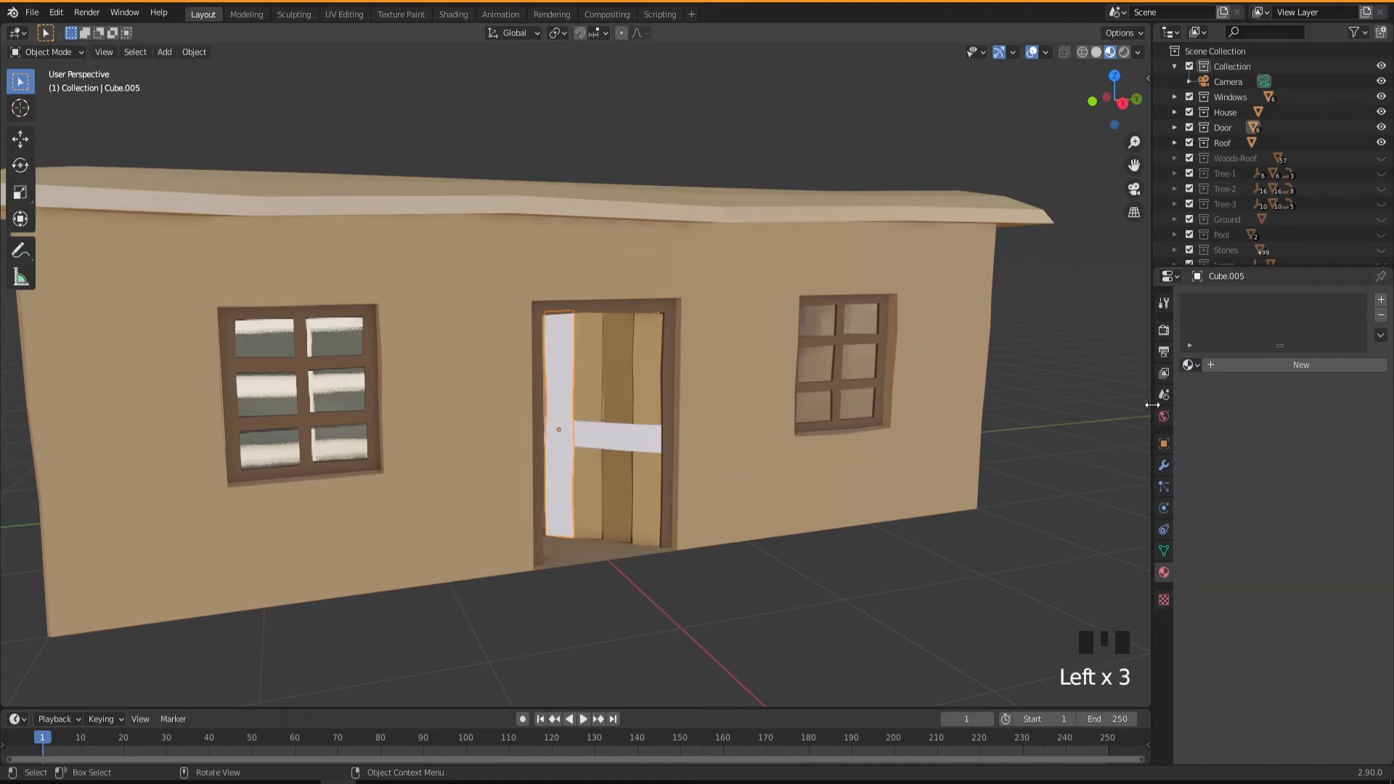
click(1188, 364)
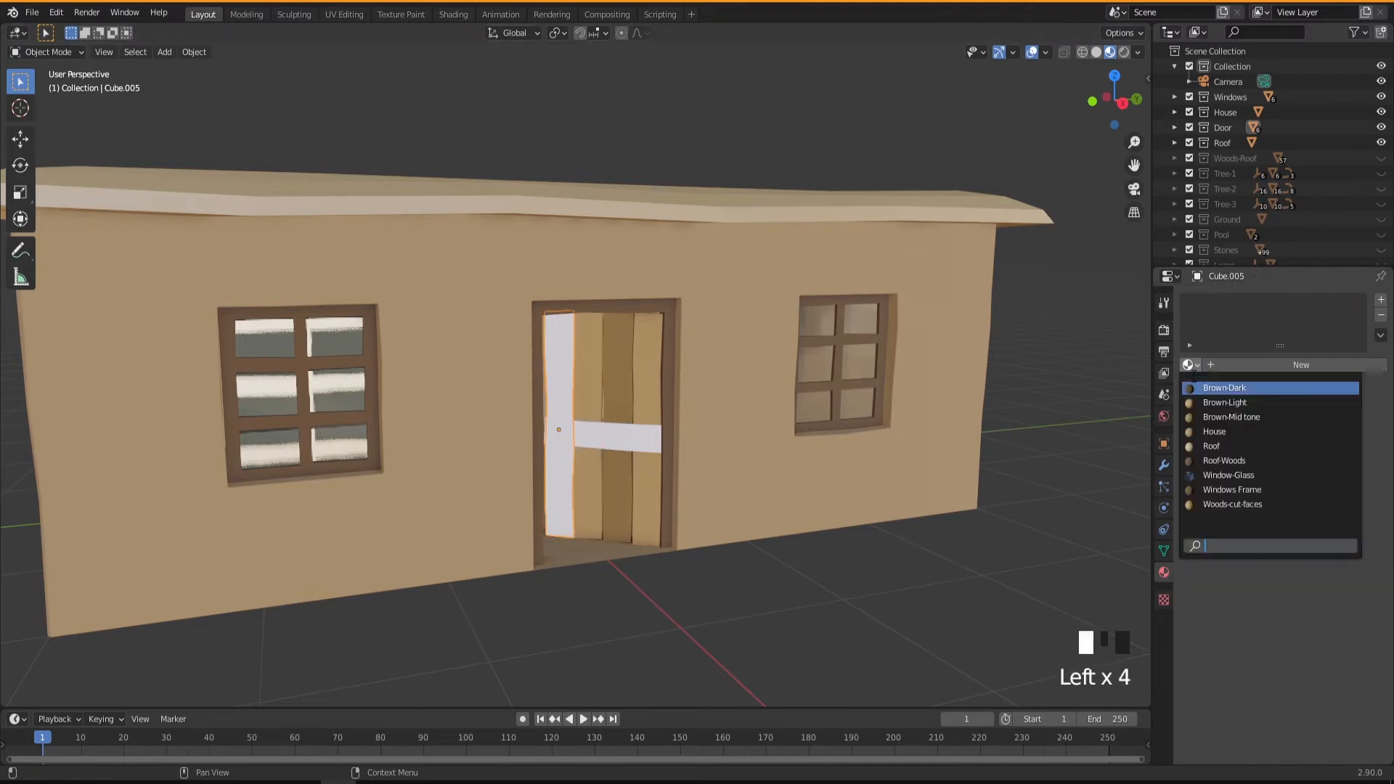
click(1235, 416)
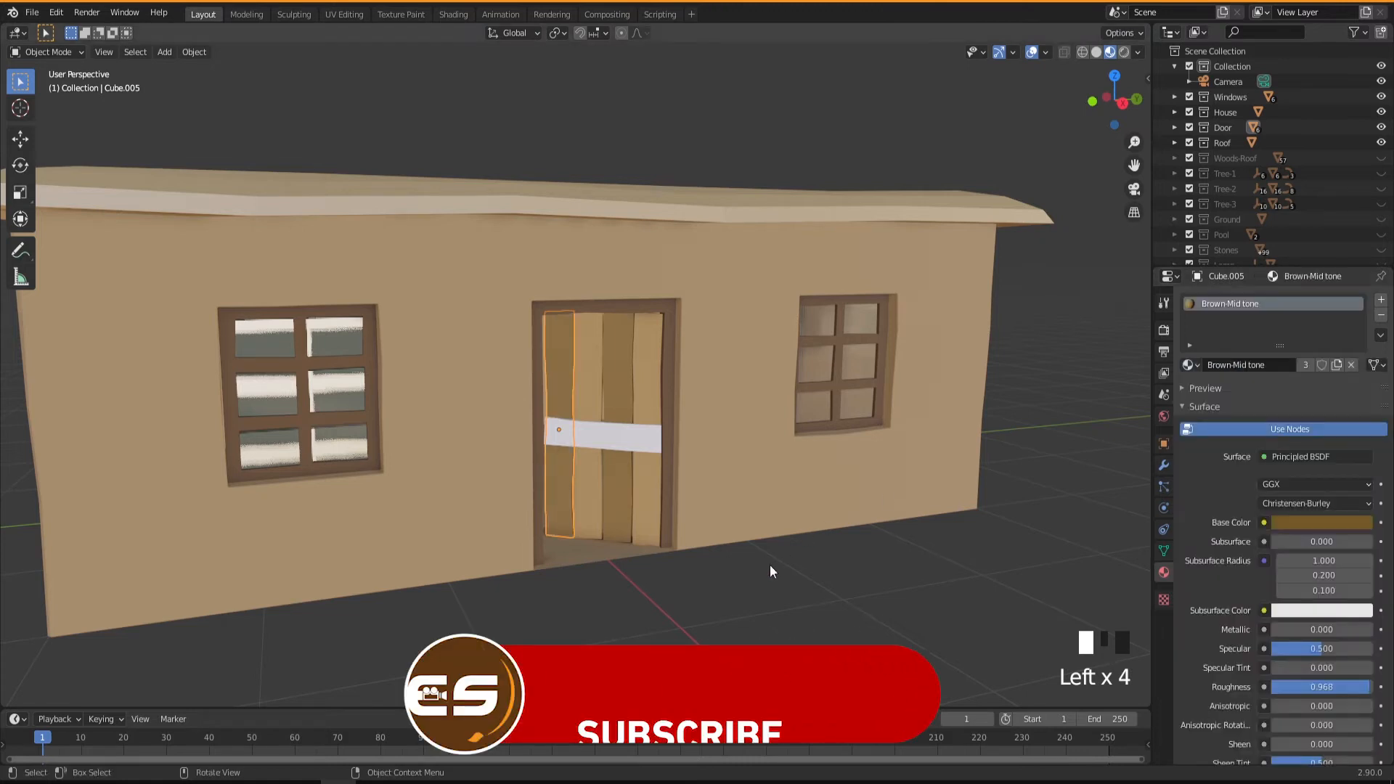
Step: Assign the existing Brown-Mid tone material to the horizontal board across the door planks
click(629, 447)
middle_drag(657, 531, 617, 535)
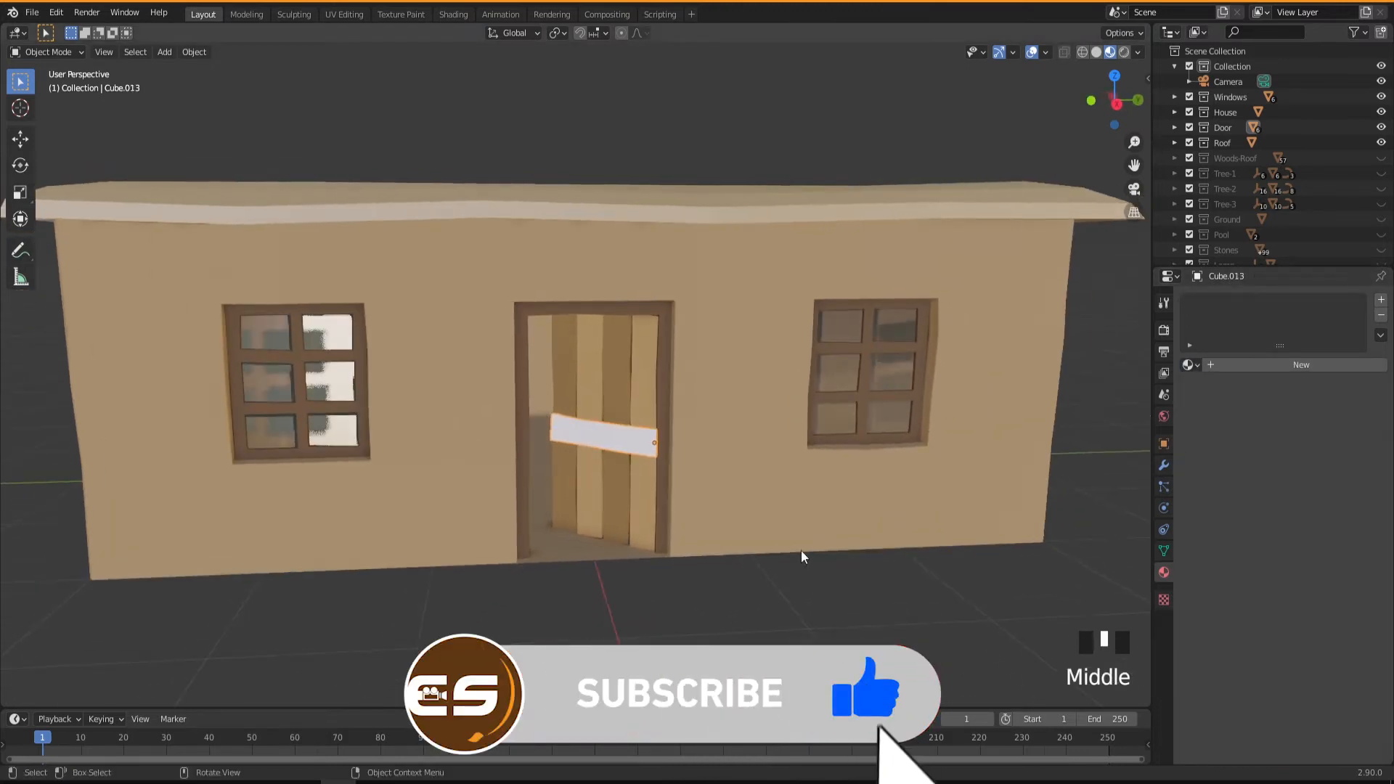
click(1188, 365)
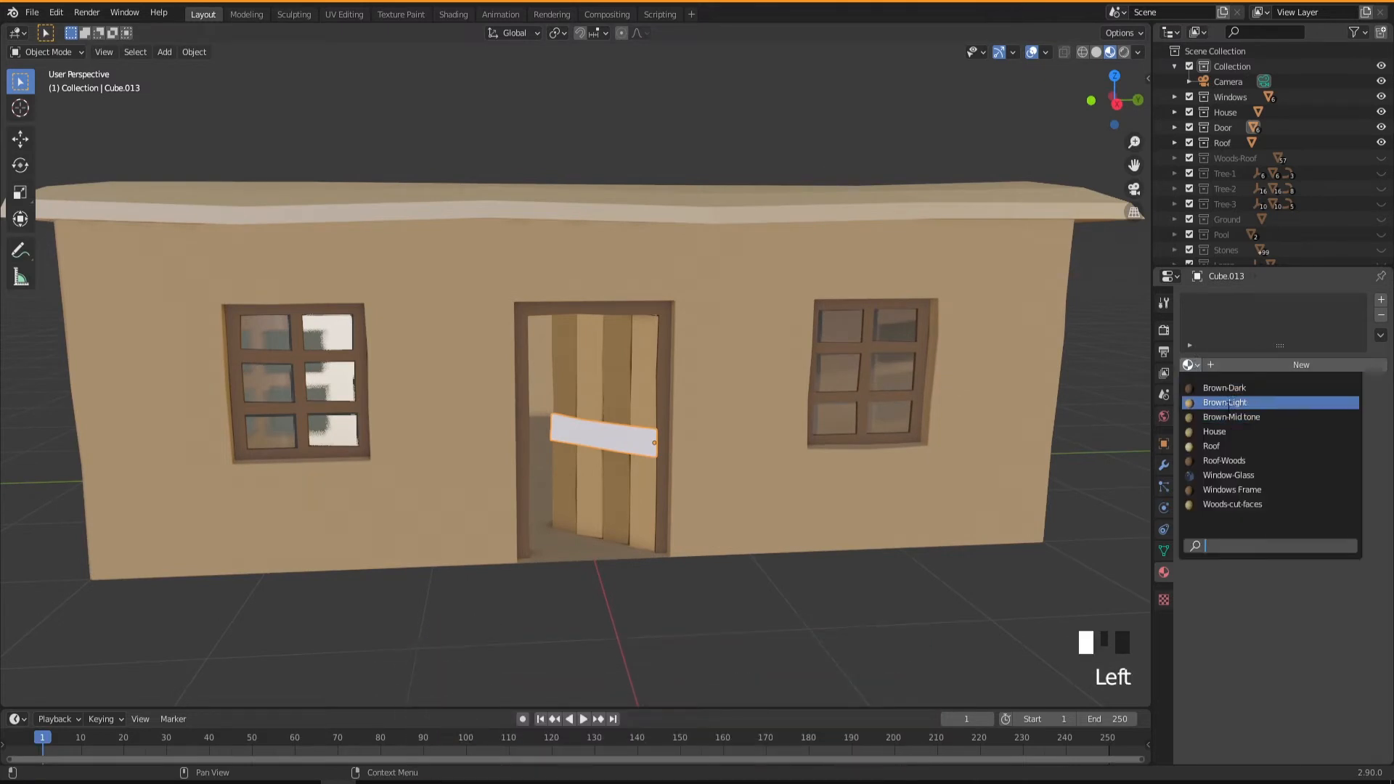
click(1232, 417)
click(694, 614)
mouse_move(694, 614)
middle_down()
mouse_move(664, 601)
mouse_move(708, 572)
mouse_move(709, 591)
mouse_move(691, 591)
middle_up()
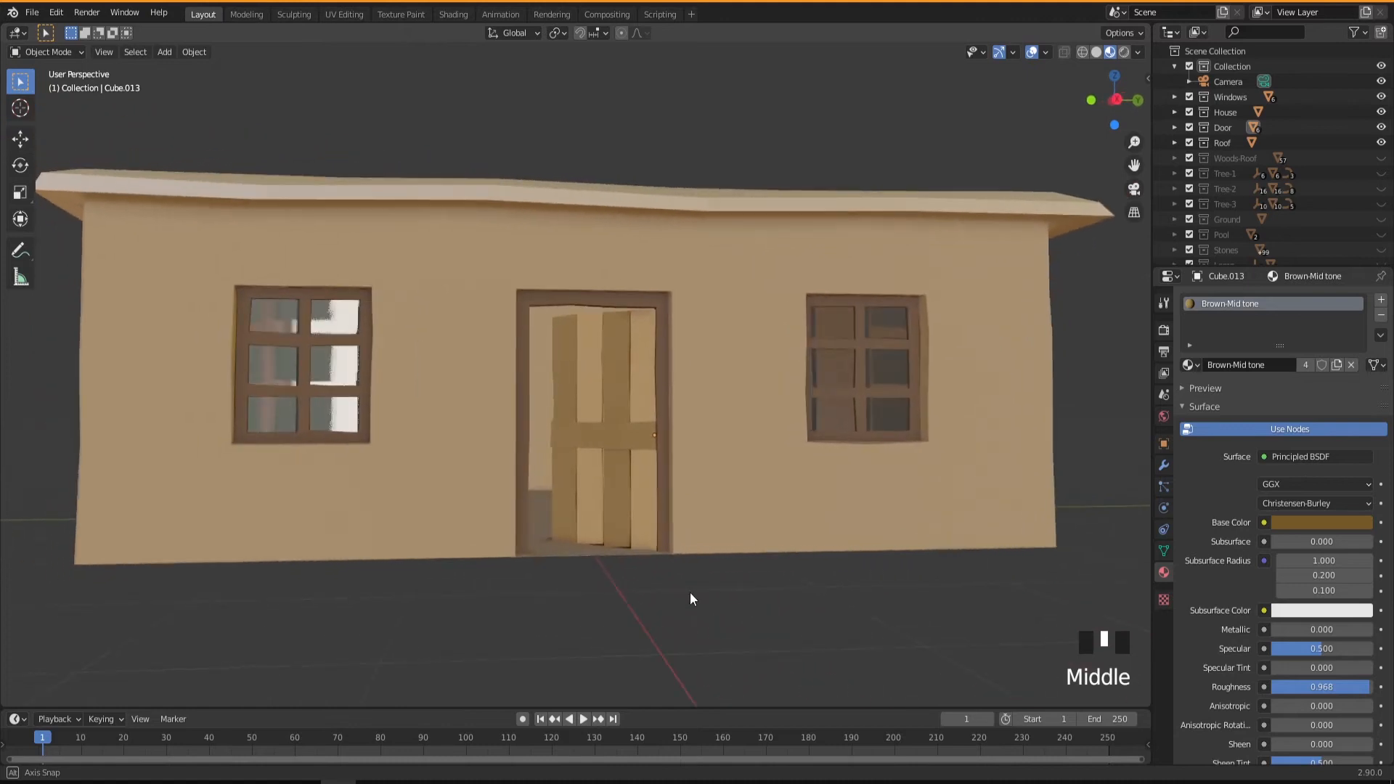
middle_drag(590, 404, 609, 466)
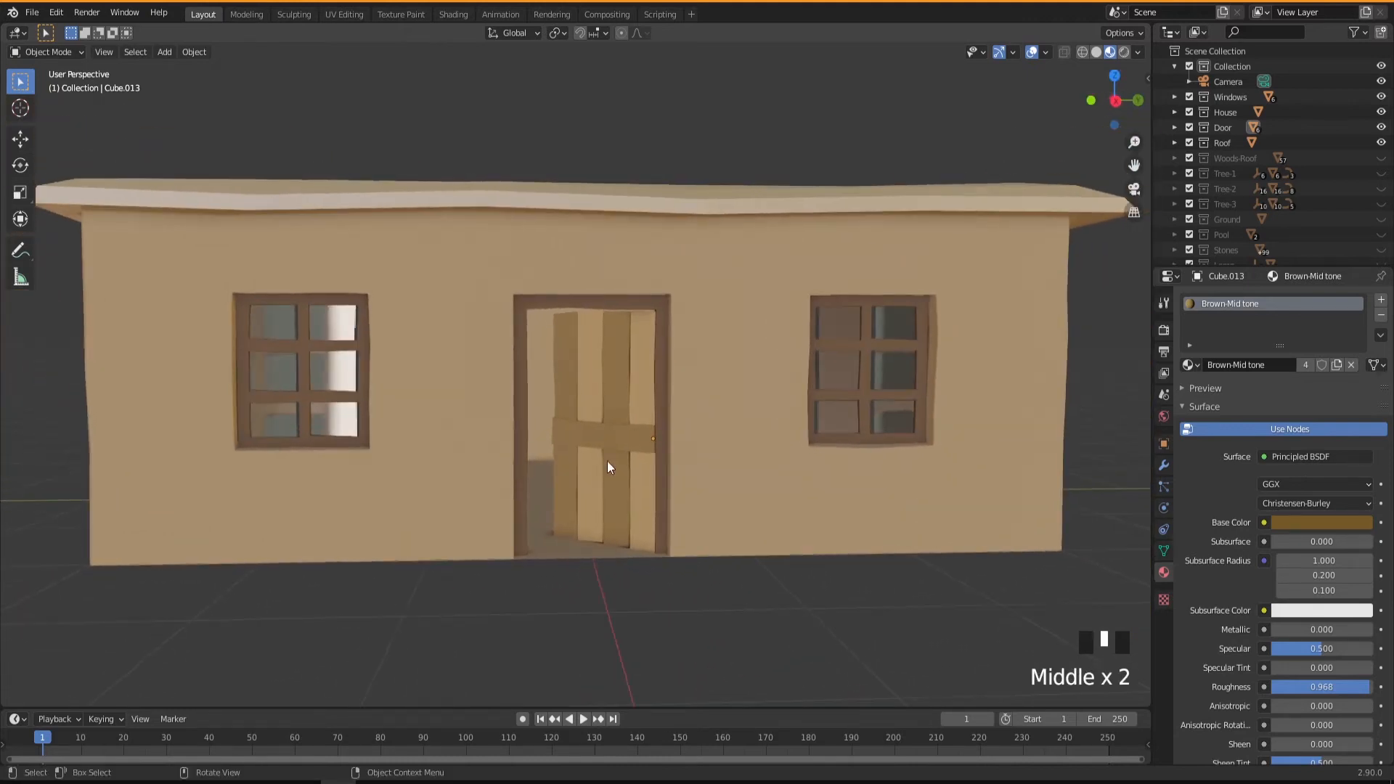
Step: Assign the existing Brown-Mid tone material to the second door plank from the left
click(592, 393)
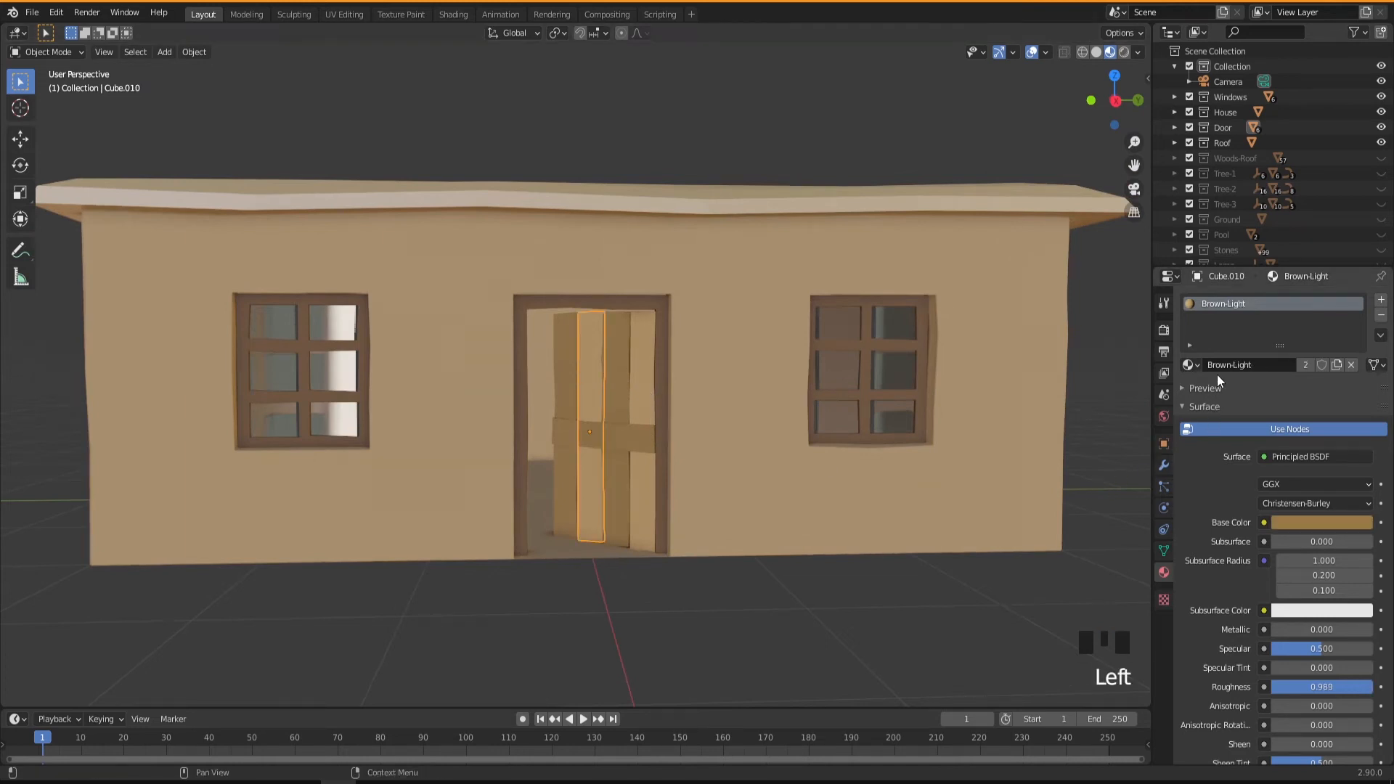
click(1197, 366)
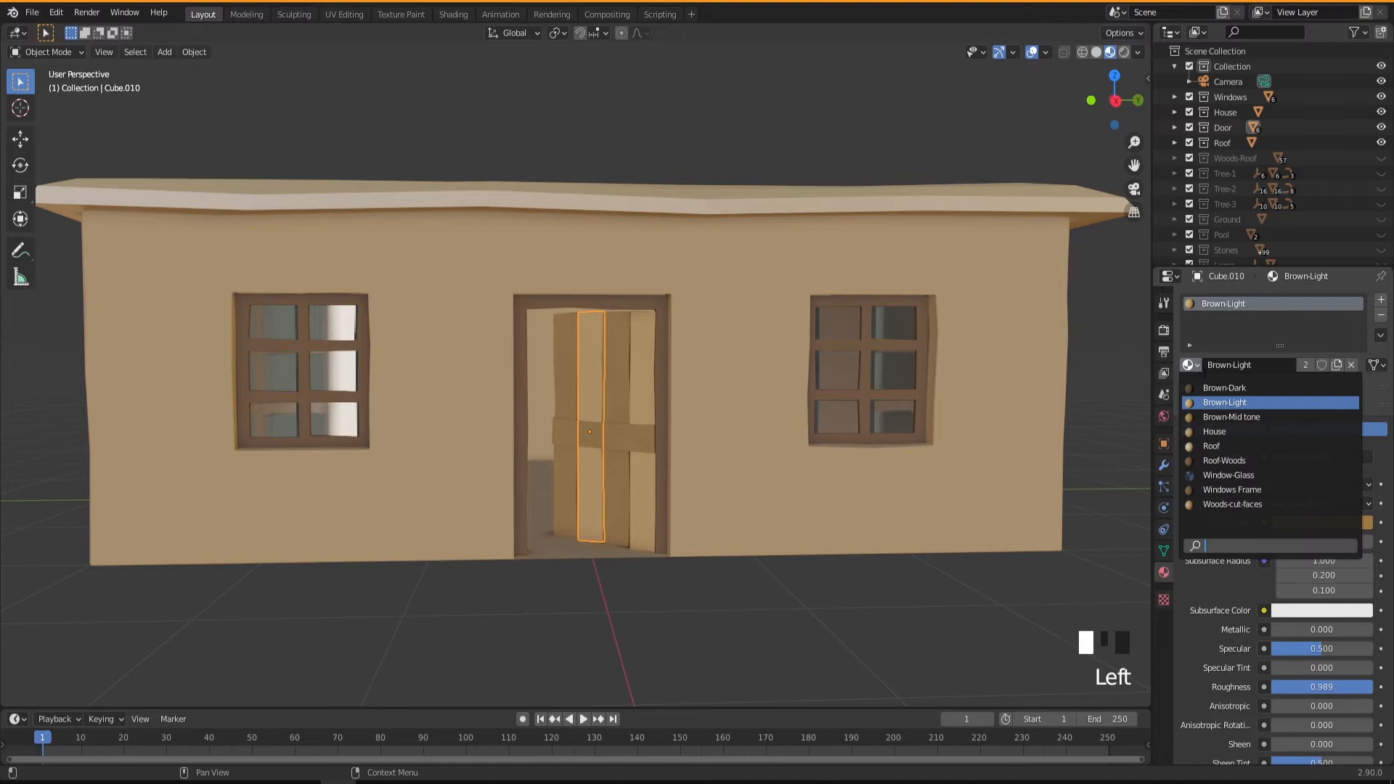
click(1218, 416)
Step: Set the first material slot of the rightmost door plank to the existing Brown-Mid tone material
click(643, 375)
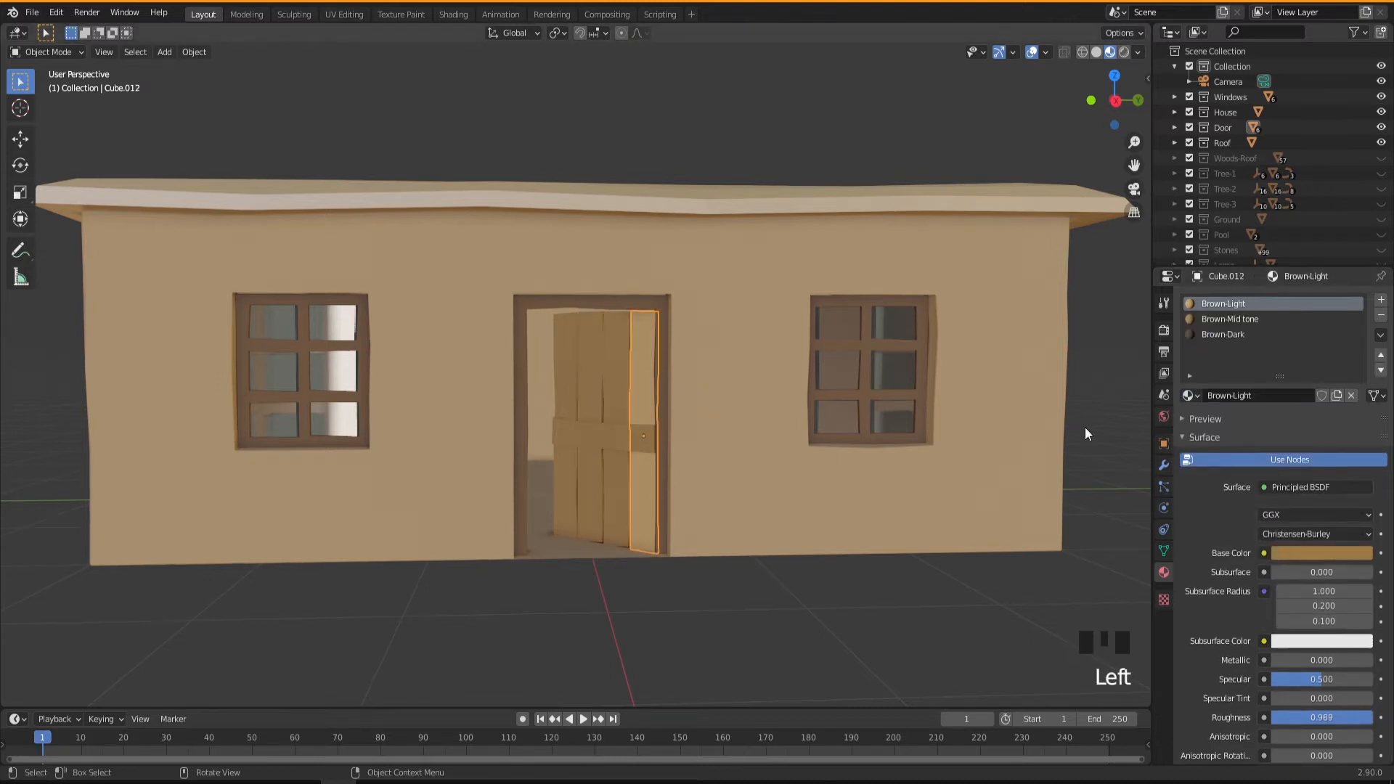
click(1196, 394)
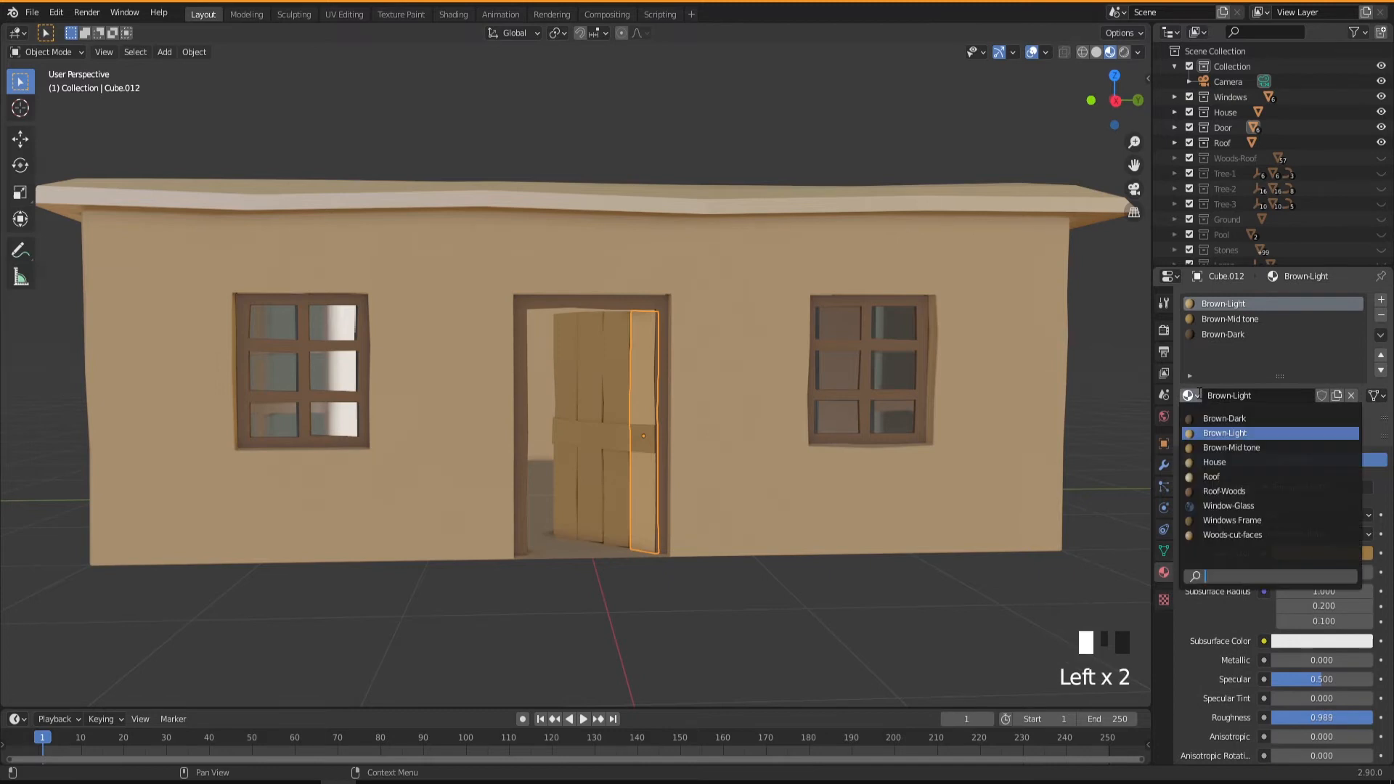
click(1231, 447)
click(634, 646)
mouse_move(664, 631)
middle_down()
mouse_move(621, 630)
mouse_move(698, 626)
mouse_move(672, 626)
middle_up()
Step: Assign the existing Brown-Dark material to the horizontal board across the door planks
click(636, 445)
scroll(1188, 441, down, 1)
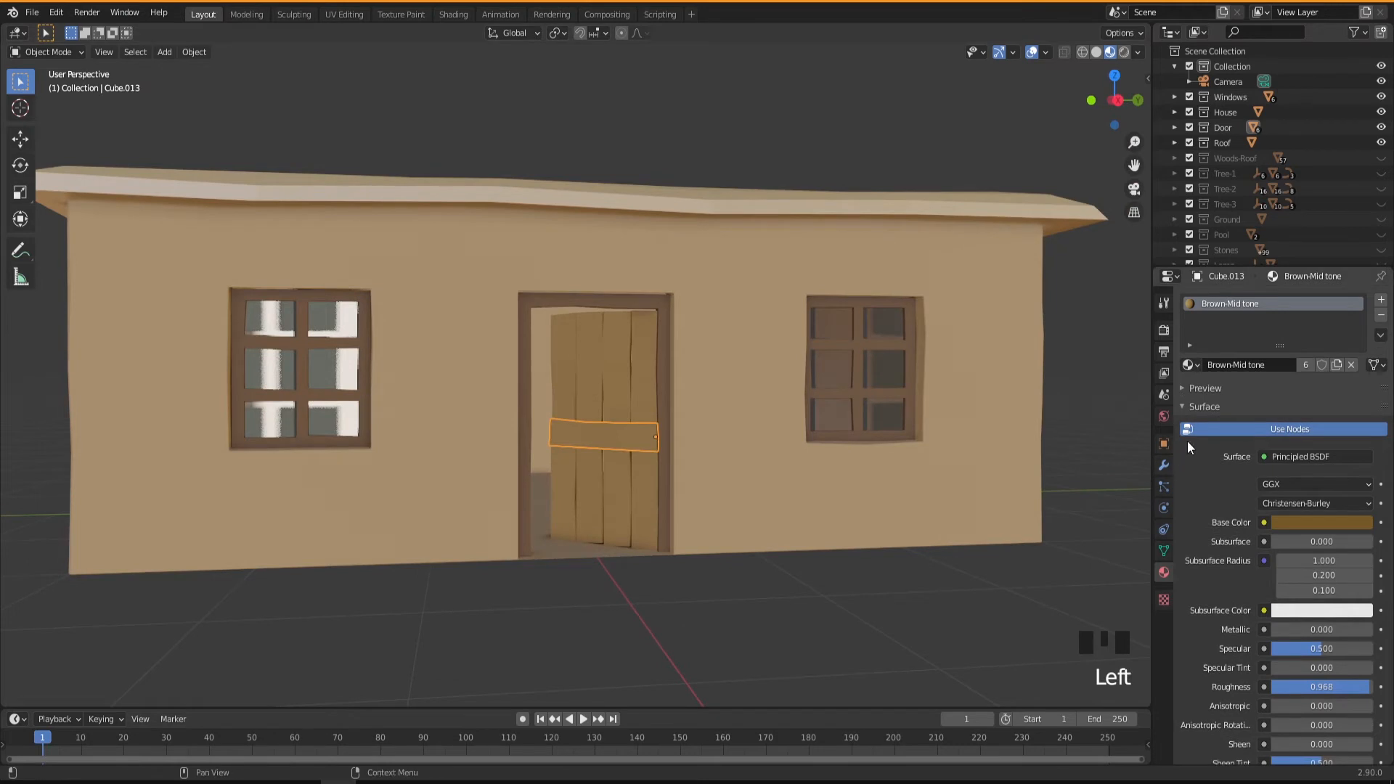
click(1192, 365)
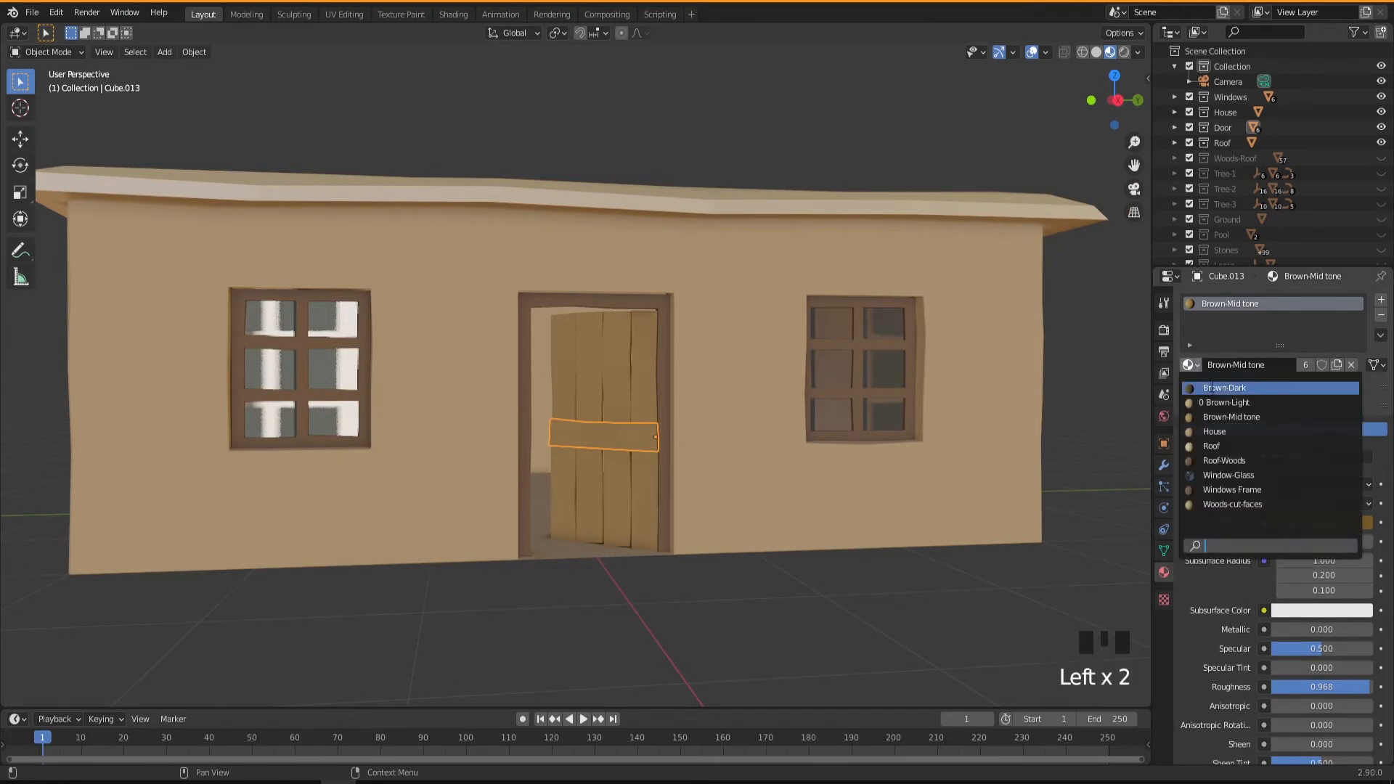
click(1224, 387)
click(703, 625)
middle_drag(686, 611, 643, 464)
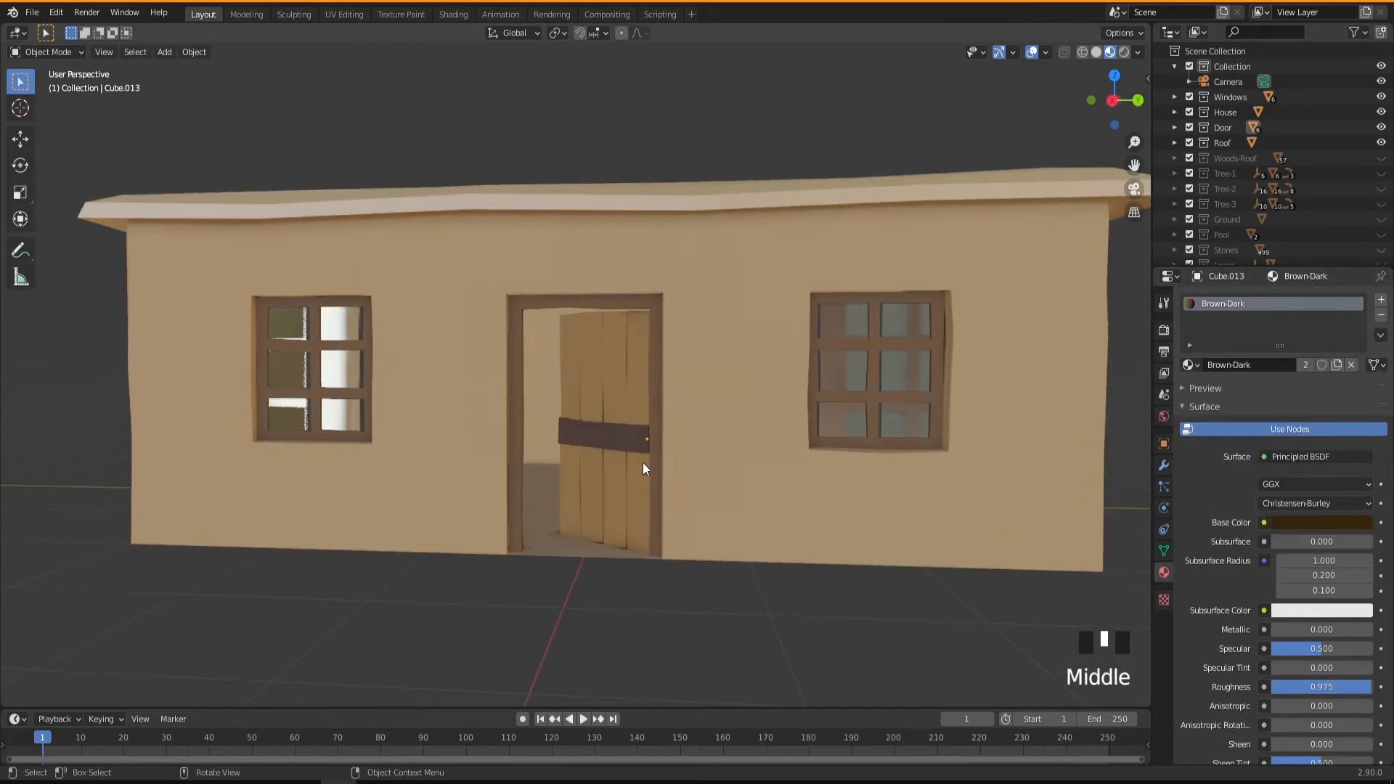
Step: Adjust the Brown-Dark base color of the door's horizontal board to H 0.093, S 0.655, V 0.300
click(616, 430)
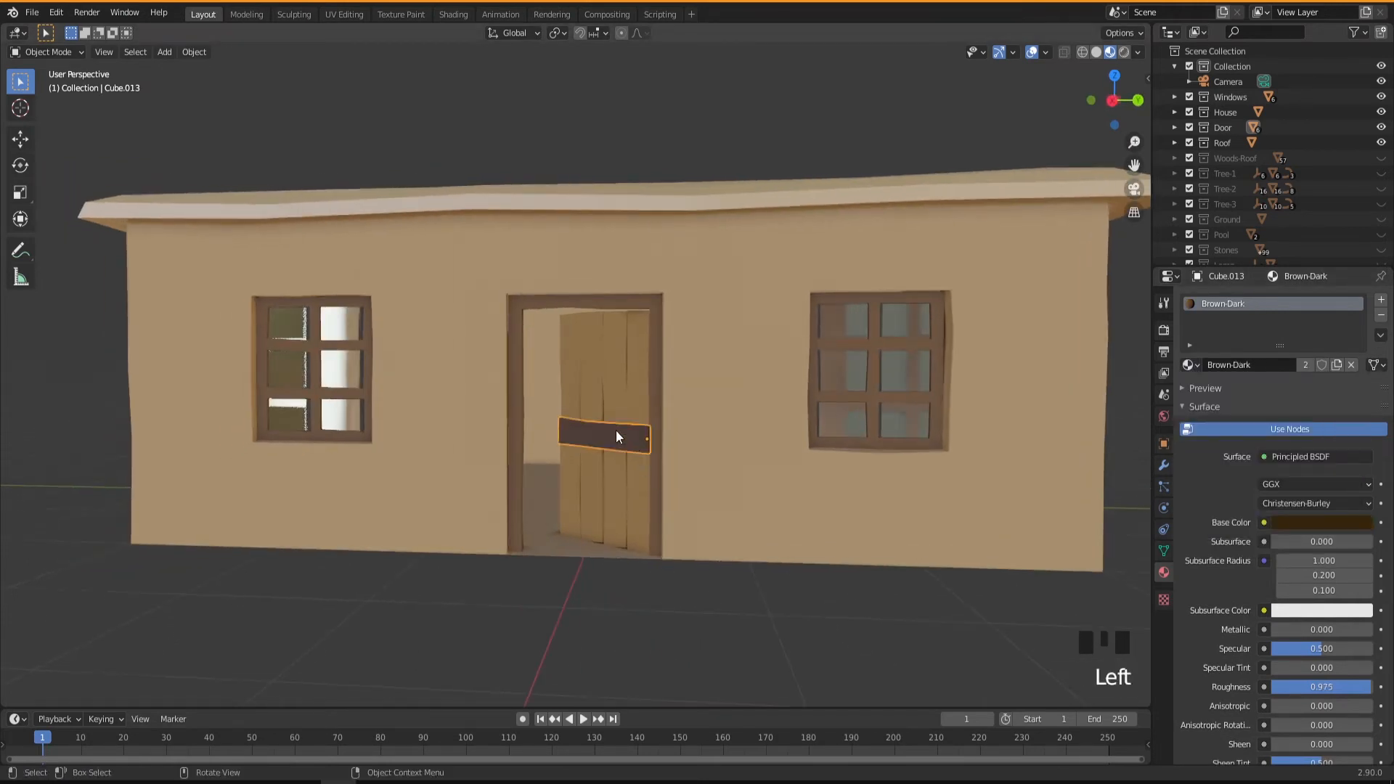
click(1299, 521)
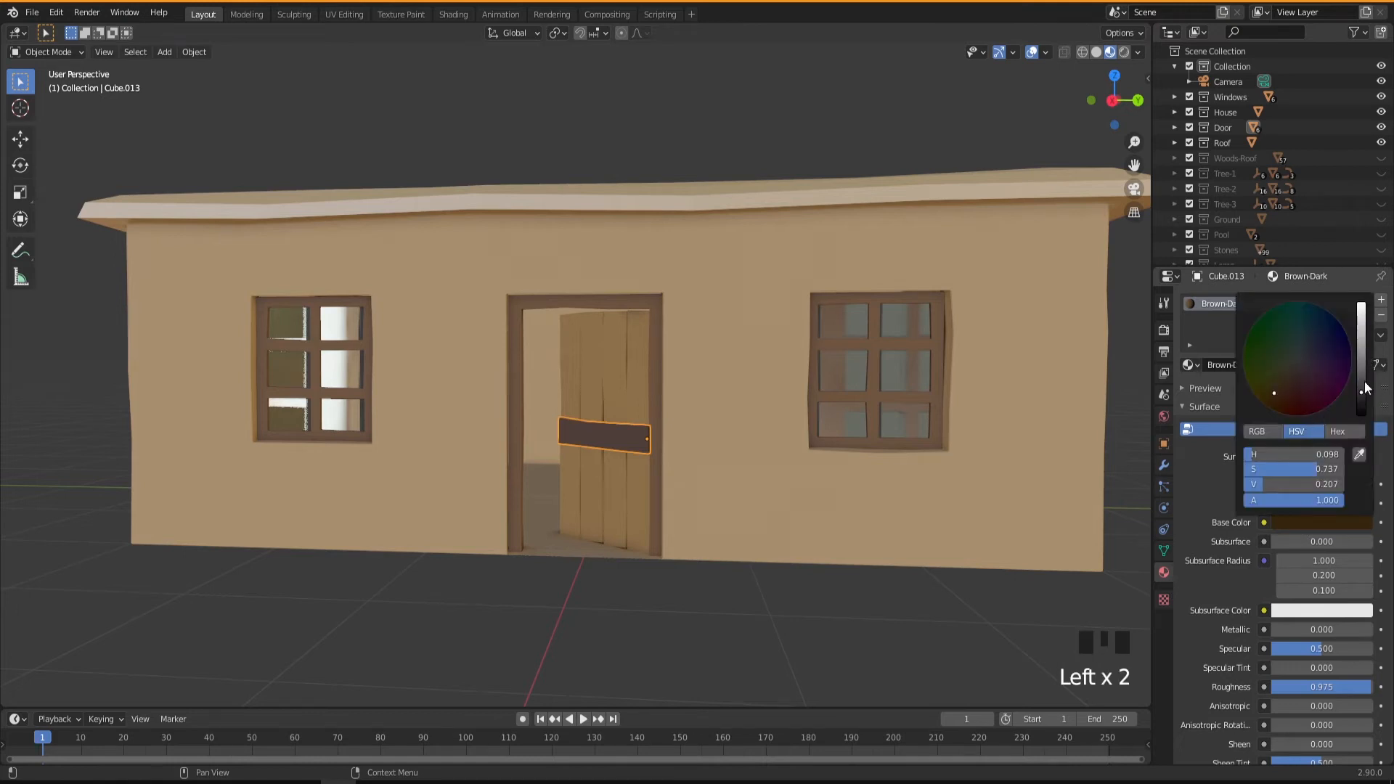
drag(1364, 390, 1362, 380)
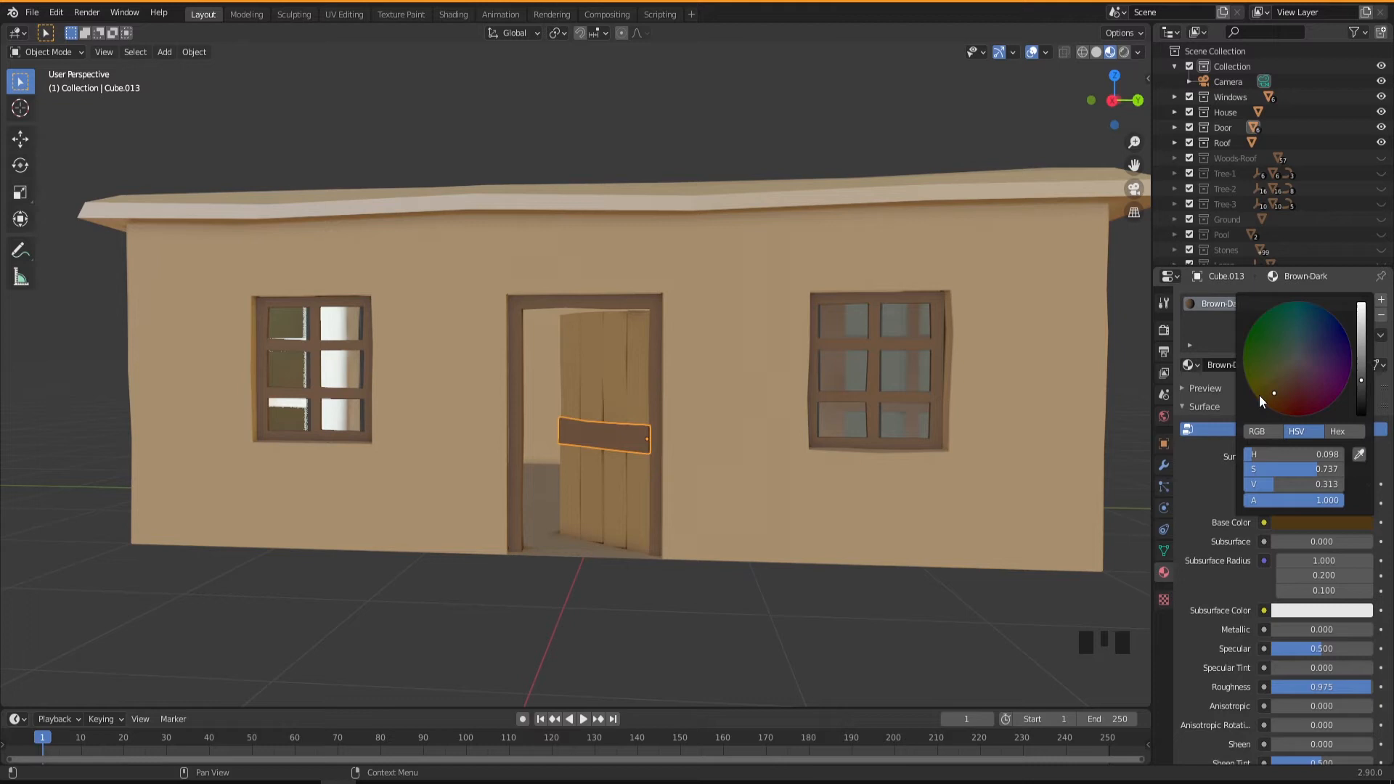
click(1277, 391)
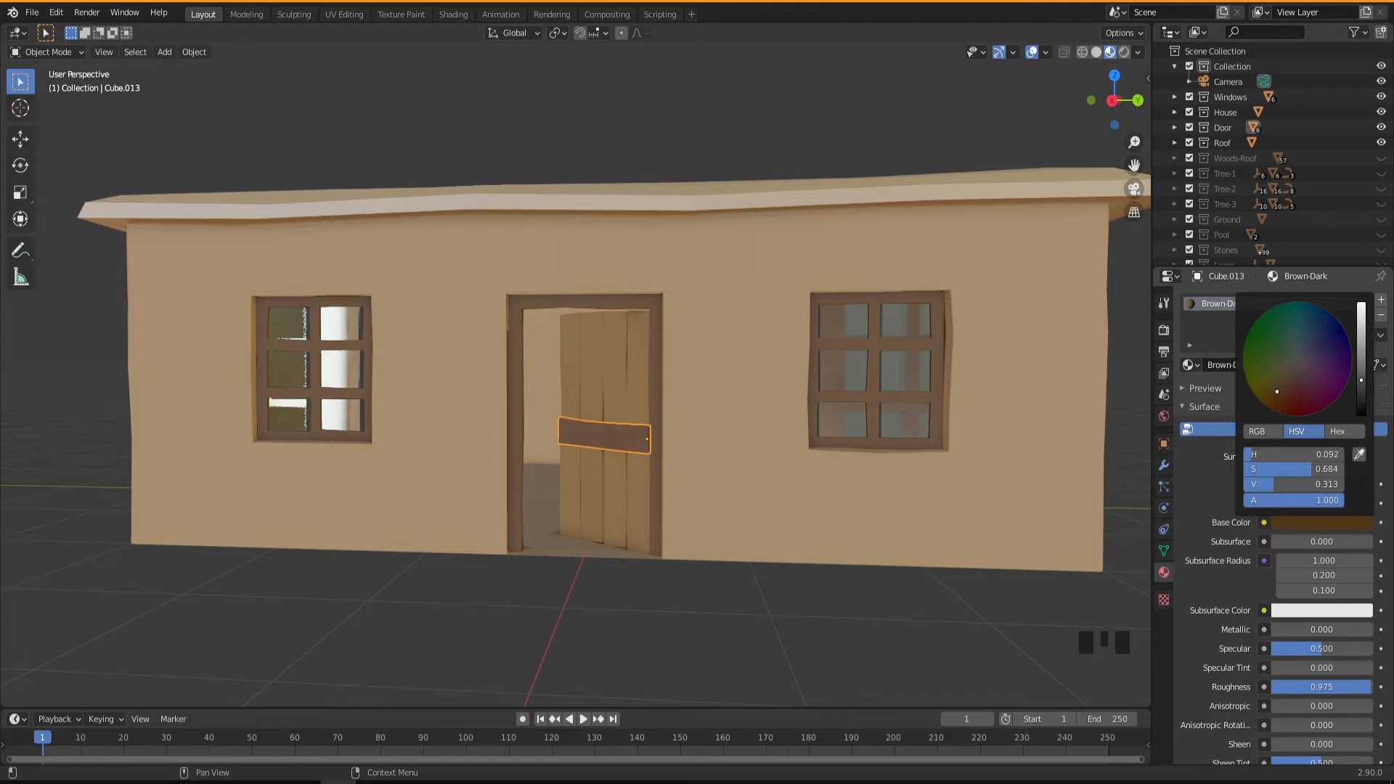
drag(1277, 391, 1278, 389)
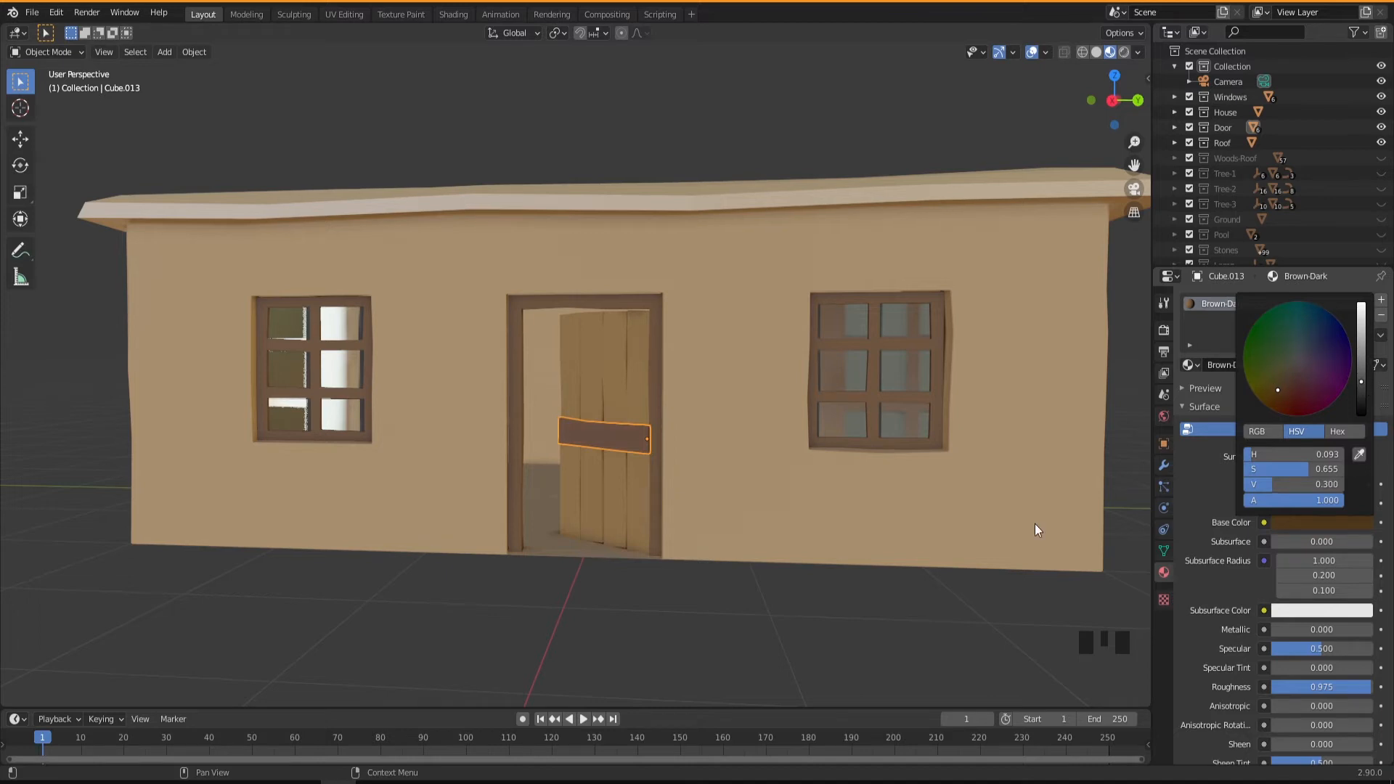
click(707, 617)
middle_drag(708, 617, 647, 528)
scroll(572, 593, down, 3)
scroll(681, 556, down, 2)
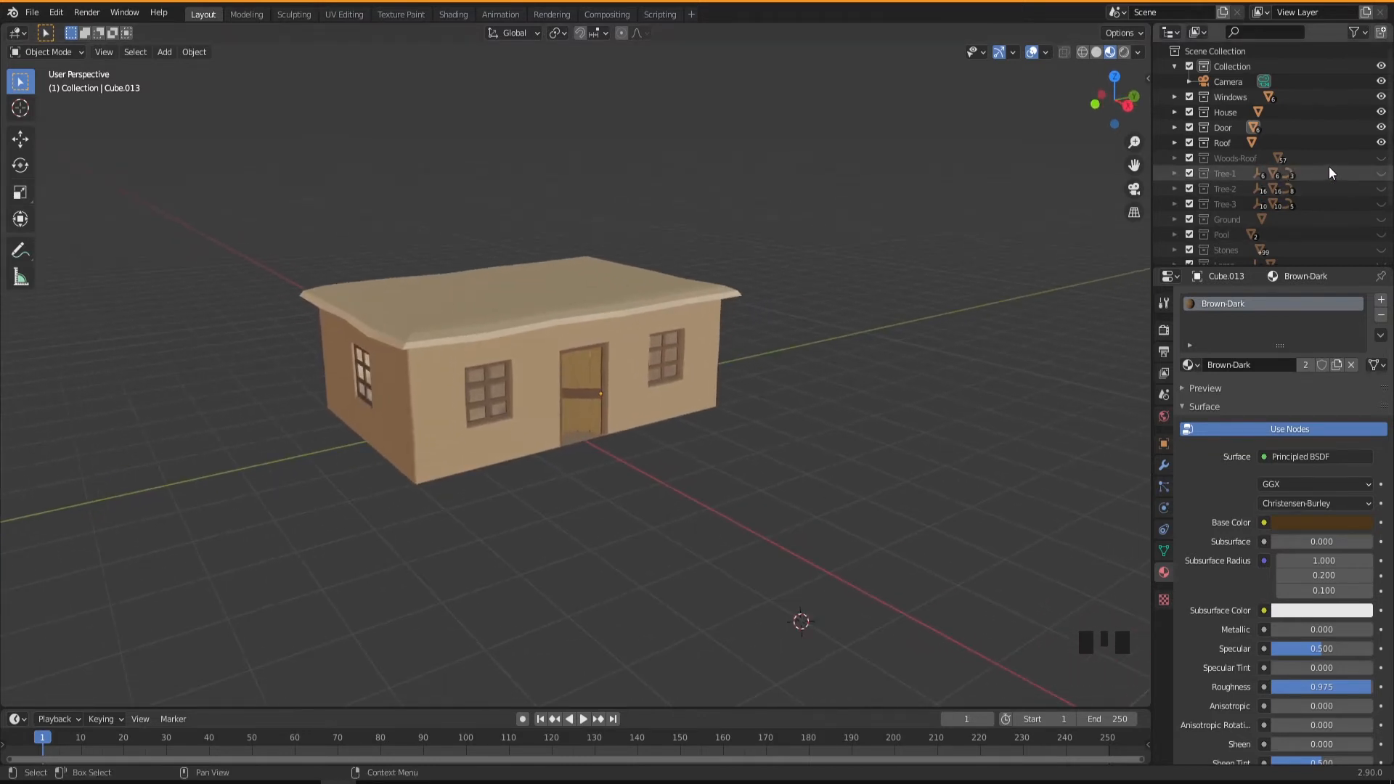
Step: Show the Woods-Roof collection and hide the Roof collection to expose the thin sticks on top of the walls
click(1381, 159)
middle_drag(575, 424, 550, 391)
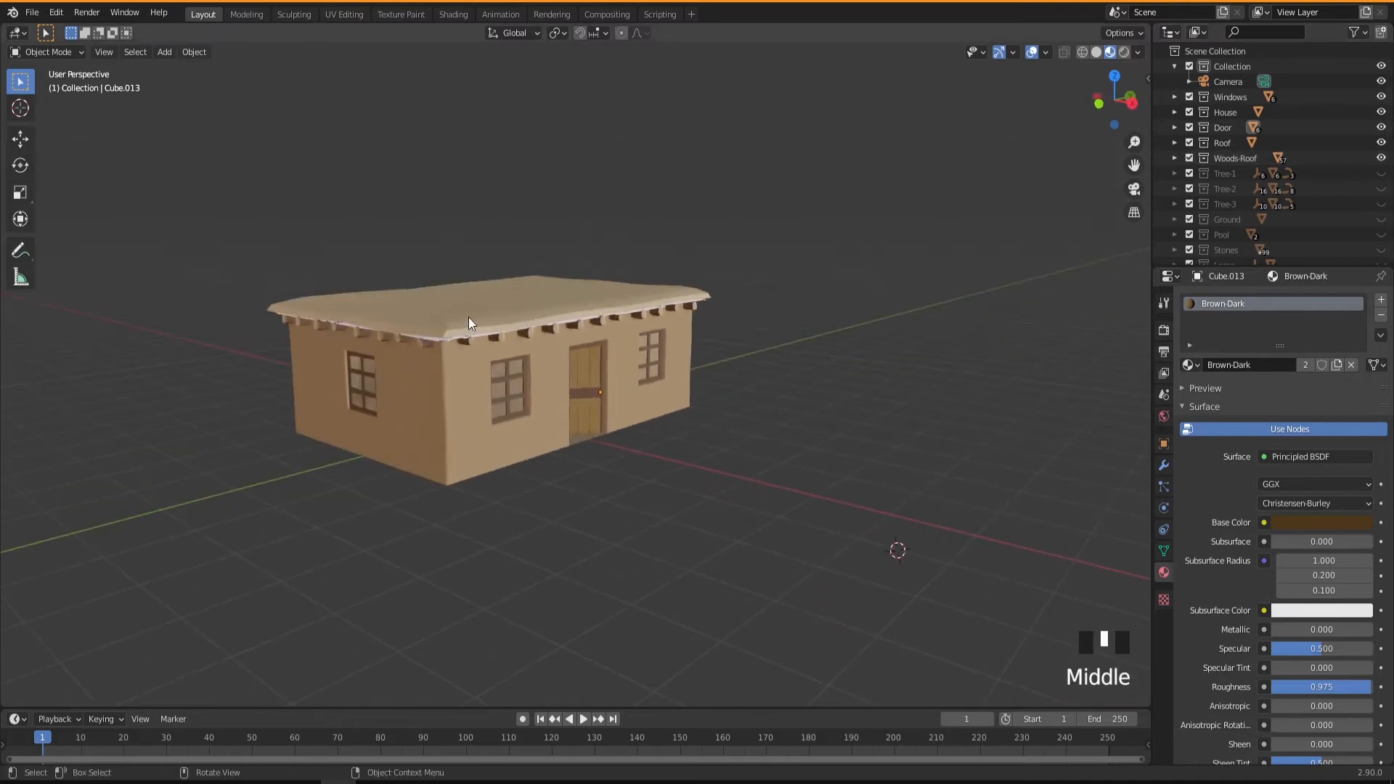
scroll(468, 318, up, 2)
click(455, 233)
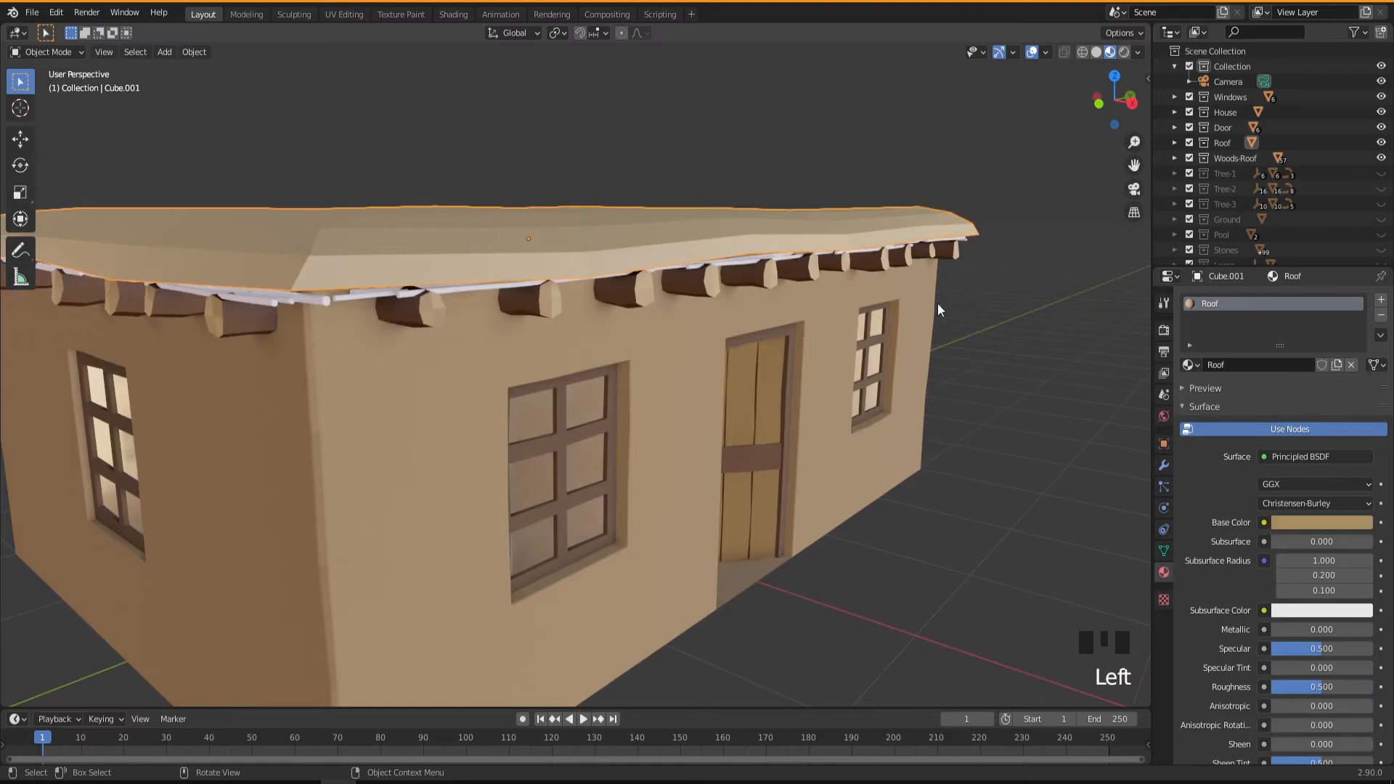
click(1381, 143)
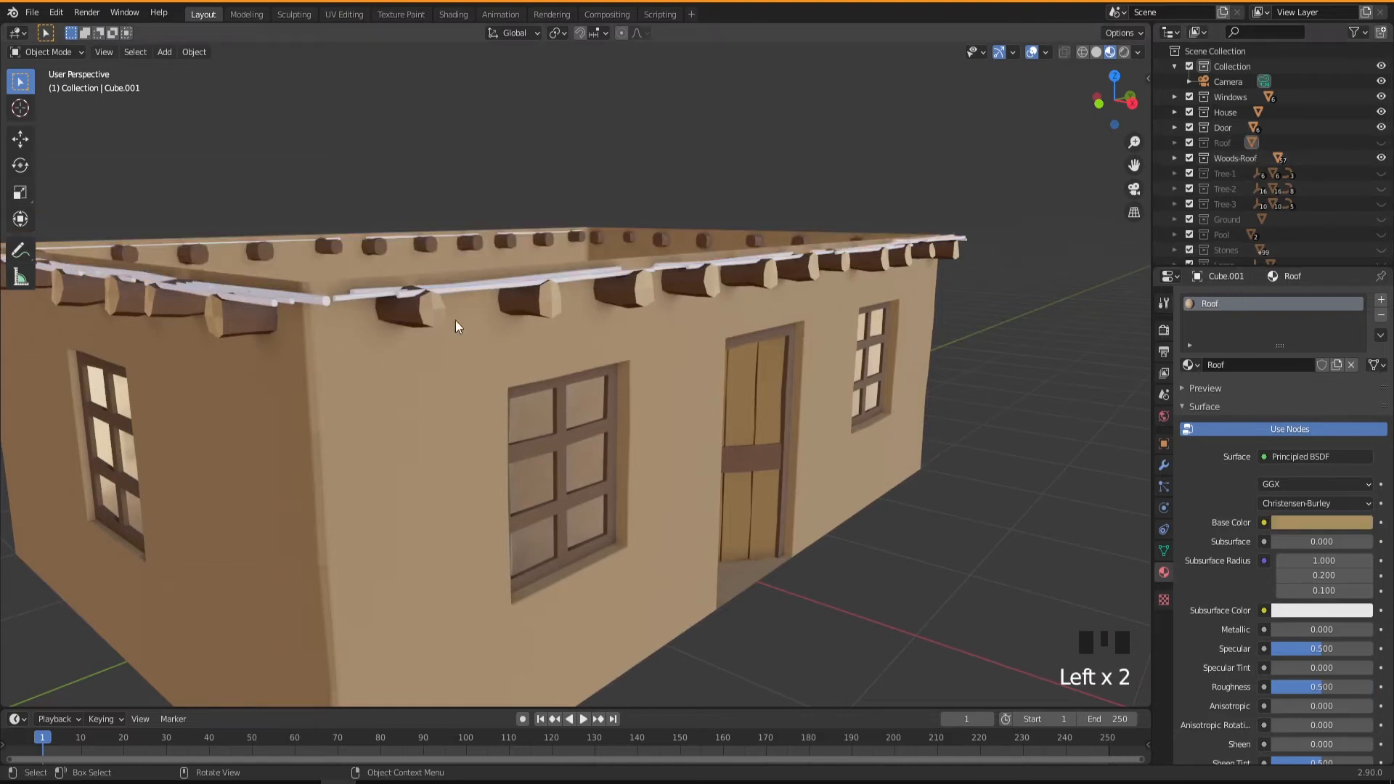
Step: Assign the Brown-Dark material to four thin sticks on the front and side walls by one front corner, copying it to the selected sticks
click(461, 290)
middle_drag(515, 370, 492, 431)
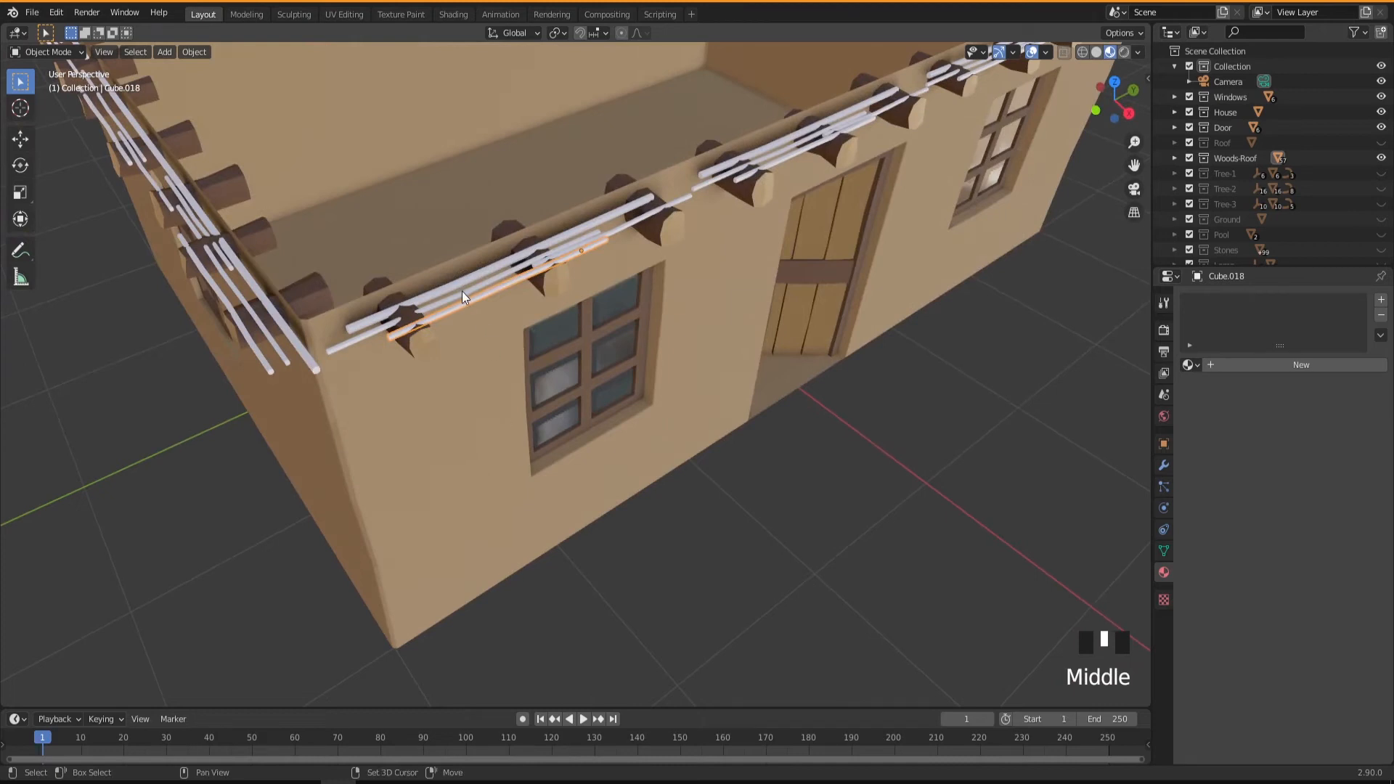
shift+click(382, 325)
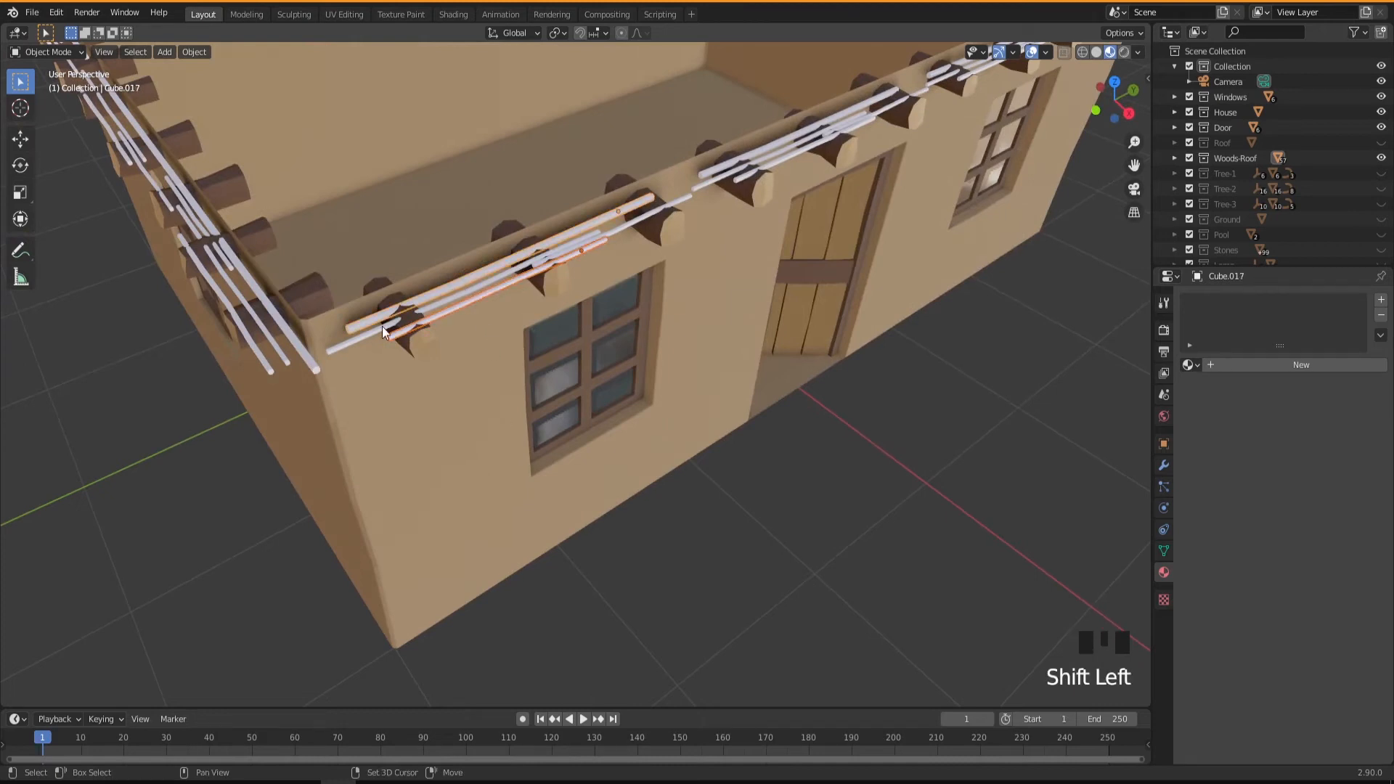
shift+click(237, 274)
shift+click(156, 157)
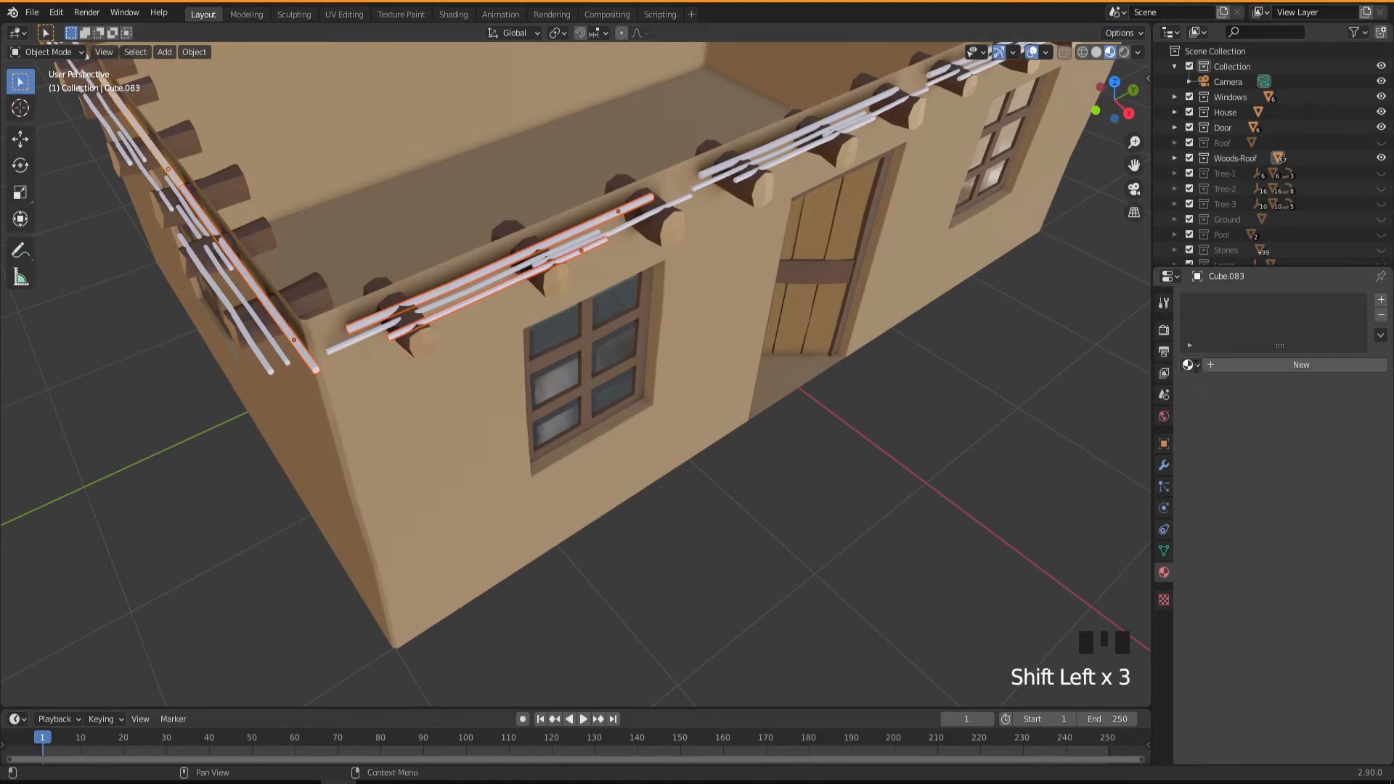
click(1191, 365)
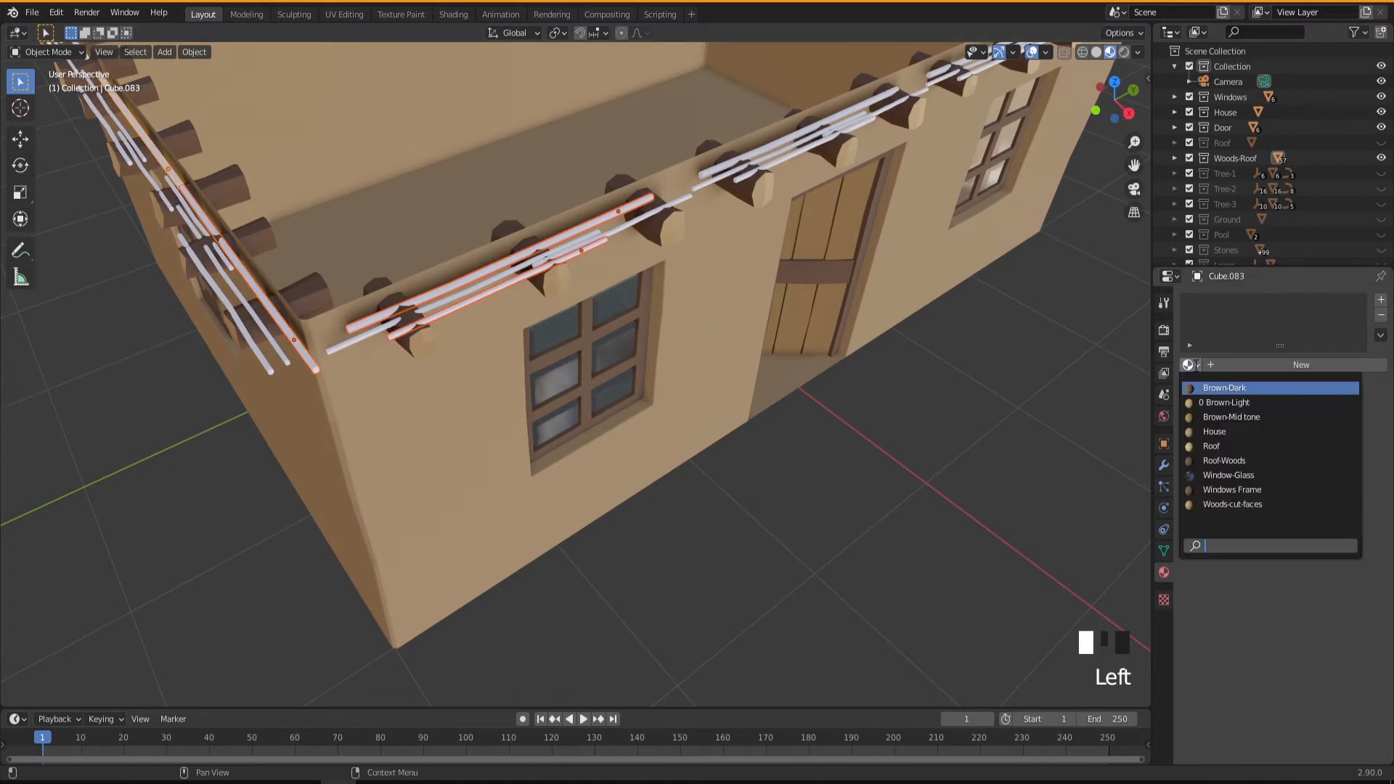
click(1222, 389)
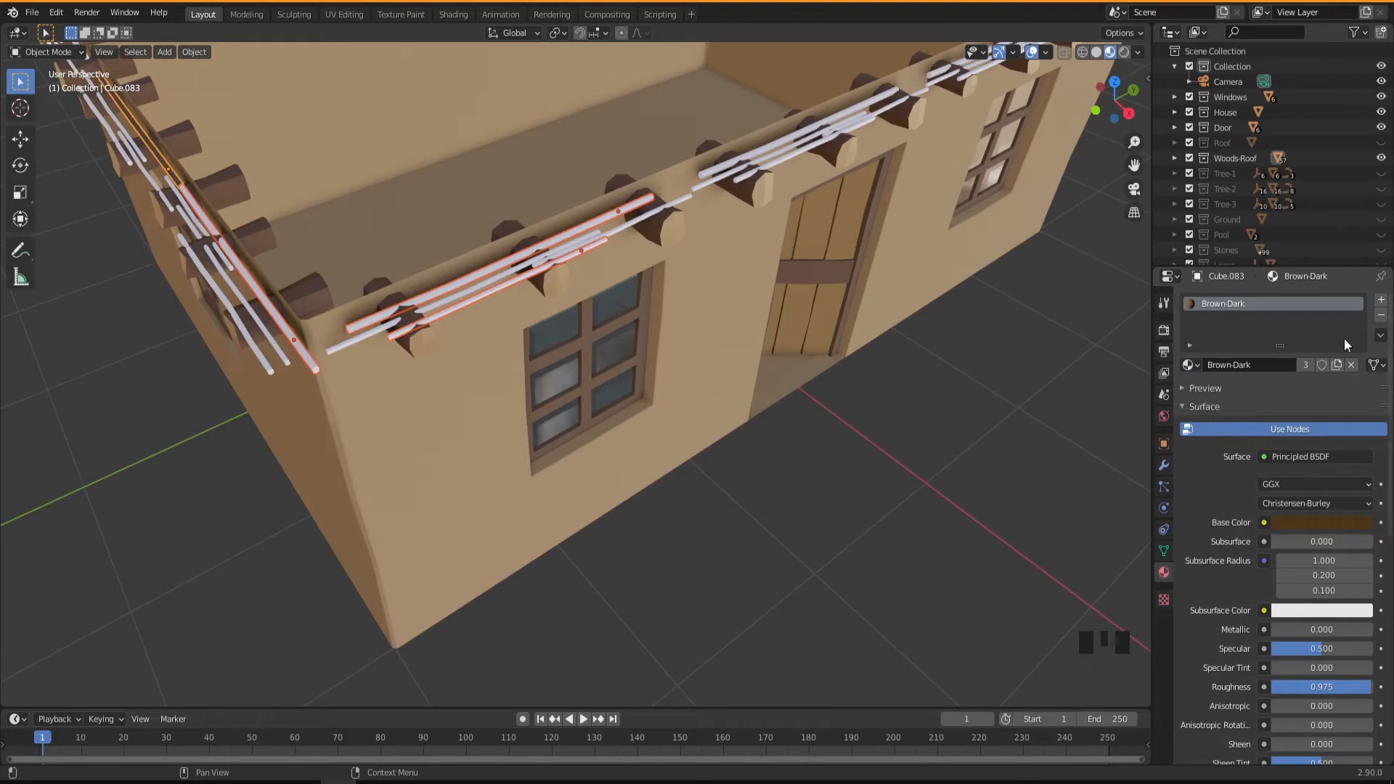
click(1379, 335)
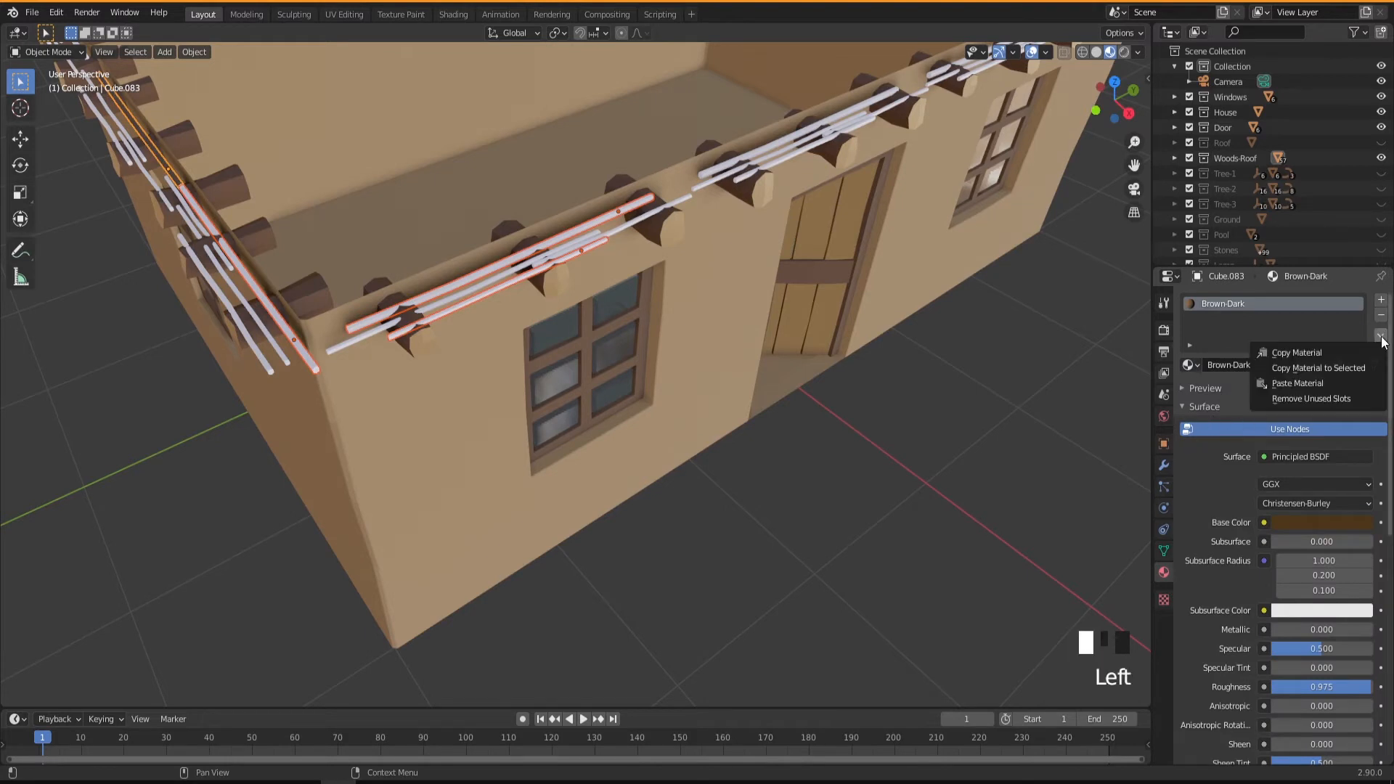
click(1332, 368)
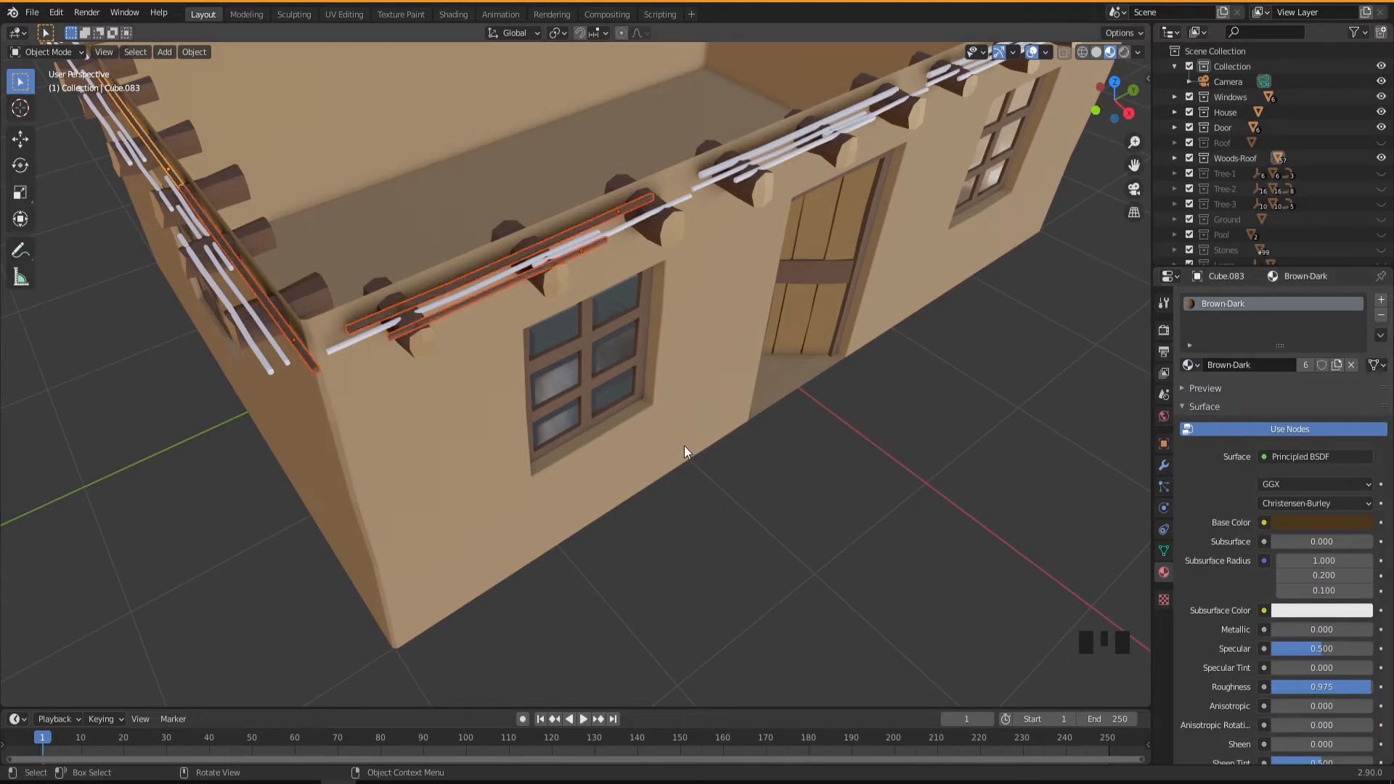
Step: Assign the Brown-Dark material to a further scattered selection of thin sticks around the wall tops, copying it to all selected sticks
middle_drag(673, 448, 703, 460)
scroll(740, 468, down, 2)
middle_drag(784, 477, 765, 443)
shift+middle_drag(766, 443, 516, 425)
scroll(512, 425, up, 2)
click(376, 361)
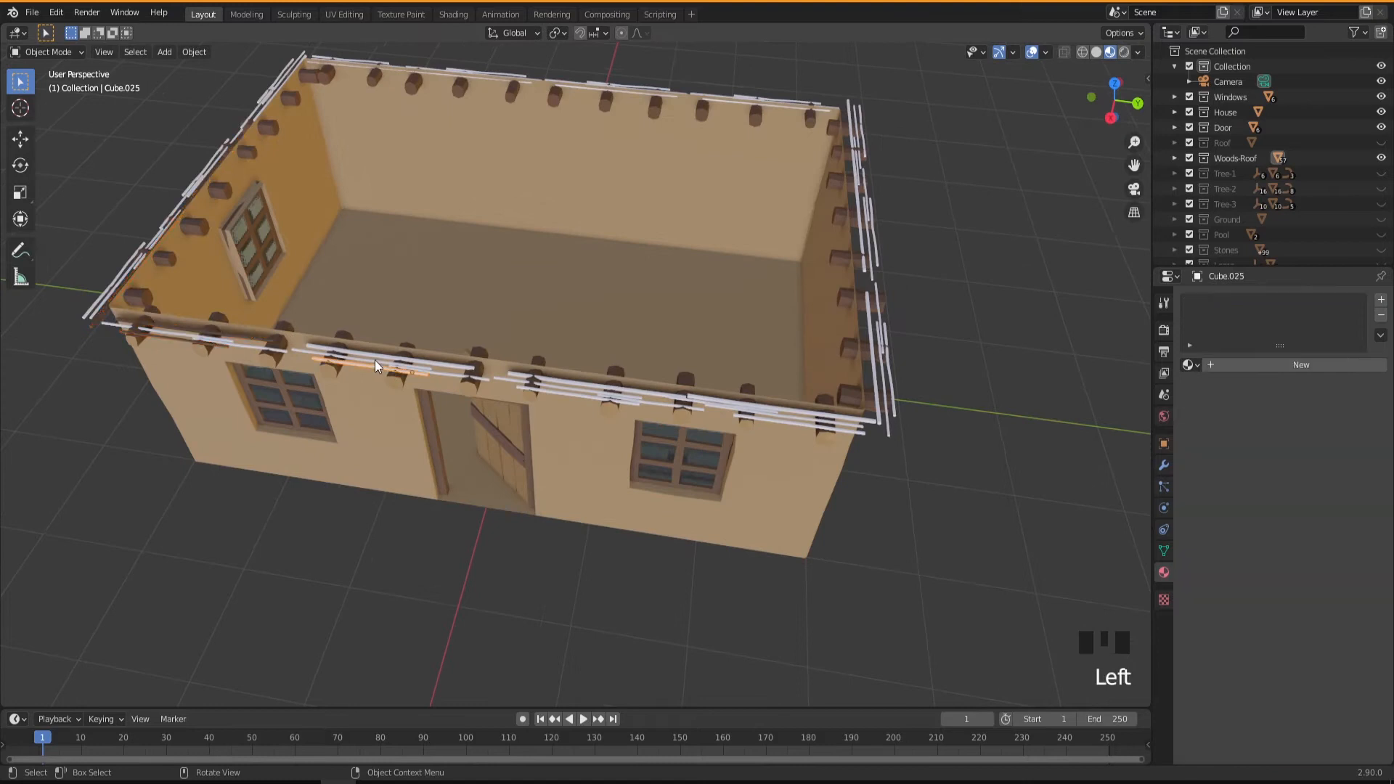
scroll(368, 360, up, 4)
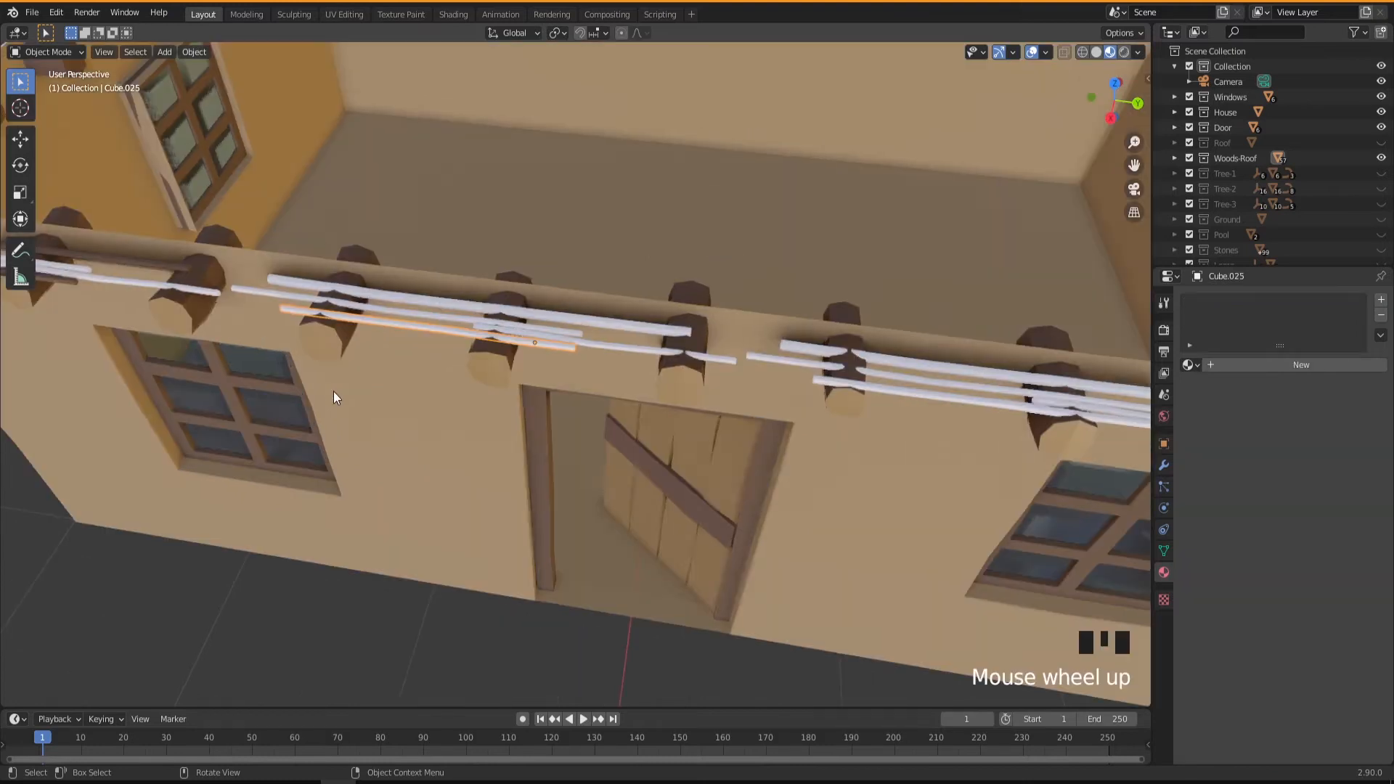
click(411, 314)
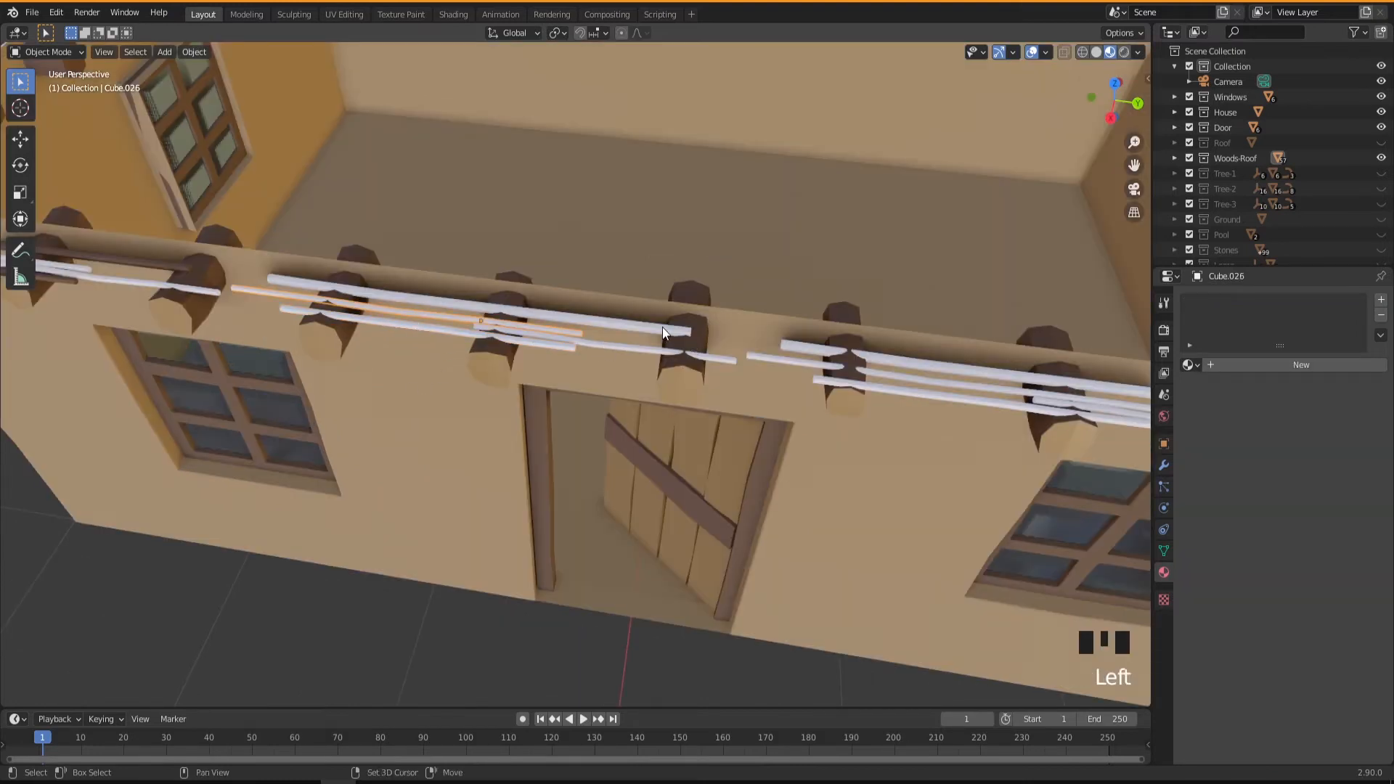
shift+click(790, 359)
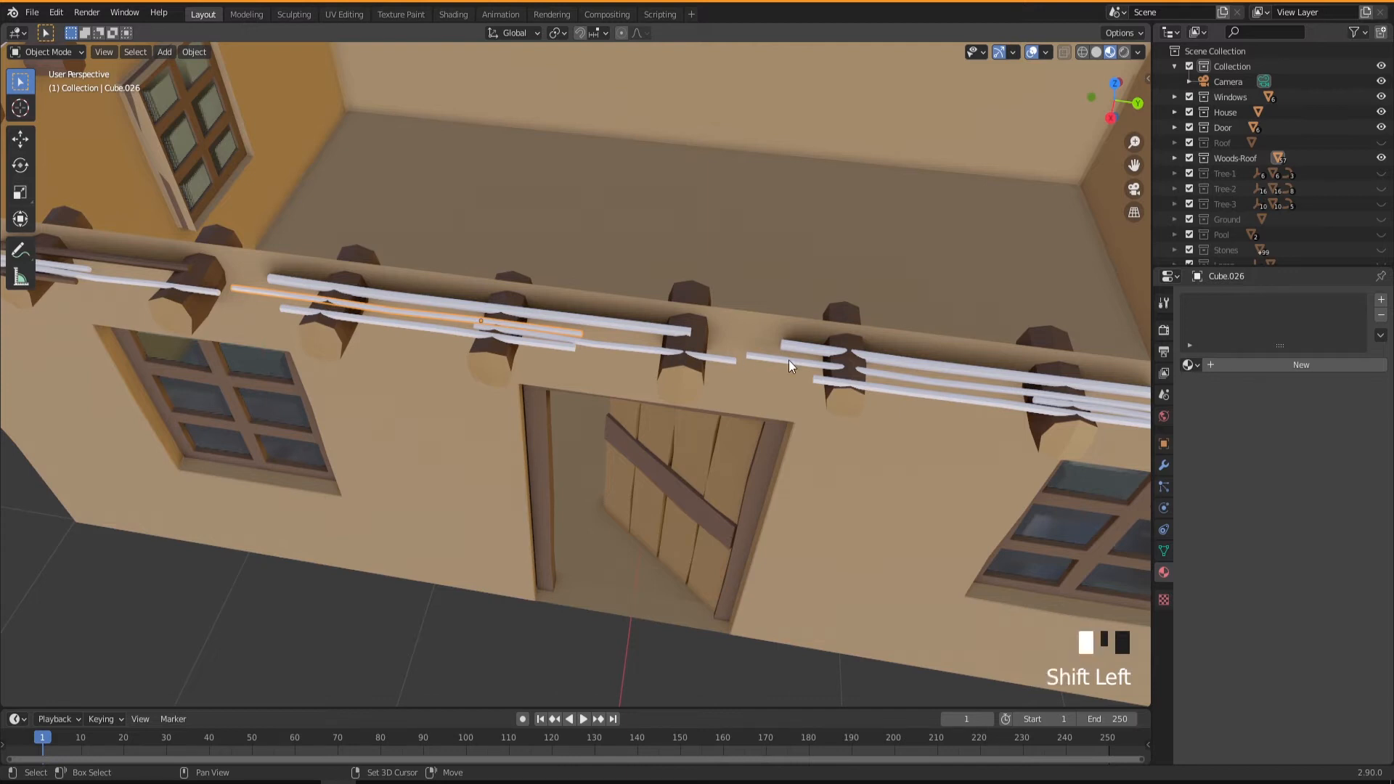
shift+click(895, 365)
shift+middle_drag(969, 409, 770, 410)
shift+click(422, 466)
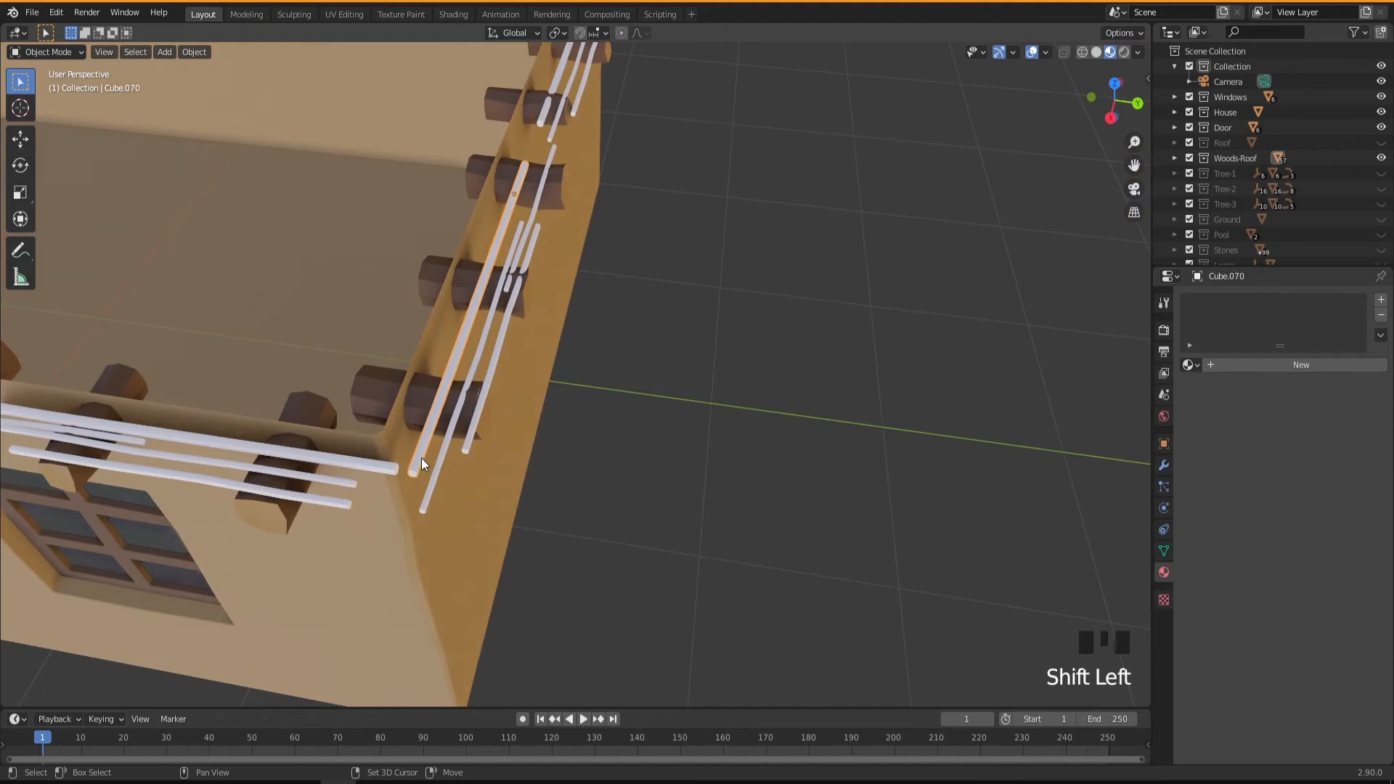
shift+click(476, 428)
middle_drag(616, 303, 620, 365)
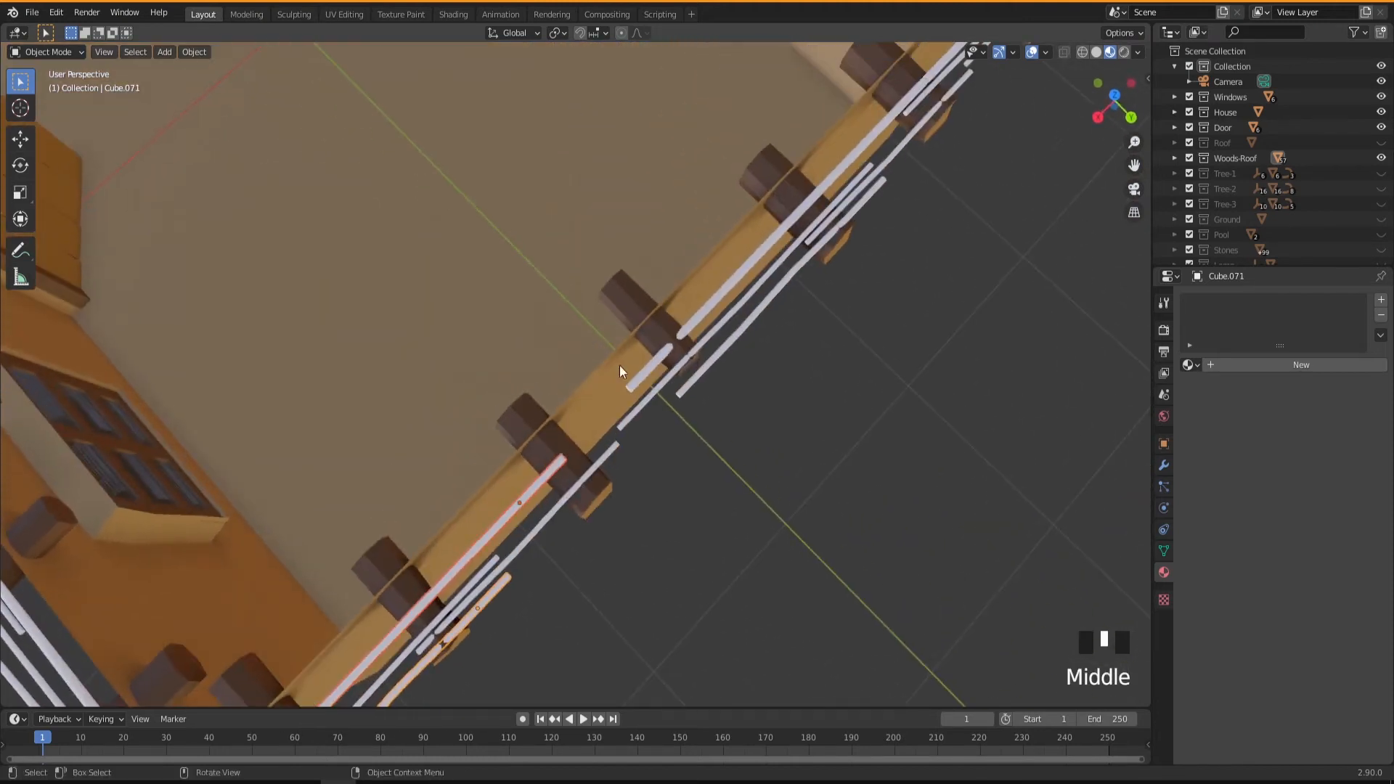
shift+click(703, 341)
mouse_move(815, 345)
shift+middle_down()
mouse_move(798, 355)
mouse_move(815, 354)
shift+middle_up()
shift+click(456, 454)
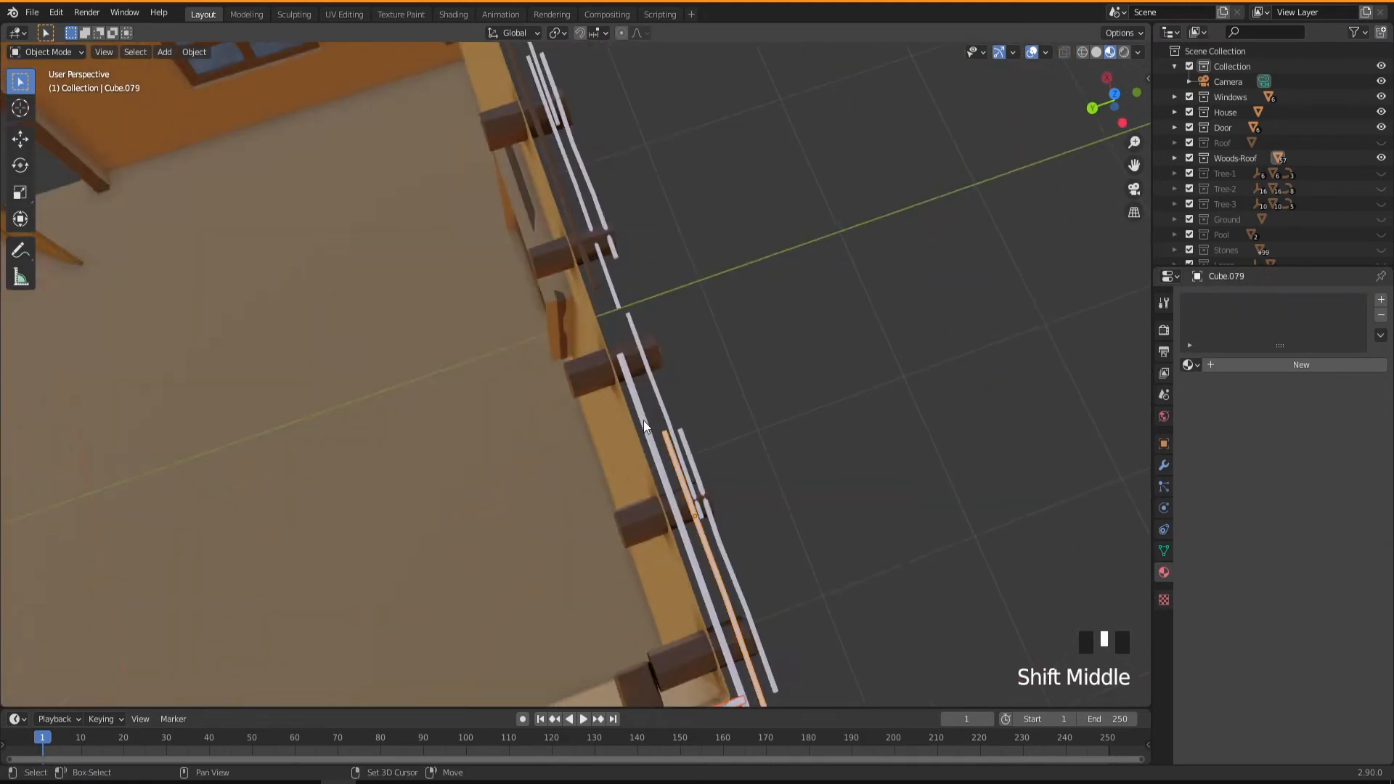
shift+middle_drag(643, 420, 748, 697)
shift+click(639, 299)
click(1190, 364)
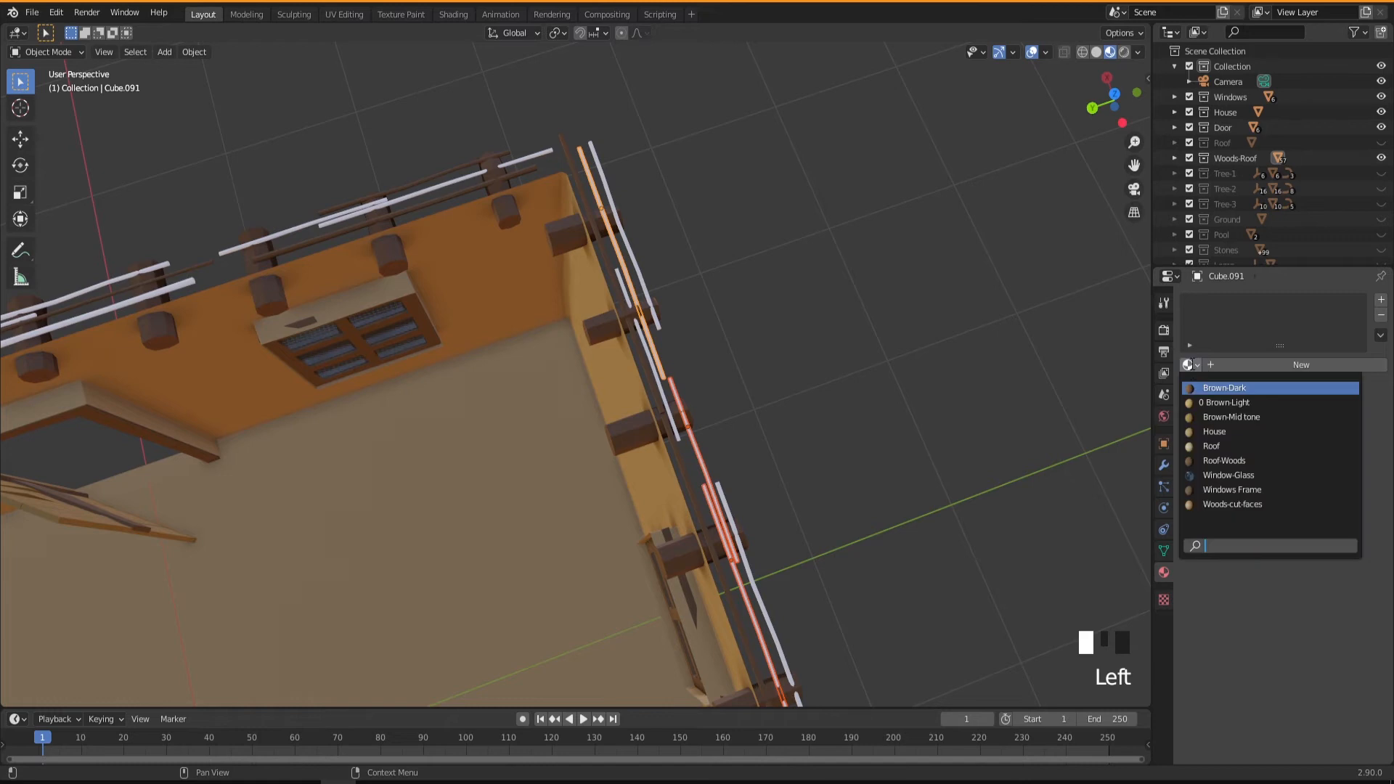
click(1224, 388)
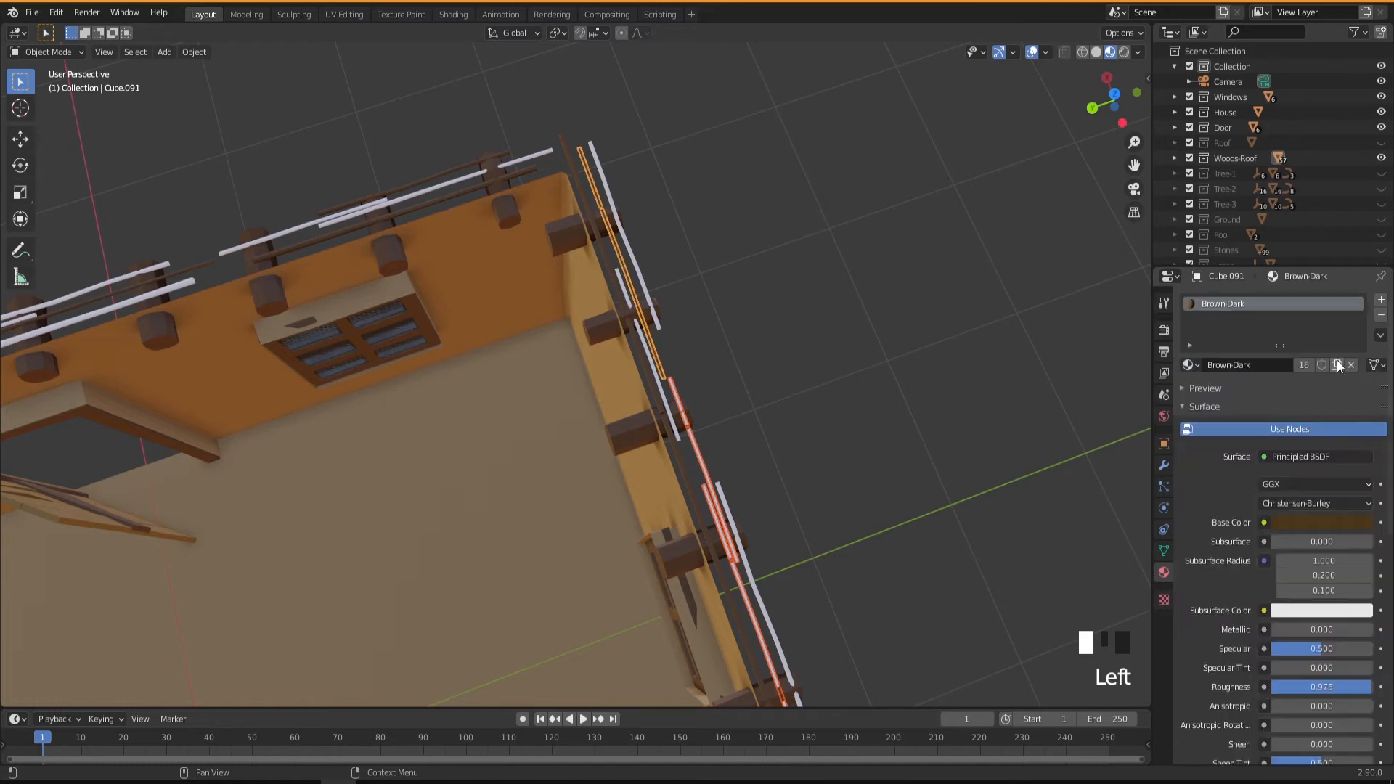
click(1381, 336)
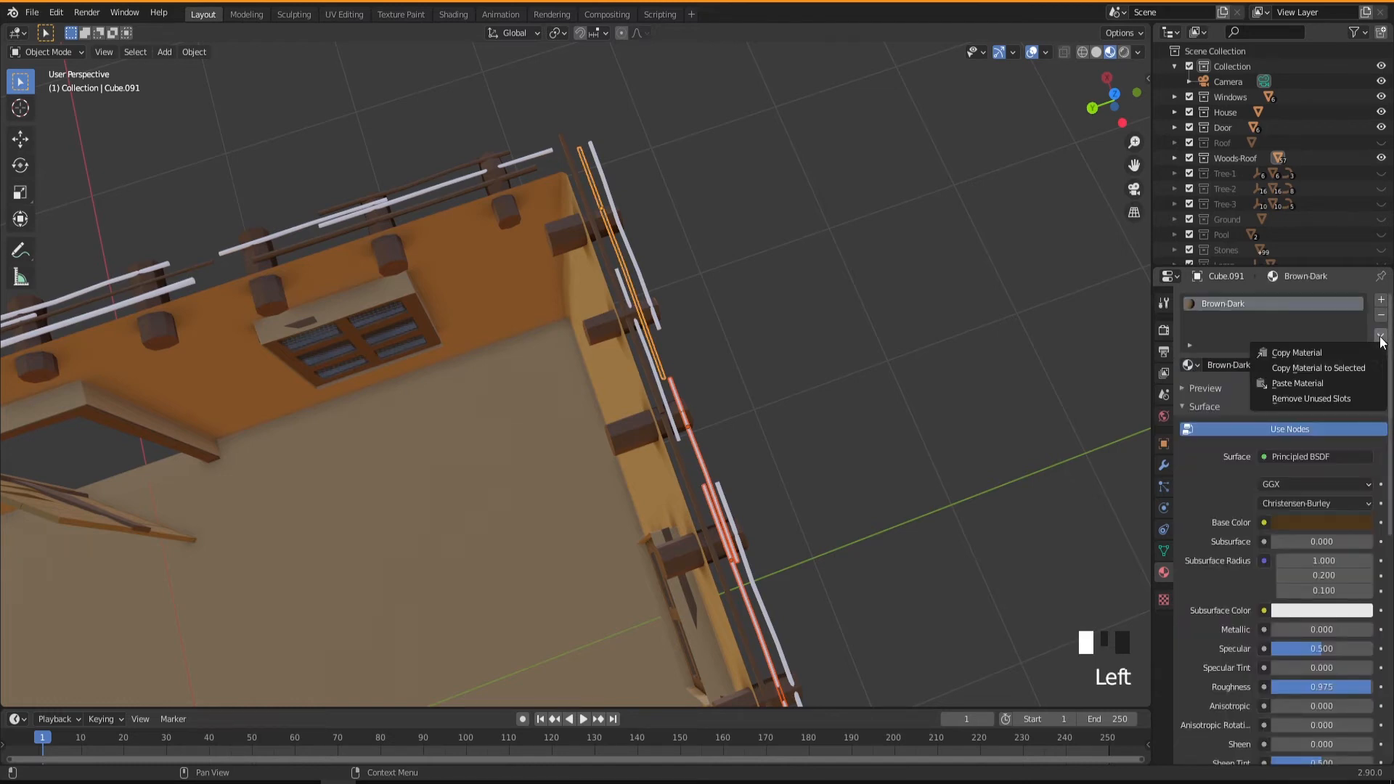
click(1323, 368)
Step: Assign the Brown-Dark material to two thin sticks at the corner end of the front wall, copying it to the selected sticks
middle_drag(777, 461, 720, 450)
scroll(659, 473, down, 2)
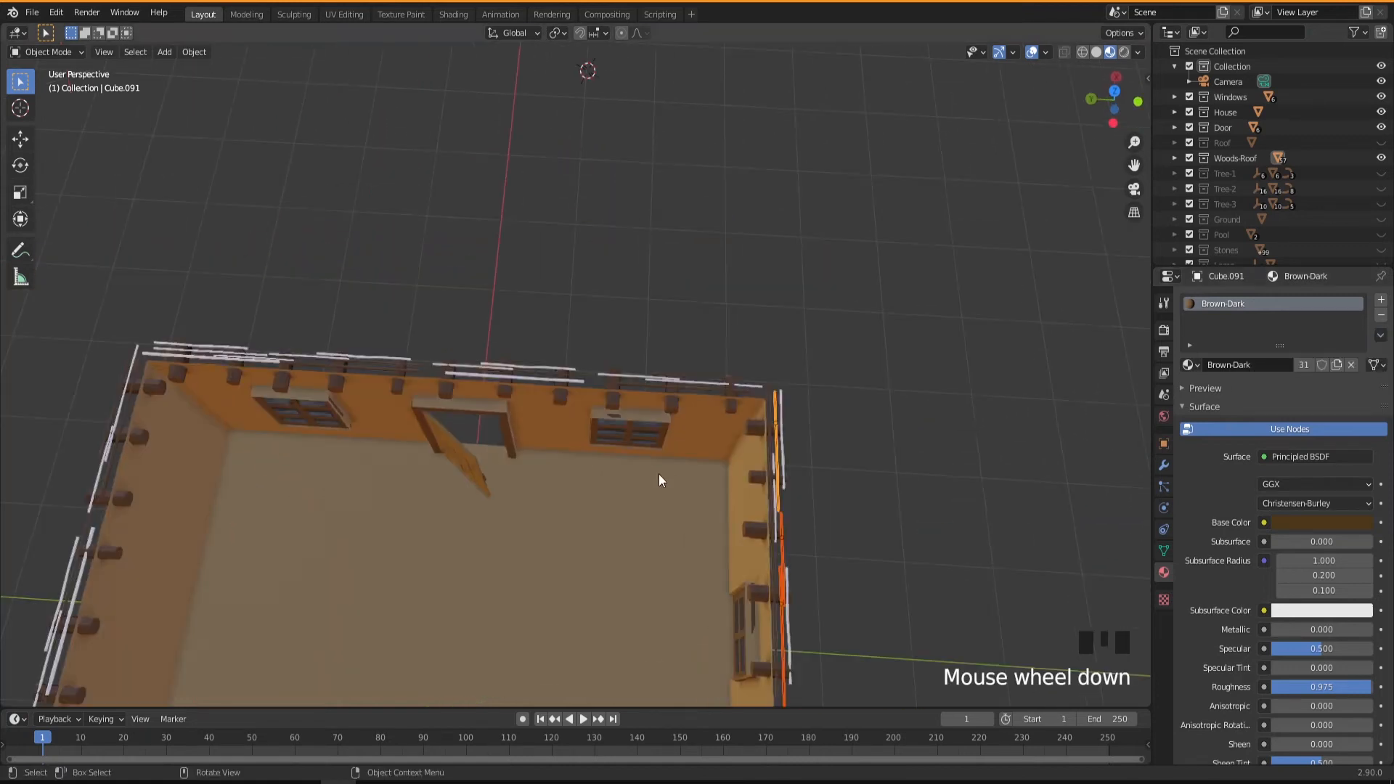
middle_drag(643, 514, 638, 518)
shift+middle_drag(120, 382, 493, 444)
scroll(688, 476, up, 2)
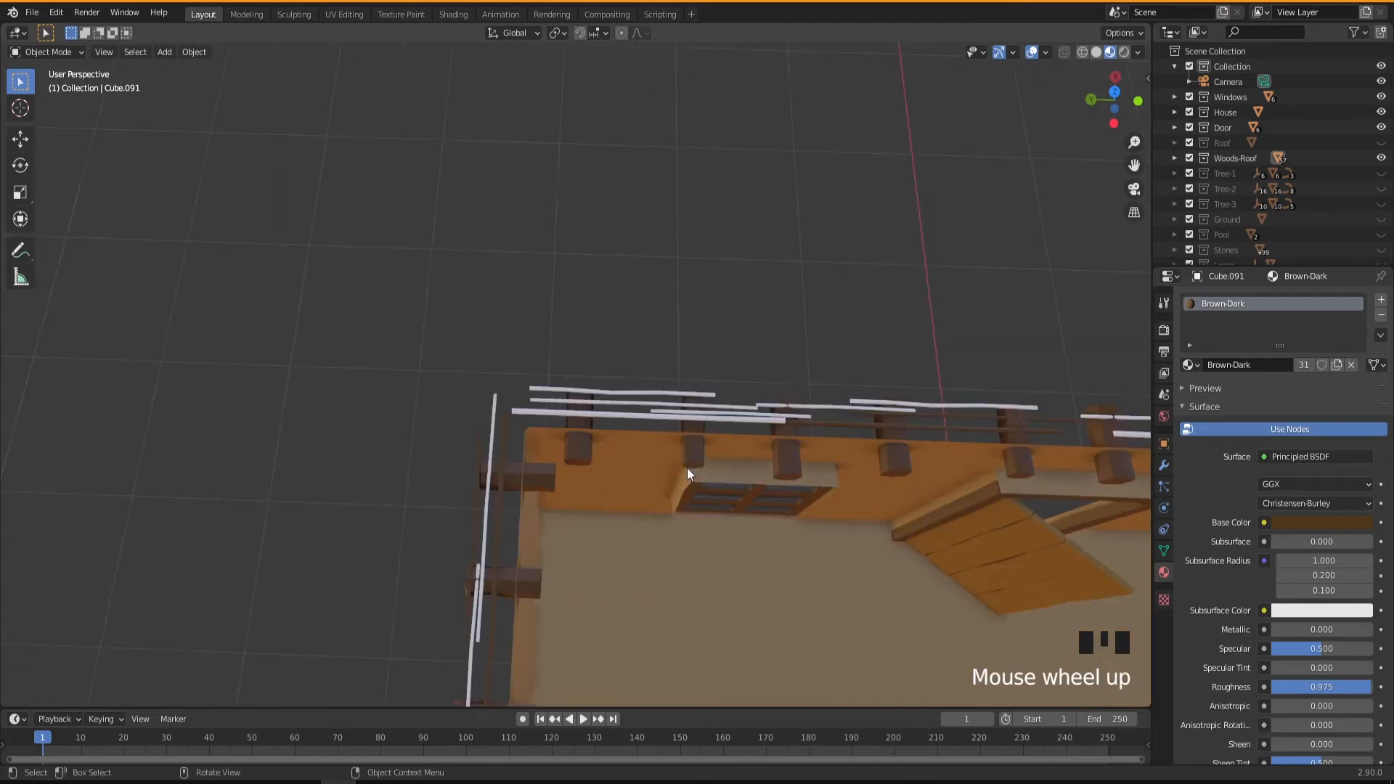
click(622, 403)
shift+click(631, 413)
click(1190, 365)
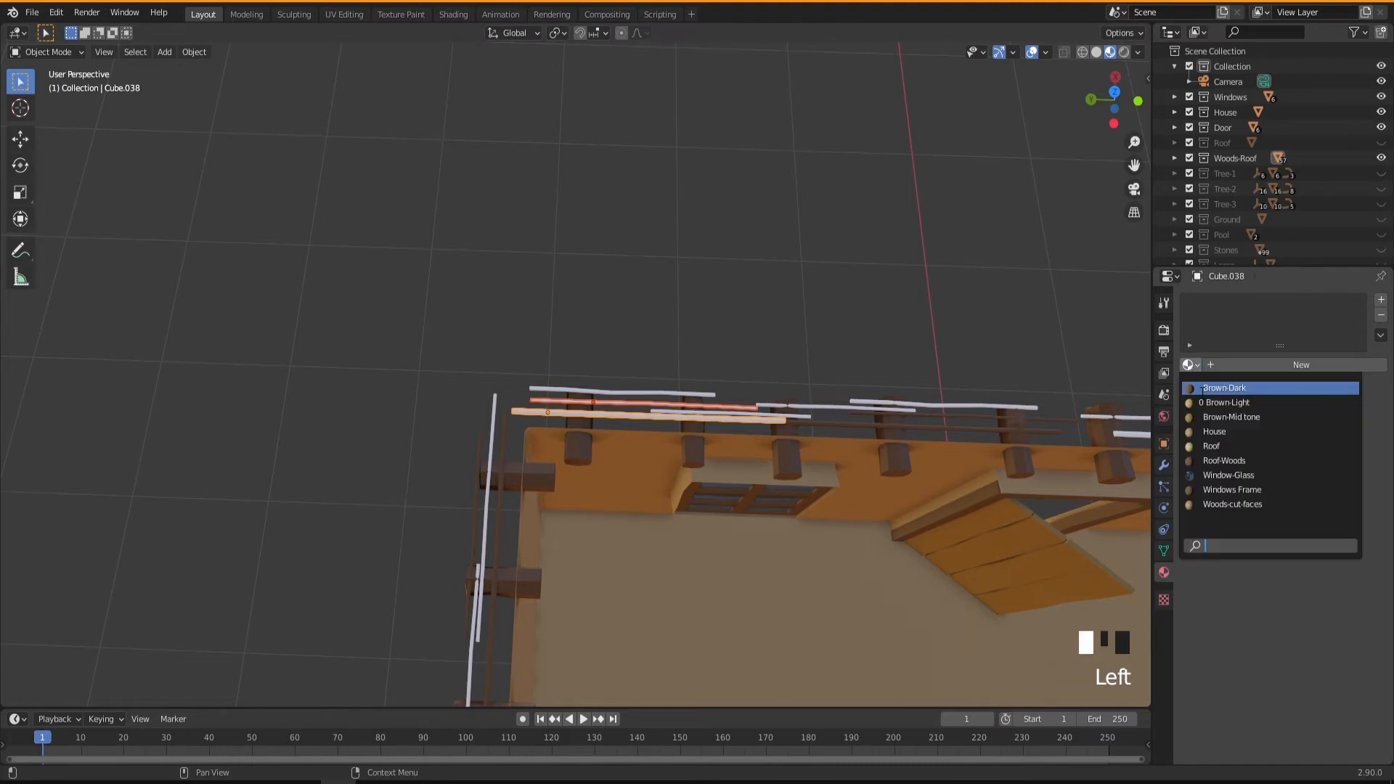
click(1200, 393)
click(1380, 335)
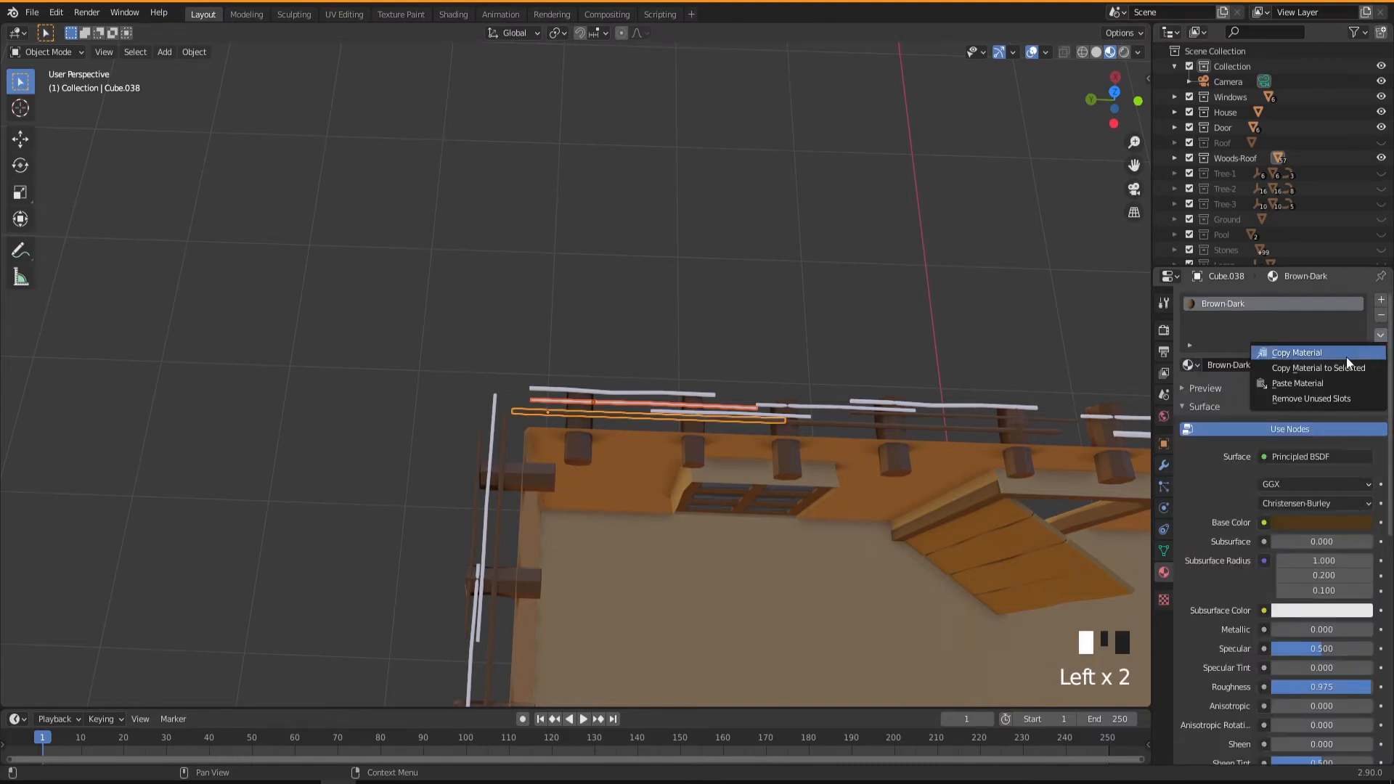
click(1325, 369)
Step: Select all remaining uncolored thin sticks around the wall tops and assign them the Brown-Mid tone material, copying it to the whole selection
middle_drag(744, 462, 897, 494)
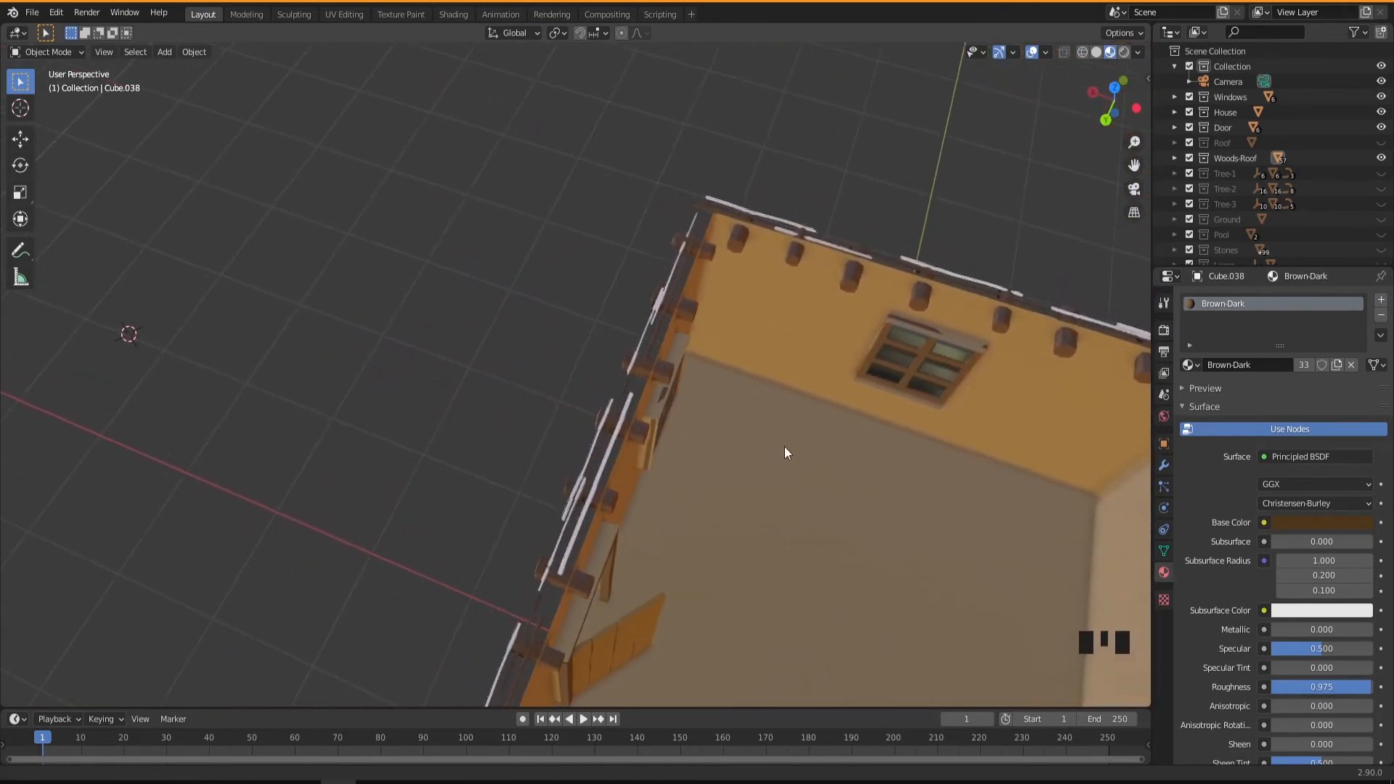
click(639, 356)
shift+click(672, 278)
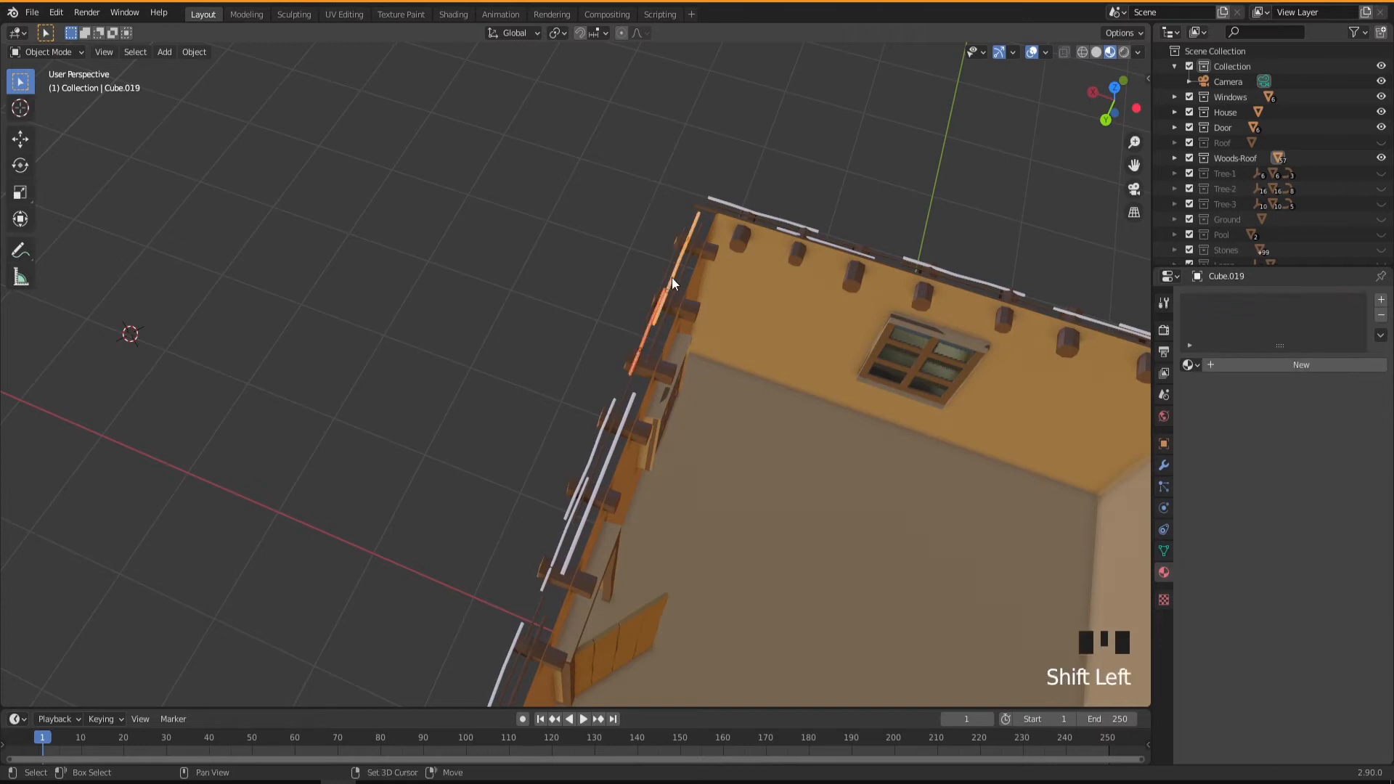
shift+click(589, 464)
middle_drag(631, 517, 629, 468)
shift+click(574, 445)
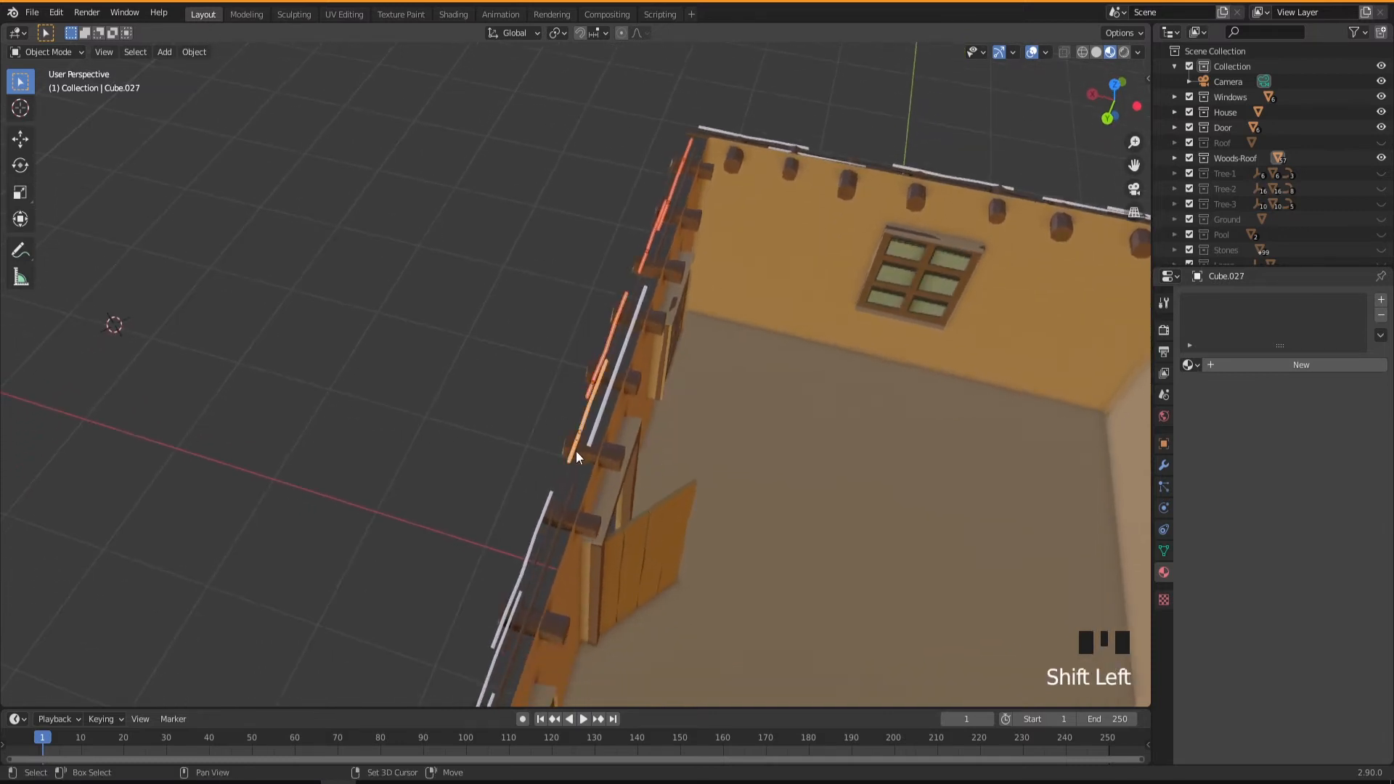
shift+click(589, 439)
key(KP_Decimal)
shift+middle_drag(577, 498, 440, 307)
shift+click(440, 306)
shift+click(497, 337)
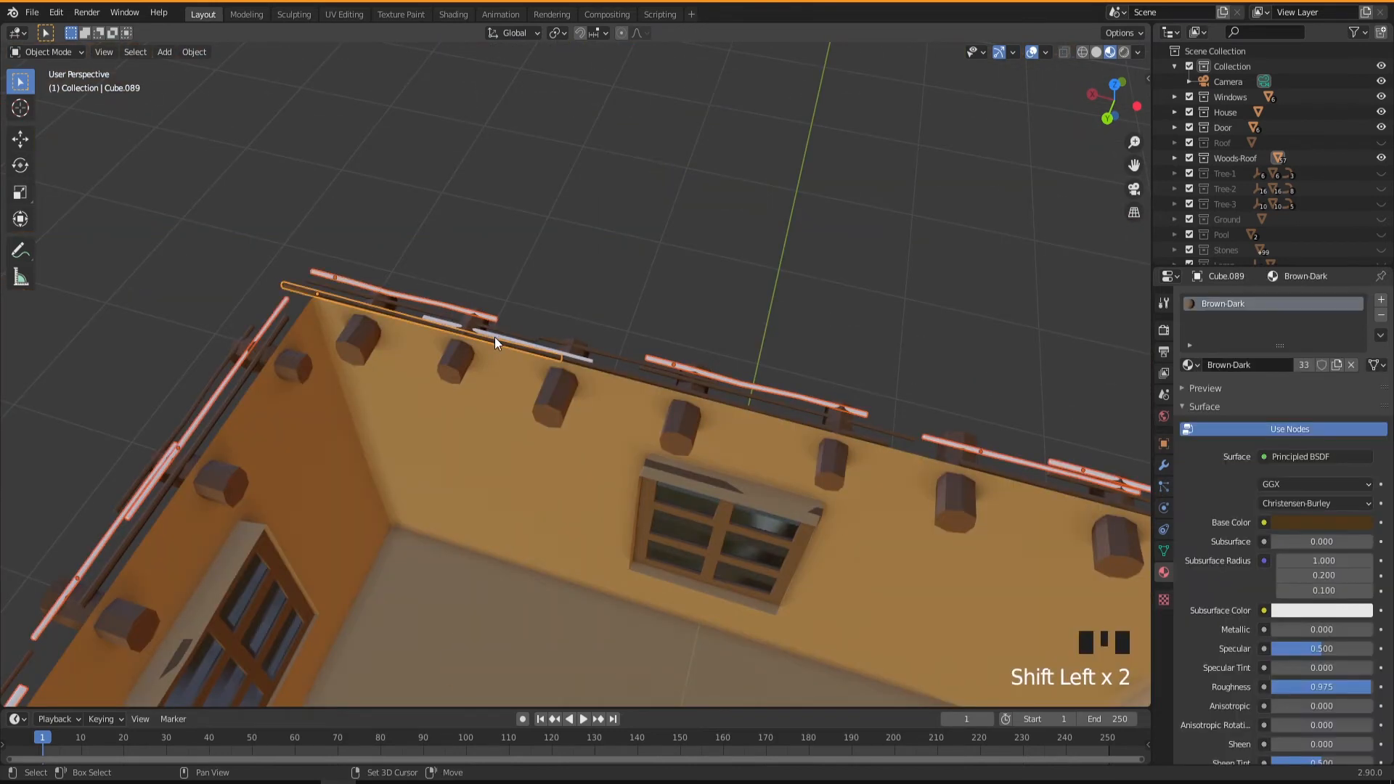
key(ctrl+z)
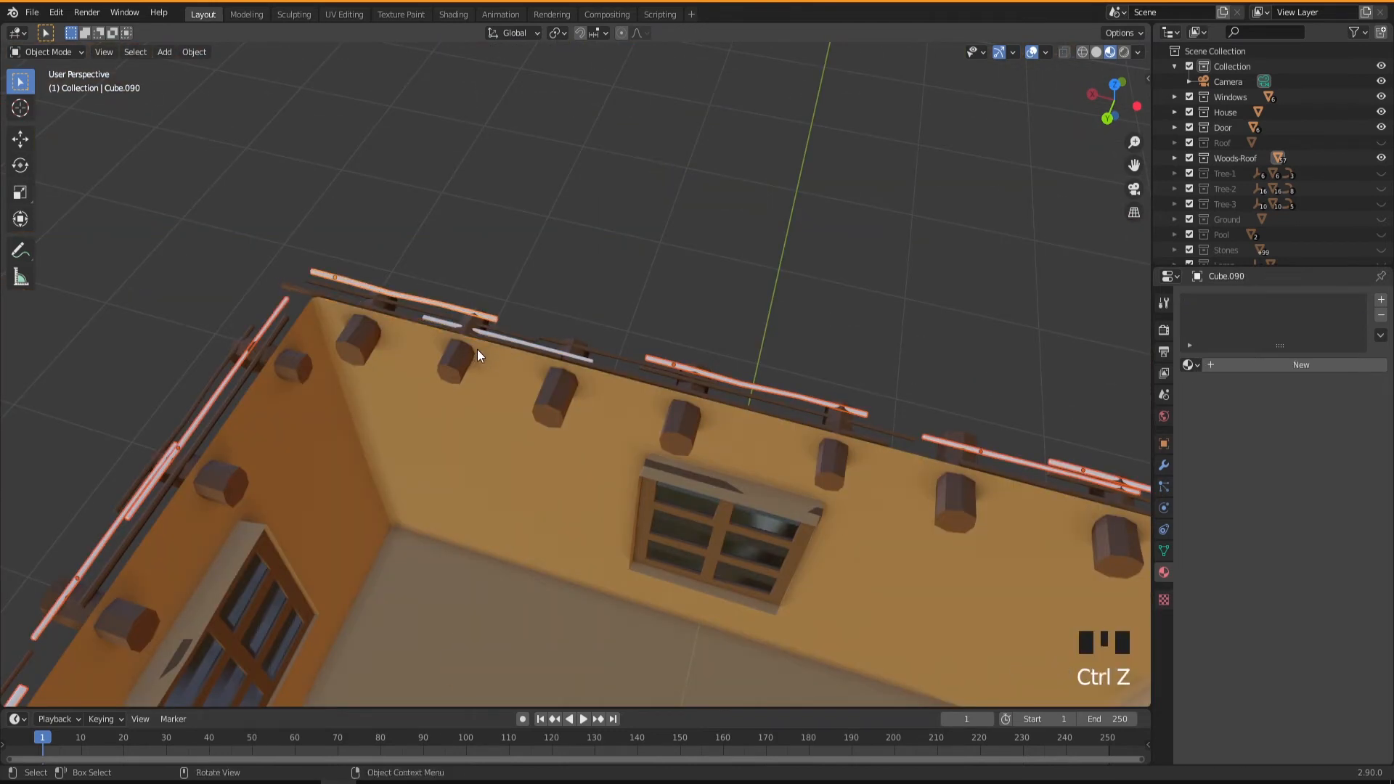
shift+click(513, 339)
key(ctrl+z)
scroll(519, 350, up, 3)
shift+click(547, 323)
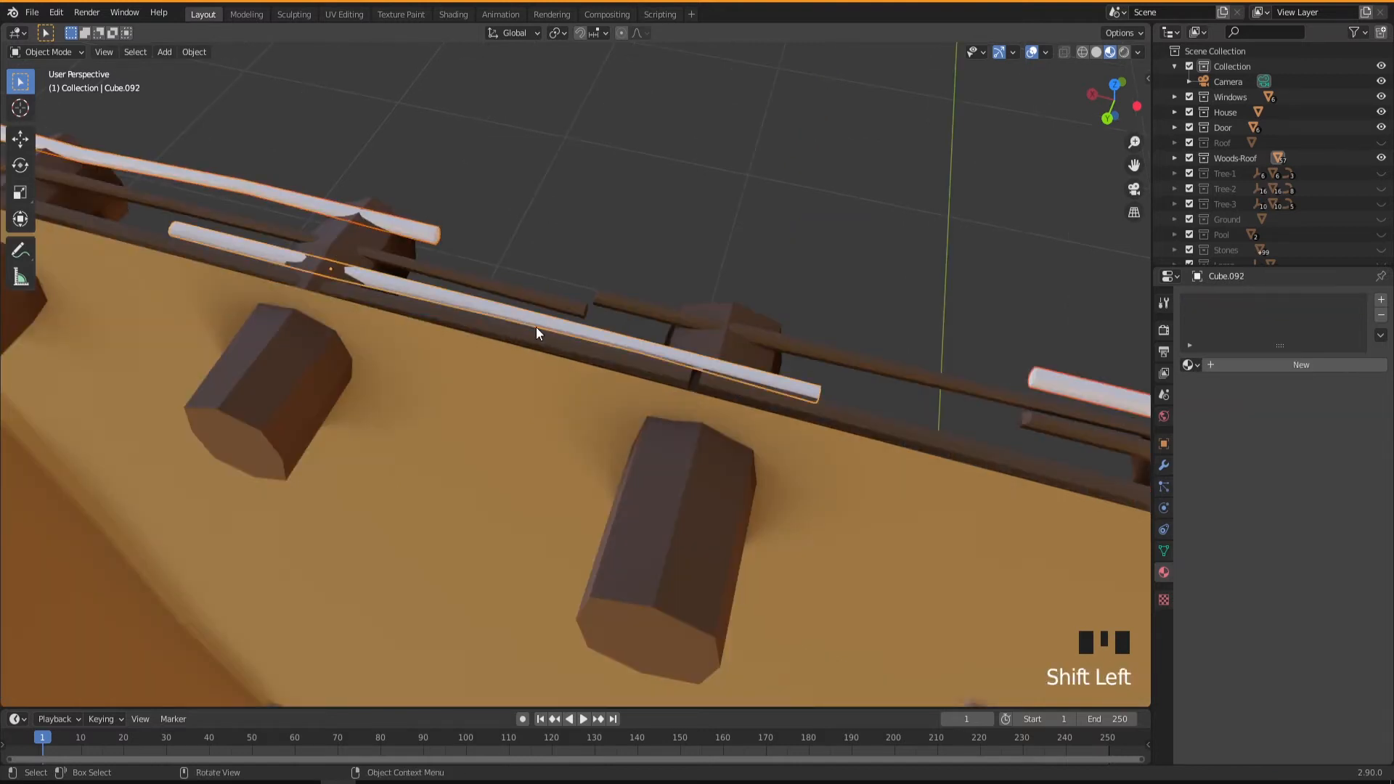
scroll(539, 332, down, 3)
shift+middle_drag(555, 456, 700, 432)
shift+middle_drag(445, 407, 581, 419)
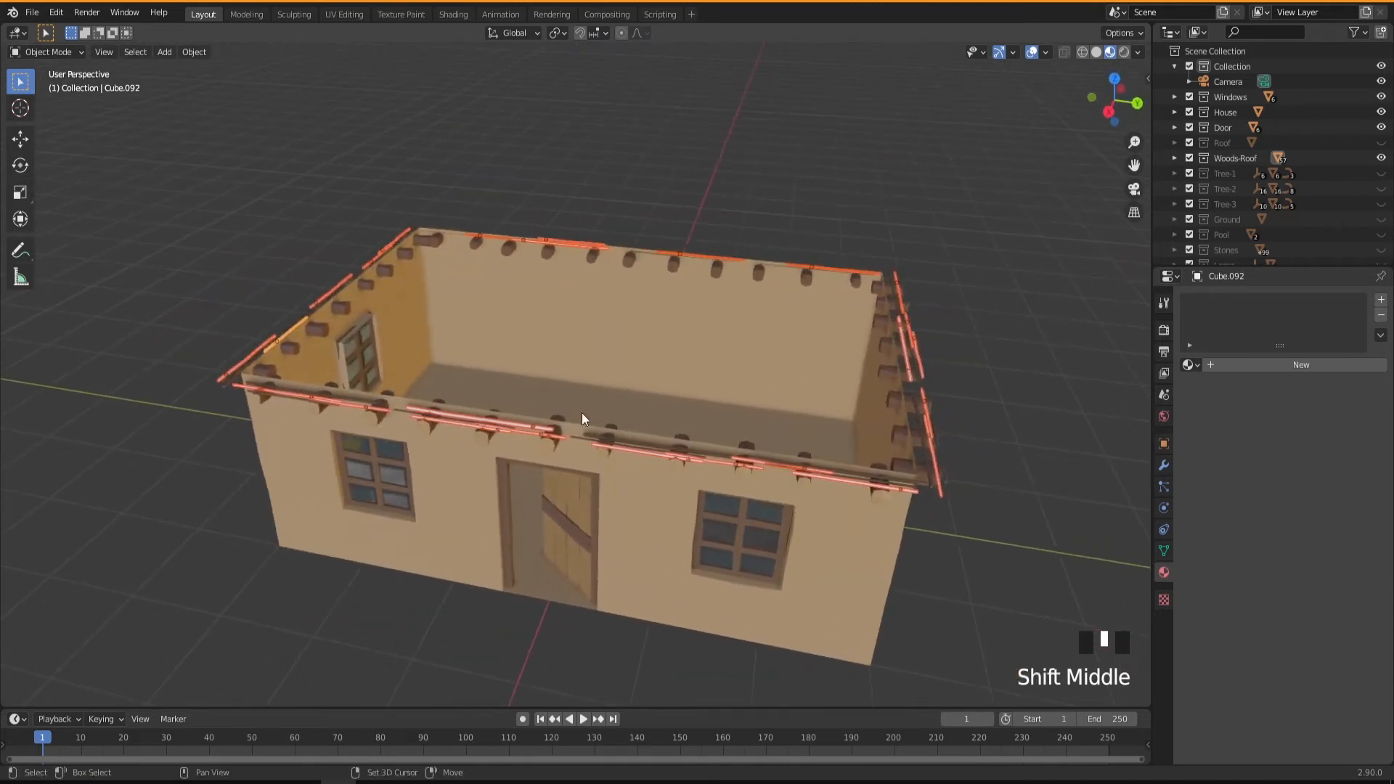
click(1192, 365)
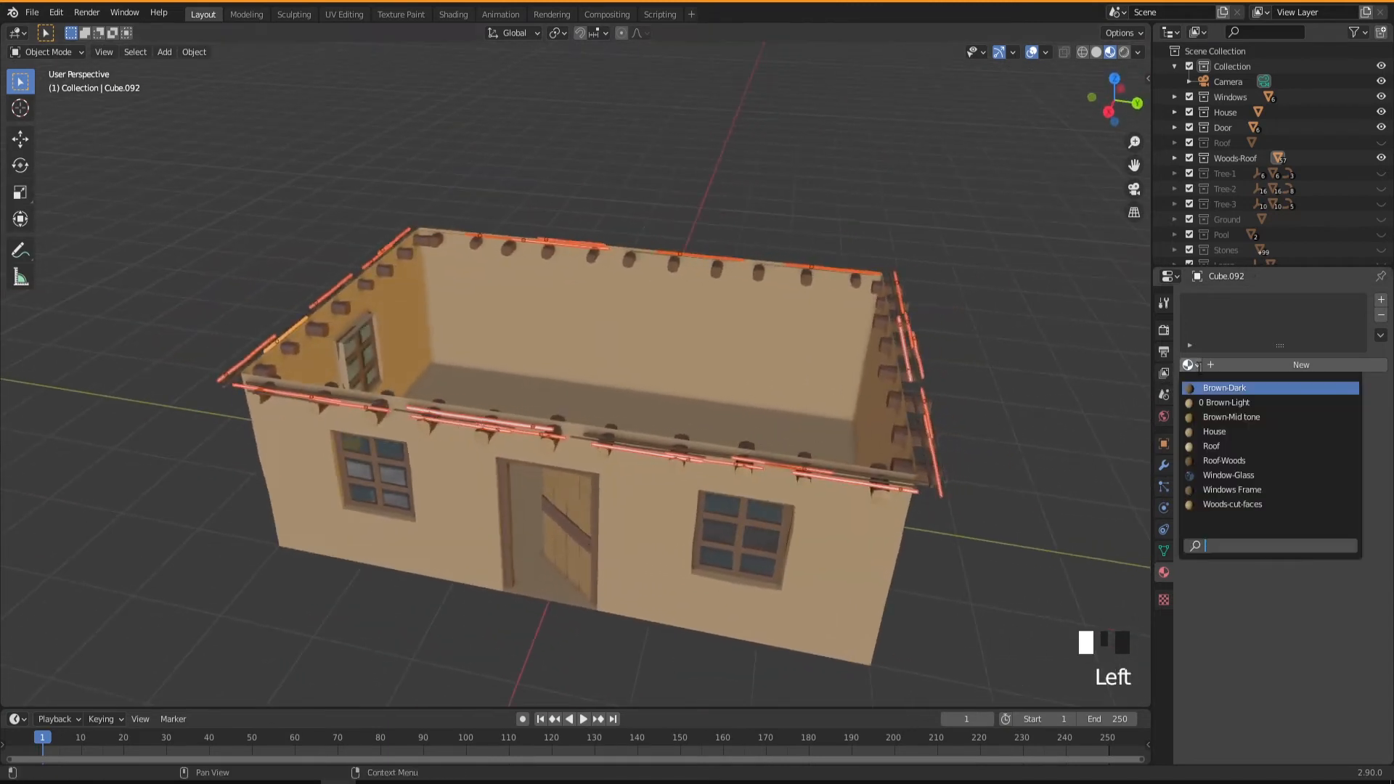
click(1226, 416)
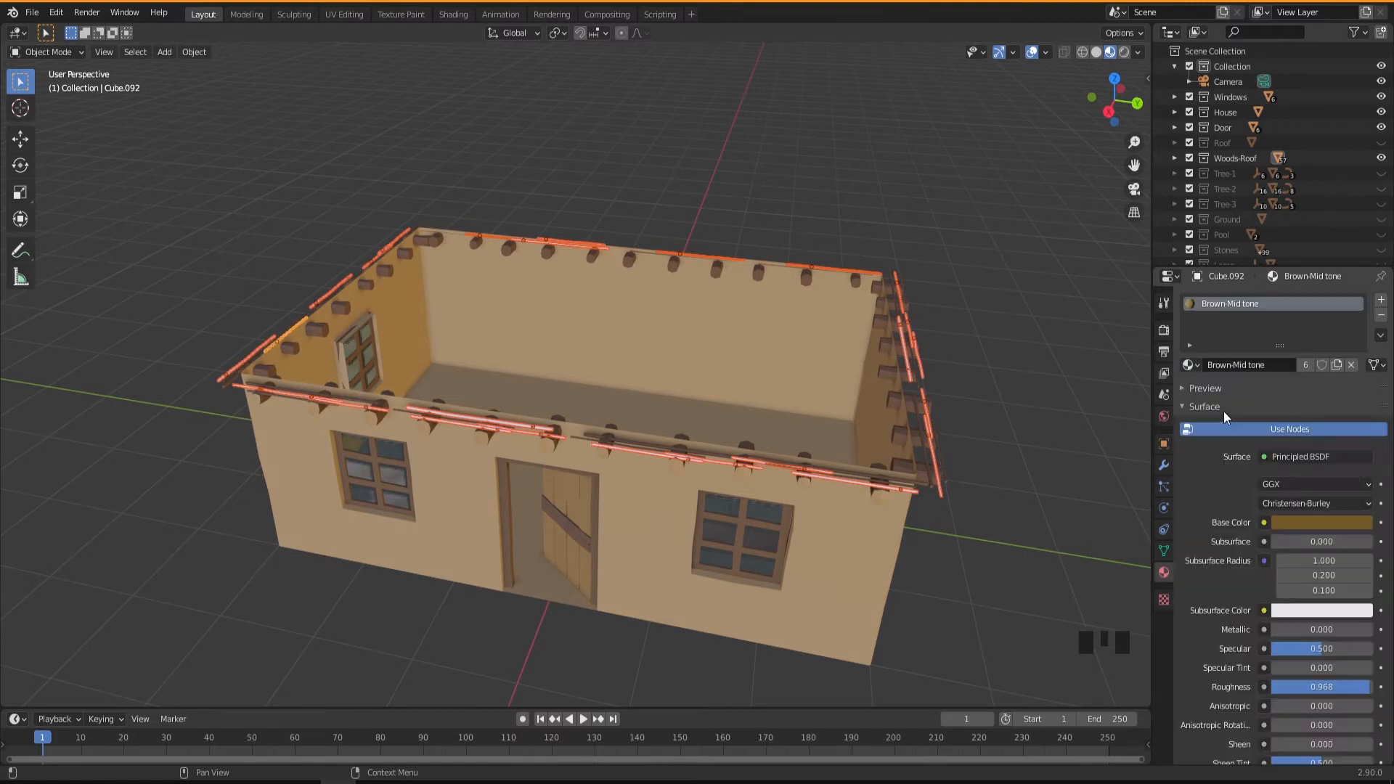
click(1379, 335)
middle_drag(743, 454, 599, 503)
scroll(618, 480, up, 4)
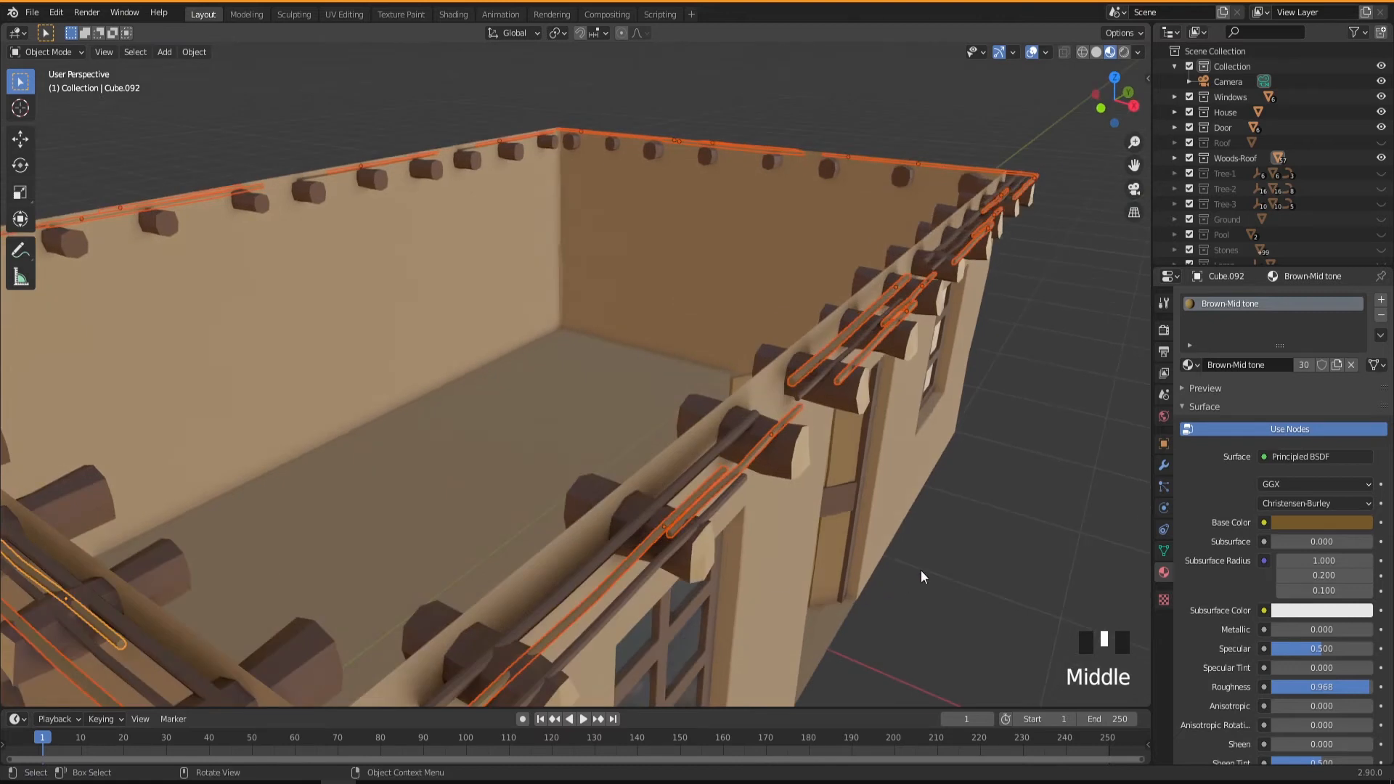
click(780, 559)
Step: Show the Roof collection and inspect the colored house from several sides, including the sticks under the eaves
shift+middle_drag(694, 533, 529, 404)
scroll(575, 490, down, 5)
scroll(560, 491, down, 3)
middle_drag(560, 491, 562, 498)
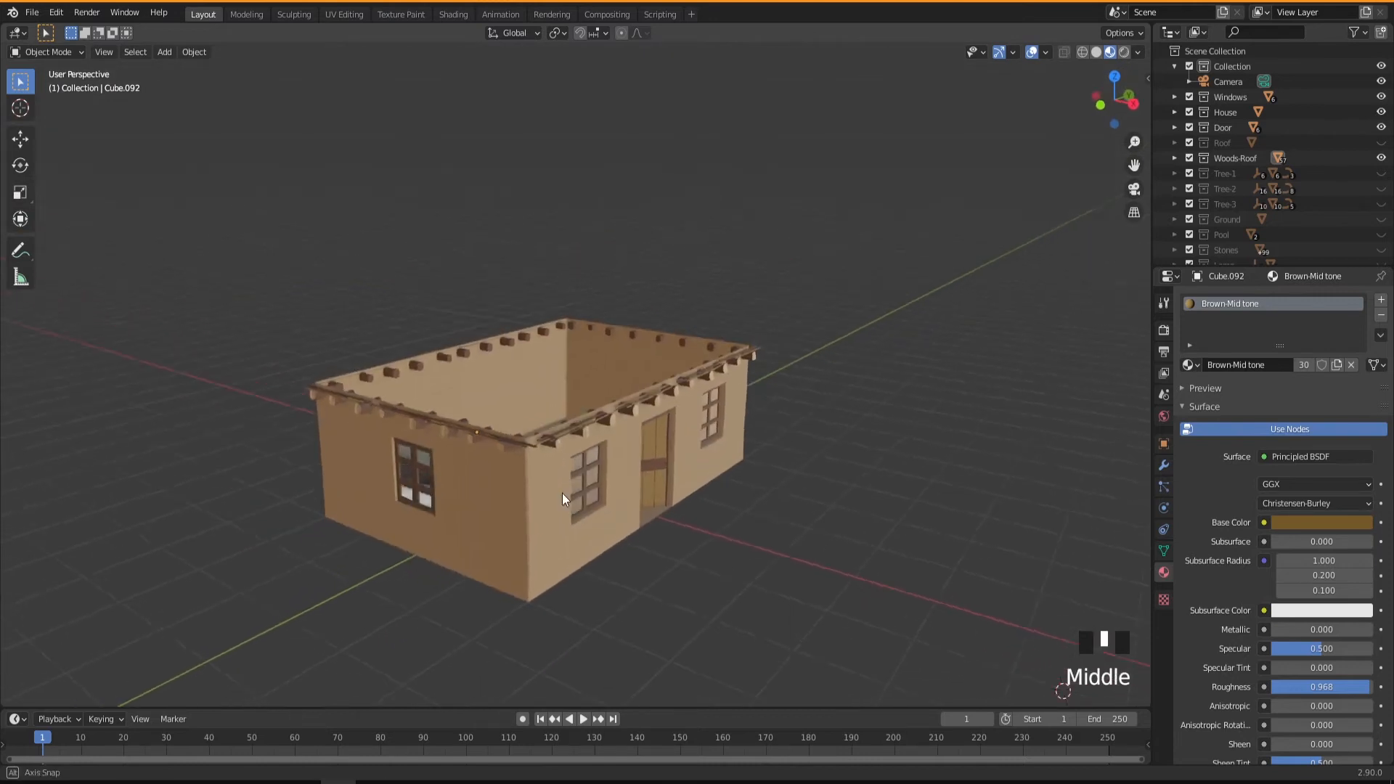
click(1381, 142)
middle_drag(706, 454, 607, 447)
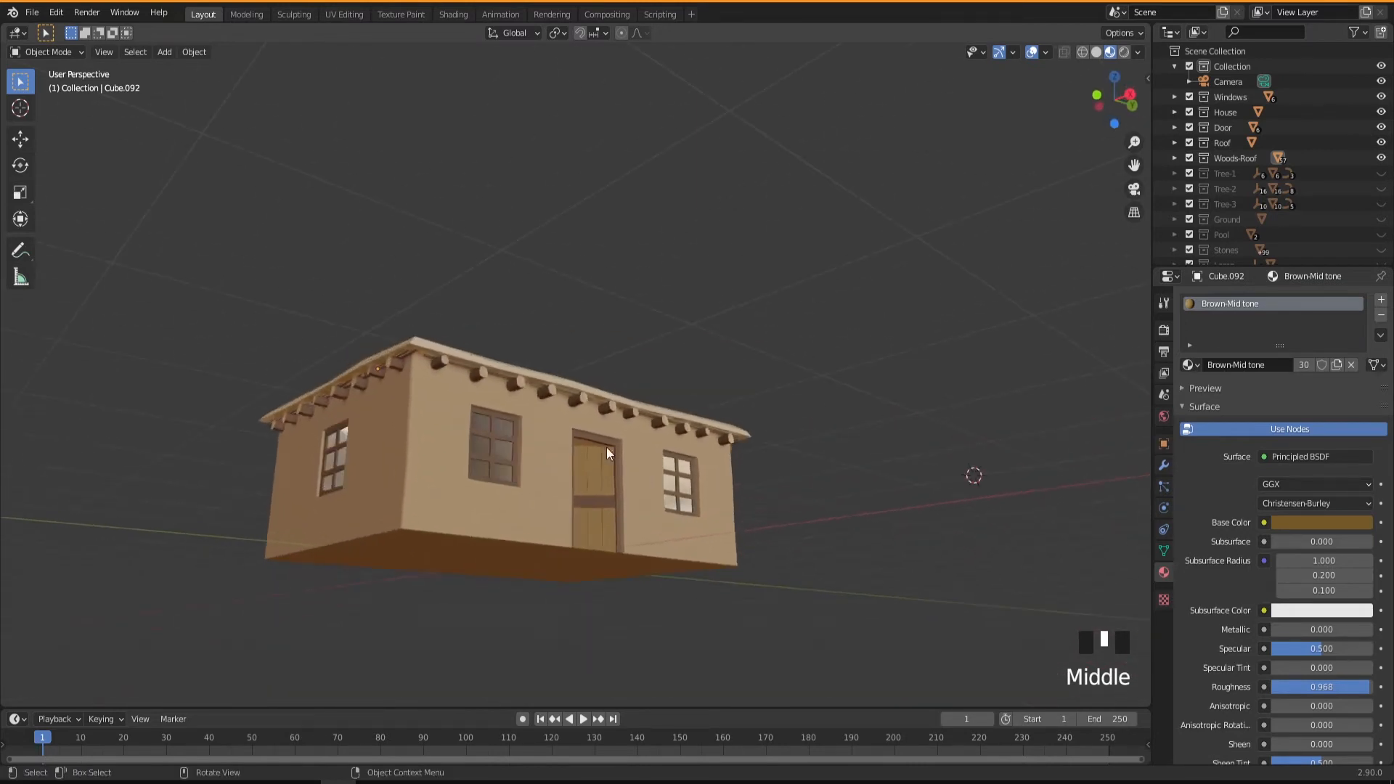
scroll(423, 396, up, 3)
middle_drag(465, 430, 470, 427)
middle_drag(640, 414, 607, 490)
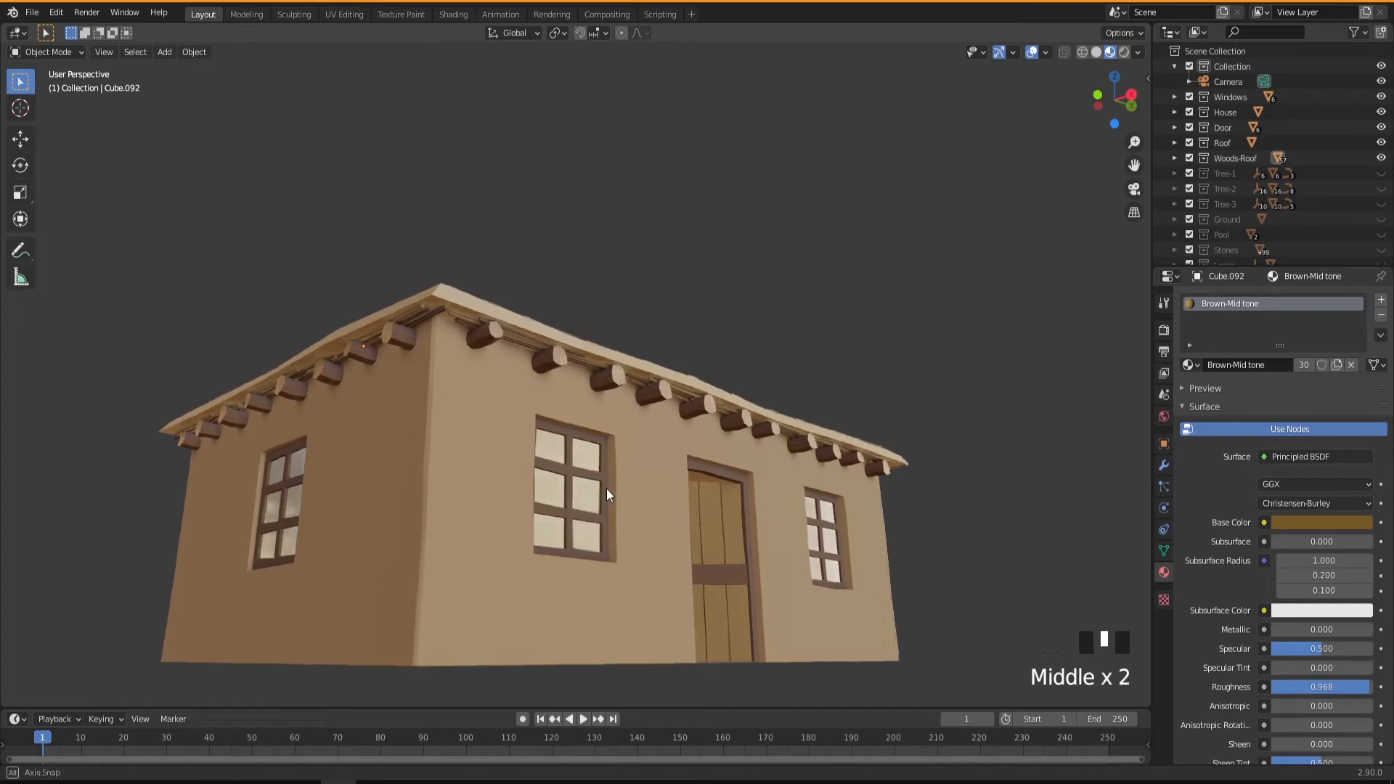
scroll(642, 485, down, 5)
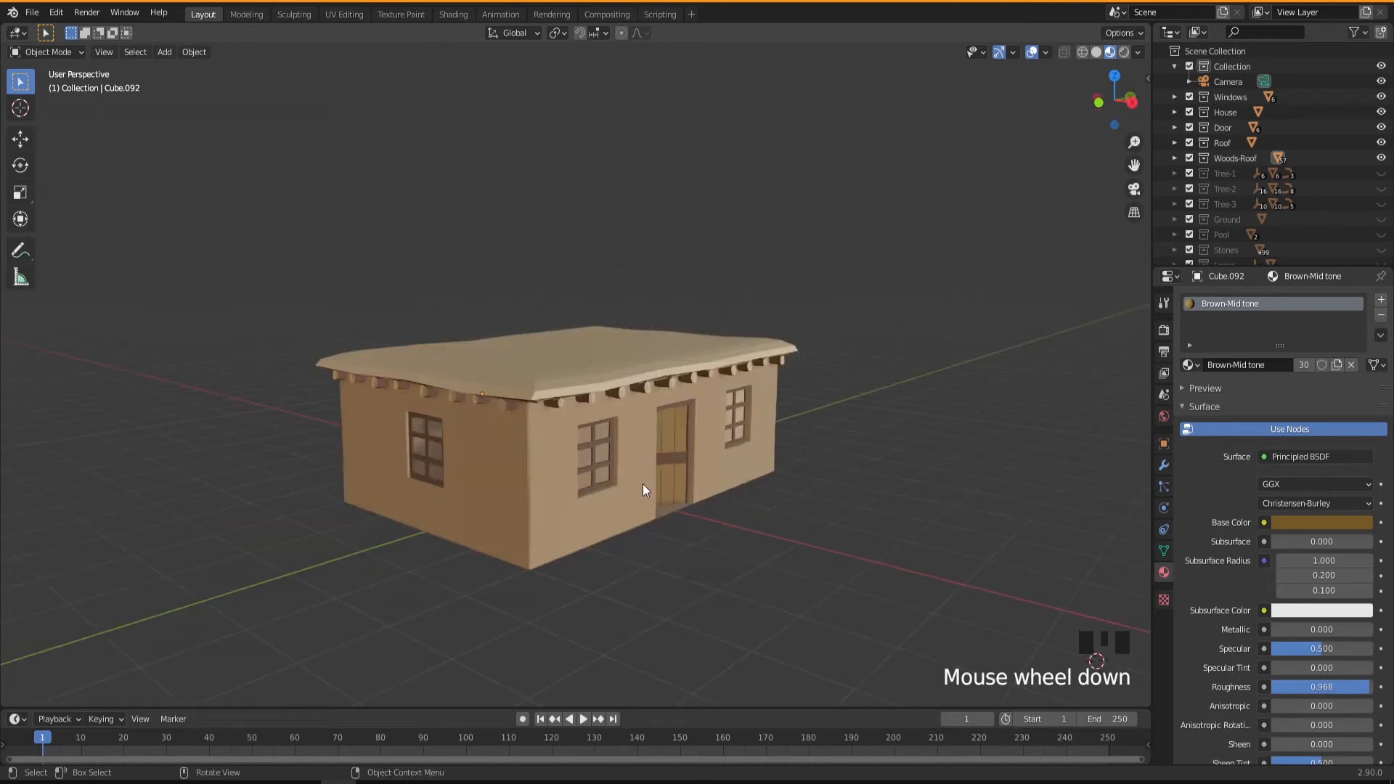
Step: Show the Tree-1 collection and assign the Brown-Dark material to the tree's trunk after trying Brown-Light on it
click(1381, 173)
mouse_move(508, 462)
middle_down()
mouse_move(477, 464)
mouse_move(556, 468)
mouse_move(510, 465)
middle_up()
shift+middle_drag(786, 492, 620, 506)
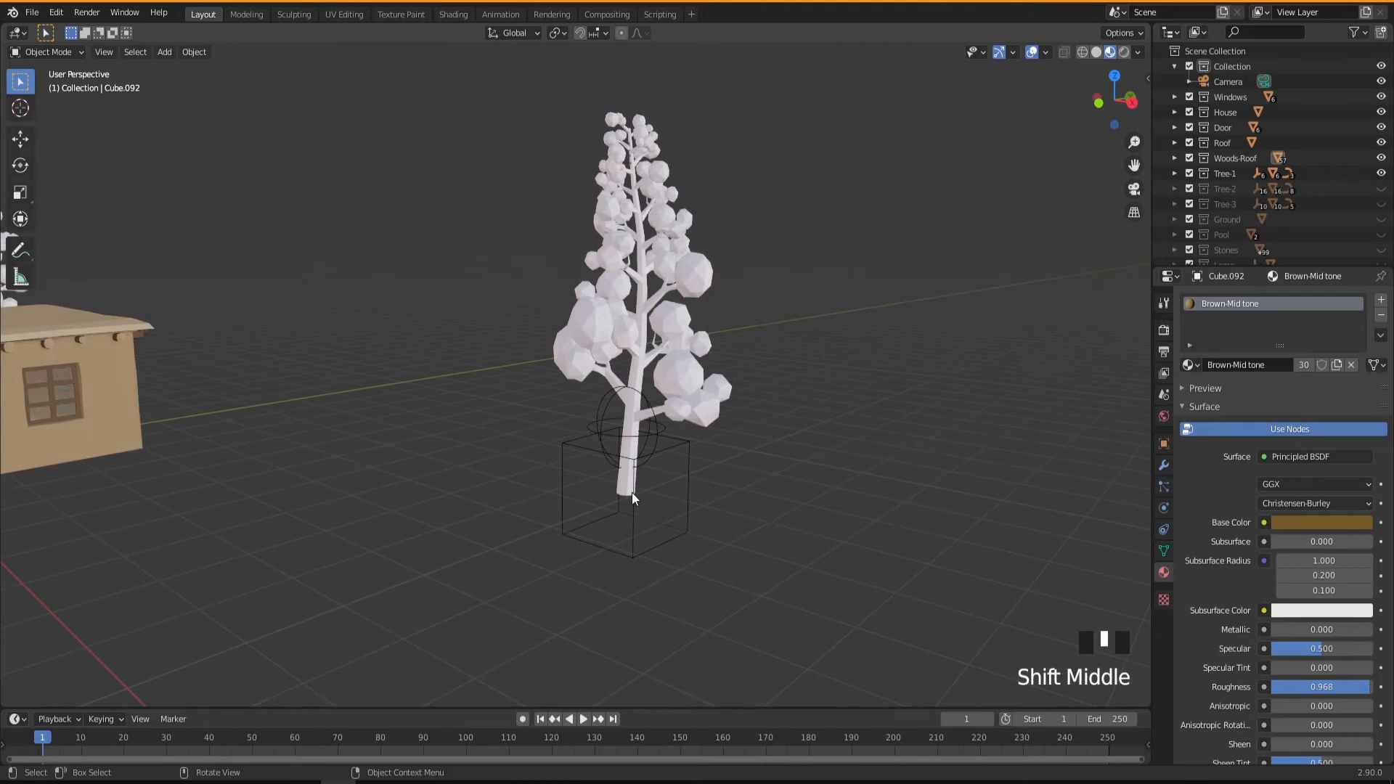
click(626, 483)
middle_drag(660, 484, 620, 335)
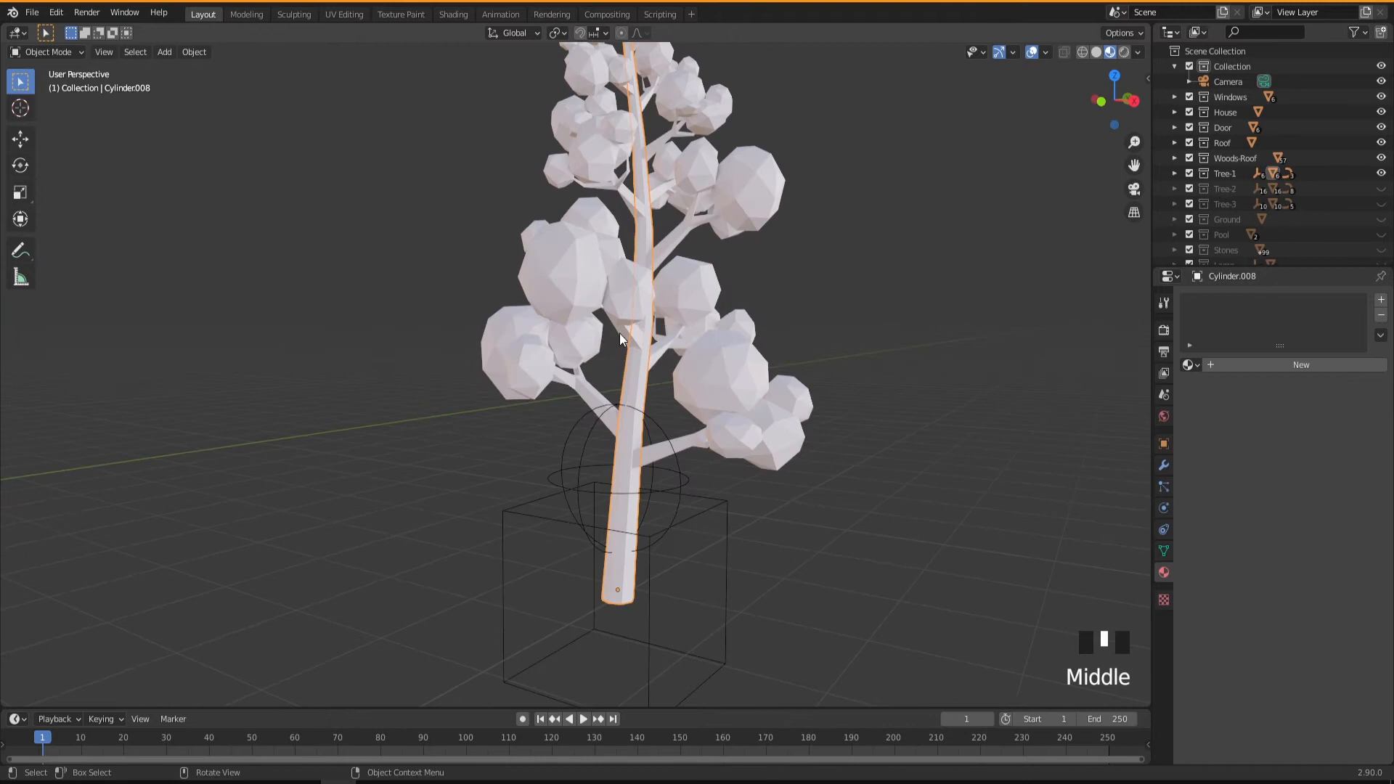
click(1191, 365)
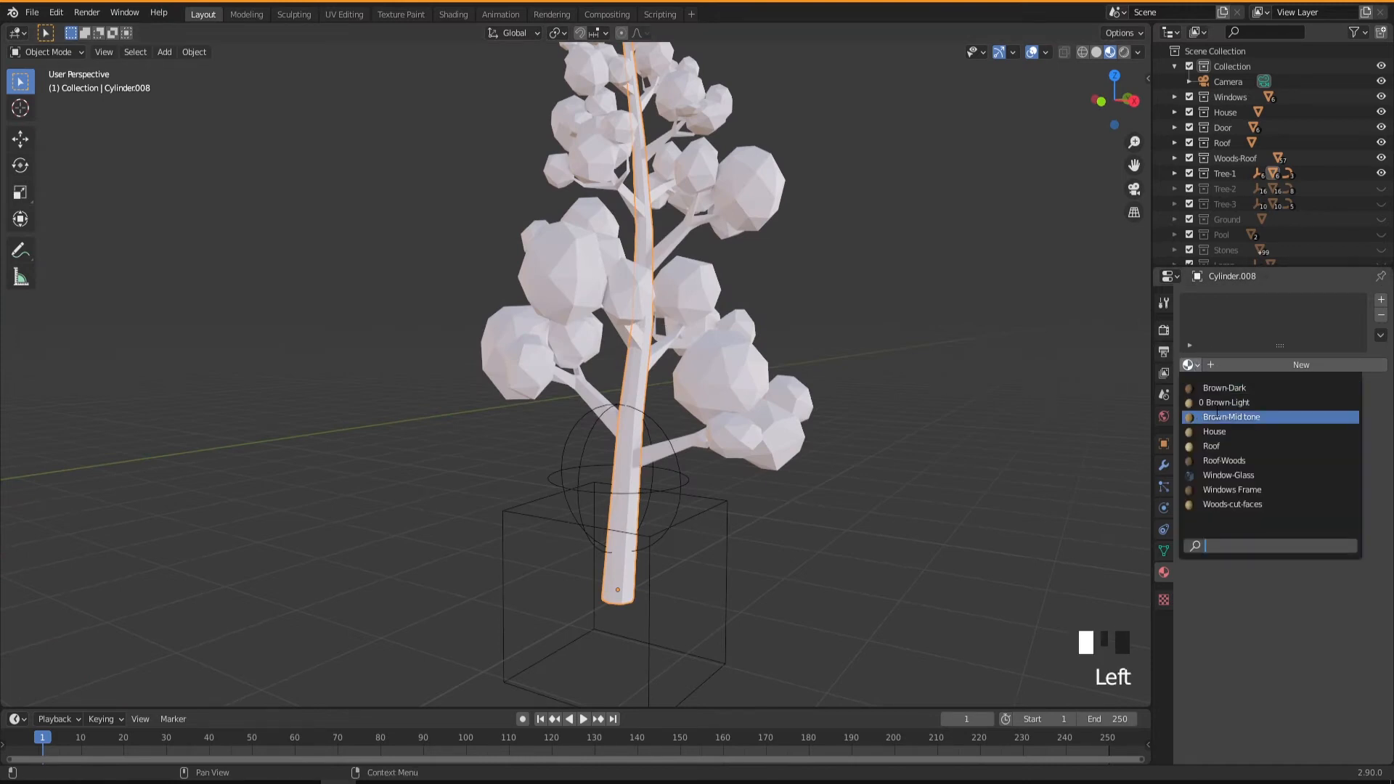
click(1221, 403)
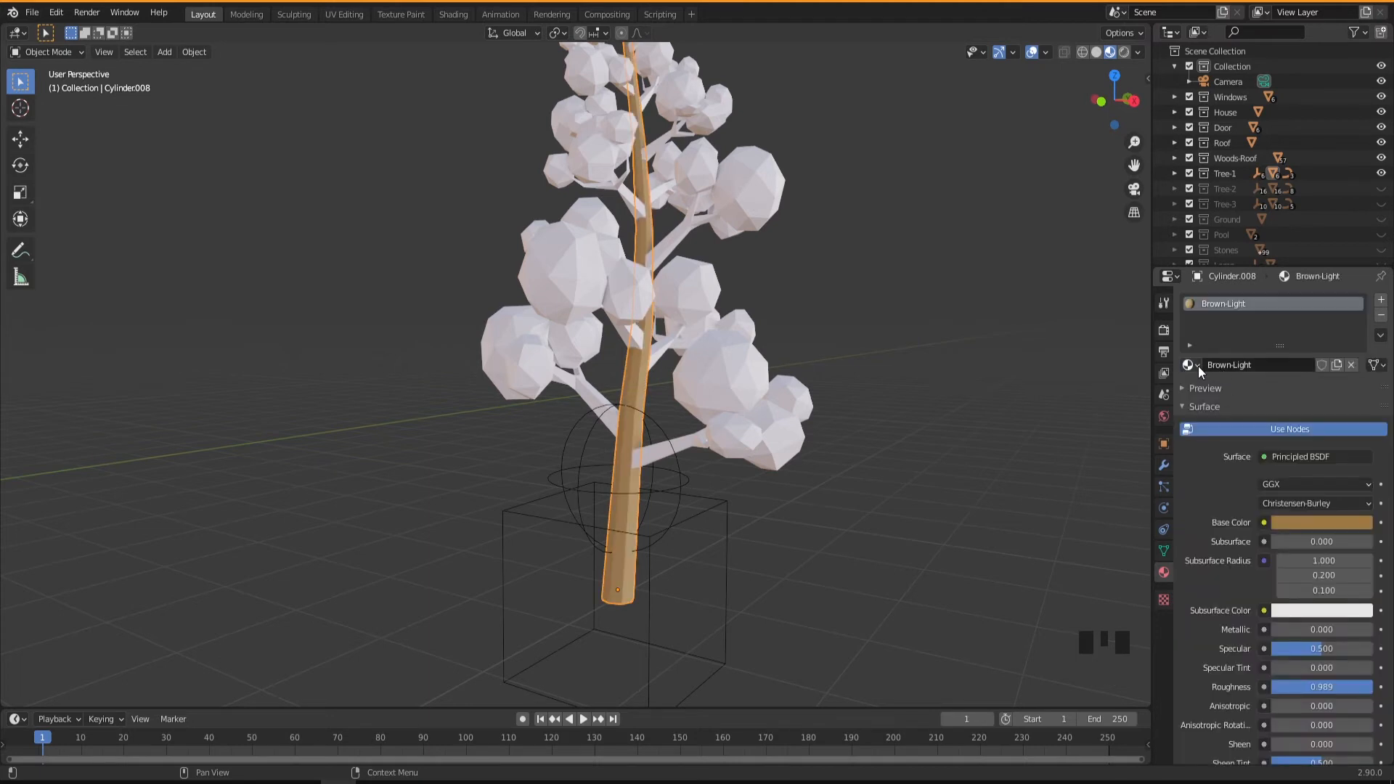
click(1197, 365)
click(1205, 380)
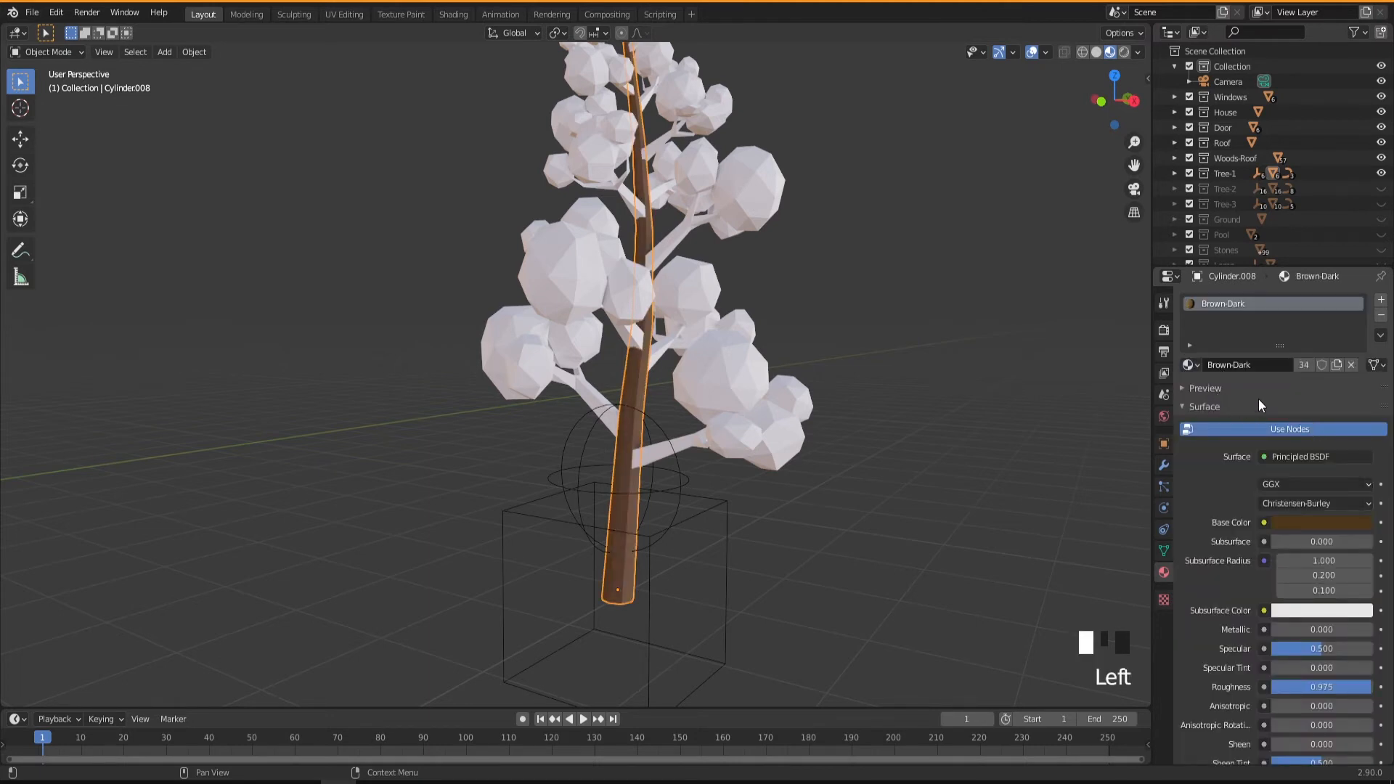
middle_drag(786, 424, 655, 425)
click(806, 493)
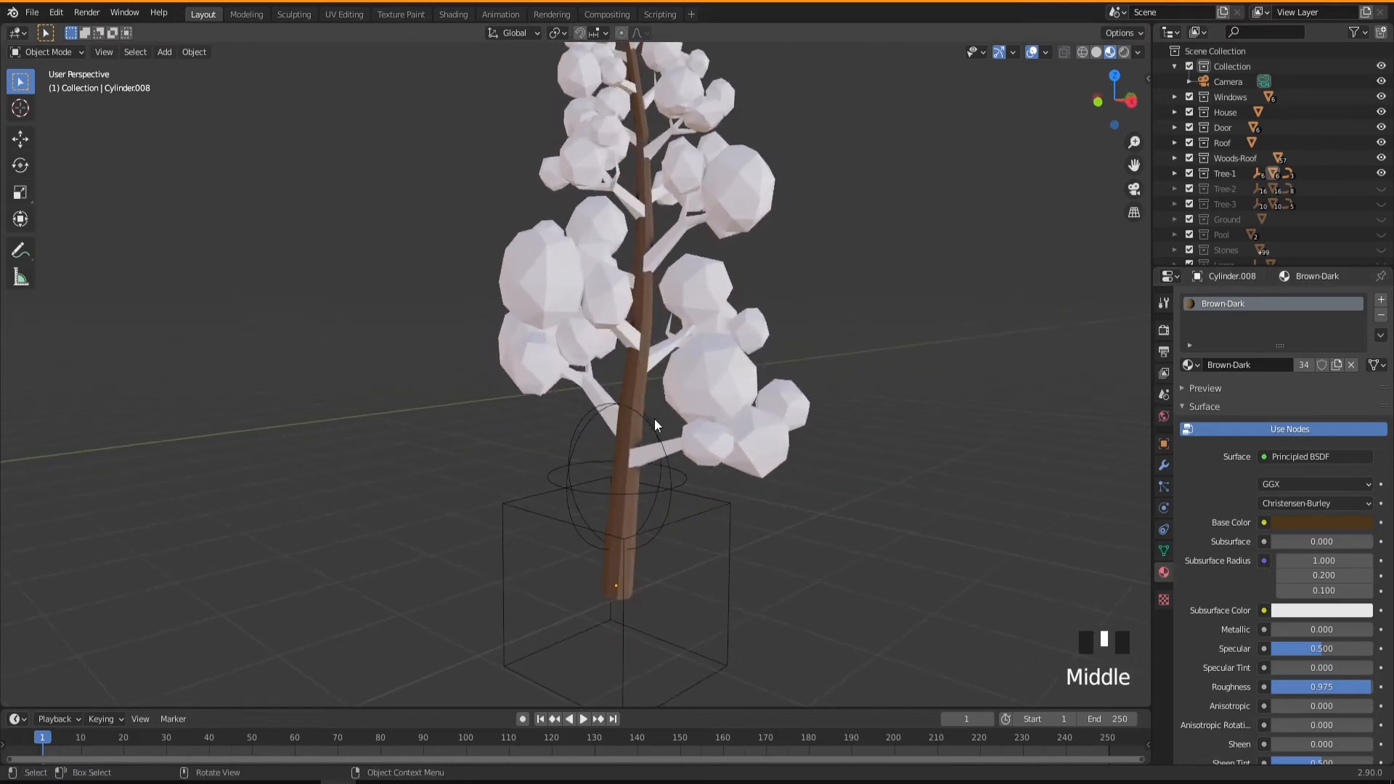
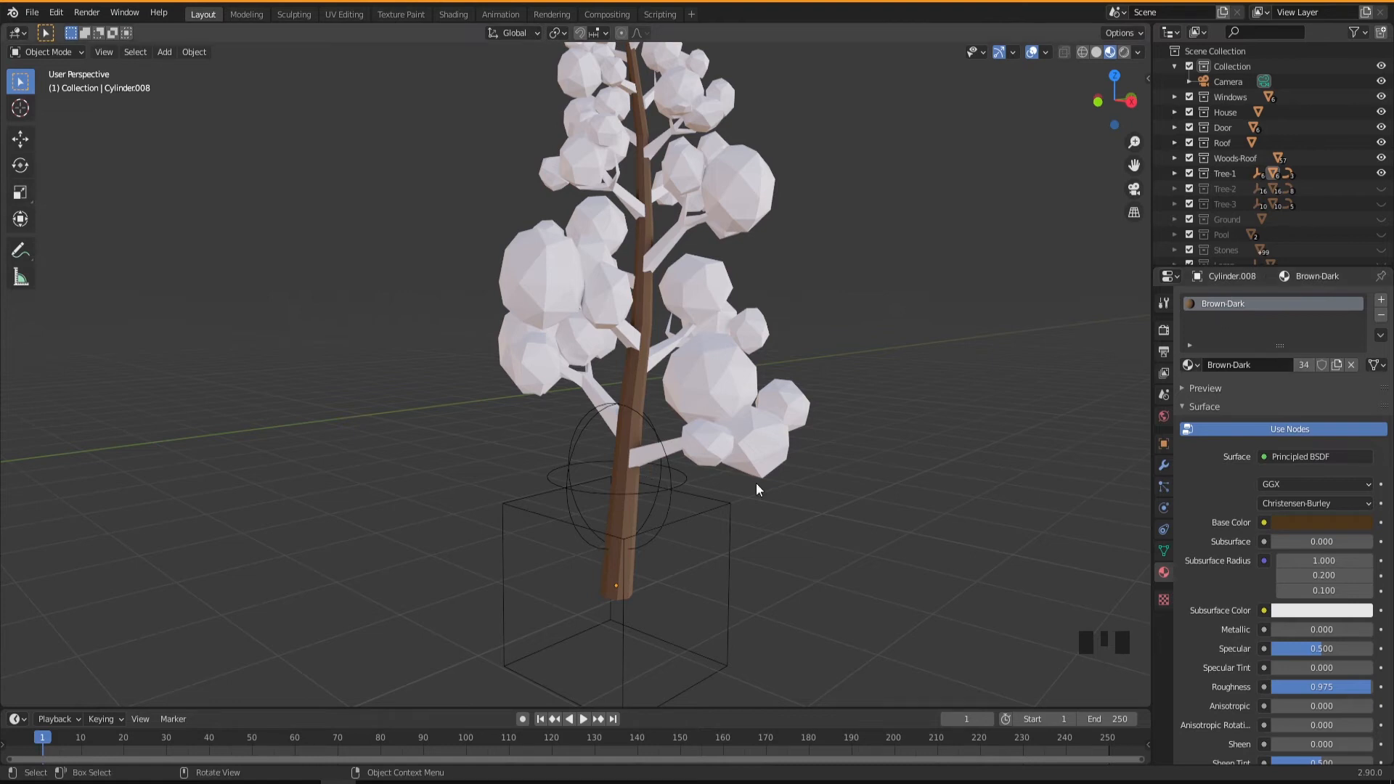
Step: Make the trunk's Brown-Dark material a single-user copy and rename it Tree-1
click(1302, 365)
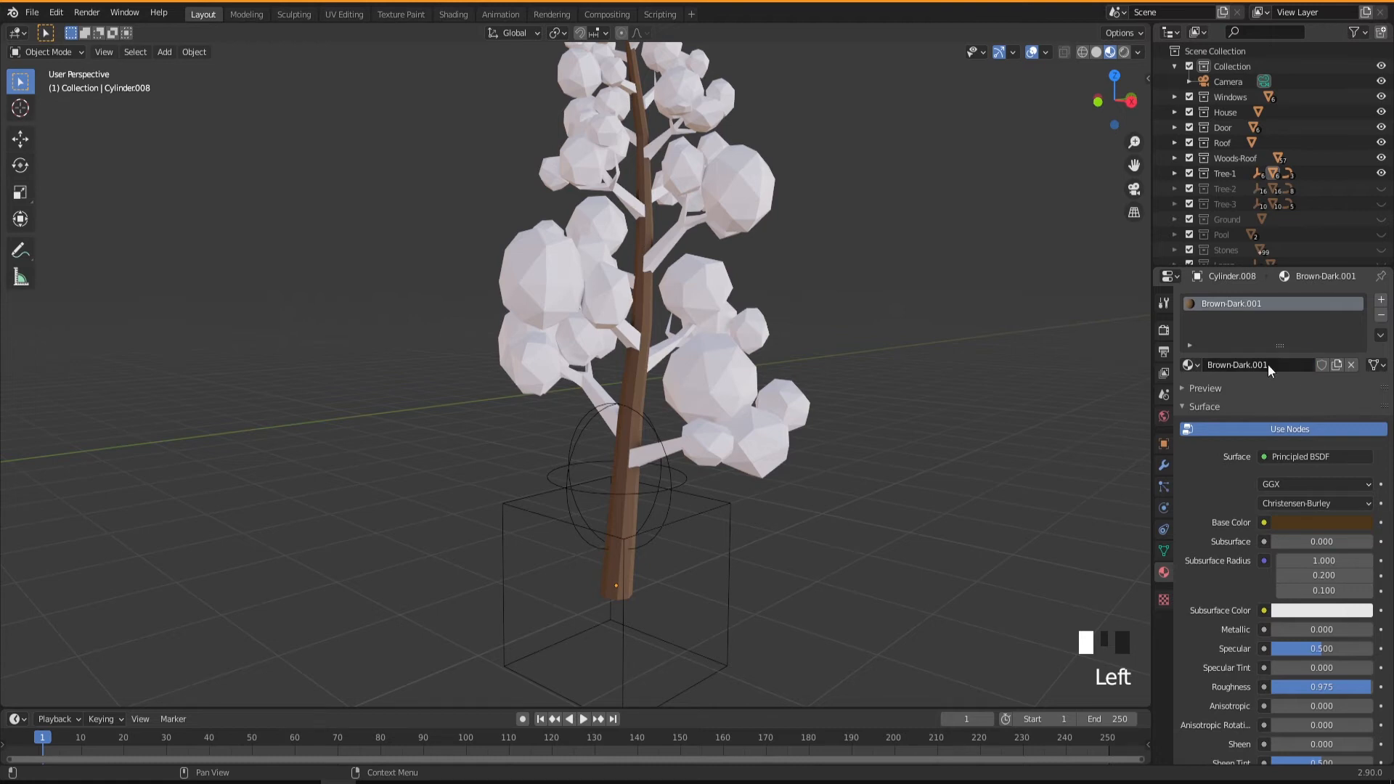
double_click(1257, 304)
double_click(1263, 303)
key(BackSpace)
key(BackSpace)
key(BackSpace)
key(BackSpace)
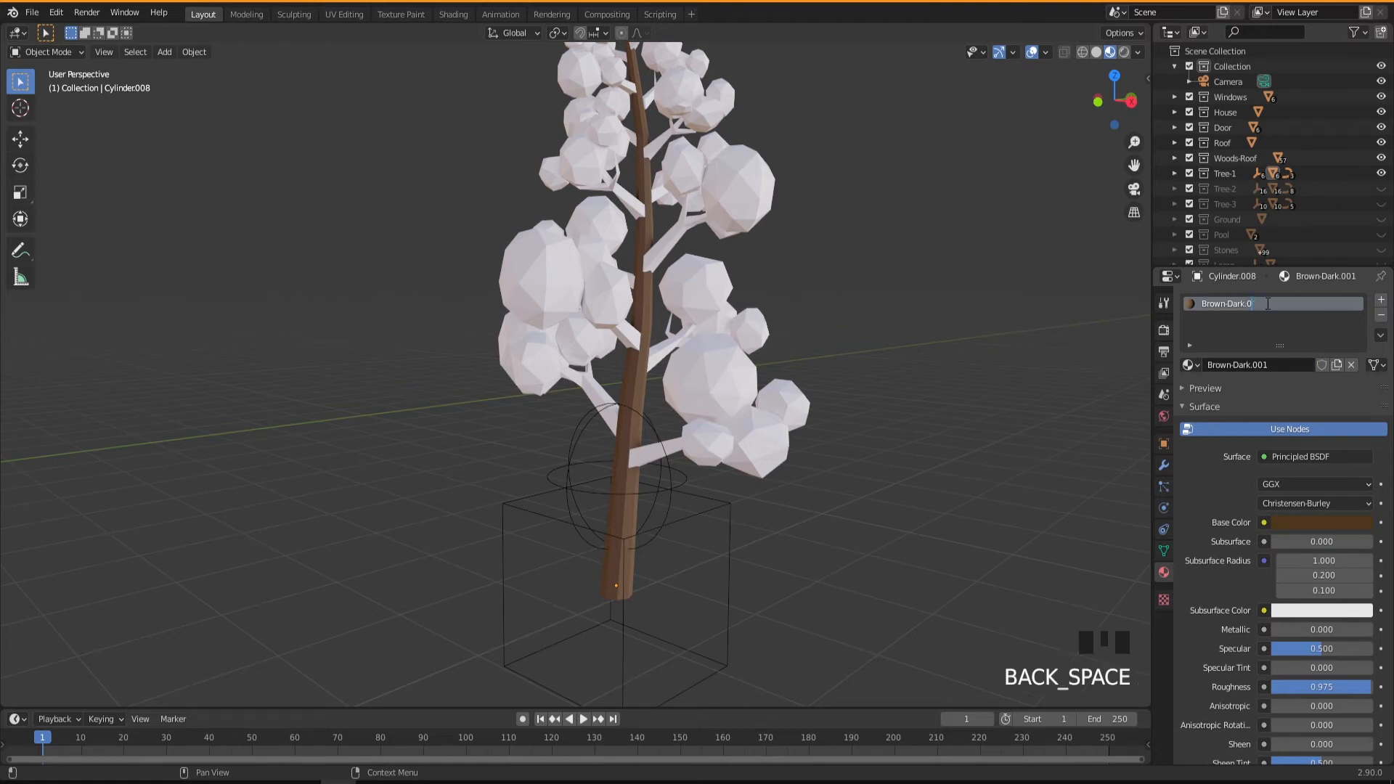
key(BackSpace)
key(BackSpace)
key(BackSpace)
key(BackSpace)
key(BackSpace)
key(BackSpace)
key(BackSpace)
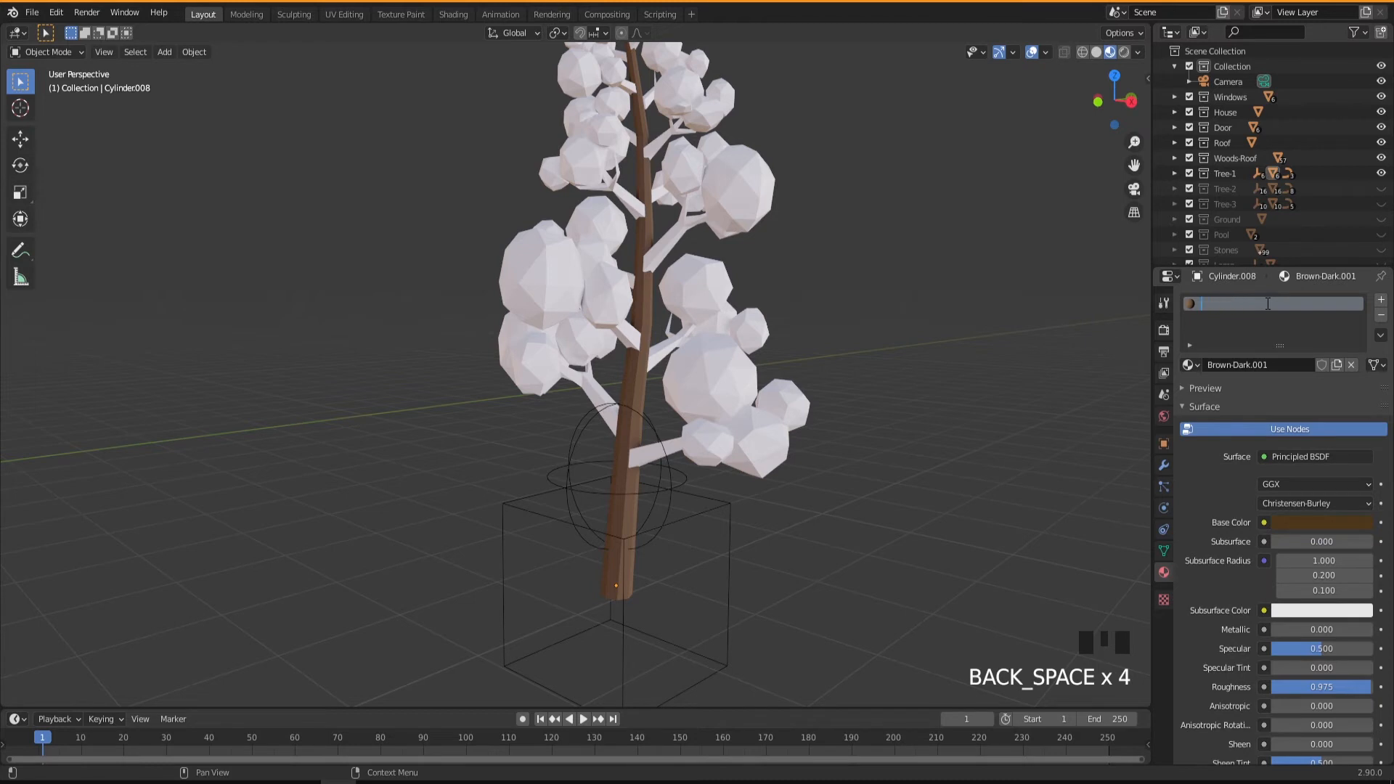
text(Tree)
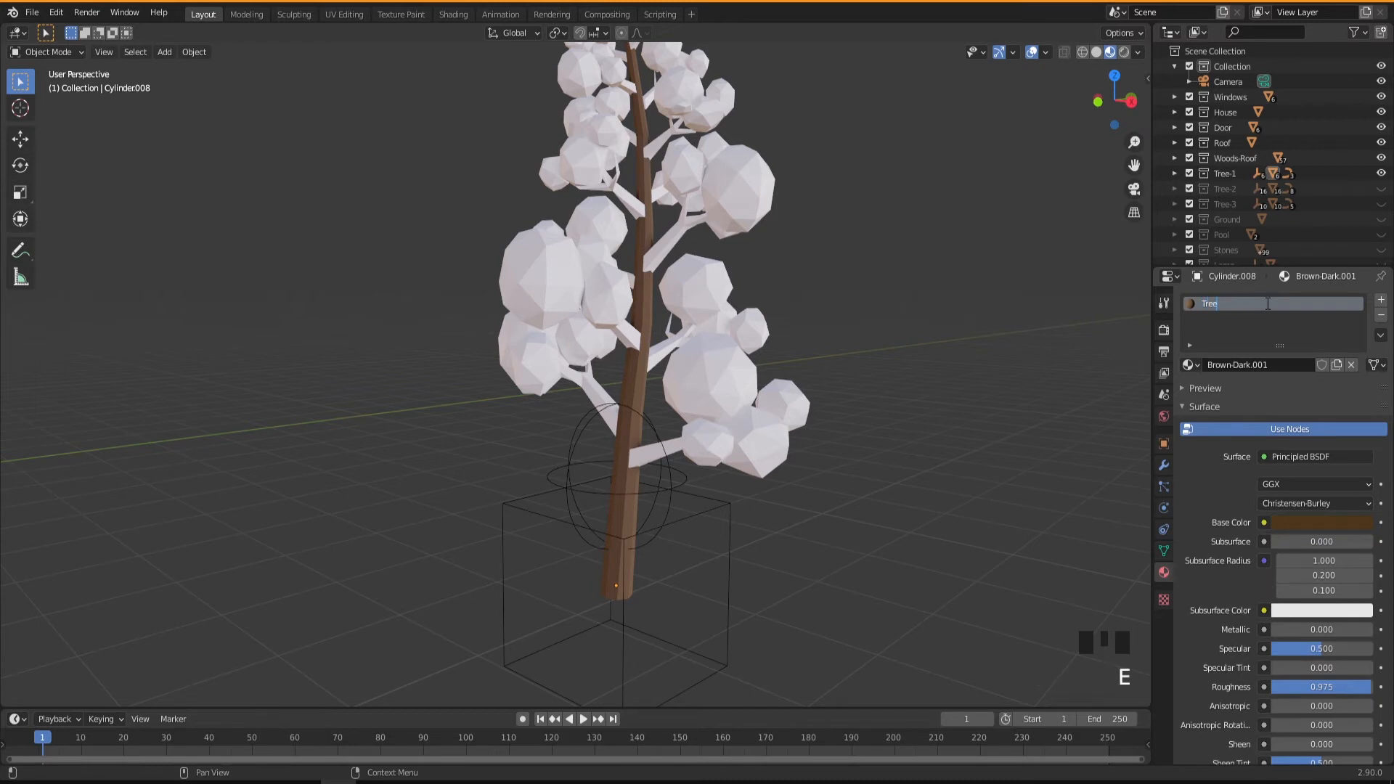
text(-1)
key(Return)
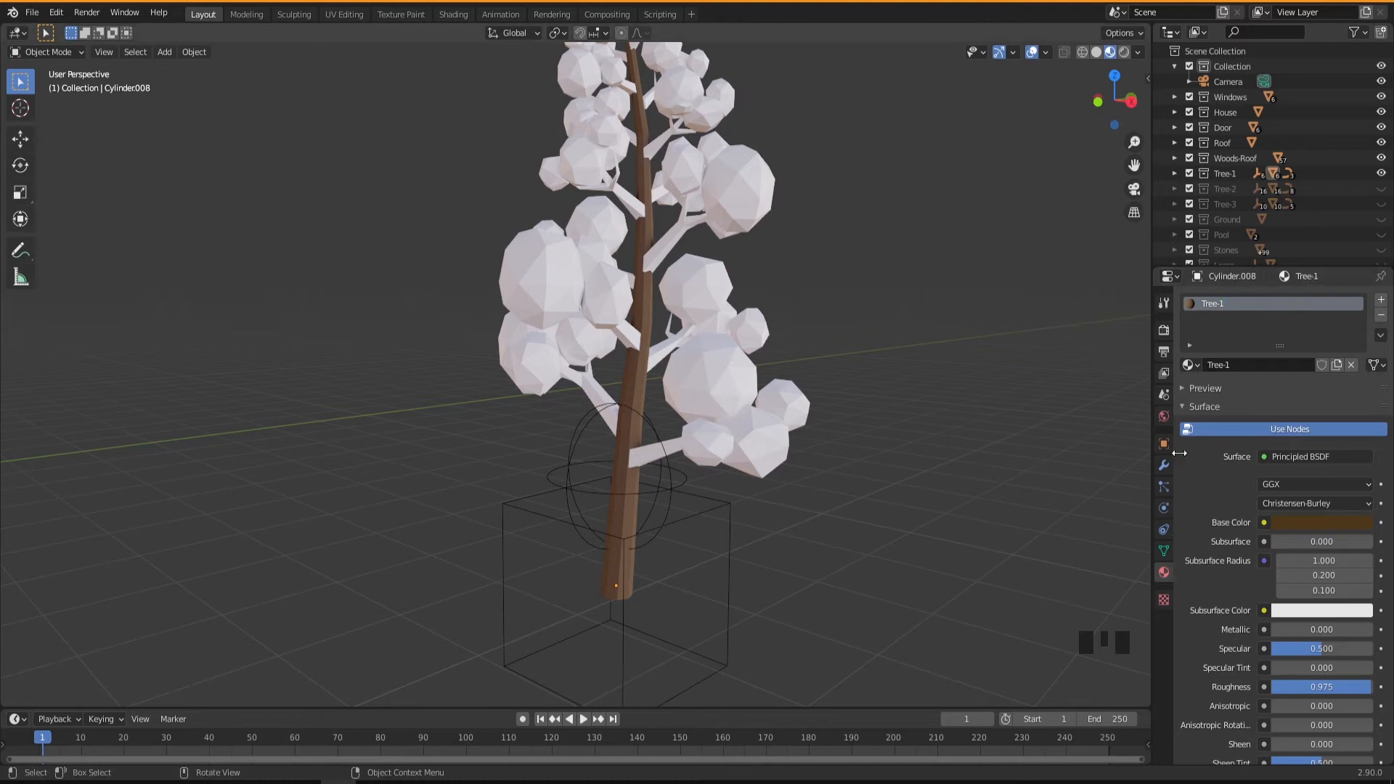
Step: Darken the trunk material's base color to V 0.260 and slightly reduce its saturation
click(1309, 522)
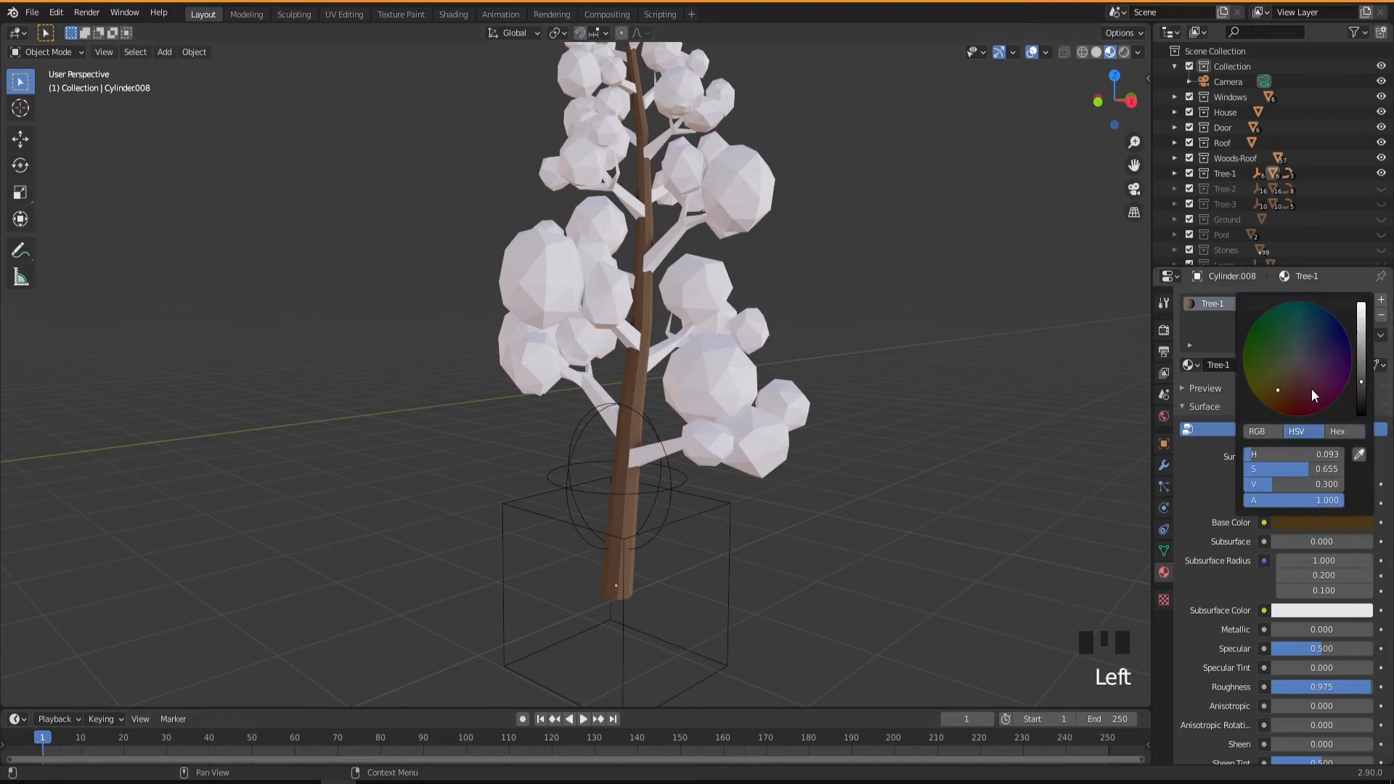
drag(1362, 382, 1362, 385)
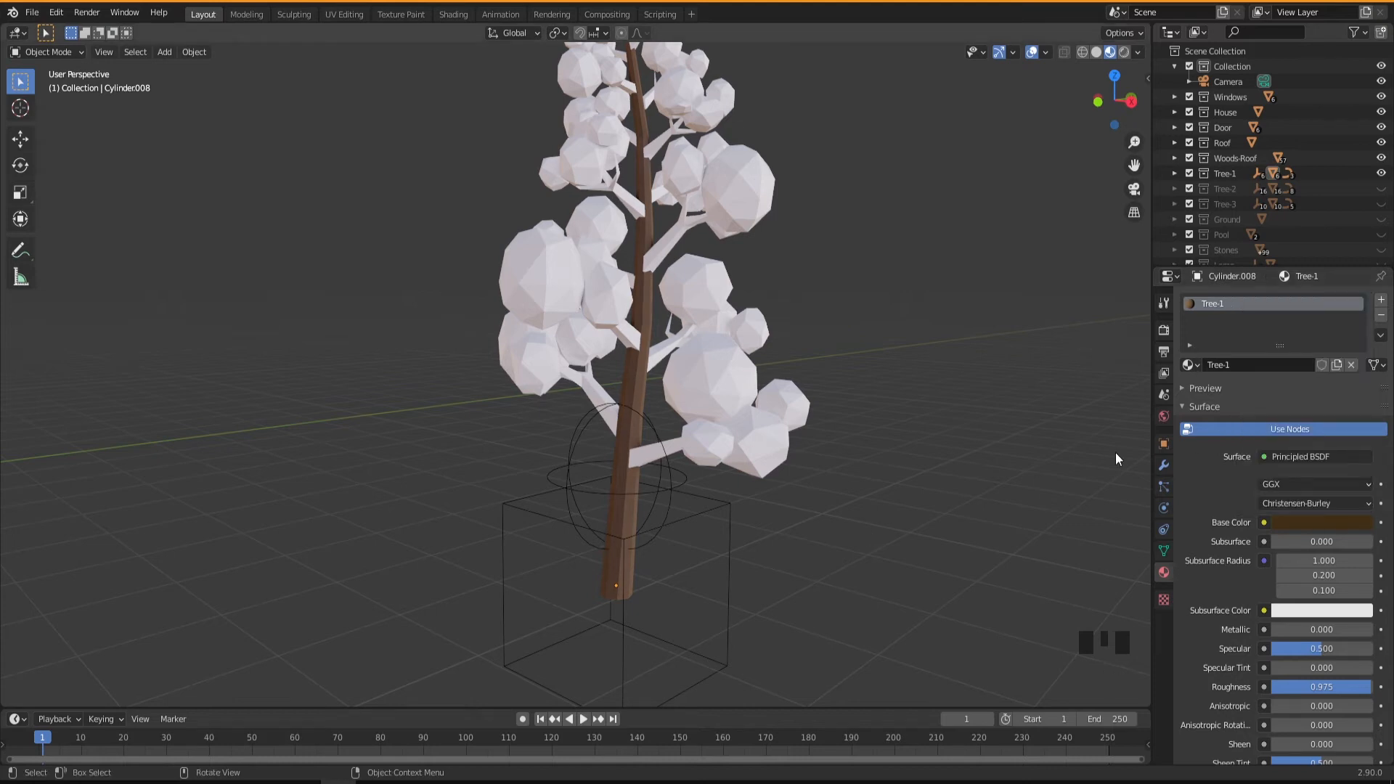
click(1300, 520)
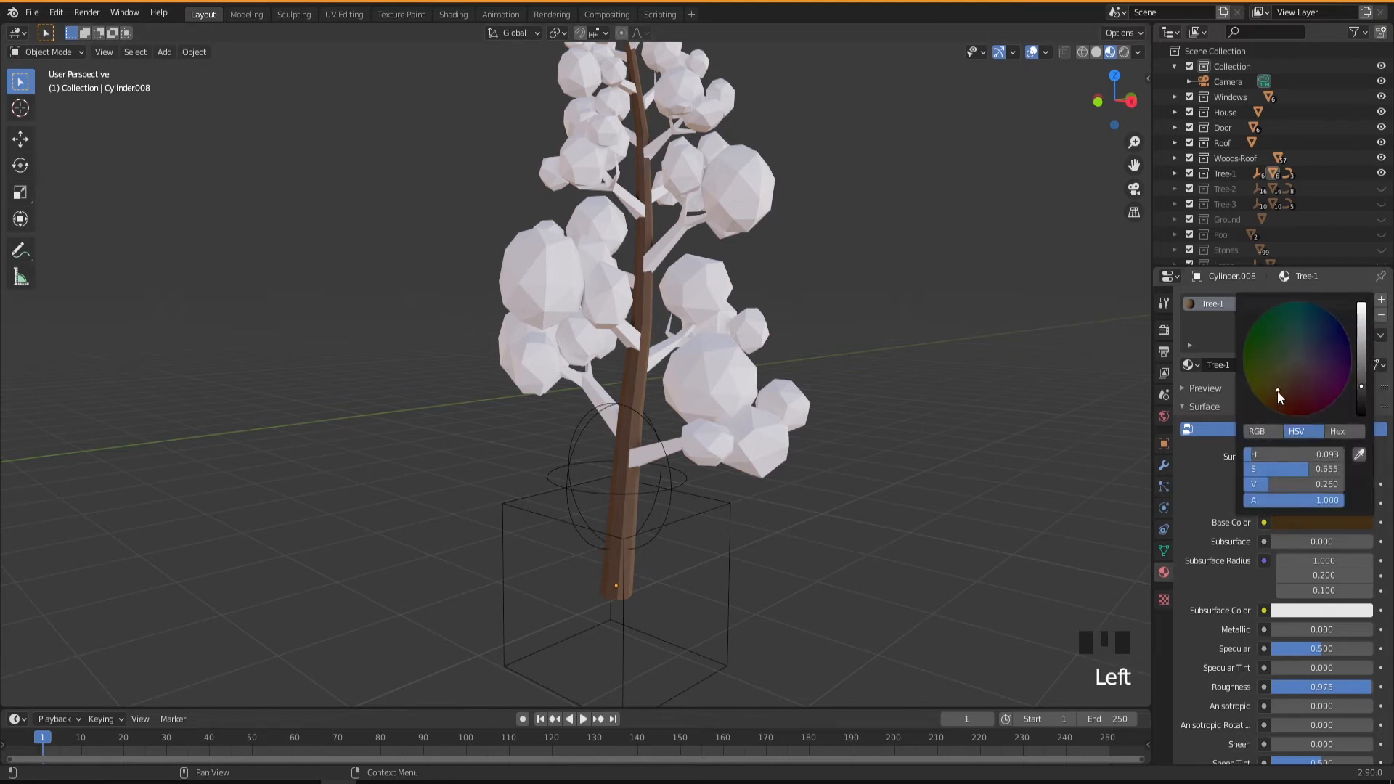
drag(1277, 389, 1278, 386)
mouse_move(790, 530)
middle_down()
mouse_move(739, 533)
mouse_move(816, 518)
middle_up()
Step: Select the joined foliage and branches object of the tree and add a new material to it
click(713, 383)
middle_drag(734, 484, 750, 564)
key(Tab)
key(Tab)
click(752, 398)
middle_drag(755, 498, 1095, 547)
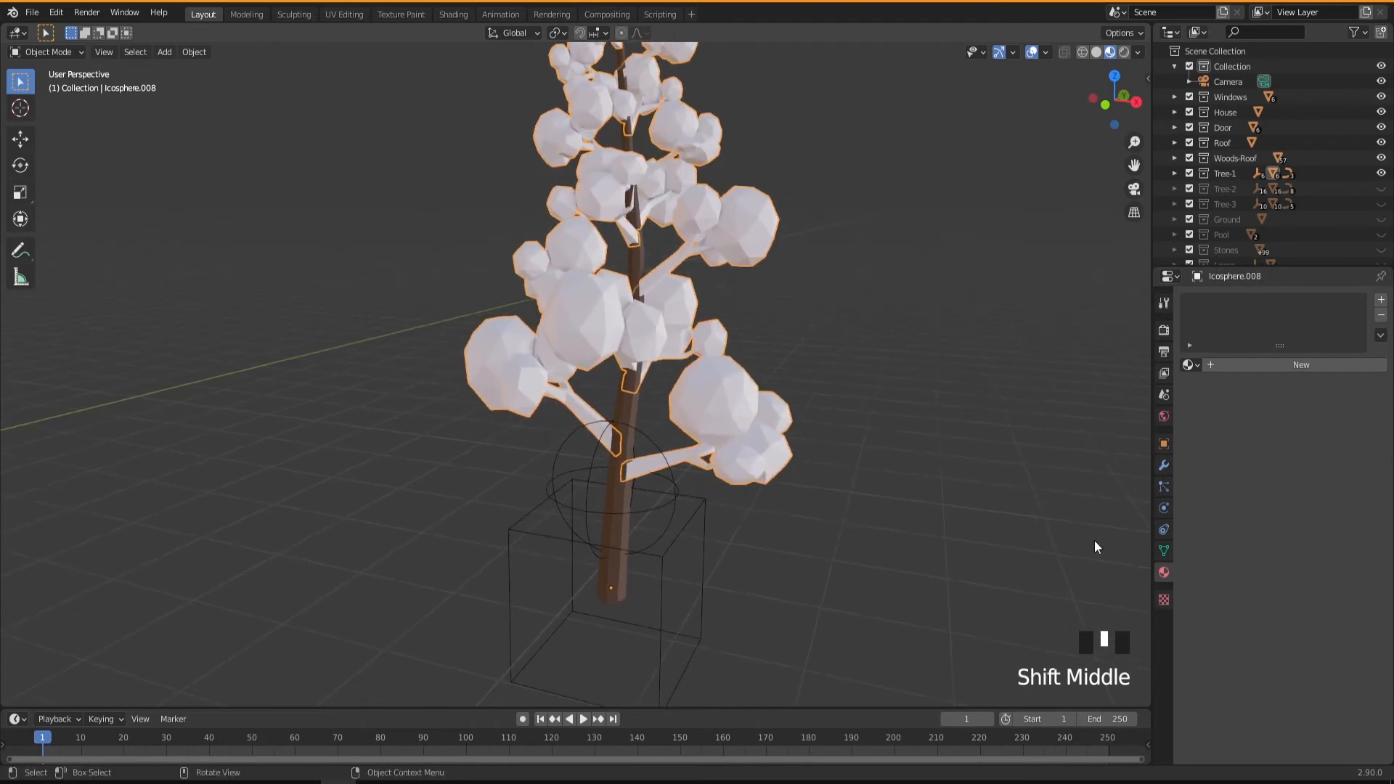
click(1262, 363)
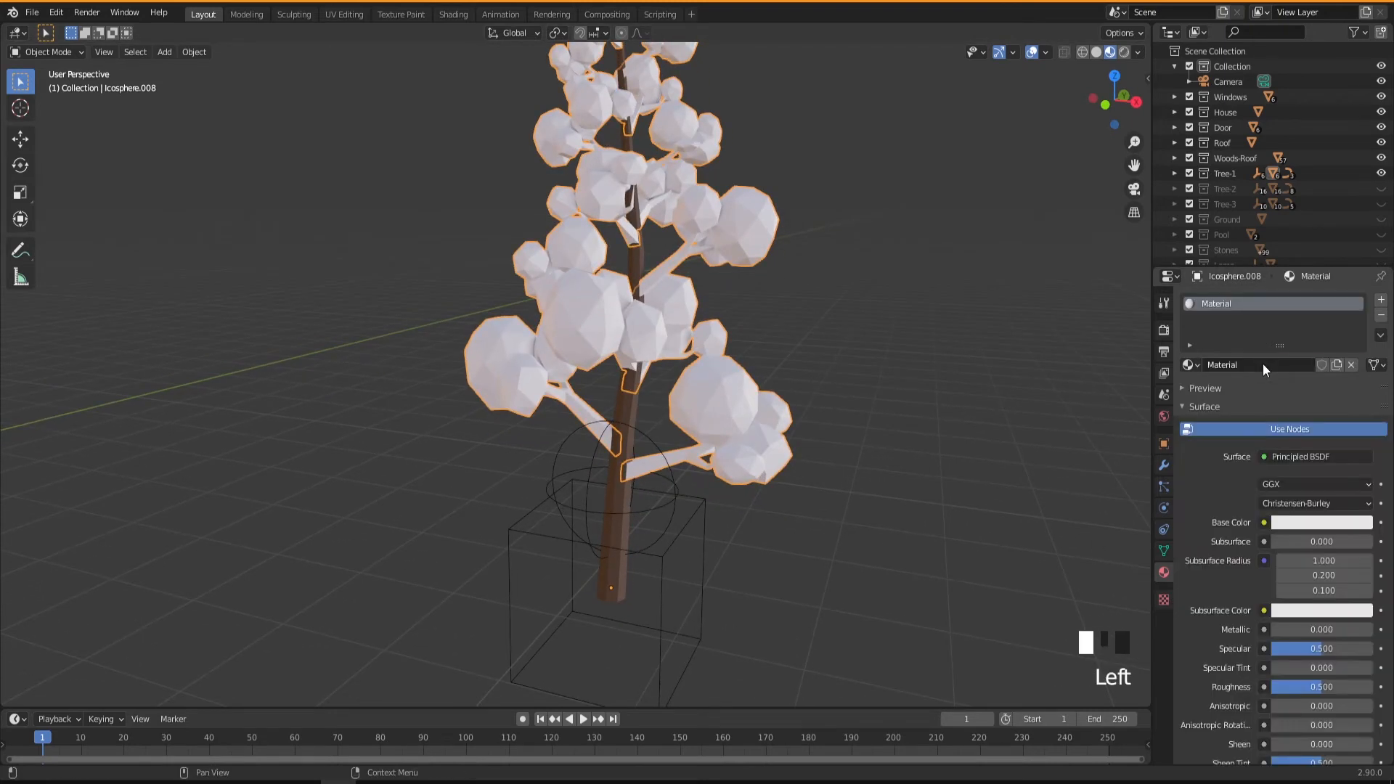
Step: Rename the new foliage material Tree-1 Green and reselect the tree's foliage object
double_click(1222, 308)
double_click(1222, 308)
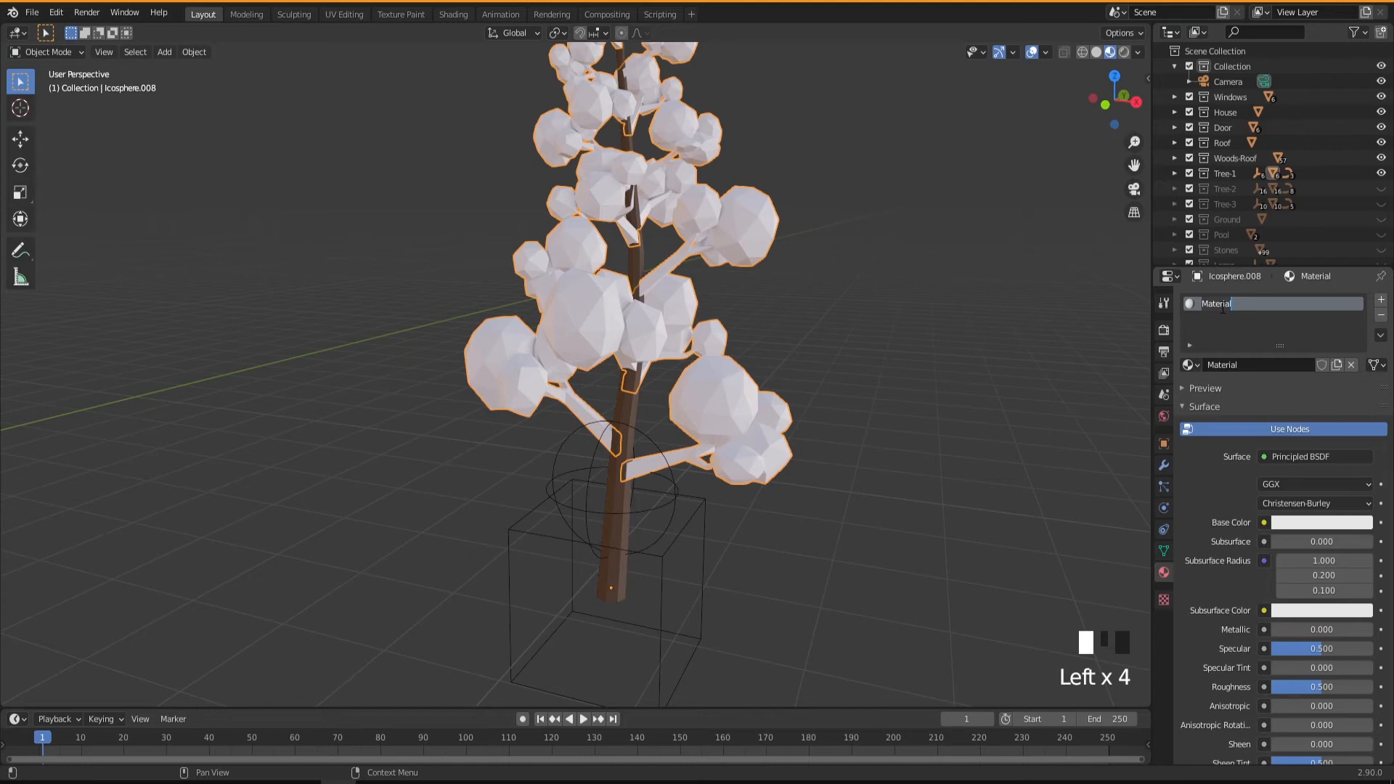
text(Tree)
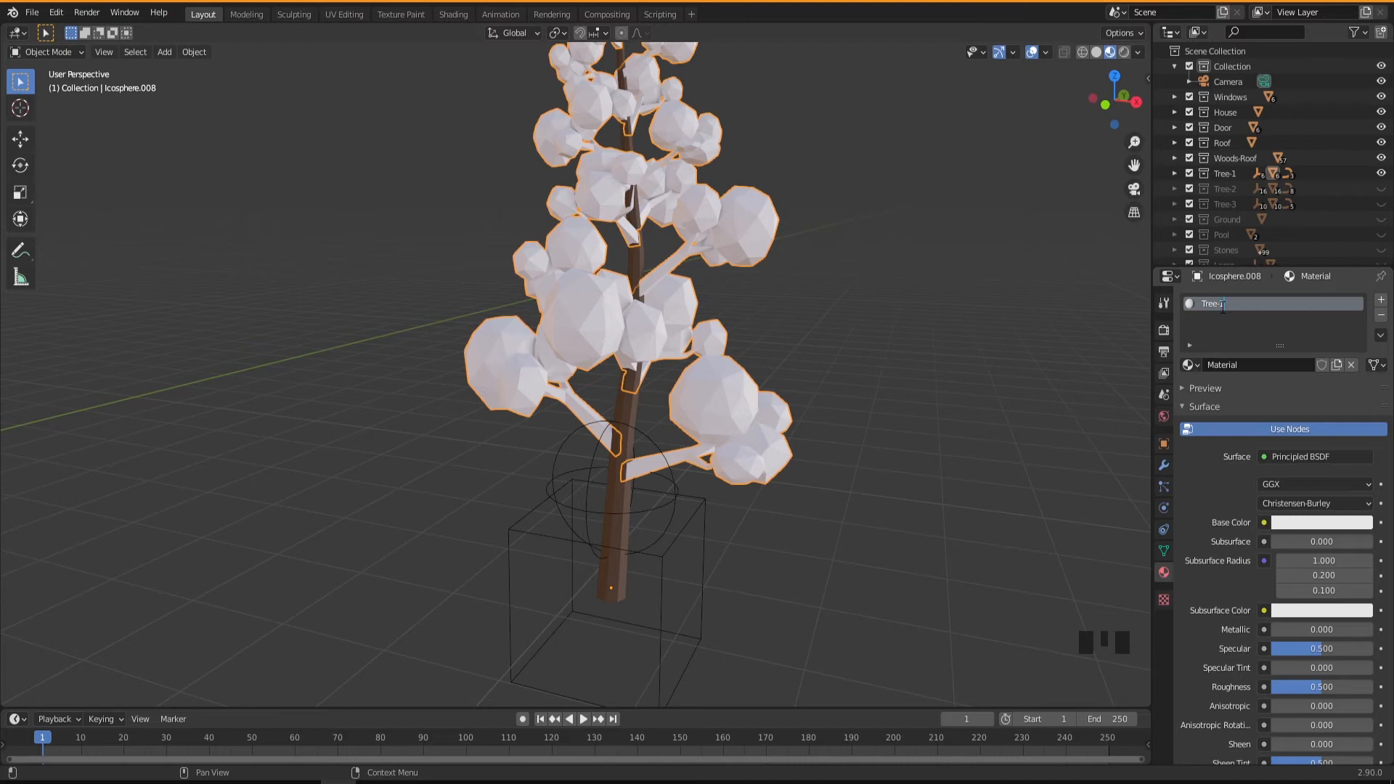
text(-1 Grren)
key(Return)
double_click(1236, 307)
click(1240, 309)
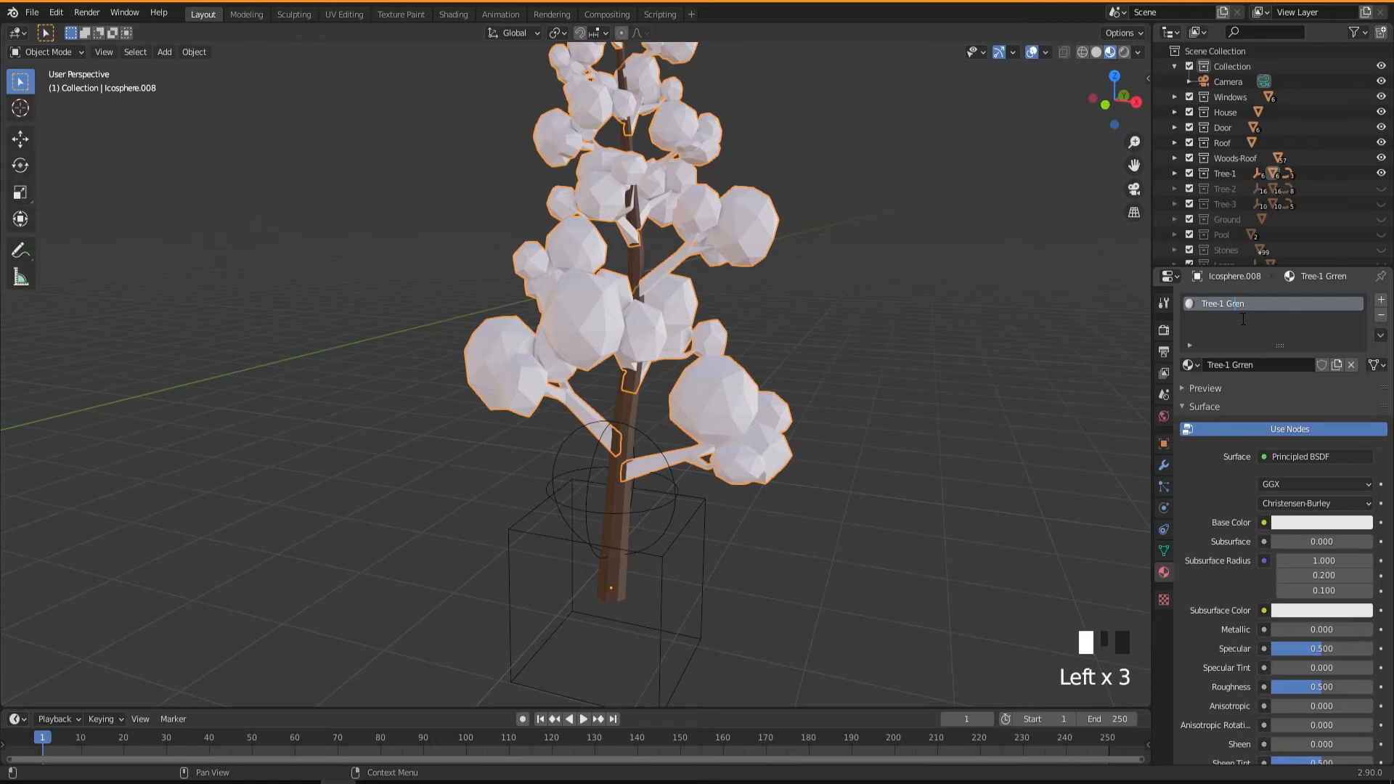
click(832, 543)
click(721, 417)
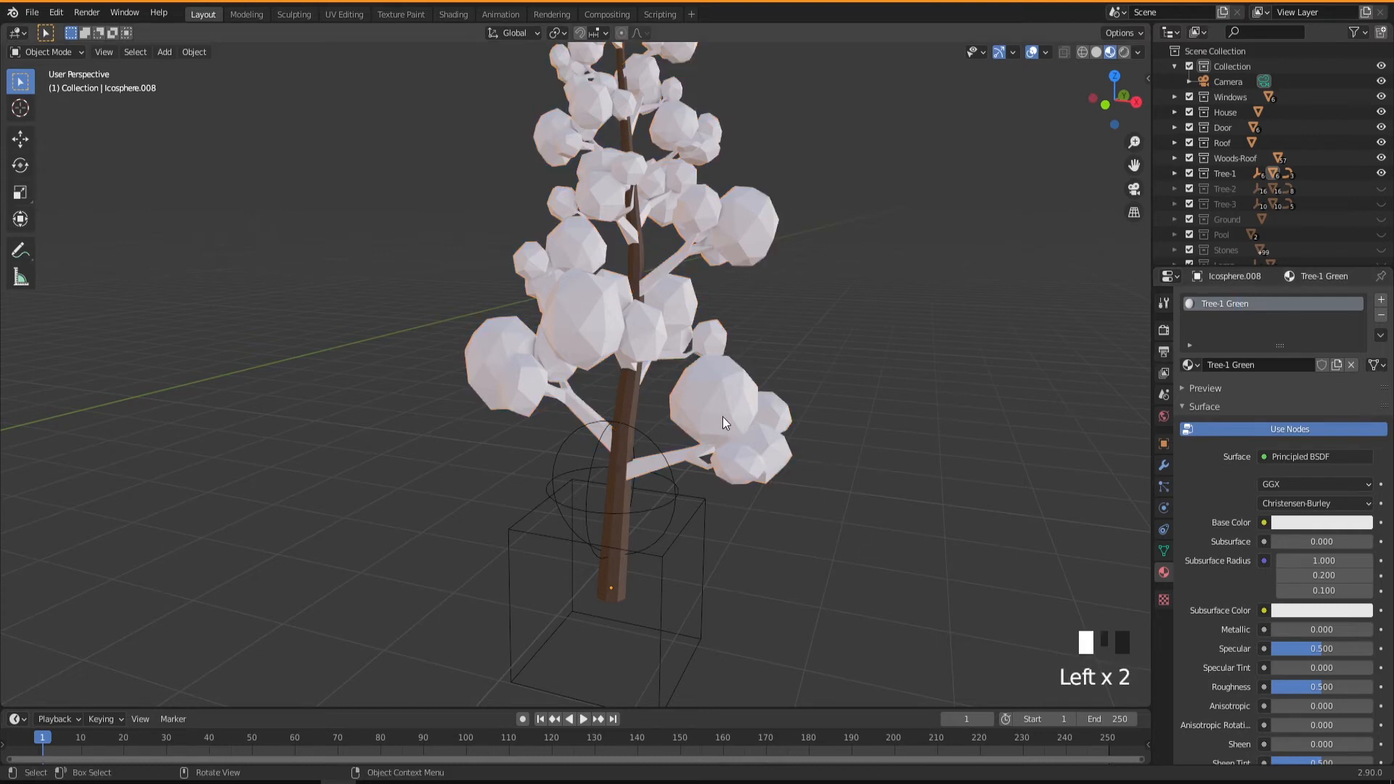
Step: Set the foliage material's base color to green (H 0.342, S 0.780, V 0.567) and its roughness to 0.961
click(1288, 522)
drag(1271, 340, 1266, 334)
drag(1361, 312, 1361, 351)
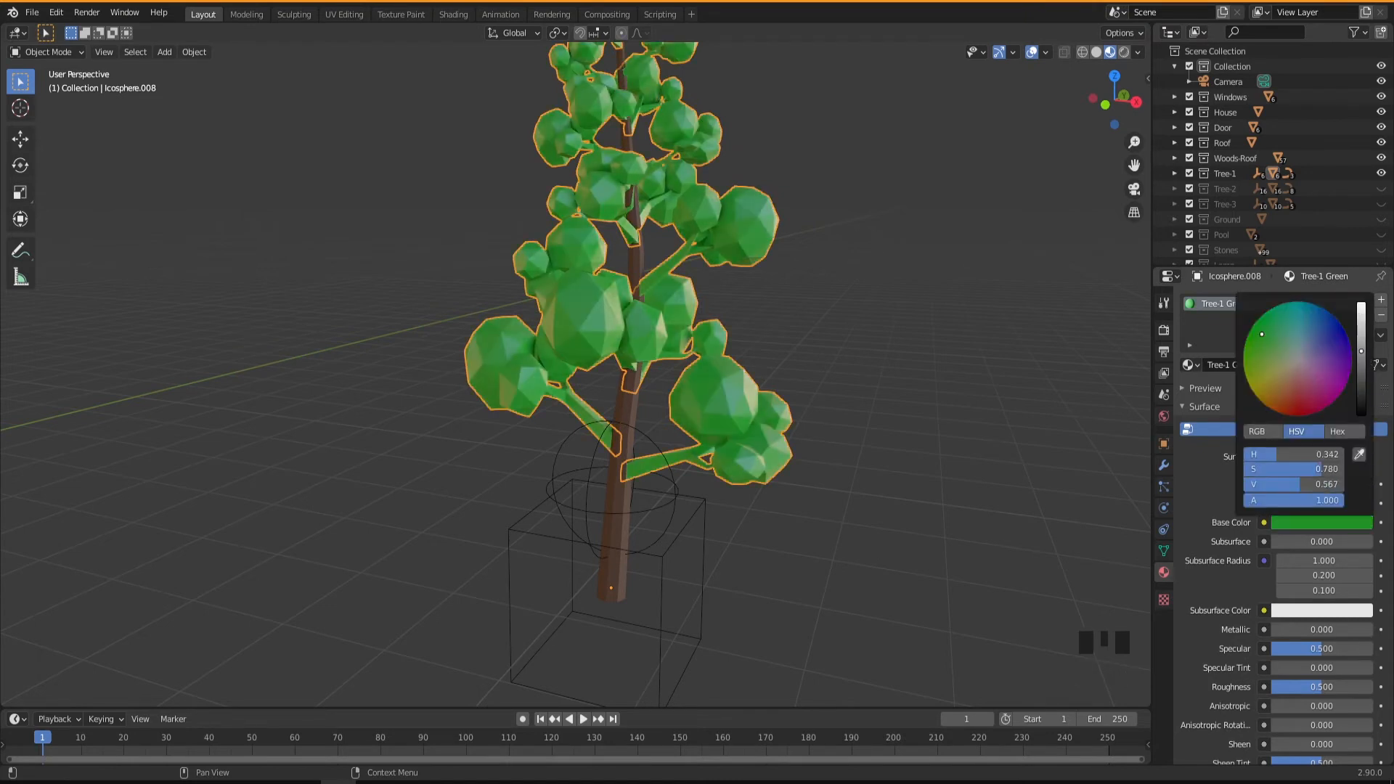
scroll(1246, 669, down, 2)
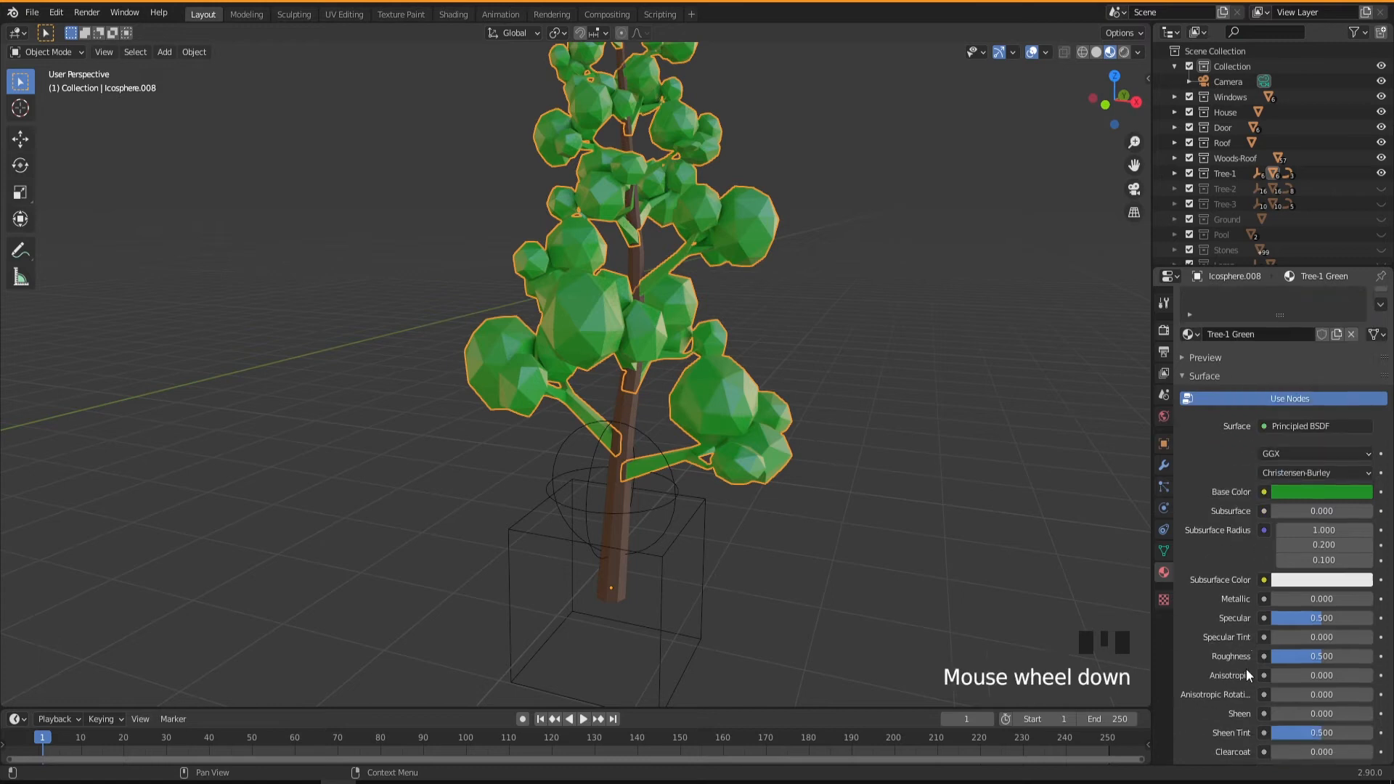
drag(1326, 624, 1364, 625)
middle_drag(657, 518, 695, 511)
click(782, 525)
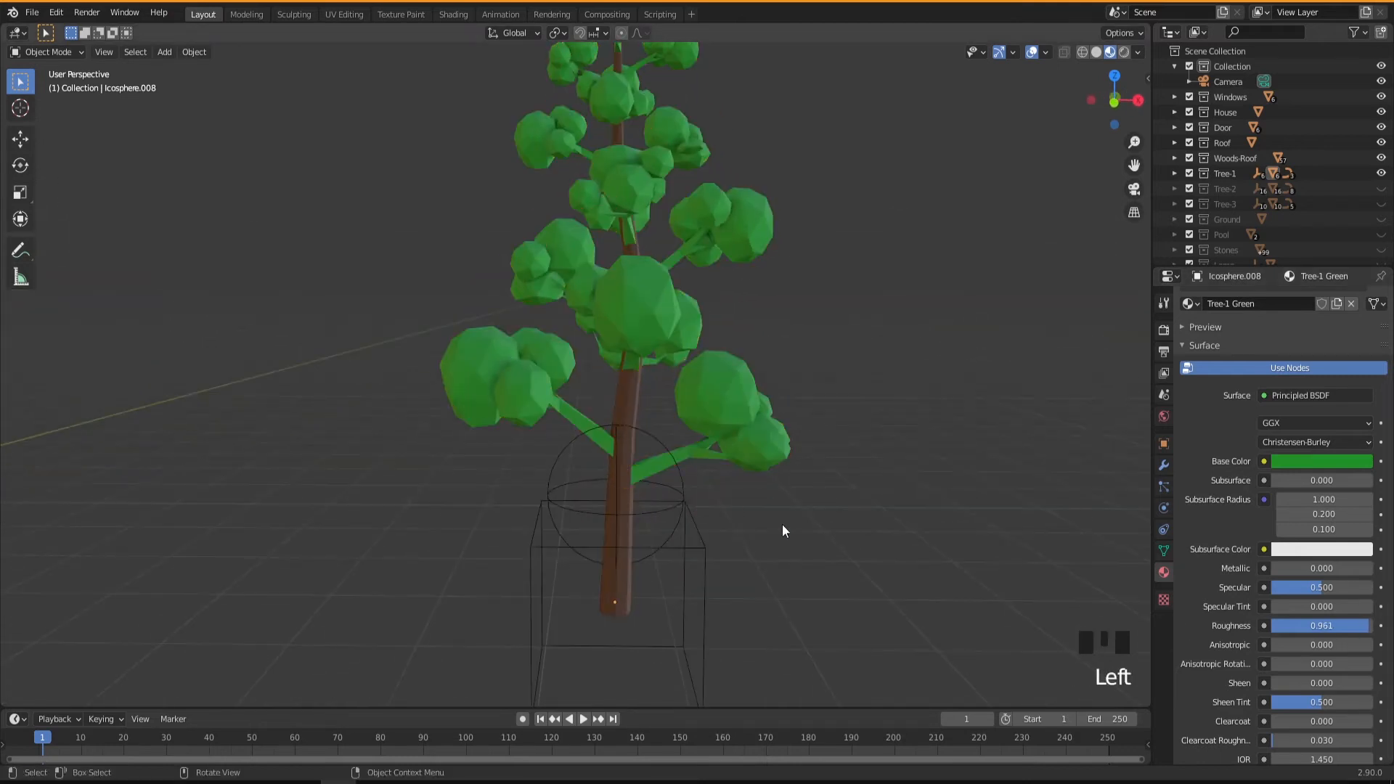
Step: Enter Edit Mode on the foliage object and add a second material slot using the existing Tree-1 material
middle_drag(786, 500, 714, 365)
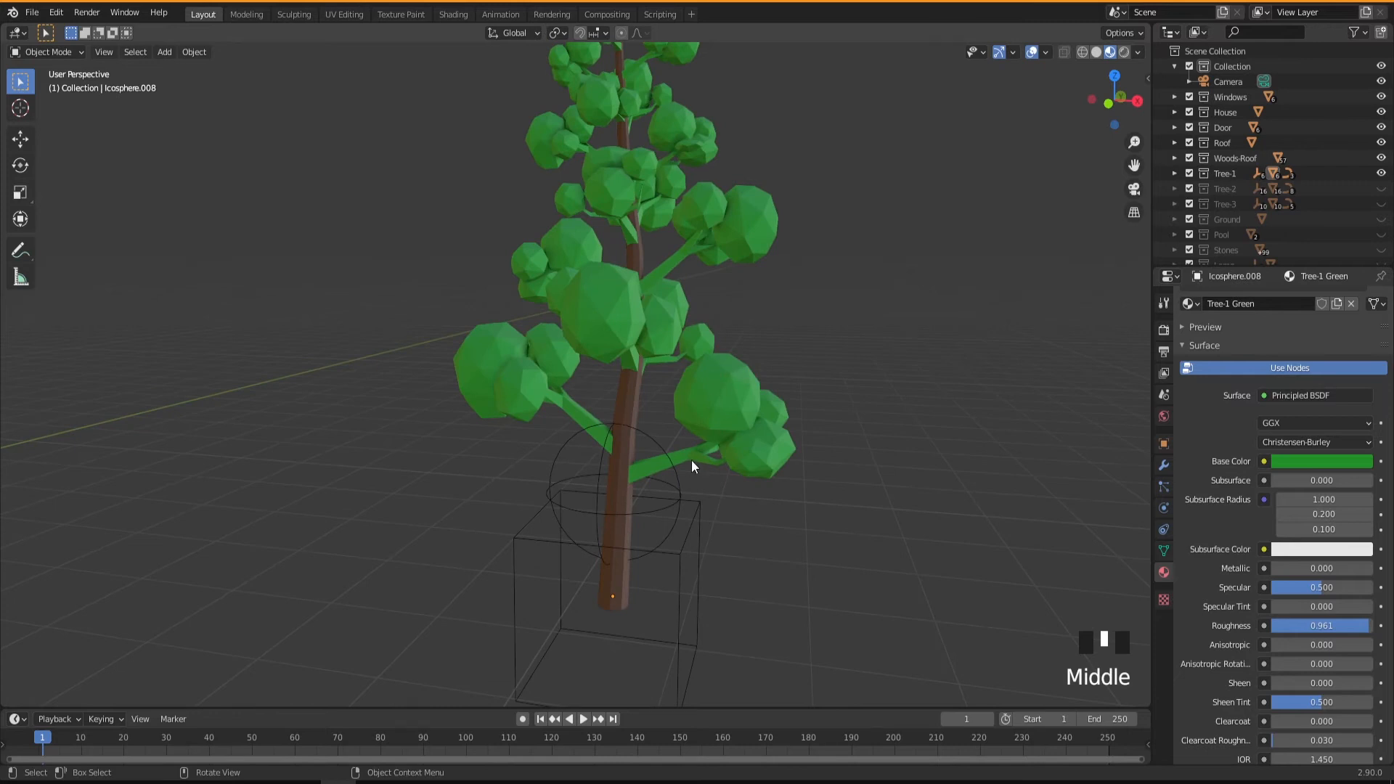
mouse_move(652, 466)
middle_down()
mouse_move(623, 479)
mouse_move(680, 467)
middle_up()
key(Tab)
mouse_move(809, 492)
middle_down()
mouse_move(799, 499)
mouse_move(834, 501)
middle_up()
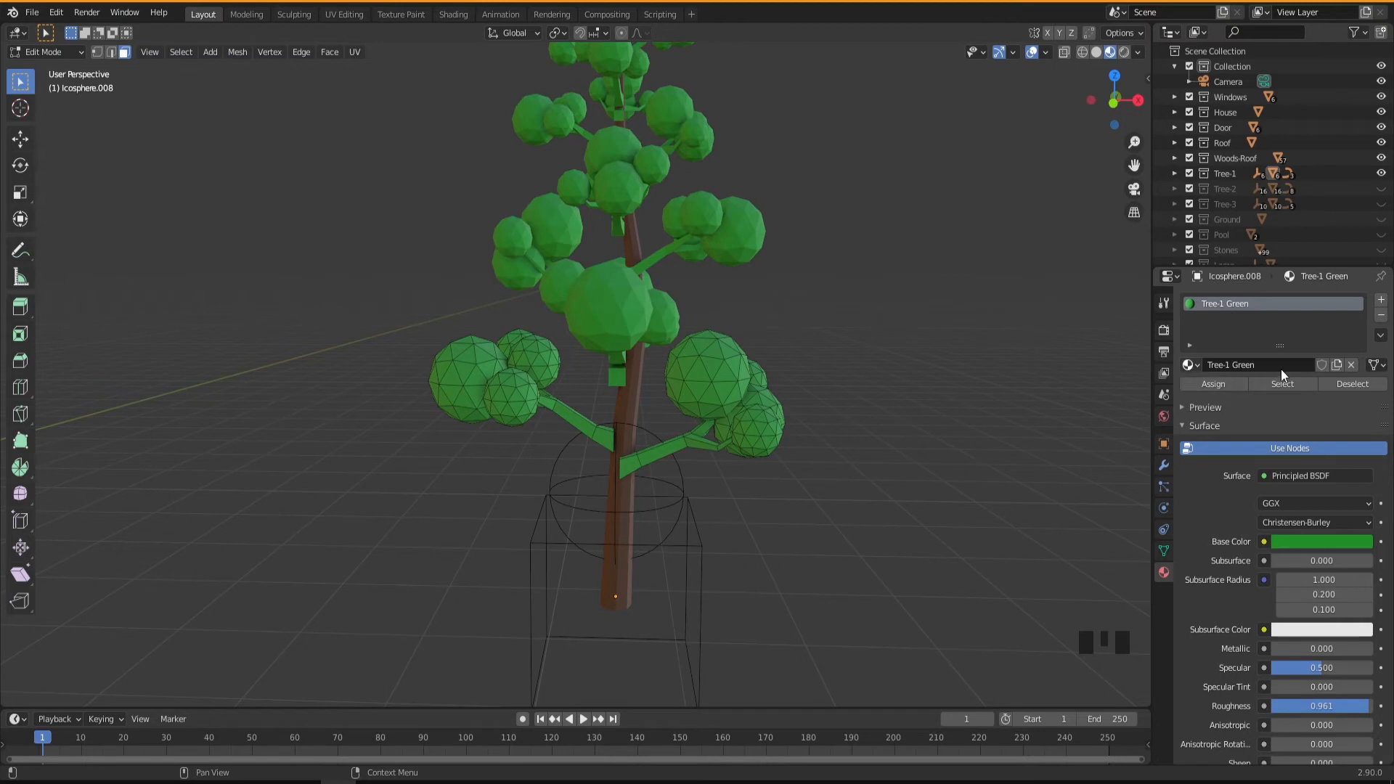
click(1382, 303)
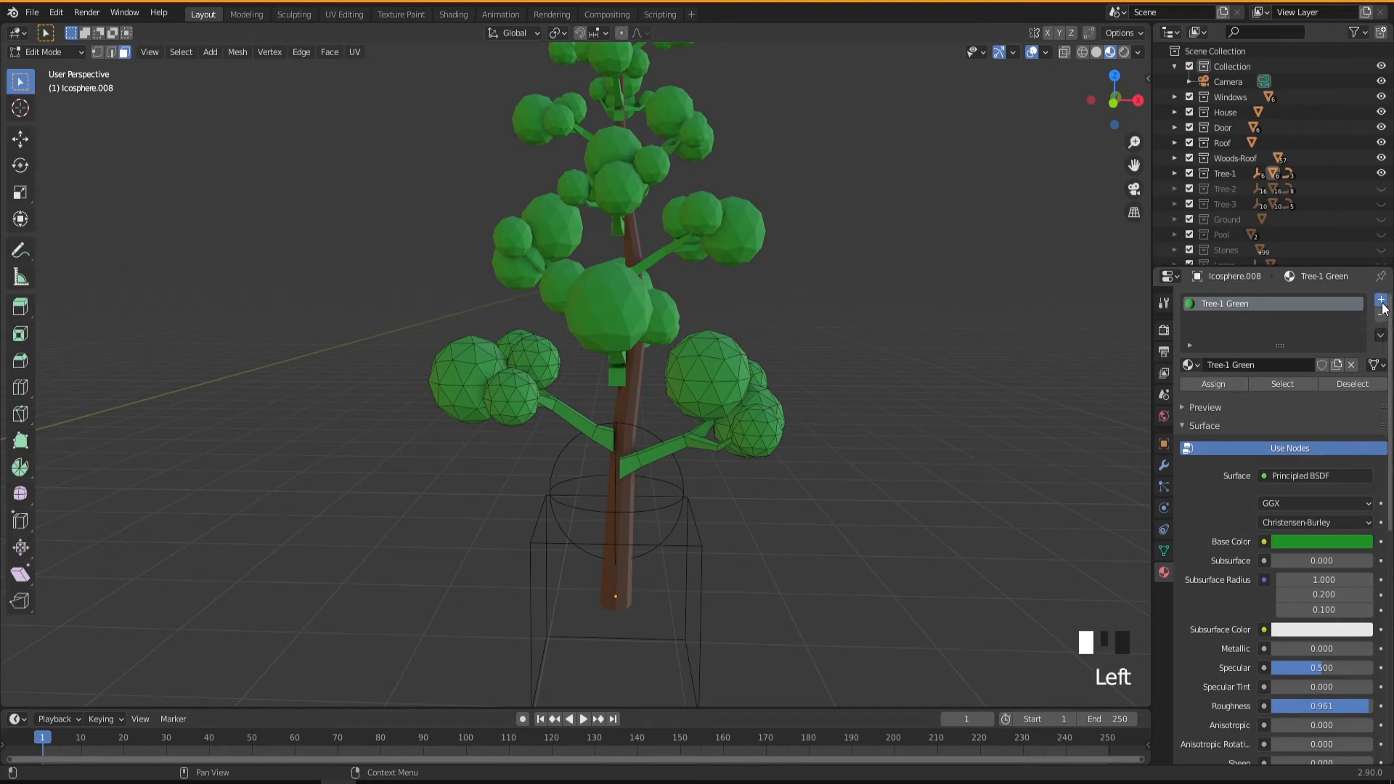
click(1193, 396)
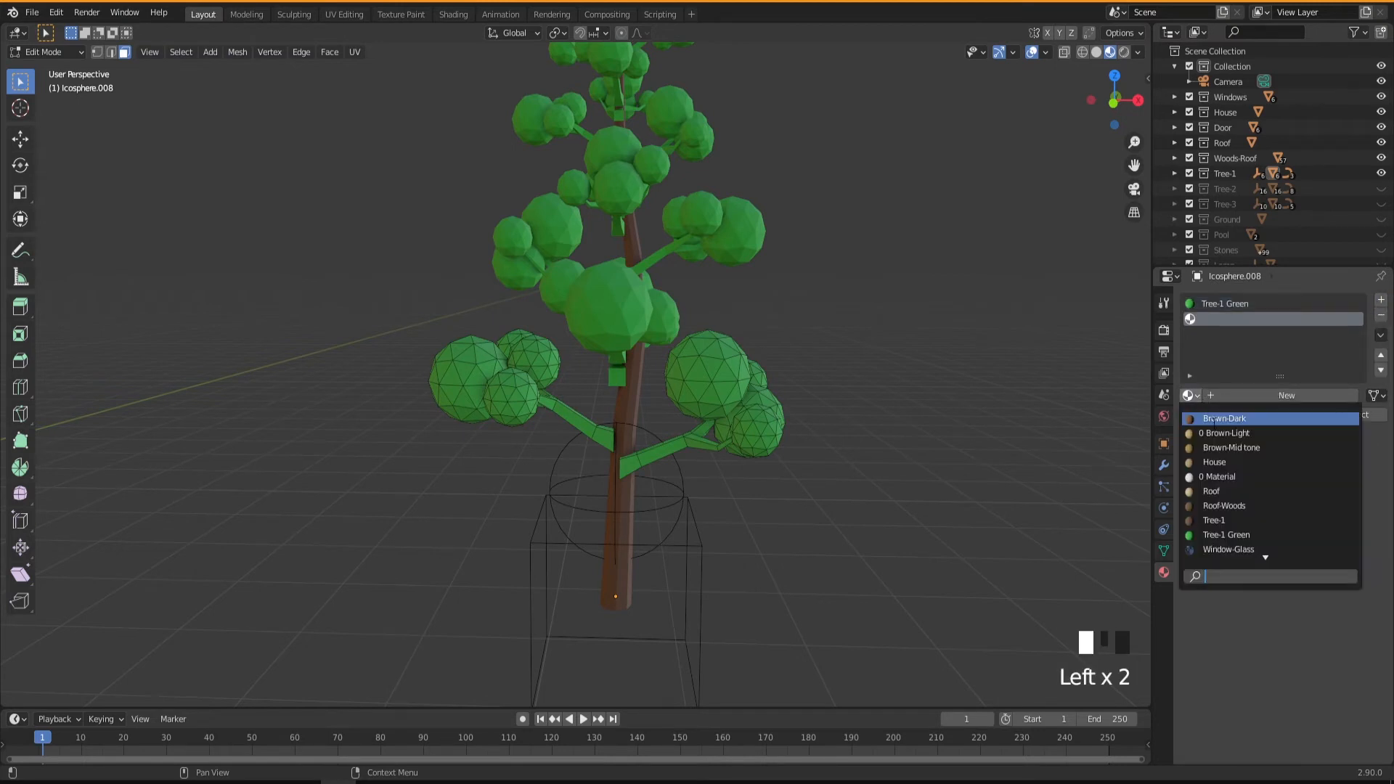
click(1217, 520)
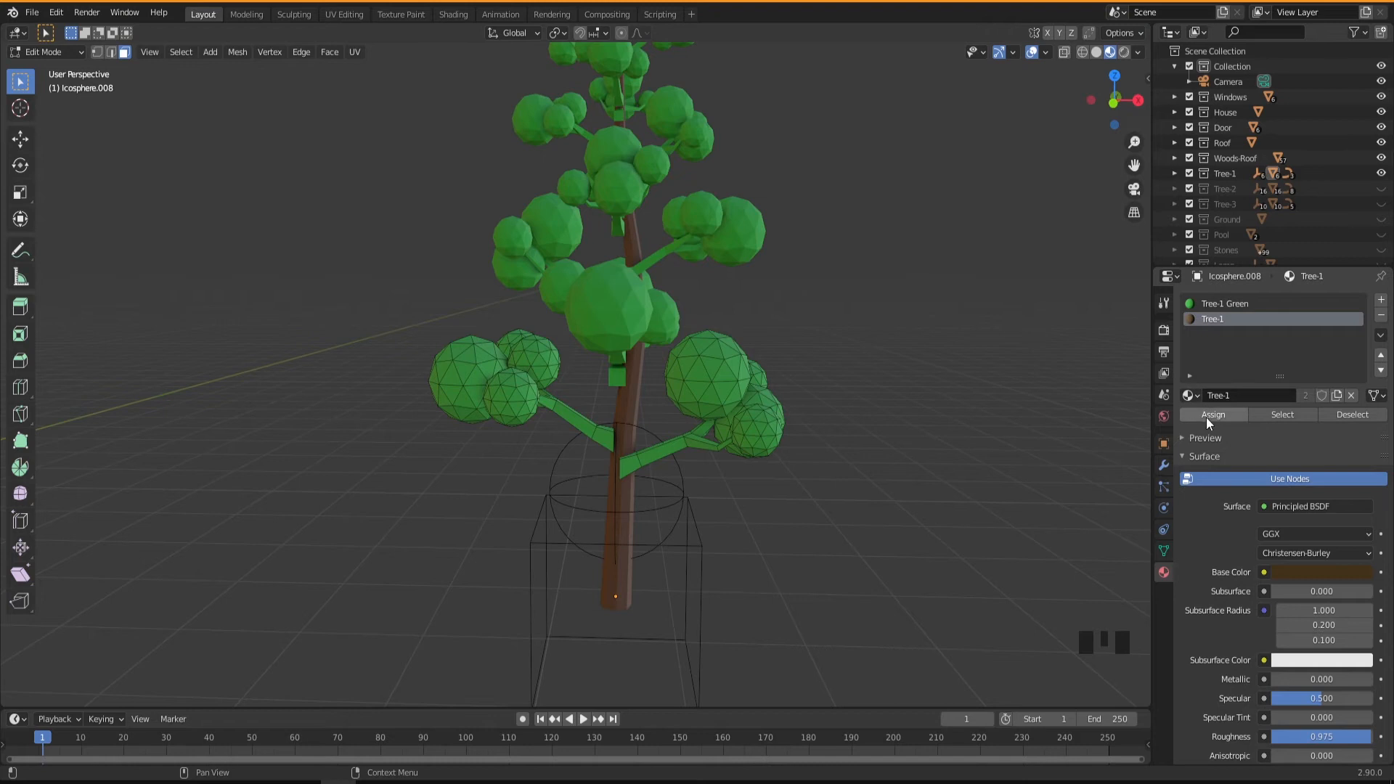
Step: Grow the face selection from the bases of the two lowest branches until both branches are selected up to the foliage
middle_drag(635, 484, 687, 504)
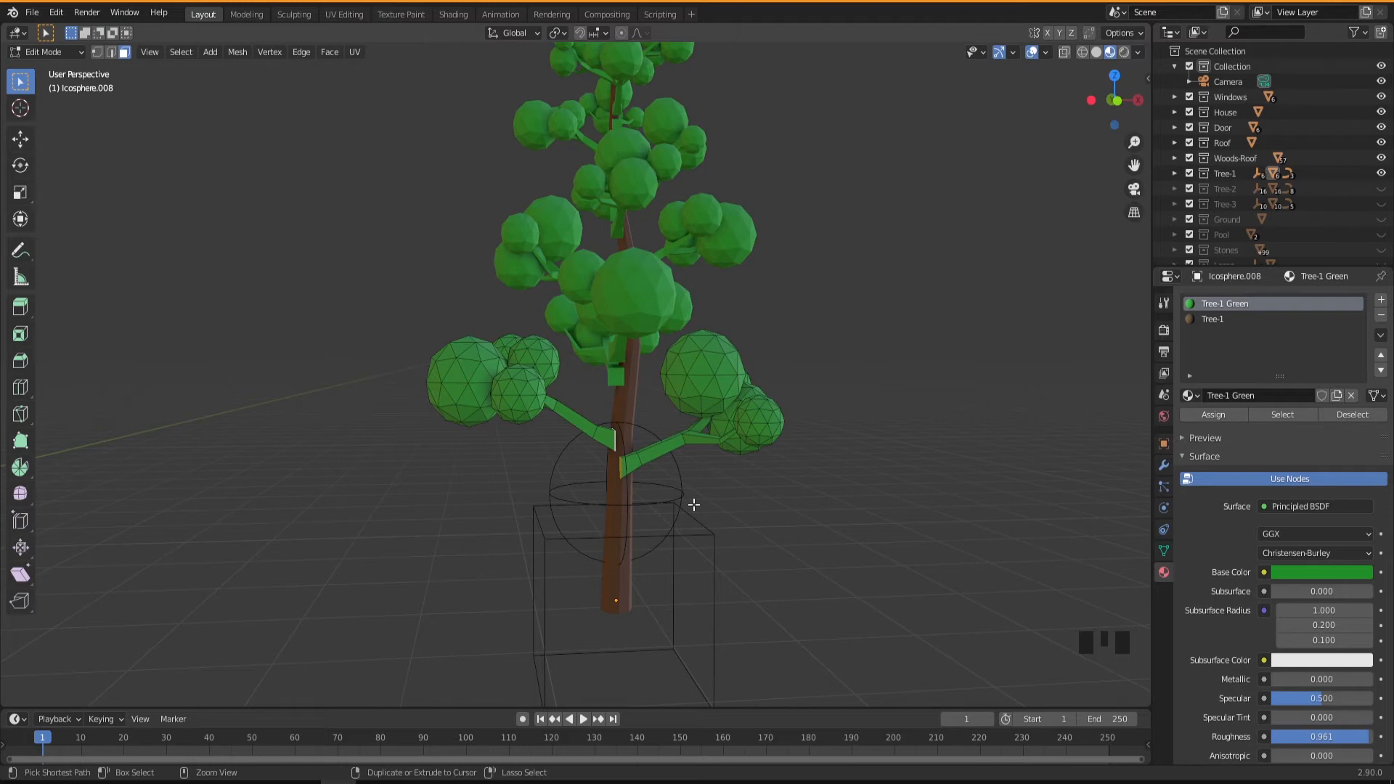
key(ctrl+KP_Add)
key(ctrl+KP_Add)
key(ctrl+KP_Add)
key(ctrl+KP_Add)
key(ctrl+KP_Add)
key(ctrl+KP_Add)
key(ctrl+KP_Add)
key(ctrl+KP_Add)
key(ctrl+KP_Add)
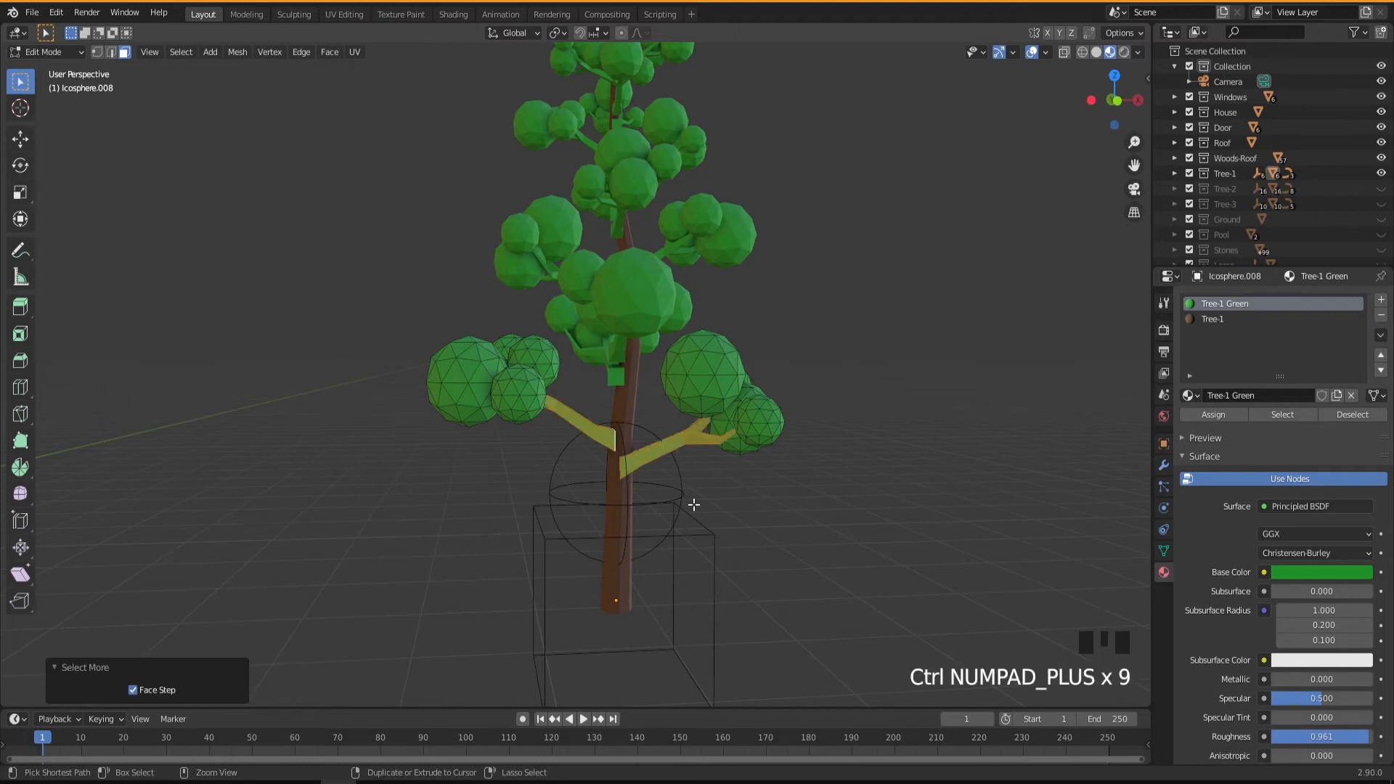
Step: Assign the brown Tree-1 material to the selected branch faces and return to Object Mode
click(1208, 320)
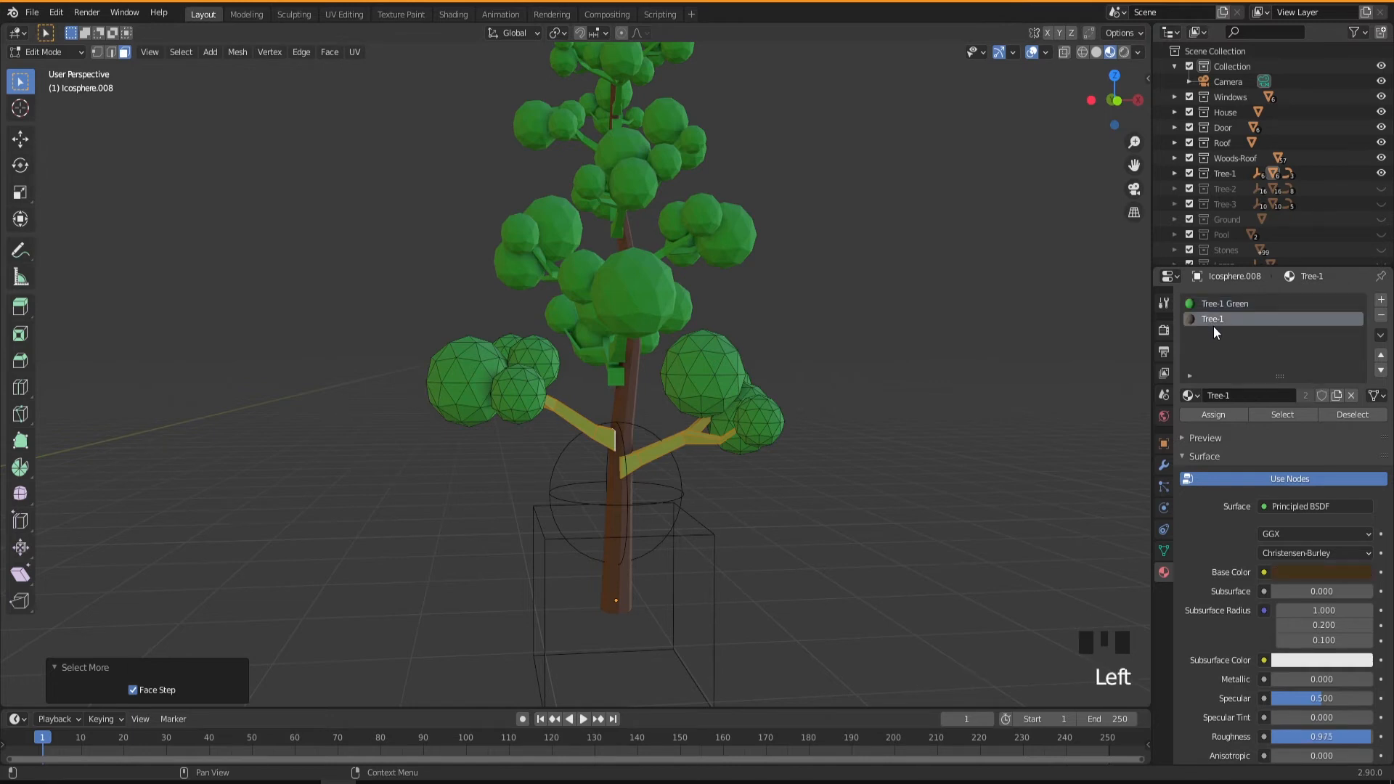
click(1209, 412)
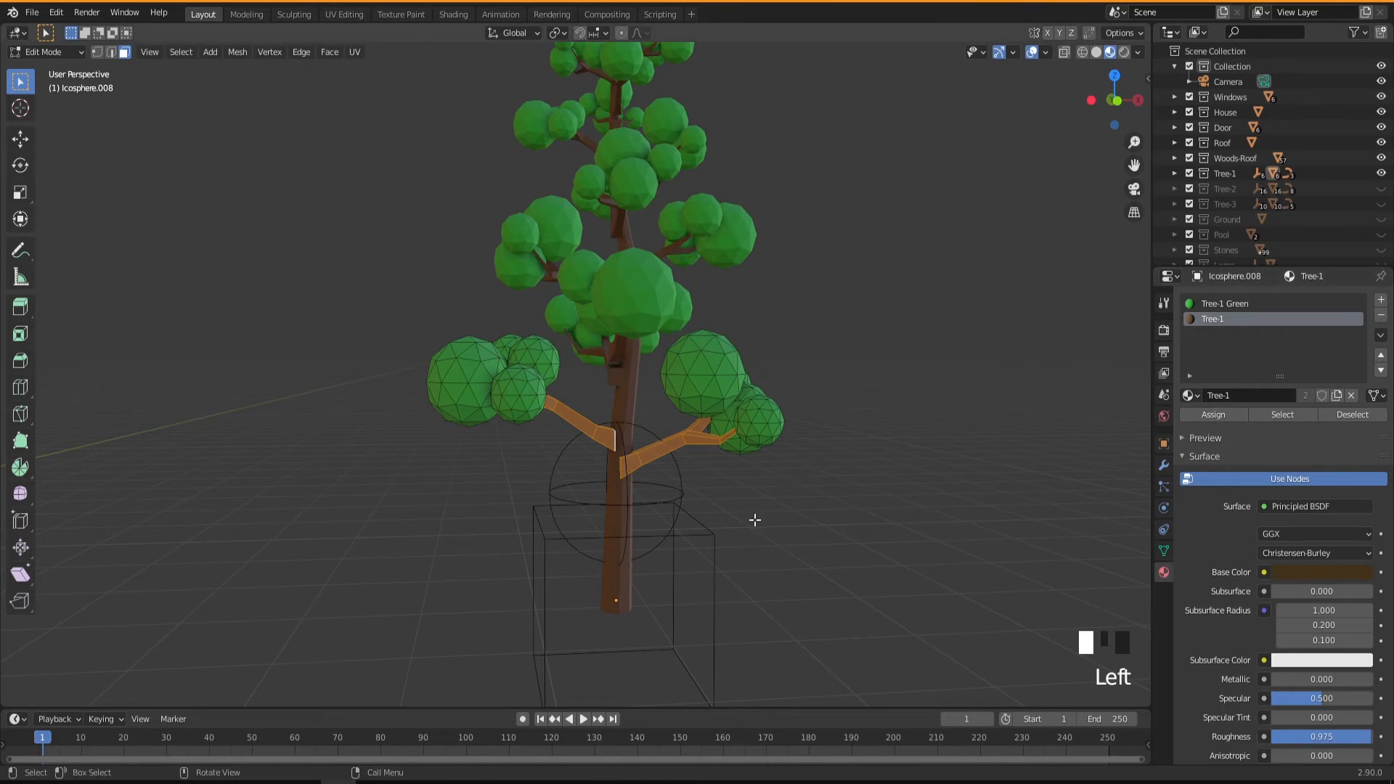
key(Tab)
mouse_move(765, 530)
middle_down()
mouse_move(726, 533)
mouse_move(728, 546)
mouse_move(698, 536)
mouse_move(811, 524)
mouse_move(675, 535)
mouse_move(750, 546)
middle_up()
click(766, 553)
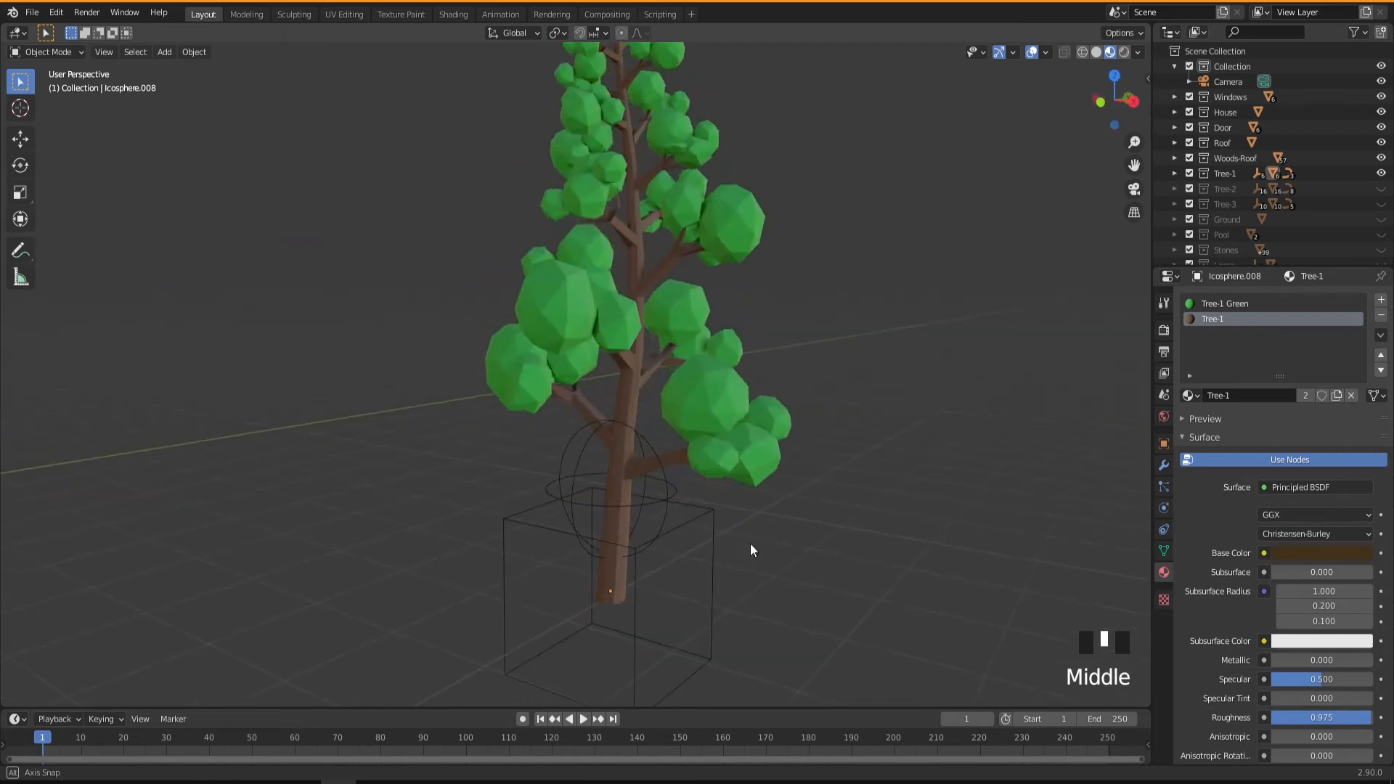
Step: Assign the existing Tree-1 material to the trunk of the uncolored tree behind the house
scroll(670, 524, down, 2)
middle_drag(660, 555, 622, 482)
scroll(505, 463, down, 2)
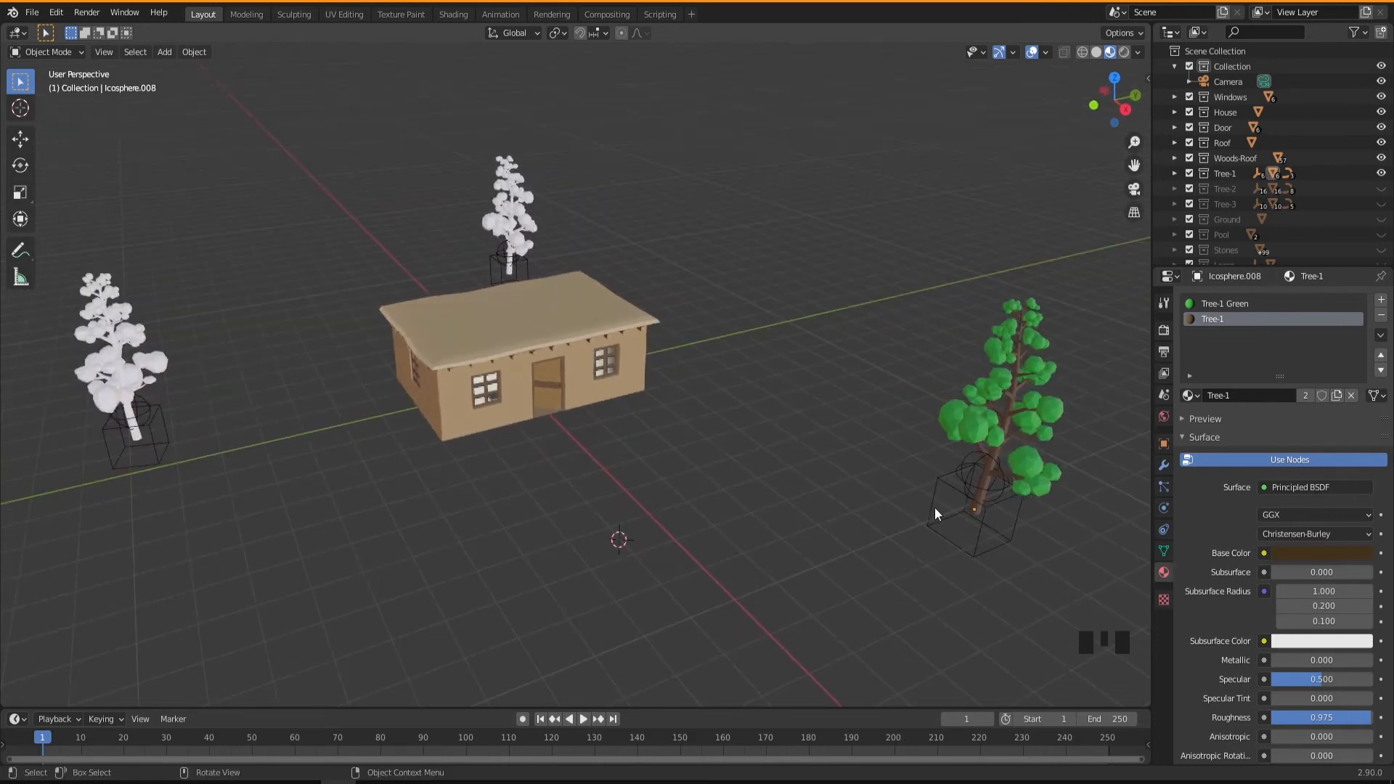
middle_drag(784, 460, 660, 350)
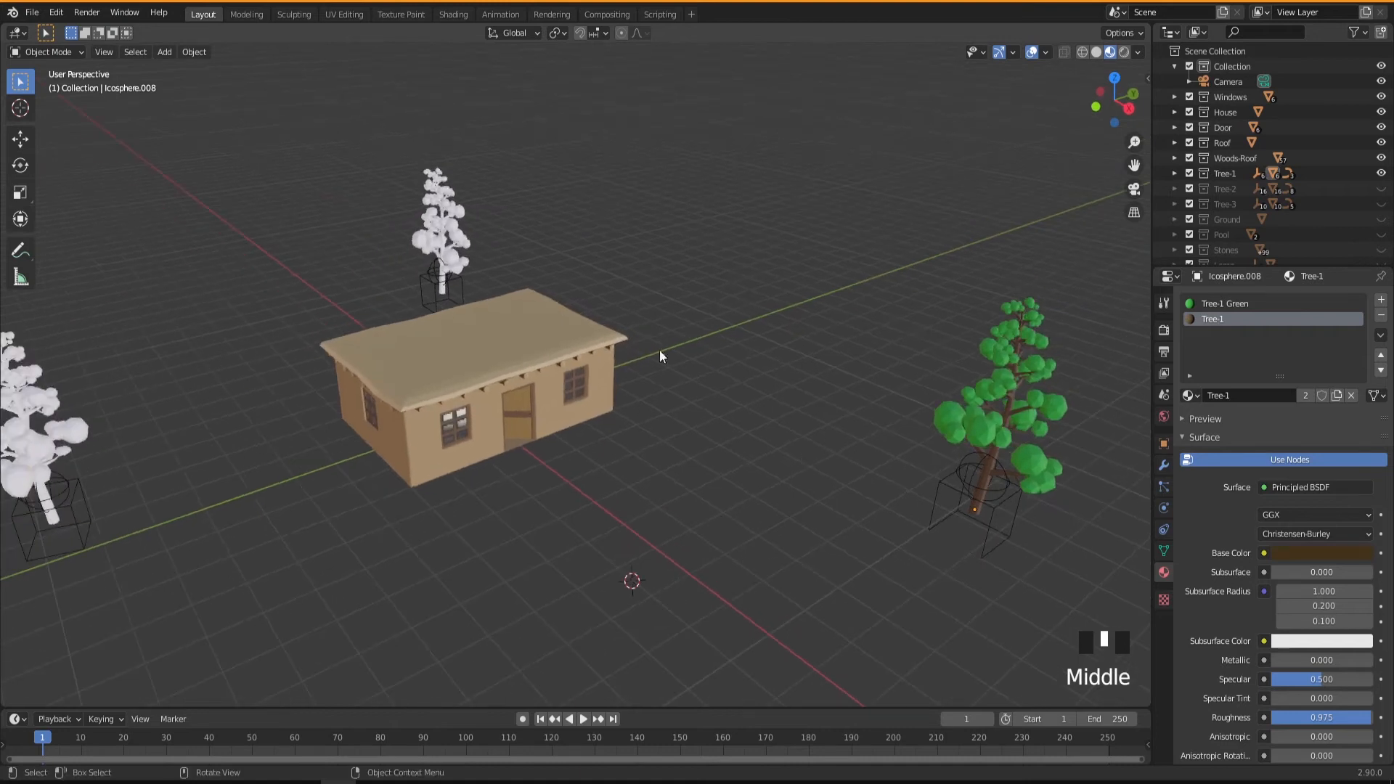
shift+middle_drag(464, 473, 520, 468)
shift+middle_drag(951, 472, 902, 477)
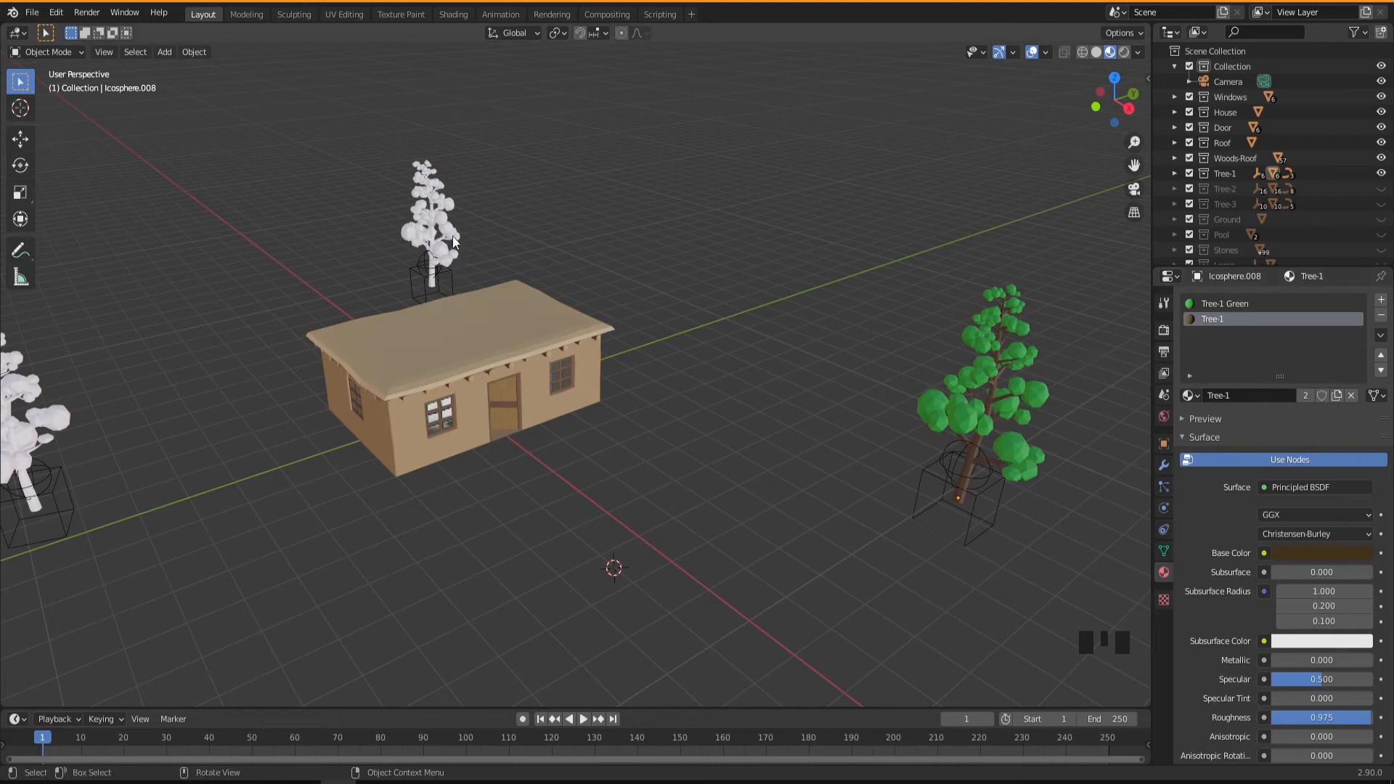
click(436, 217)
shift+middle_drag(430, 337, 581, 364)
scroll(559, 373, up, 2)
scroll(557, 377, up, 2)
shift+middle_drag(534, 301, 552, 398)
scroll(559, 439, up, 2)
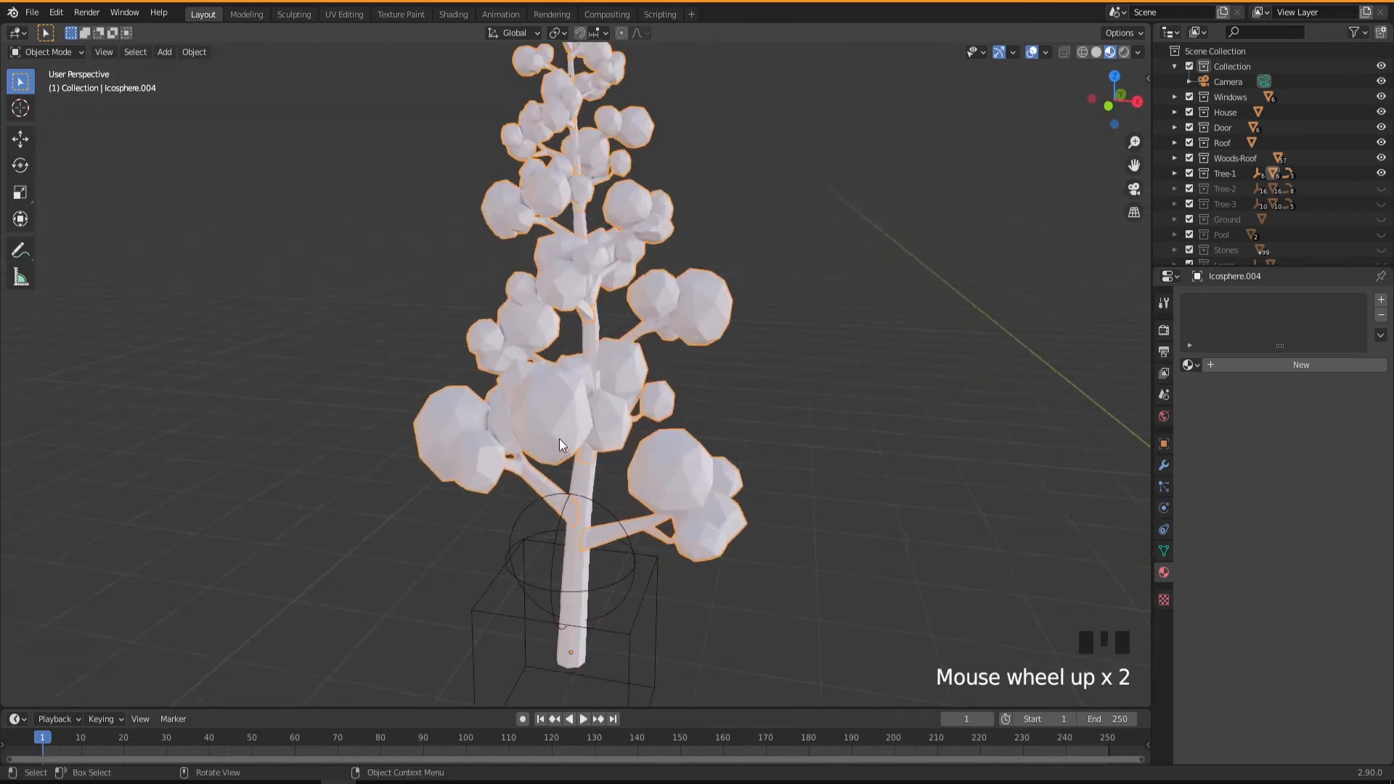
middle_drag(553, 462, 533, 441)
scroll(588, 509, down, 1)
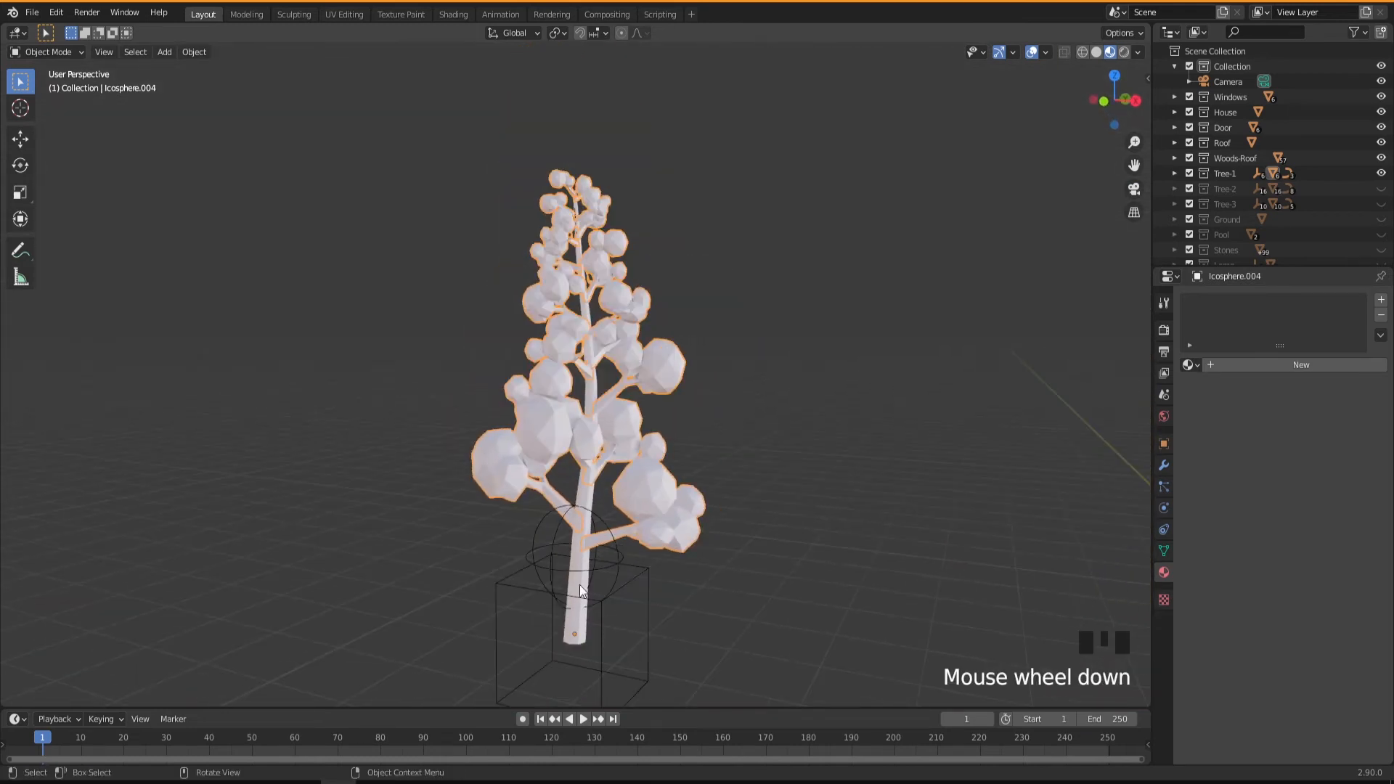
click(579, 625)
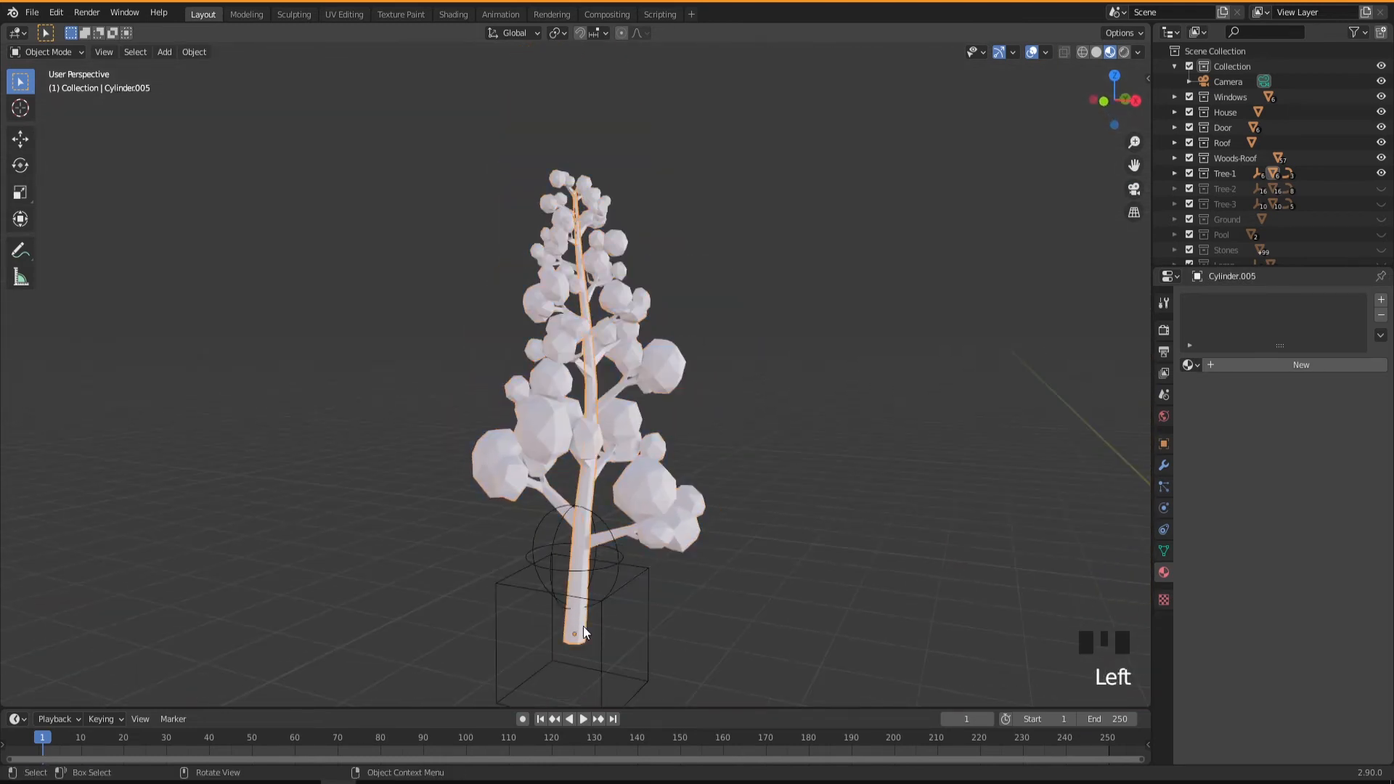
click(1191, 364)
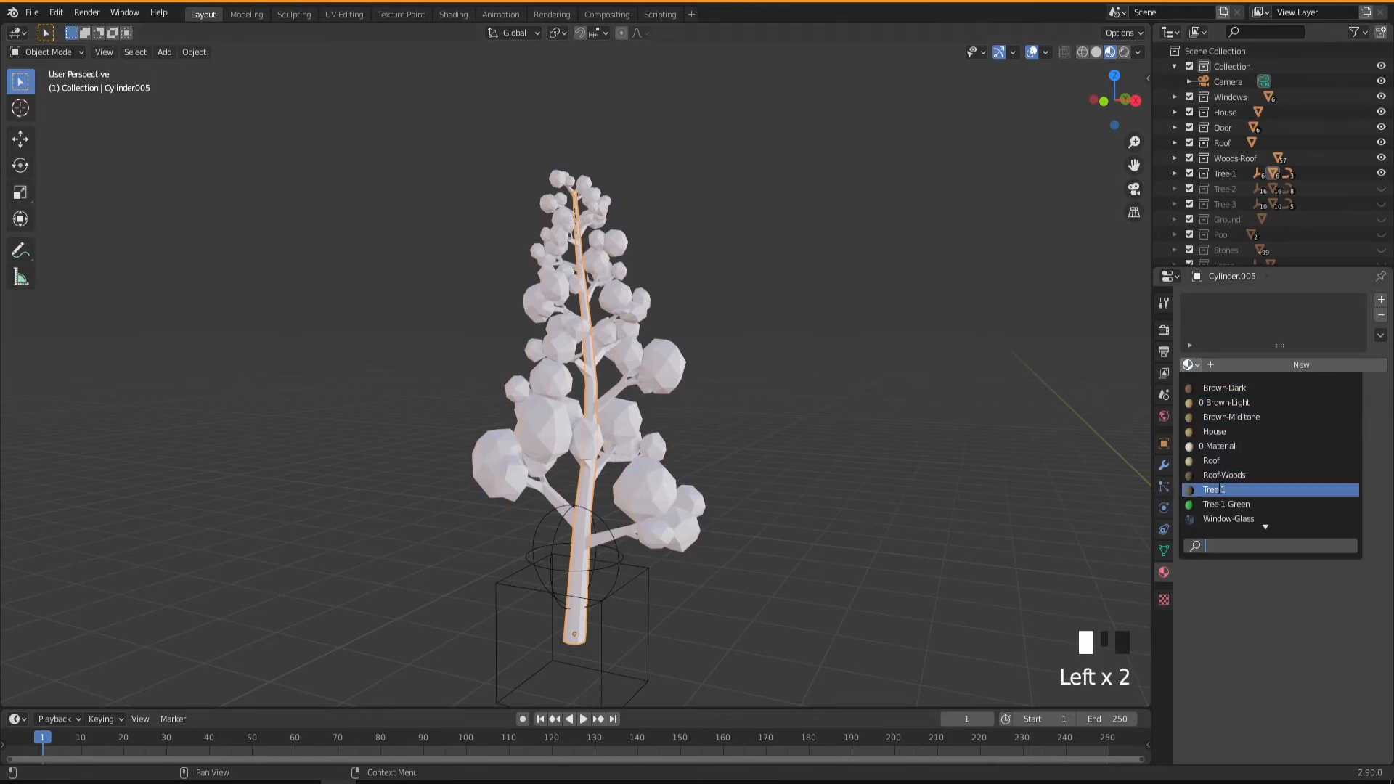
click(1197, 490)
click(829, 520)
Step: Select the foliage object of the tree behind the house and assign it the Tree-1 Green material
click(644, 494)
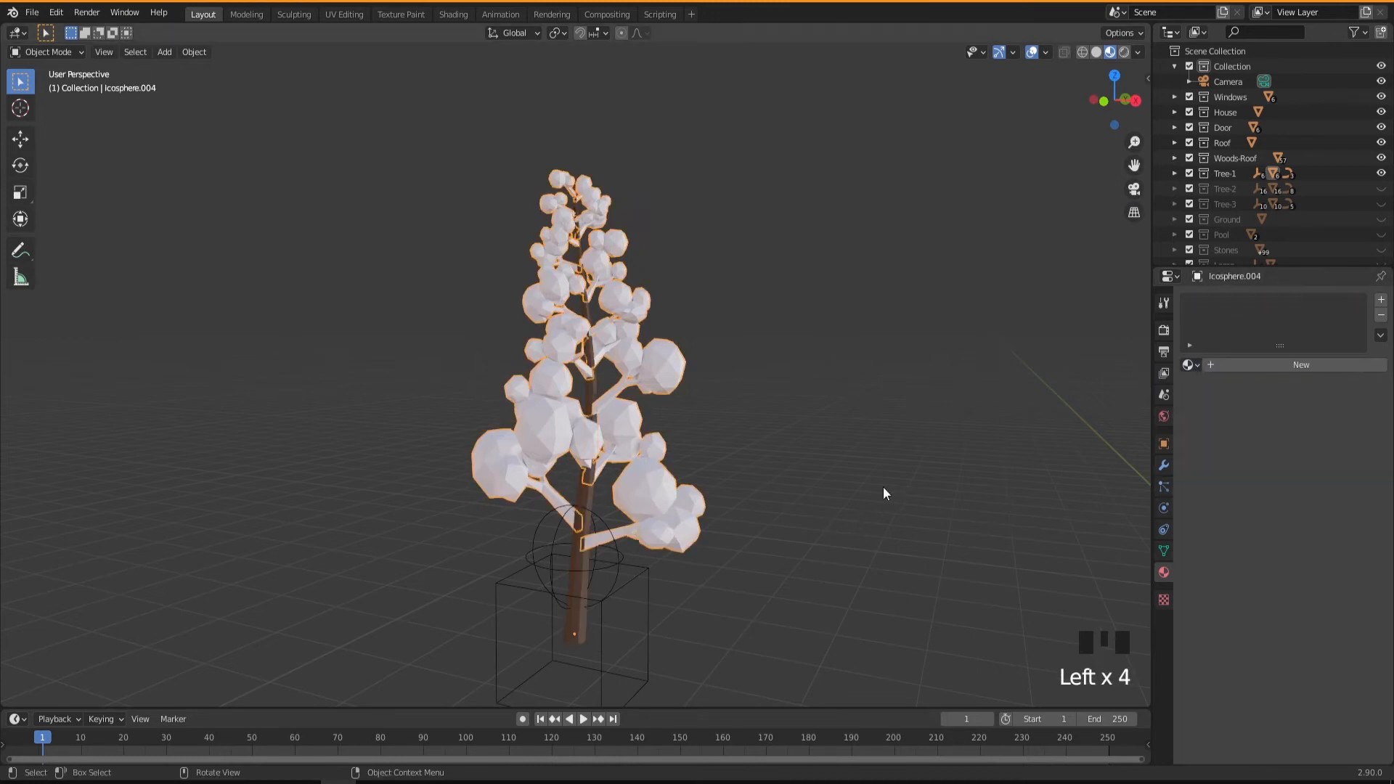
click(1191, 365)
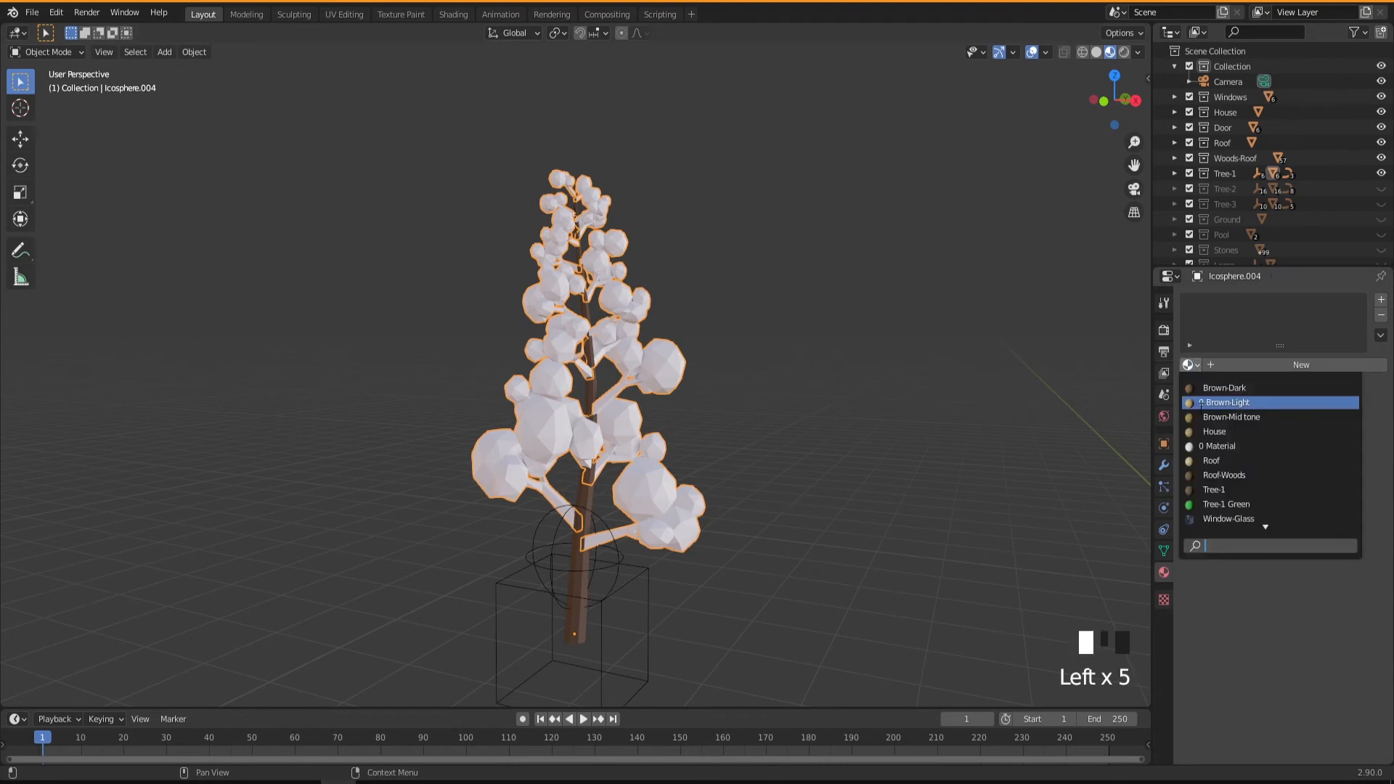
click(1227, 503)
click(625, 537)
middle_drag(649, 546, 716, 525)
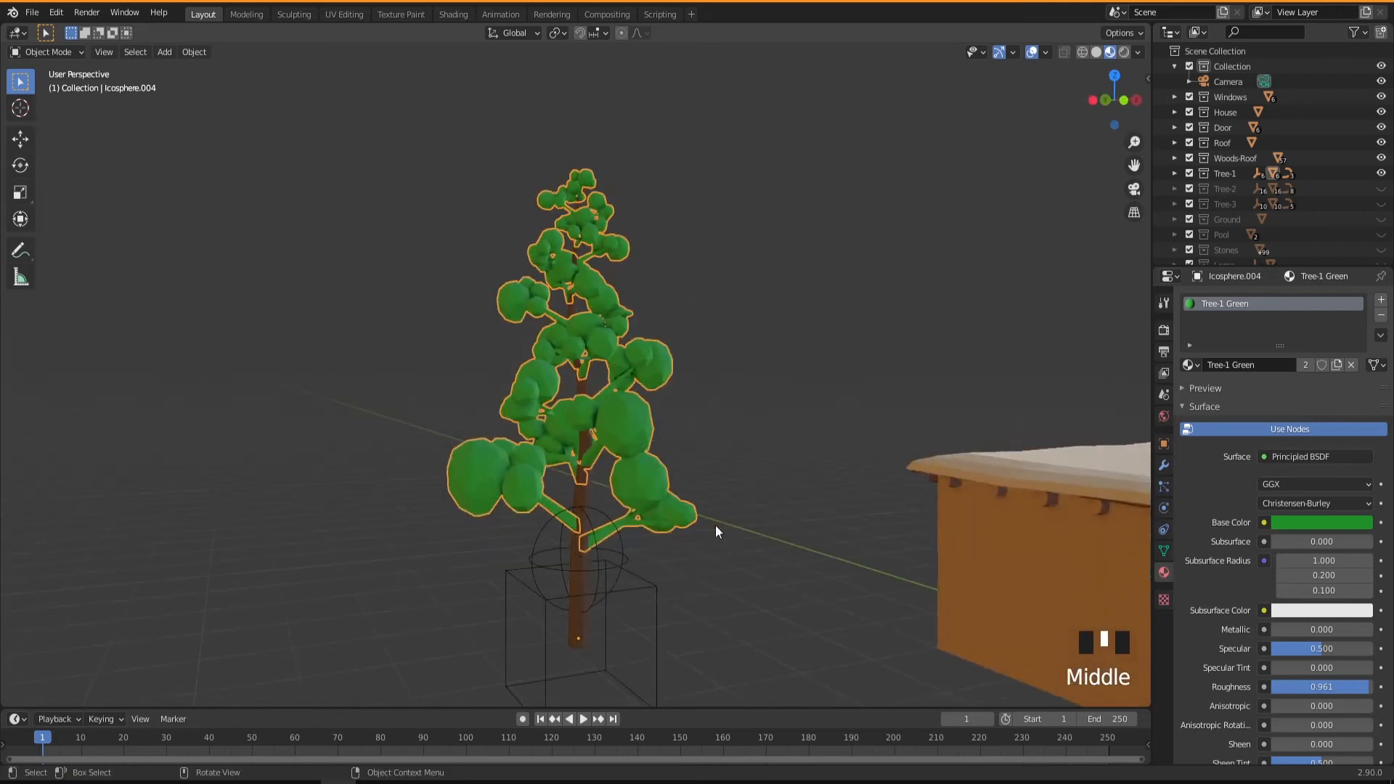
Step: In Edit Mode, select the base faces of this tree's two lowest branches and grow the selection along both branches up to the foliage
scroll(580, 556, up, 2)
key(Tab)
click(585, 524)
middle_drag(584, 524, 535, 550)
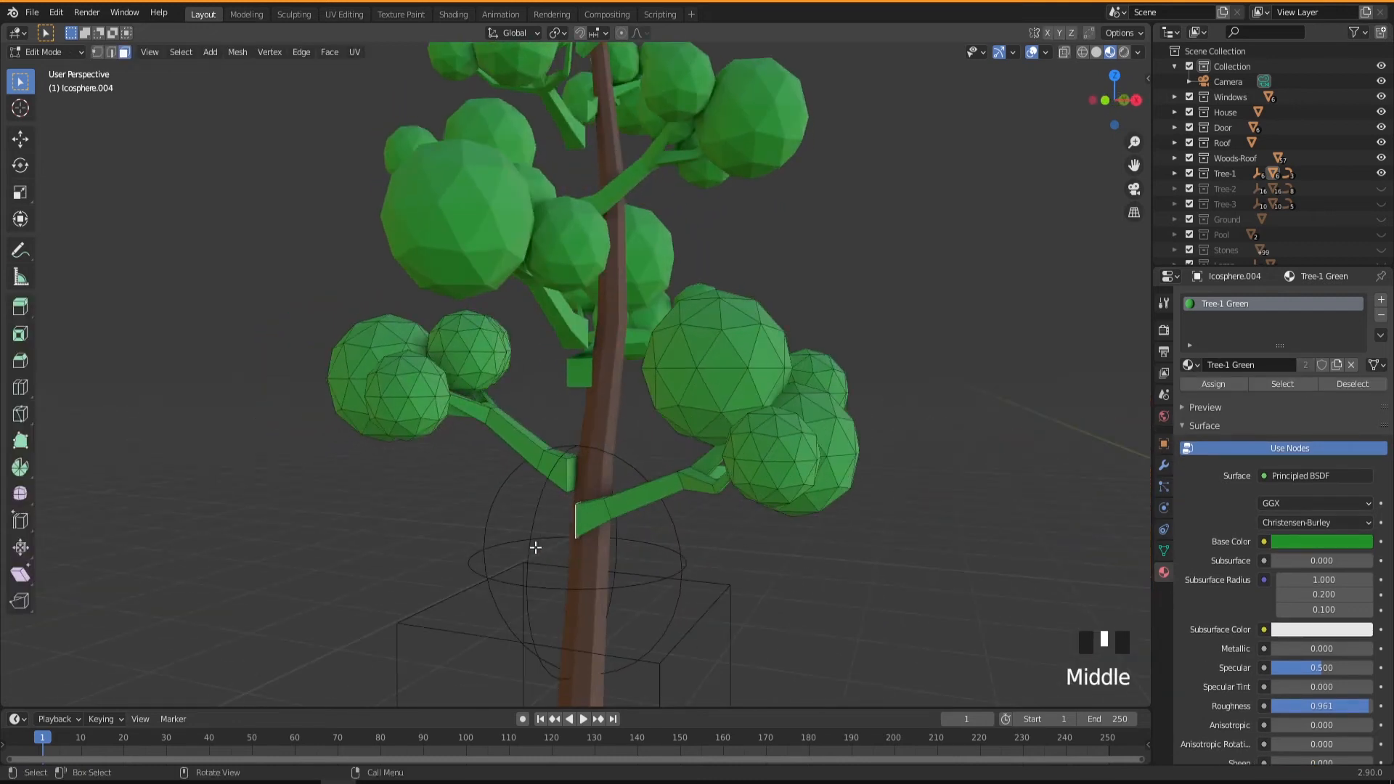
shift+click(568, 481)
middle_drag(603, 536, 697, 533)
key(ctrl)
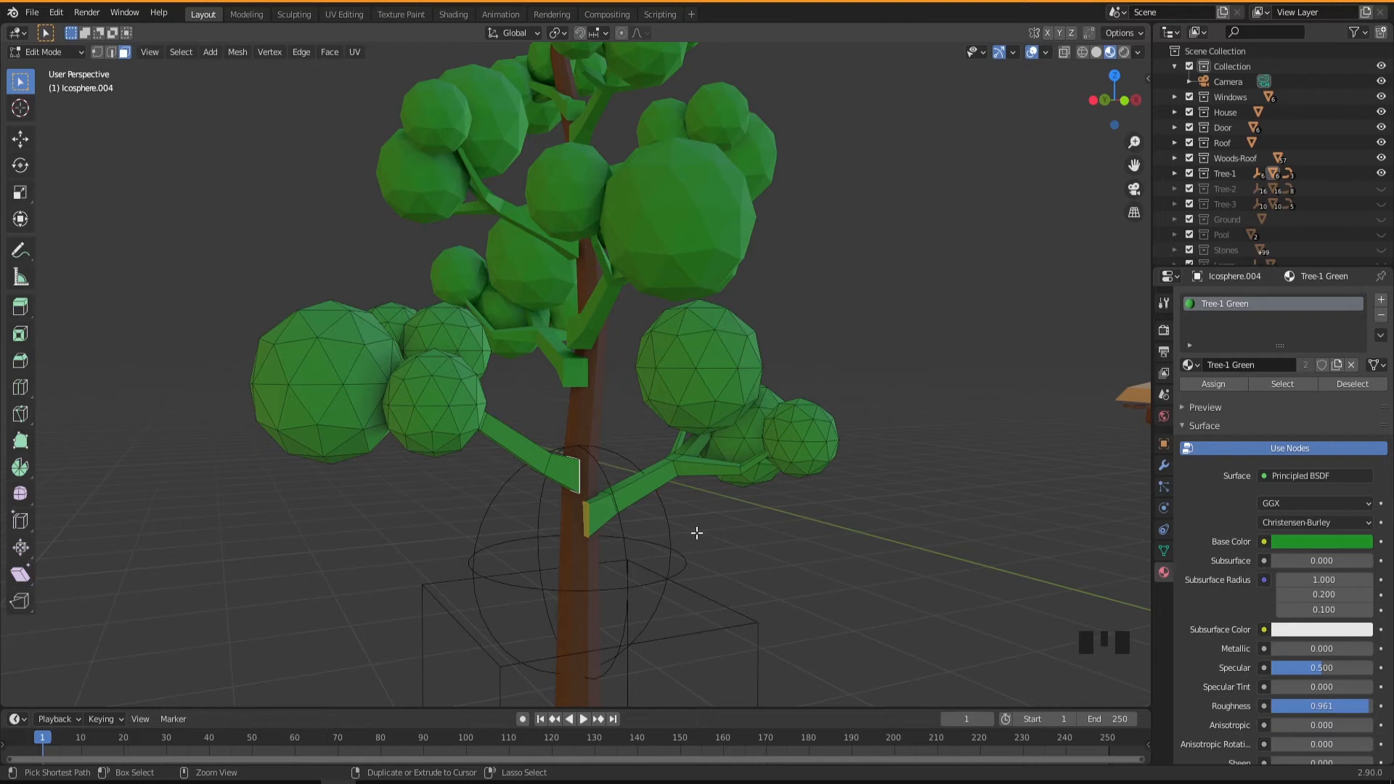
key(ctrl+KP_Add)
key(ctrl+KP_Add)
key(ctrl+KP_Add)
key(ctrl+KP_Add)
key(ctrl+KP_Add)
key(ctrl+KP_Add)
key(ctrl+KP_Add)
key(ctrl+KP_Add)
key(ctrl+KP_Add)
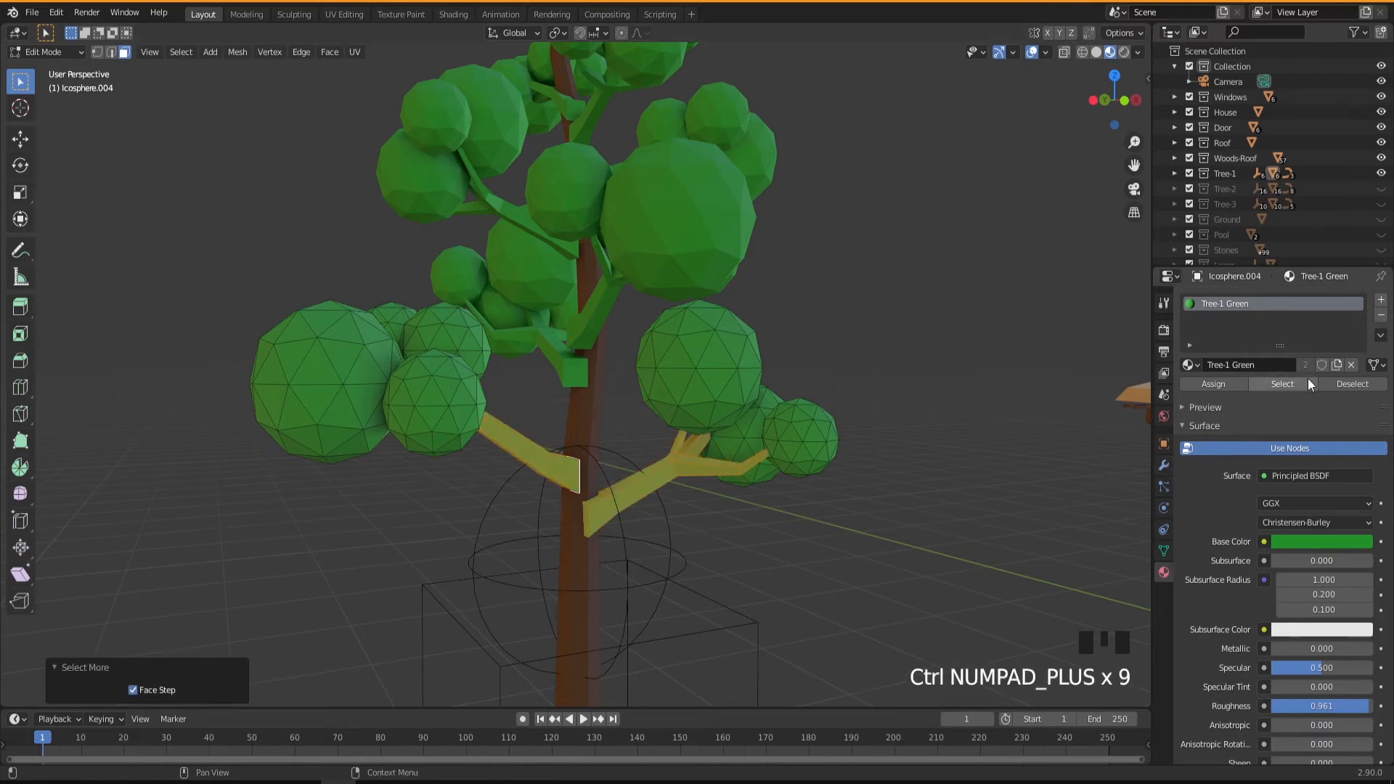
Step: Add a second slot with the Tree-1 material, assign it to the selected branch faces, and leave Edit Mode
click(1381, 300)
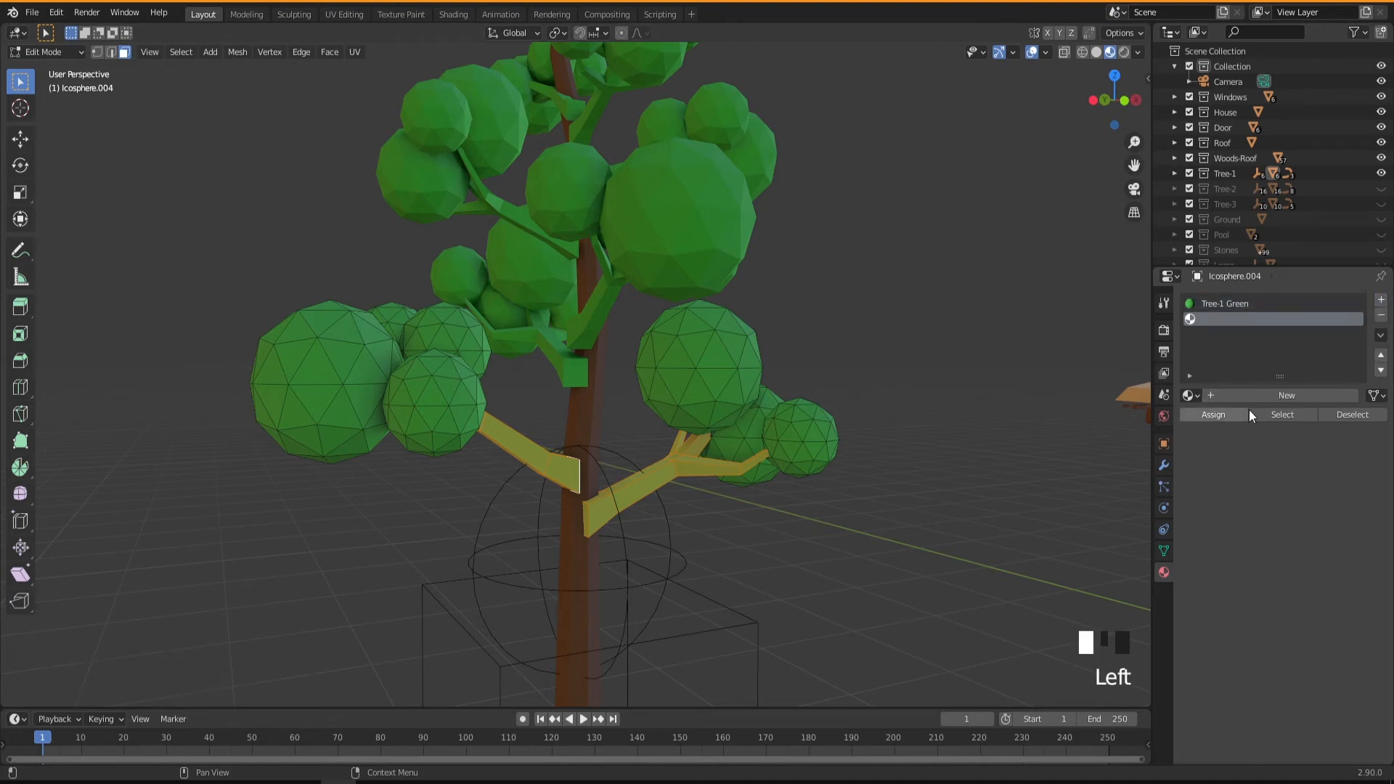
click(1190, 395)
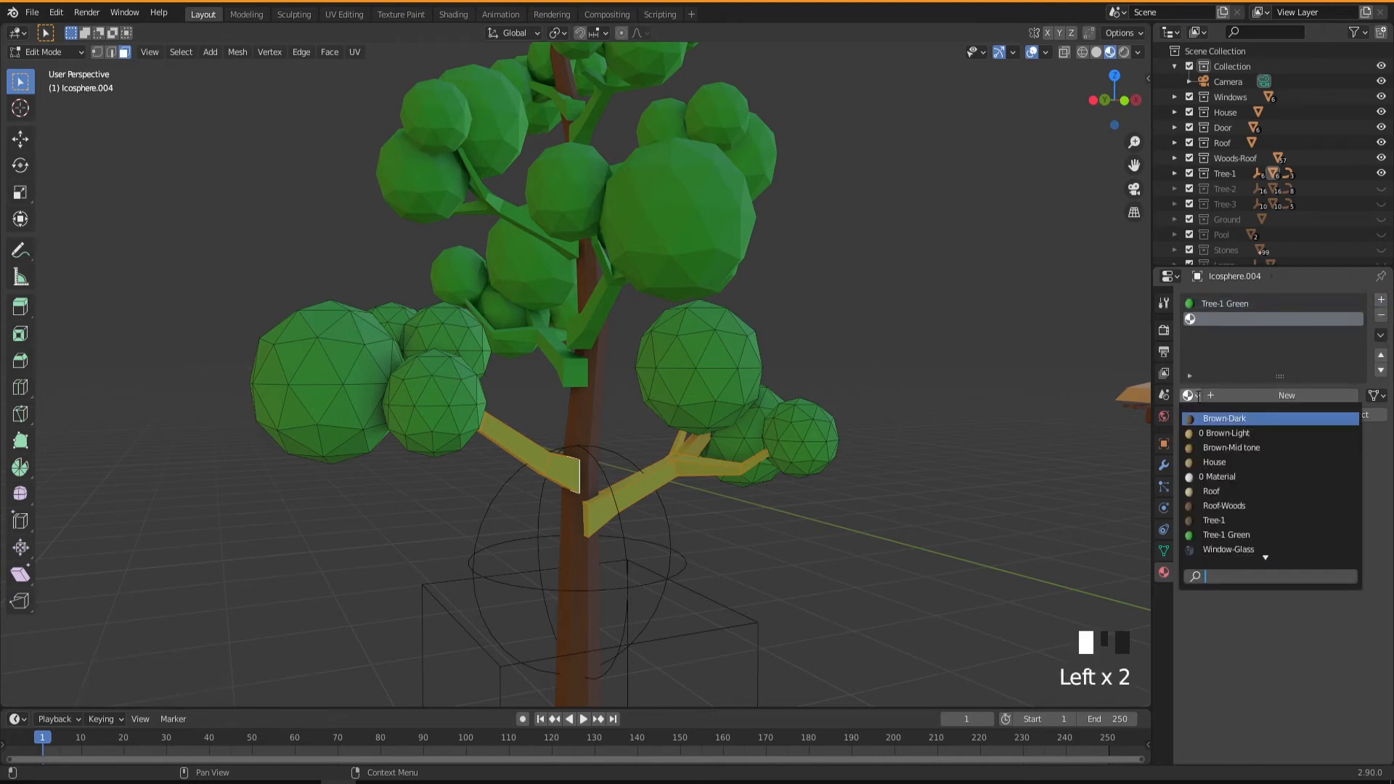
click(1219, 518)
click(1209, 408)
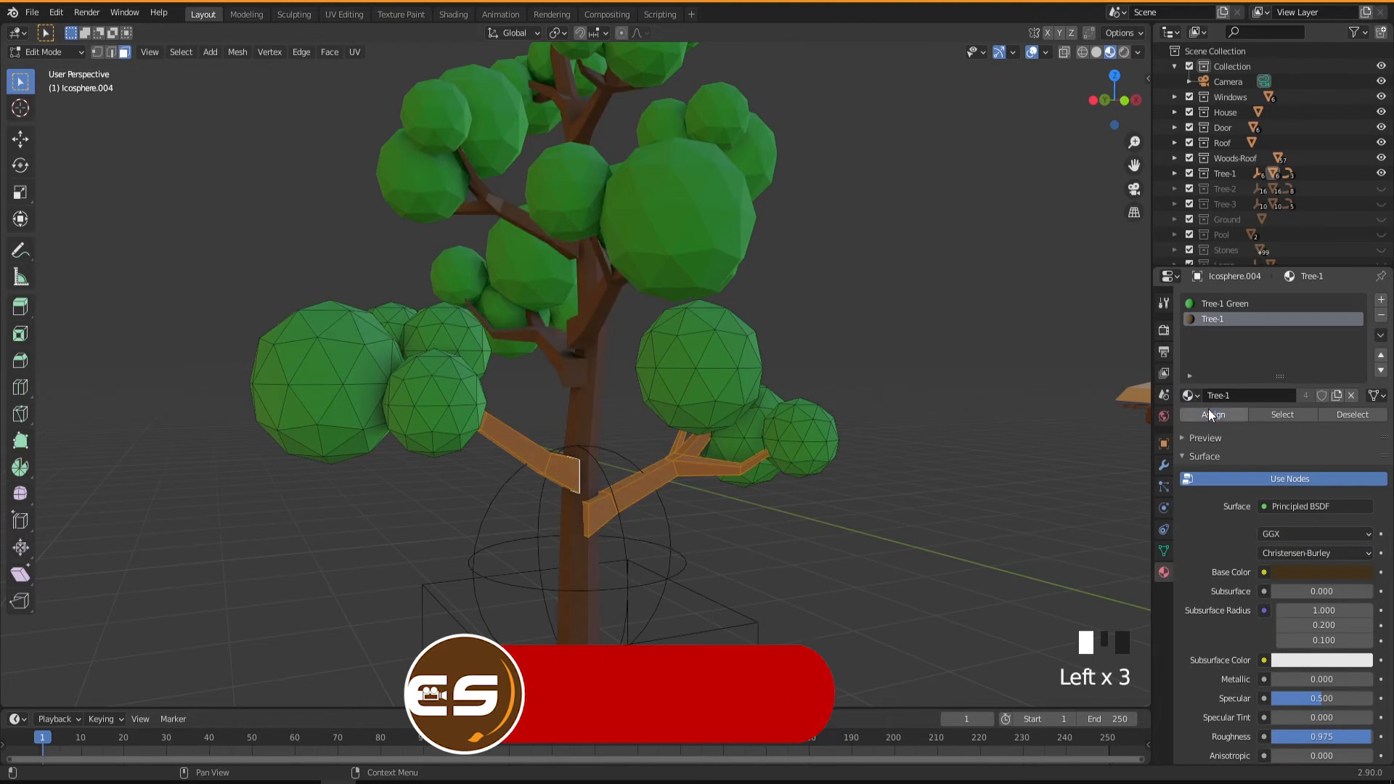
middle_drag(811, 506, 762, 513)
click(762, 548)
scroll(762, 545, down, 3)
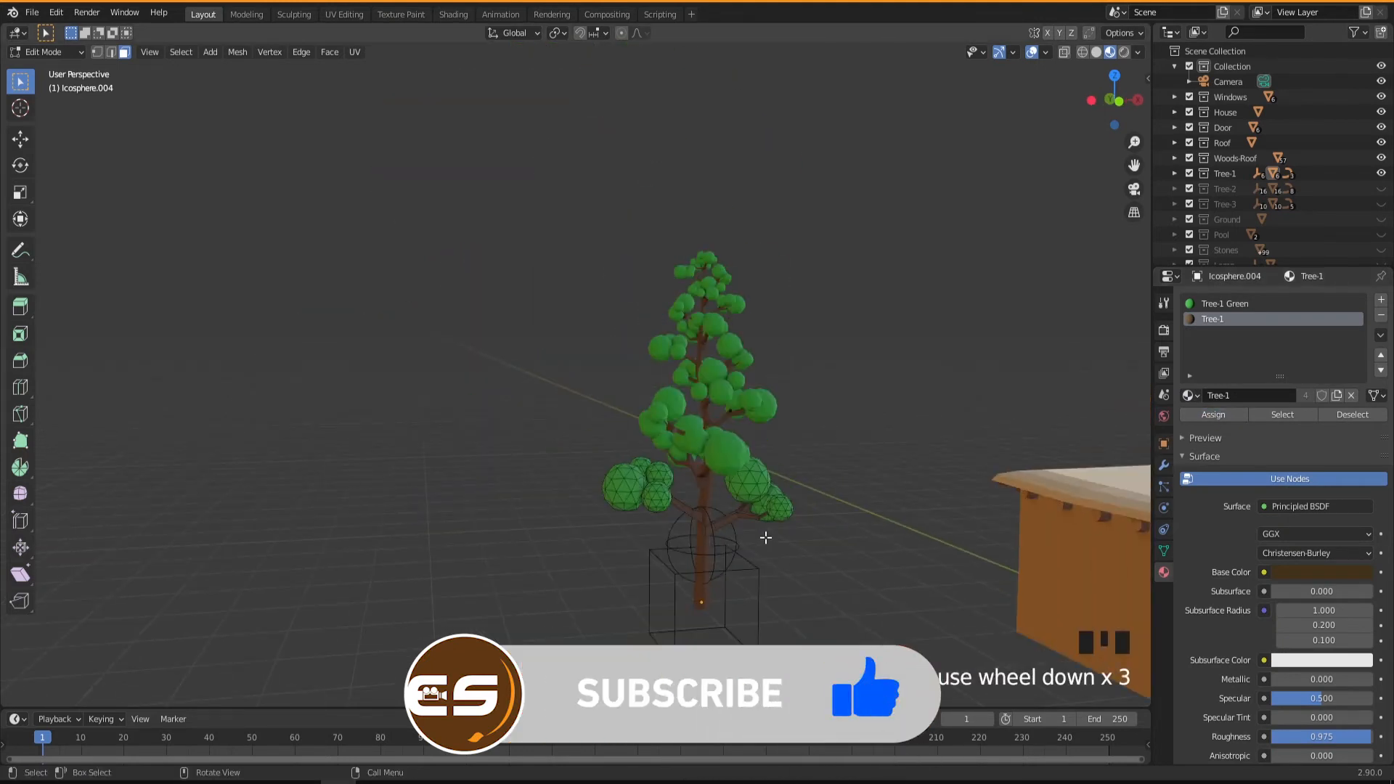
key(Tab)
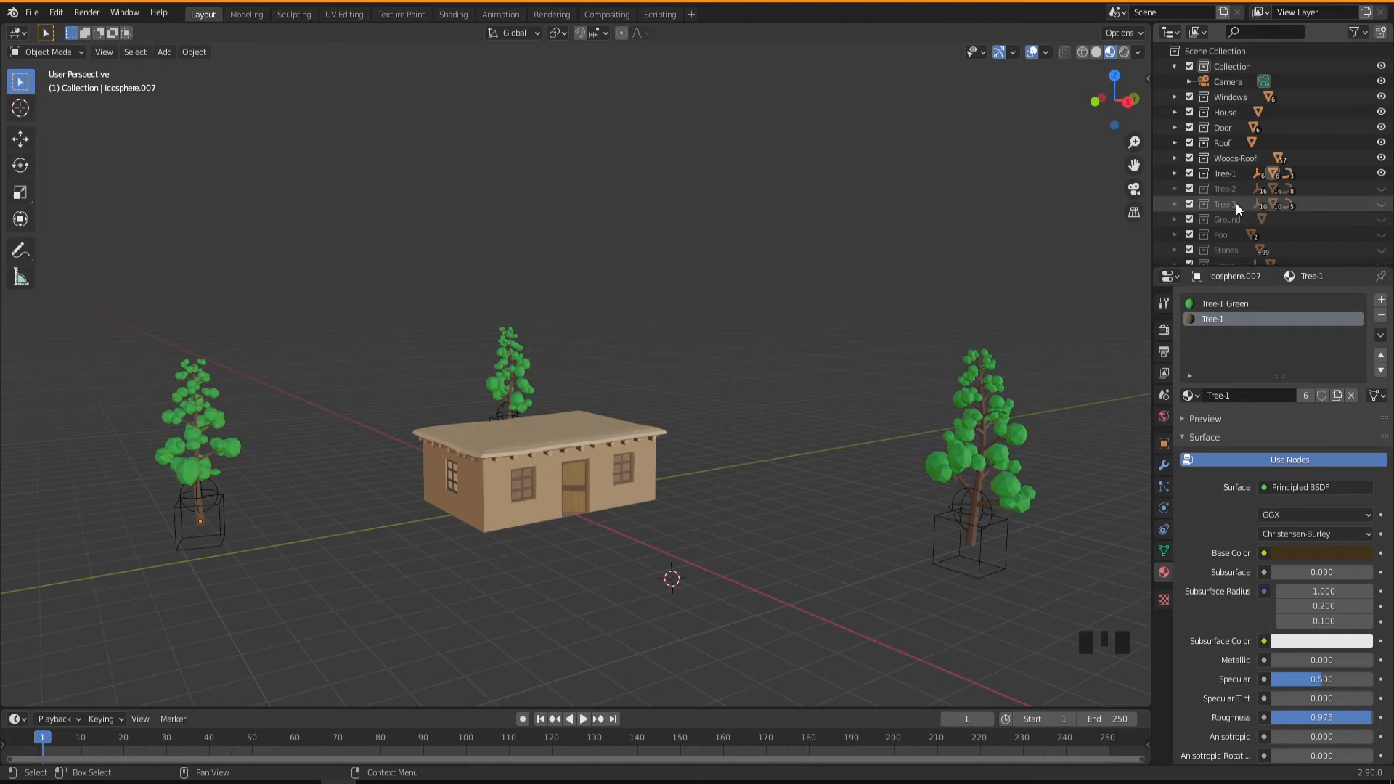
Step: Show the Tree-2 collection and pick the trunk of one of its pine trees
click(1381, 188)
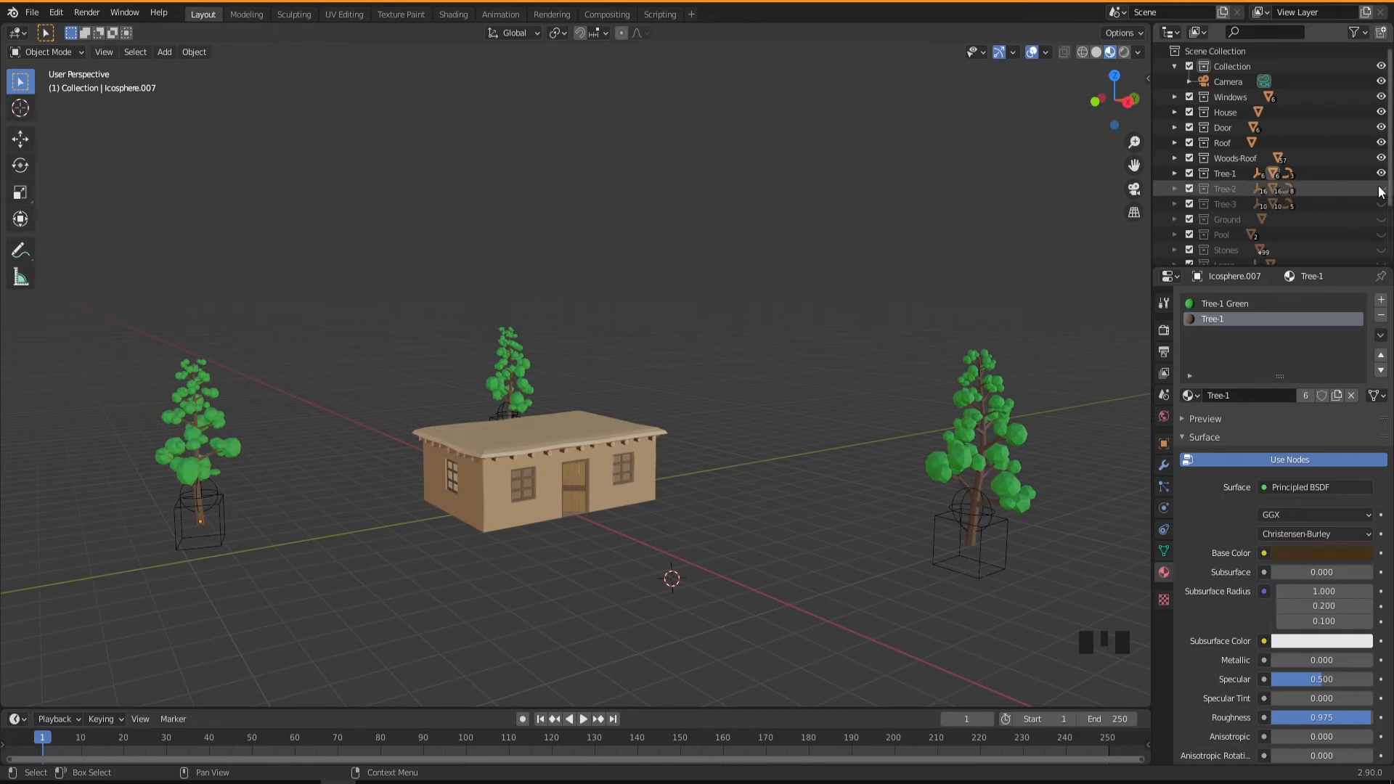
middle_drag(809, 546, 794, 542)
shift+click(875, 517)
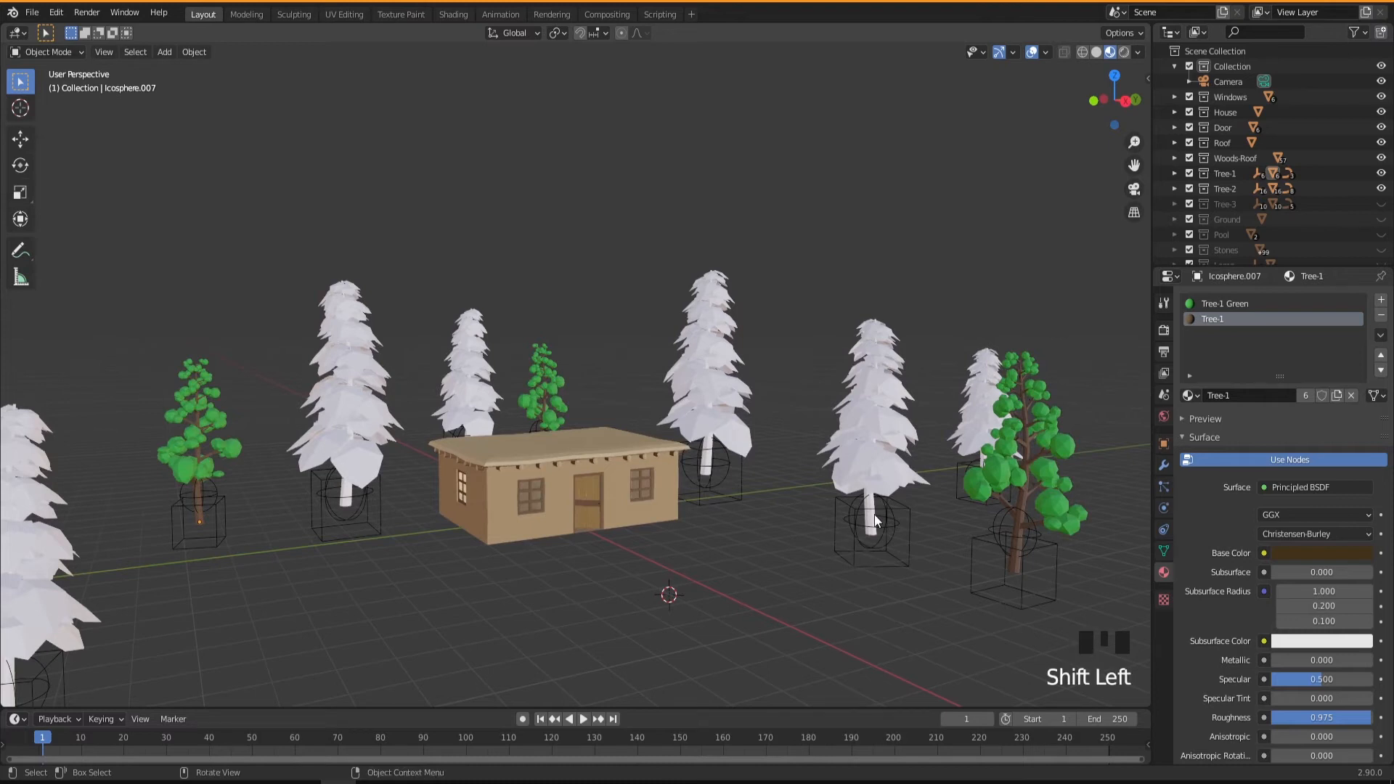
Step: Create a new material named Tree-2 on the trunk of the white pine between the house and the large green tree
click(868, 521)
shift+middle_drag(892, 538, 765, 551)
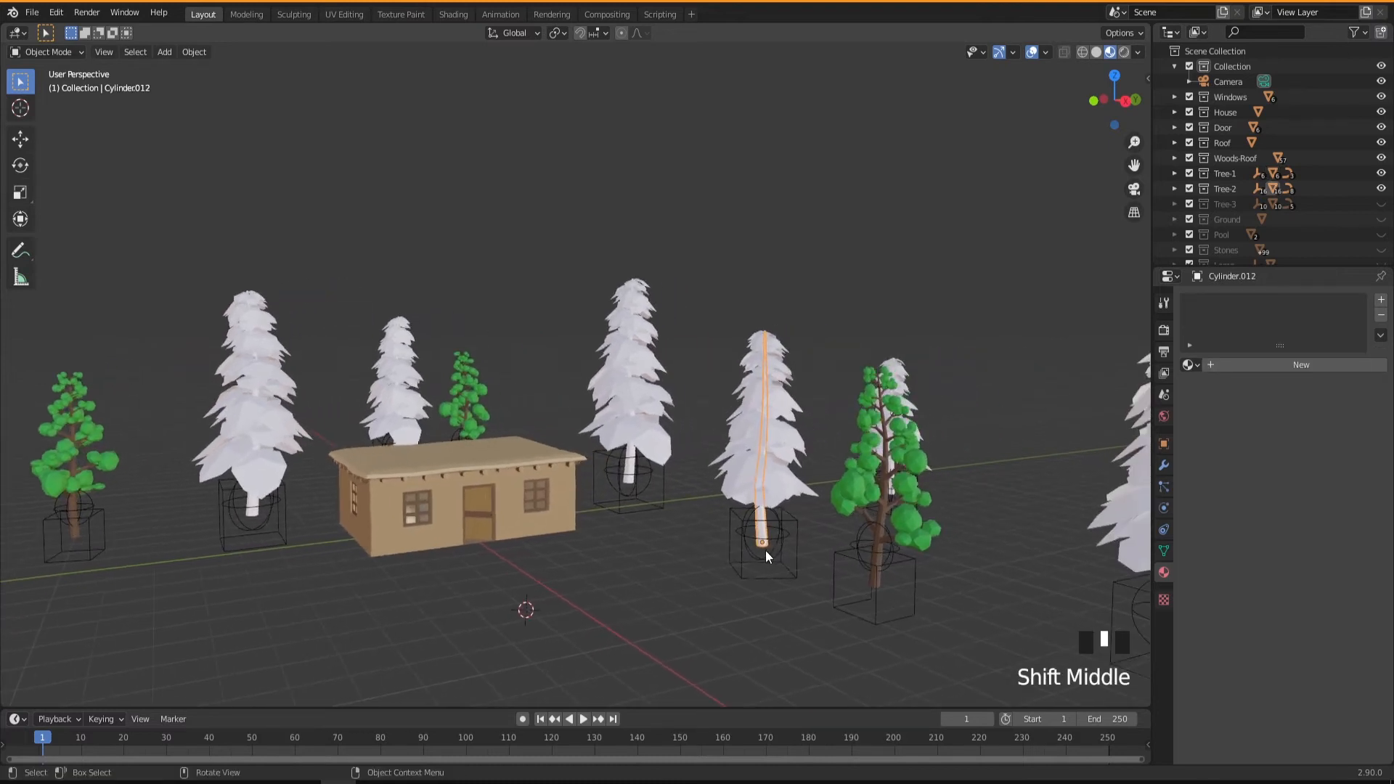
key(KP_Decimal)
middle_drag(766, 550, 681, 518)
scroll(609, 547, up, 2)
middle_drag(601, 584, 596, 584)
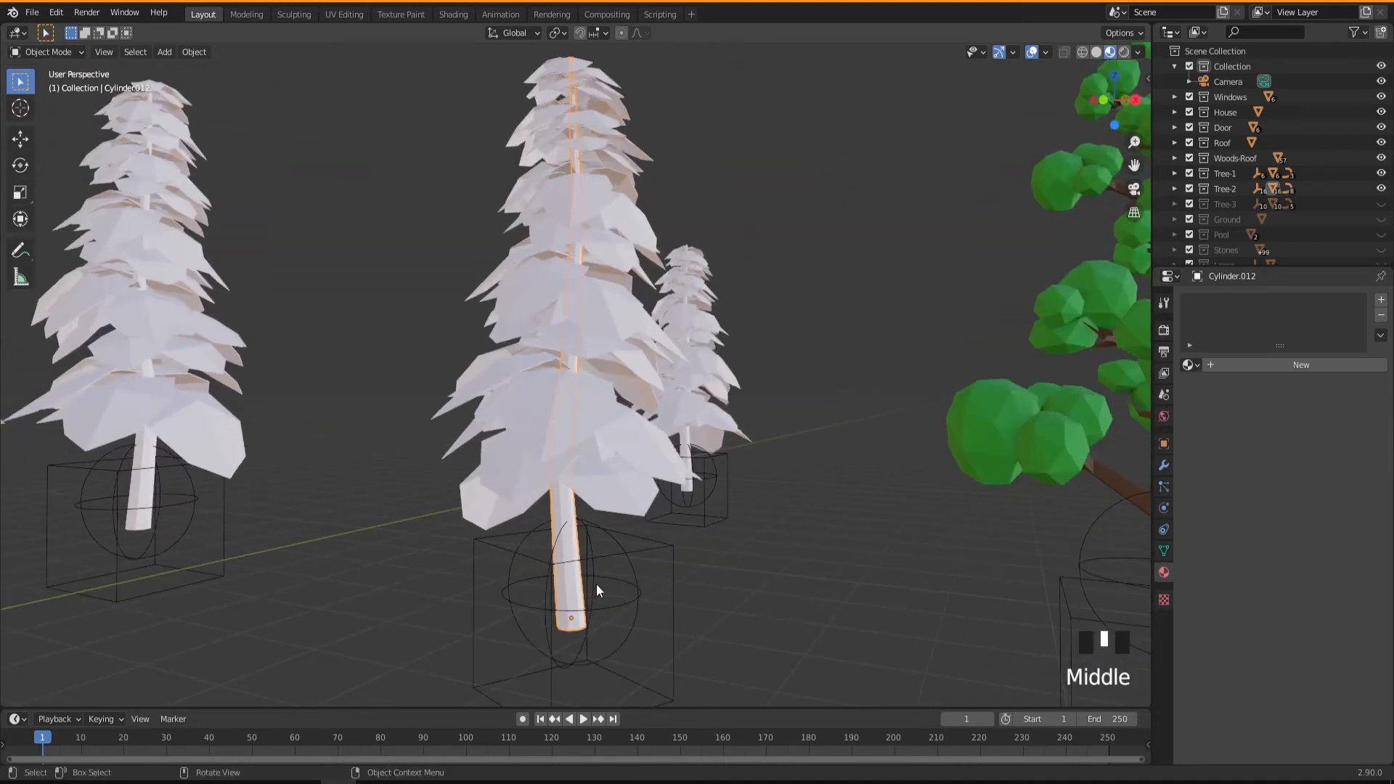
click(1227, 368)
double_click(1231, 304)
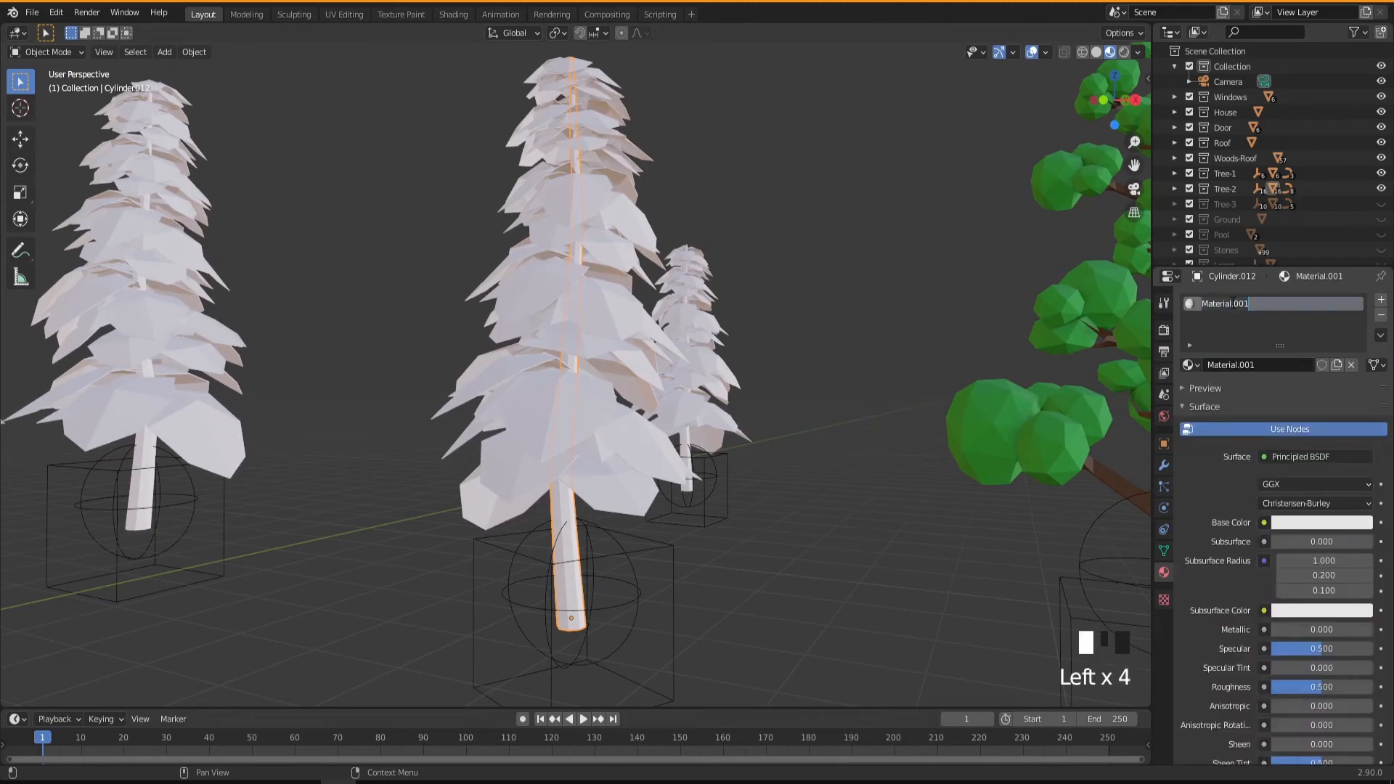
text(Tr)
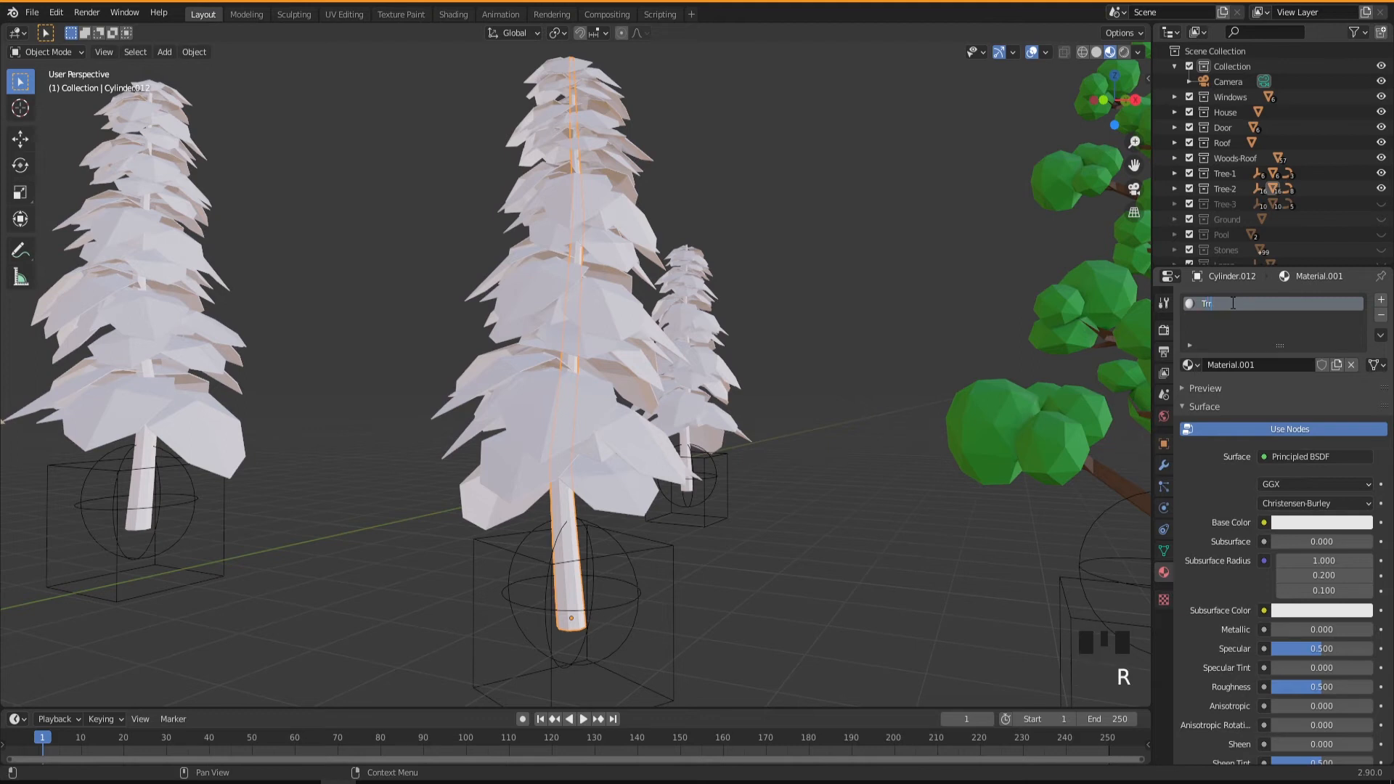
text(ee-2)
key(Return)
Step: Set the Tree-2 material's base color to dark brown with hue 0.106 and saturation 0.731, and its roughness to 0.947
click(1296, 521)
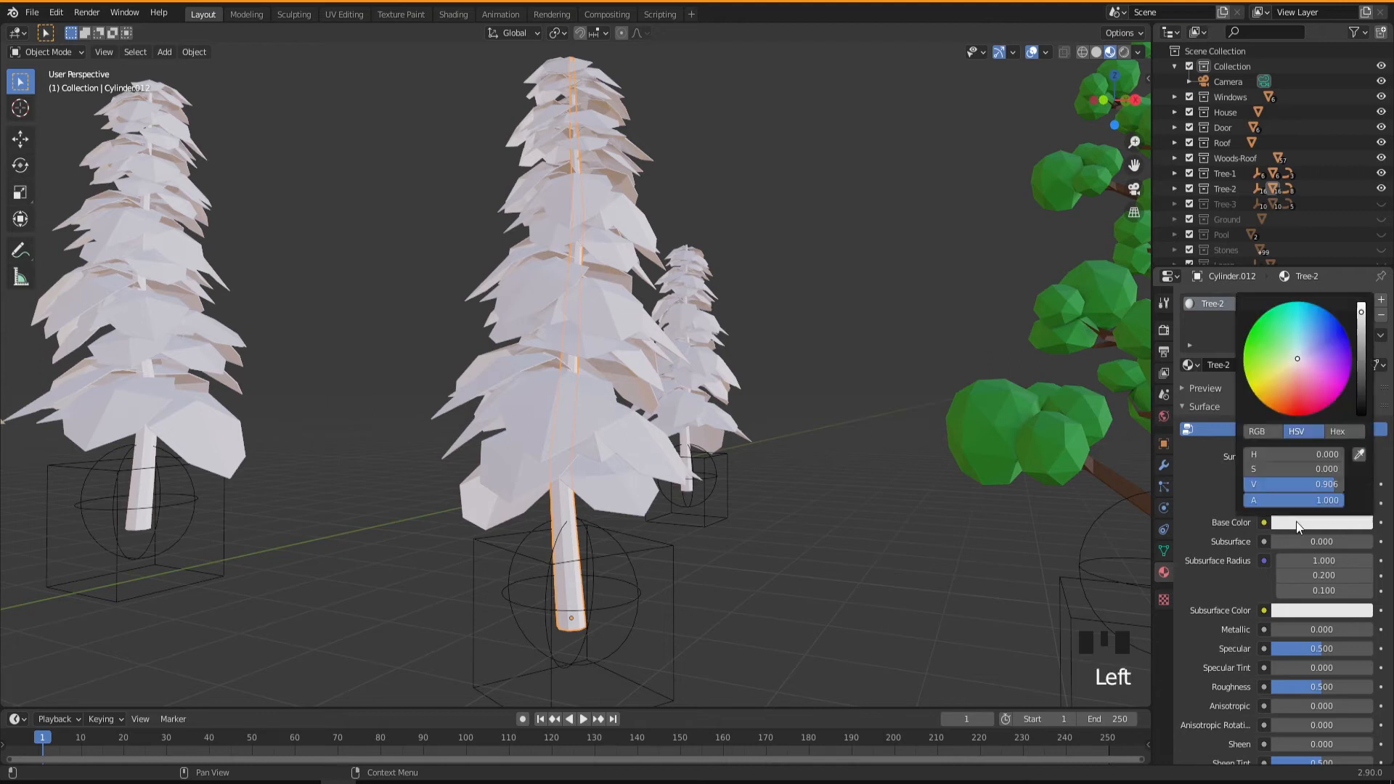
click(1273, 391)
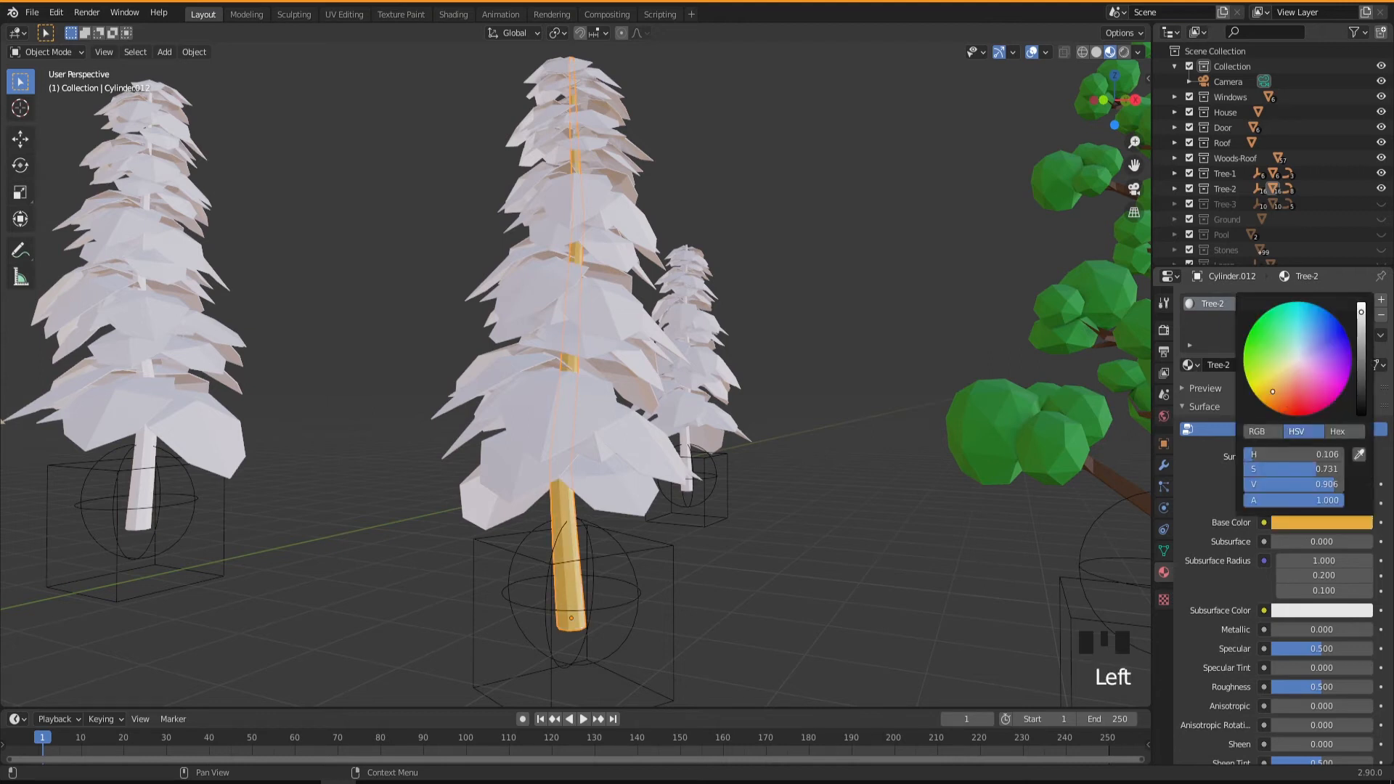
click(1361, 368)
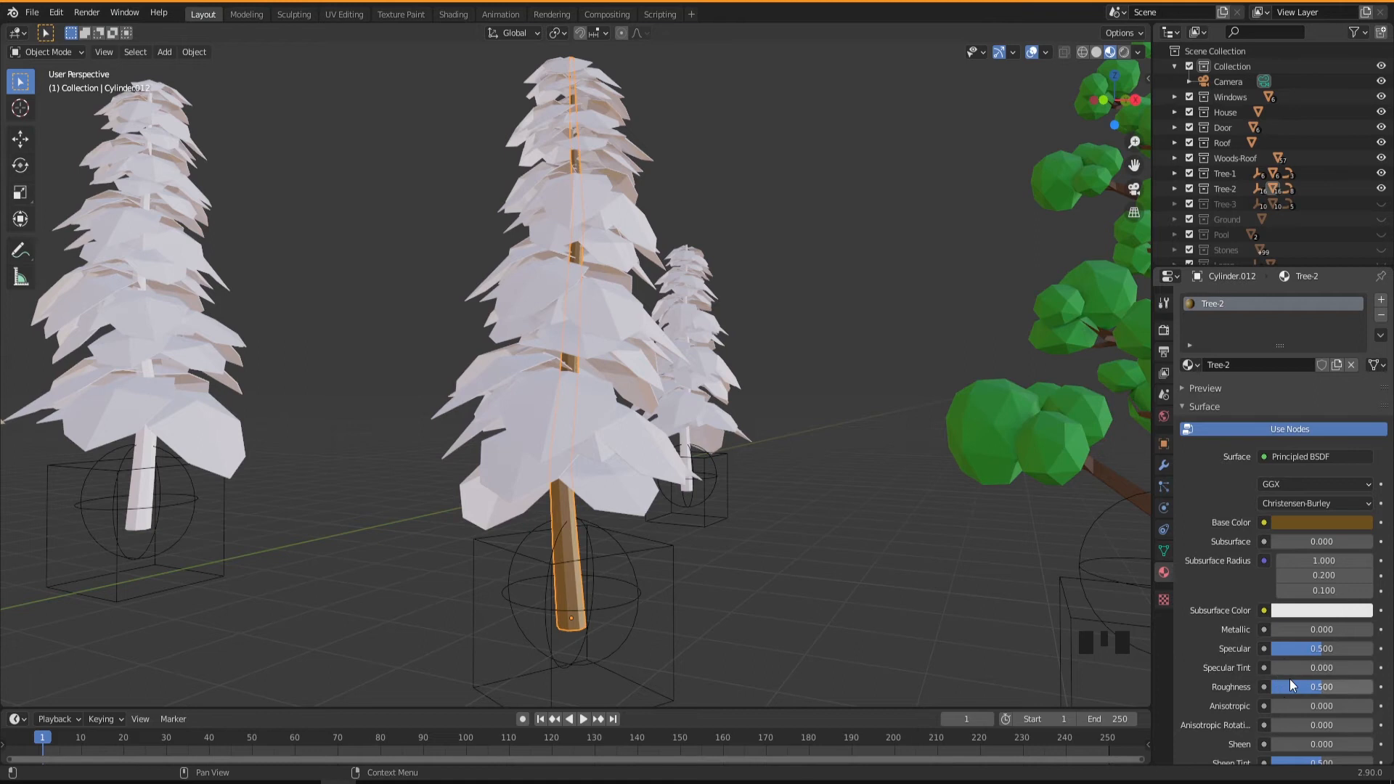
drag(1311, 689, 1358, 687)
click(790, 567)
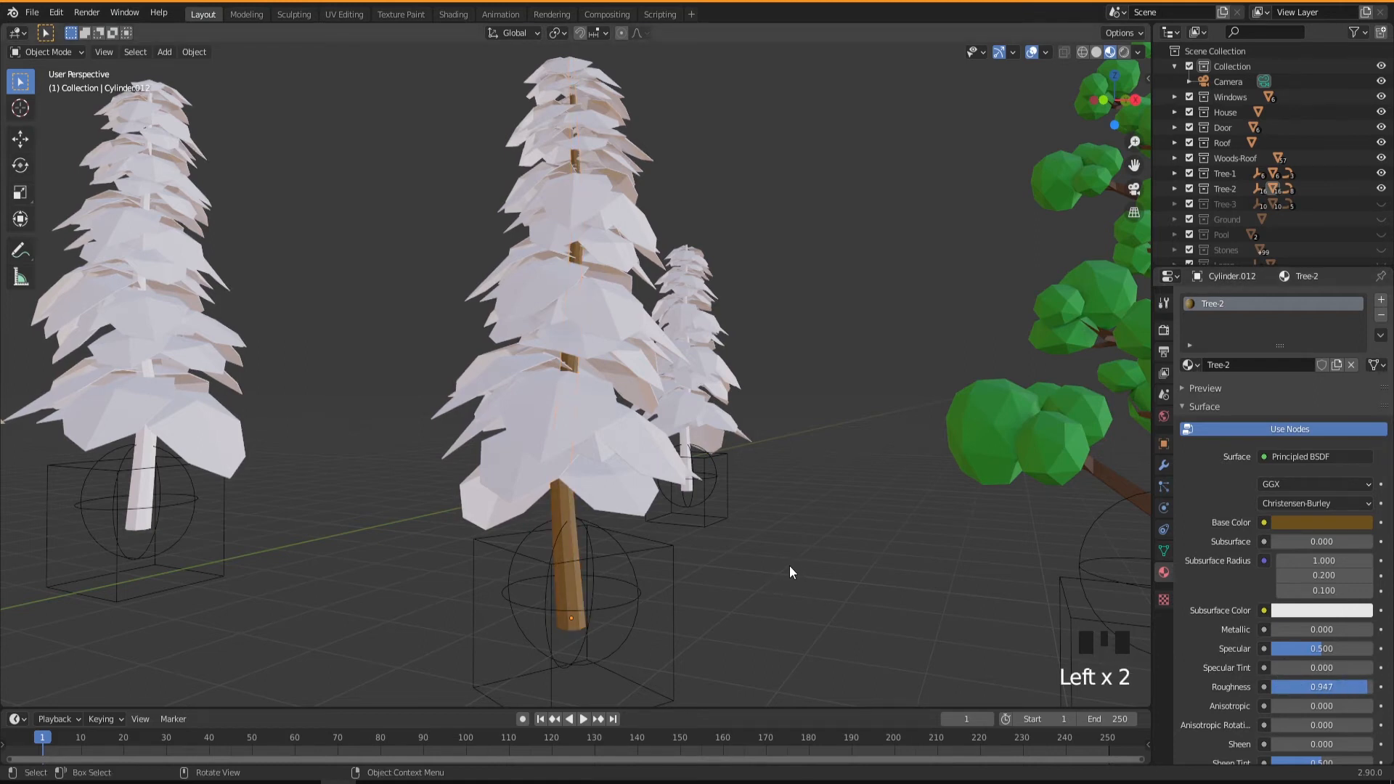
Step: Assign the existing Tree-2 material to the remaining white pine trunks
click(134, 503)
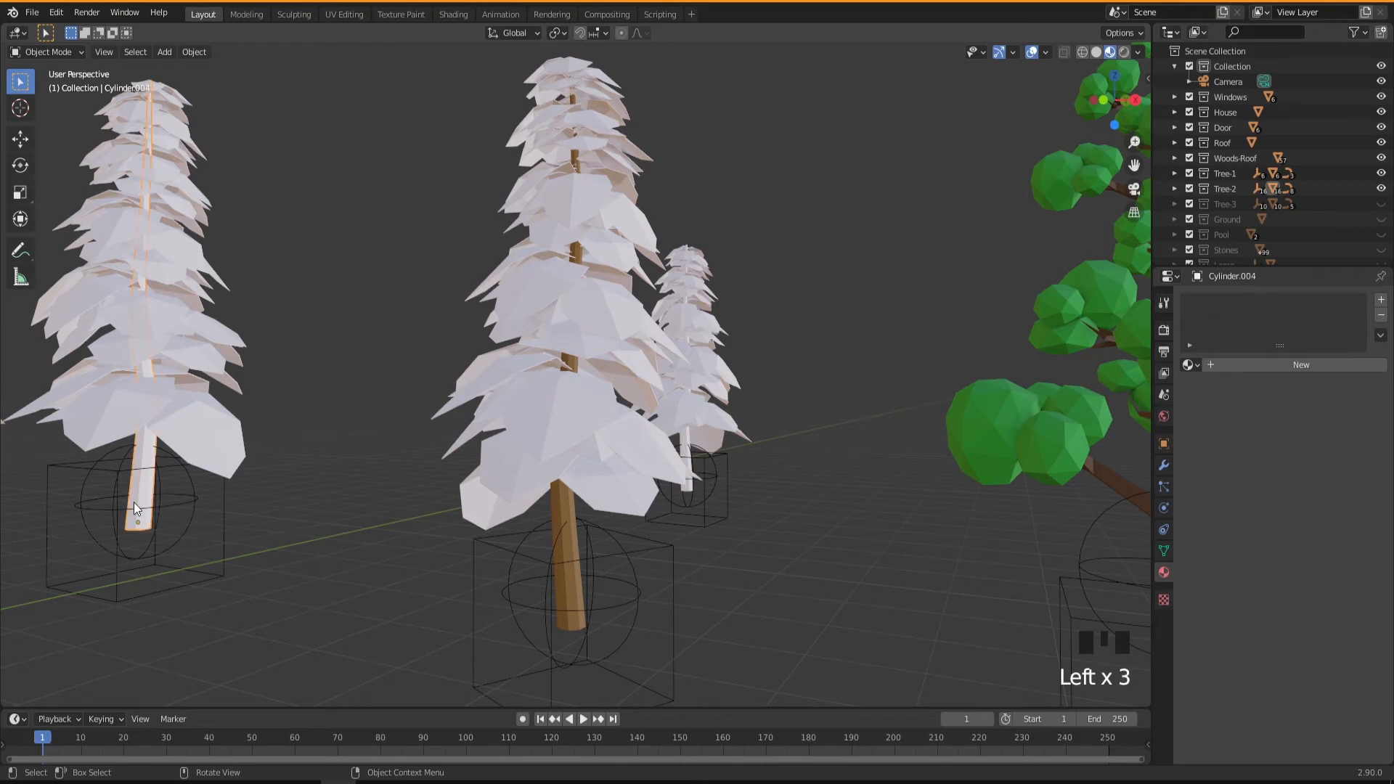
click(1191, 365)
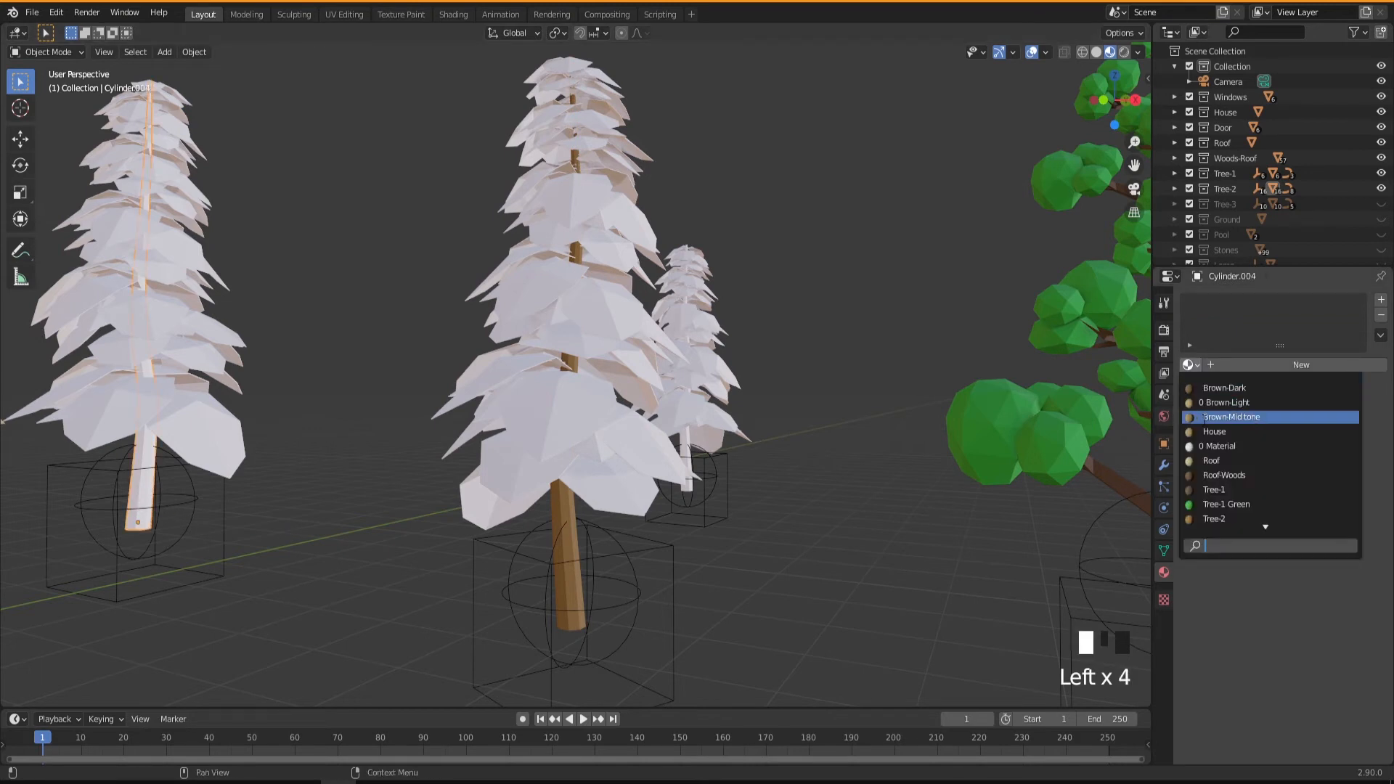
click(1213, 518)
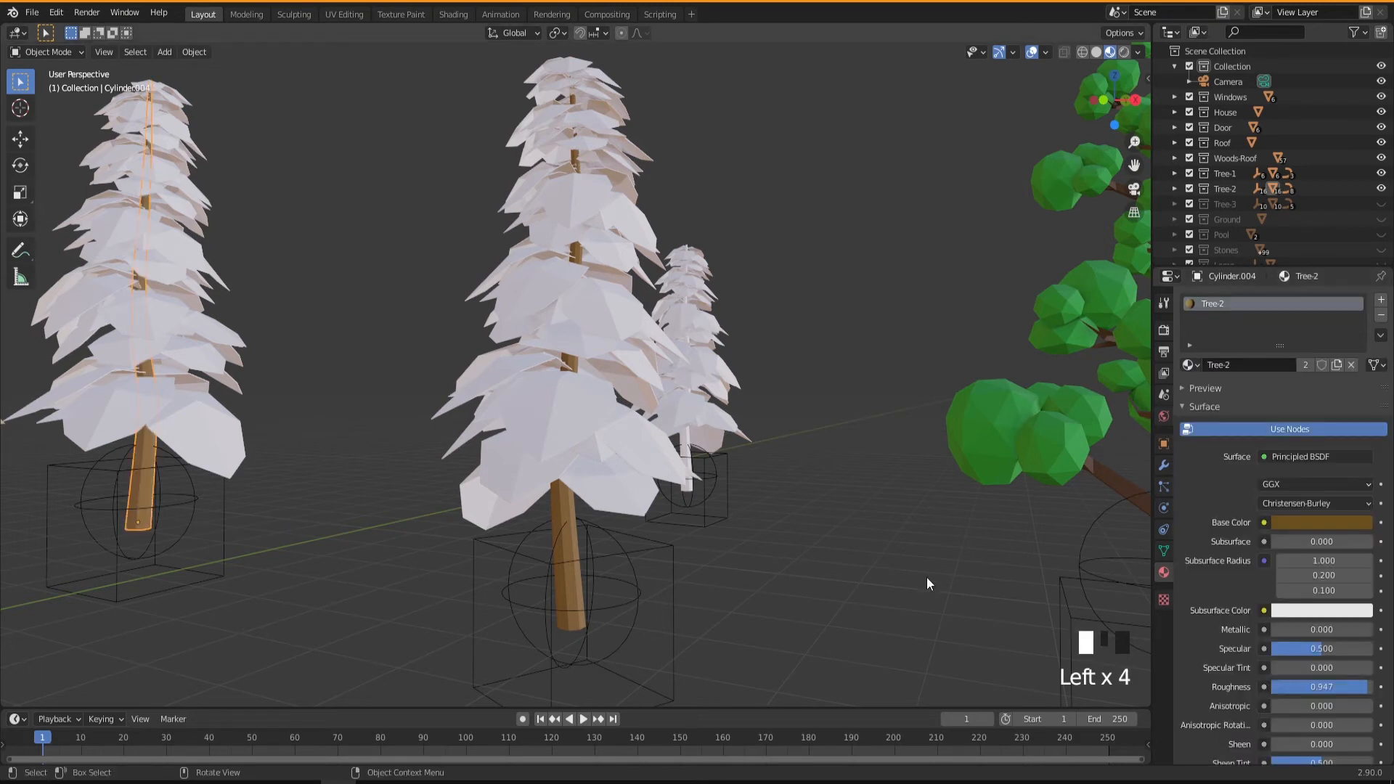
mouse_move(847, 563)
middle_down()
mouse_move(833, 567)
mouse_move(848, 568)
middle_up()
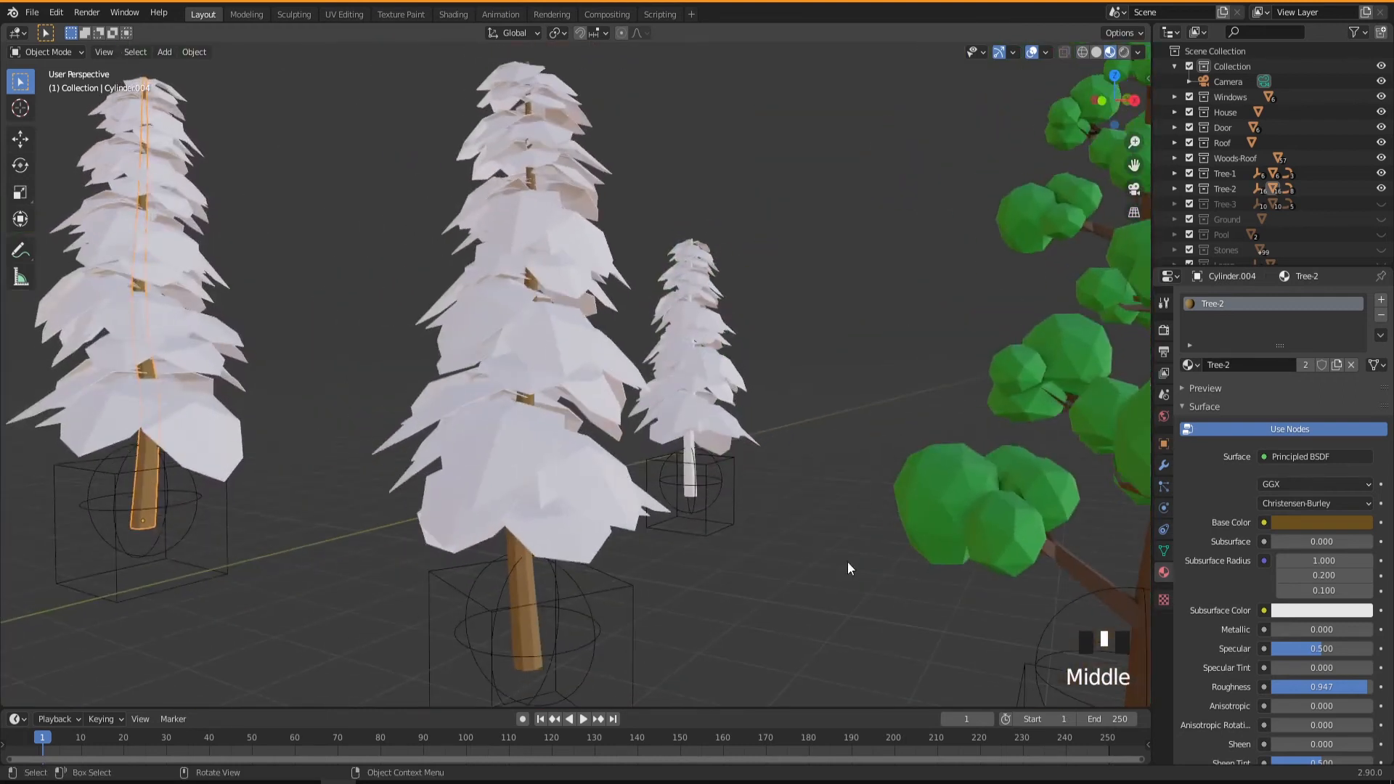
shift+middle_drag(706, 459, 553, 516)
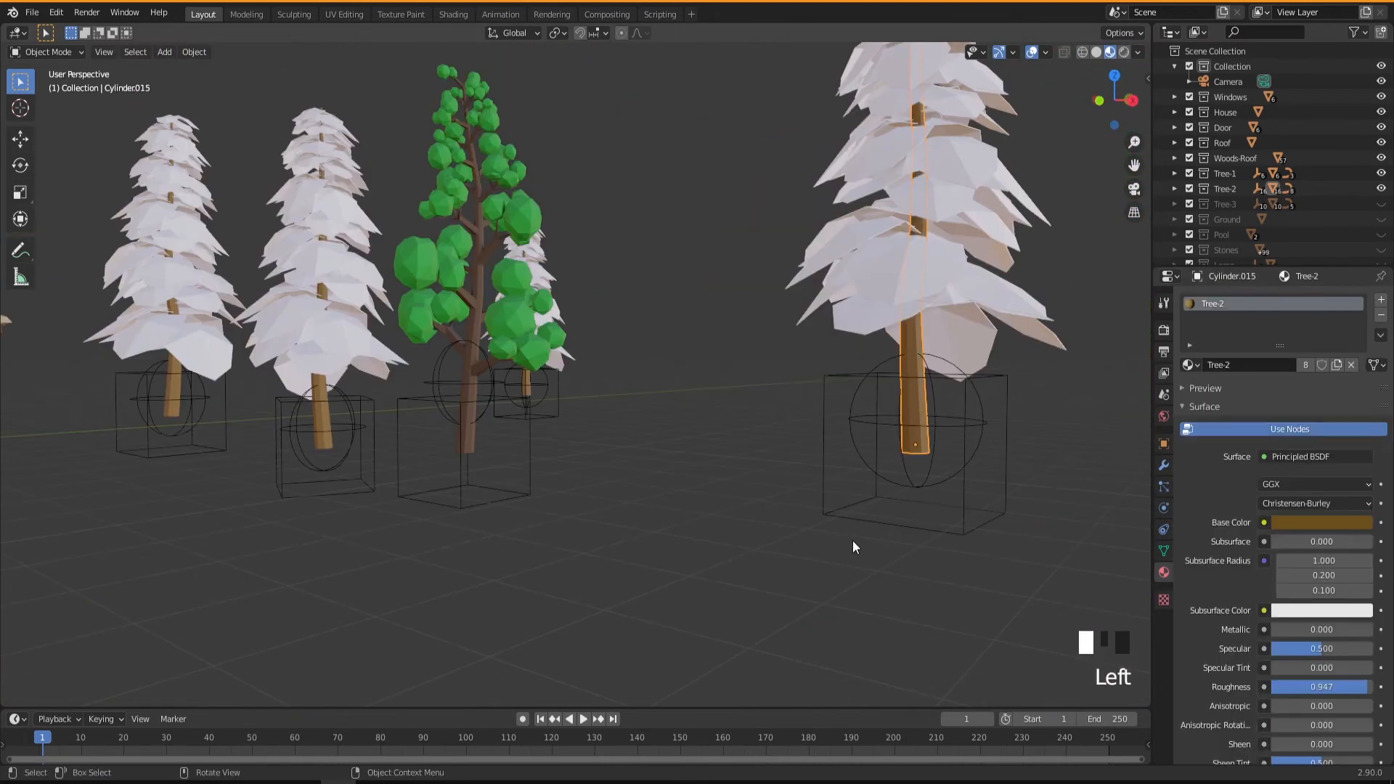
Step: Create a new material named Tree-2 Green on the foliage of the pine farthest out beyond the green tree
click(954, 310)
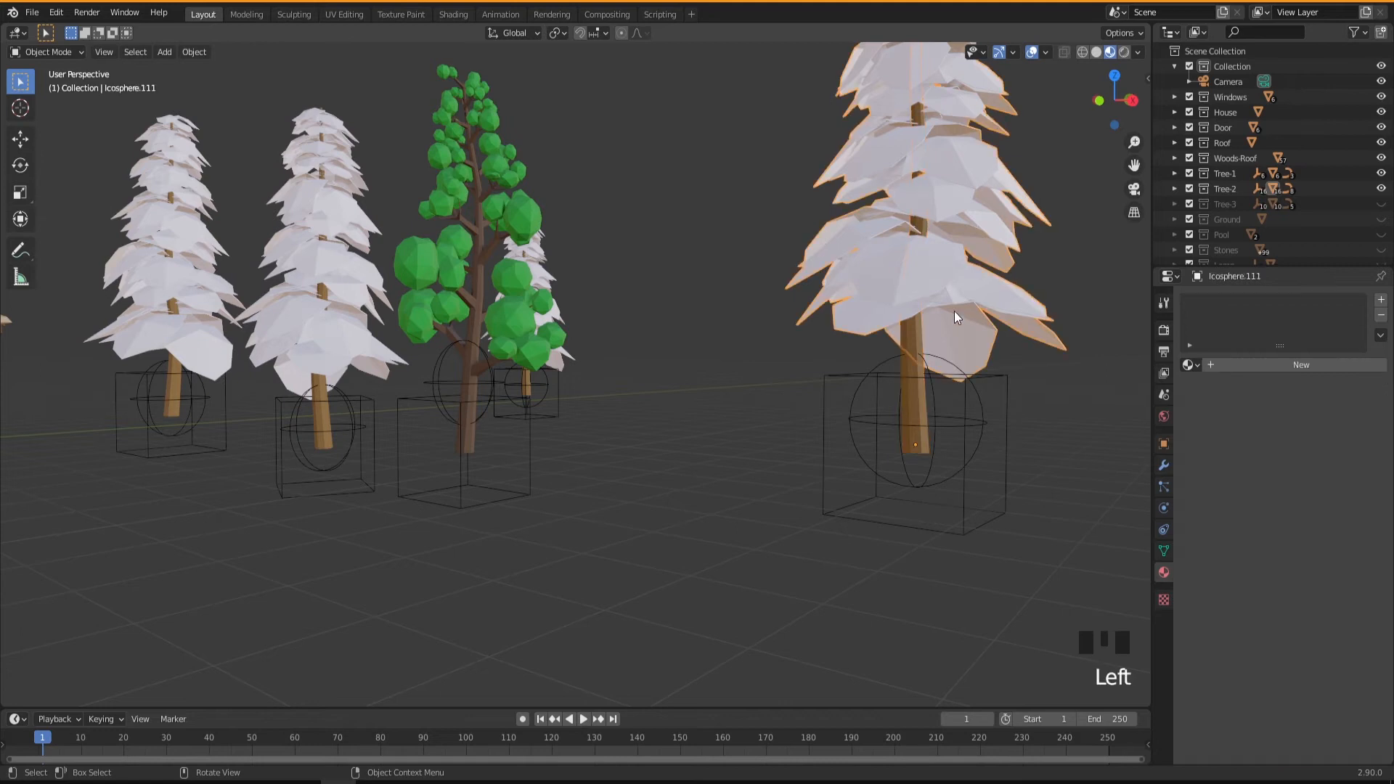
shift+middle_drag(951, 469, 741, 559)
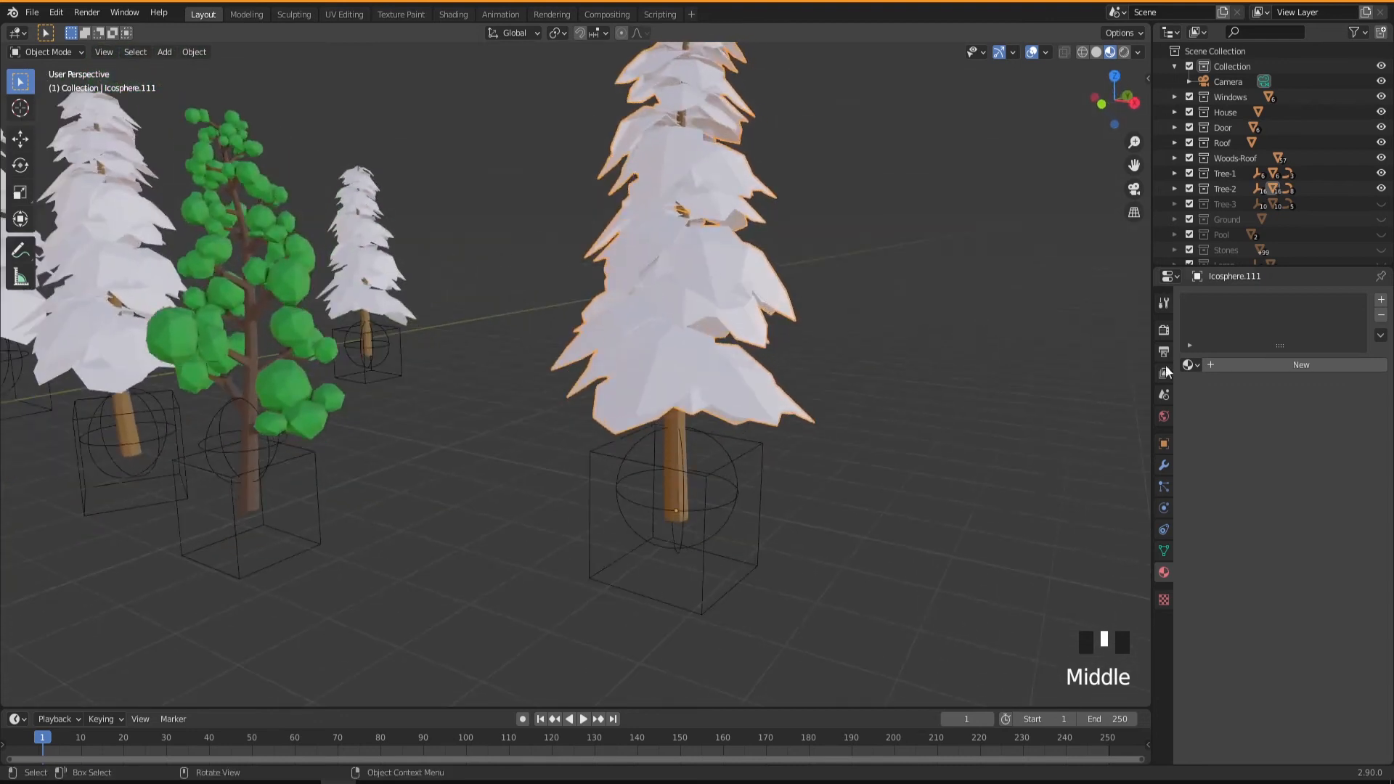
click(1272, 366)
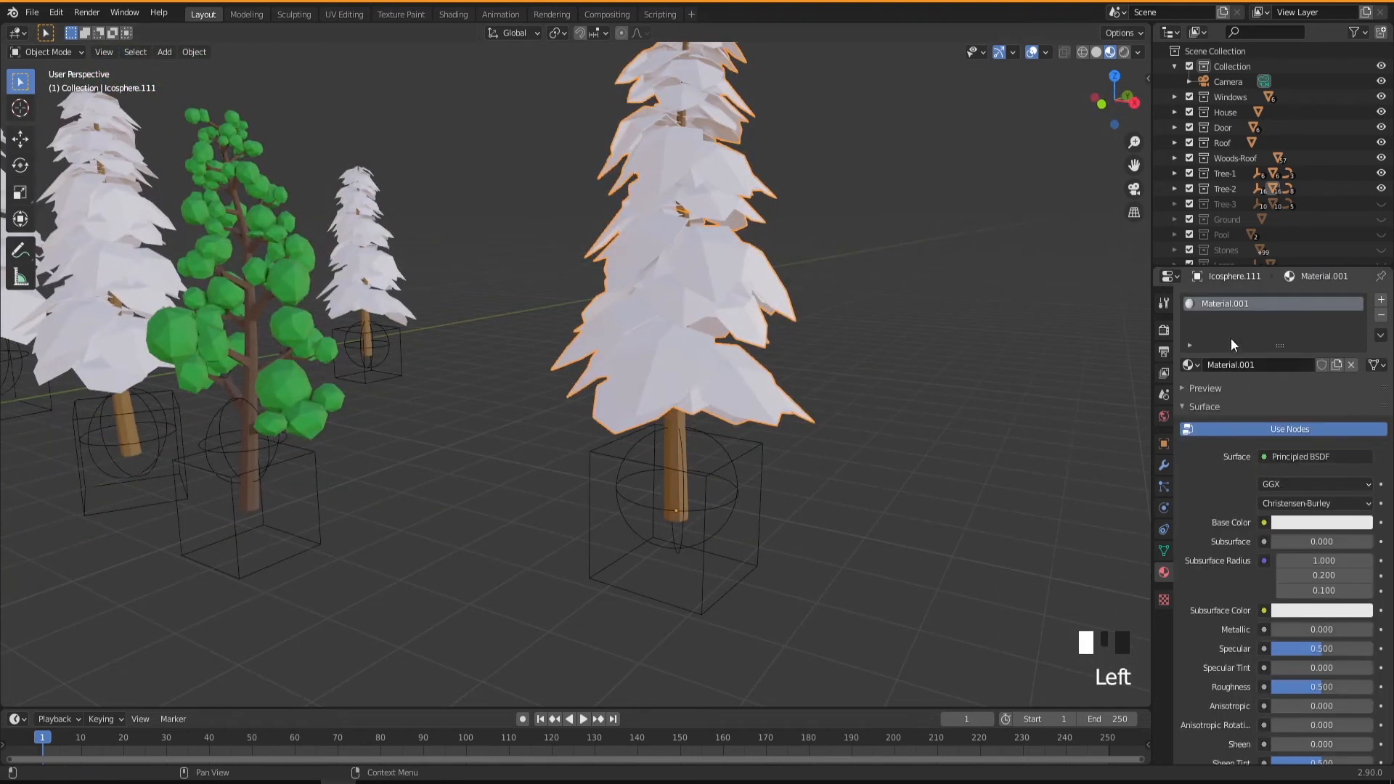
double_click(1224, 304)
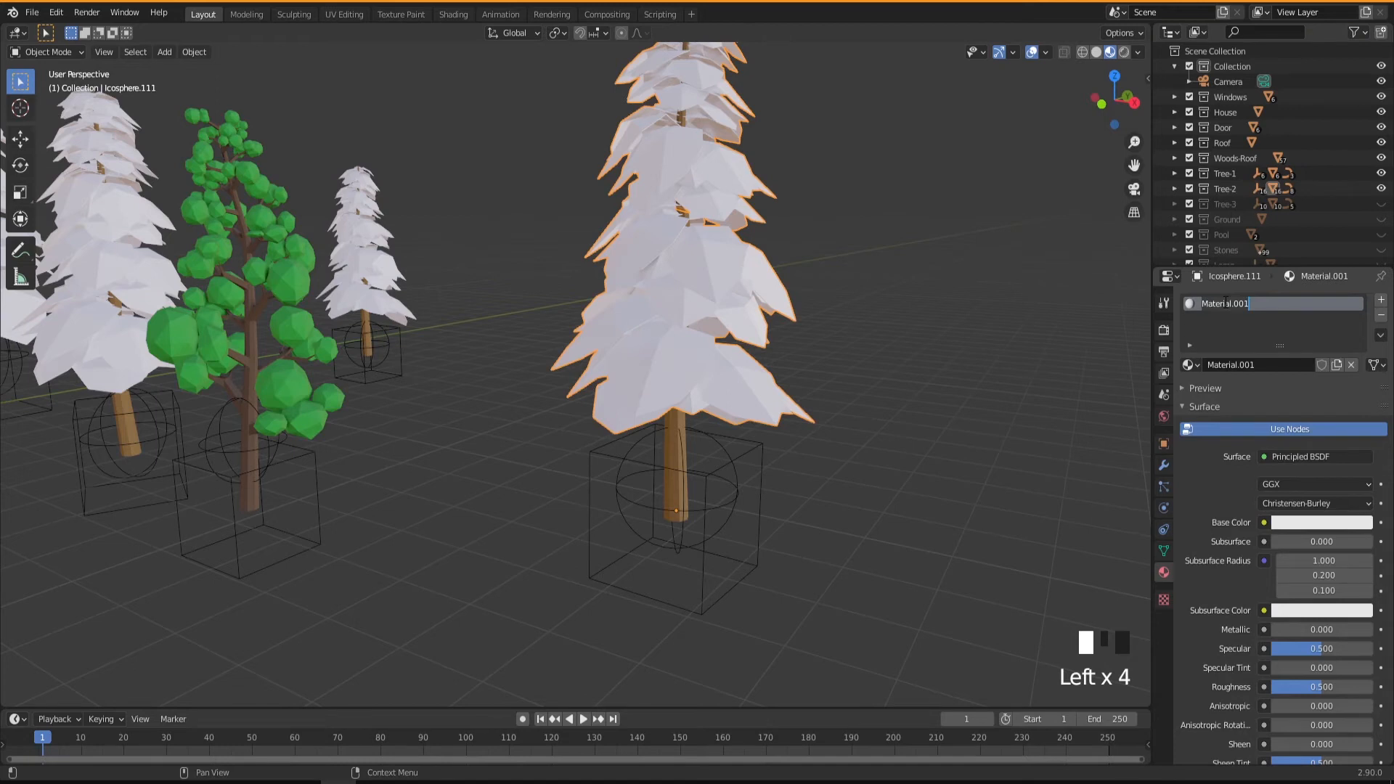
text(Tree-2)
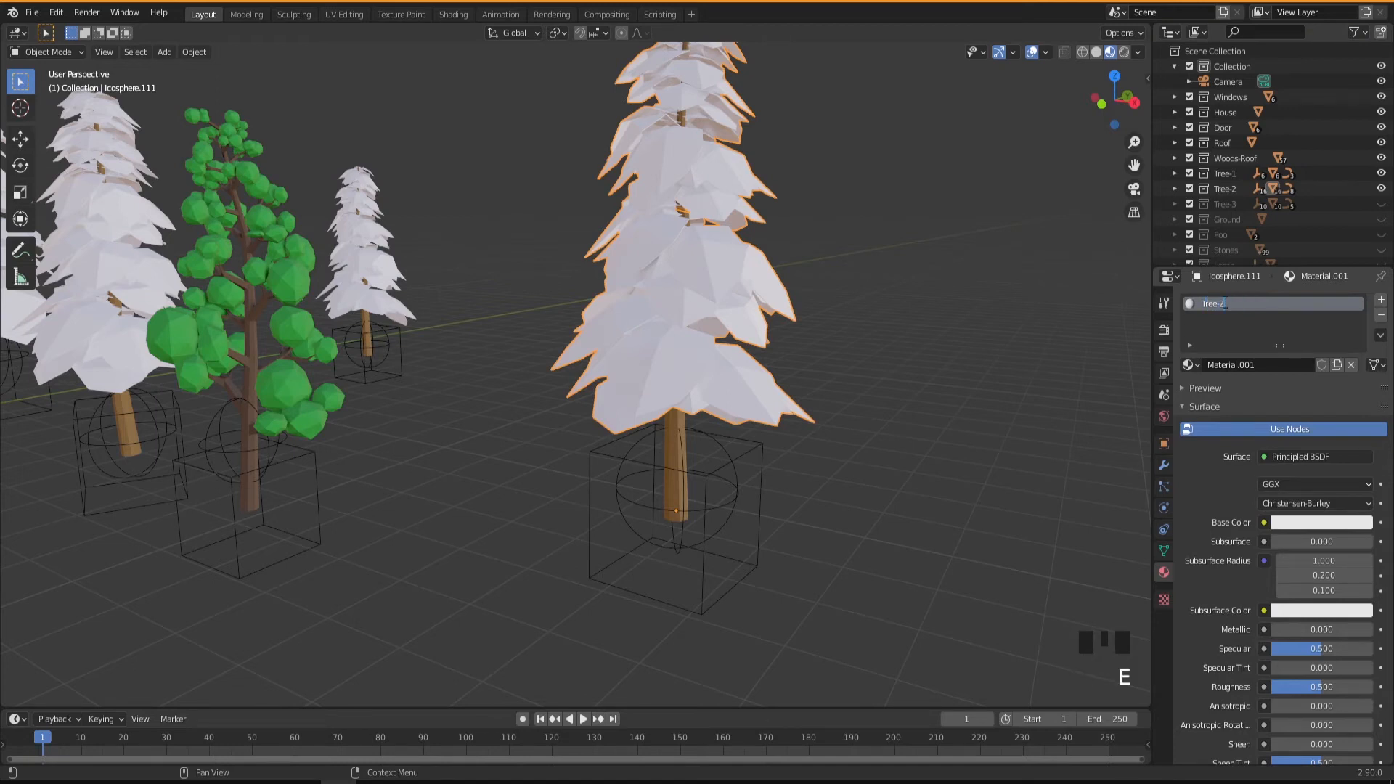
text( Green)
key(Return)
Step: Set Tree-2 Green's base color to dark green with hue 0.353, saturation 0.819 and value 0.300, and its roughness to 0.933
click(1303, 524)
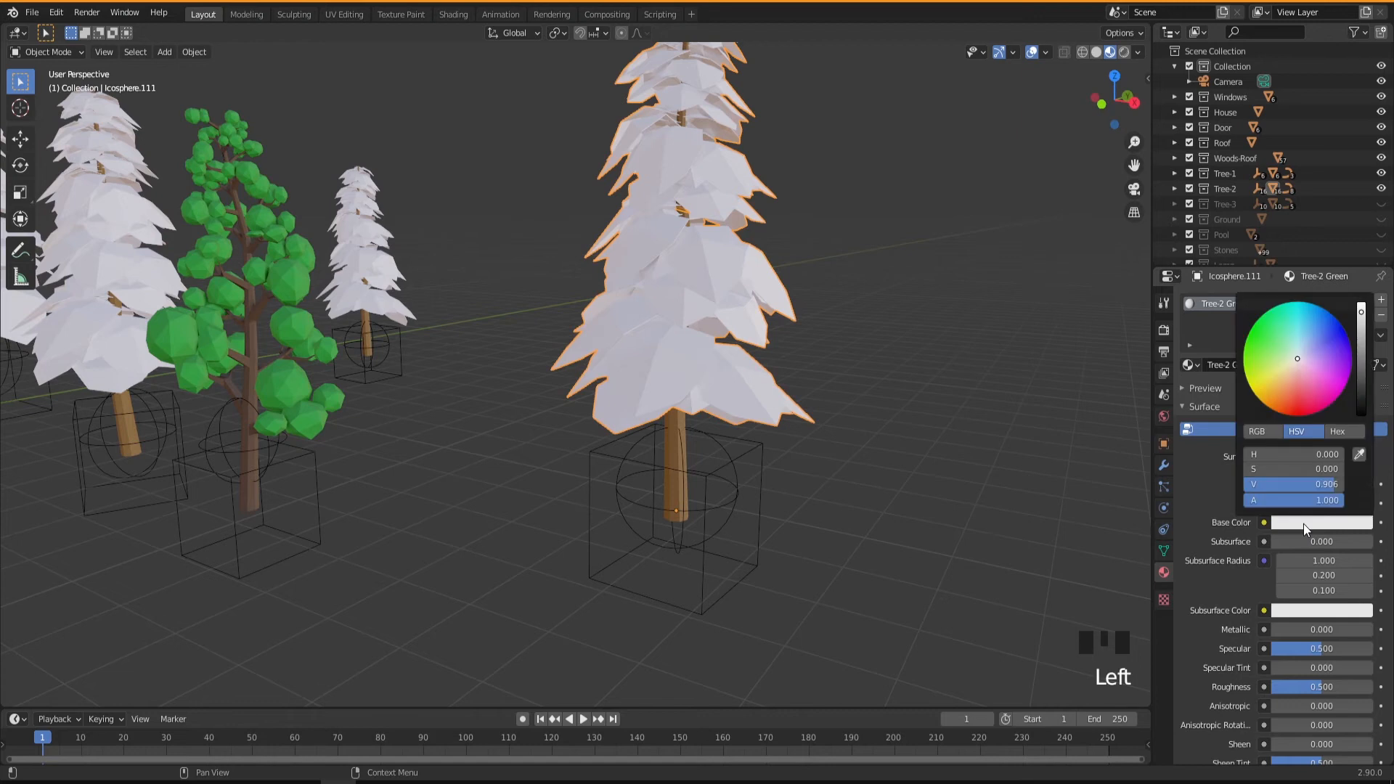
click(1262, 332)
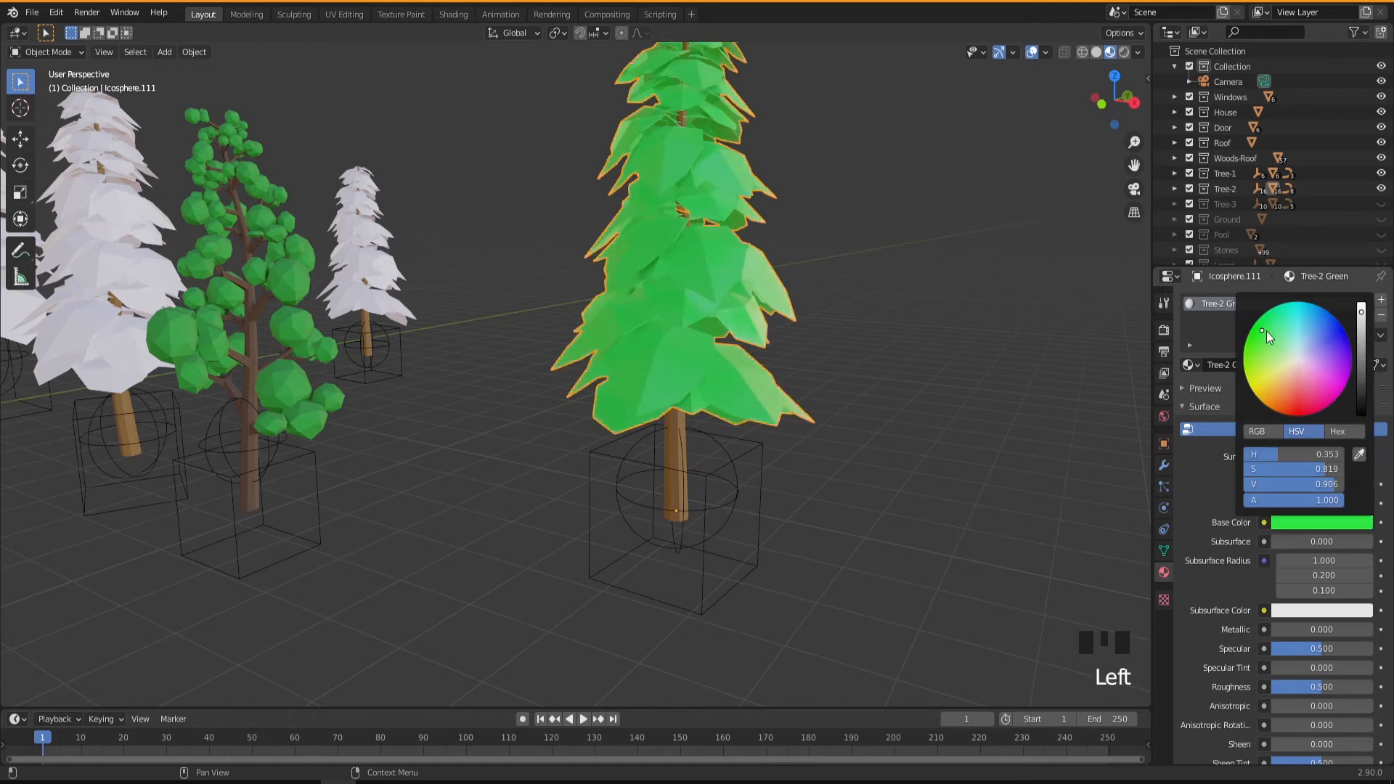
click(1361, 382)
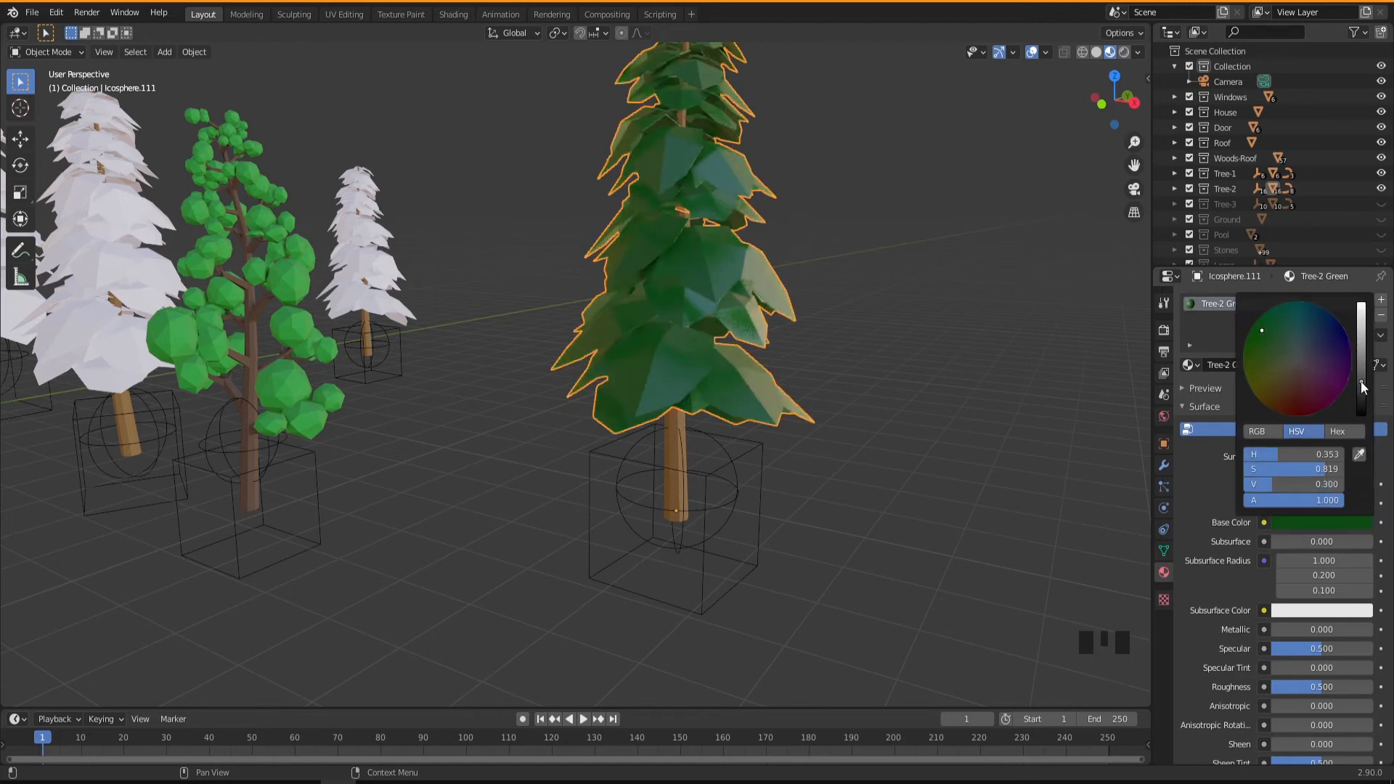
drag(1304, 687, 1346, 687)
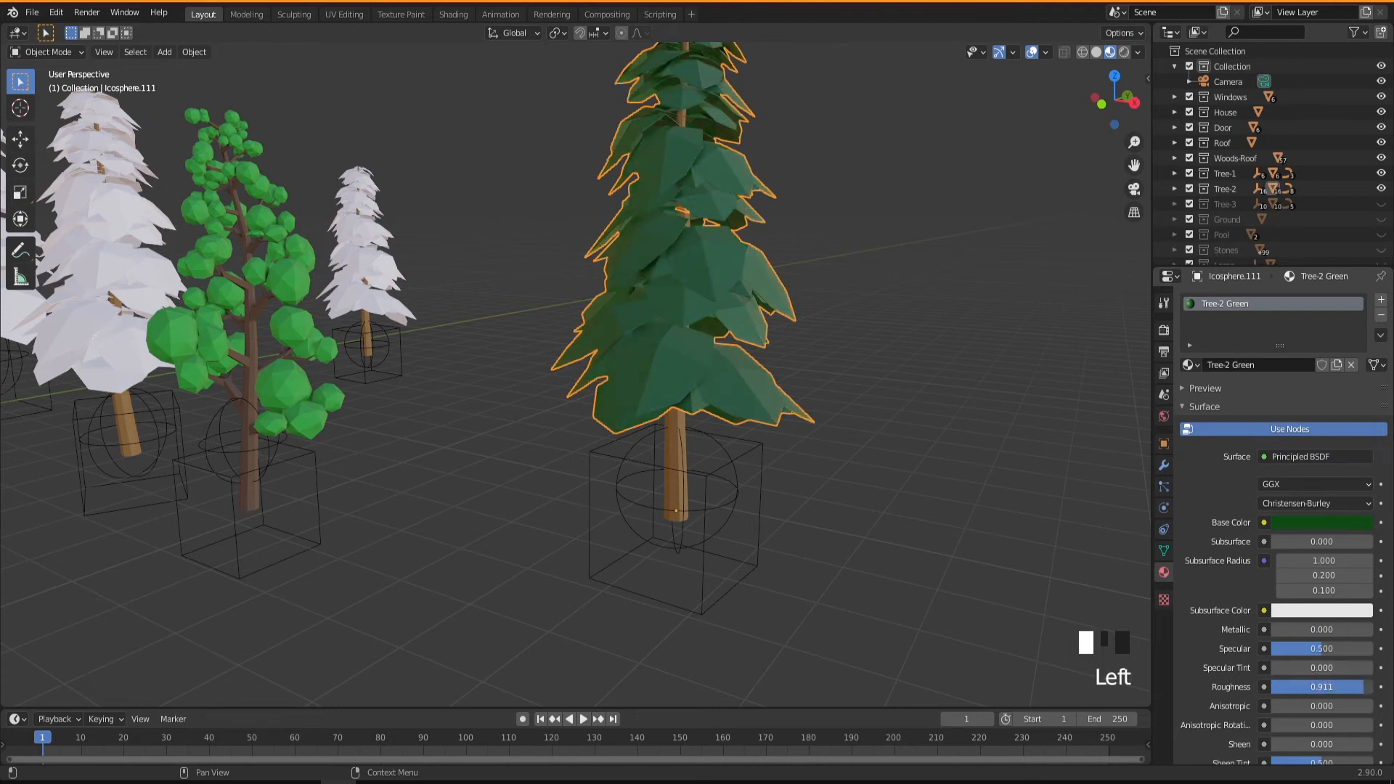
double_click(835, 565)
Step: Assign the existing Tree-2 Green material to the foliage of the small white pine behind the green tree
middle_drag(772, 564, 726, 482)
scroll(717, 530, down, 2)
mouse_move(721, 538)
middle_down()
mouse_move(743, 509)
mouse_move(730, 516)
middle_up()
click(594, 280)
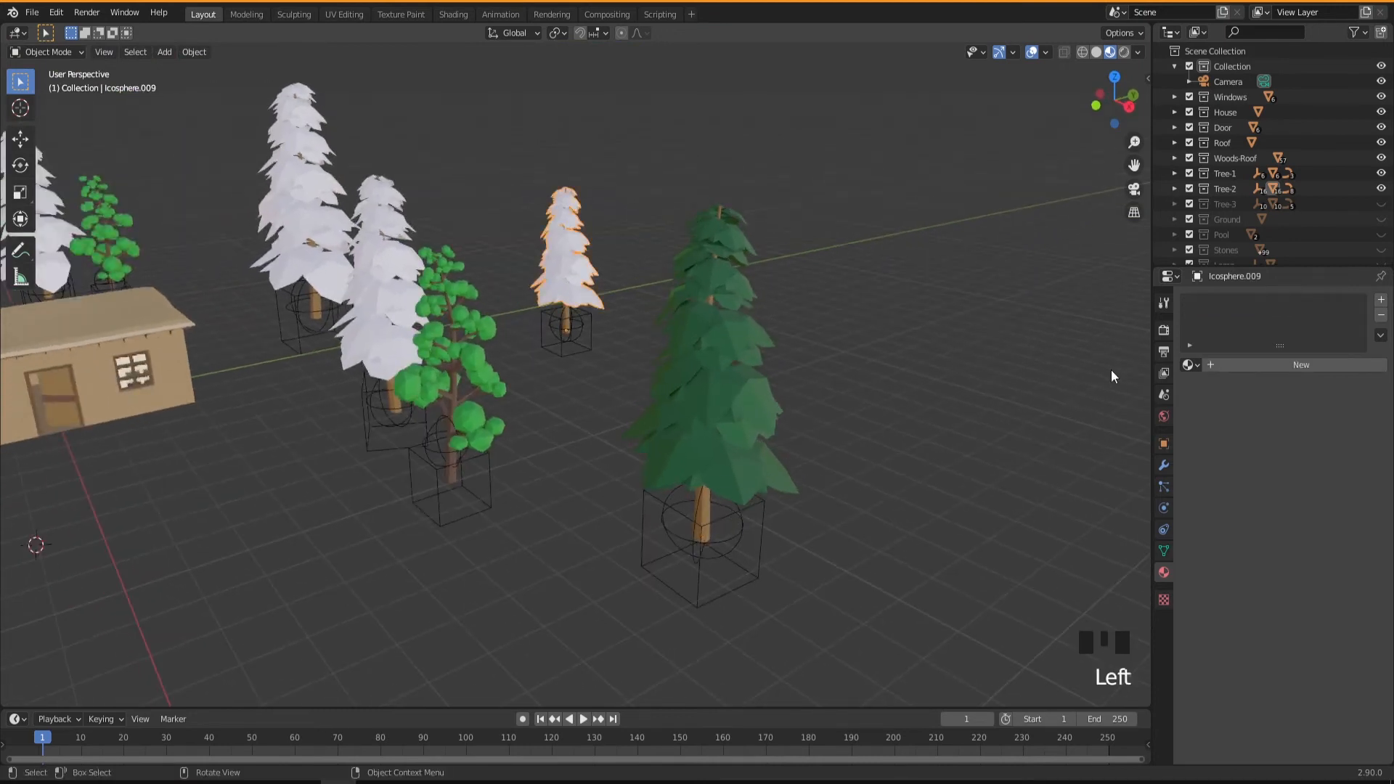
click(1191, 365)
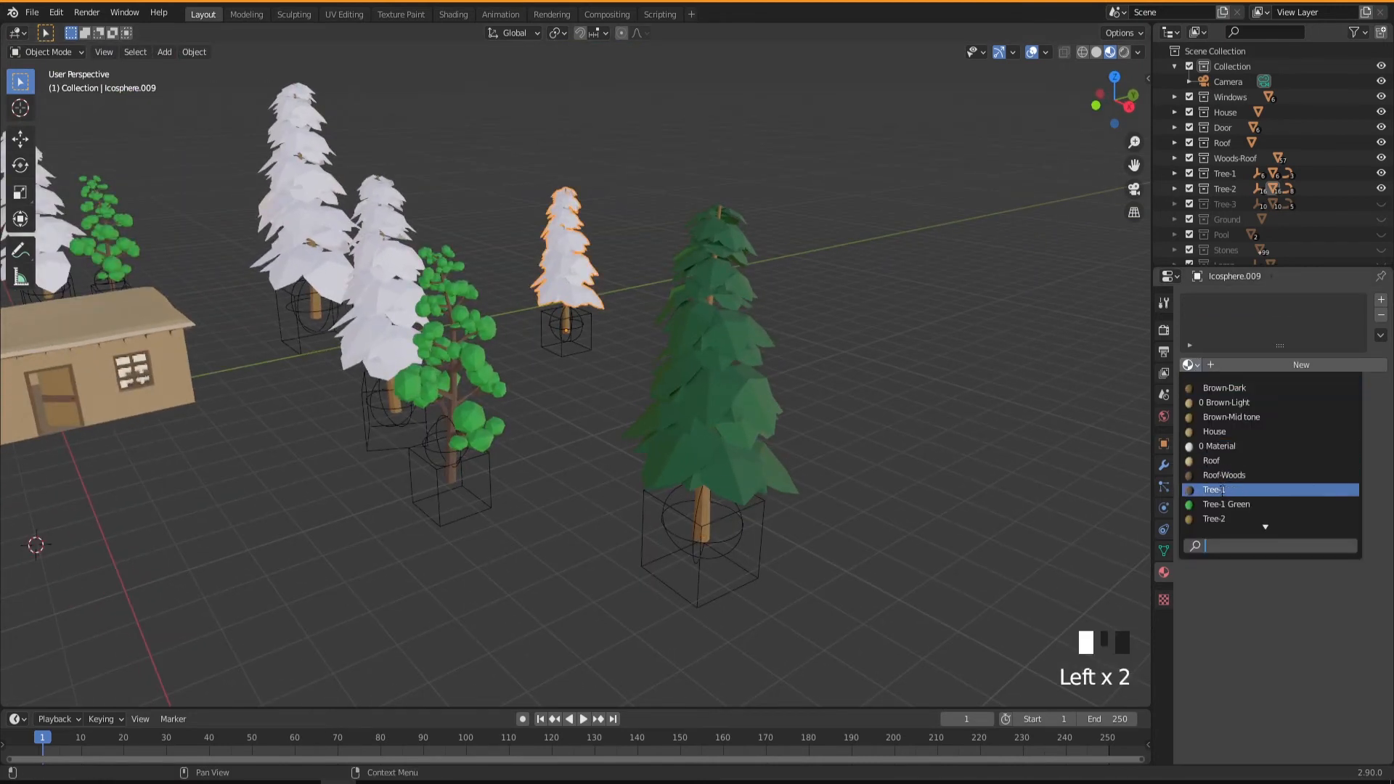
scroll(1230, 504, down, 3)
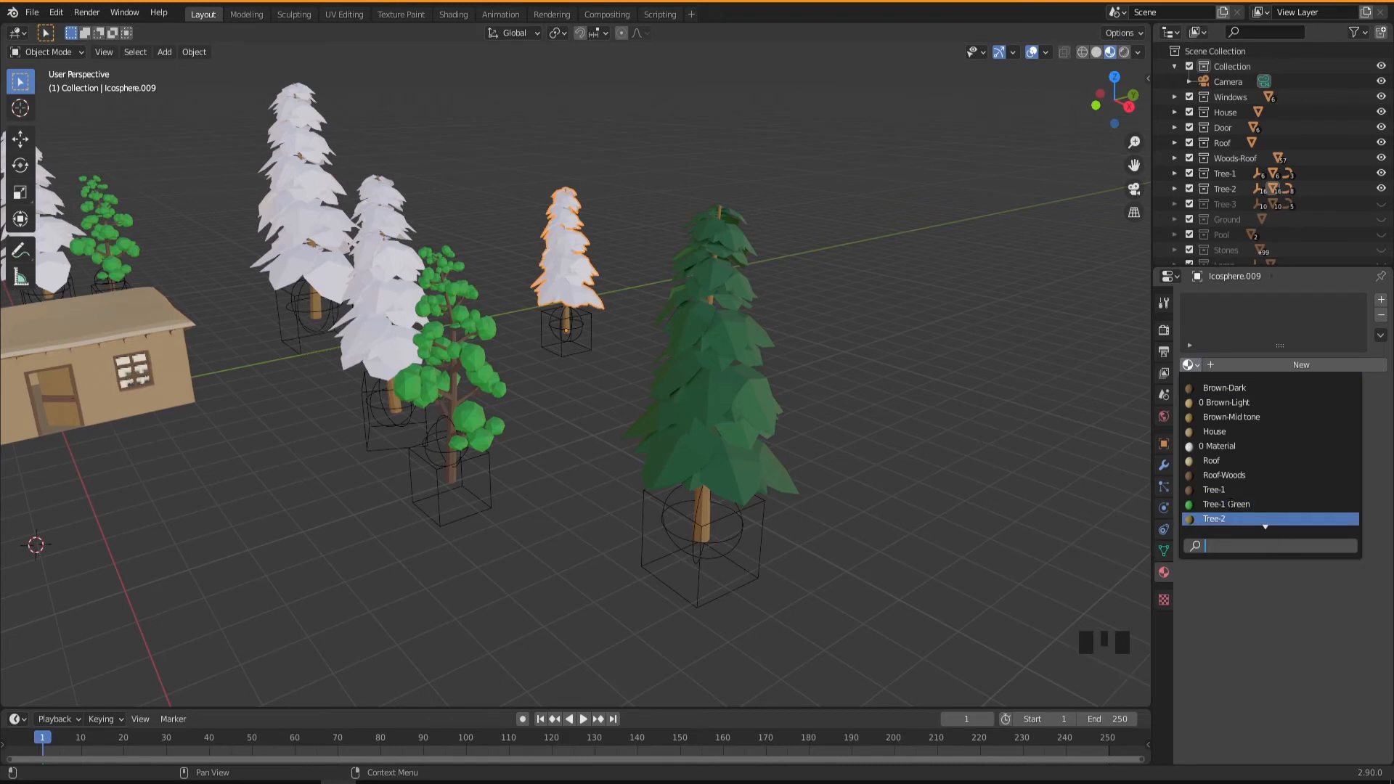
click(1230, 504)
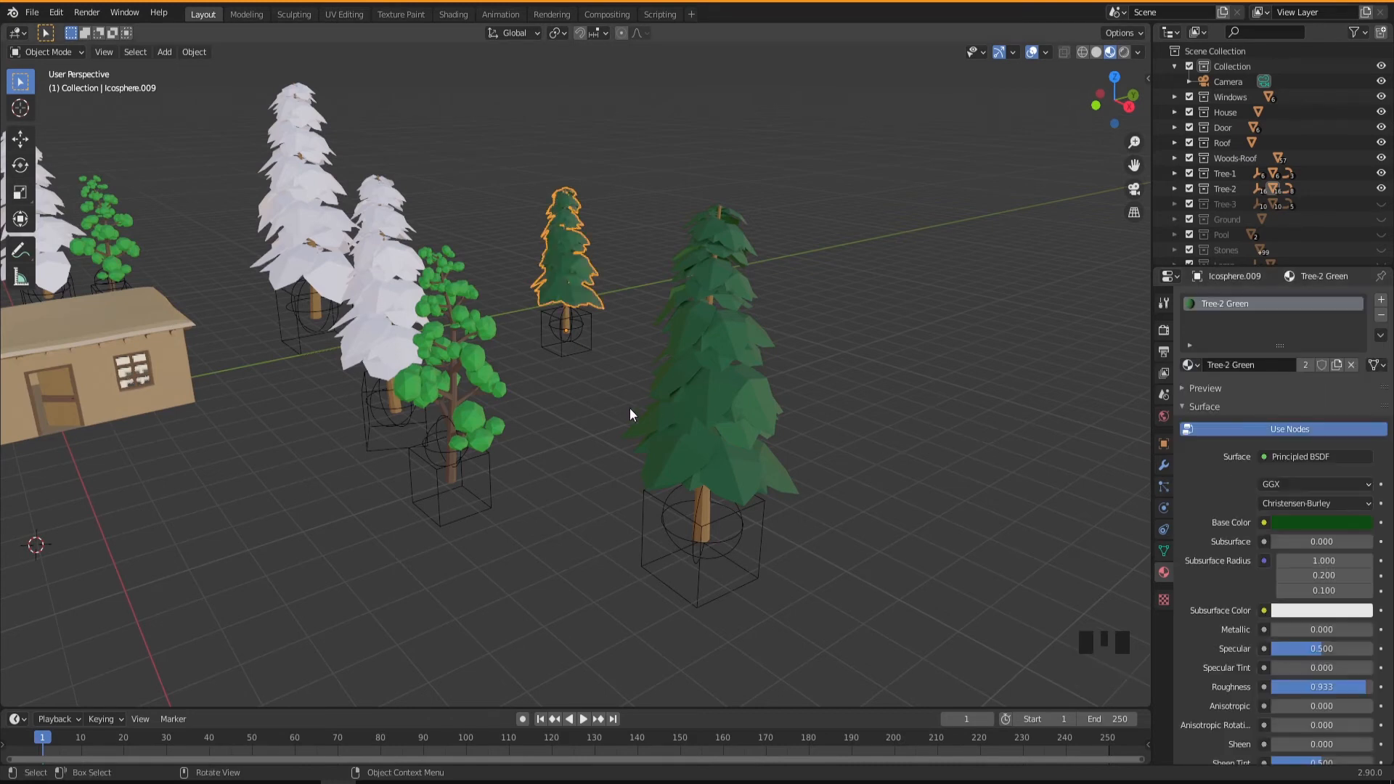
Step: Select the foliage of the six remaining white pines, ending with the nearest large one, and assign Tree-2 Green to that active object
scroll(550, 484, down, 2)
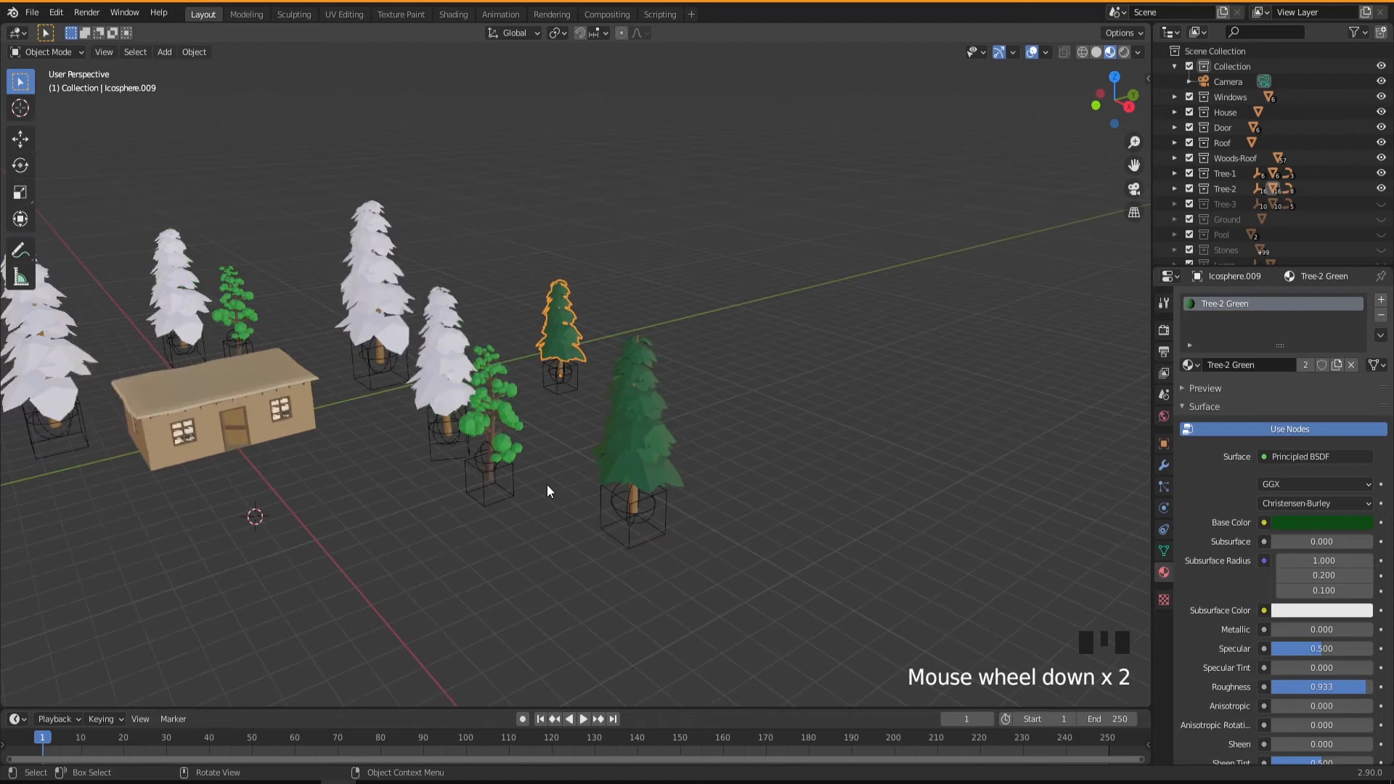
shift+middle_drag(490, 438, 669, 447)
scroll(647, 512, down, 2)
middle_drag(647, 511, 677, 412)
click(673, 393)
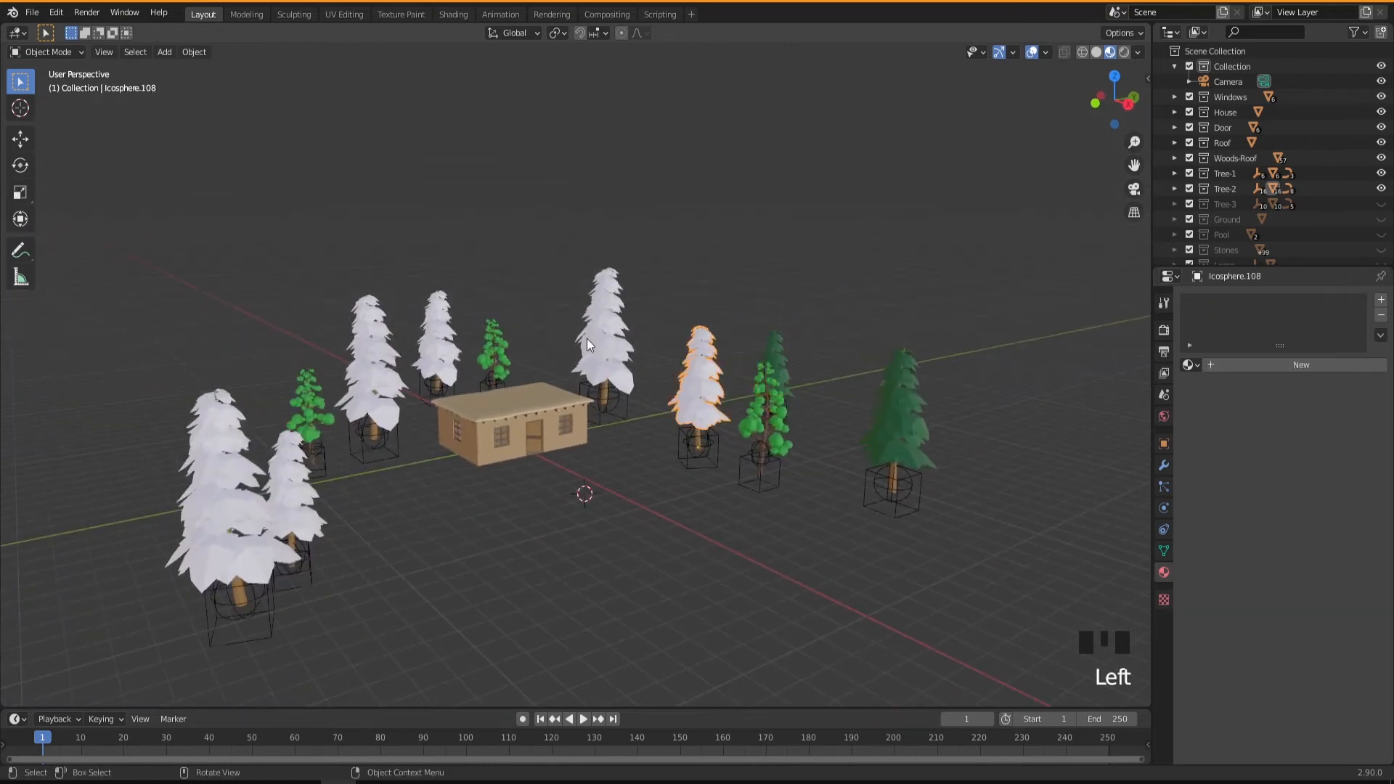
shift+click(603, 324)
shift+click(428, 338)
shift+click(373, 341)
shift+click(289, 480)
shift+click(215, 476)
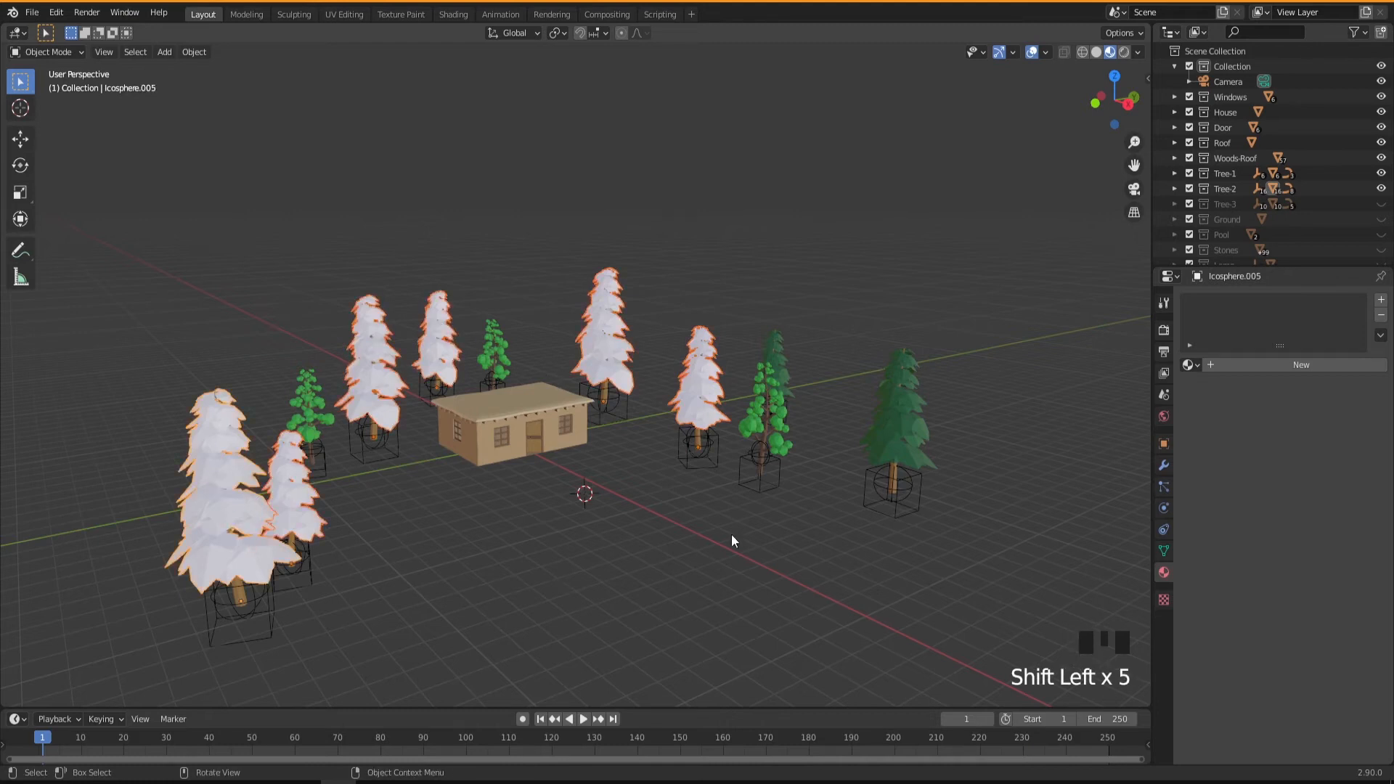
click(1190, 365)
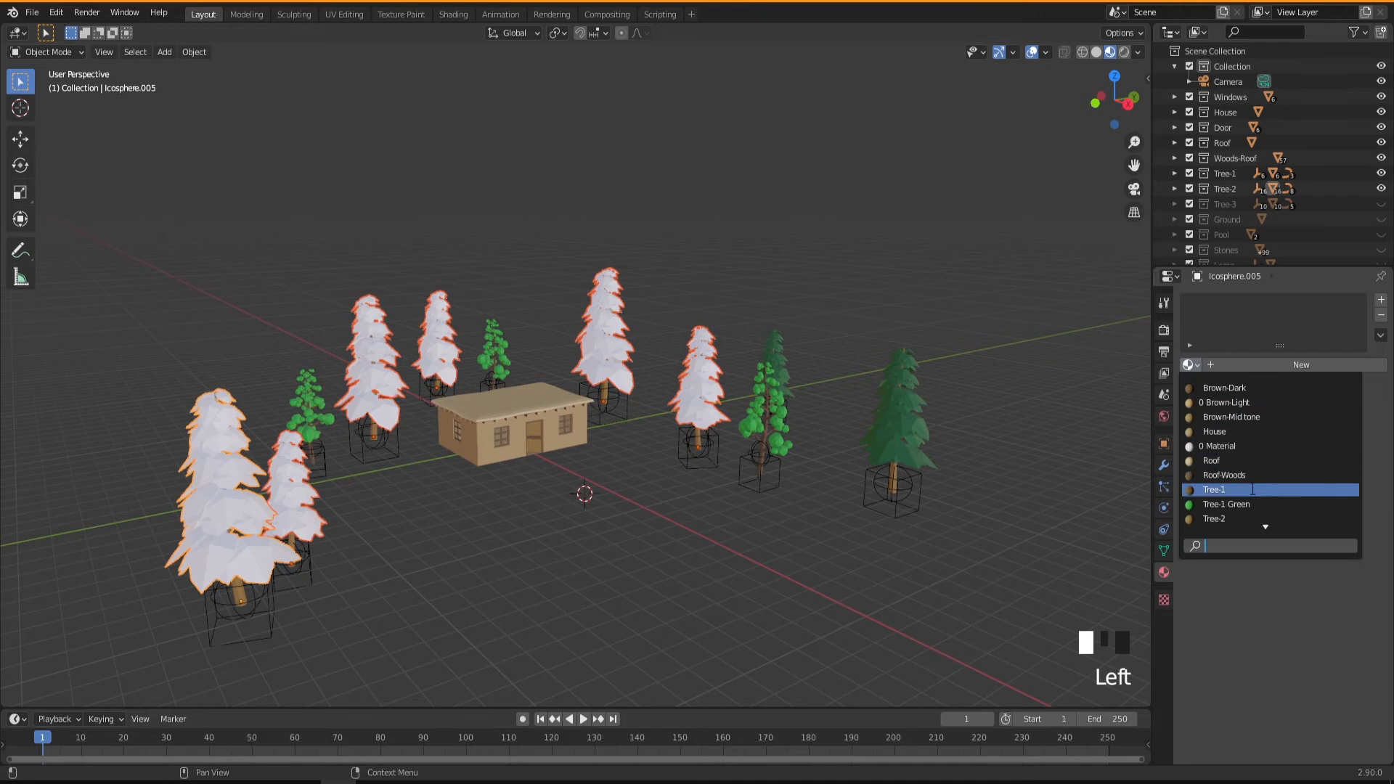
scroll(1253, 516, down, 1)
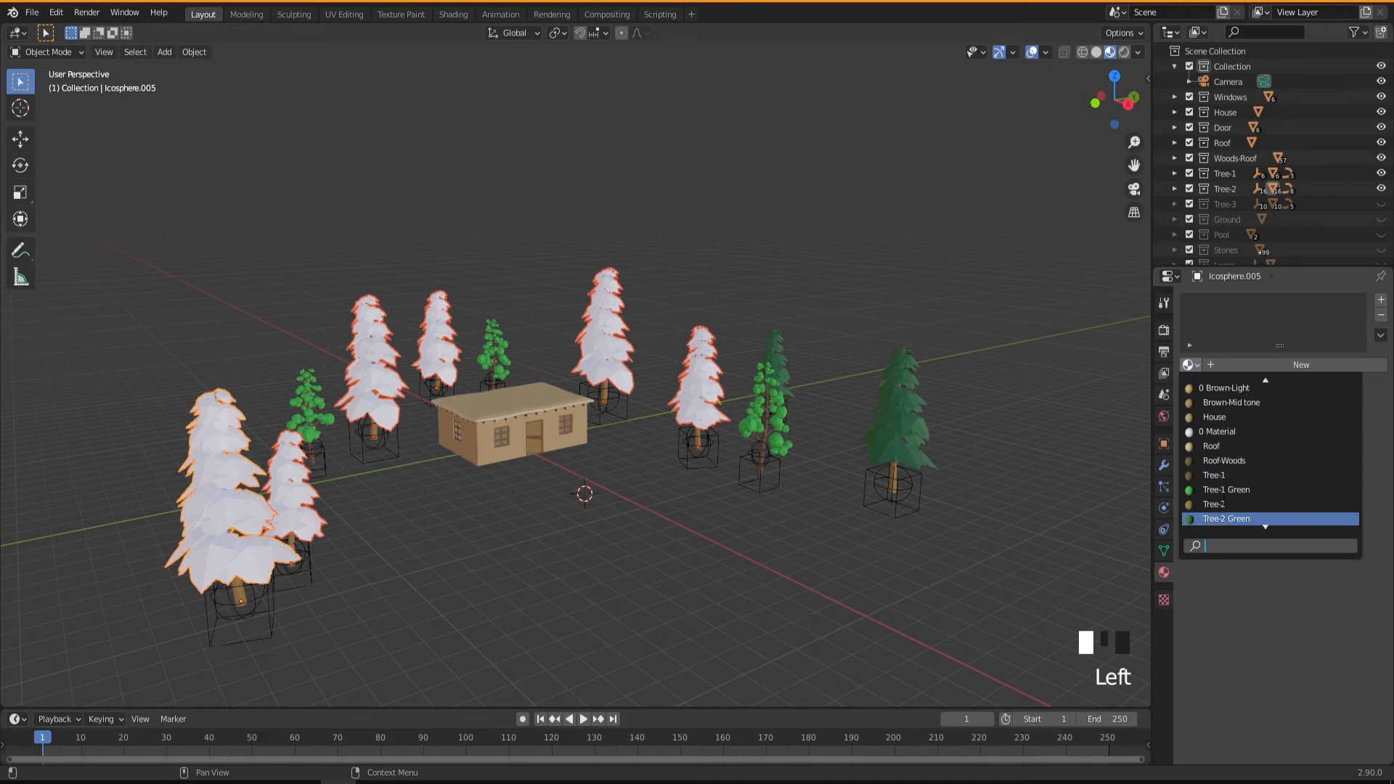
click(1227, 518)
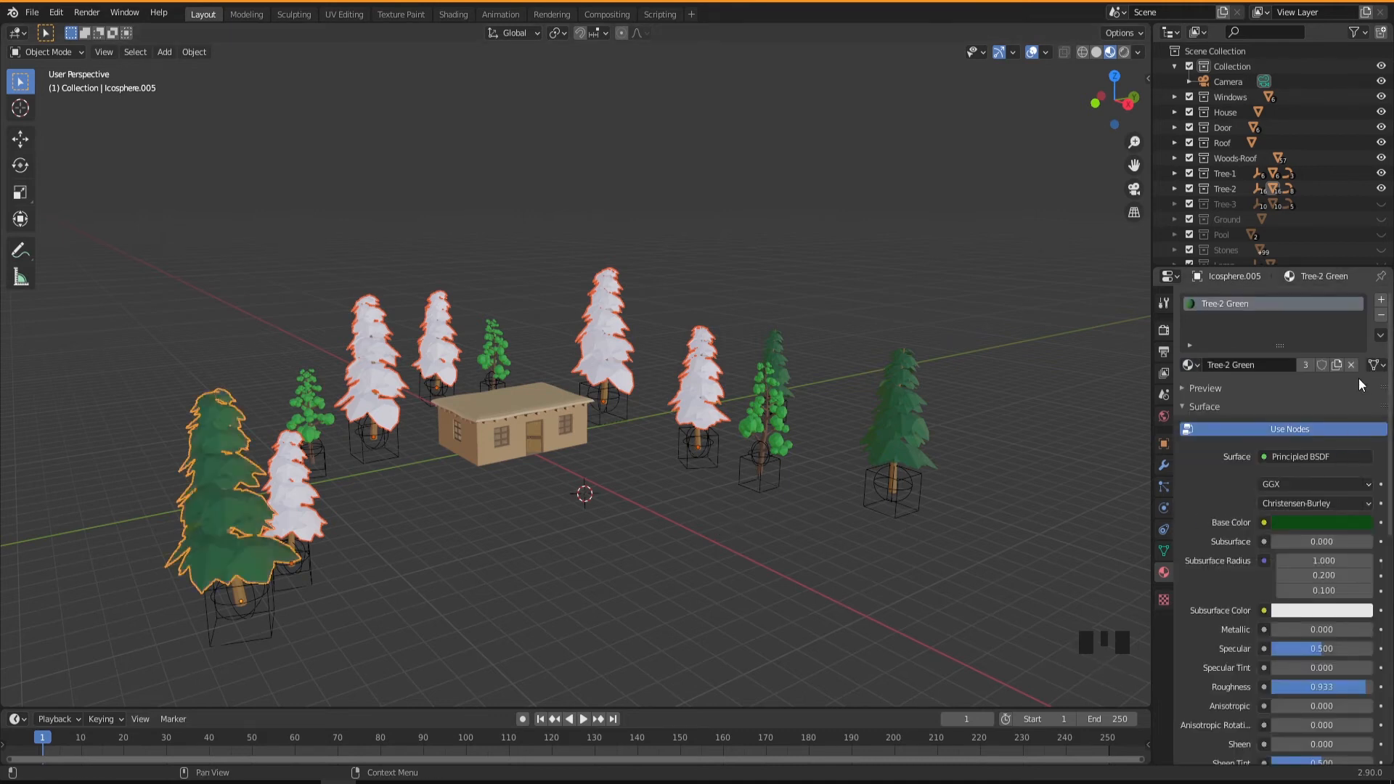
Step: Copy the Tree-2 Green material from the active foliage to the other selected pines, and deselect everything
click(1380, 334)
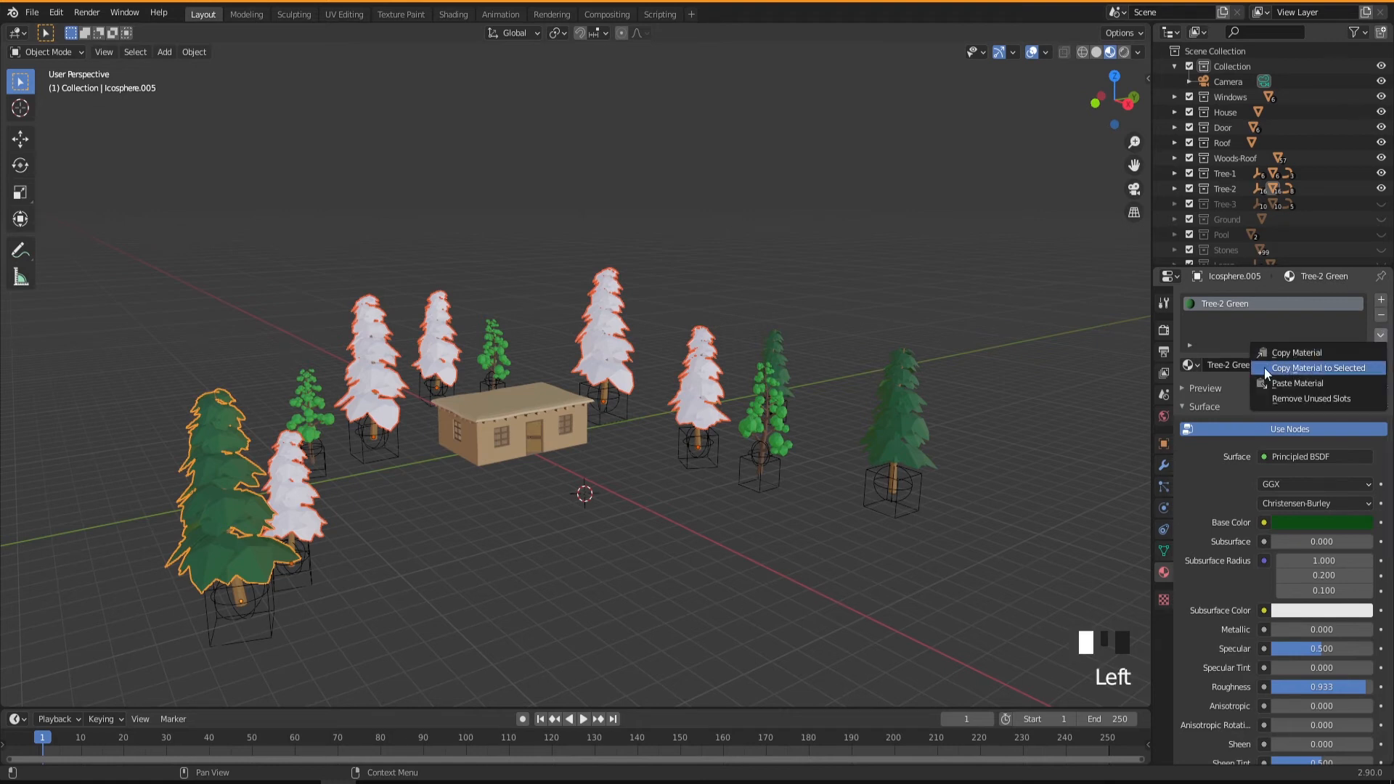
click(1322, 370)
click(576, 529)
middle_drag(598, 588, 631, 556)
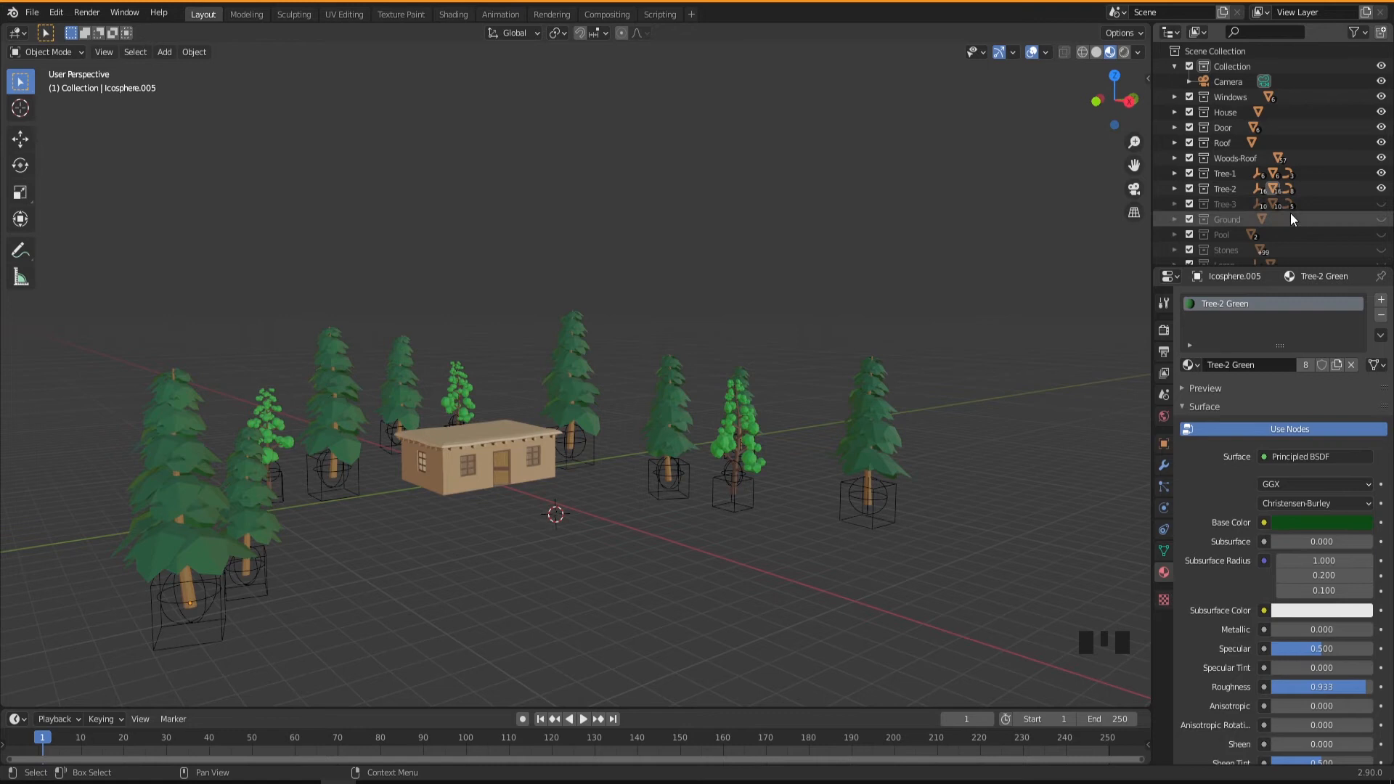
Step: Unhide the Tree-3 collection in the viewport
click(1381, 204)
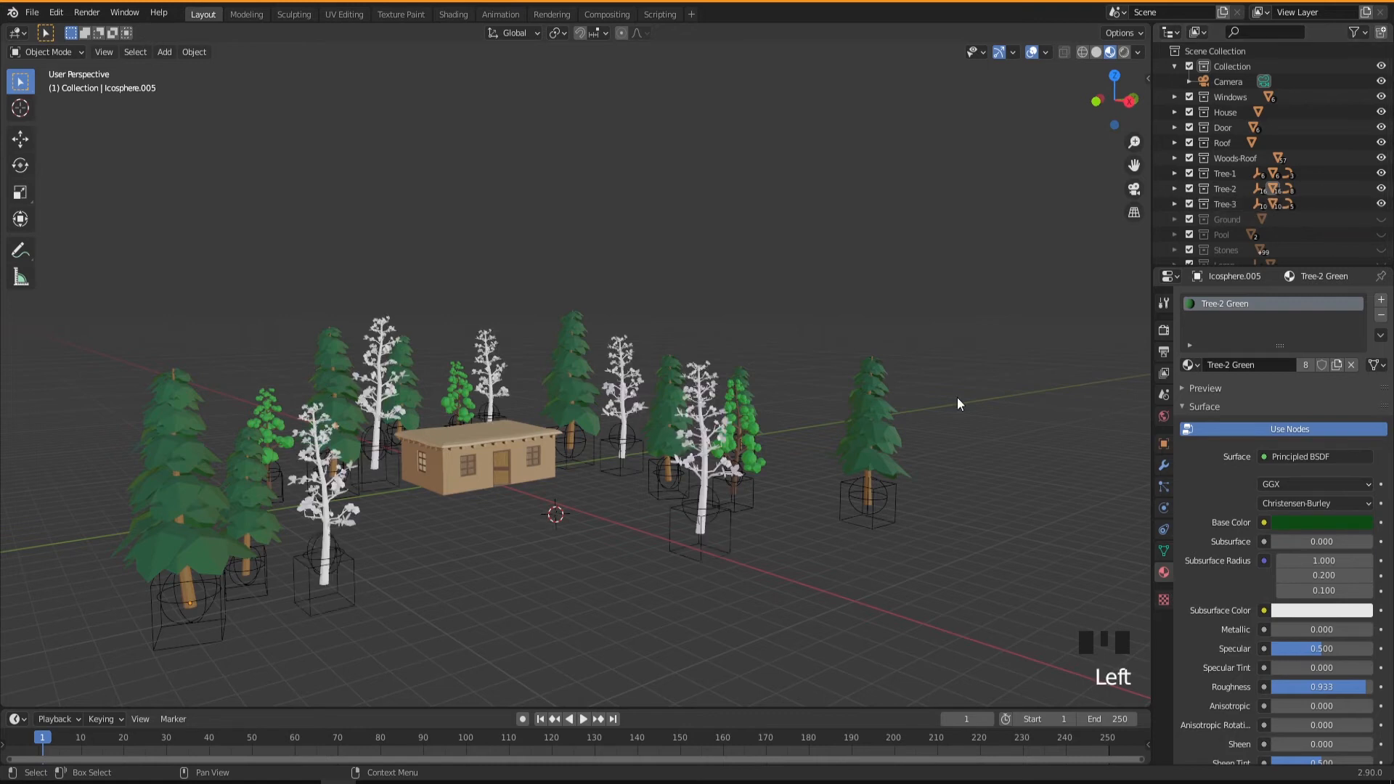
Step: Create a new material named Tree-3 on the trunk of the white tree nearest the house's front corner
middle_drag(731, 525, 709, 514)
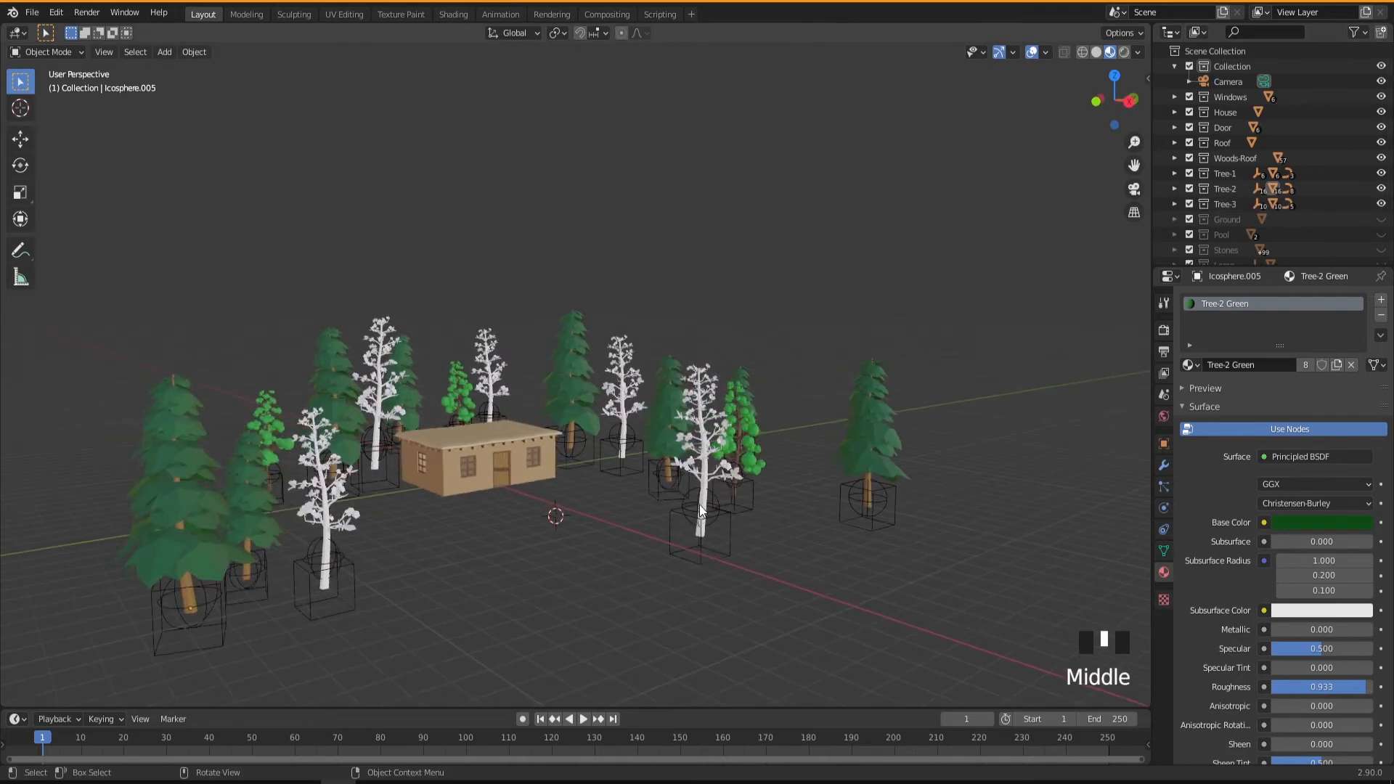
click(699, 504)
scroll(615, 466, up, 5)
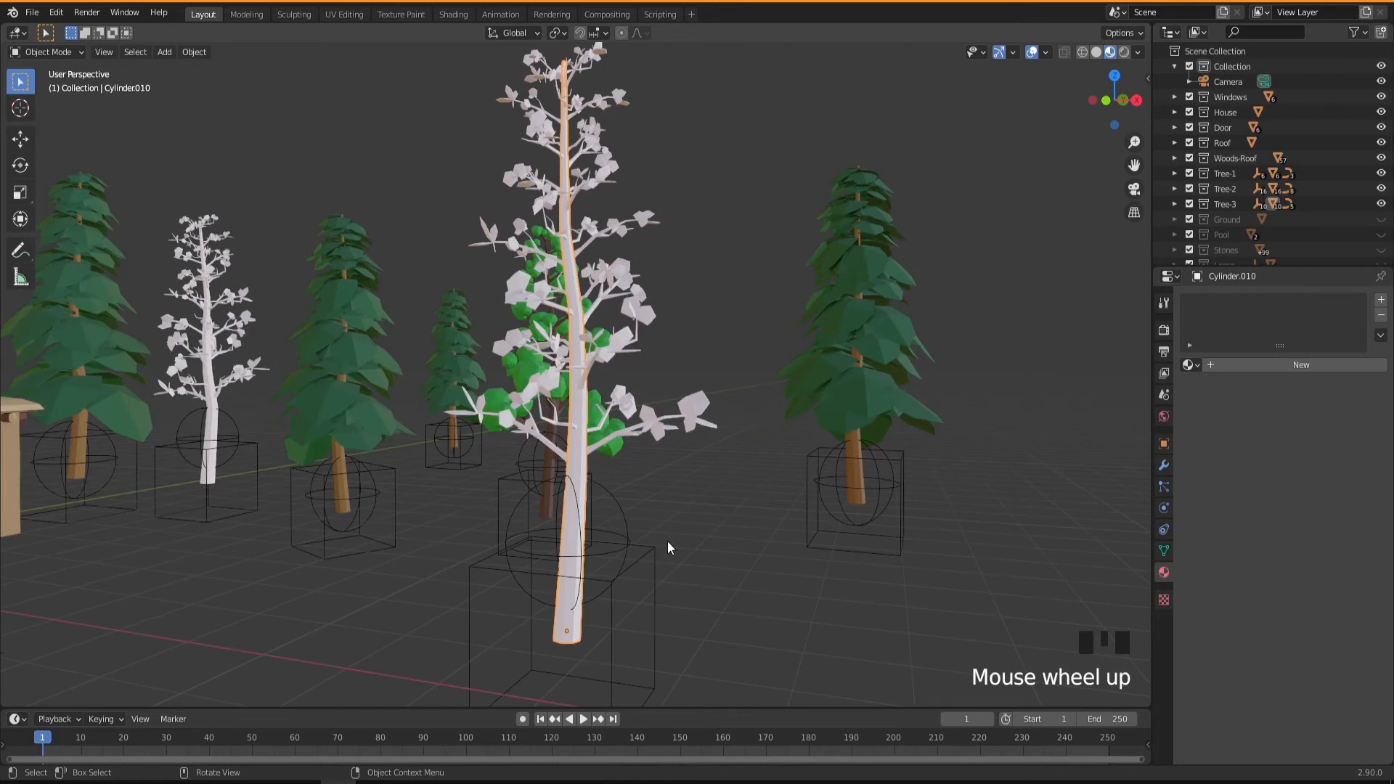
mouse_move(638, 542)
middle_down()
mouse_move(583, 549)
mouse_move(619, 553)
middle_up()
click(1235, 363)
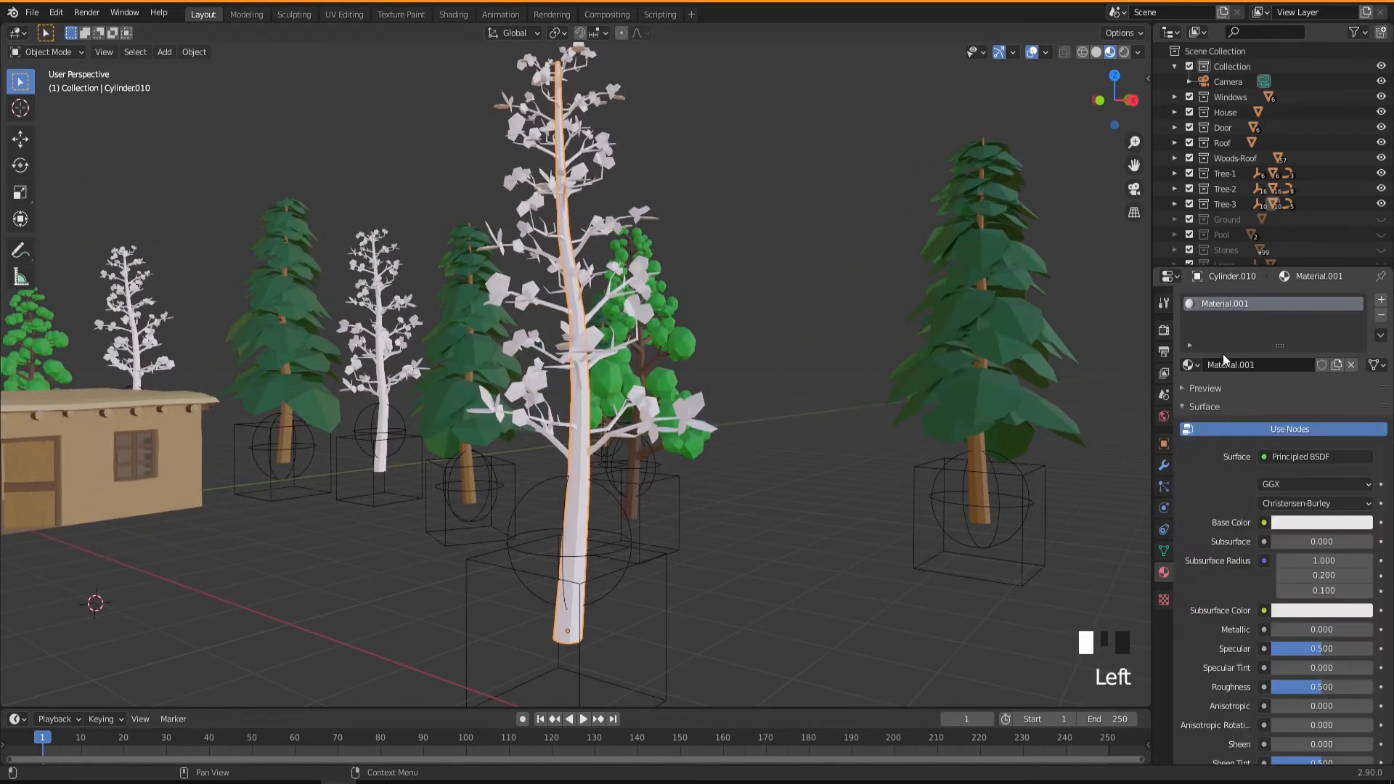
double_click(1222, 305)
text(Tree-3)
key(Return)
Step: Set the Tree-3 material's base color to a medium golden brown and its roughness to 1.000
click(1301, 524)
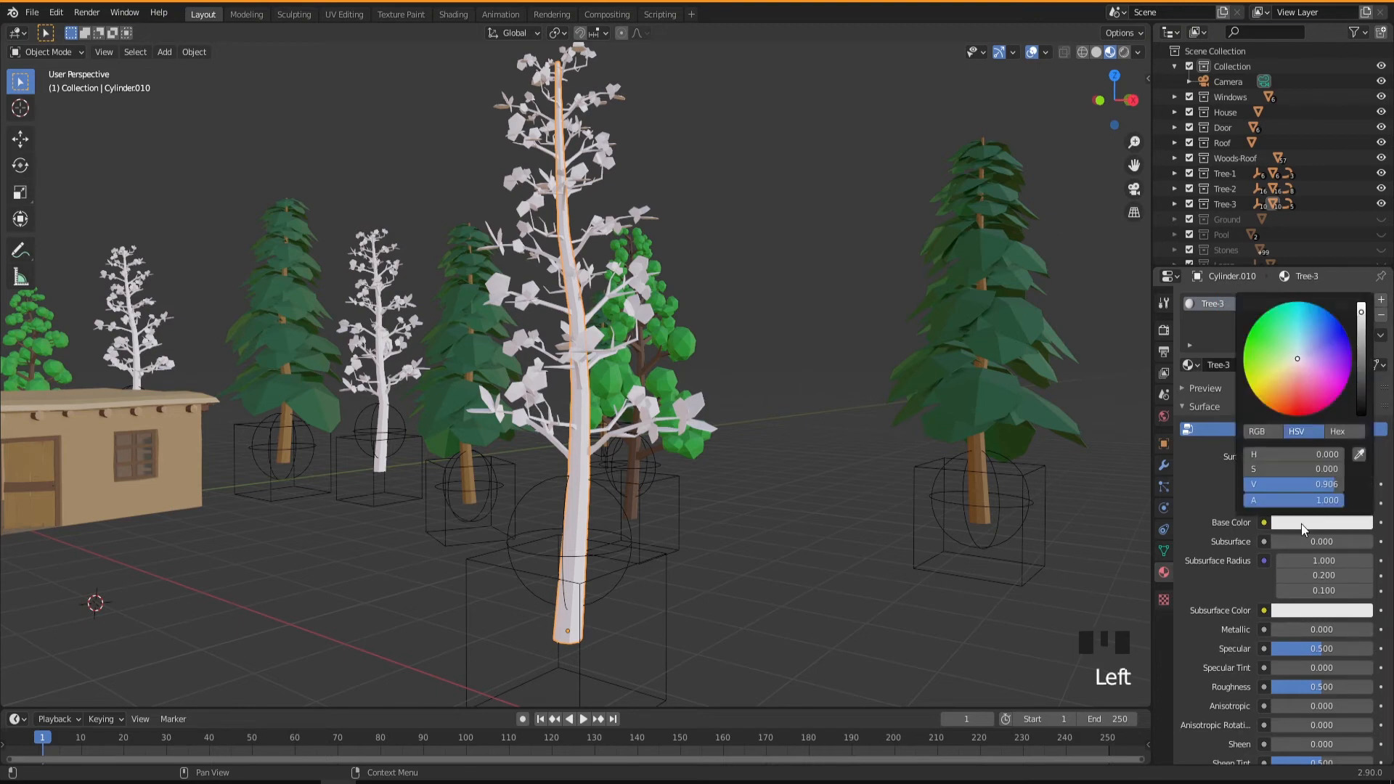
click(1275, 385)
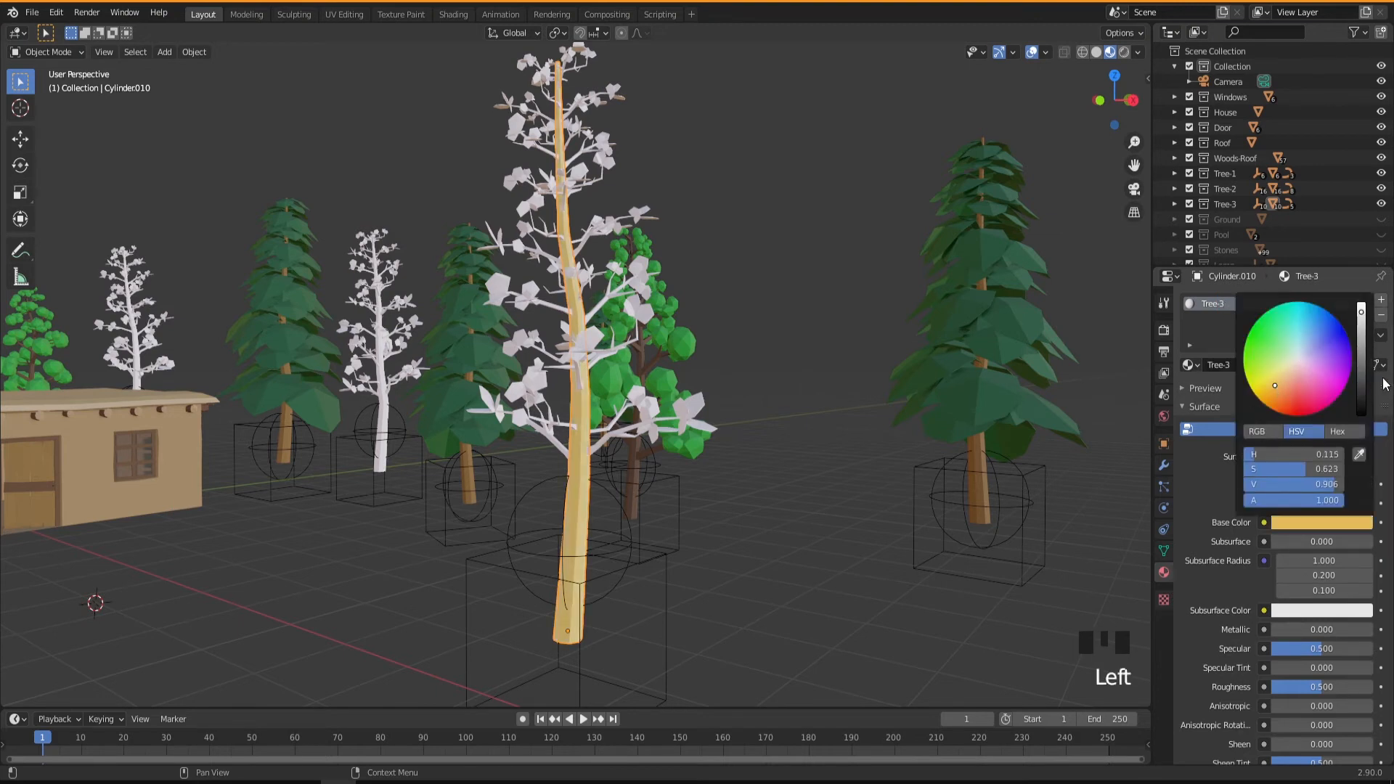
drag(1364, 356, 1361, 349)
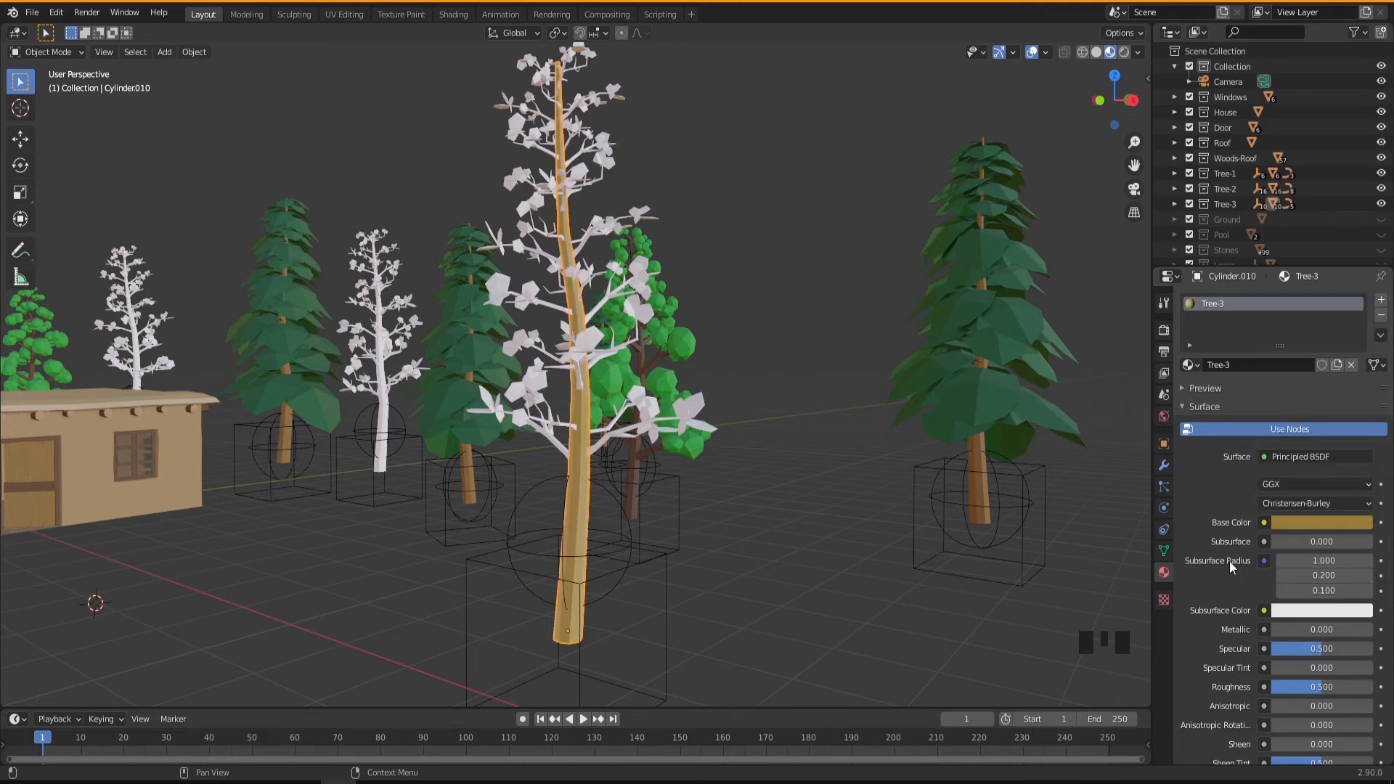
drag(1275, 686, 1358, 686)
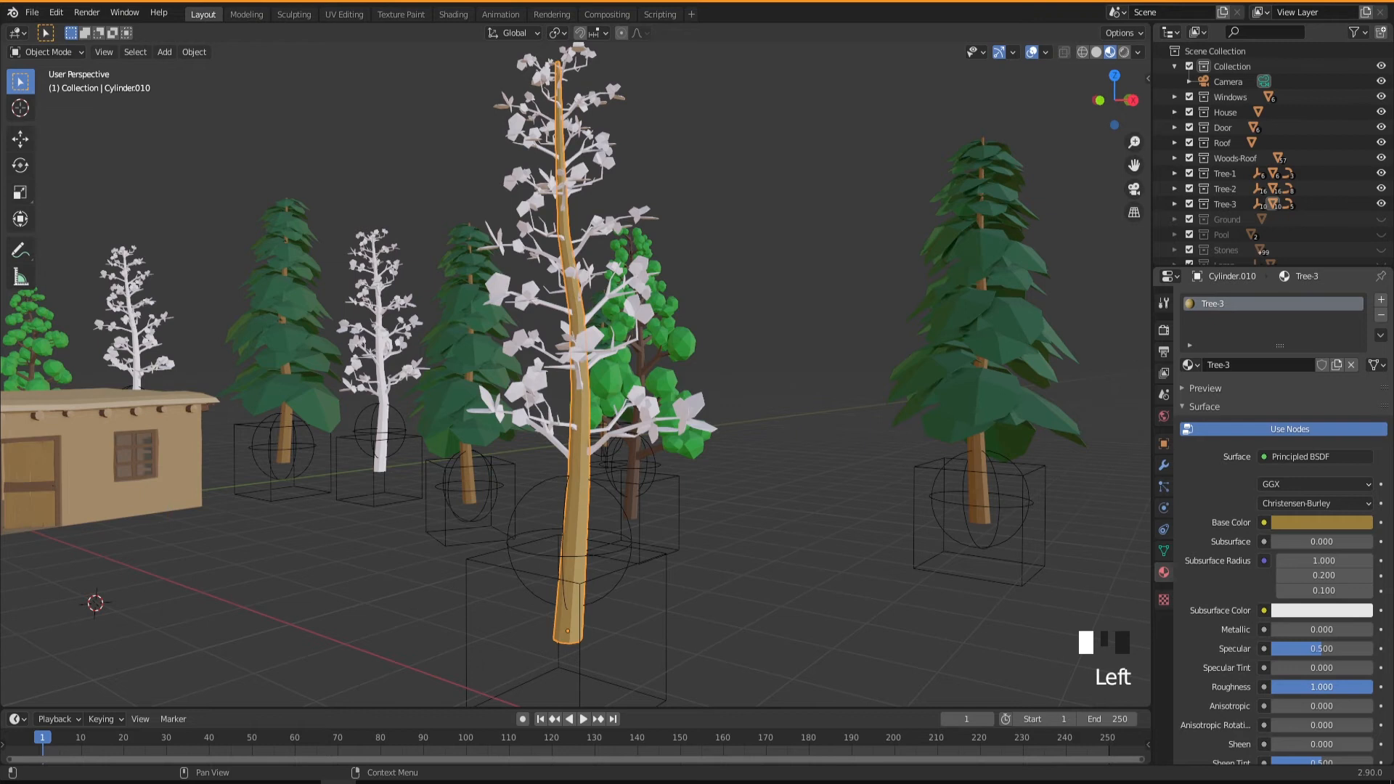
Step: Create a new material named Tree-3-Green on the same tree's branches and leaves
middle_drag(716, 550, 776, 551)
click(630, 435)
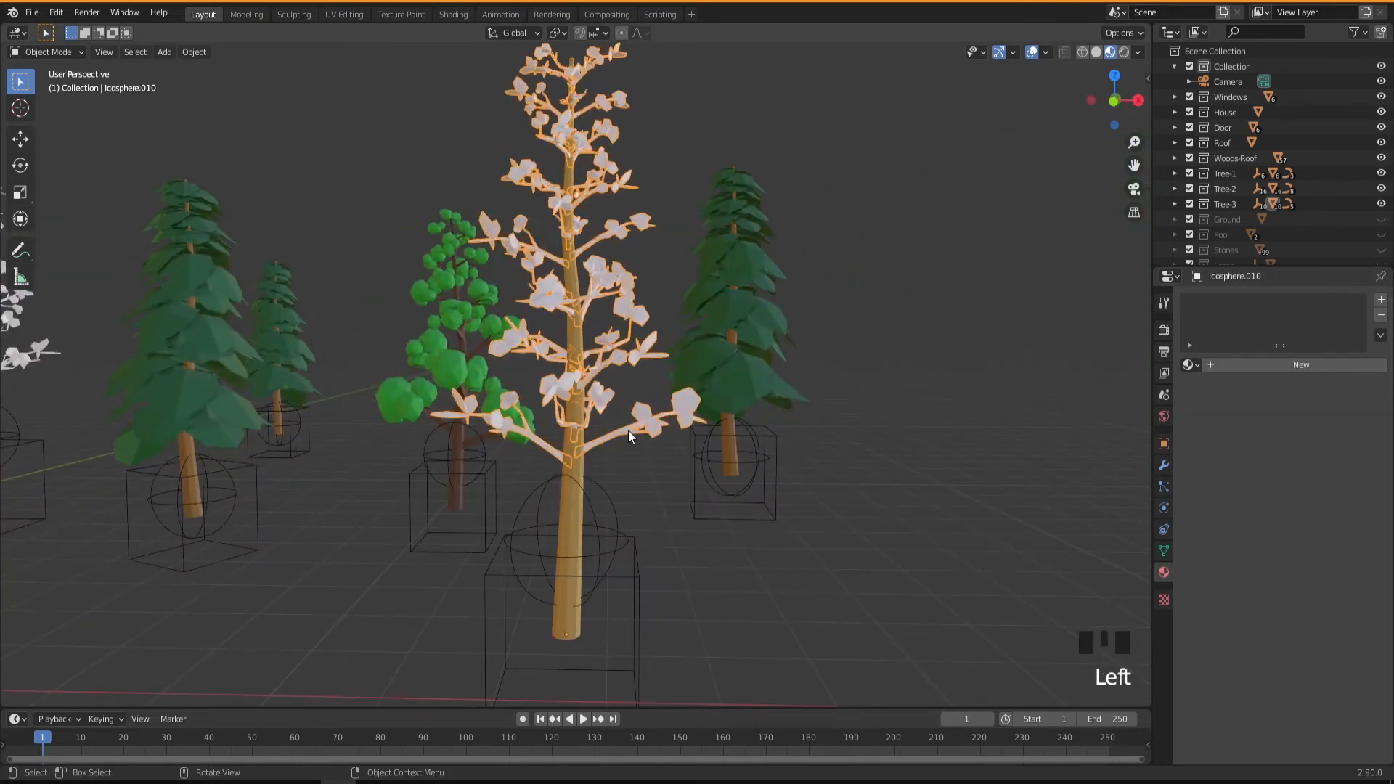
middle_drag(660, 491, 616, 501)
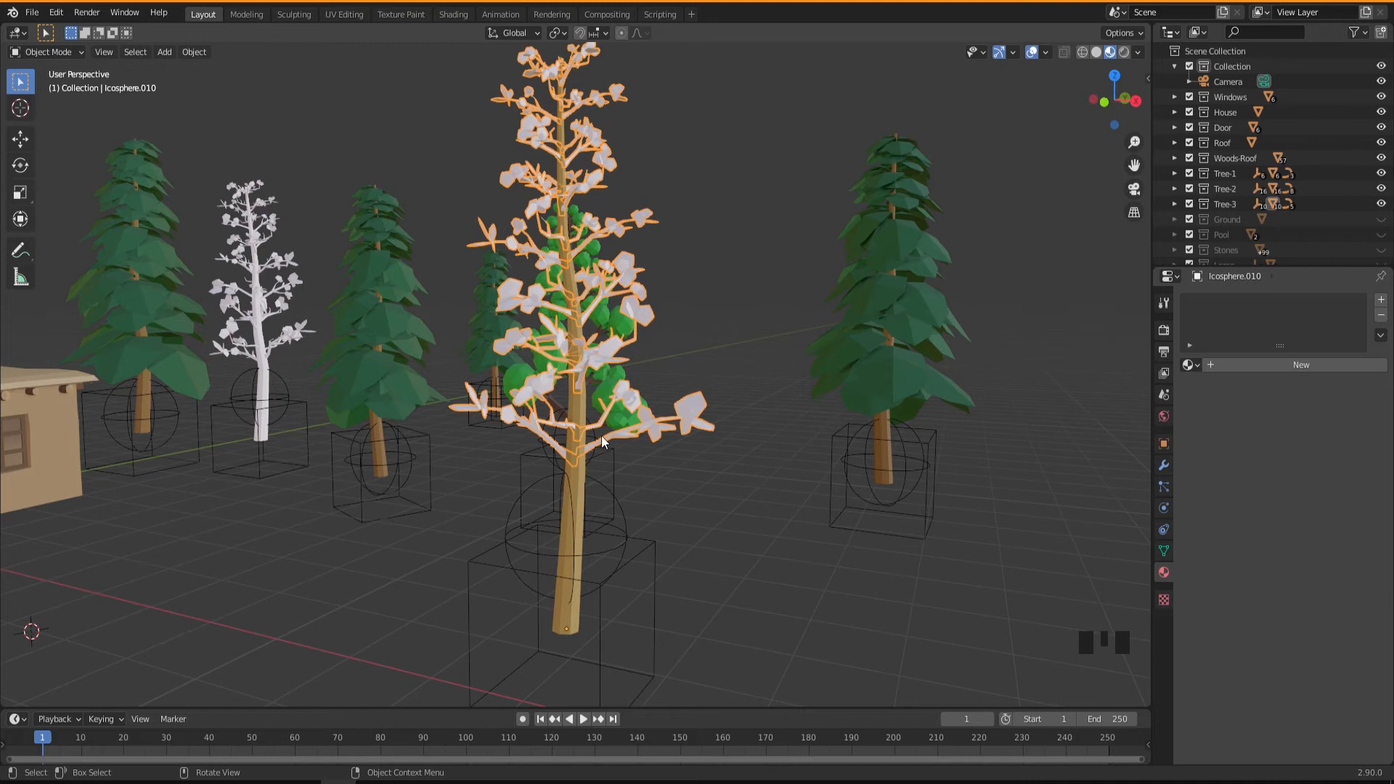
middle_drag(607, 530, 652, 527)
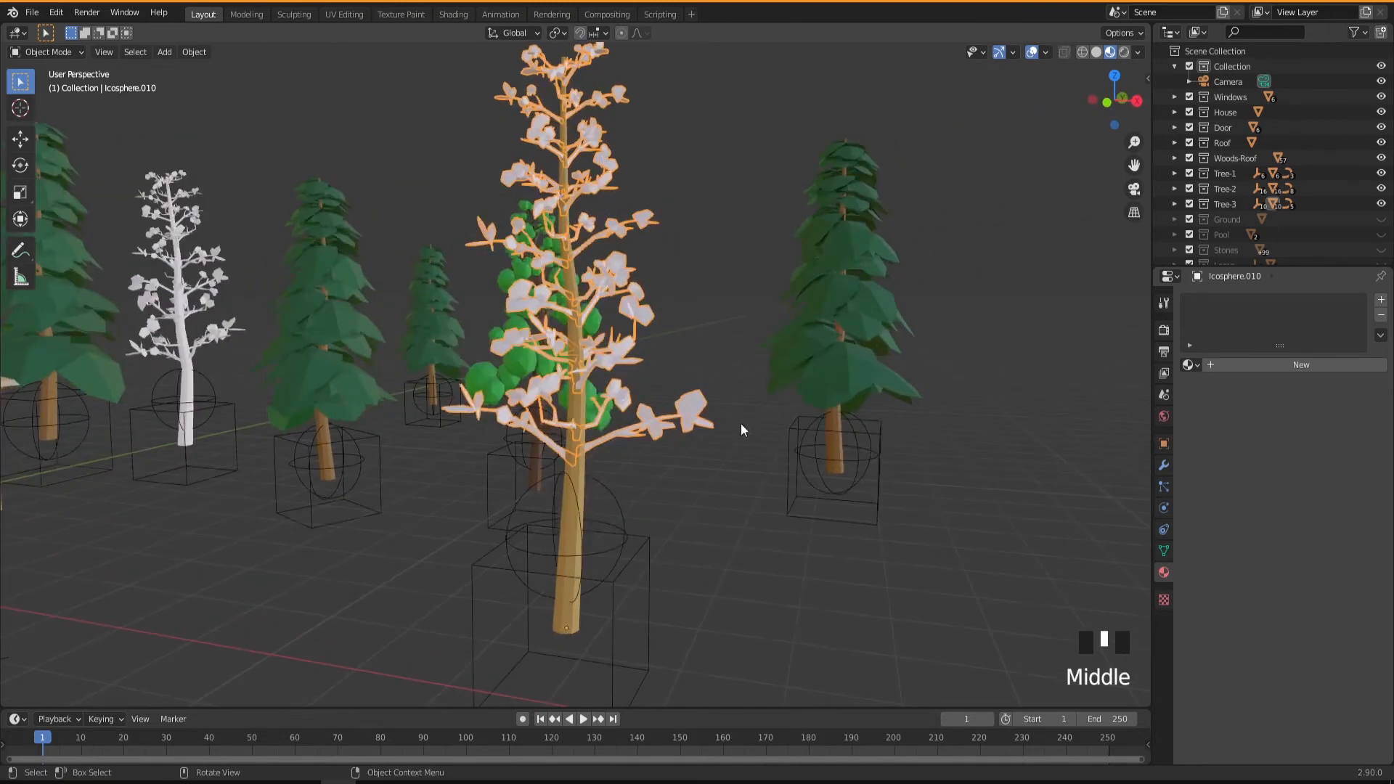
click(1280, 368)
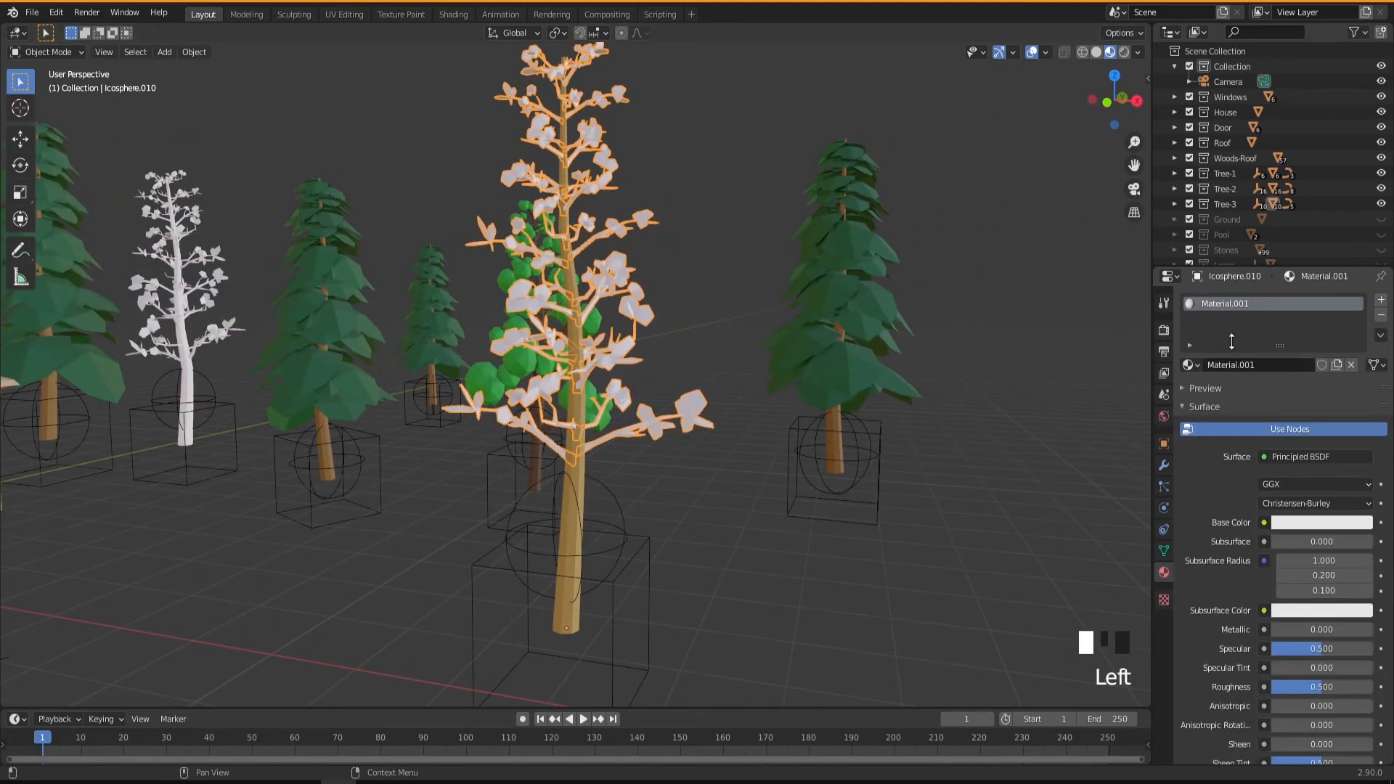
double_click(1234, 305)
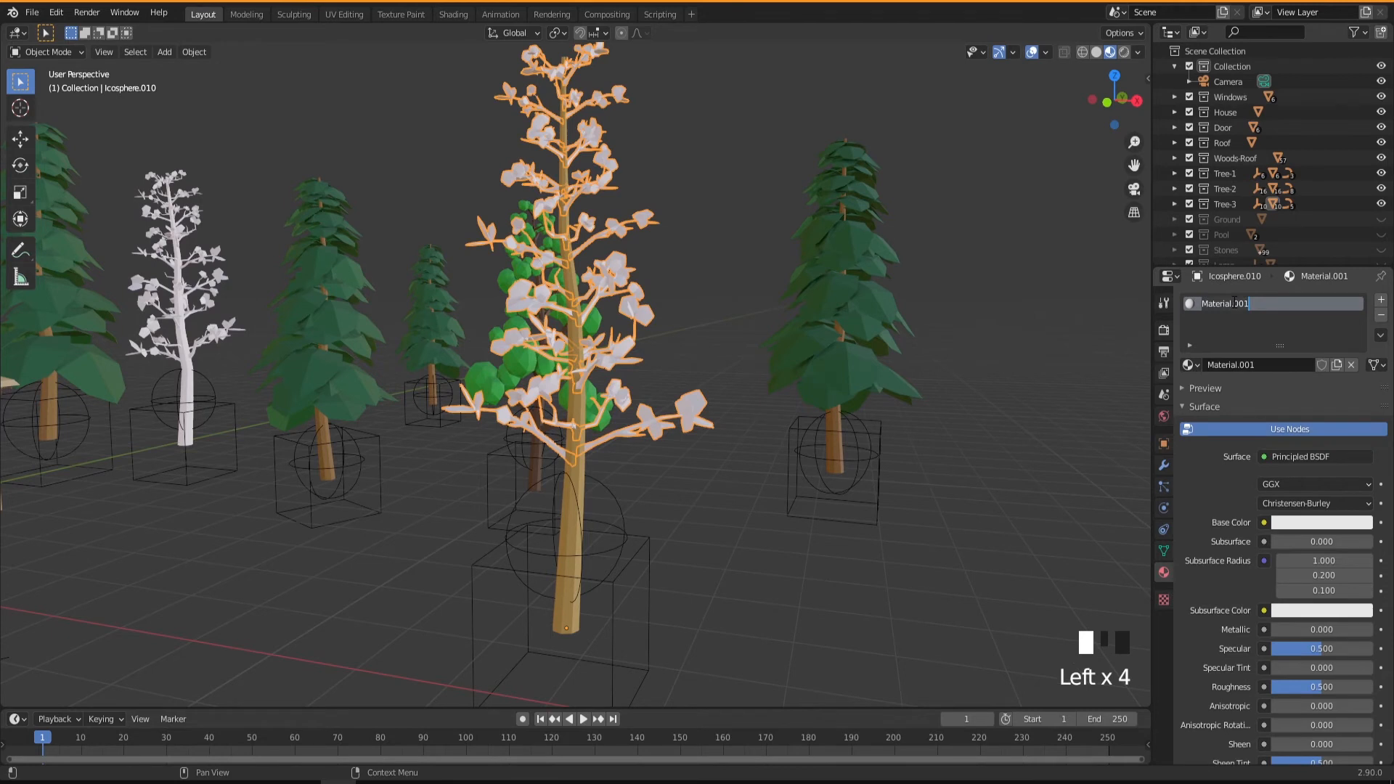
text(Tree-3)
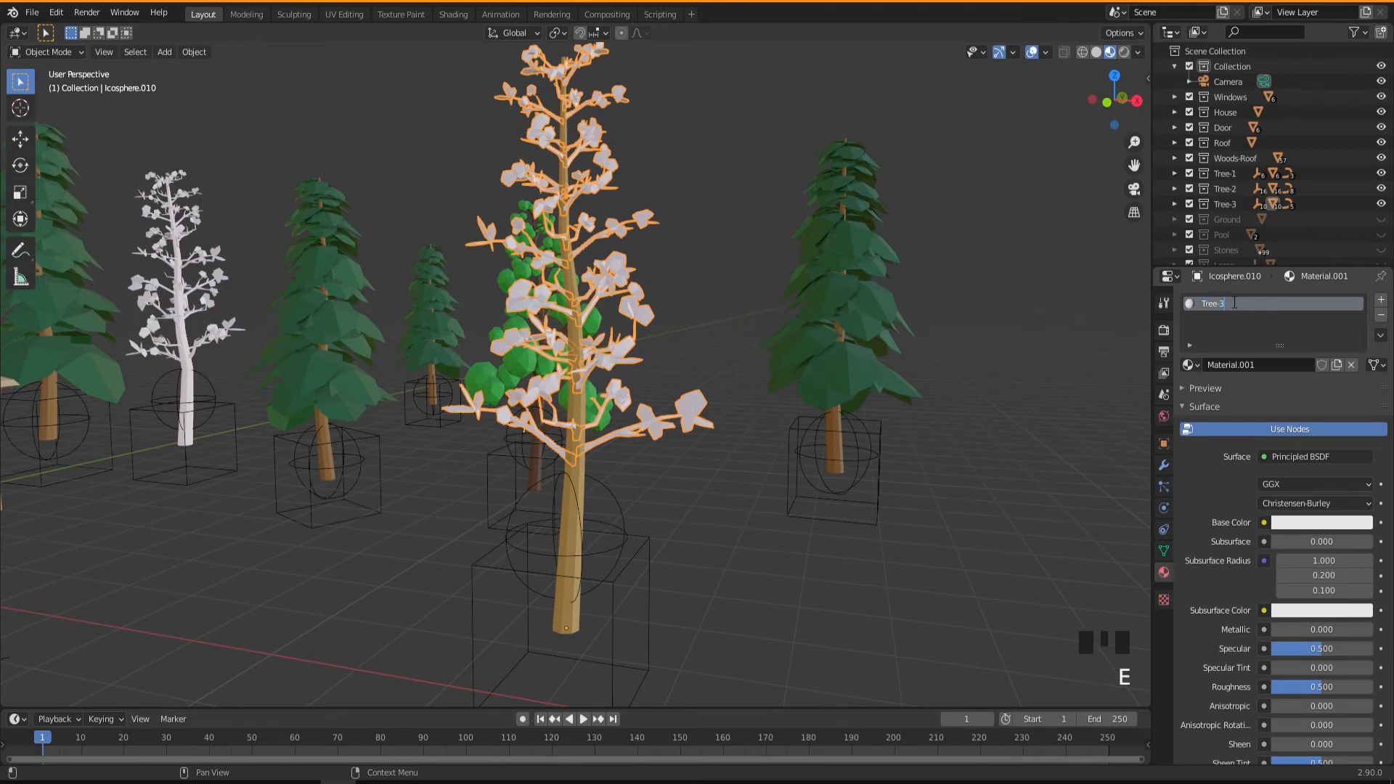
text( Gree)
key(Return)
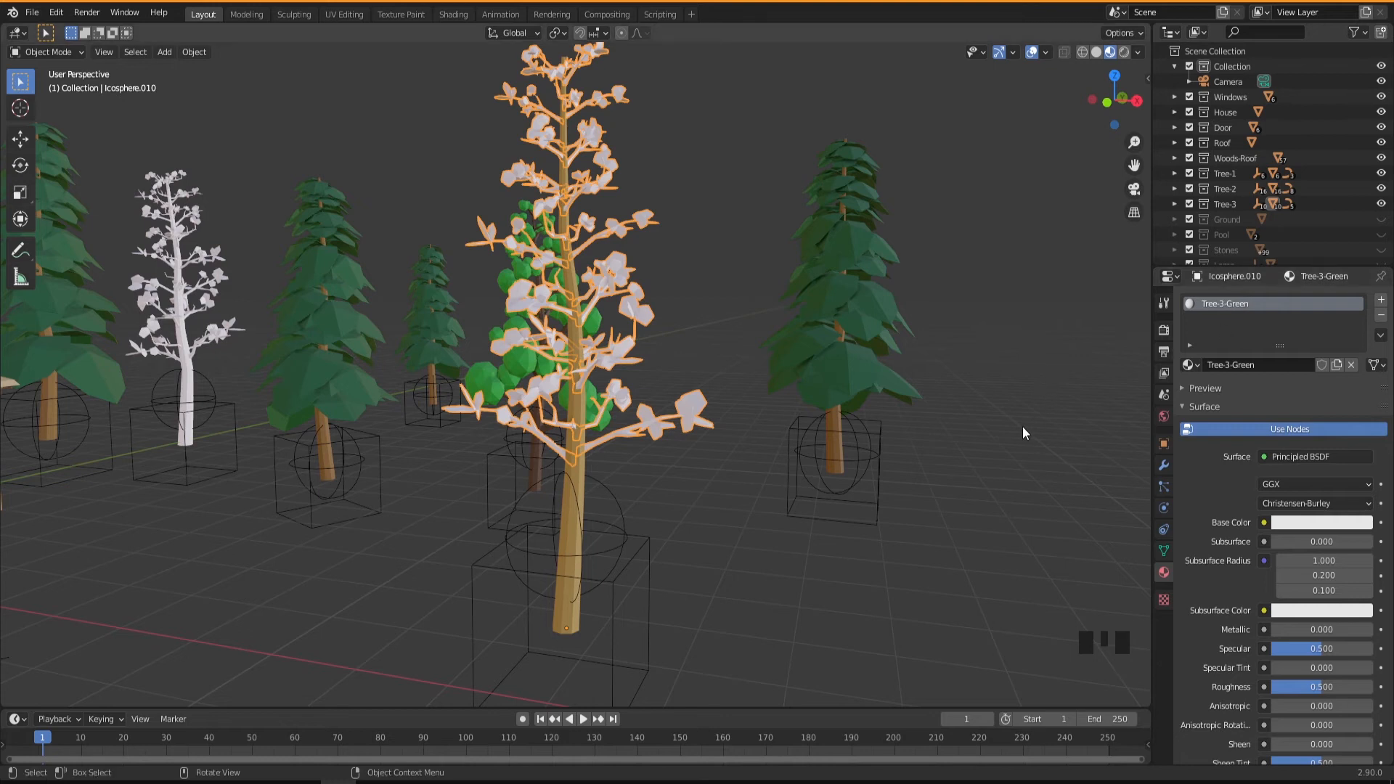
Step: Set the Tree-3-Green base color to a darkened green with hue 0.392 and saturation 0.958
click(1318, 520)
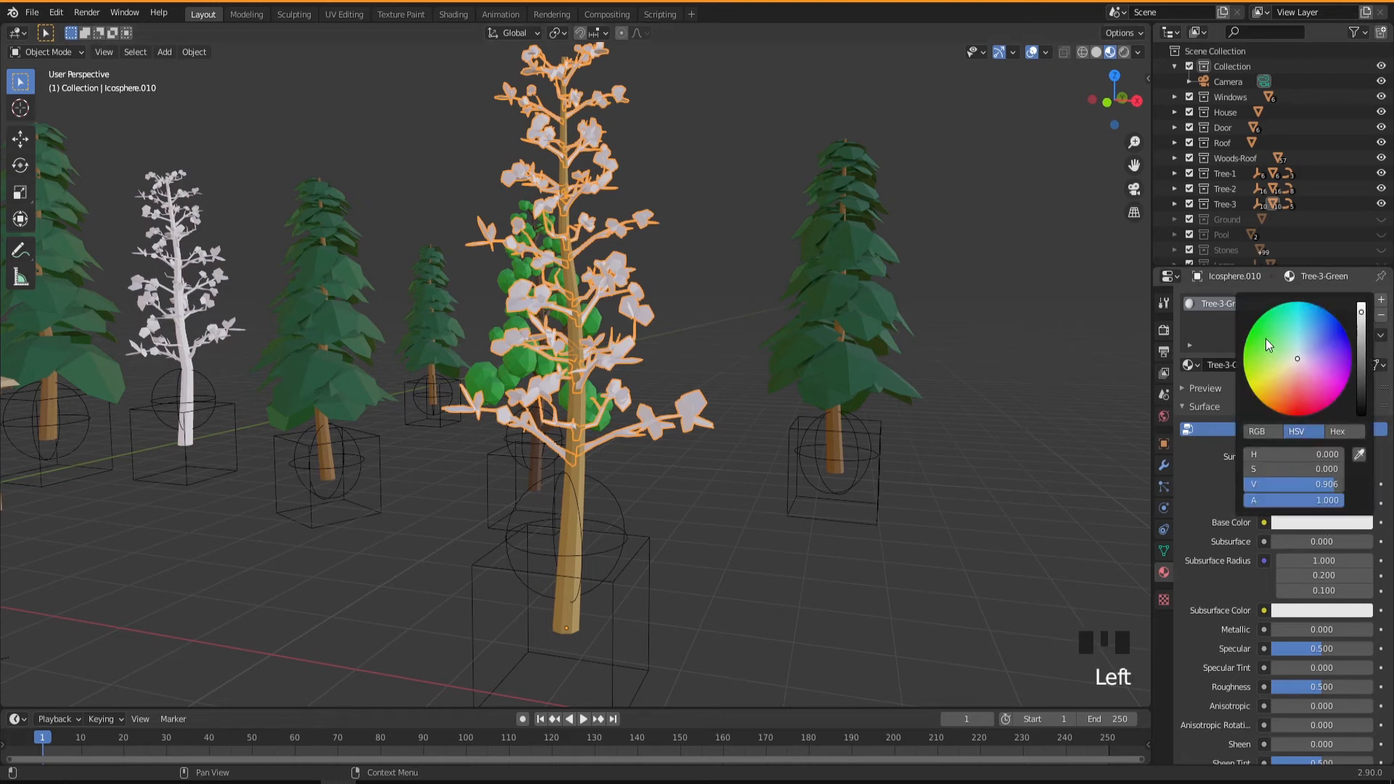
click(1265, 316)
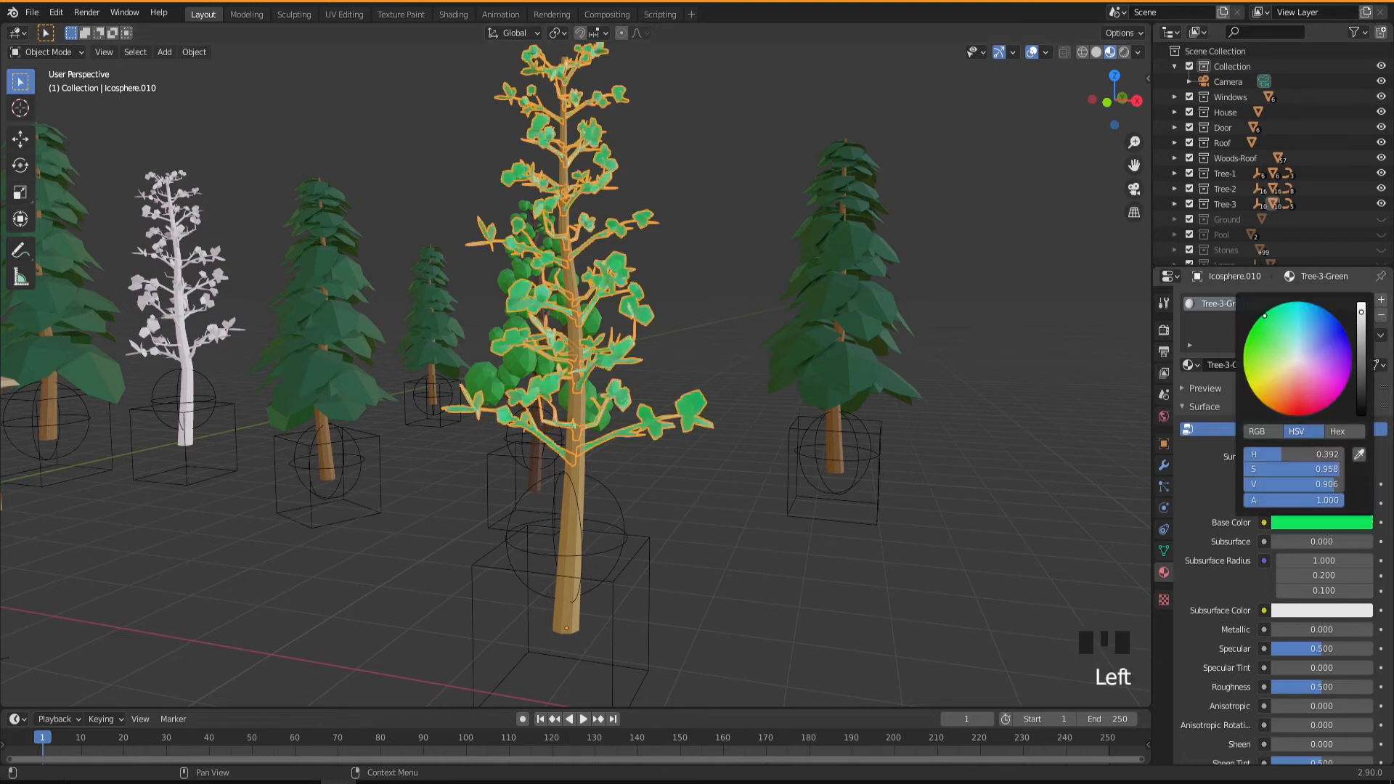
click(1360, 349)
click(673, 590)
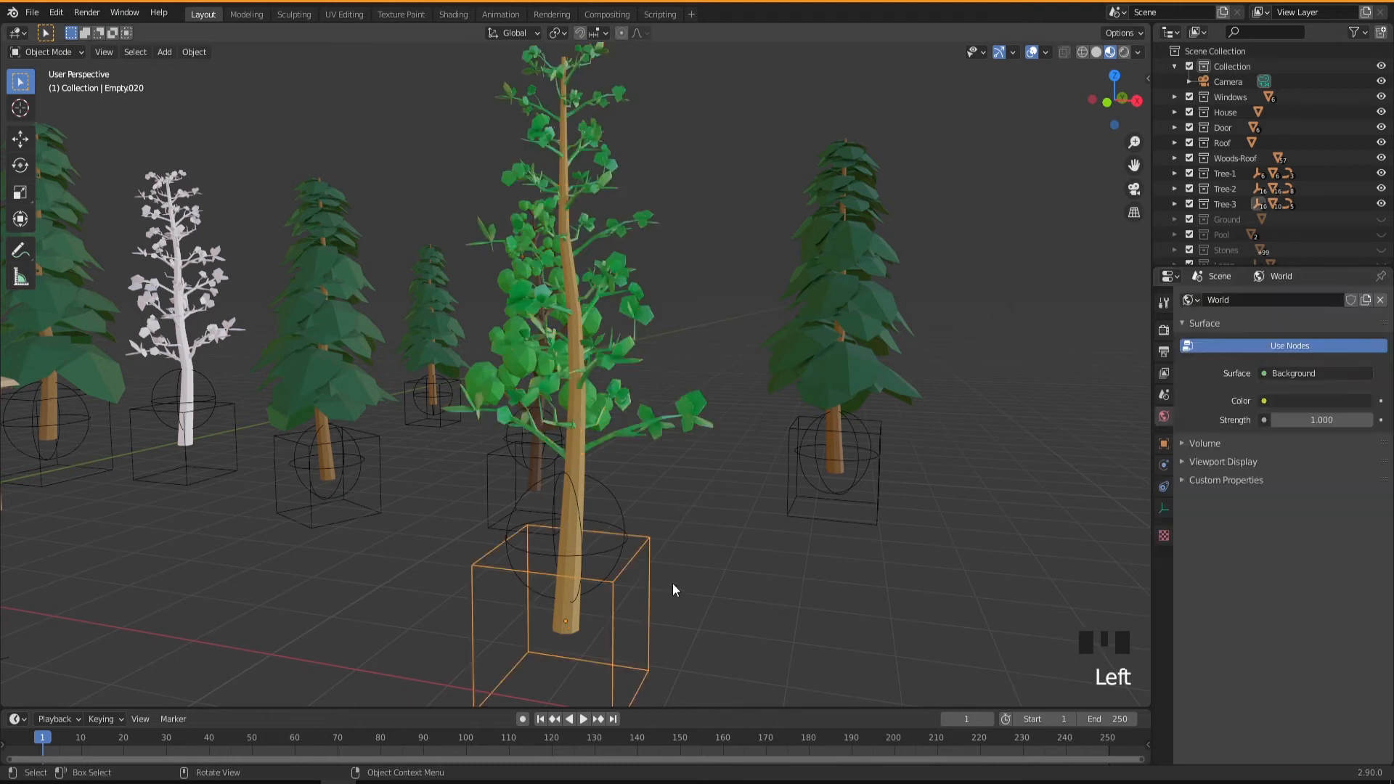
Step: Edit the foliage mesh and select a face at the trunk end of each of the two lowest branches
middle_drag(704, 537, 629, 480)
scroll(635, 503, up, 1)
click(592, 433)
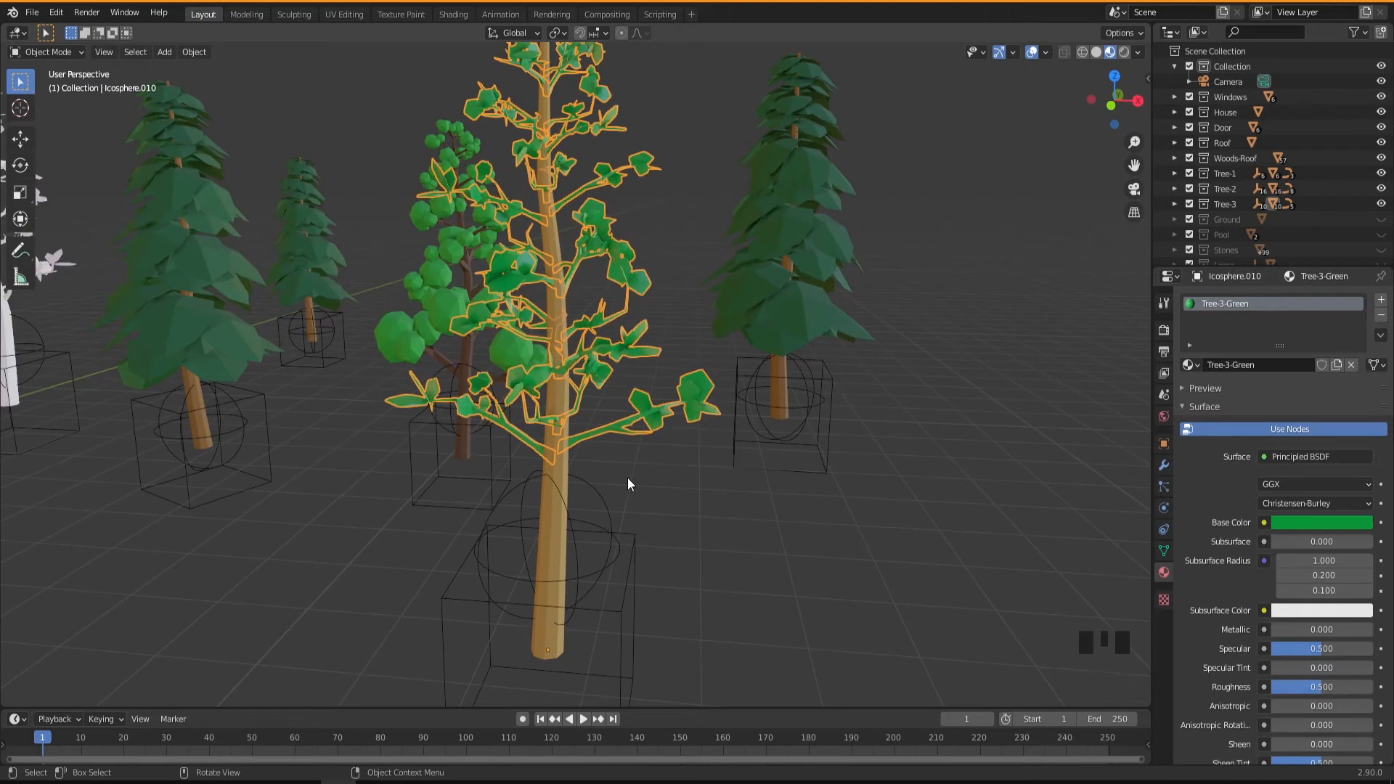
key(Tab)
middle_drag(625, 486, 654, 498)
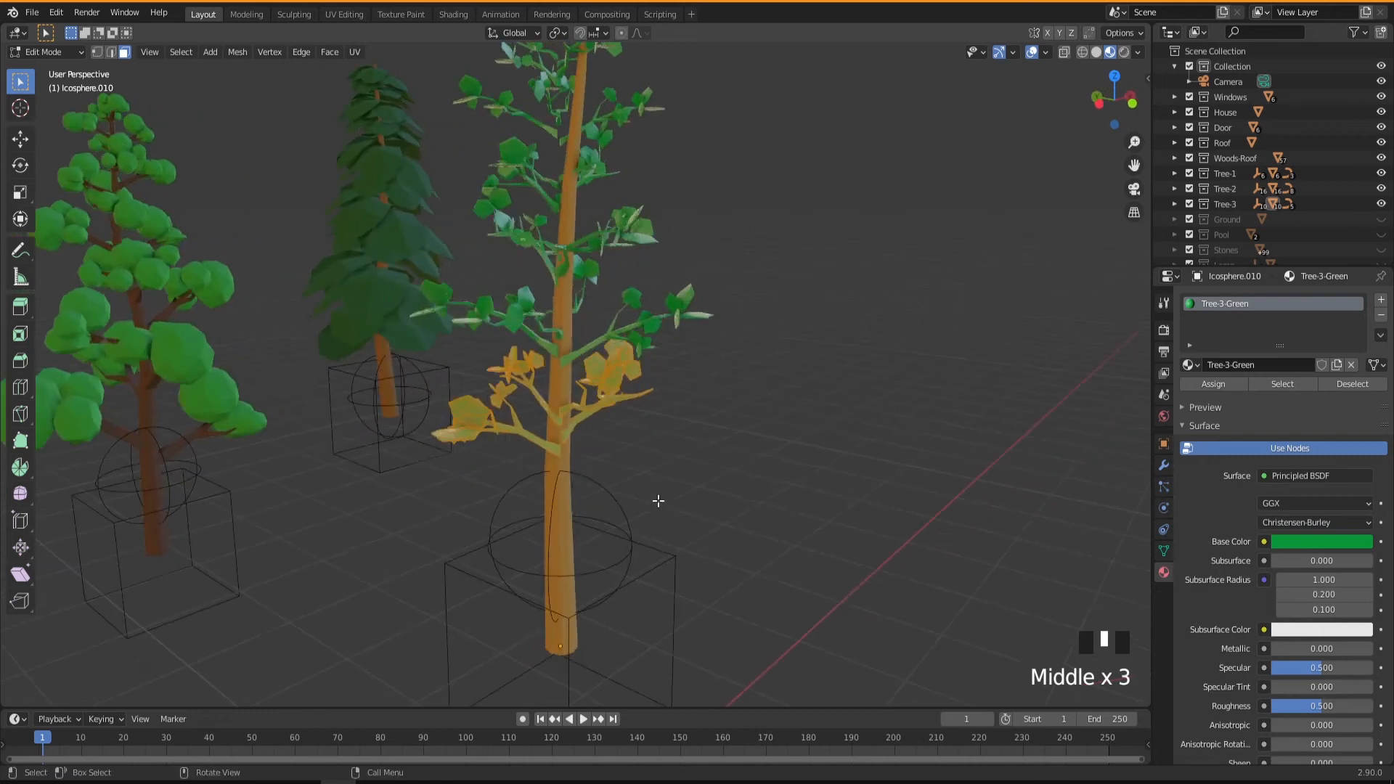
scroll(535, 458, up, 4)
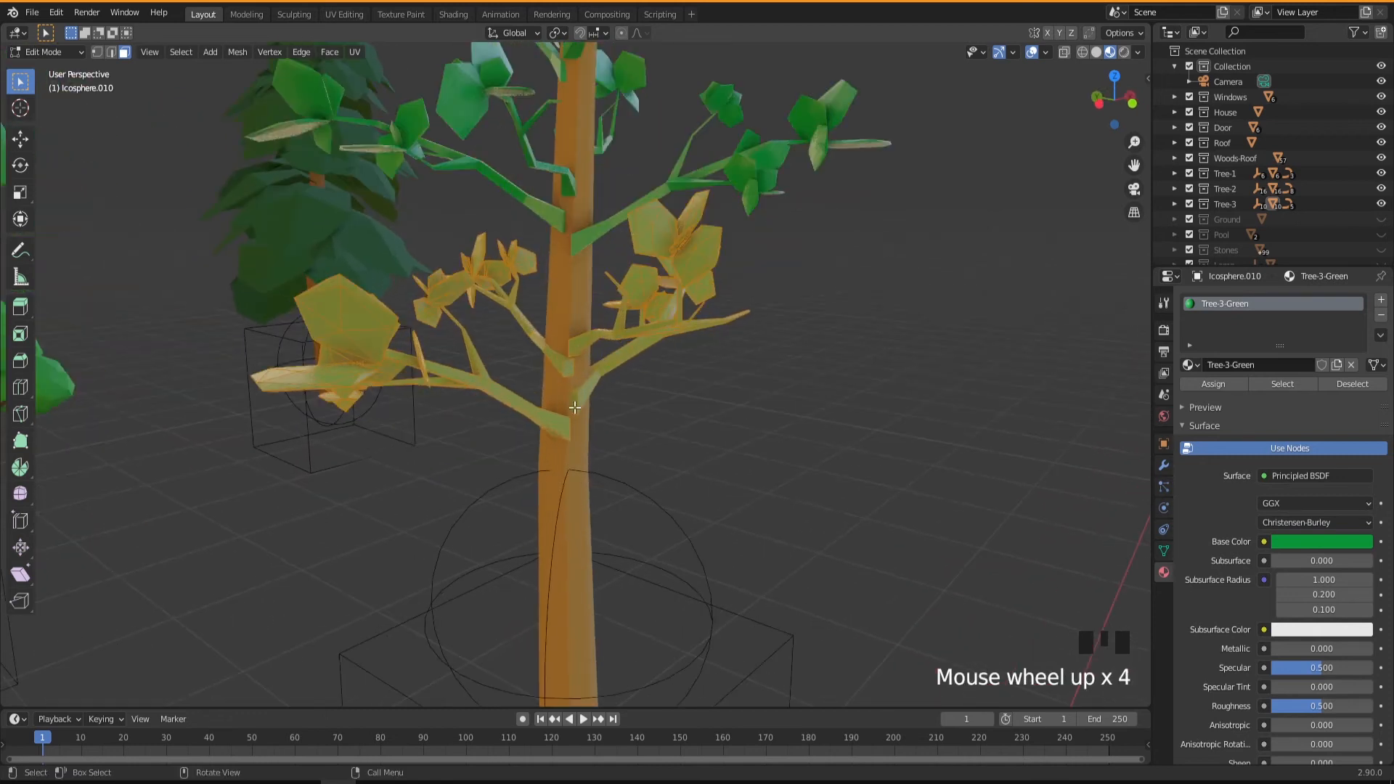
click(575, 407)
middle_drag(642, 507, 548, 489)
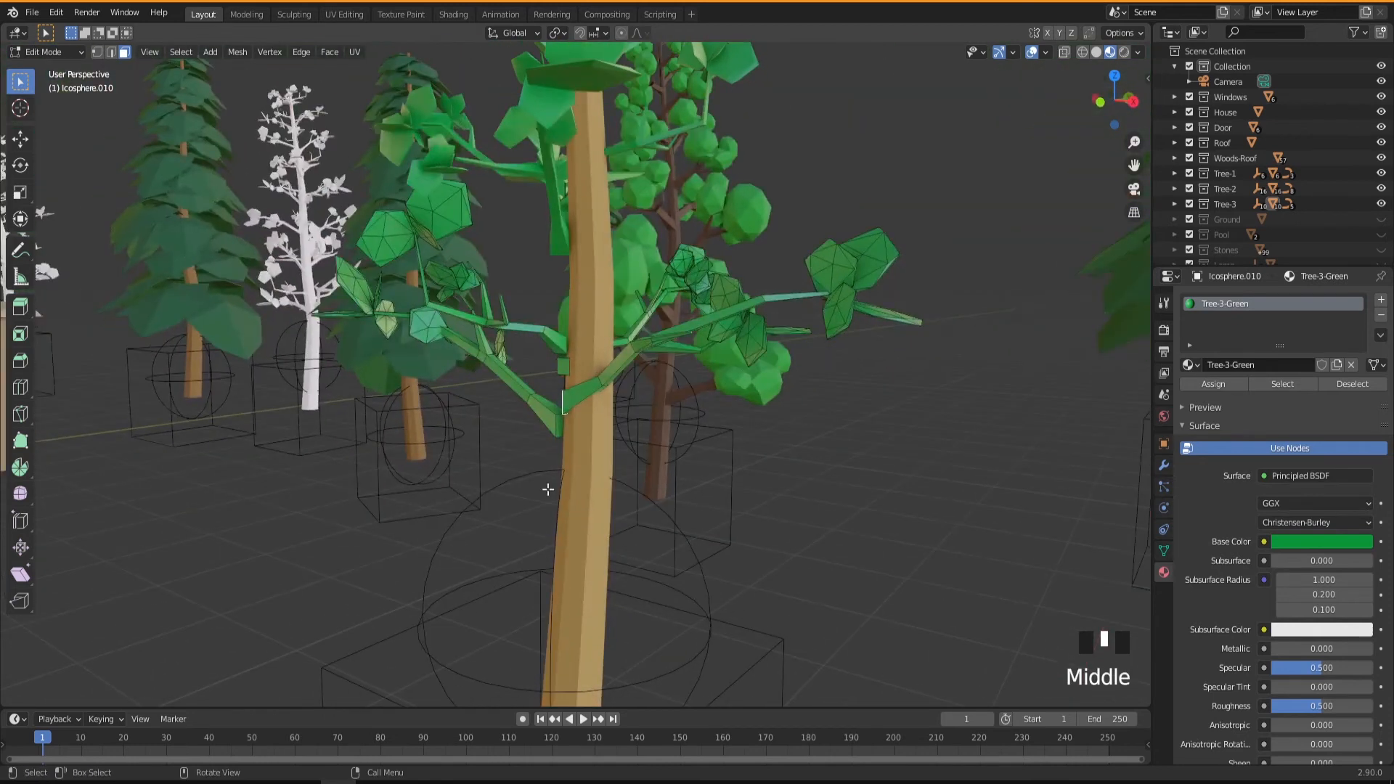
shift+click(557, 438)
middle_drag(558, 438, 734, 520)
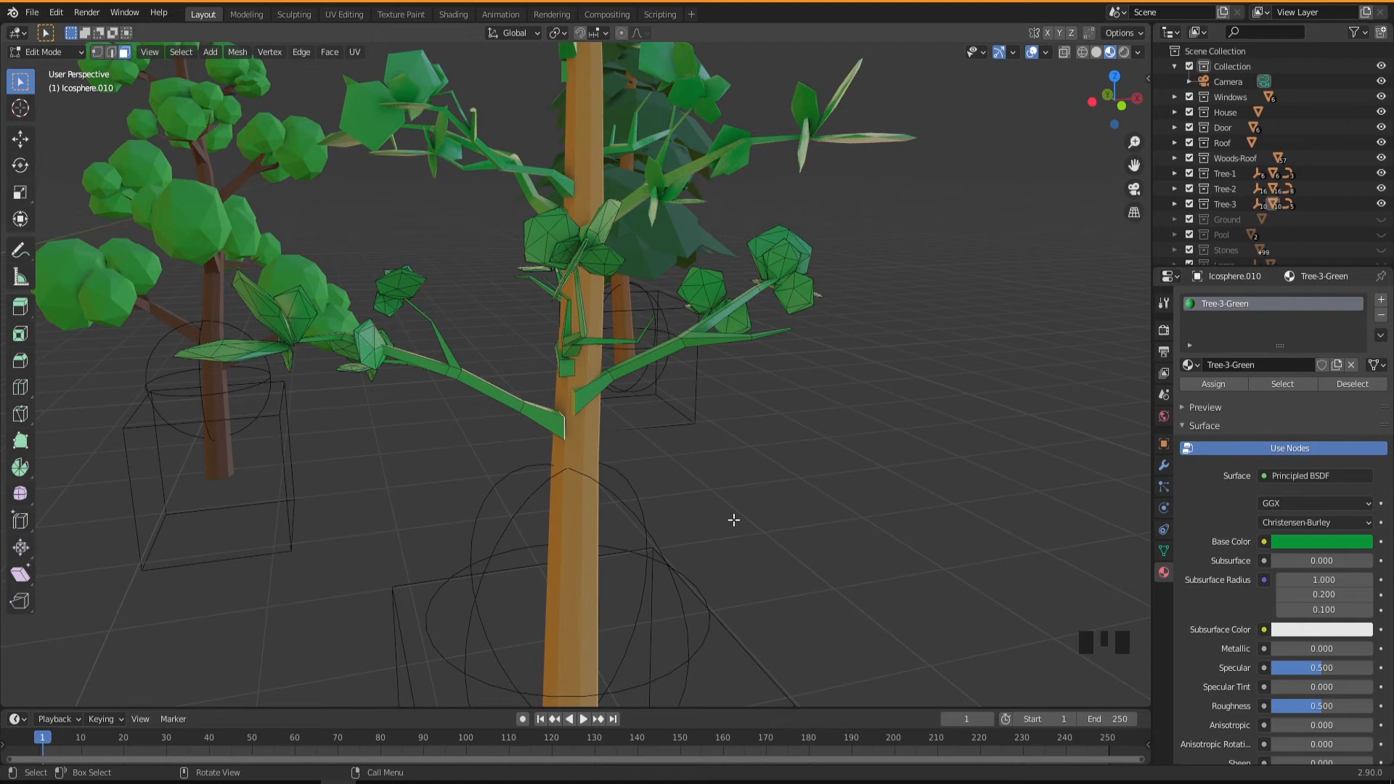
Step: Grow the face selection sixteen times so it covers both branches up to the leaves
key(ctrl+KP_Add)
key(ctrl+KP_Add)
key(ctrl+KP_Add)
key(ctrl+KP_Add)
key(ctrl+KP_Add)
key(ctrl+KP_Add)
key(ctrl+KP_Add)
key(ctrl+KP_Add)
key(ctrl+KP_Add)
key(ctrl+KP_Add)
key(ctrl+KP_Add)
key(ctrl+KP_Add)
key(ctrl+KP_Add)
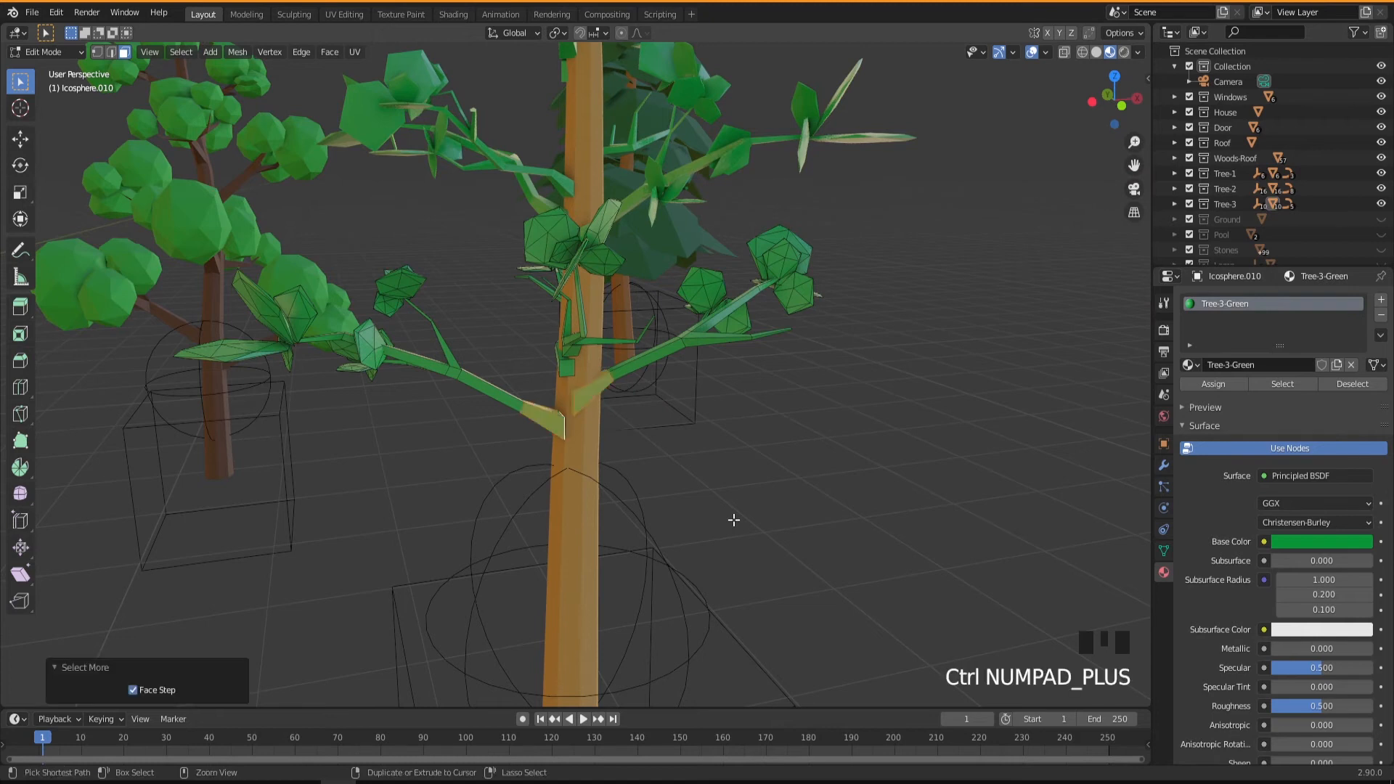
key(ctrl+KP_Add)
key(ctrl+KP_Add)
key(ctrl+KP_Add)
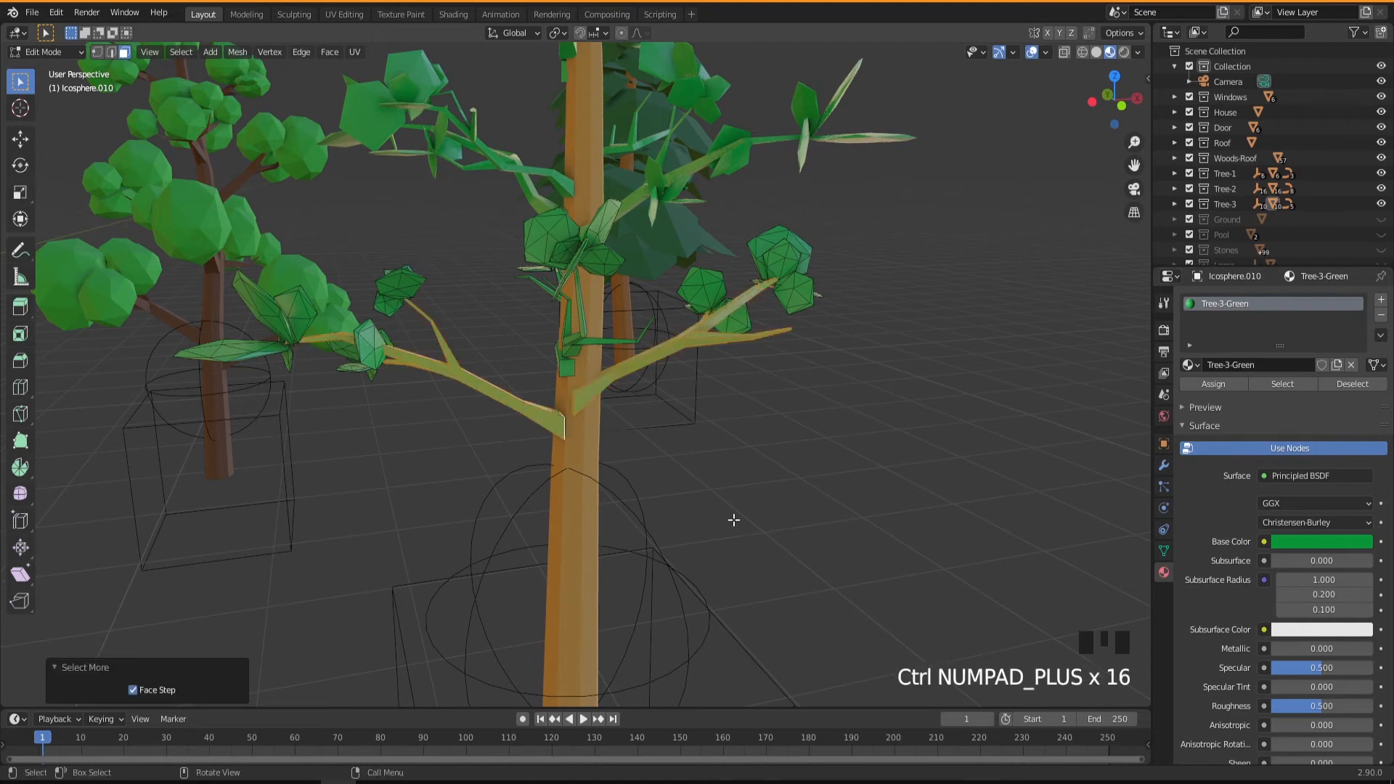
Step: Add a second material slot using Tree-3, assign it to the selected branch faces, and finish editing the mesh
click(1380, 300)
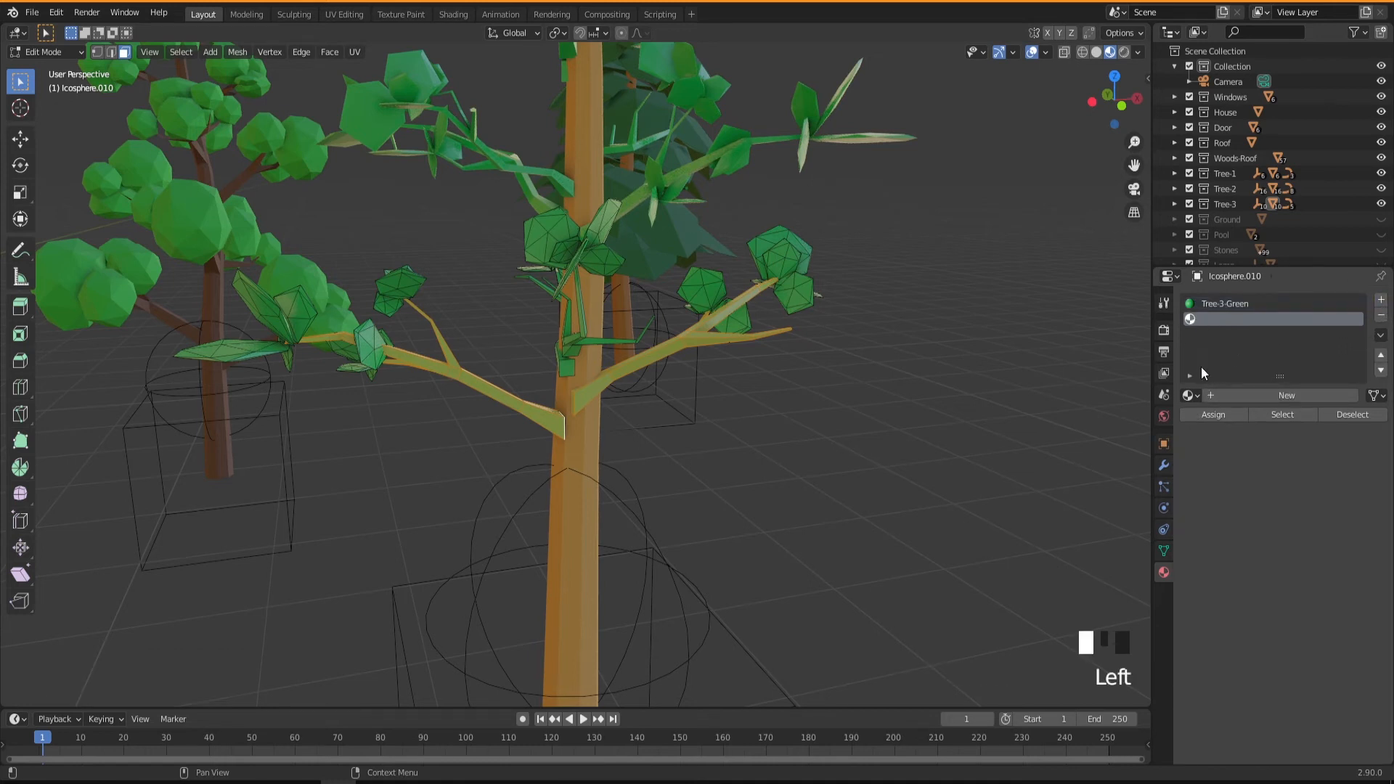
click(1195, 395)
scroll(1228, 549, down, 4)
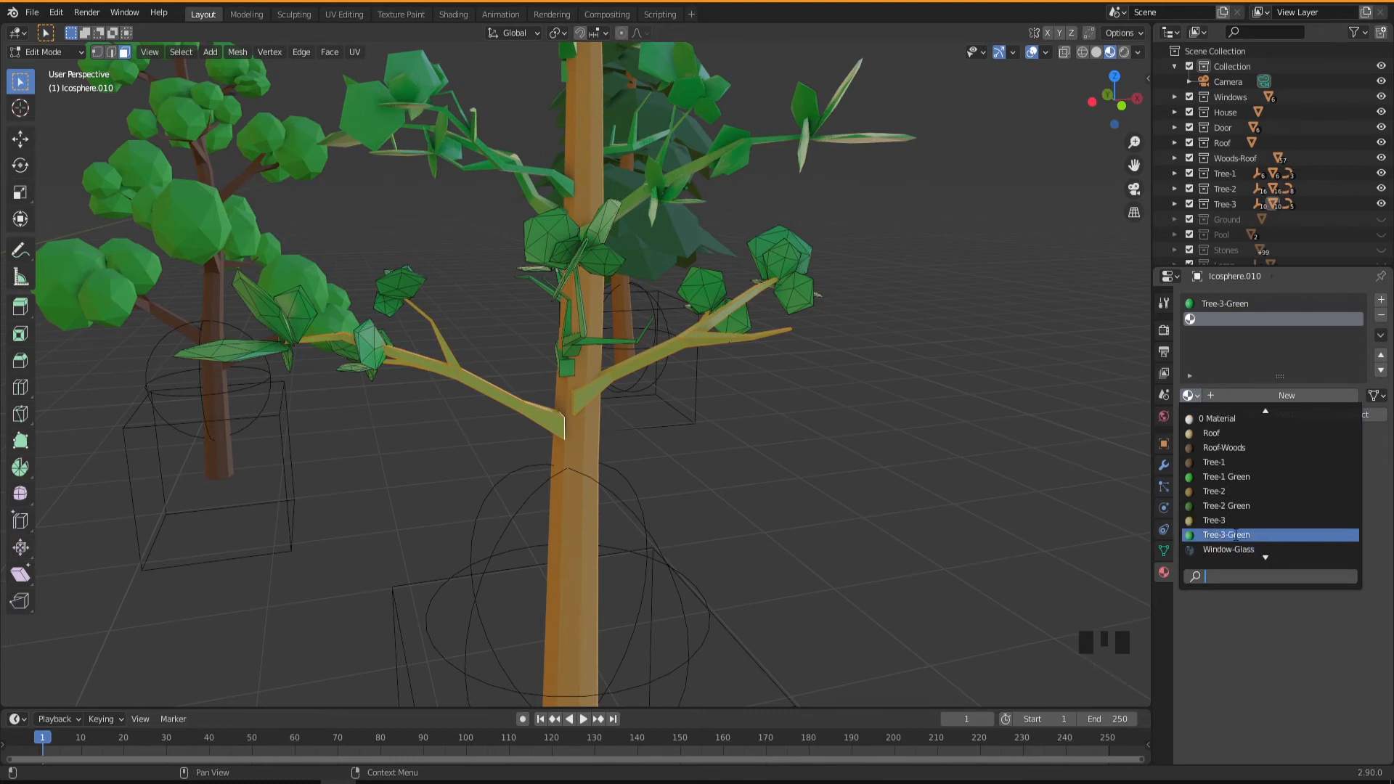
click(1215, 520)
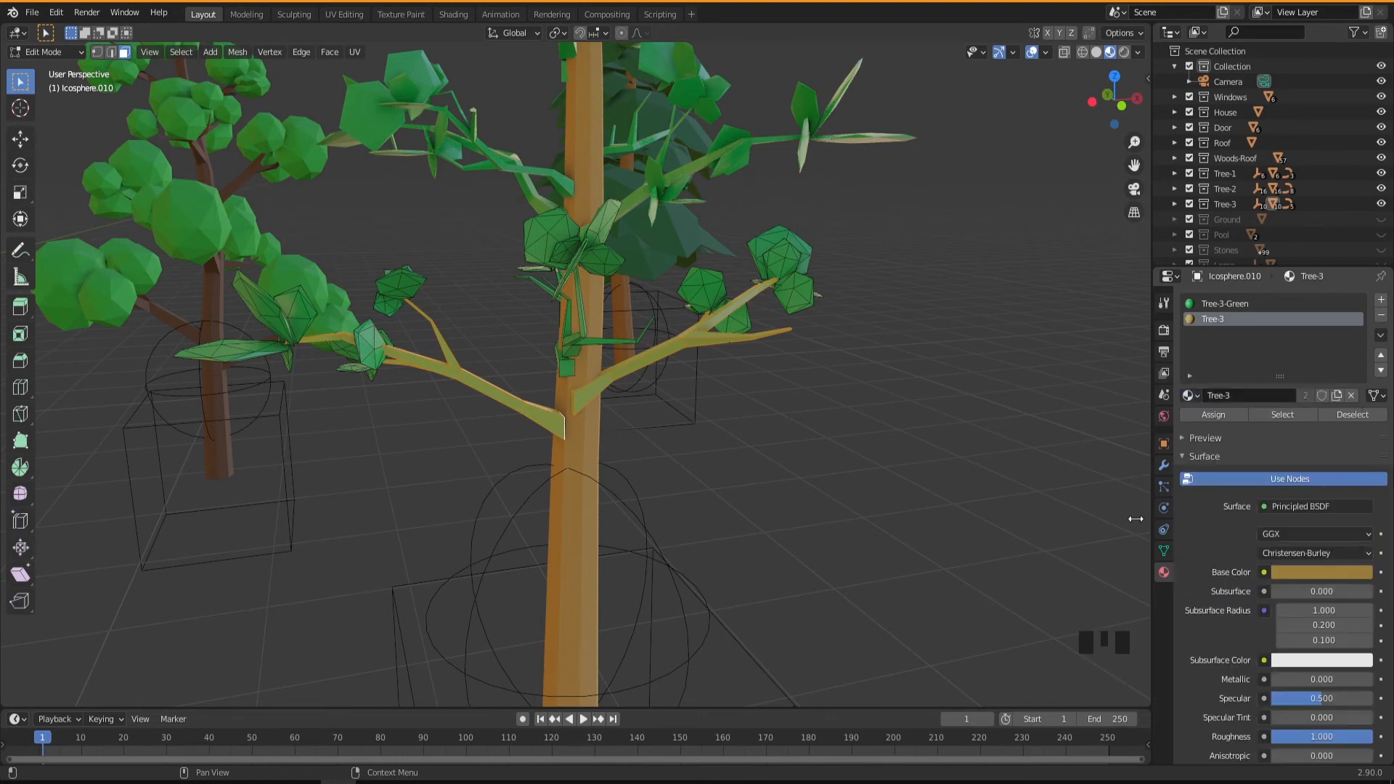
click(1227, 415)
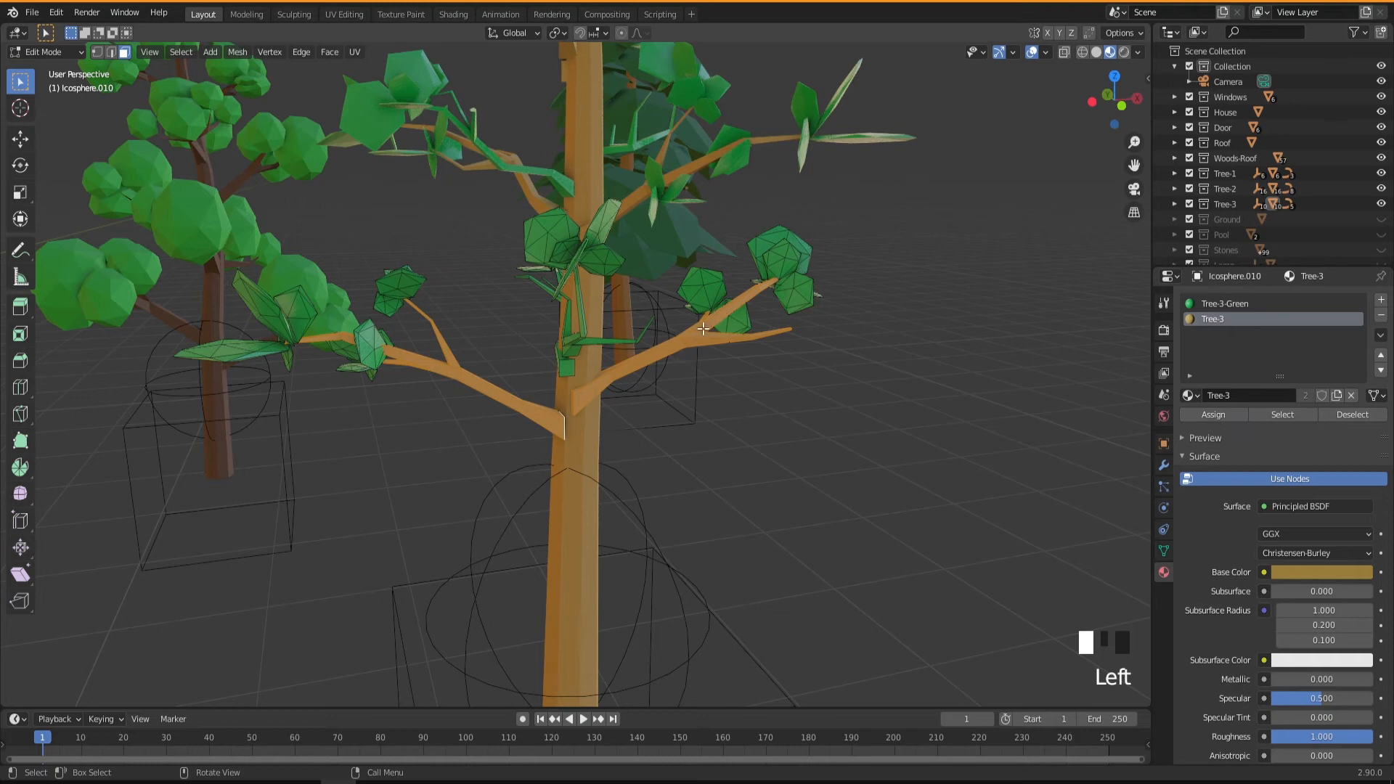
mouse_move(738, 475)
middle_down()
mouse_move(688, 473)
mouse_move(743, 479)
middle_up()
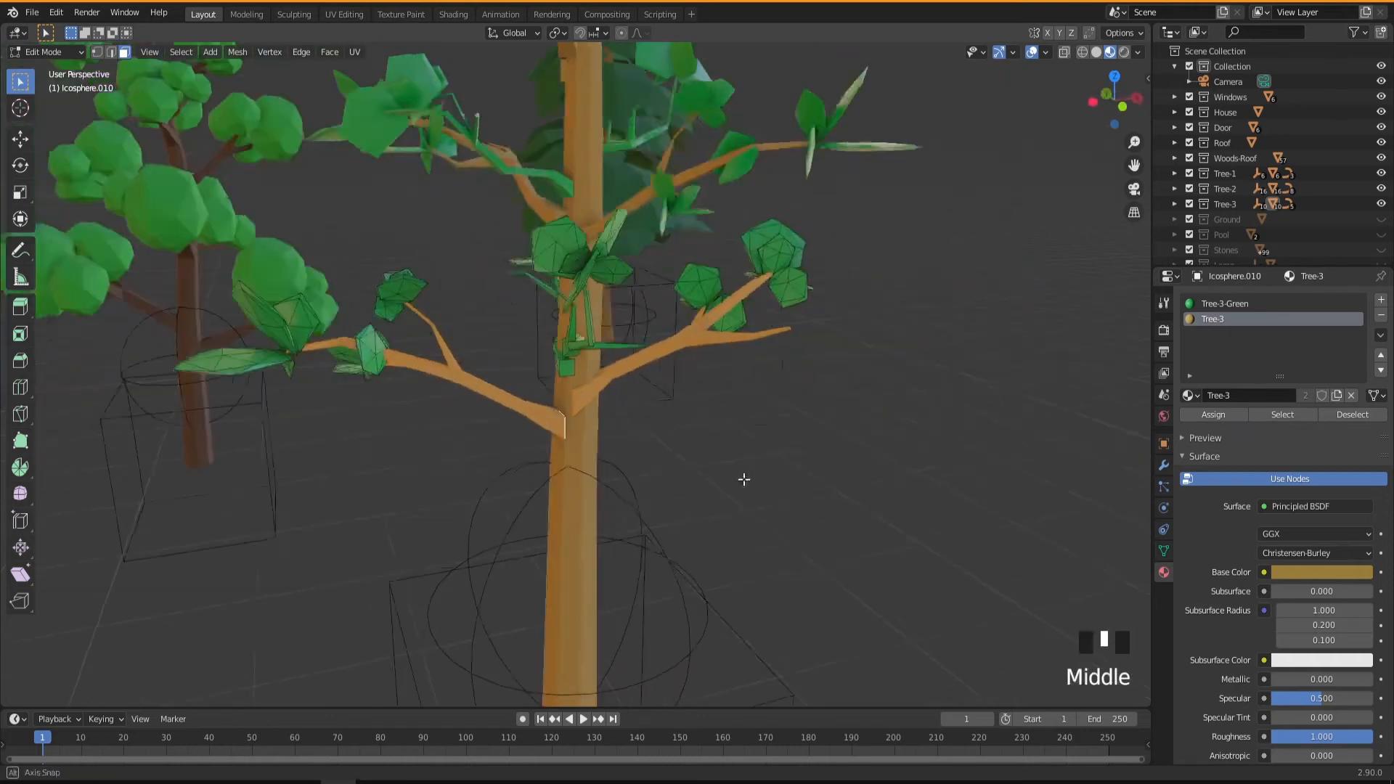
scroll(744, 534, down, 3)
scroll(744, 535, down, 2)
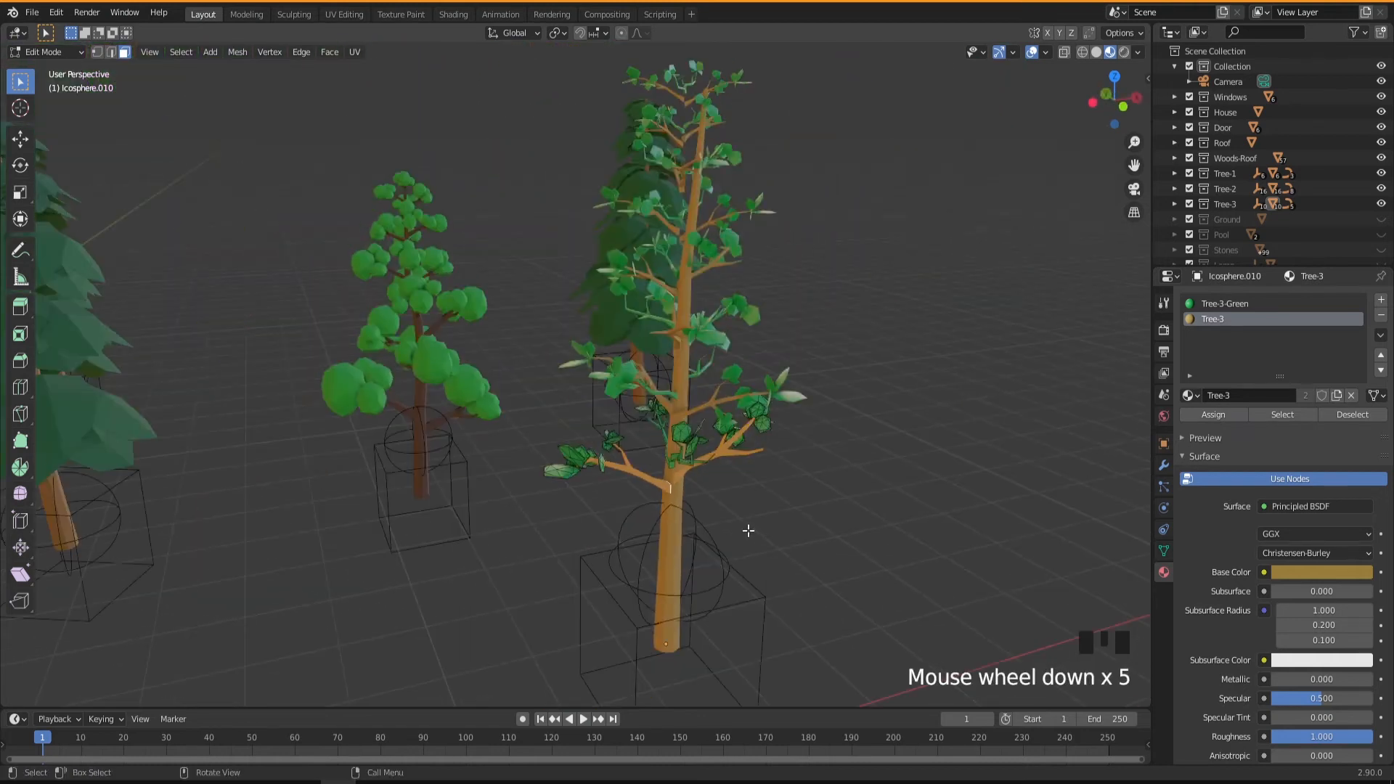
key(Tab)
click(816, 533)
Step: Change the Tree-3 base color on the trunk to a dark brown with hue 0.113, saturation 0.619 and value 0.193
middle_drag(816, 533, 673, 485)
scroll(707, 481, up, 1)
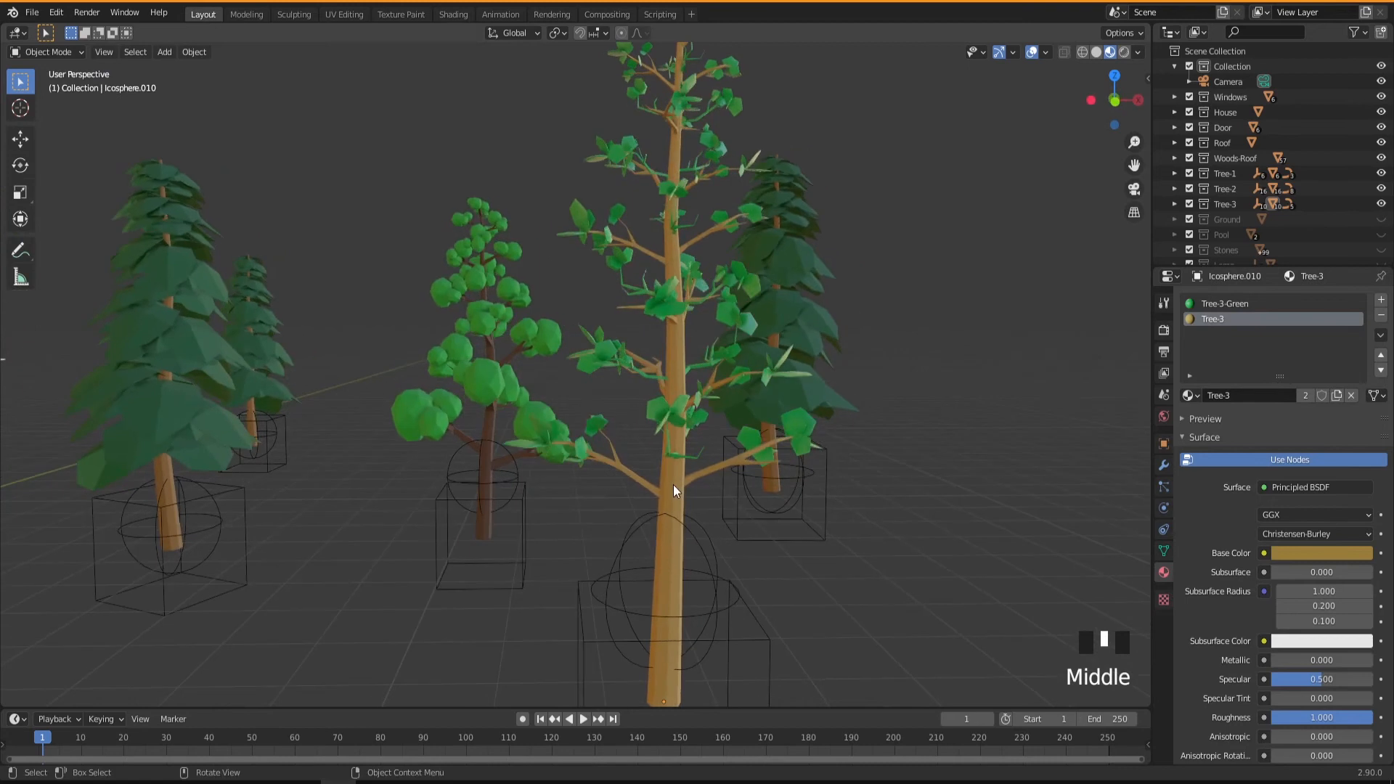
click(673, 491)
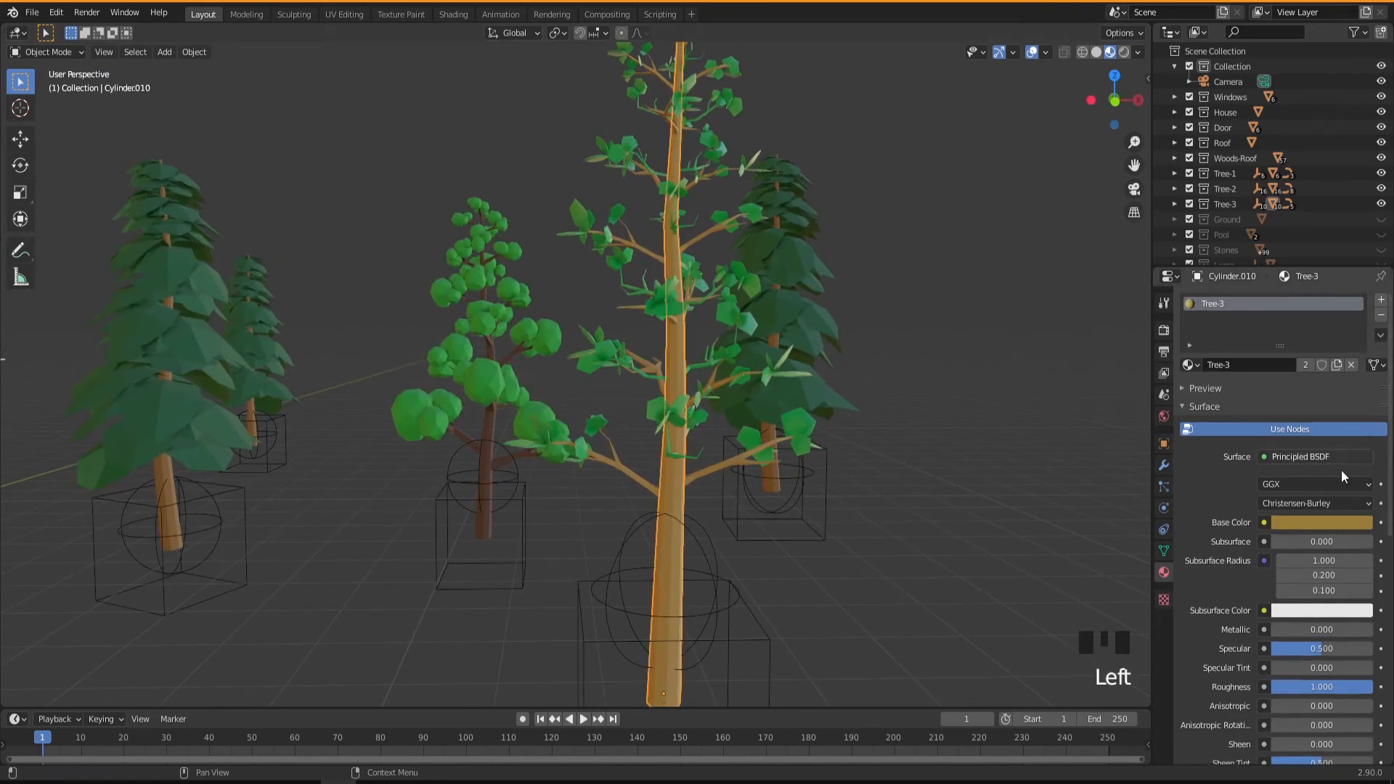
click(1314, 524)
drag(1275, 386, 1276, 389)
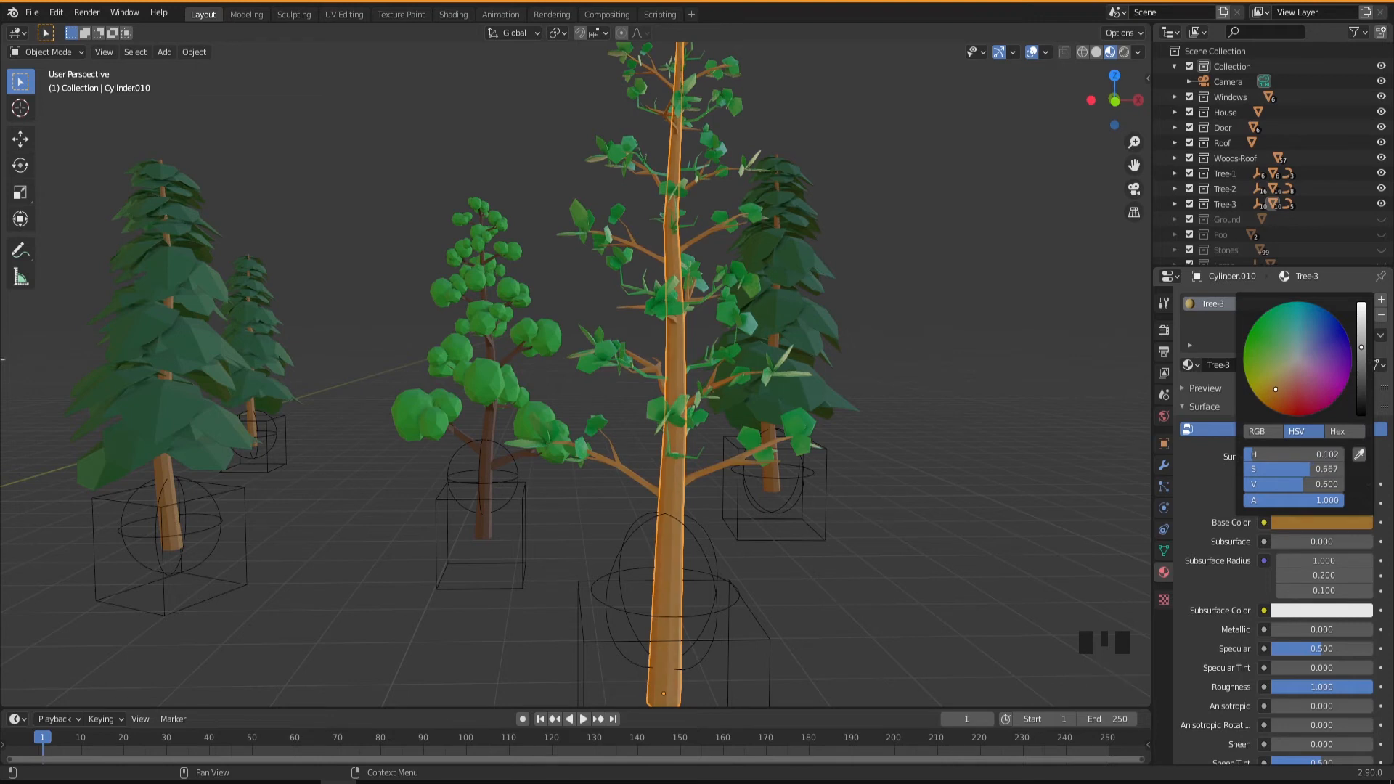
drag(1356, 355, 1360, 396)
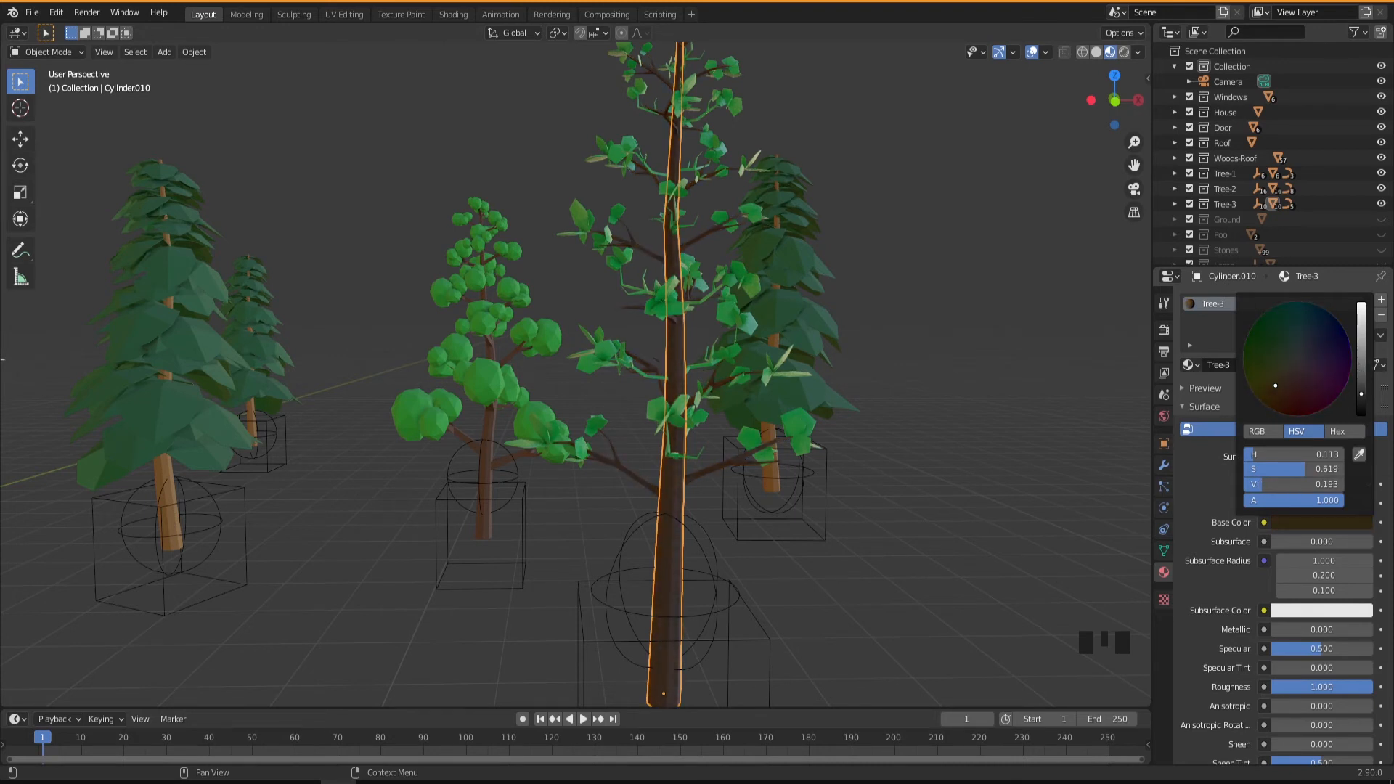
click(817, 607)
Step: Examine the recolored tree and the remaining white trees around the house
middle_drag(817, 607, 807, 555)
scroll(770, 599, down, 3)
middle_drag(769, 599, 1065, 435)
middle_drag(655, 498, 783, 489)
shift+middle_drag(690, 485, 787, 520)
shift+middle_drag(566, 486, 639, 446)
middle_drag(820, 550, 722, 564)
middle_drag(756, 486, 730, 457)
middle_drag(505, 516, 1007, 434)
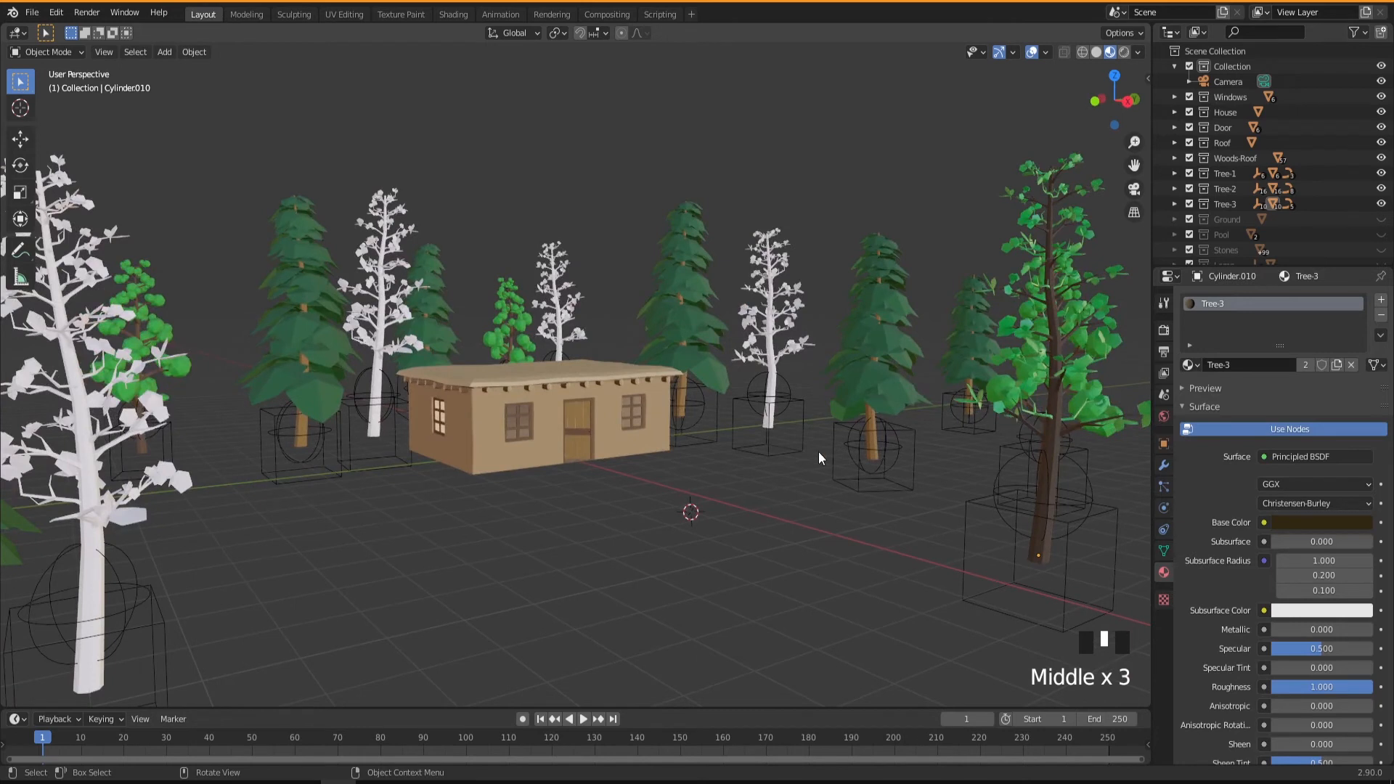
Step: Apply the Tree-3-Green foliage and Tree-3 trunk materials to the remaining white trees around the house
middle_drag(818, 452, 845, 469)
shift+middle_drag(672, 346, 725, 451)
scroll(681, 415, up, 2)
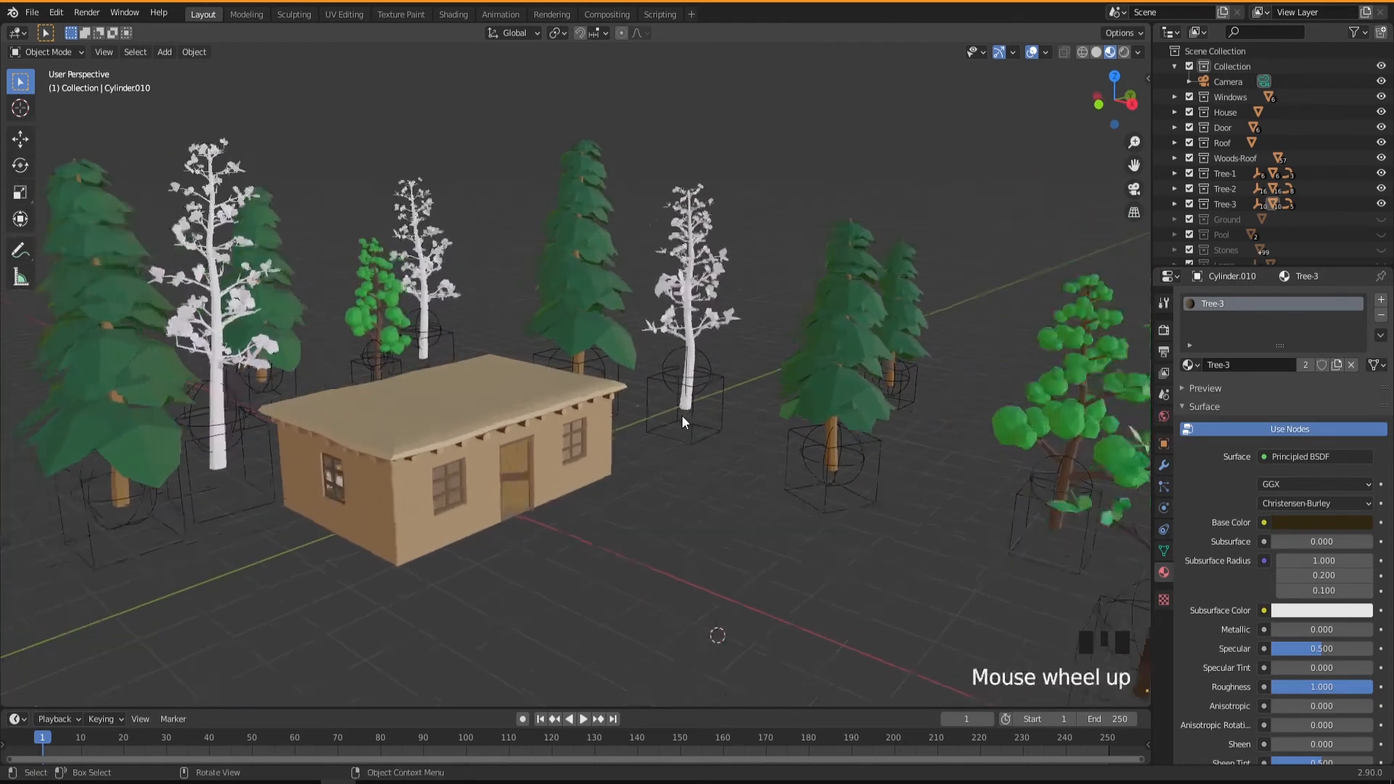
scroll(686, 385, up, 2)
click(694, 347)
key(ctrl+KP_Add)
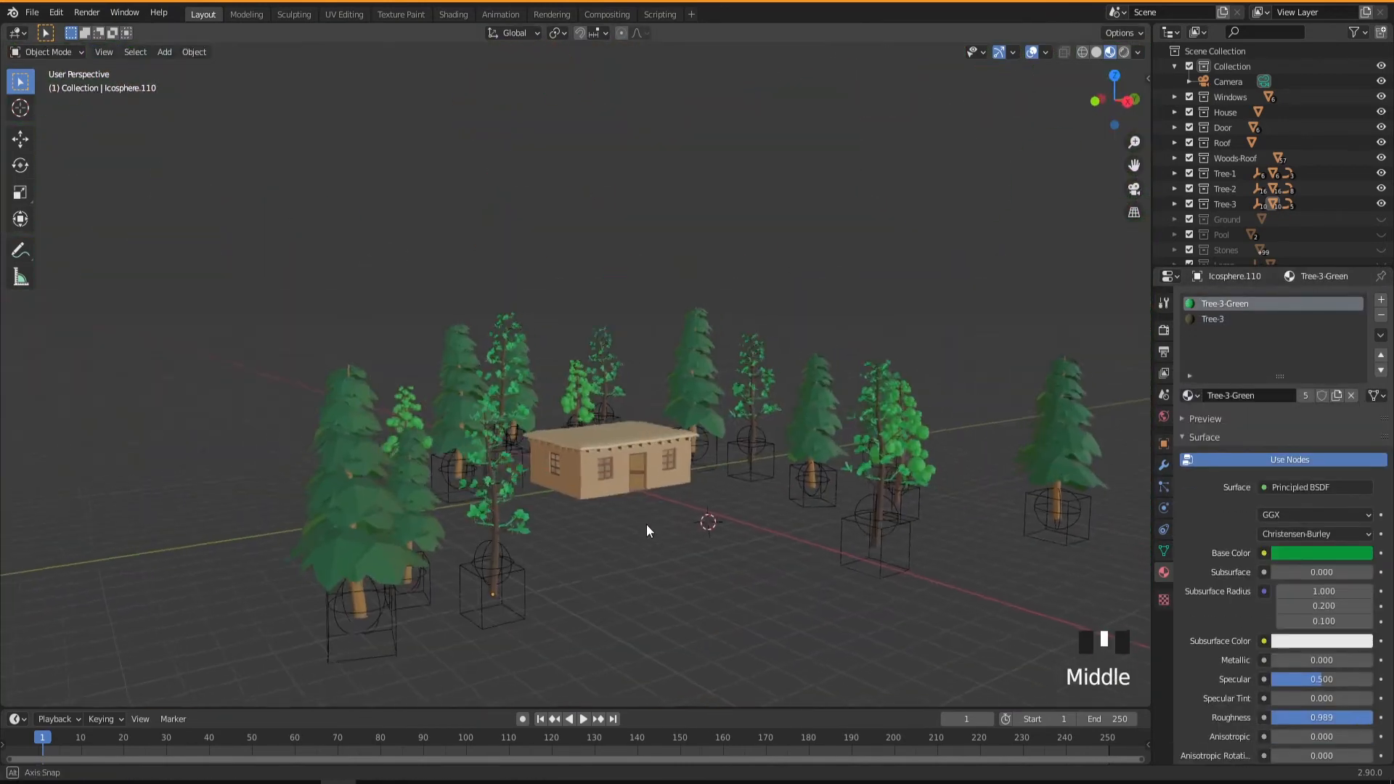
Step: Change the Tree-2 trunk material's base color to a darker brown with hue 0.113, saturation 0.654 and value 0.287
middle_drag(646, 524, 624, 501)
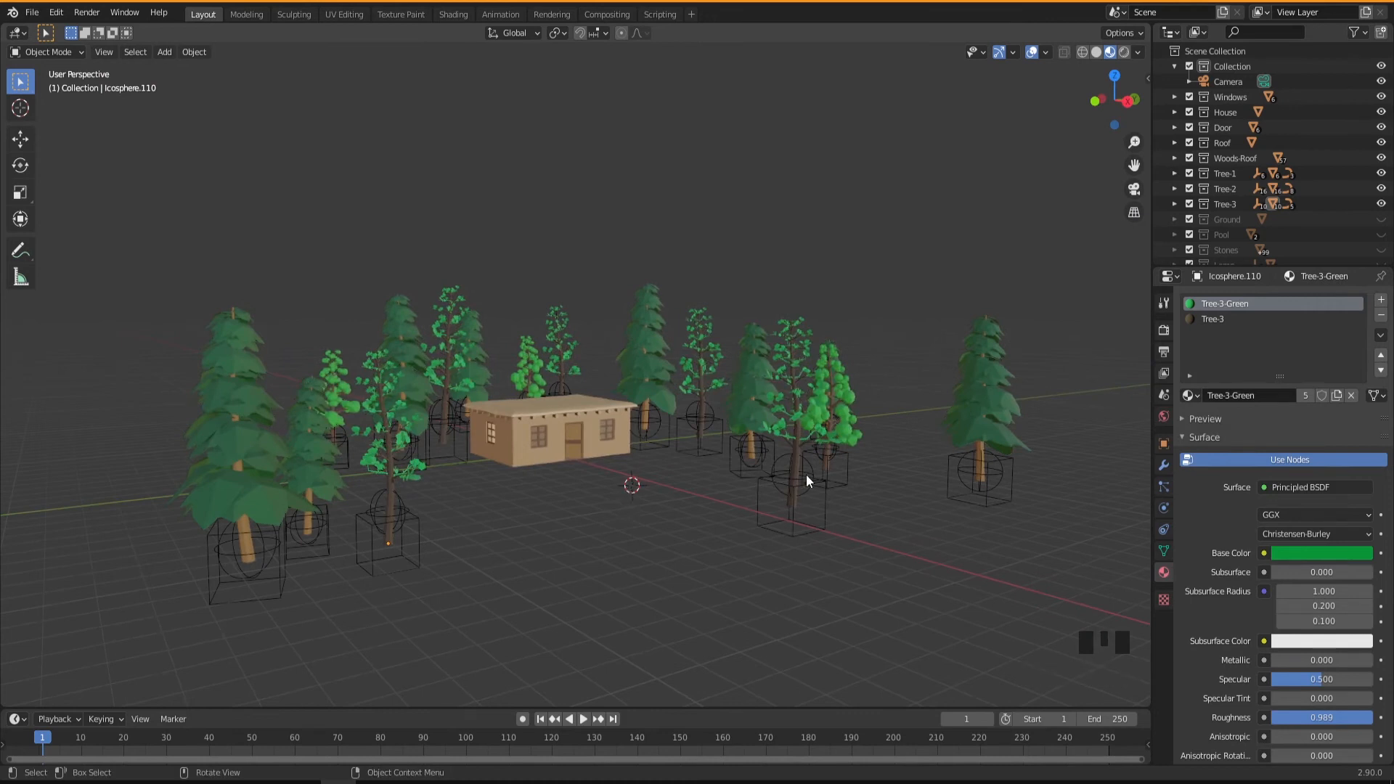
middle_drag(509, 534, 323, 568)
scroll(513, 523, up, 3)
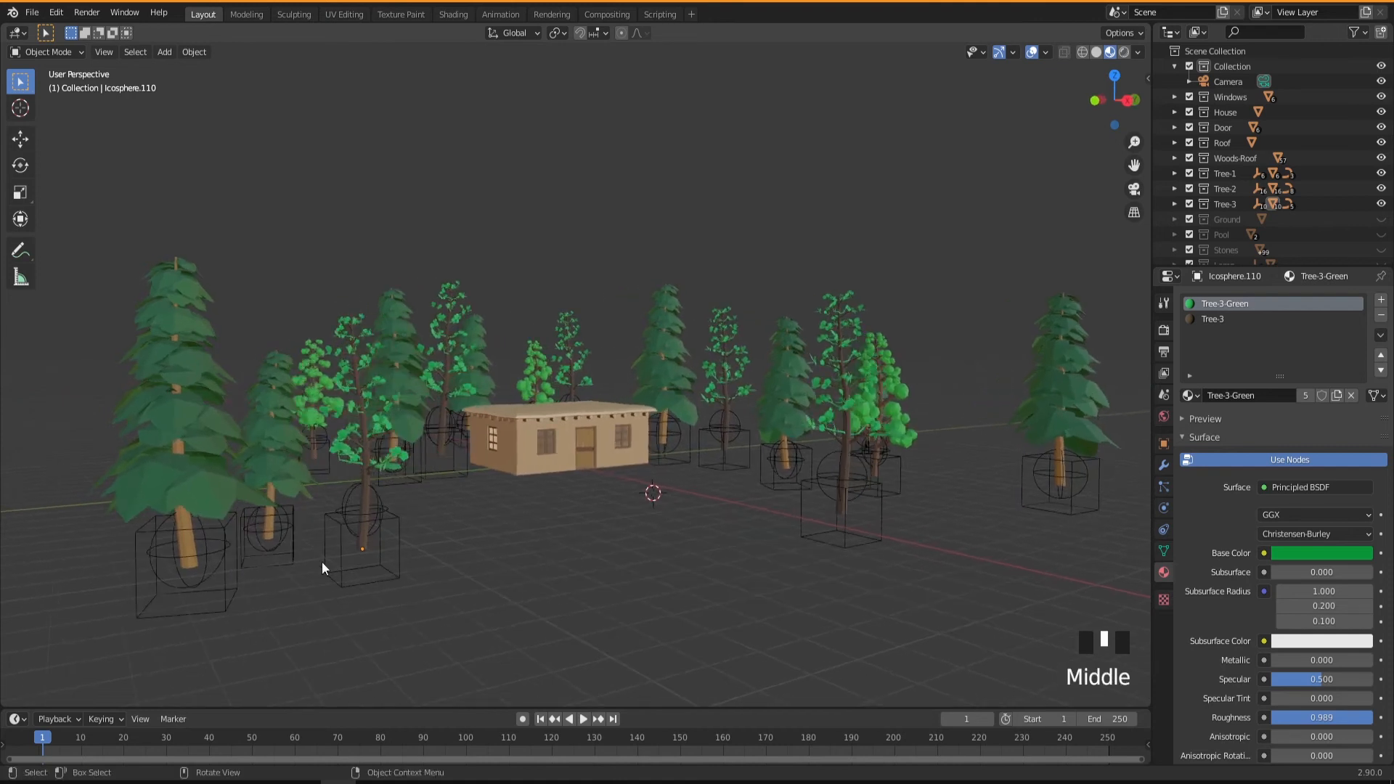
click(184, 521)
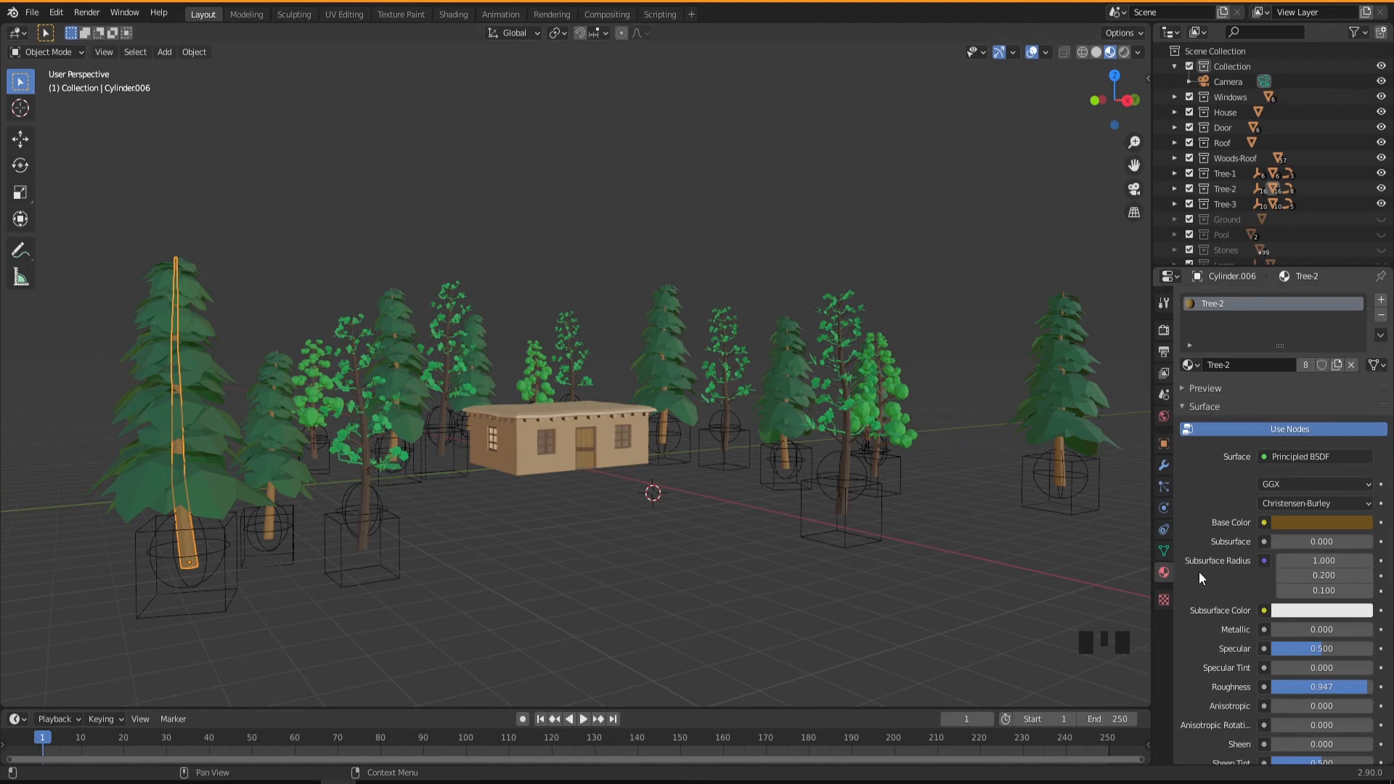
click(1309, 522)
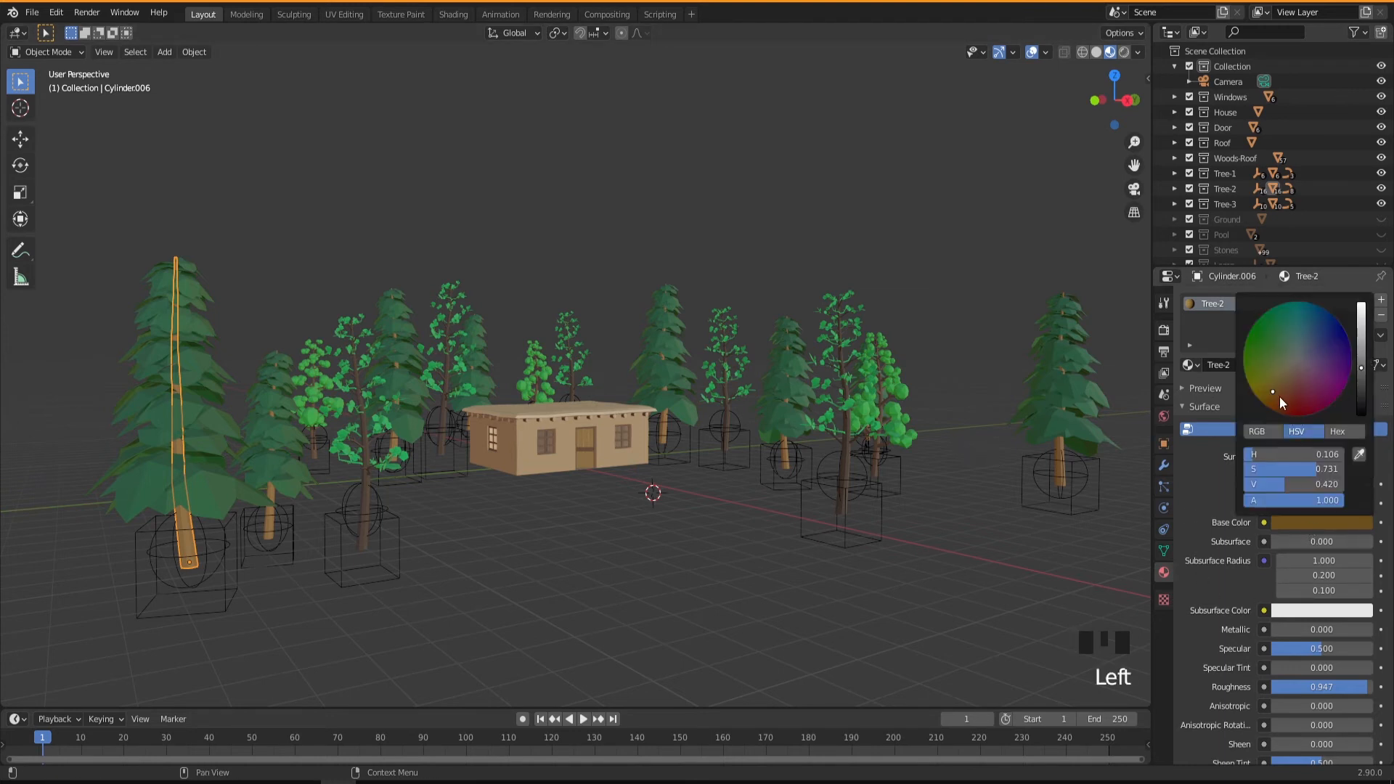
drag(1274, 391, 1273, 387)
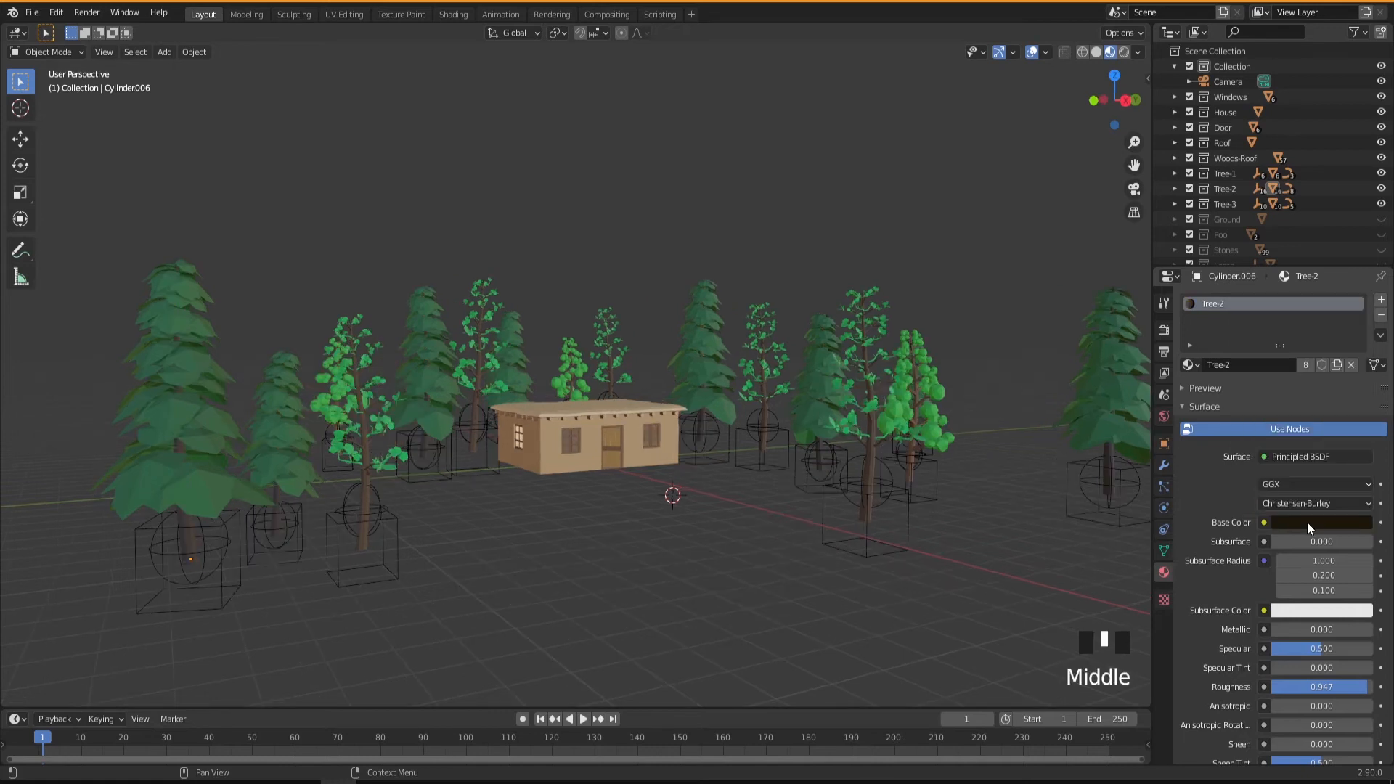
click(1308, 522)
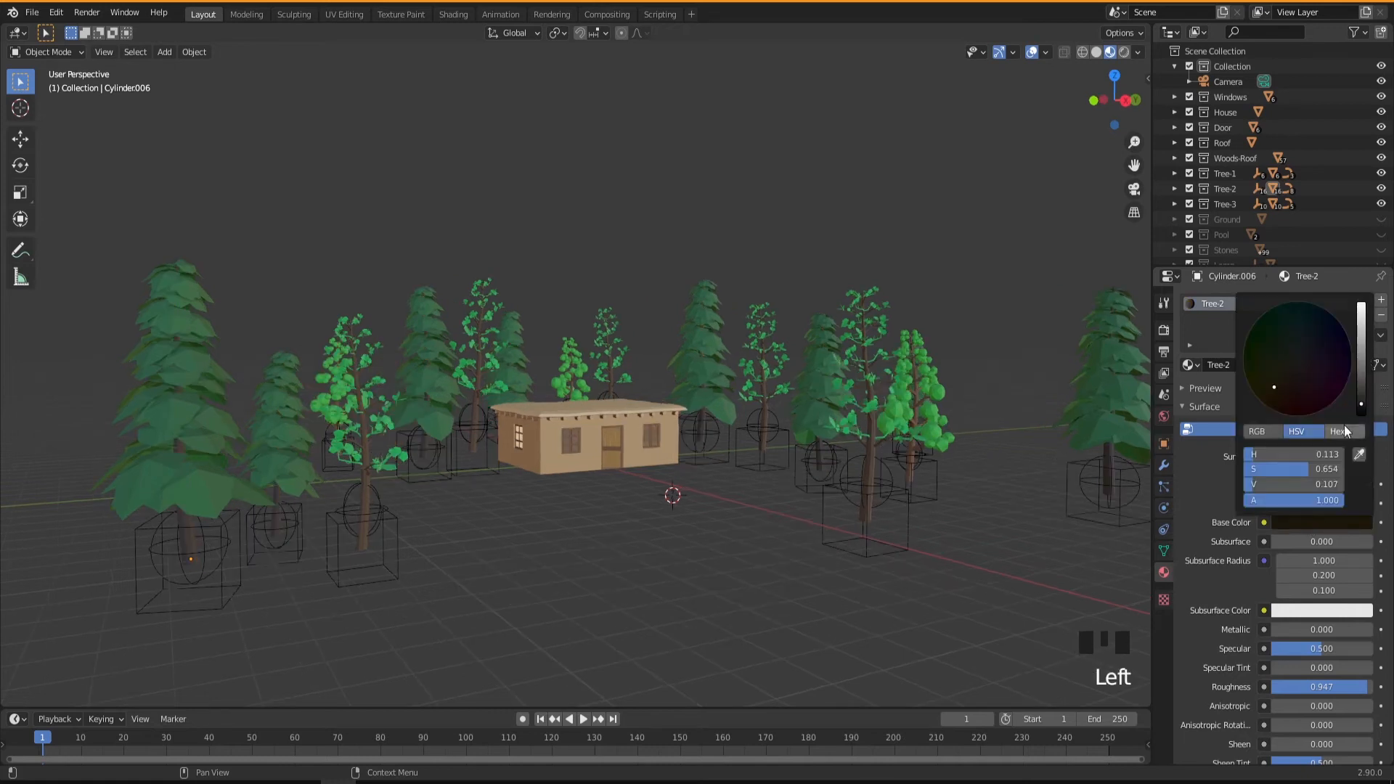
drag(1362, 397, 1361, 383)
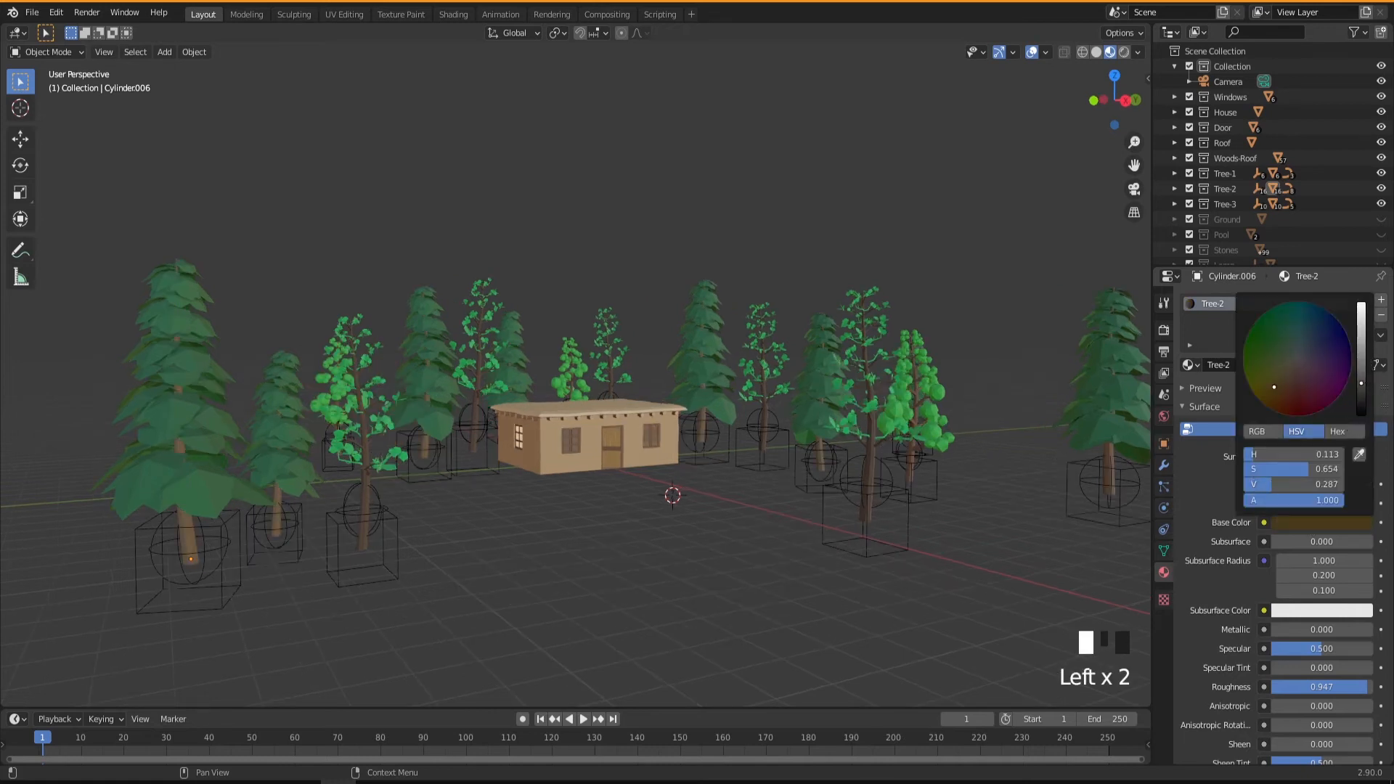
click(737, 584)
Step: Make the hidden Pool and Stones collections visible in the scene
middle_drag(662, 590, 637, 563)
scroll(661, 581, down, 2)
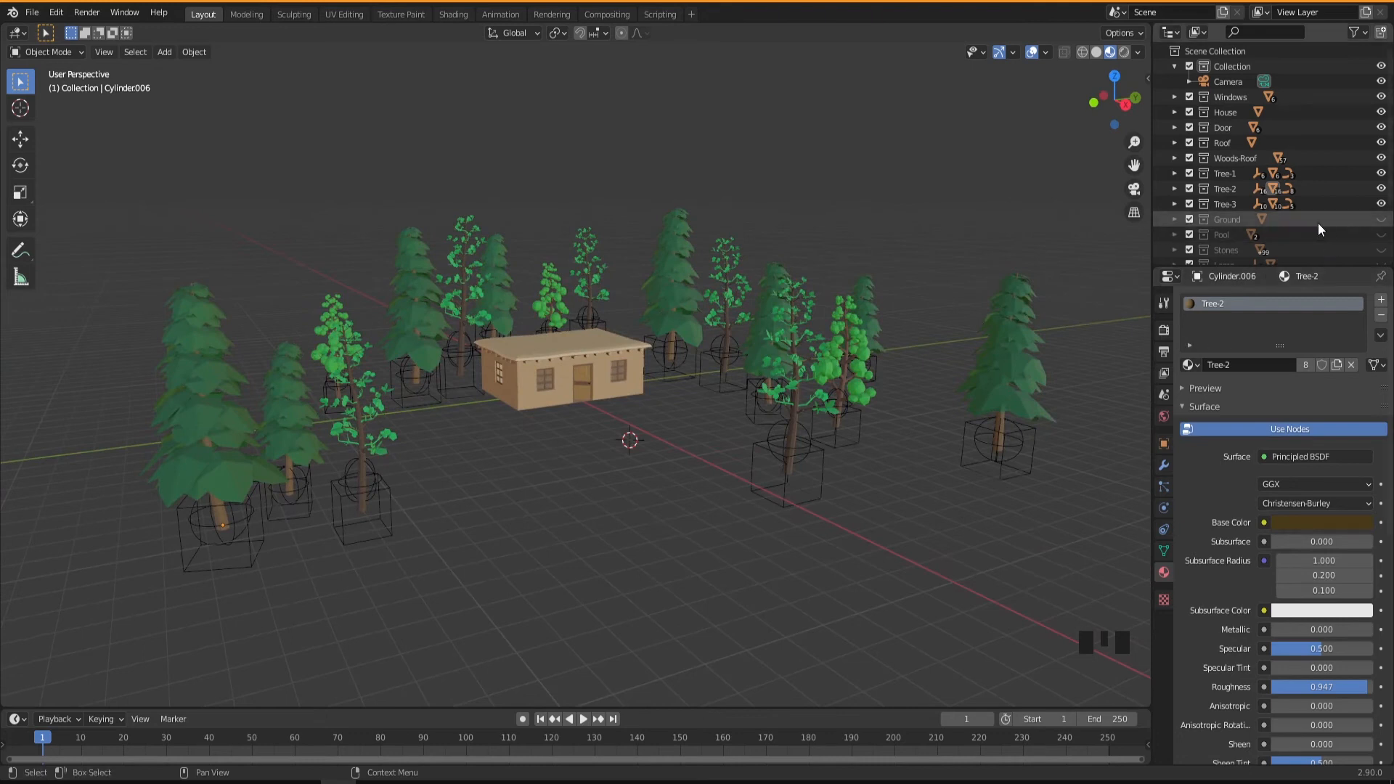
mouse_move(606, 490)
middle_down()
mouse_move(634, 495)
mouse_move(621, 505)
middle_up()
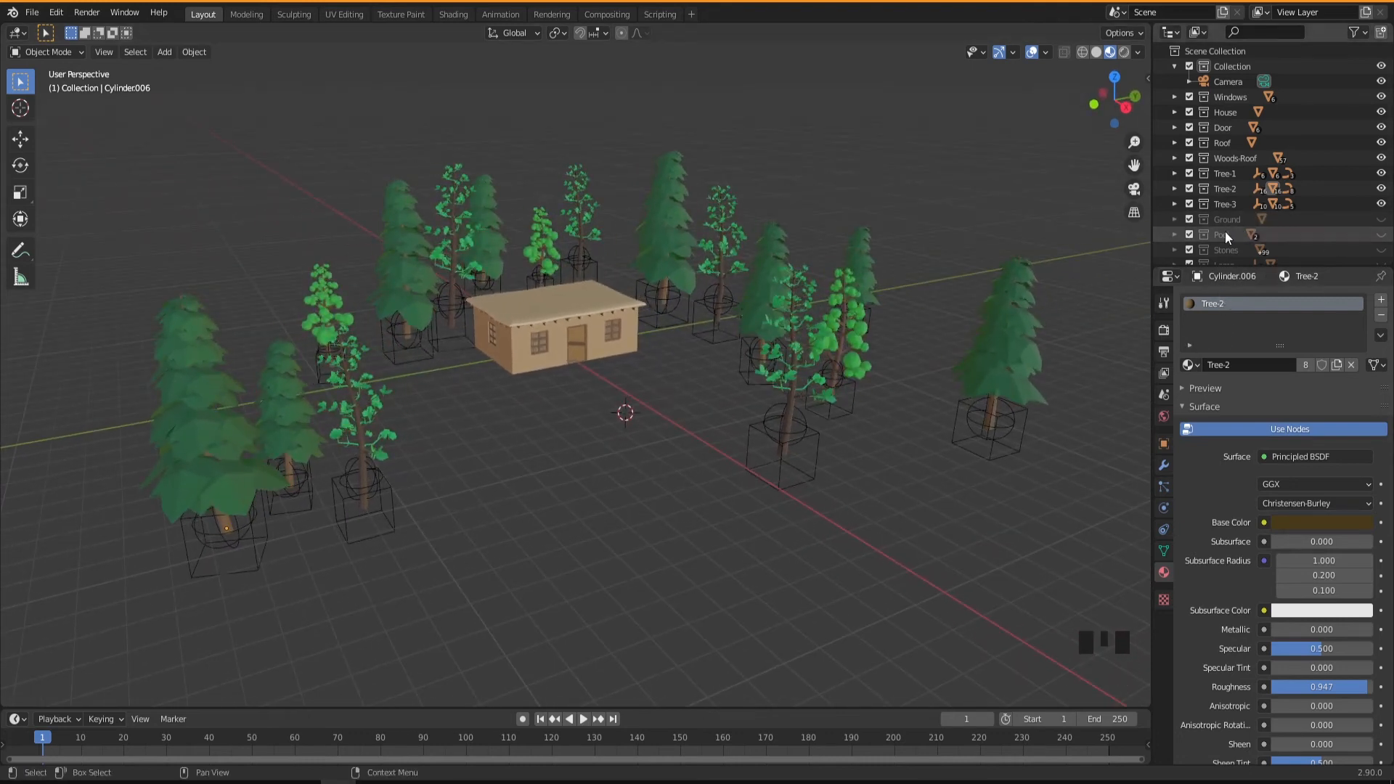
click(1381, 236)
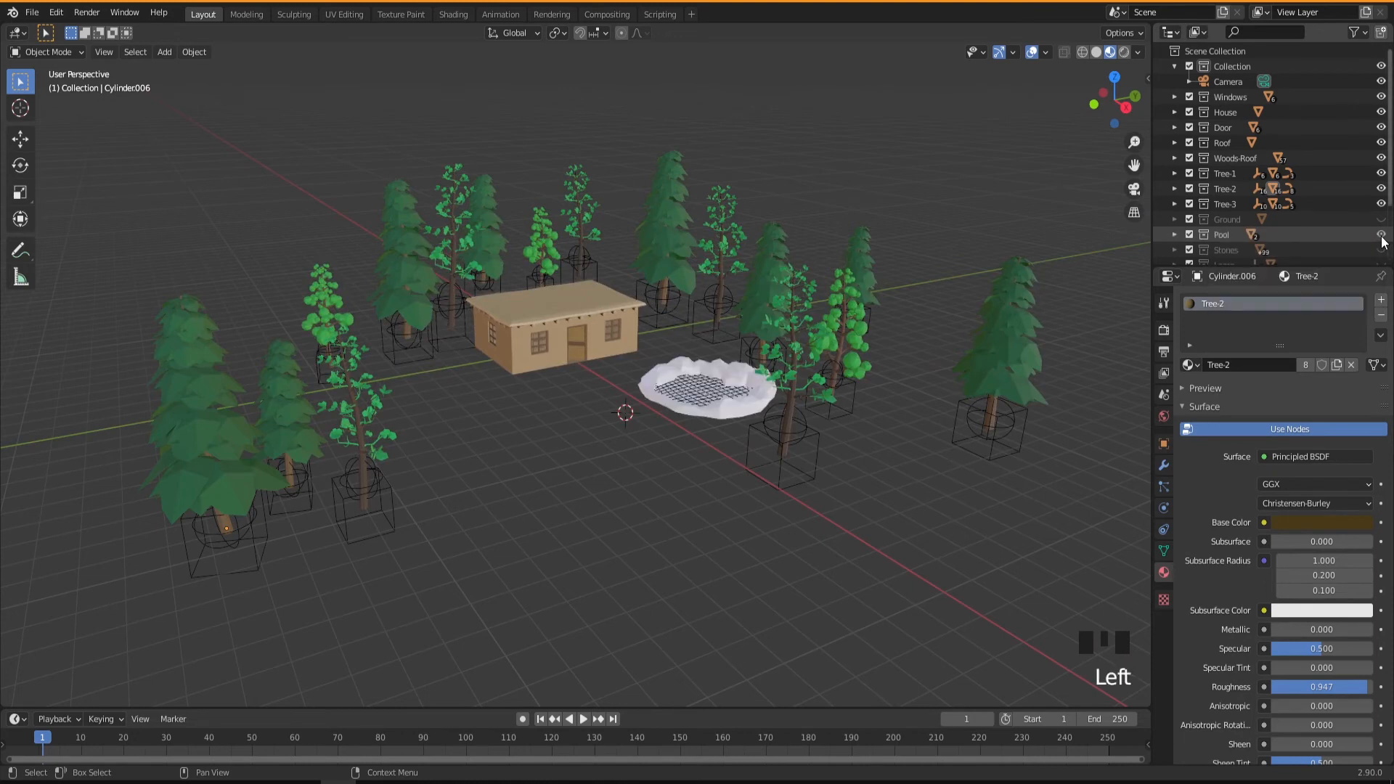
middle_drag(634, 456, 667, 487)
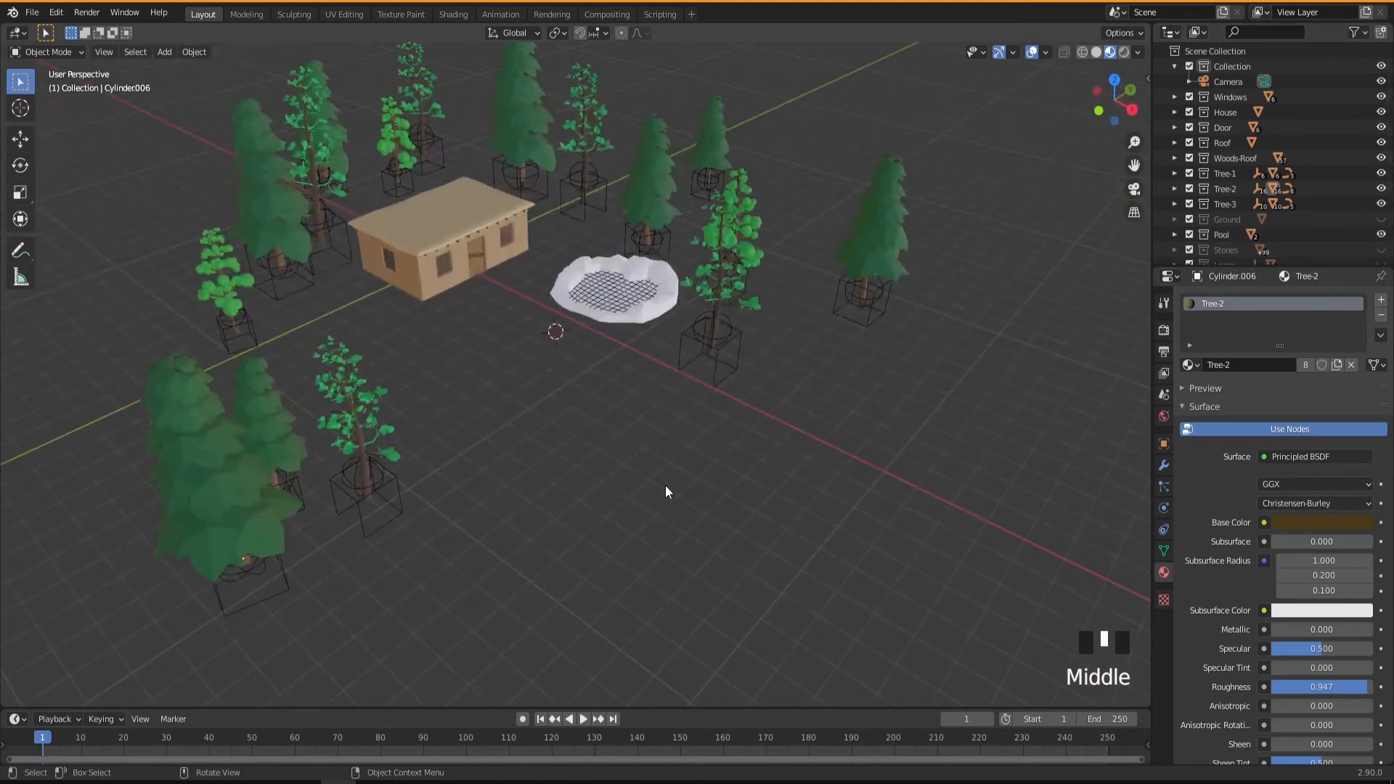
shift+middle_drag(663, 433, 657, 561)
scroll(598, 431, up, 8)
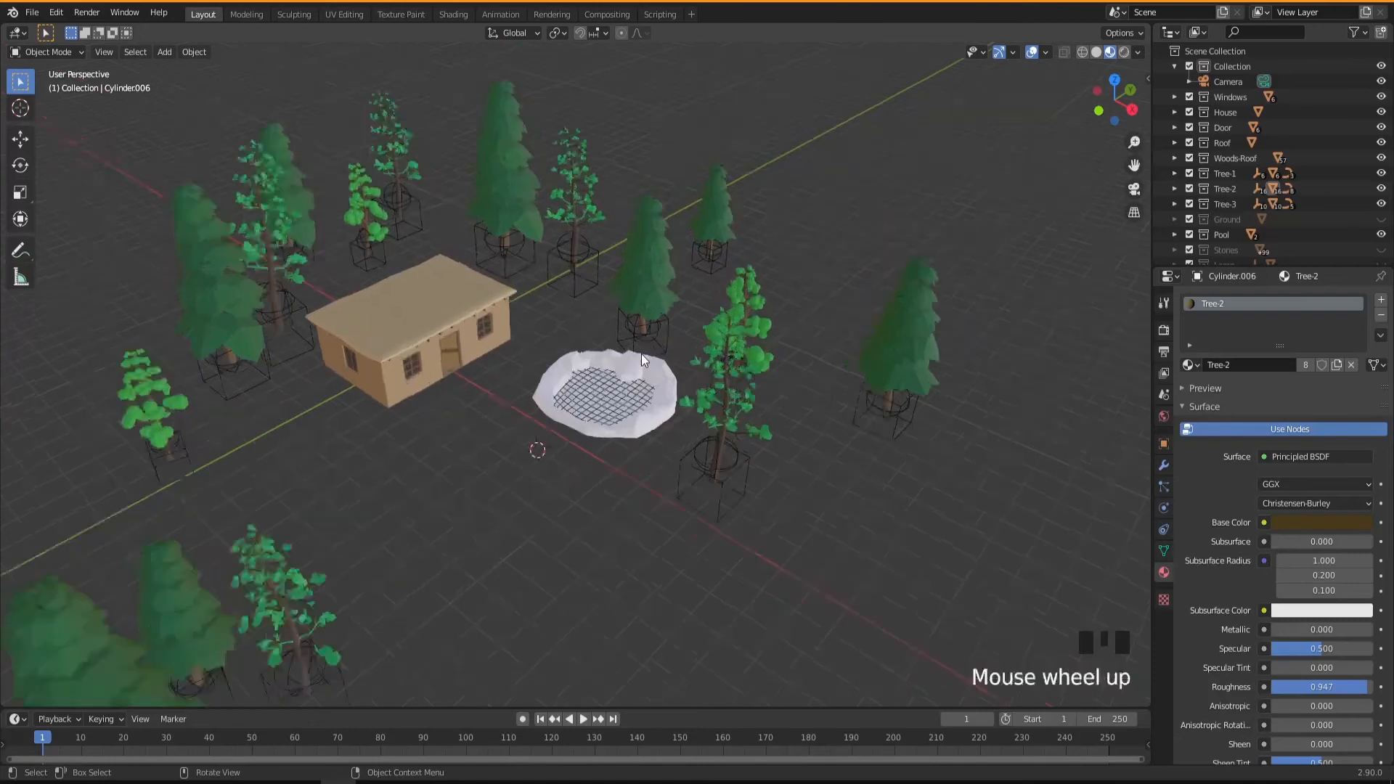
middle_drag(582, 458, 564, 455)
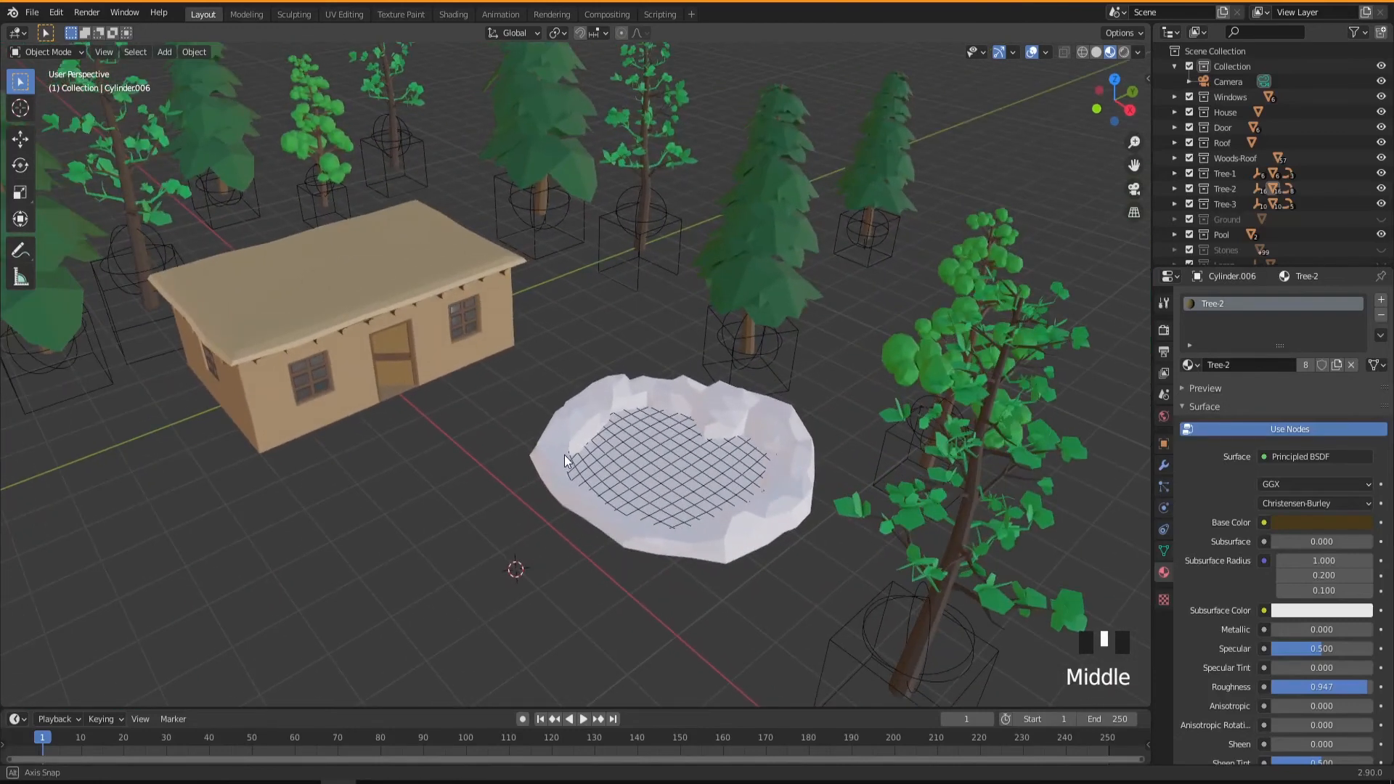
click(1381, 249)
middle_drag(535, 557, 585, 518)
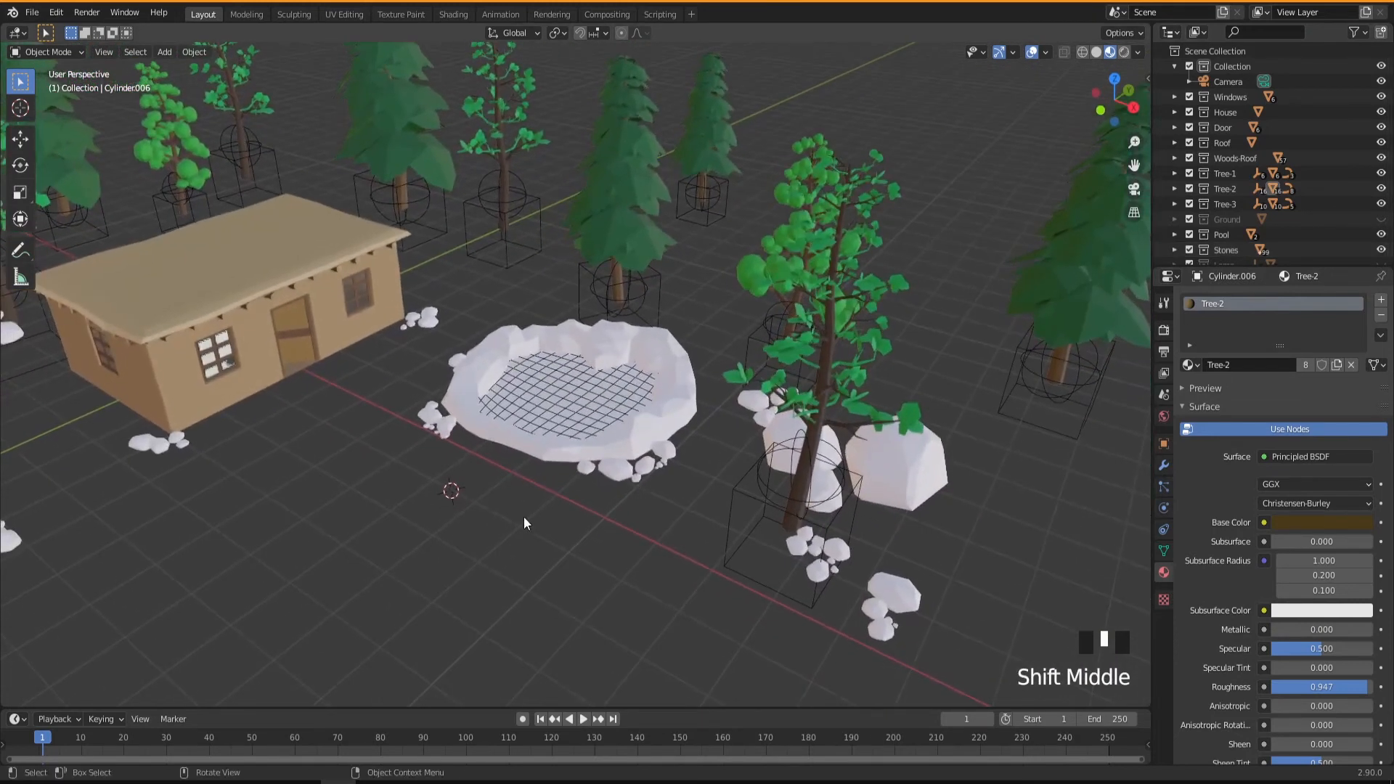
Step: Create a new material named Stone-1 on the large boulder beside the pool
click(638, 435)
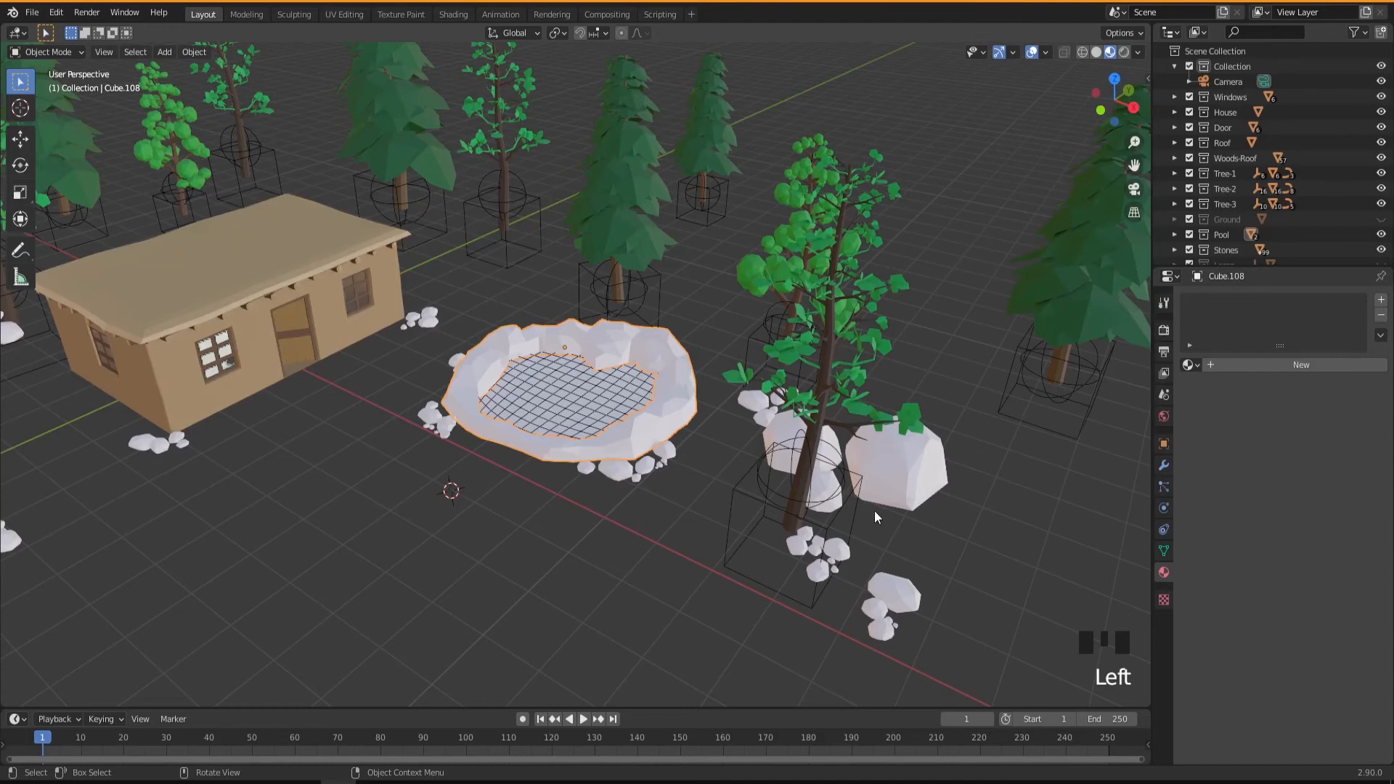
click(890, 482)
middle_drag(631, 565, 471, 461)
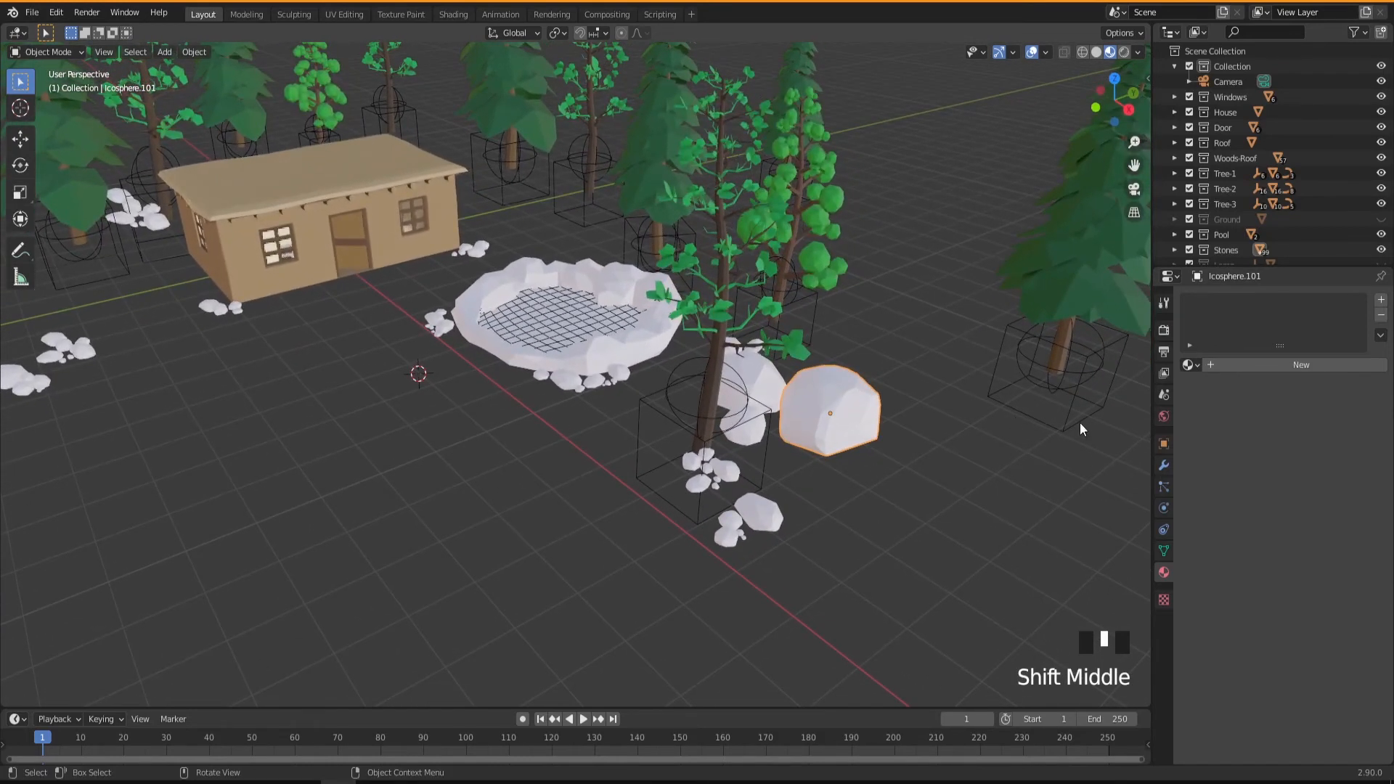
click(1257, 364)
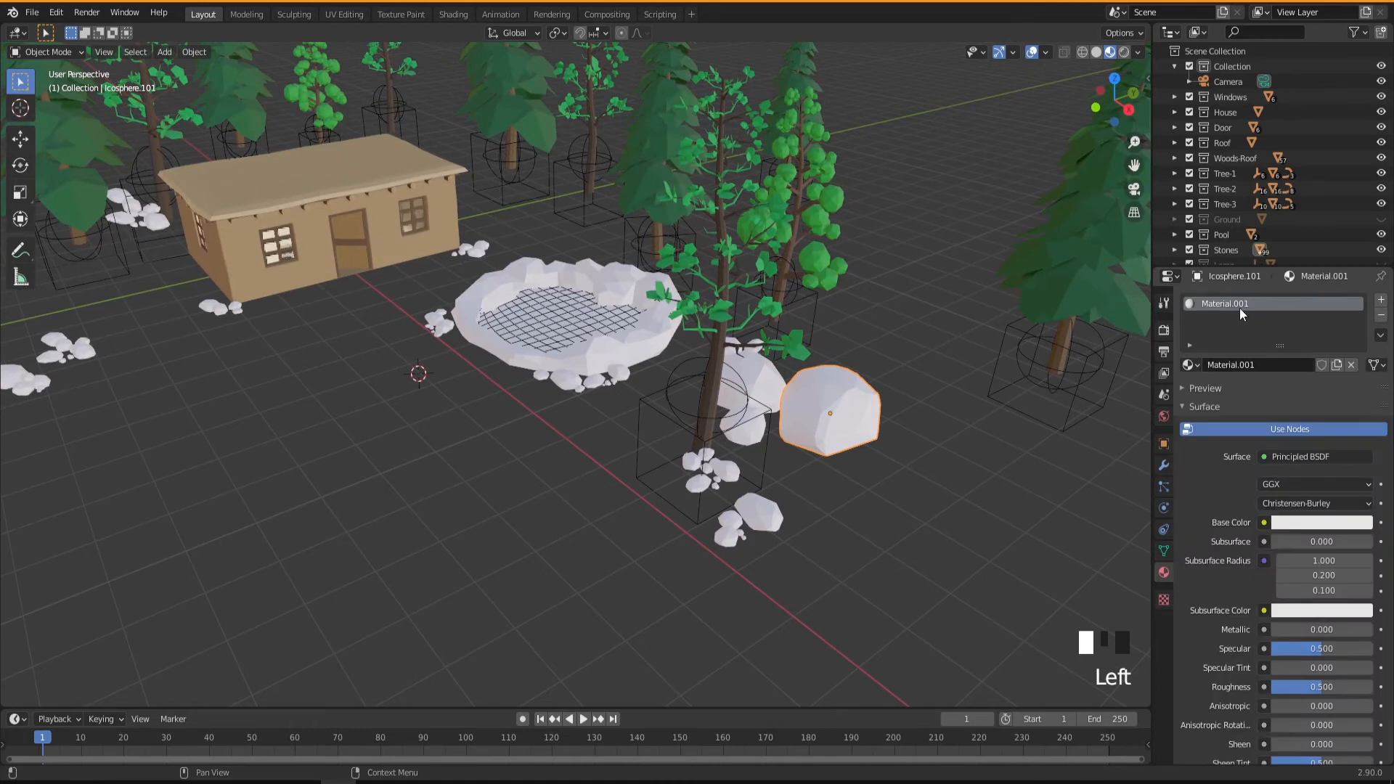
double_click(1237, 305)
text(Stone)
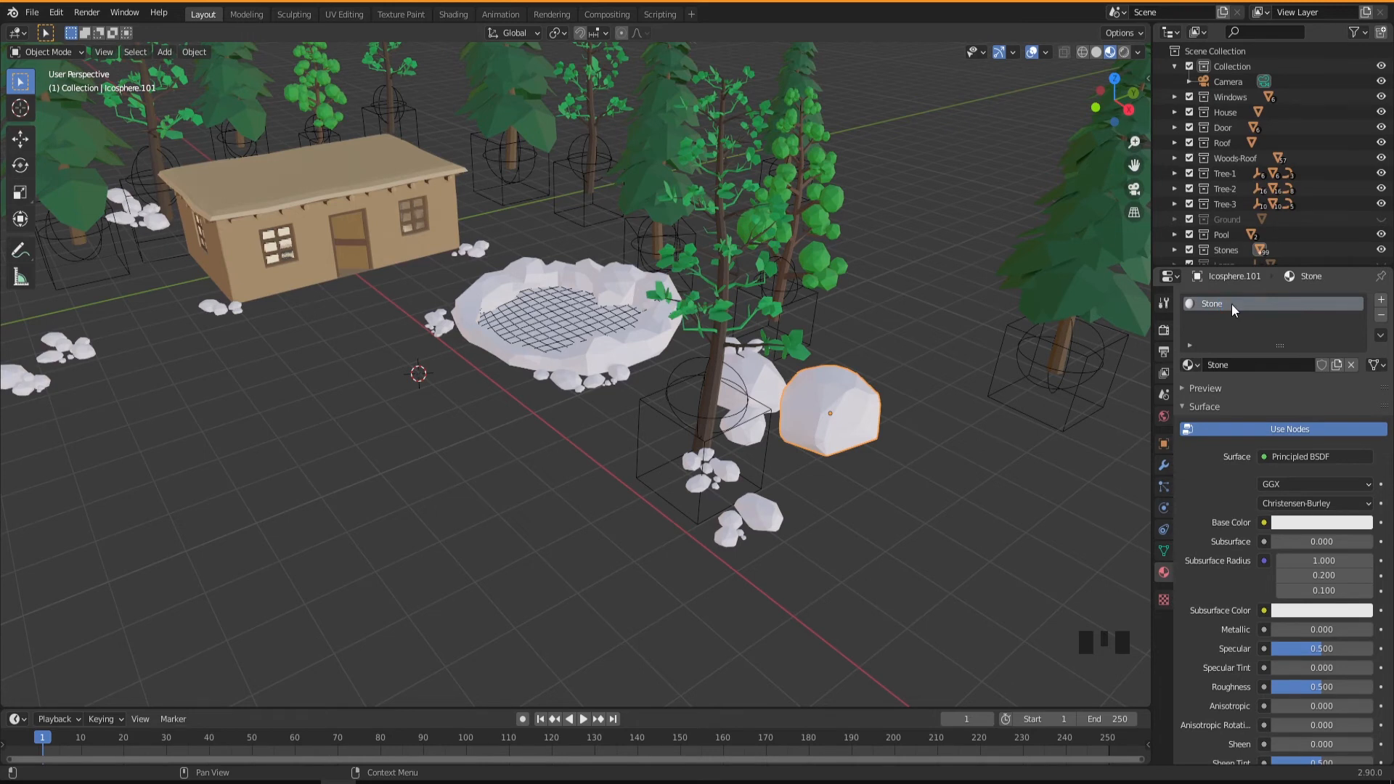
triple_click(1231, 303)
text(-1)
Step: Give Stone-1 a muted grey-green base color of about 0.553 value and set its roughness to 0.904
click(1290, 524)
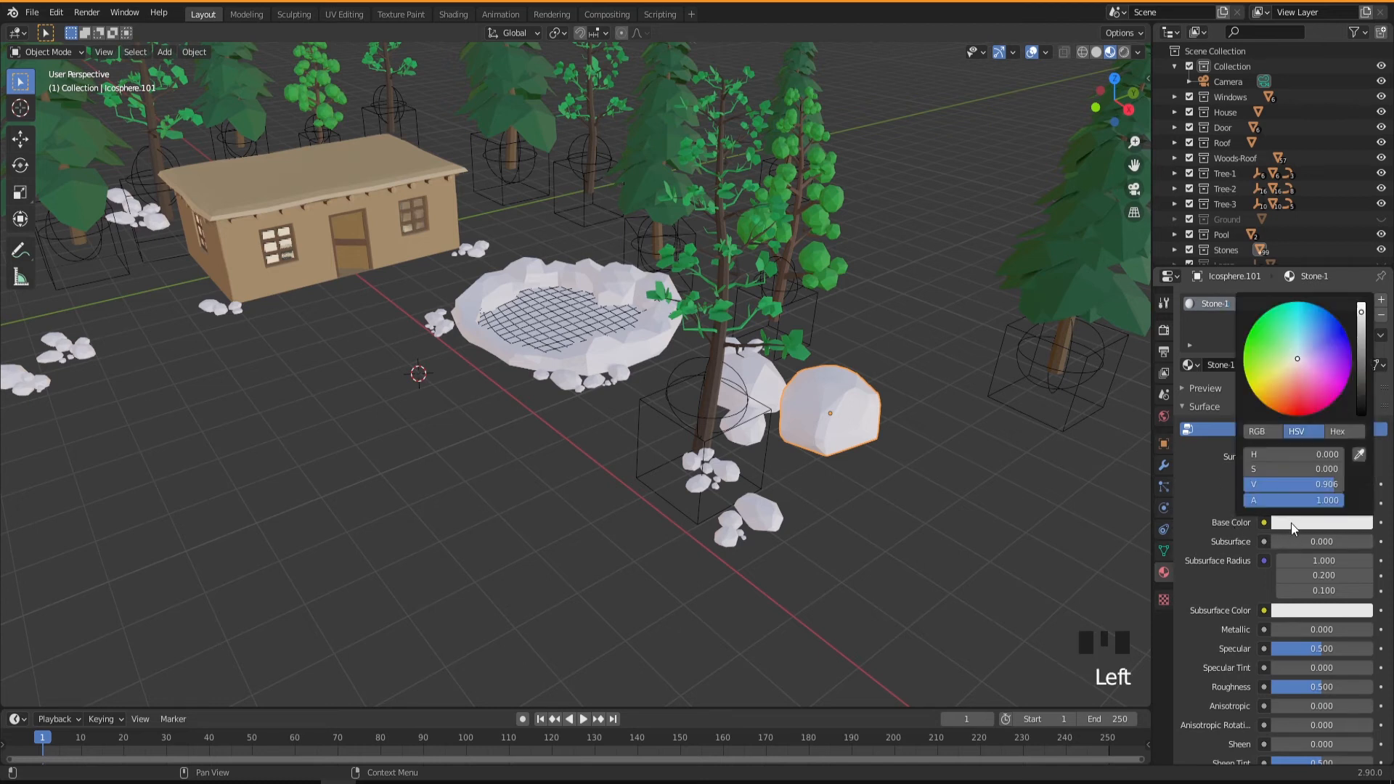
click(1362, 350)
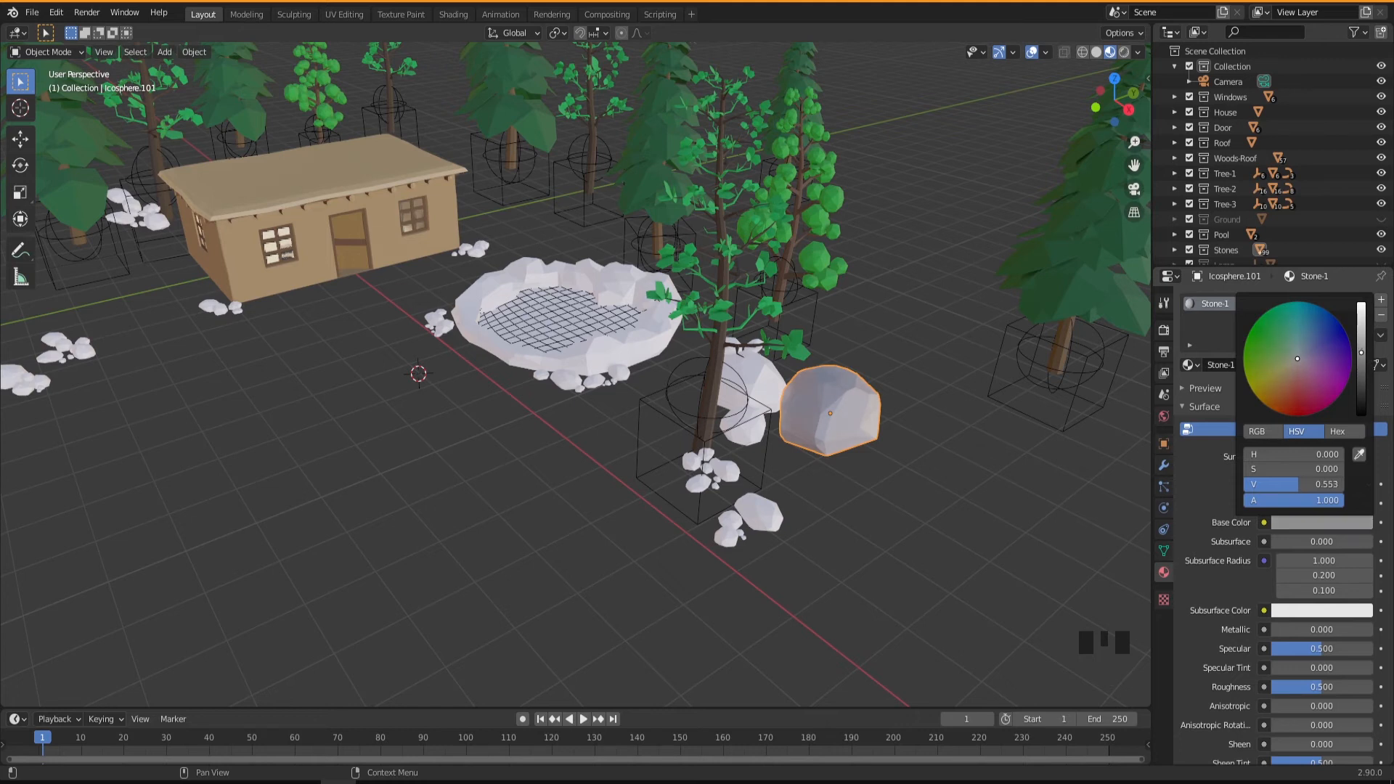
click(1289, 362)
click(904, 502)
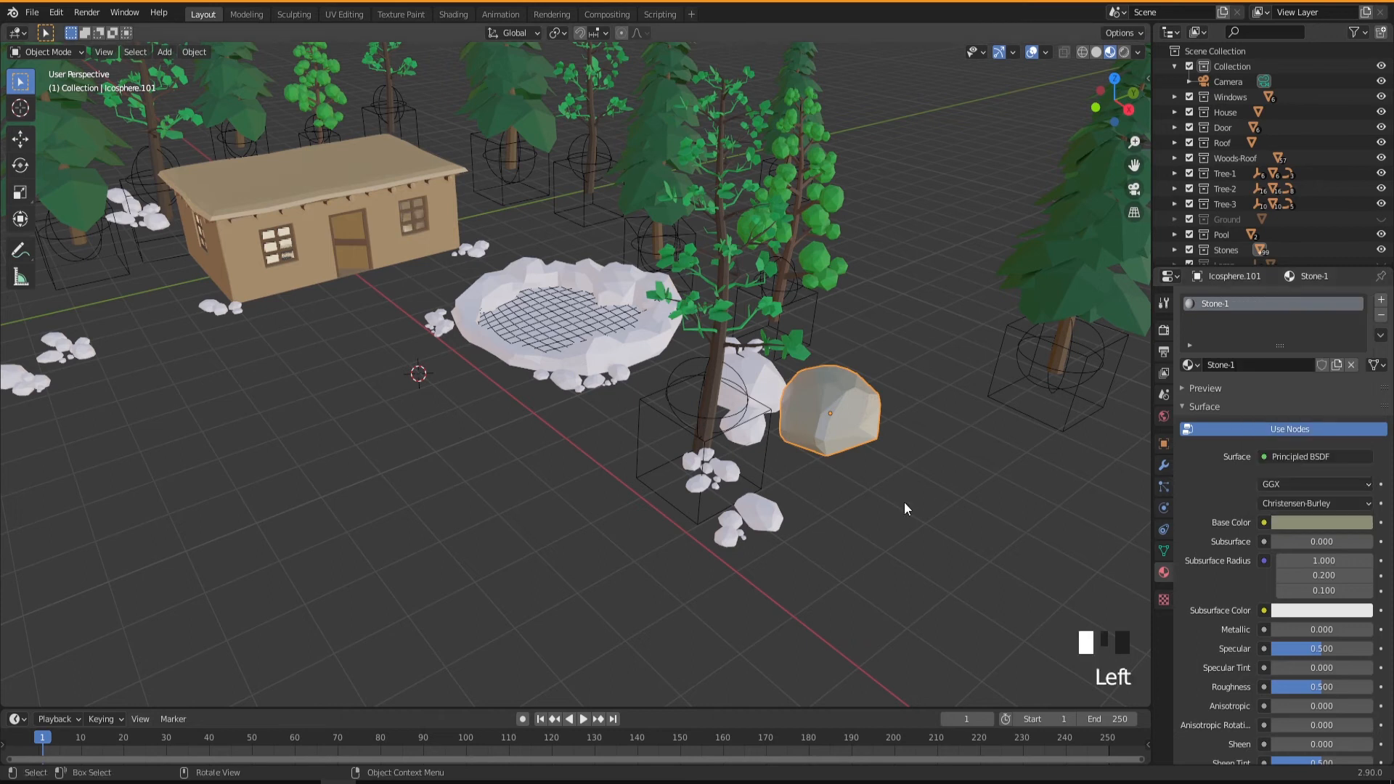
middle_drag(820, 533, 763, 509)
scroll(792, 501, up, 4)
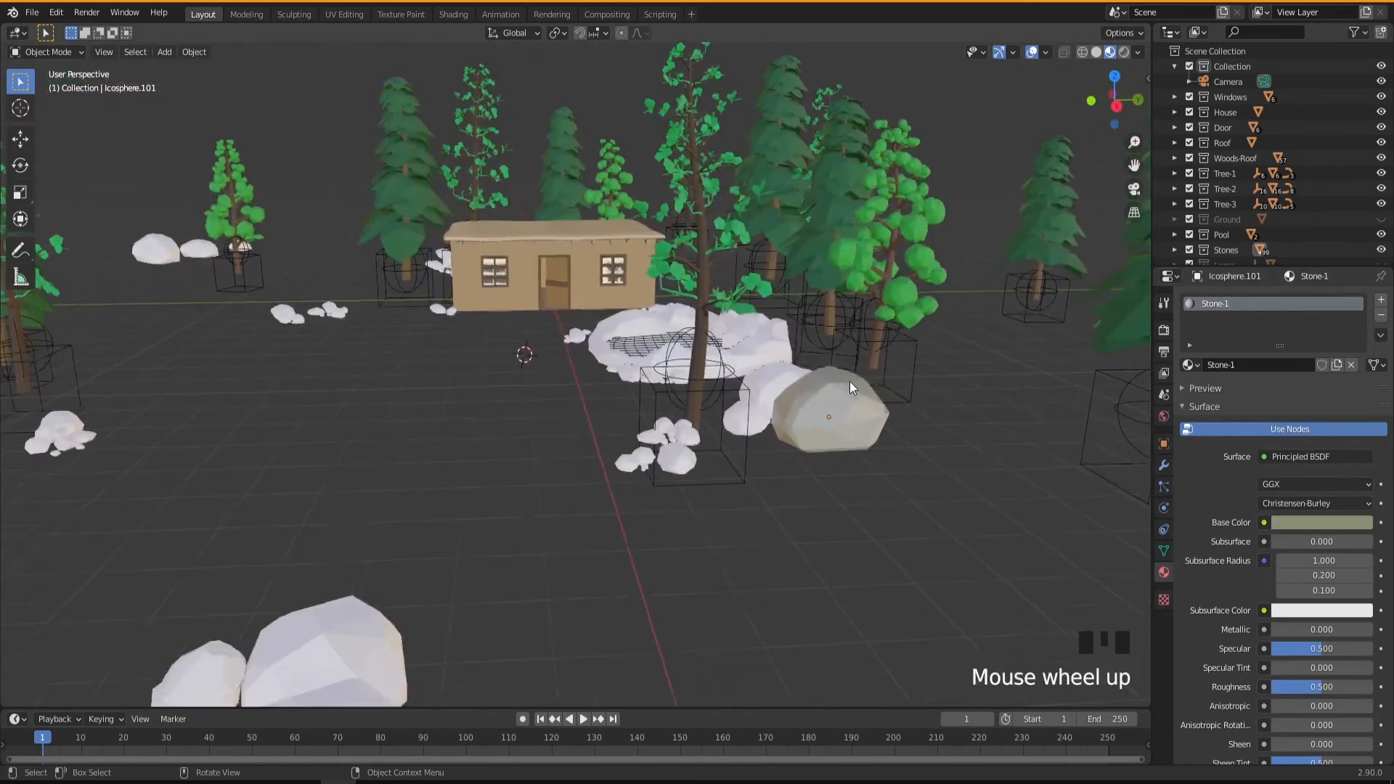
drag(1320, 694, 1330, 693)
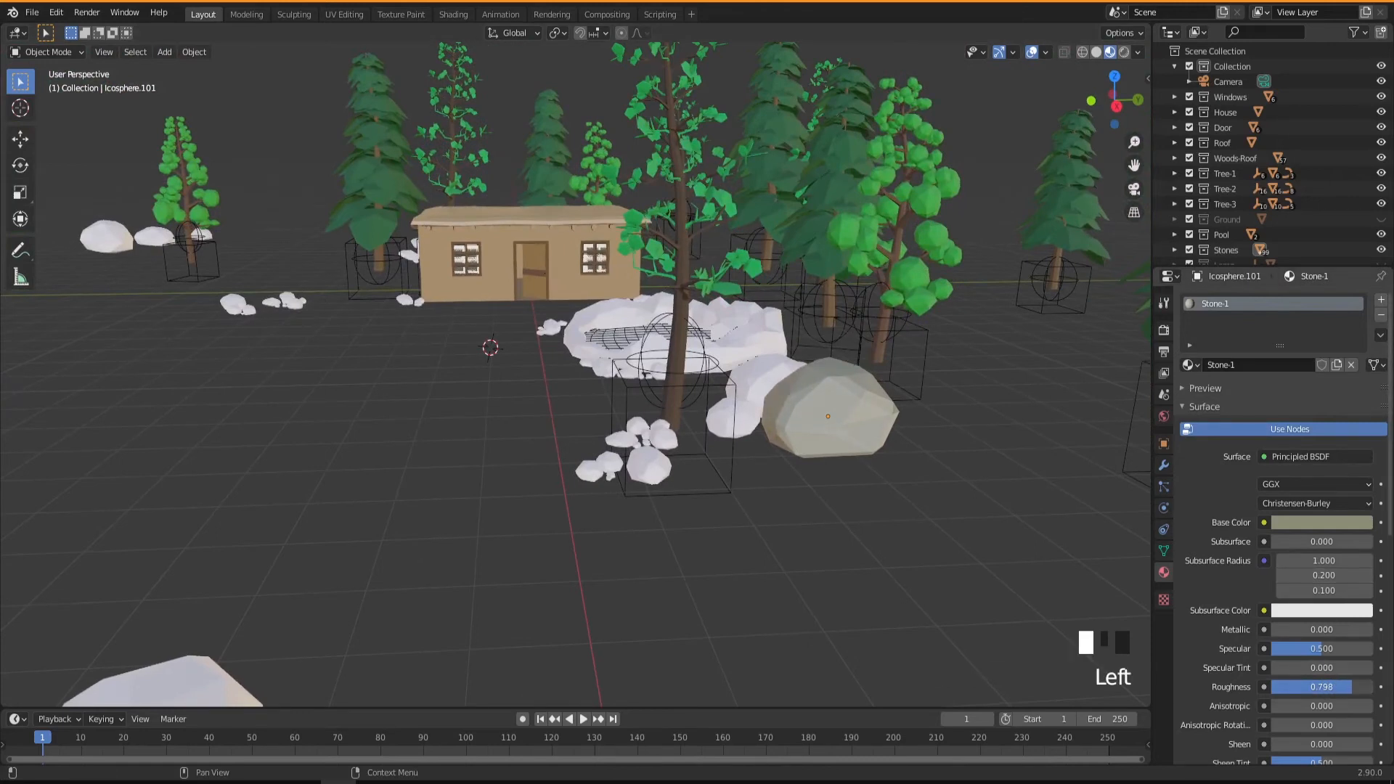
drag(1329, 687, 1339, 687)
click(786, 534)
Step: Create a new material named Stone-2 on the small stone between the tree trunk and the large boulder
scroll(787, 523, up, 2)
mouse_move(786, 516)
middle_down()
mouse_move(848, 534)
mouse_move(800, 525)
middle_up()
click(723, 416)
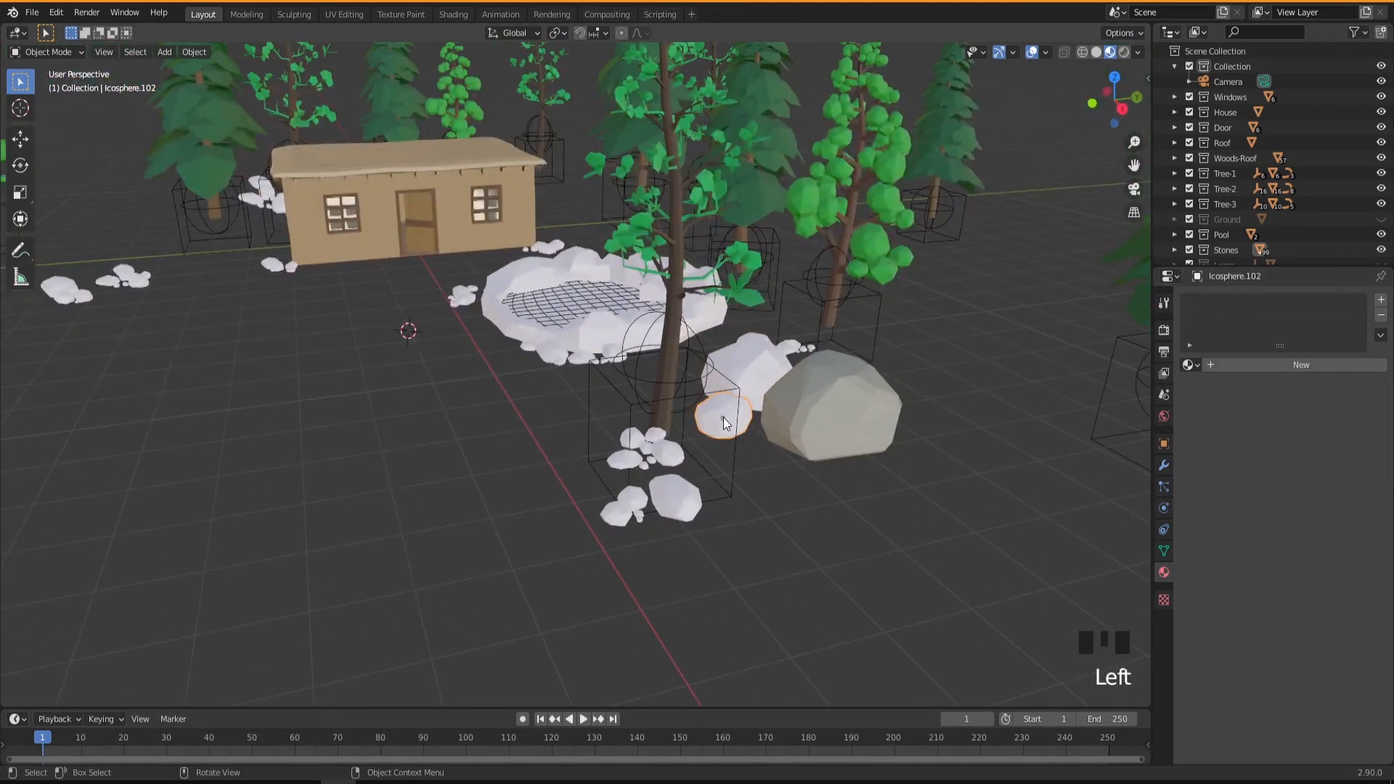
click(1243, 364)
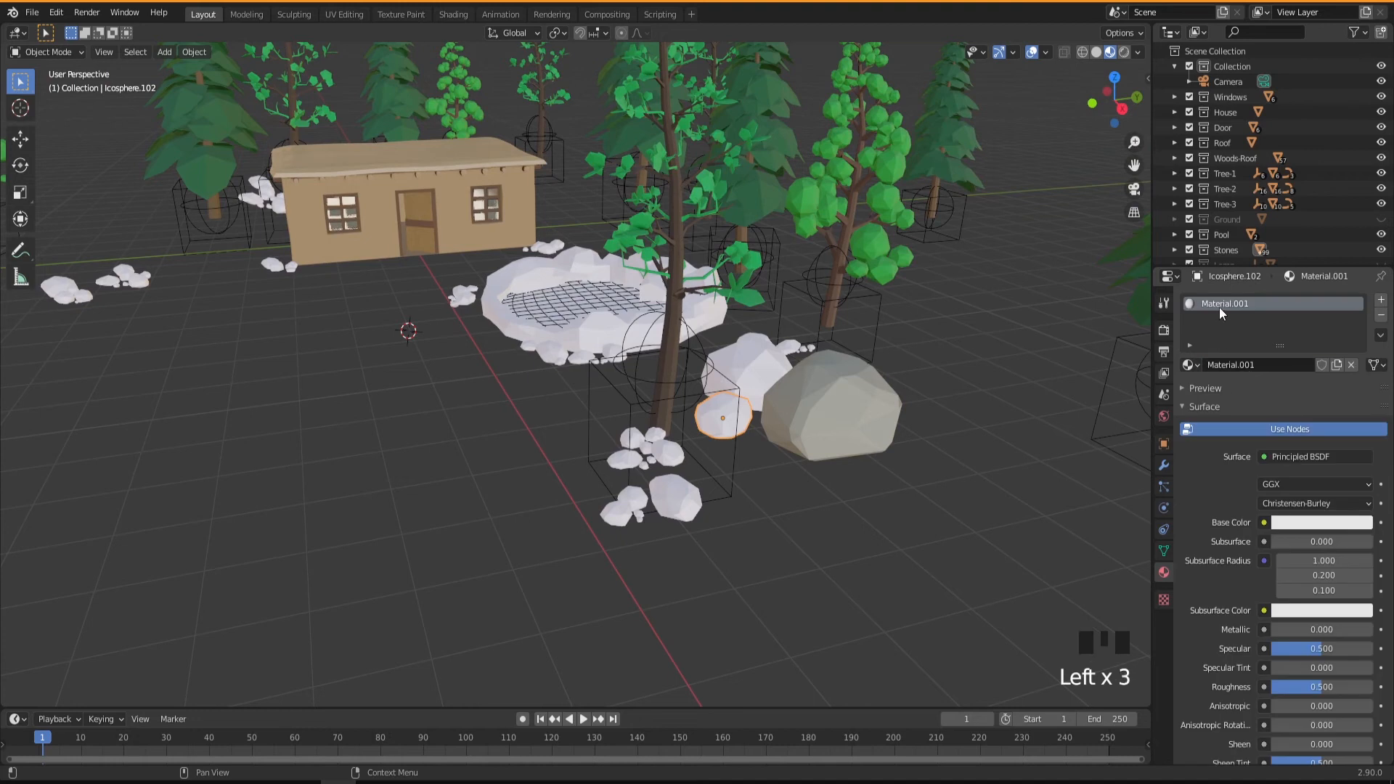
text(Stone-2)
key(Return)
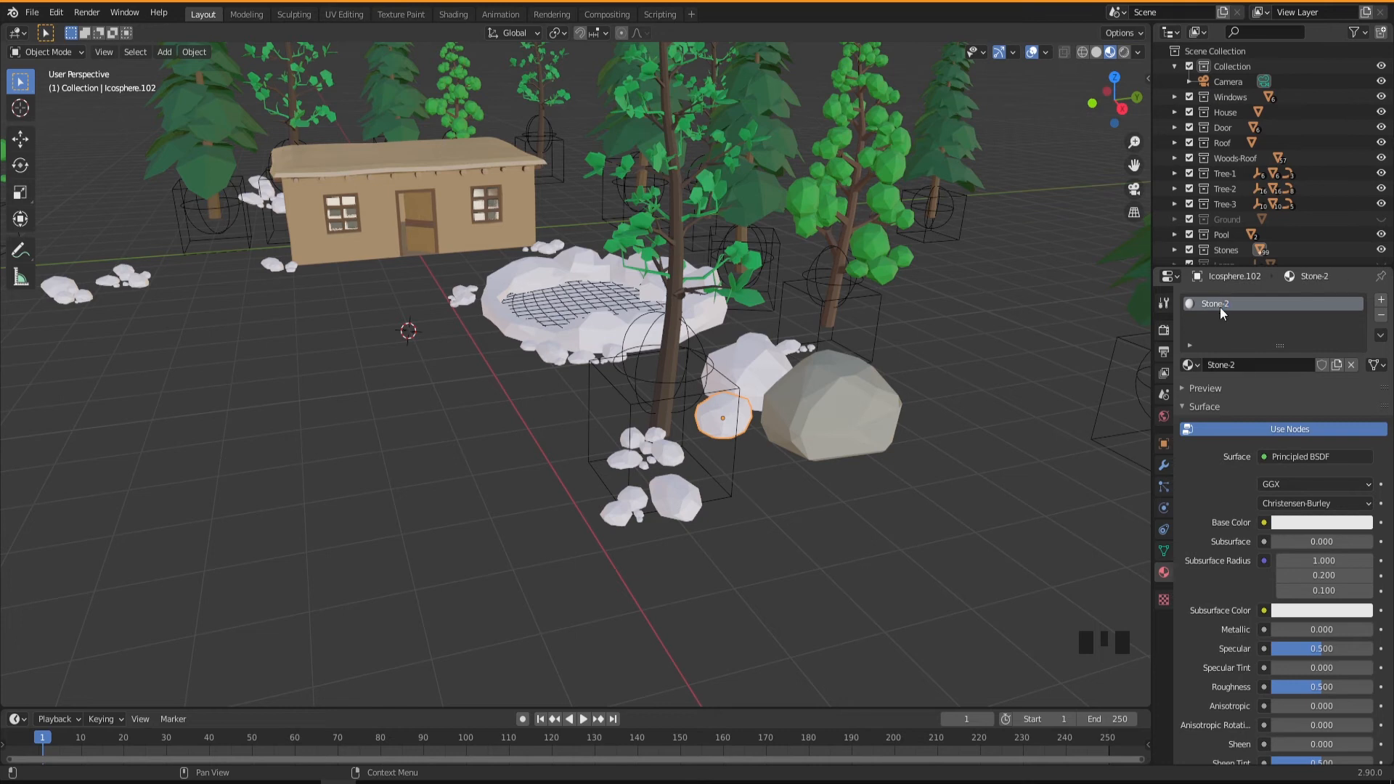
Step: Set the Stone-2 base color to a neutral medium grey and its roughness to 0.918
click(1296, 524)
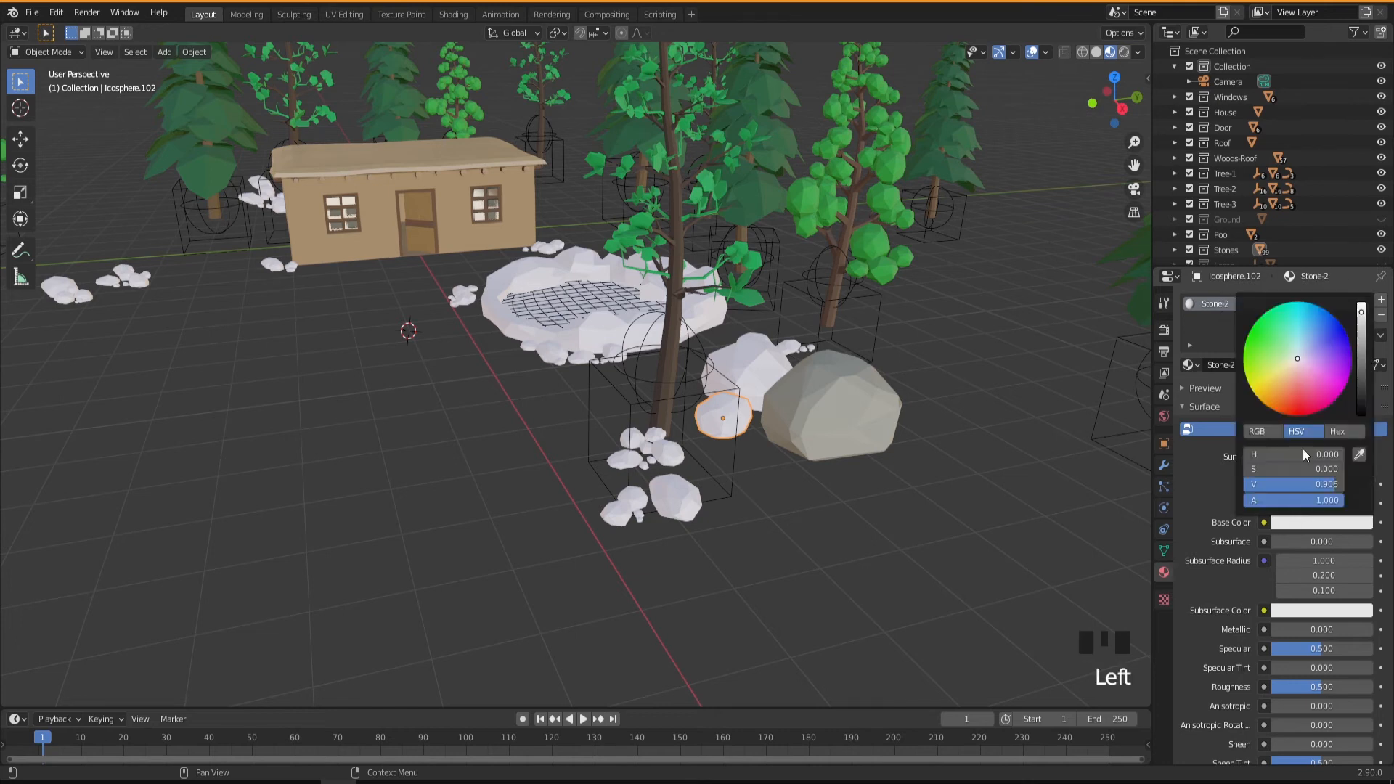
drag(1362, 312, 1361, 357)
drag(1296, 686, 1333, 687)
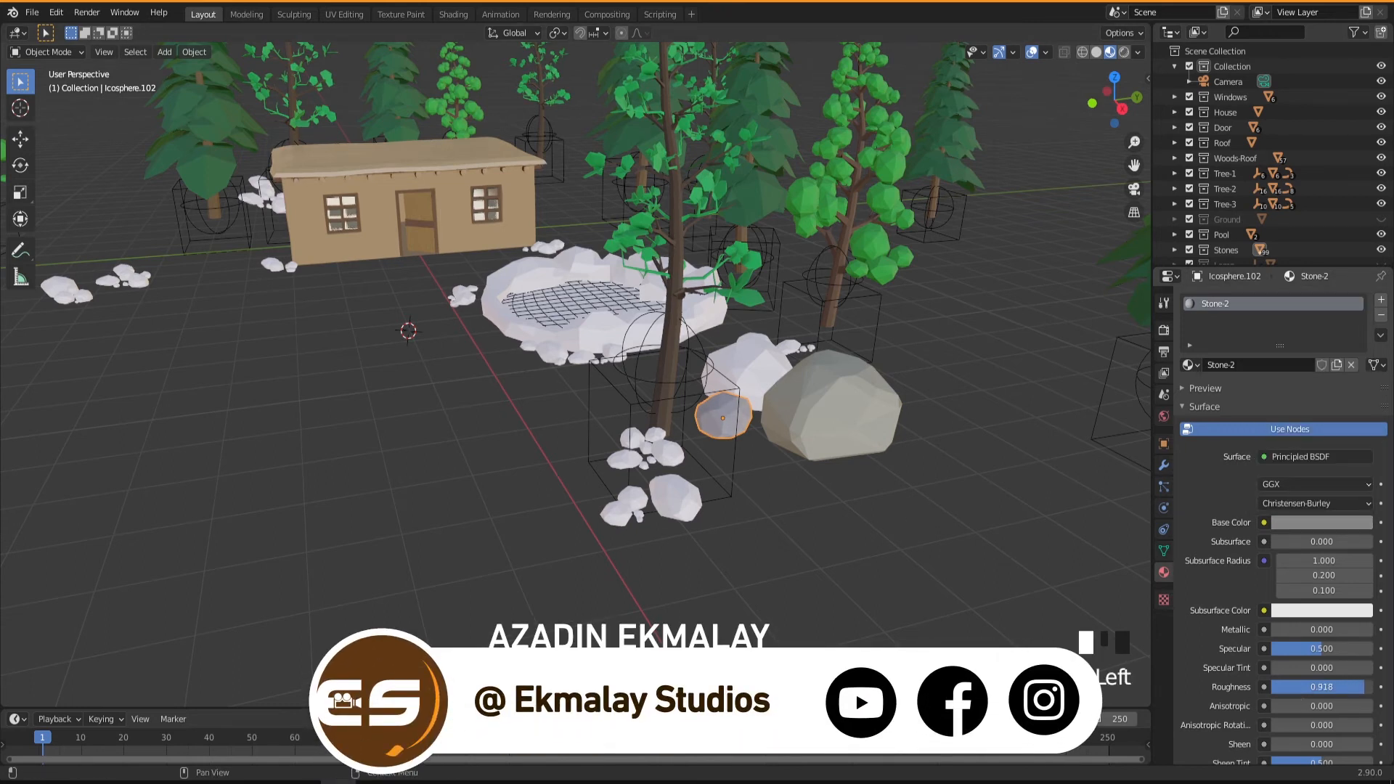
Step: Select individual uncolored stones scattered around the house, pool and trees
middle_drag(803, 526, 652, 600)
click(782, 486)
middle_drag(782, 567, 800, 530)
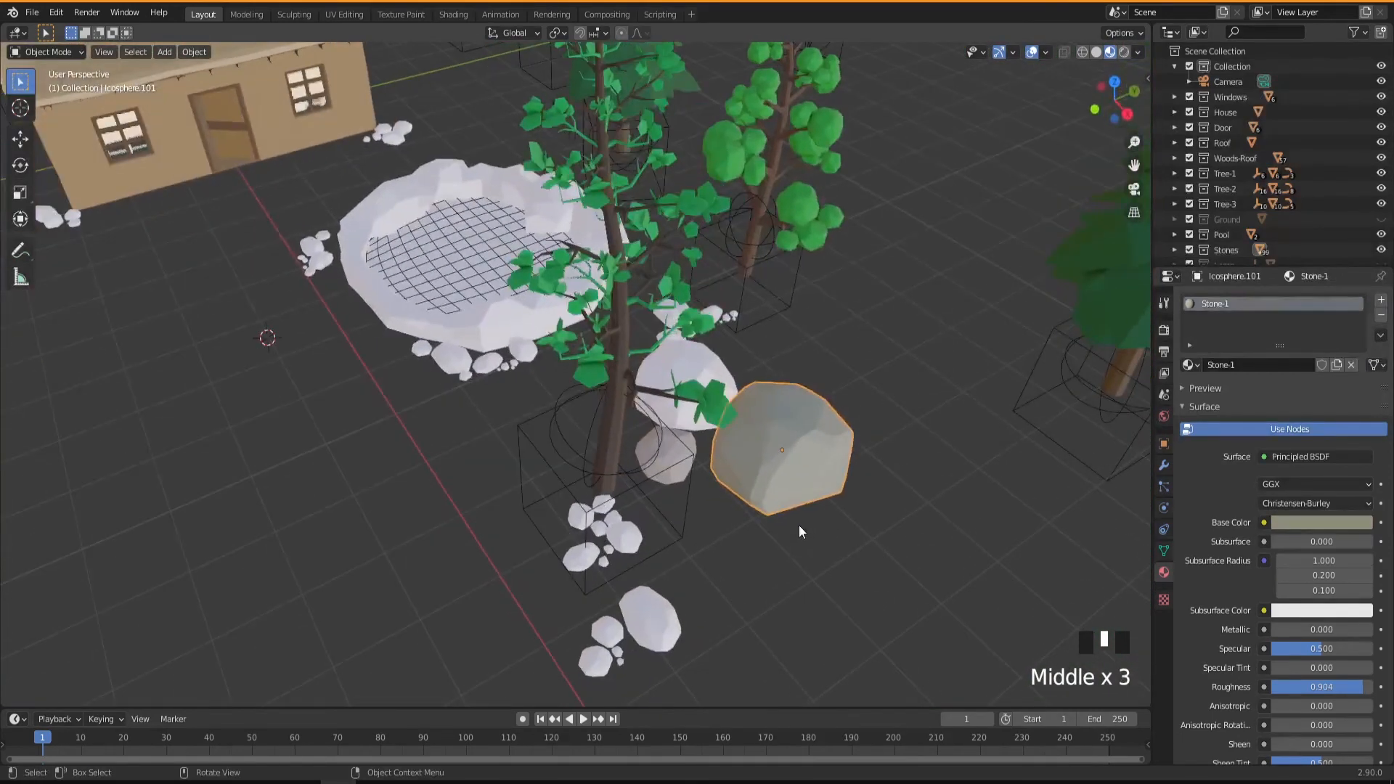
shift+middle_drag(794, 588, 744, 562)
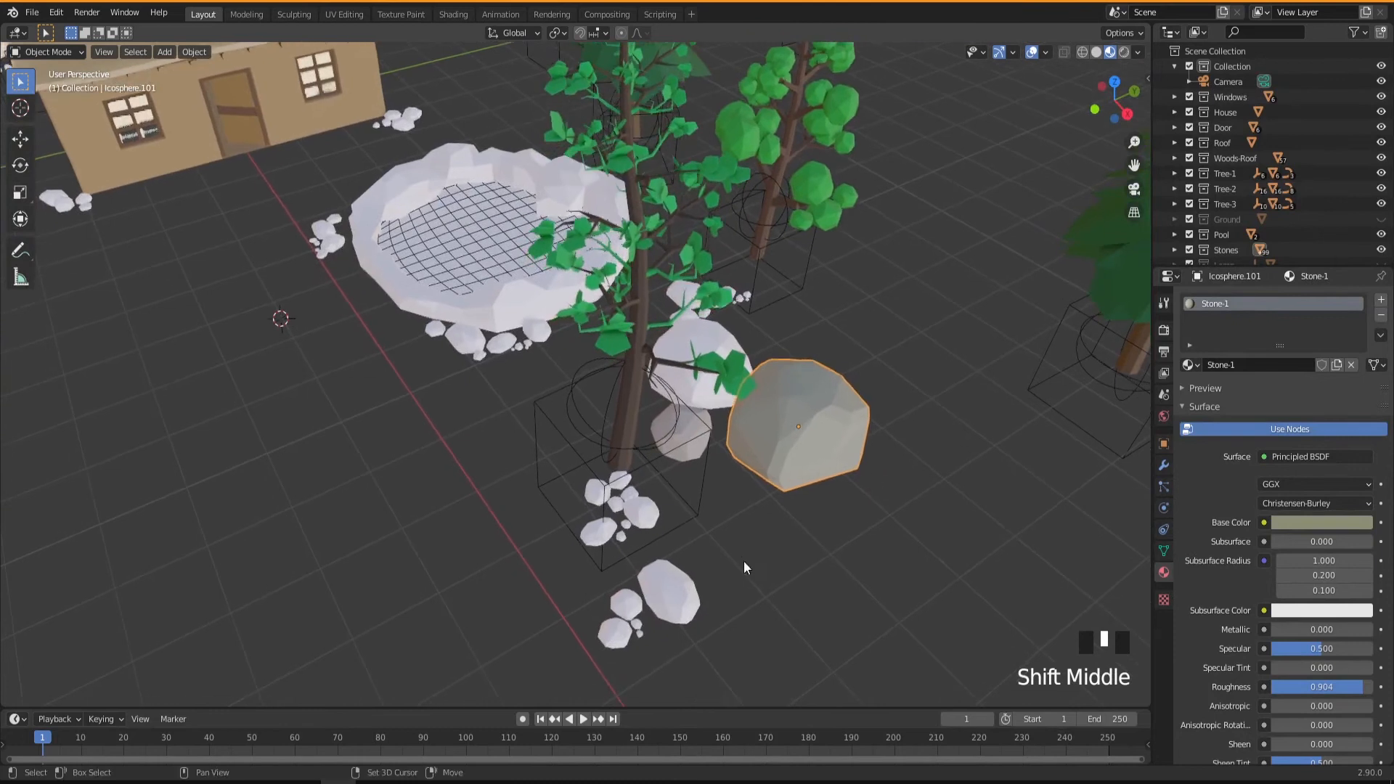
scroll(740, 559, down, 4)
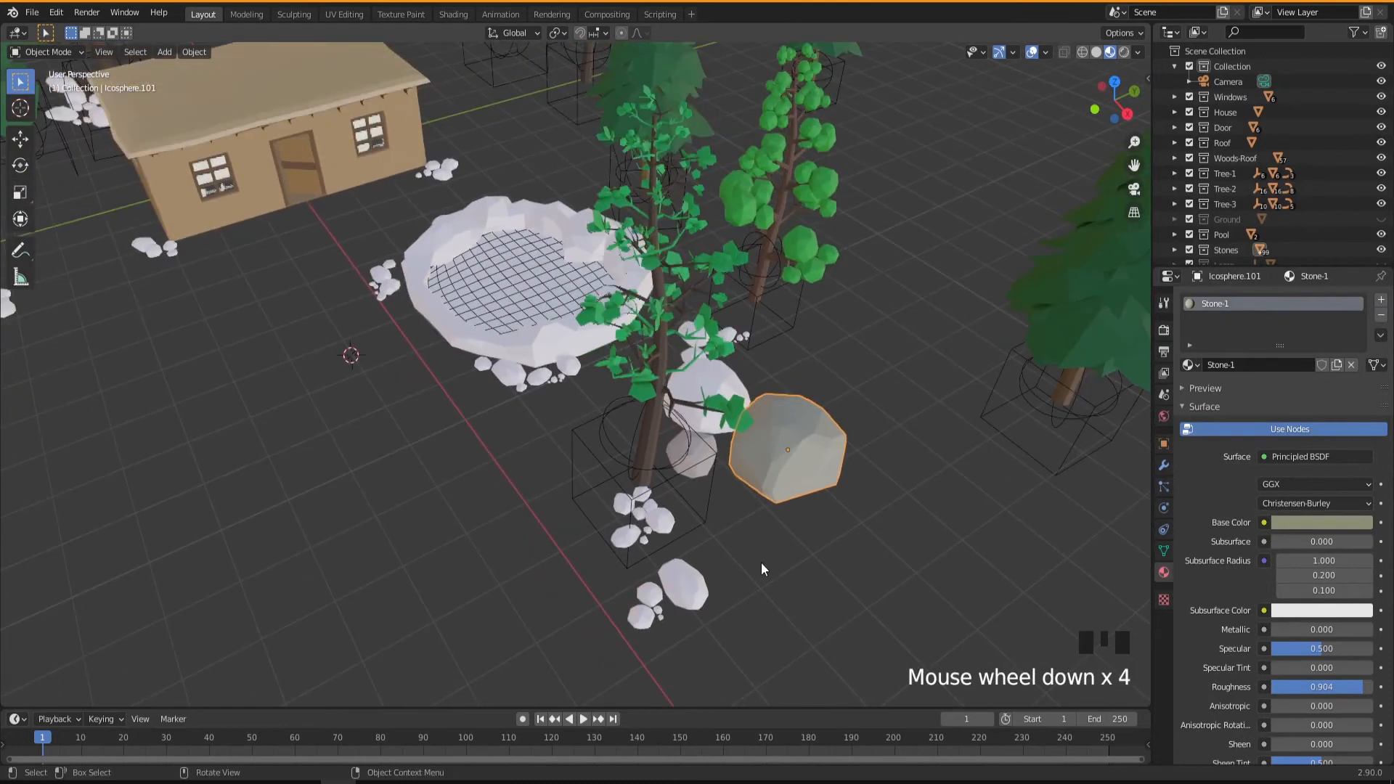
key(KP_Decimal)
scroll(761, 562, down, 10)
middle_drag(734, 625, 762, 523)
scroll(505, 384, down, 1)
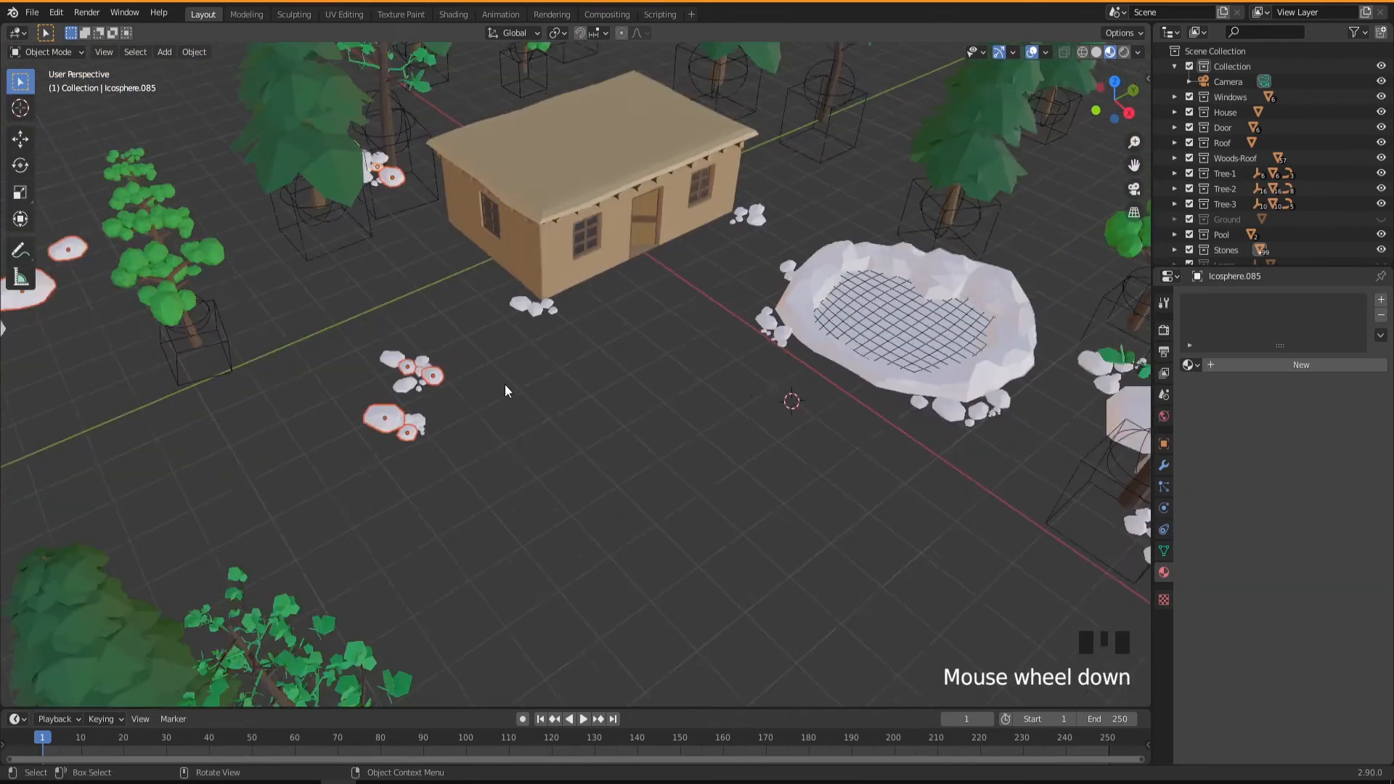
scroll(506, 391, down, 2)
shift+middle_drag(643, 581, 567, 409)
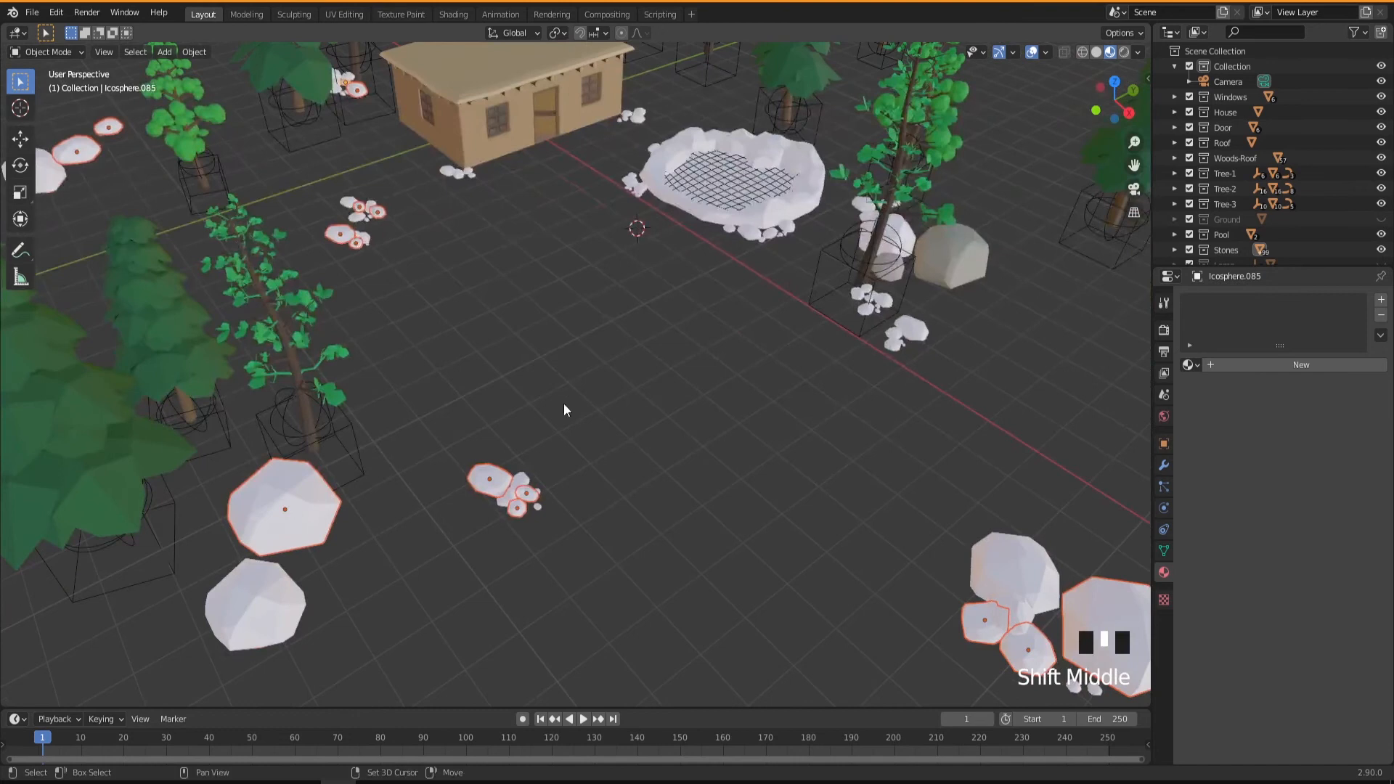
scroll(647, 472, down, 2)
middle_drag(648, 472, 700, 473)
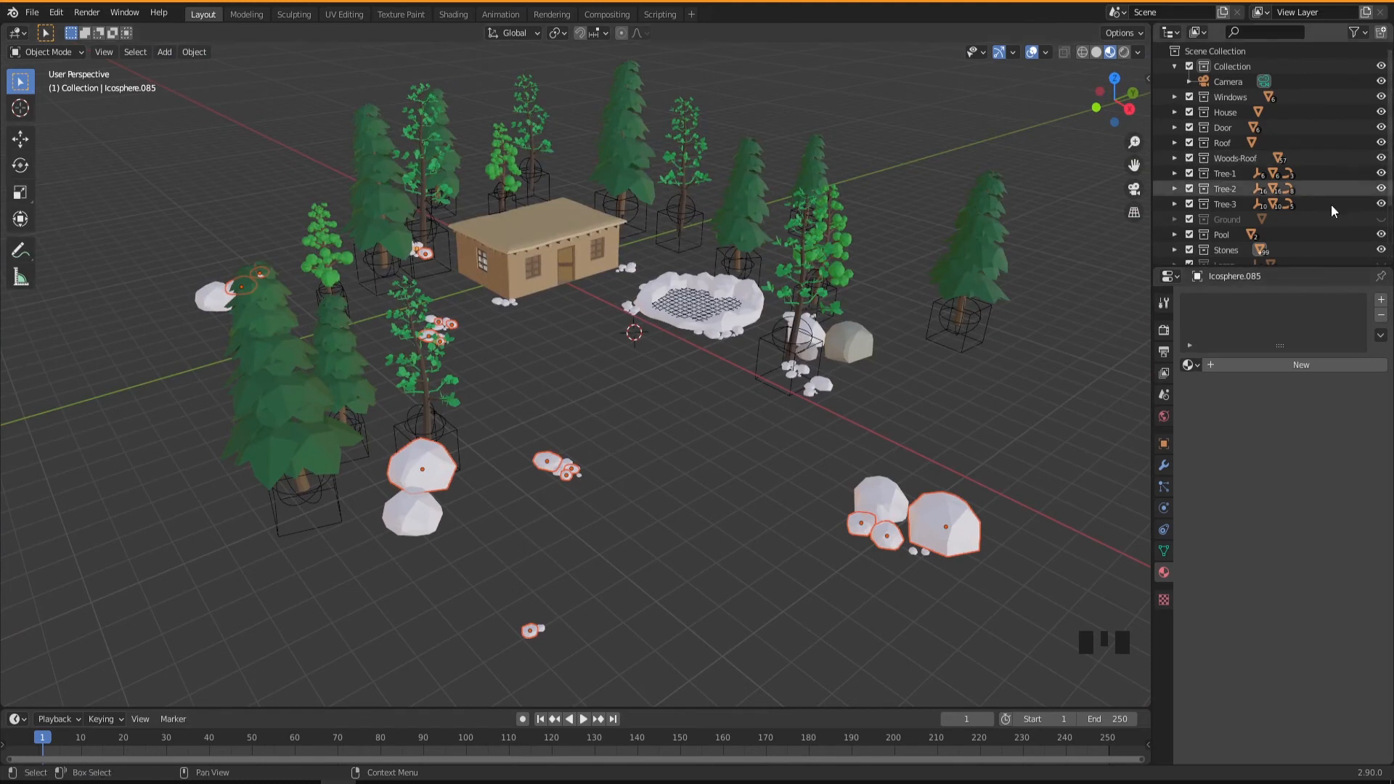
Step: Hide the Windows, House, Door, Roof and Woods-Roof collections in the viewport
click(1381, 97)
click(1381, 112)
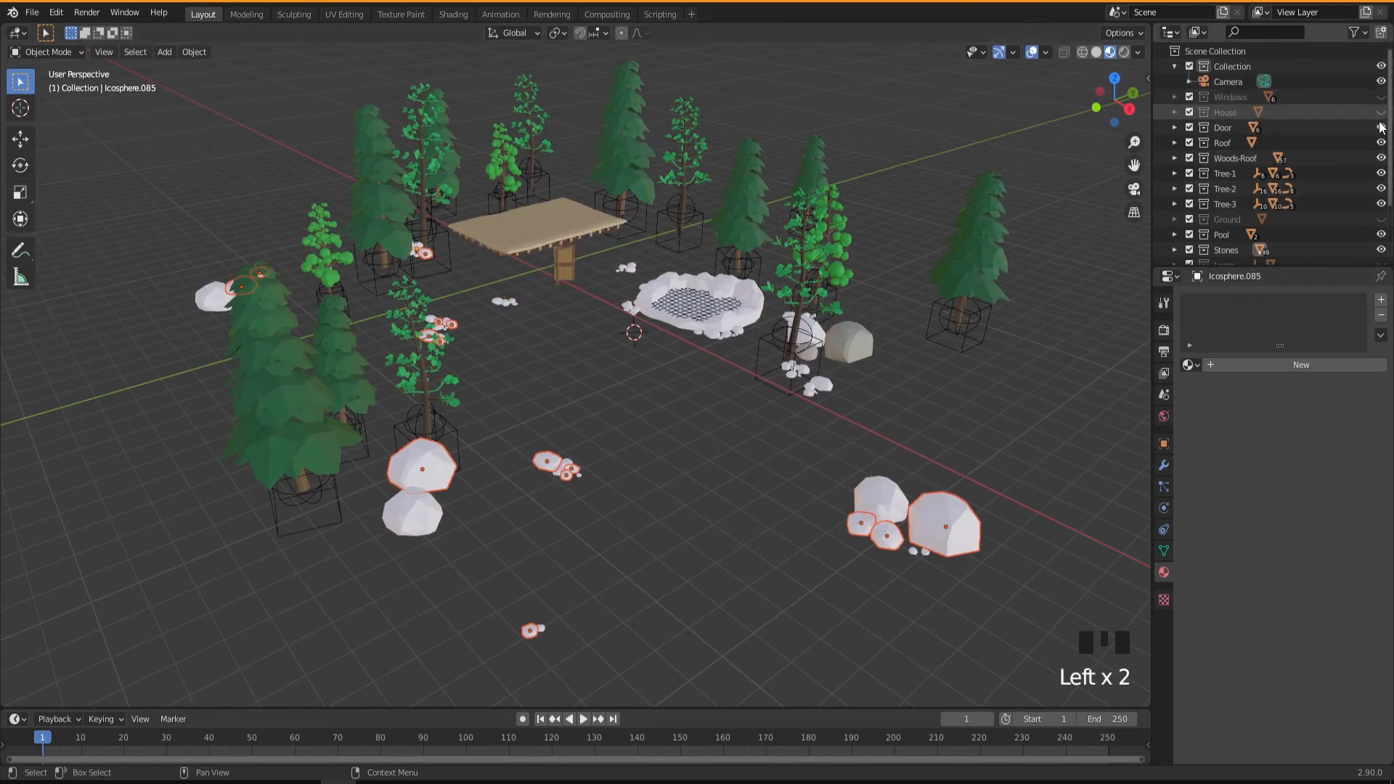
click(1380, 127)
click(1381, 143)
click(1381, 158)
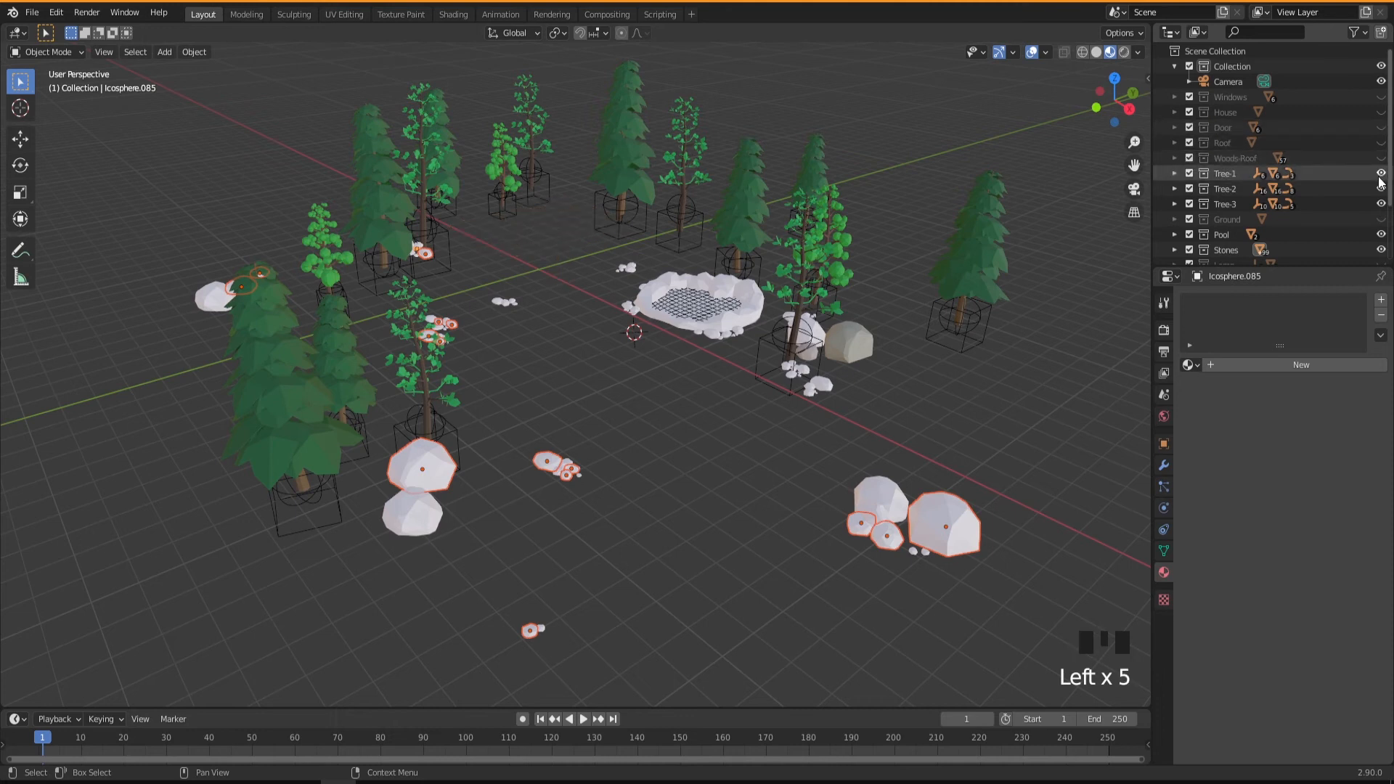
Step: Hide the Tree-1, Tree-2, Tree-3 and Pool collections so only the stones stay in view
click(1381, 173)
click(1380, 189)
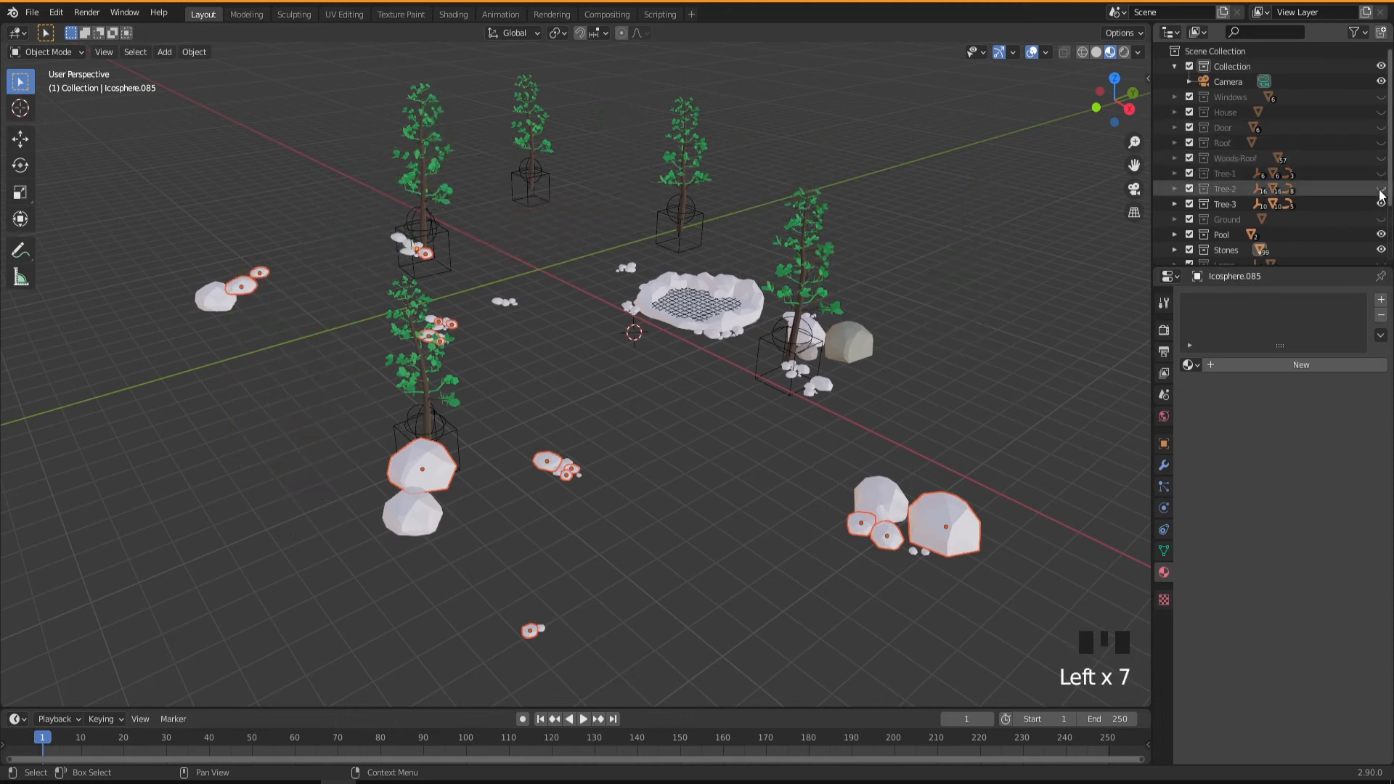
click(1381, 204)
middle_drag(852, 464, 871, 454)
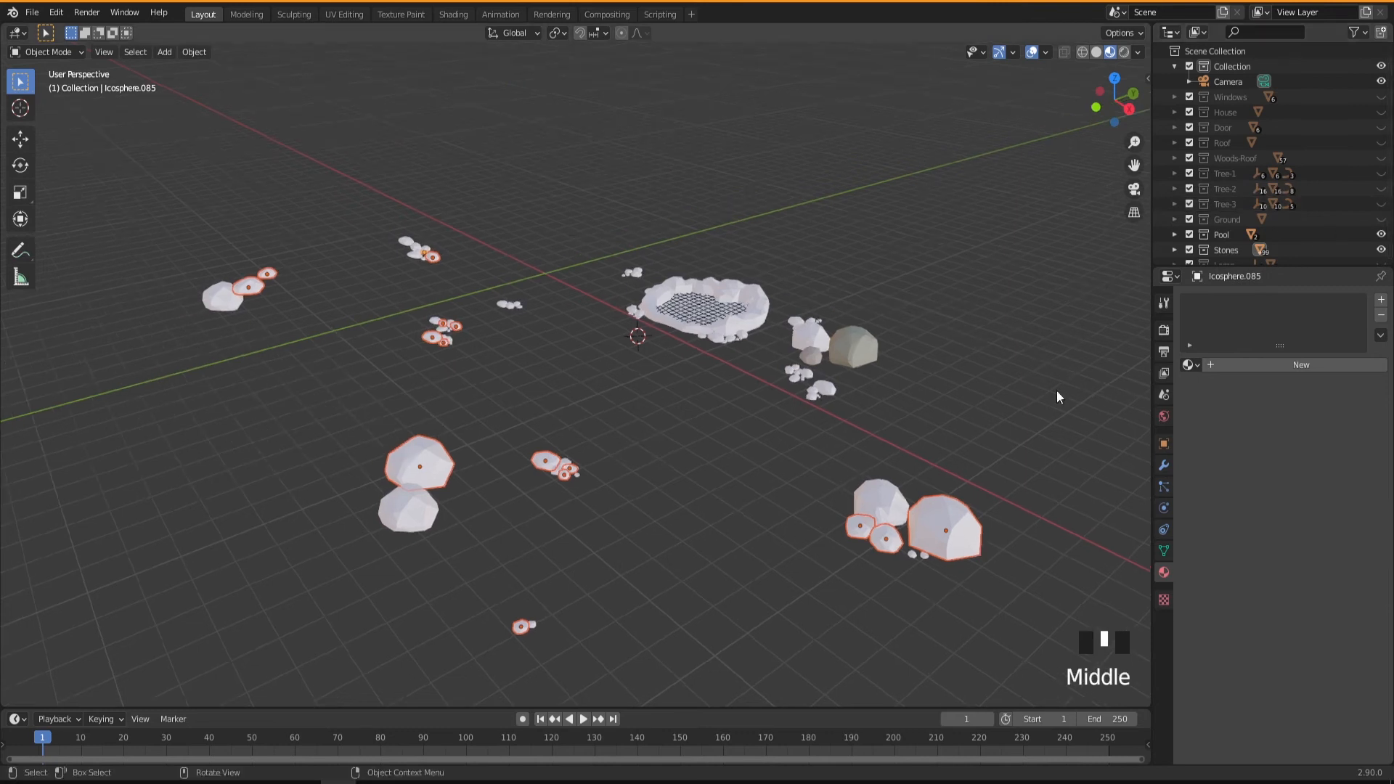
click(1380, 234)
middle_drag(804, 535, 823, 539)
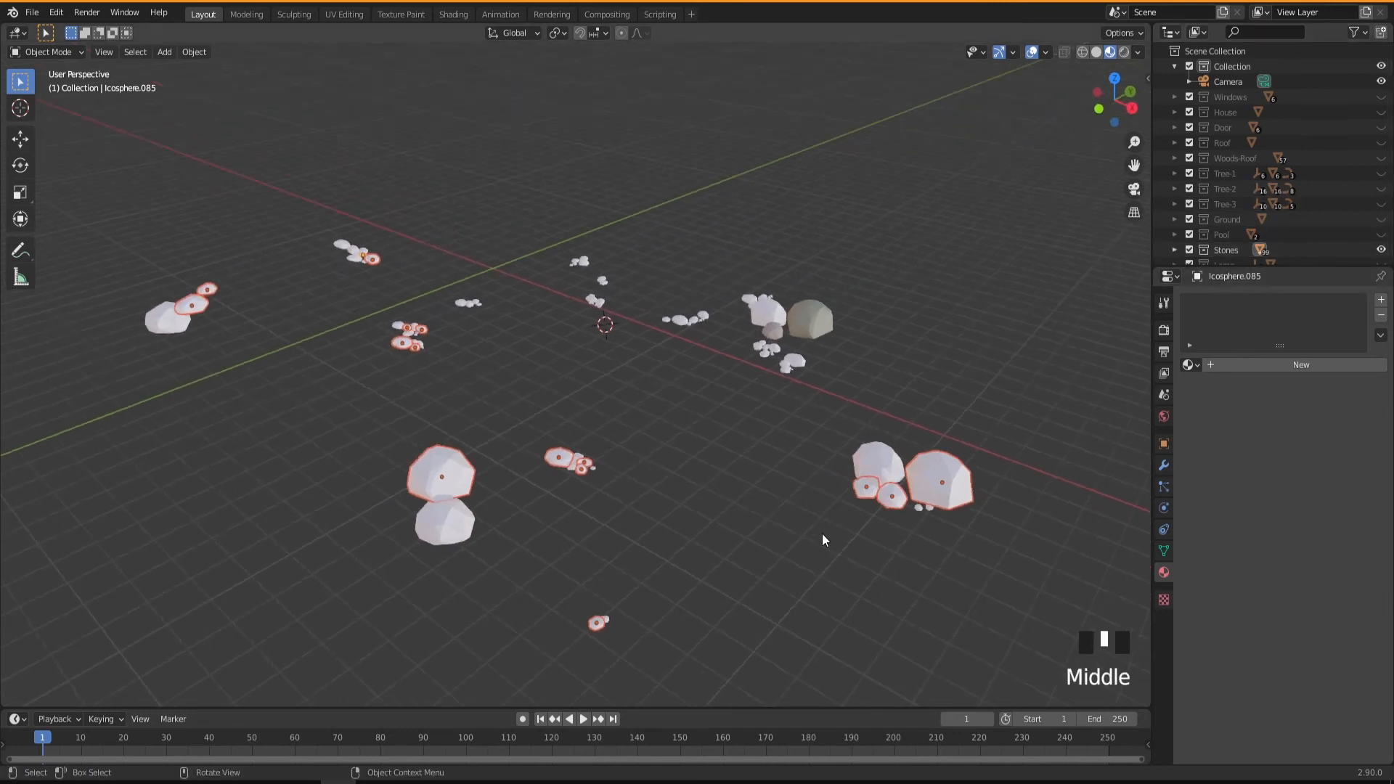
Step: Select all the stones, assign Stone-1 to the active one, copy it to the others and clear the selection
drag(114, 187, 1061, 684)
scroll(827, 574, down, 2)
scroll(827, 574, down, 1)
shift+middle_drag(799, 587, 722, 489)
drag(213, 204, 957, 586)
scroll(566, 446, up, 1)
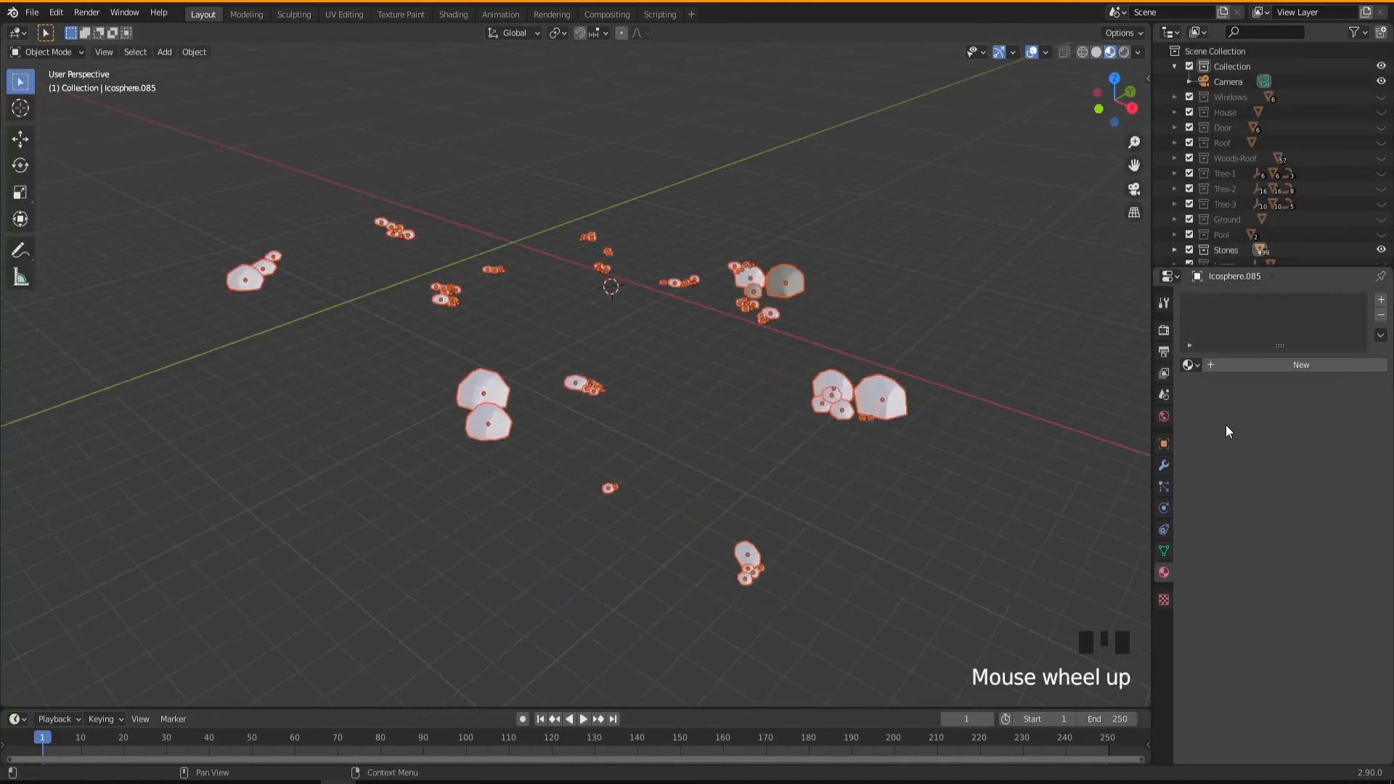
click(1191, 365)
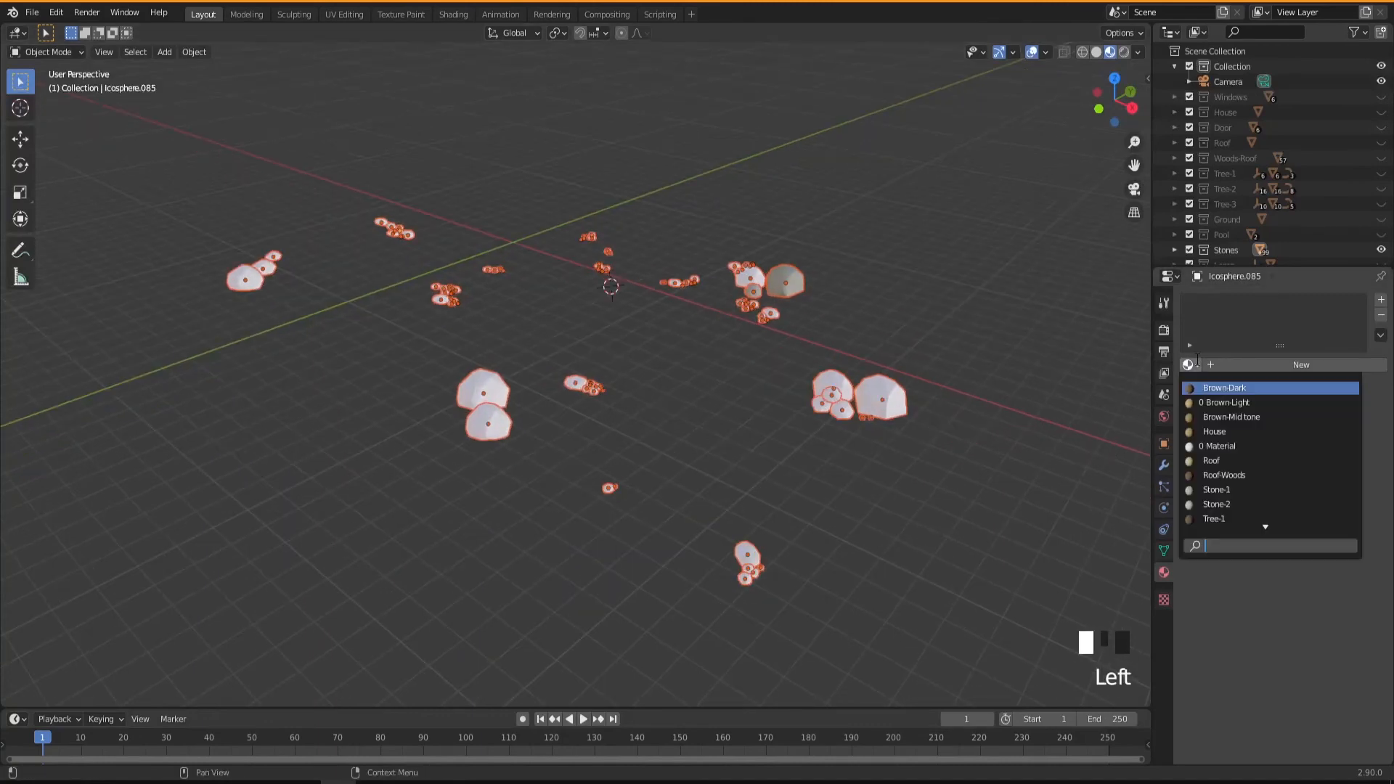
click(1223, 491)
click(1381, 335)
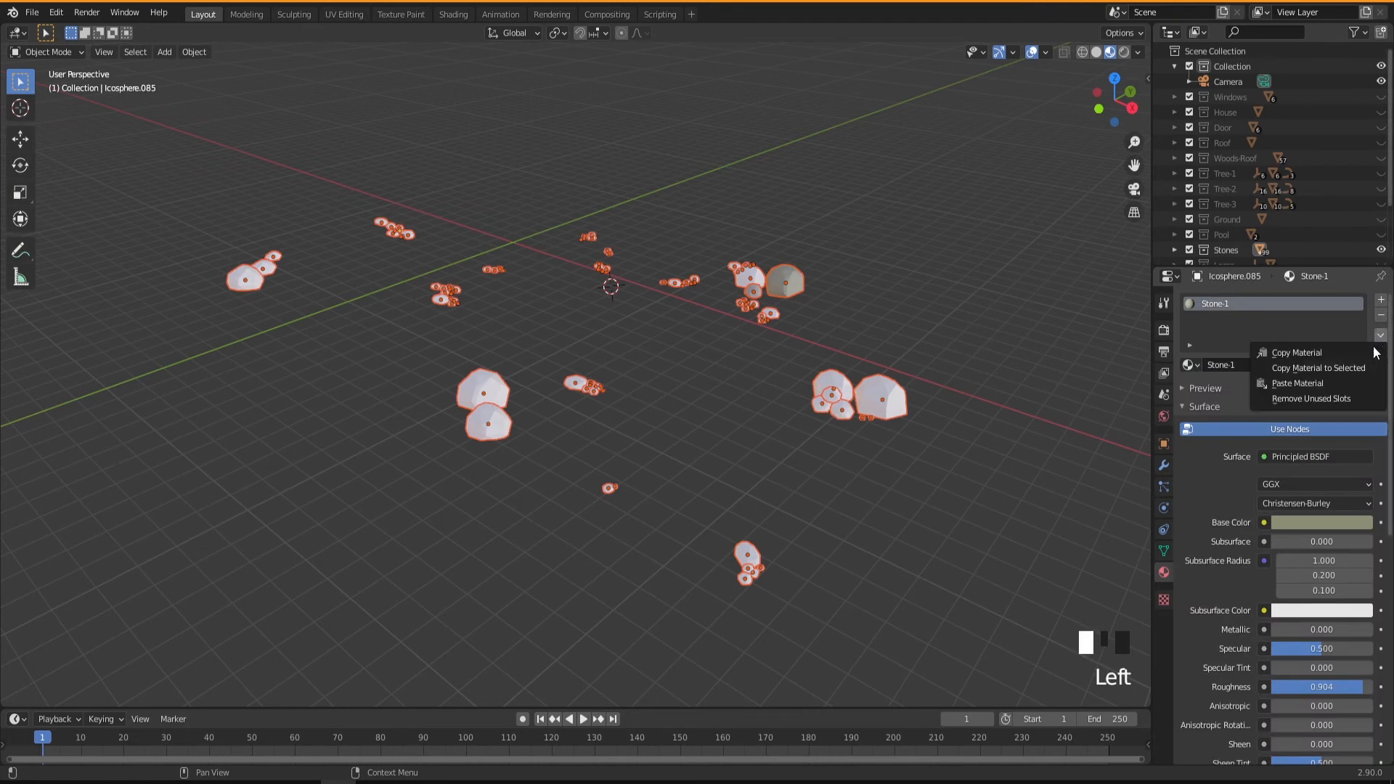
click(1343, 368)
click(653, 495)
middle_drag(653, 495, 732, 511)
Step: Start a multiple selection with some stones of the frontmost small cluster and add stones from the neighbouring groups
click(803, 623)
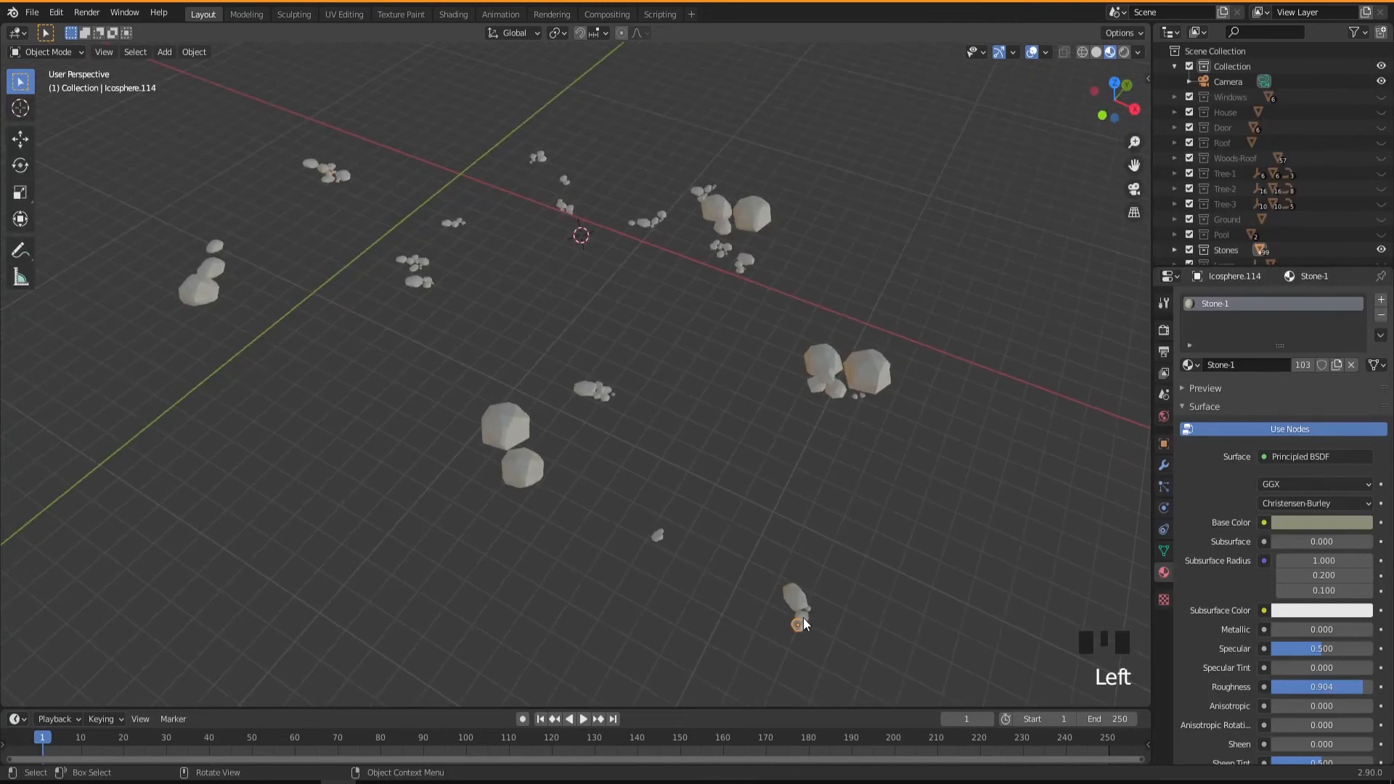
click(800, 616)
middle_drag(713, 607, 626, 465)
scroll(724, 502, up, 4)
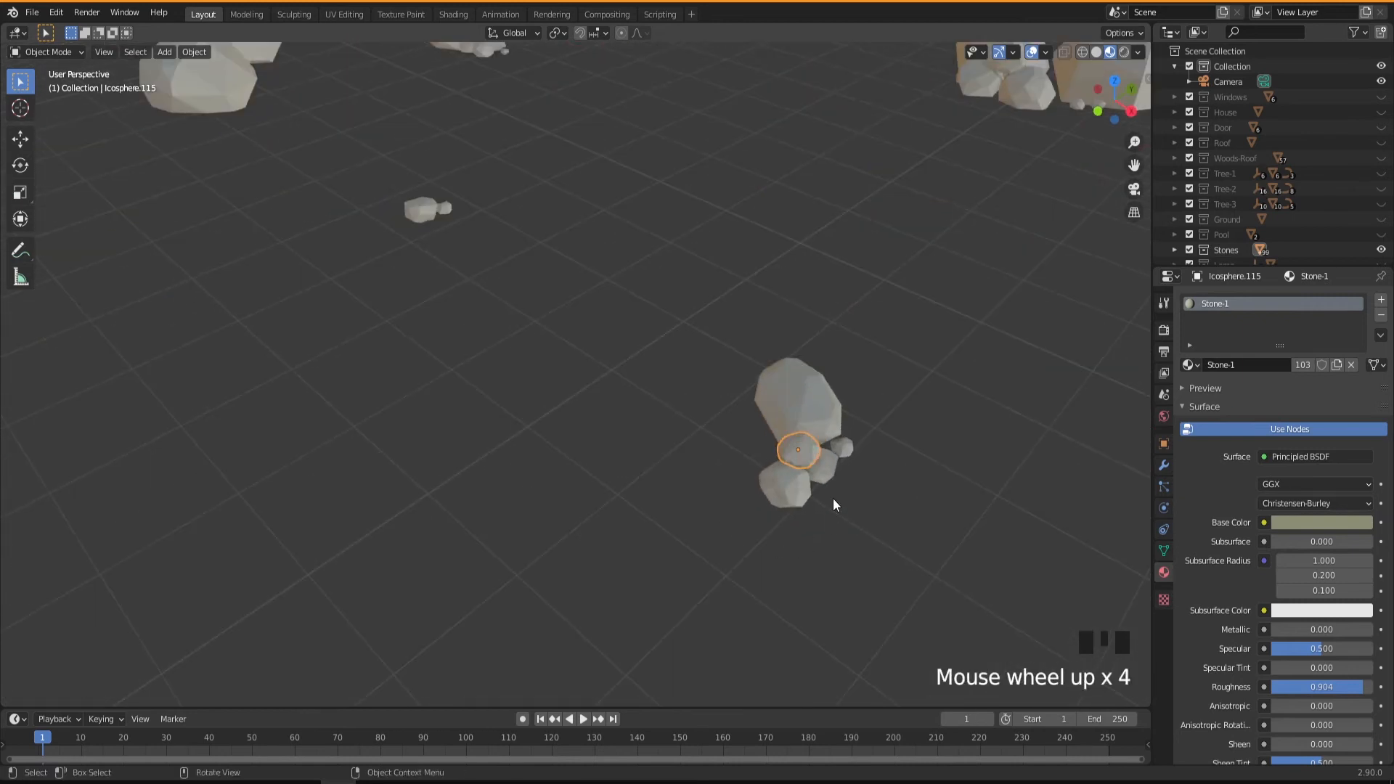
shift+click(844, 456)
shift+middle_drag(420, 316, 562, 427)
shift+click(462, 294)
shift+middle_drag(657, 307, 639, 451)
shift+click(652, 414)
shift+middle_drag(748, 439, 623, 460)
Step: Extend the selection with some stones from each small cluster around the hidden house and pool
scroll(657, 414, up, 4)
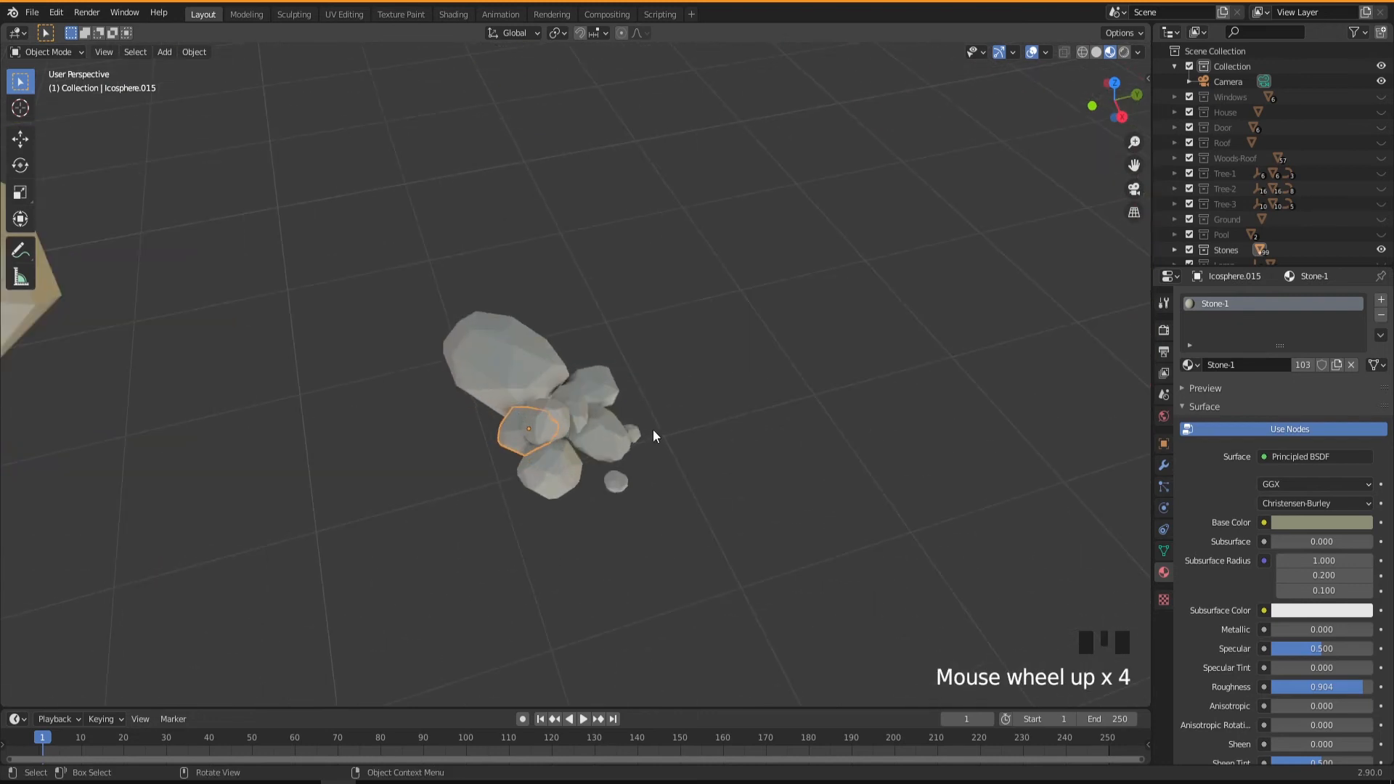
shift+click(582, 406)
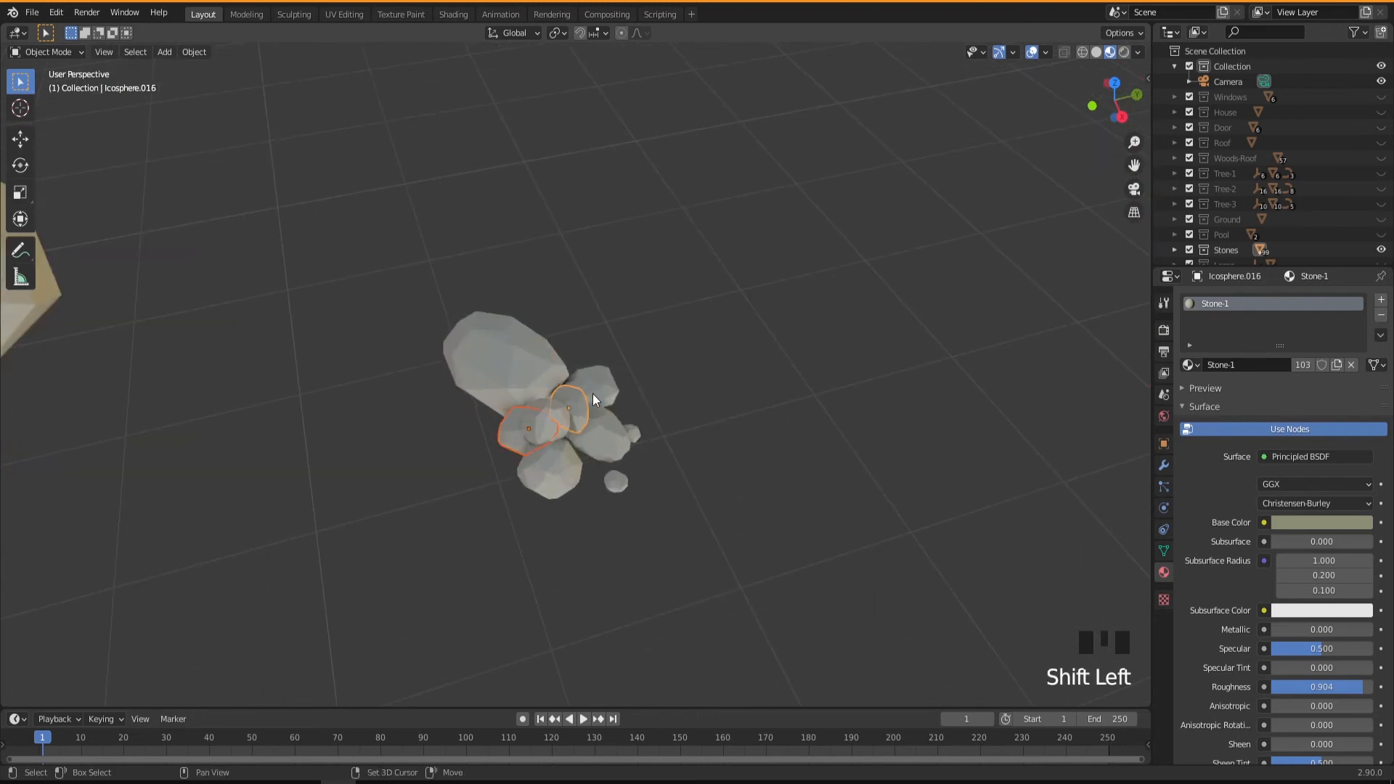
shift+click(548, 360)
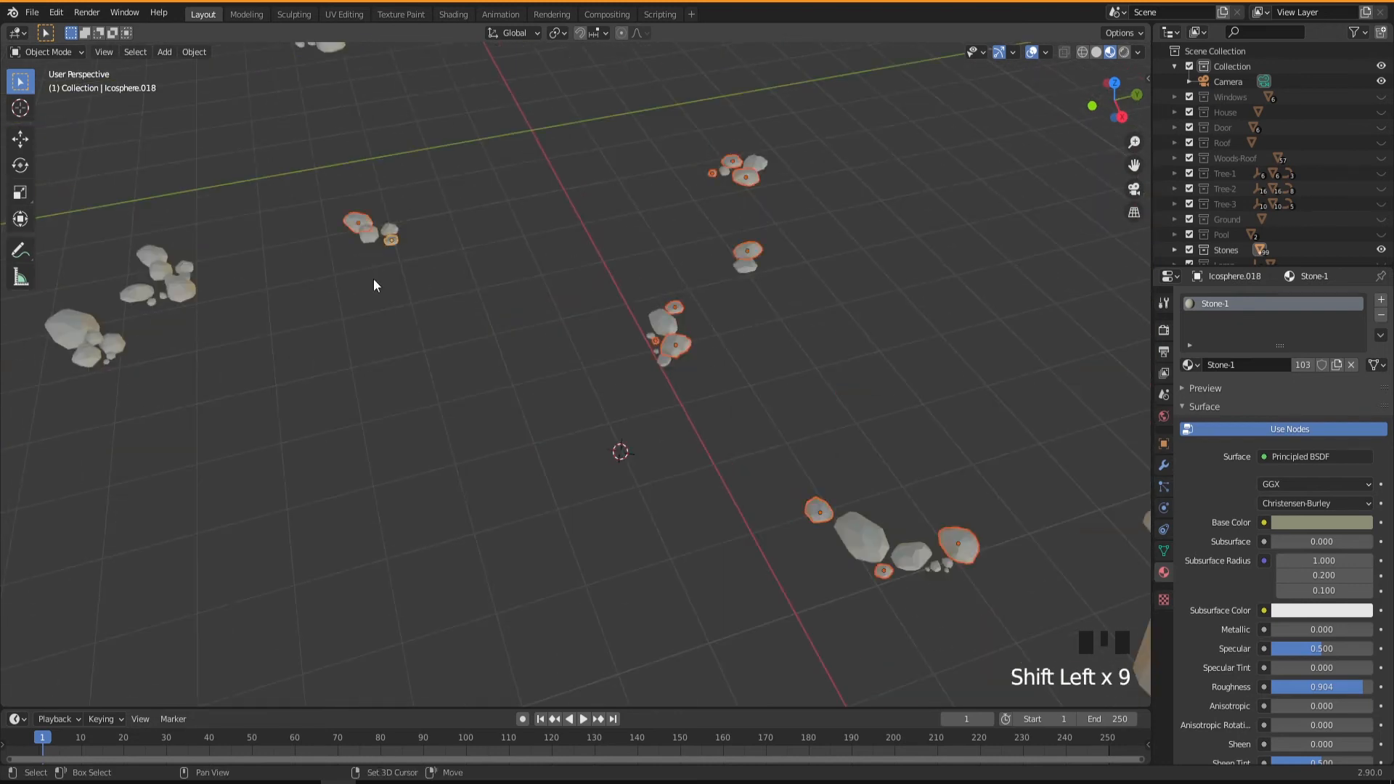
shift+middle_drag(377, 283, 675, 378)
Step: Add the front group's largest boulder, one of its small stones and a pebble, plus the middle stone of the distant row of three
shift+click(663, 448)
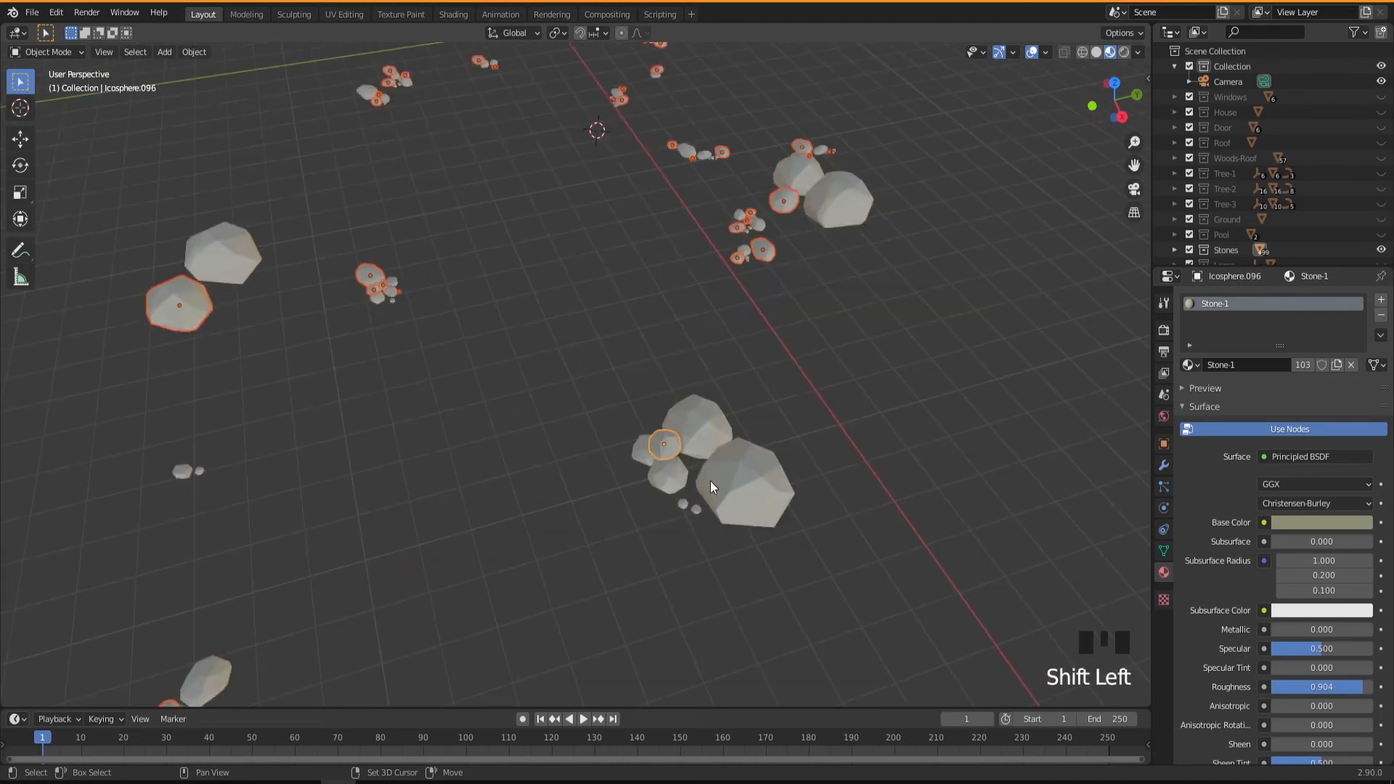
shift+click(729, 487)
shift+middle_drag(587, 552, 795, 454)
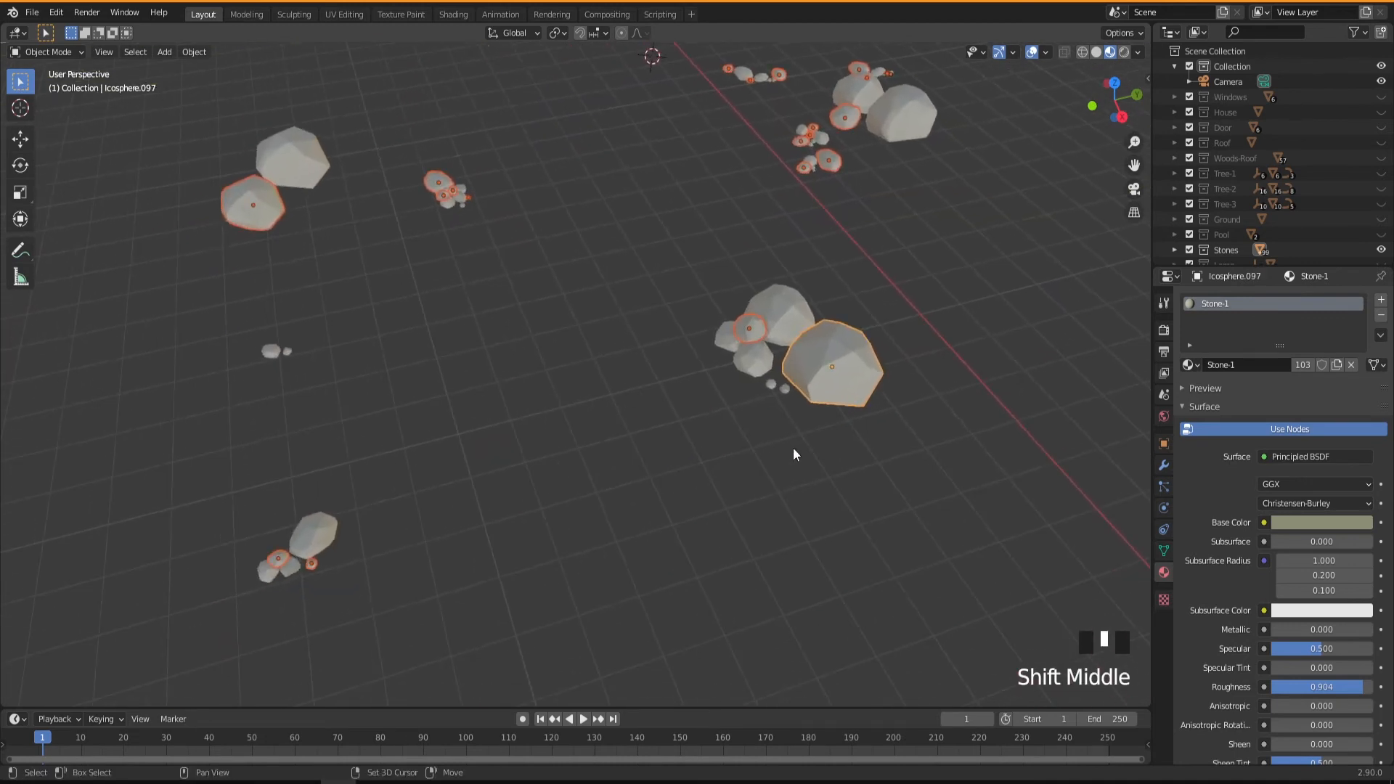
shift+click(771, 385)
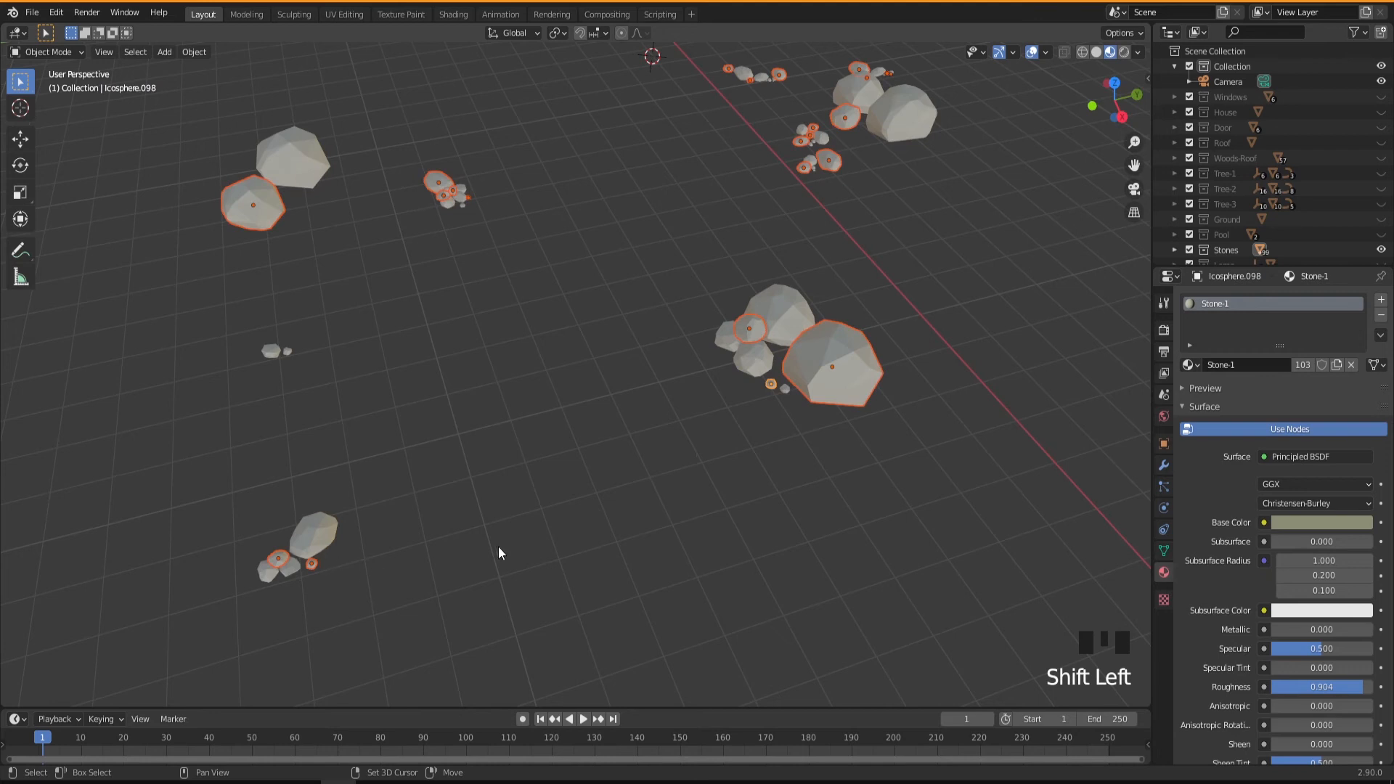
shift+middle_drag(498, 549, 585, 518)
scroll(633, 540, down, 2)
shift+middle_drag(707, 451, 654, 559)
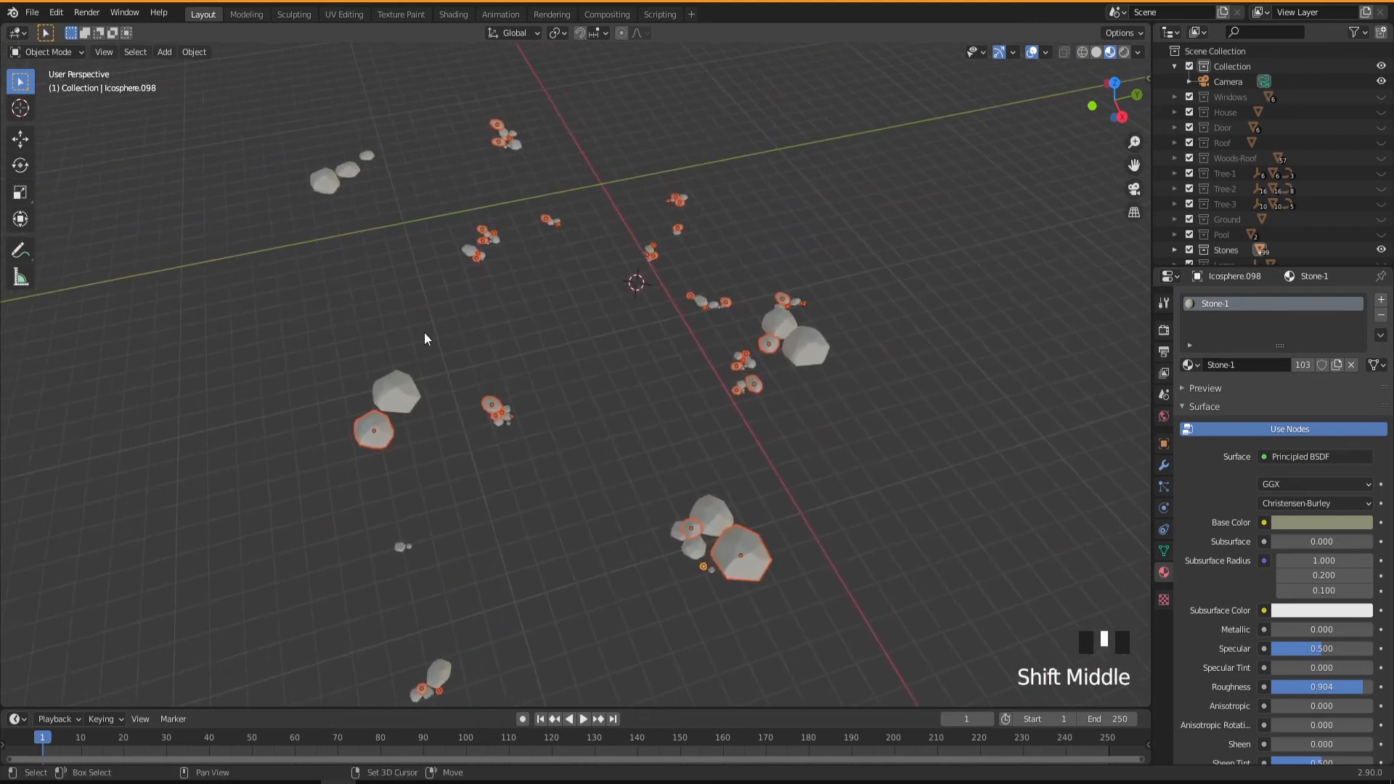
shift+click(346, 182)
middle_drag(607, 450, 668, 458)
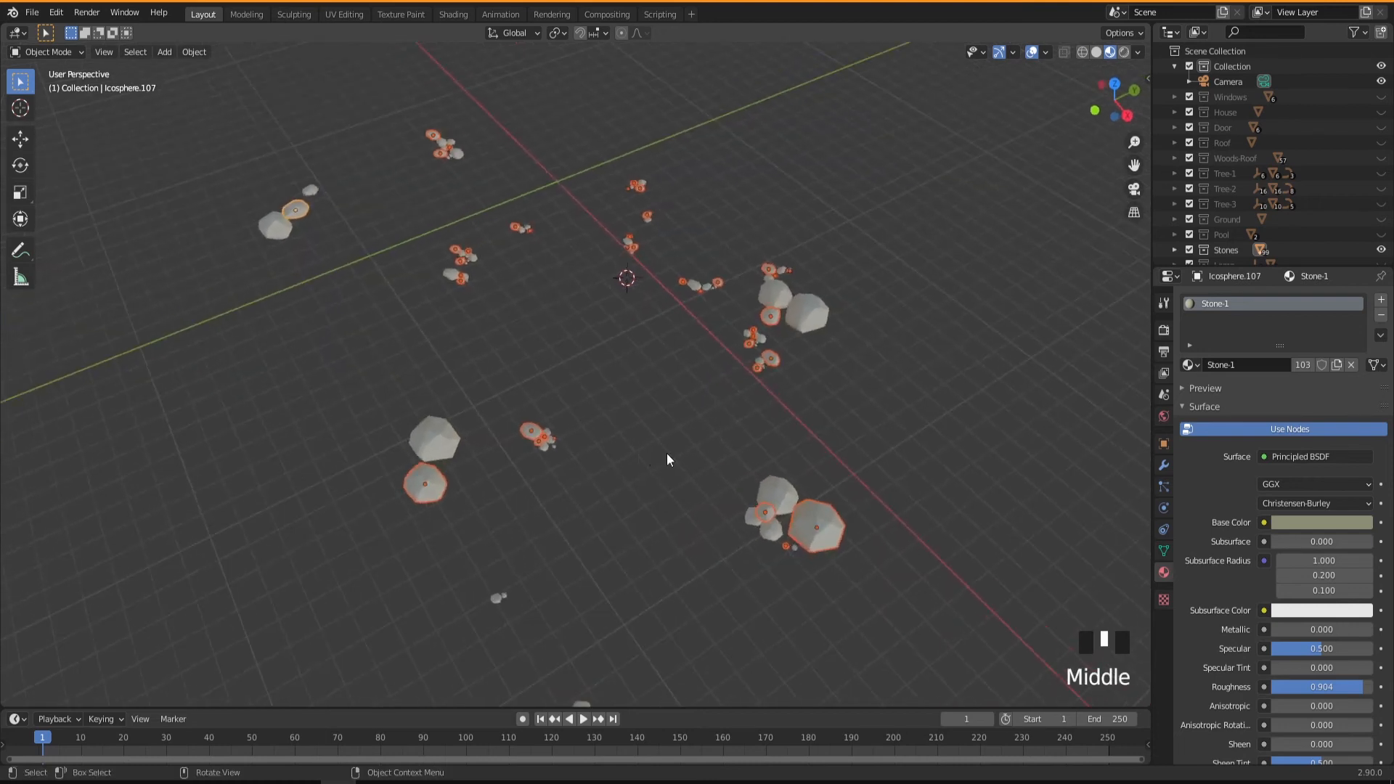
Step: Change the active stone's material to Stone-2, copy it to all selected stones and clear the selection
click(1200, 365)
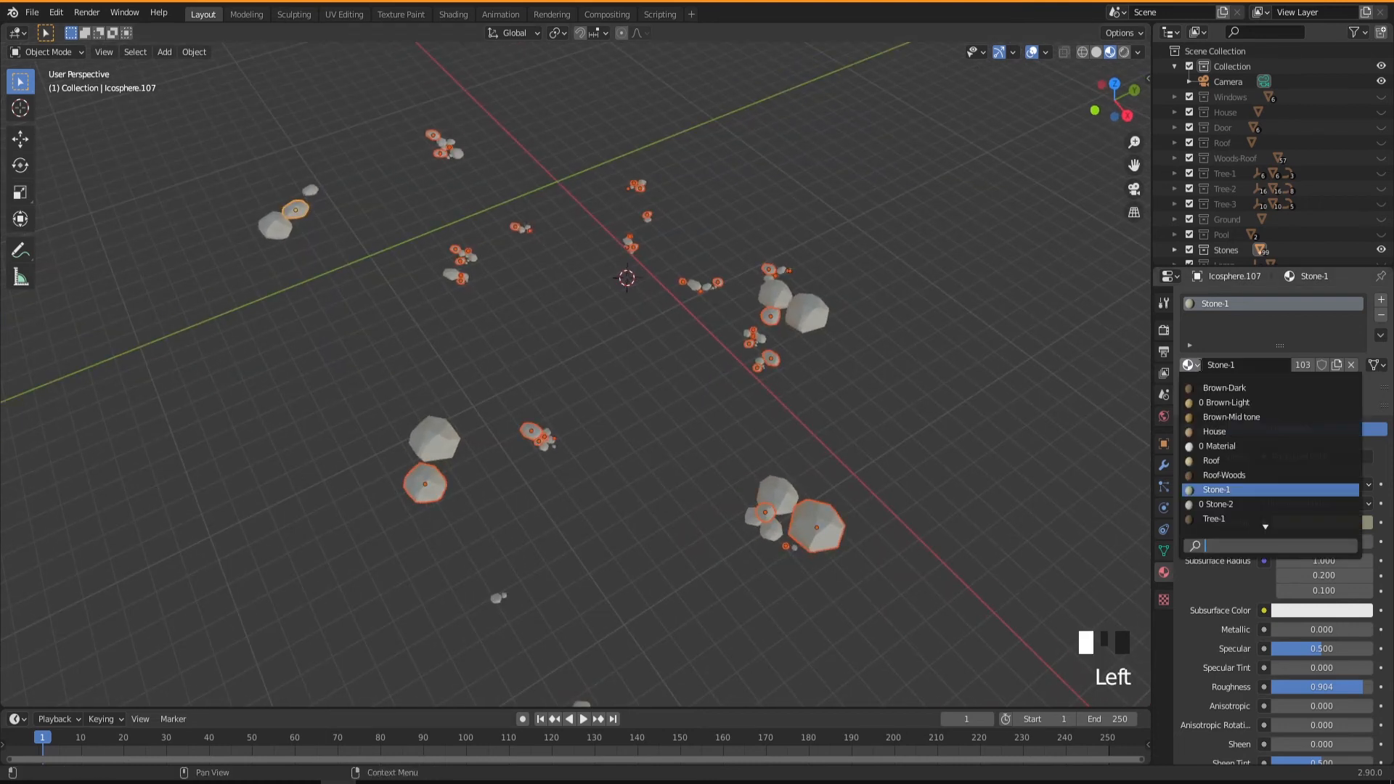
click(1224, 504)
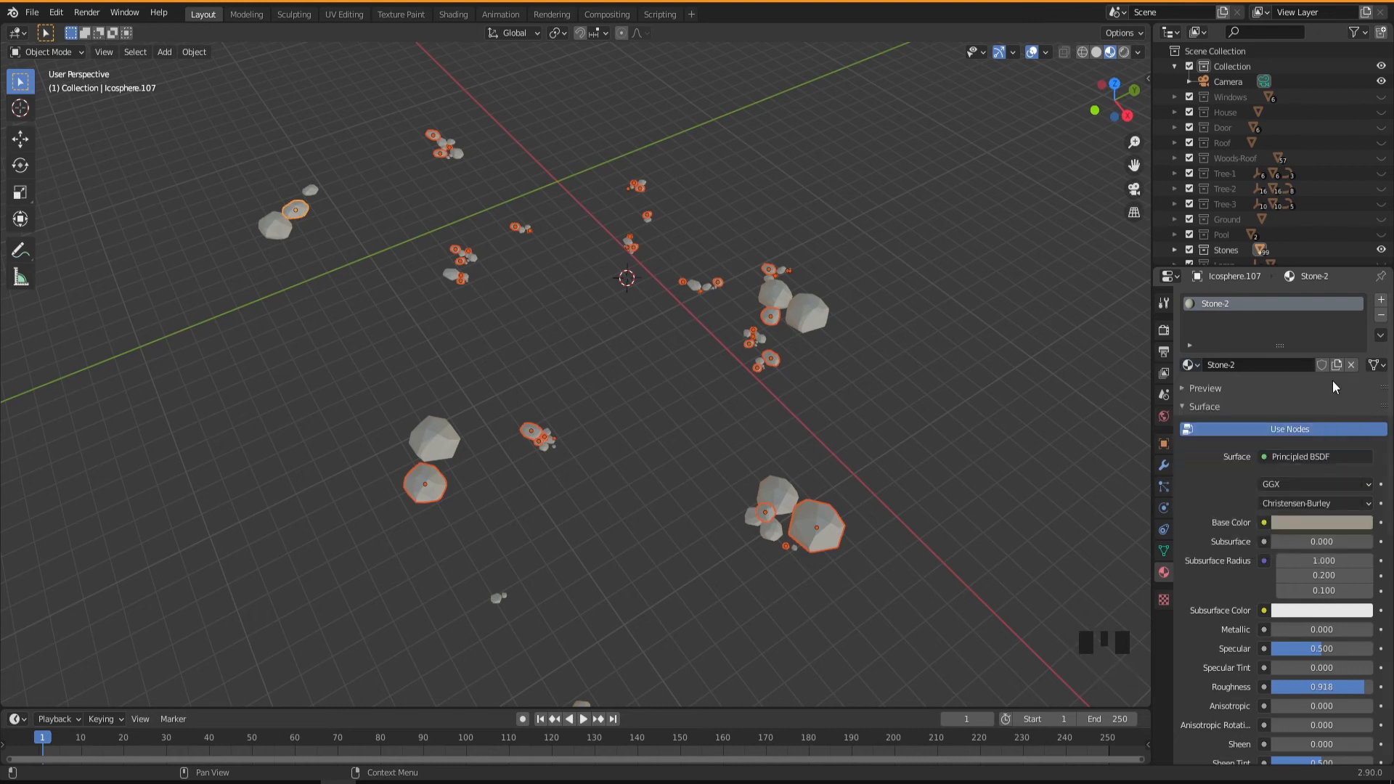
click(1380, 335)
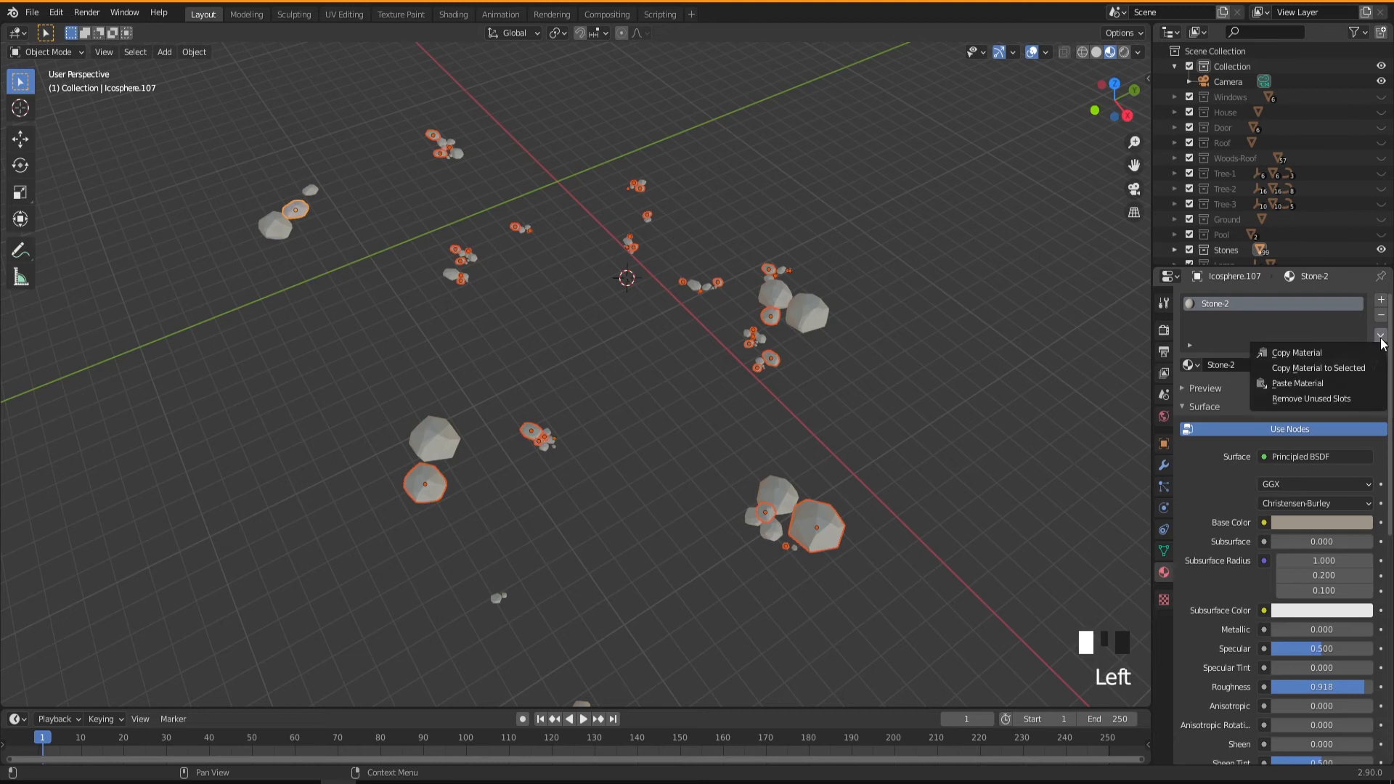
click(1332, 368)
mouse_move(827, 538)
middle_down()
mouse_move(848, 542)
mouse_move(852, 521)
mouse_move(834, 516)
middle_up()
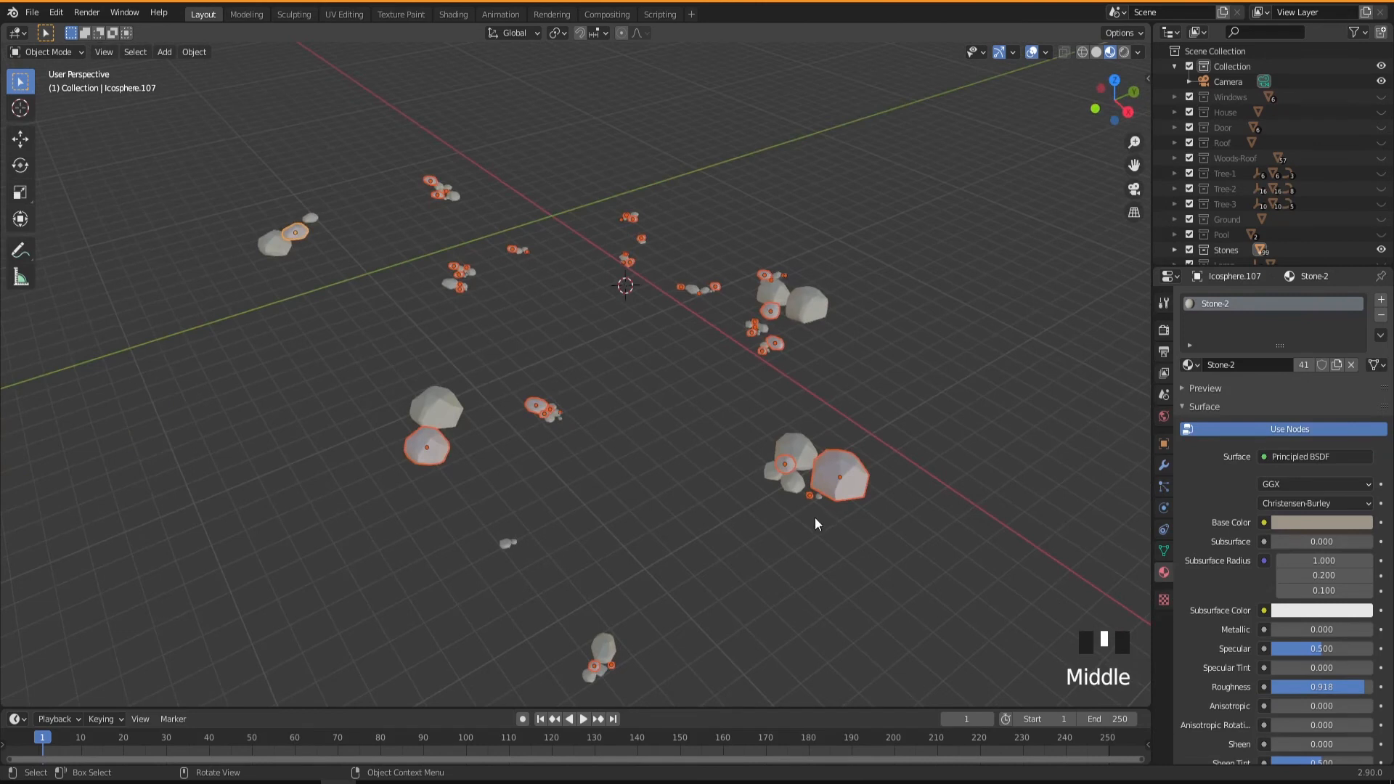
scroll(847, 498, up, 4)
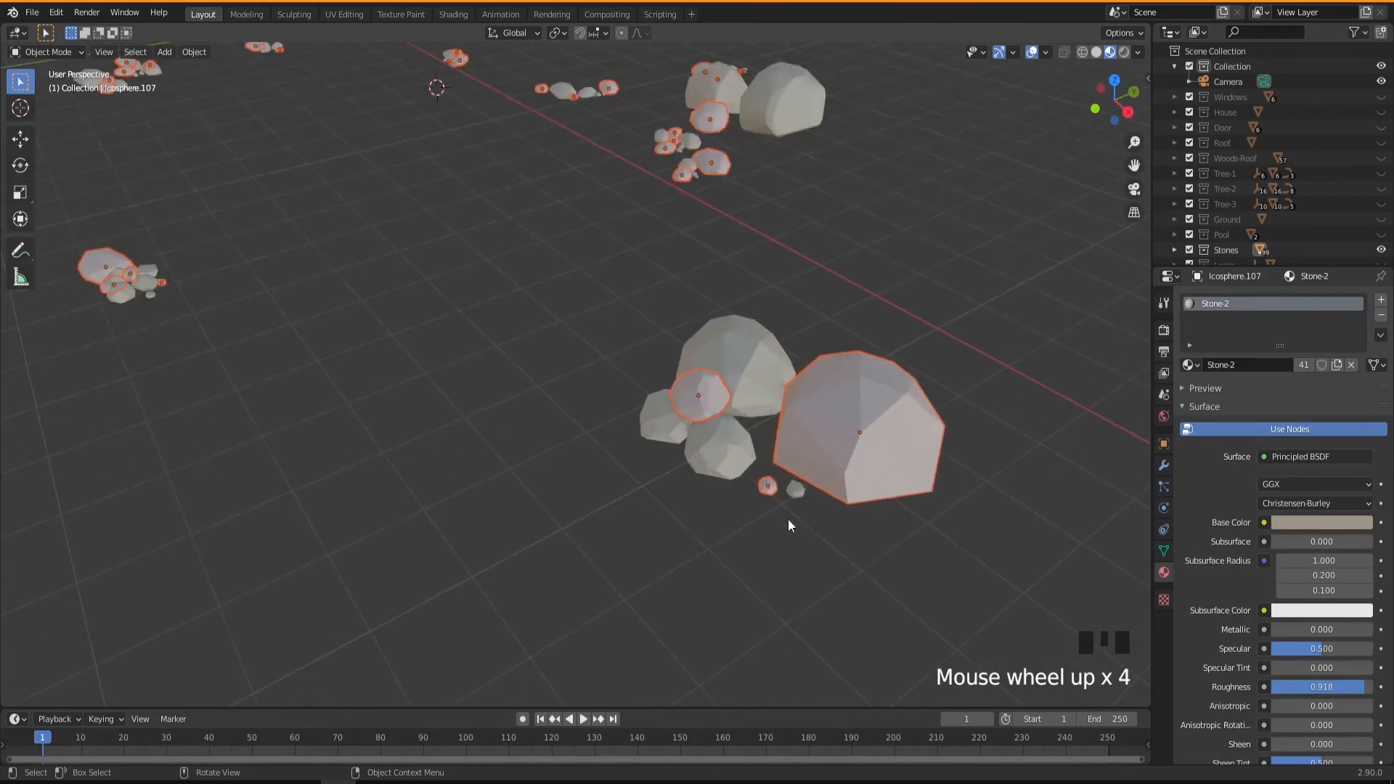
click(724, 539)
mouse_move(732, 520)
middle_down()
mouse_move(713, 514)
mouse_move(738, 513)
middle_up()
mouse_move(686, 364)
middle_down()
mouse_move(668, 338)
mouse_move(669, 383)
mouse_move(669, 357)
middle_up()
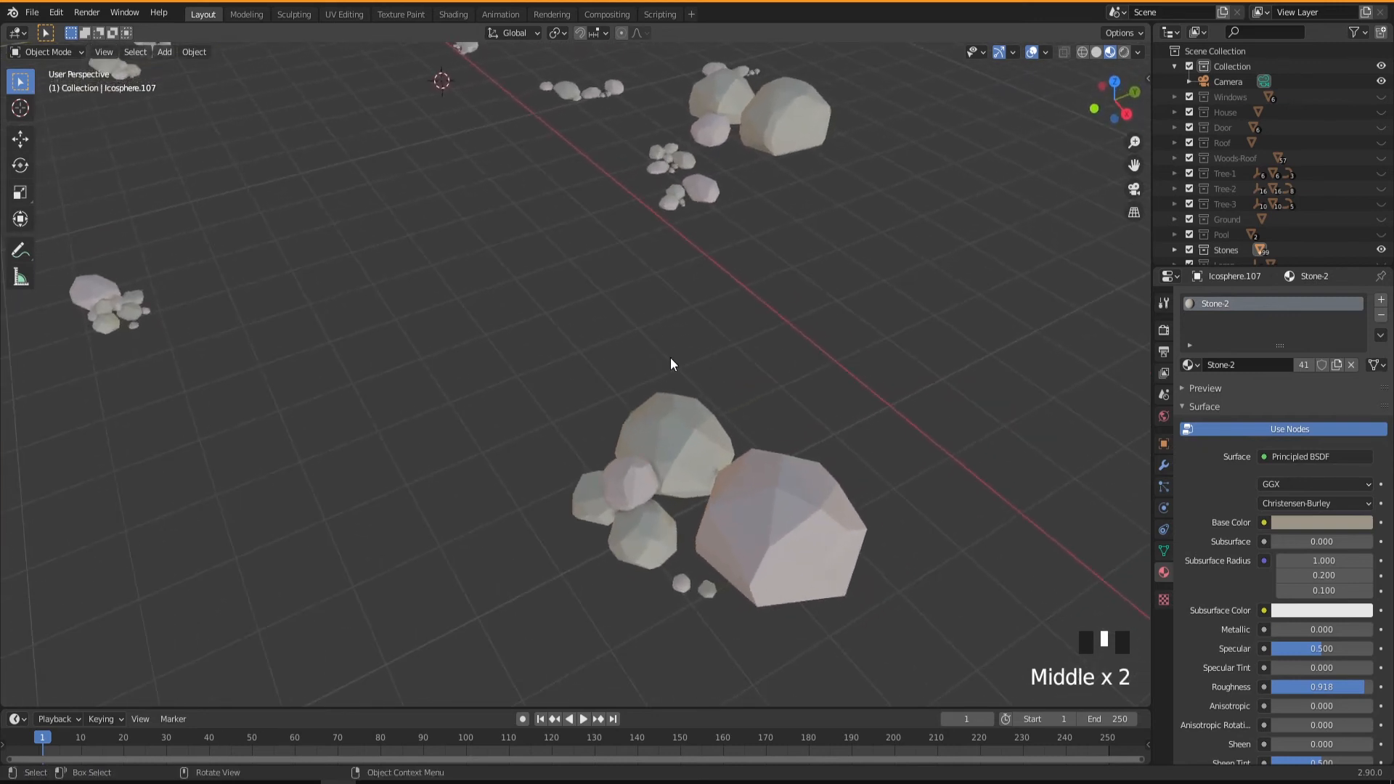
Step: Make the Stone-2 base color a strong blue with hue 0.595 and saturation 0.710
click(1299, 521)
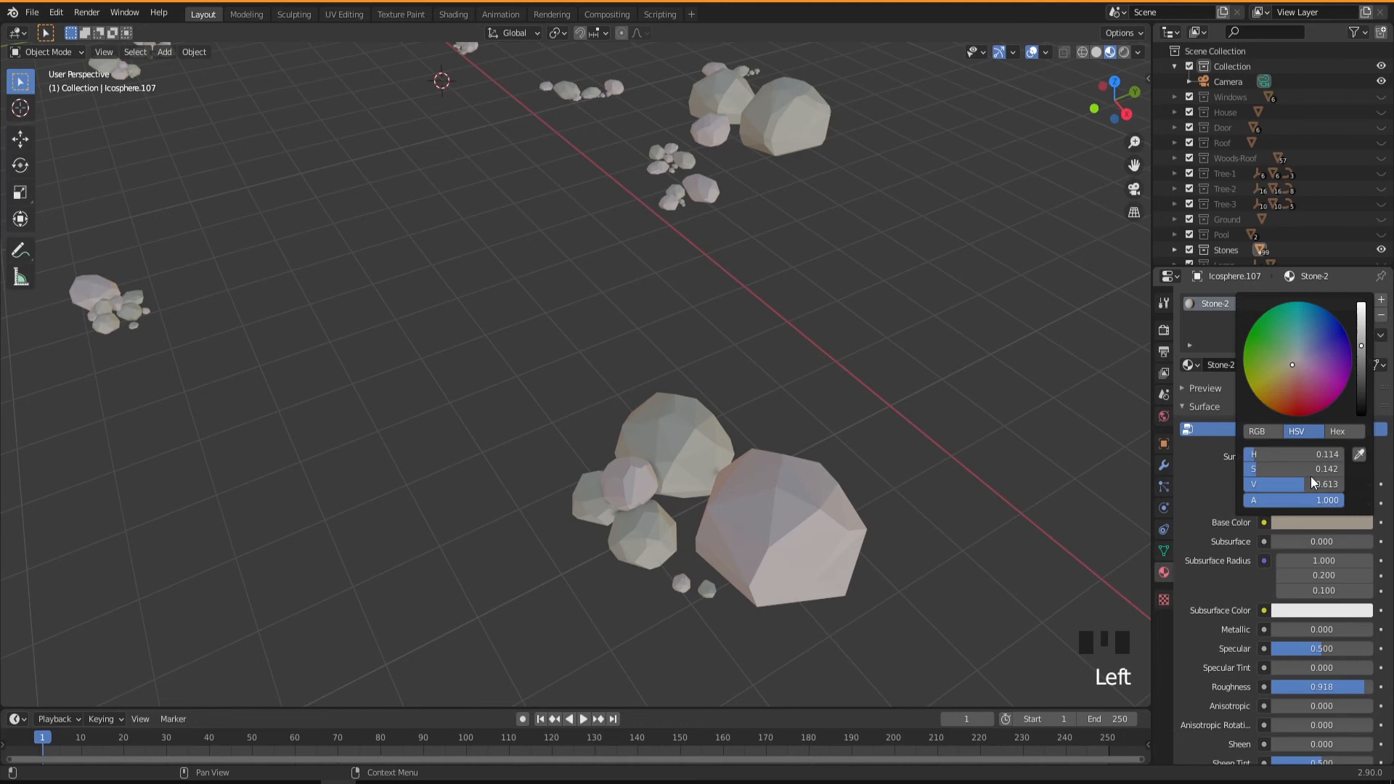
click(1319, 337)
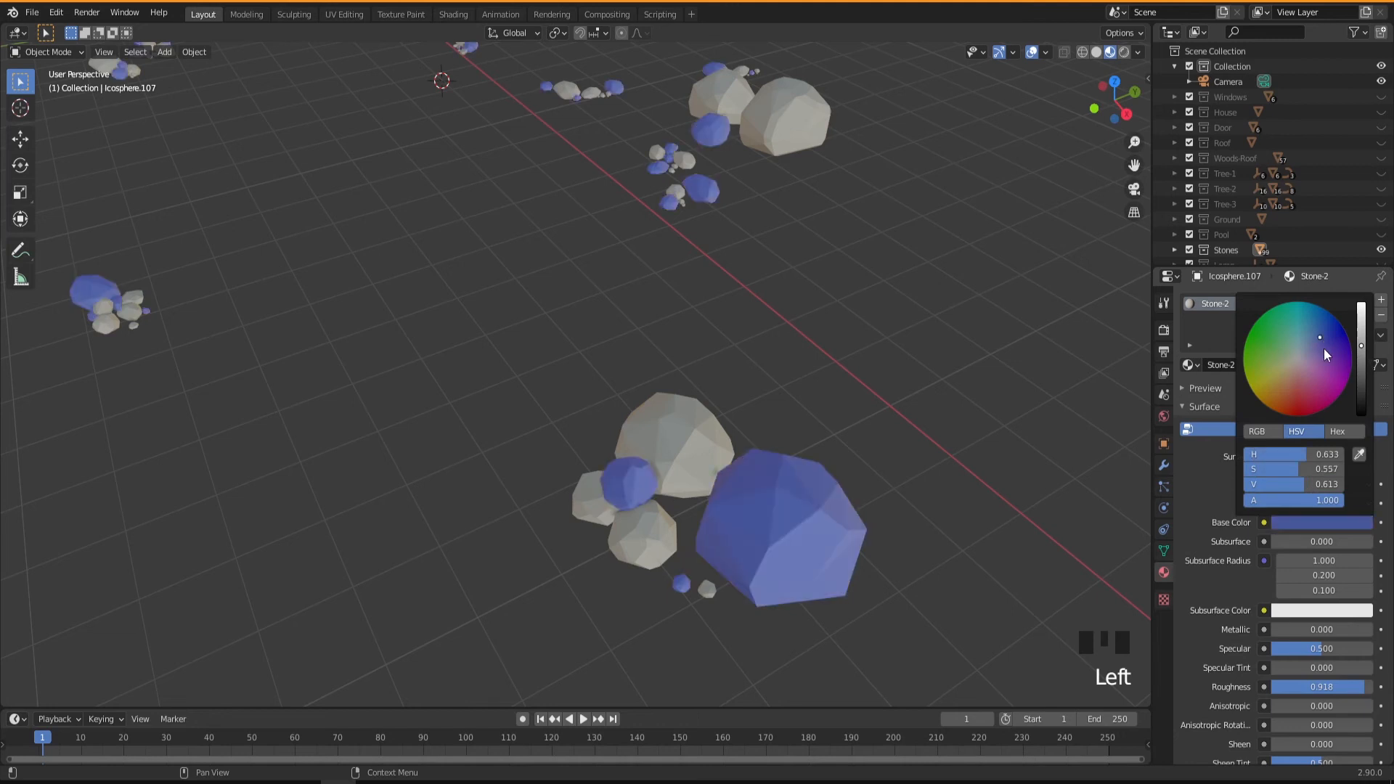
click(1293, 368)
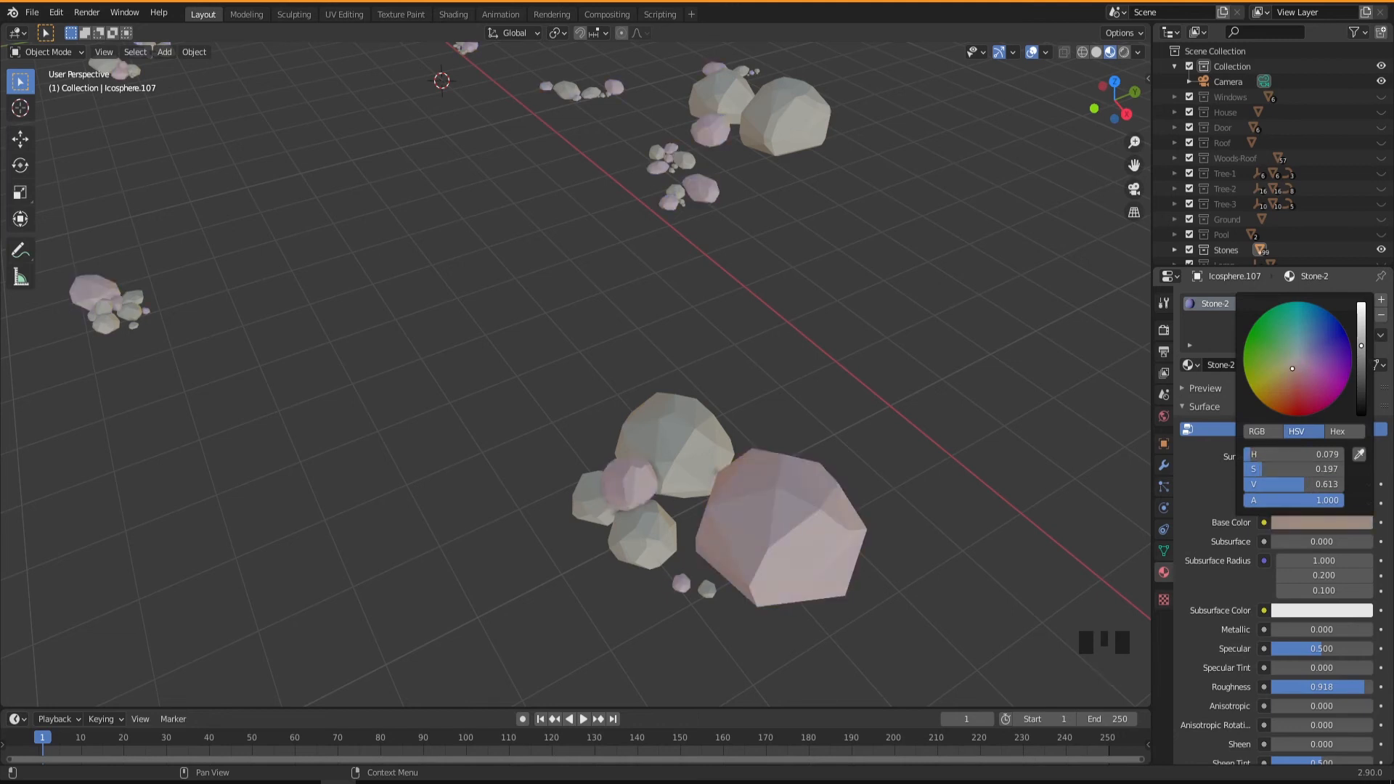
drag(1288, 370, 1319, 325)
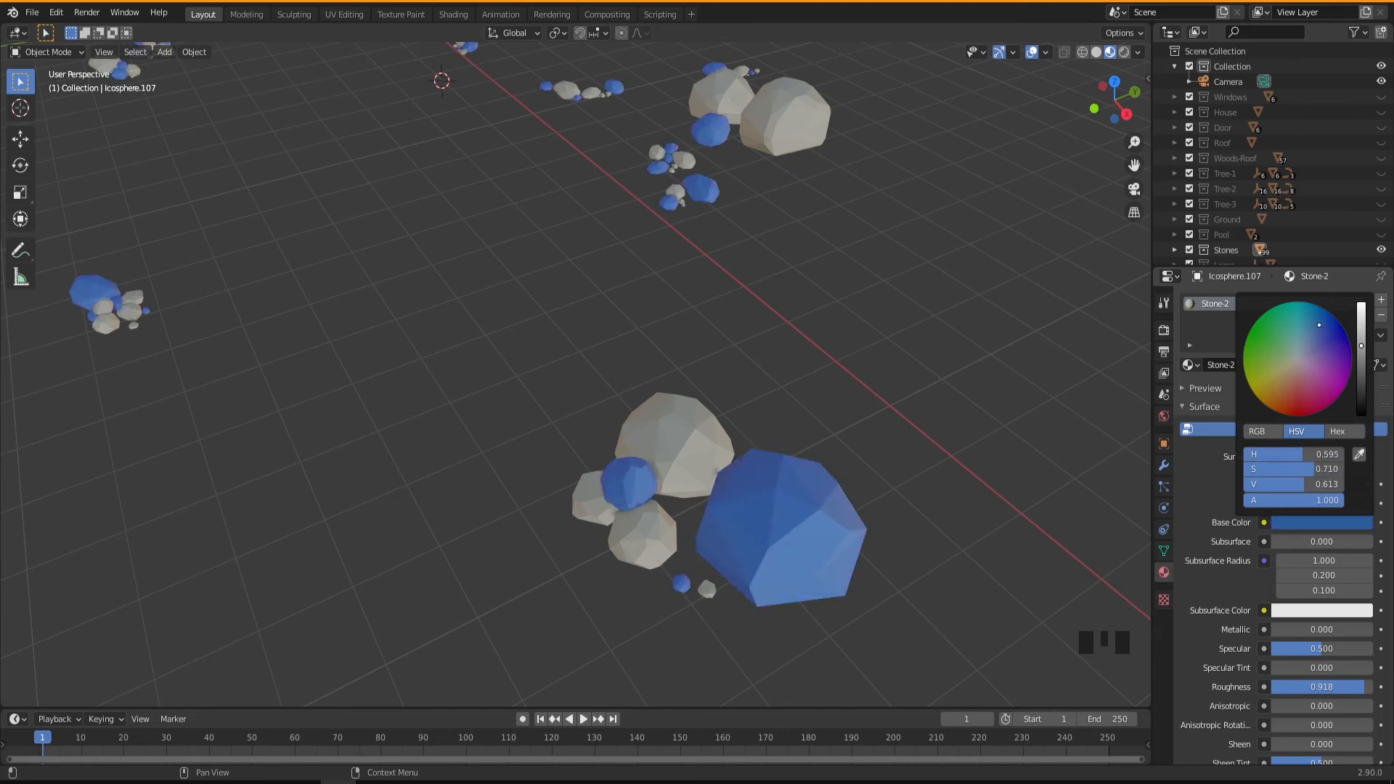
scroll(416, 478, down, 2)
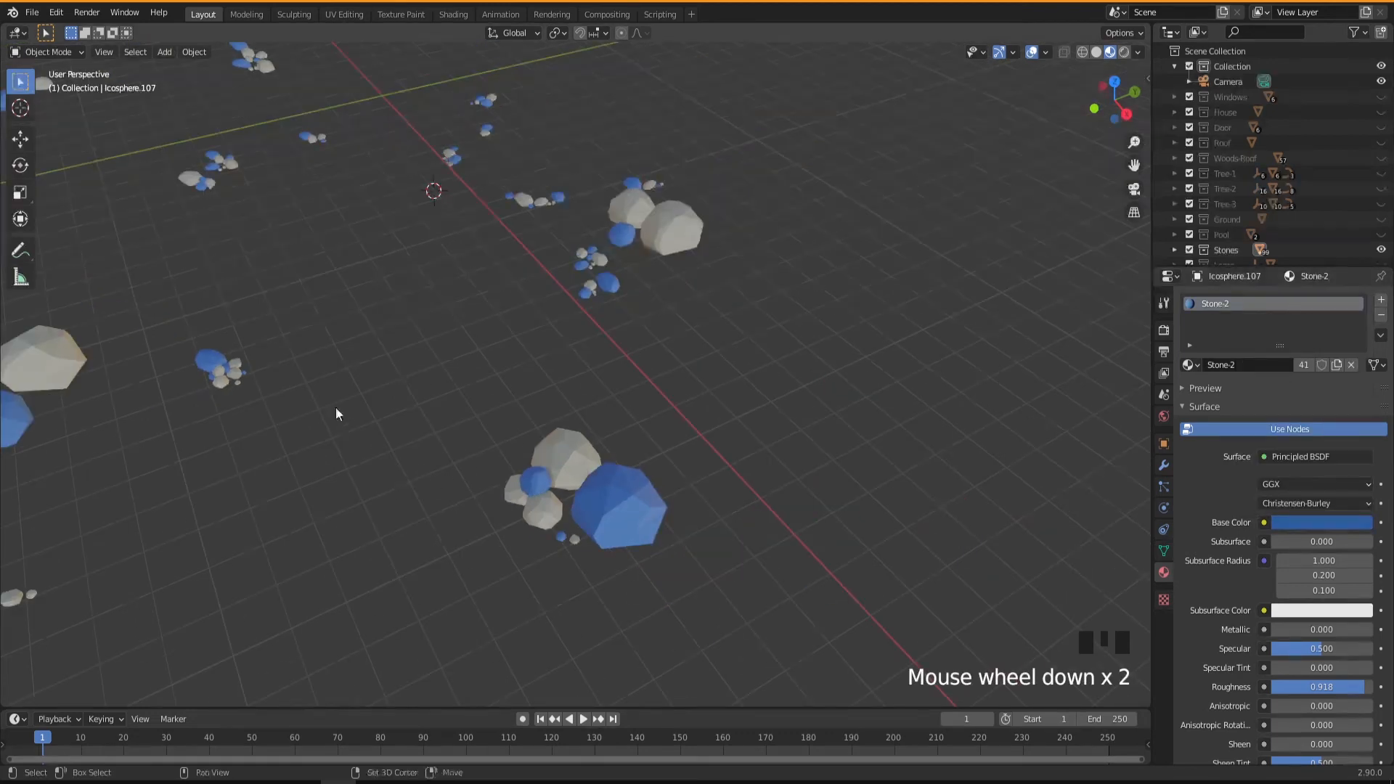
Step: Change the Stone-2 base color to a pale beige with hue about 0.169, saturation about 0.137 and value 0.700
shift+middle_drag(336, 410, 554, 457)
middle_drag(447, 340, 512, 385)
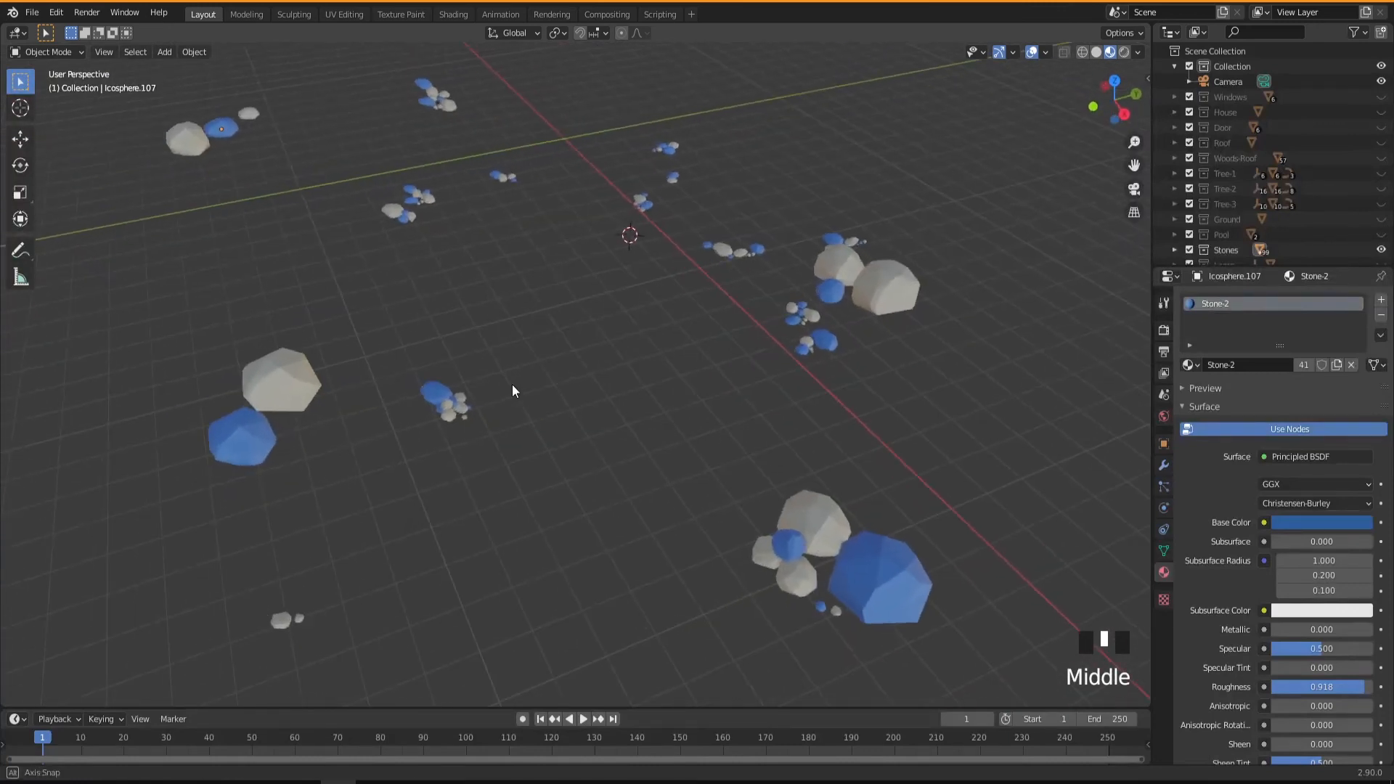
click(1298, 521)
click(1315, 522)
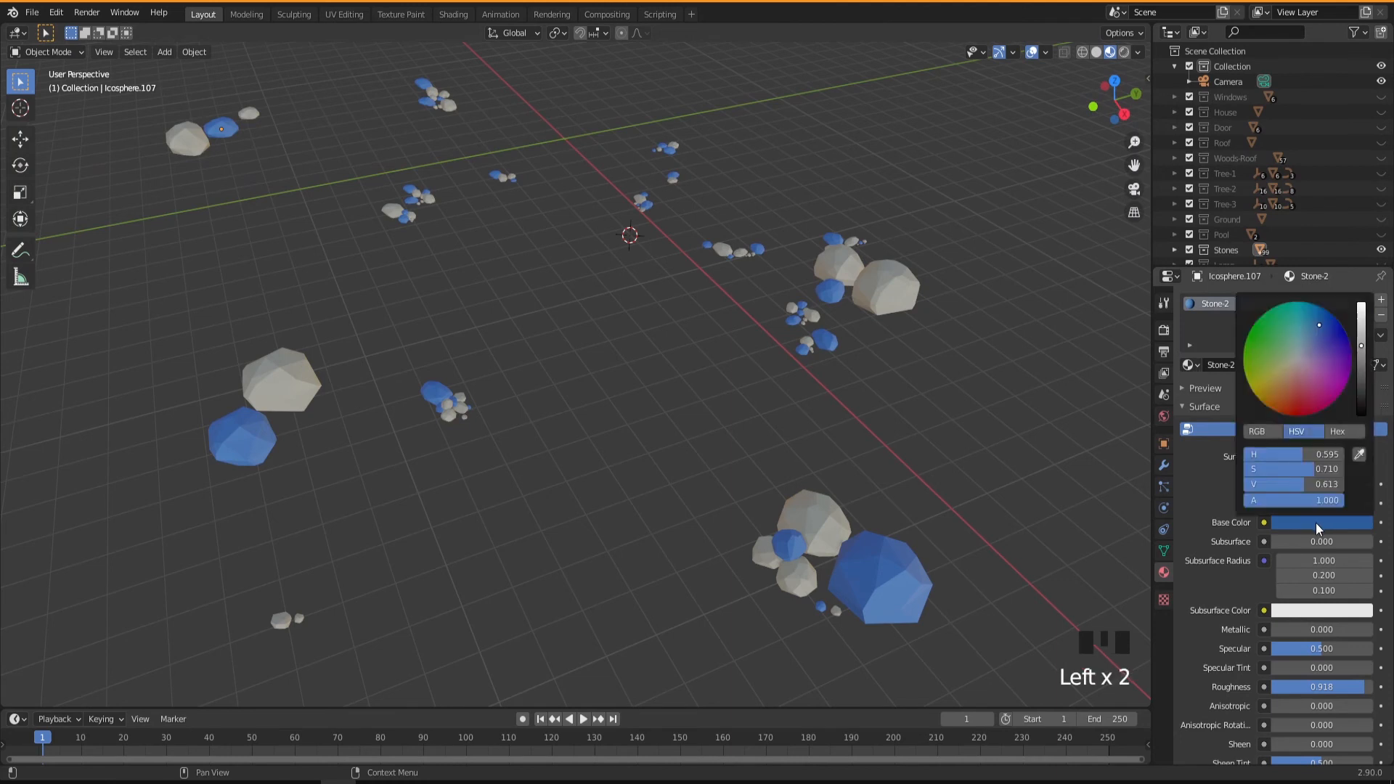
drag(1319, 324, 1285, 369)
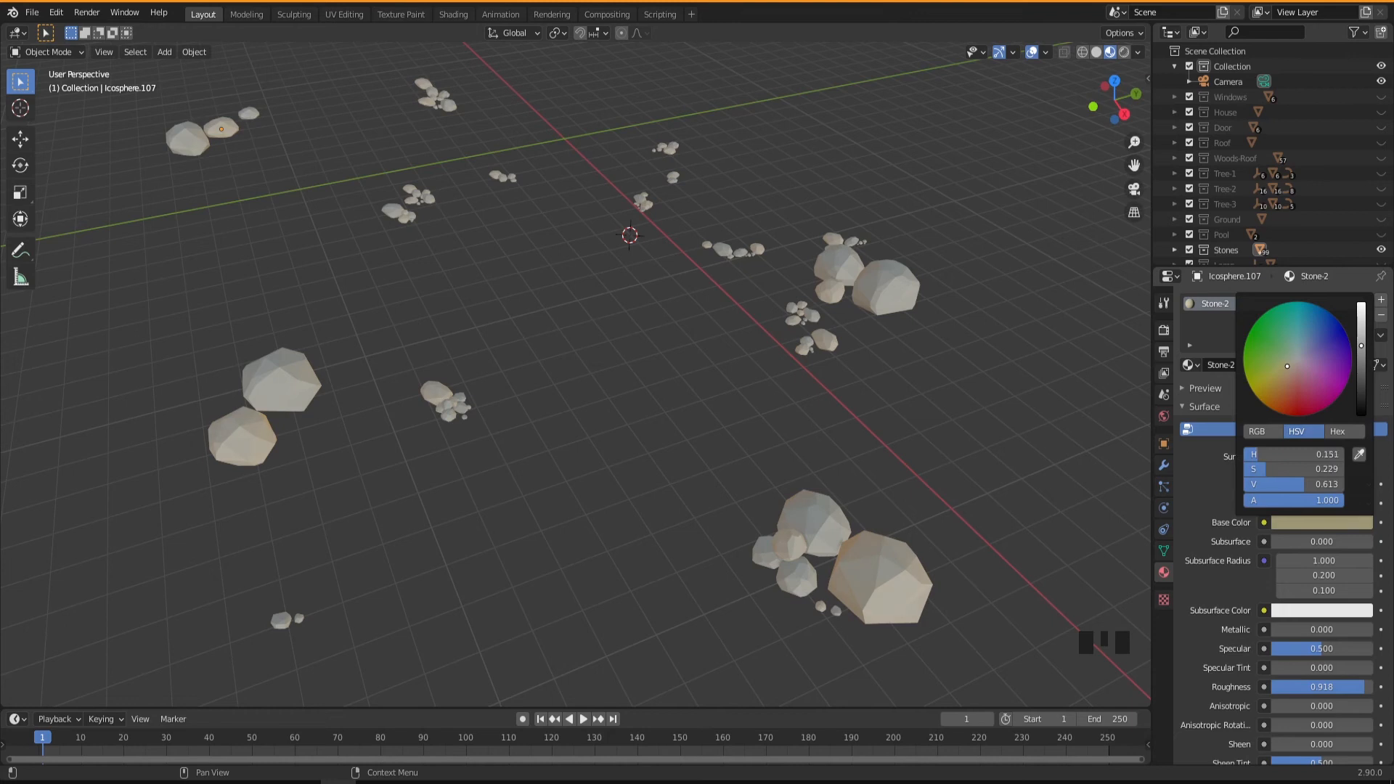
middle_drag(783, 595, 778, 559)
click(1314, 529)
click(1313, 527)
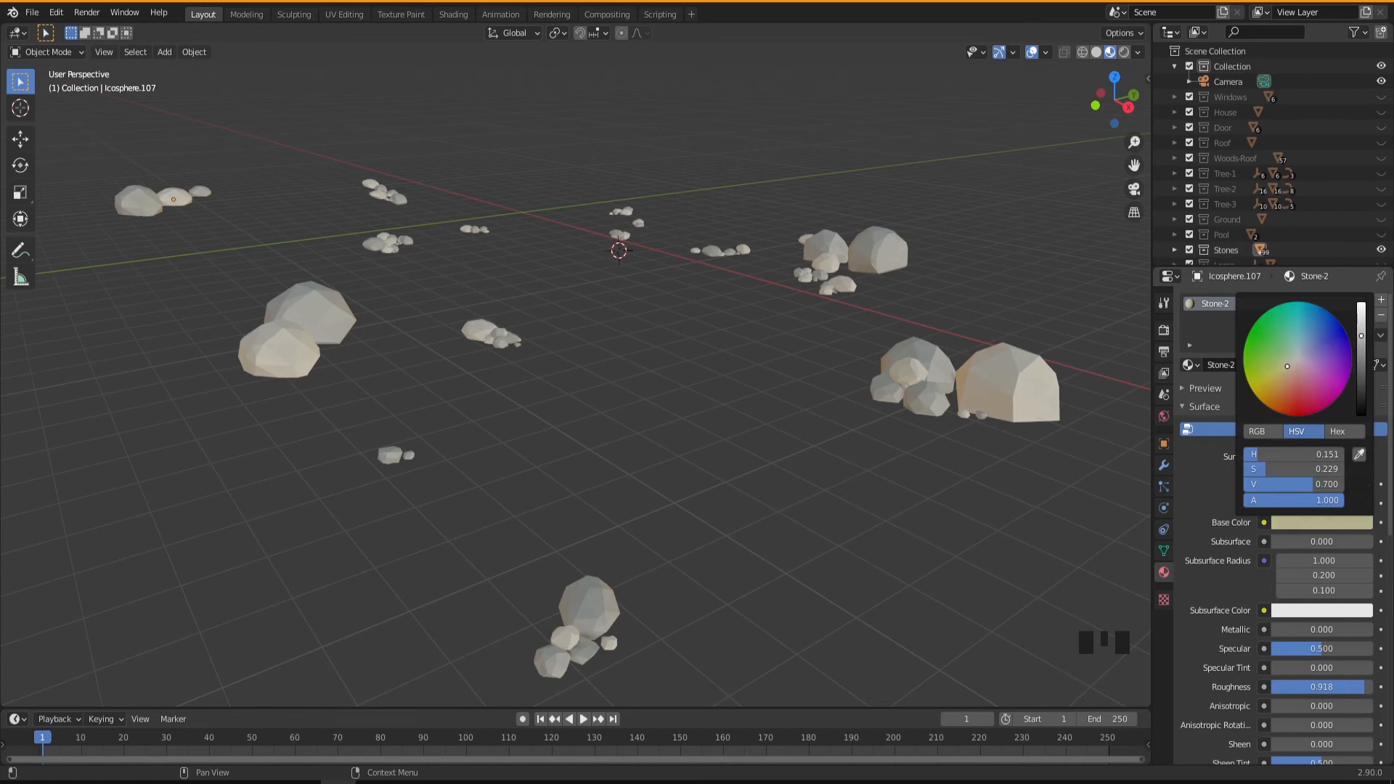
drag(1288, 366, 1291, 364)
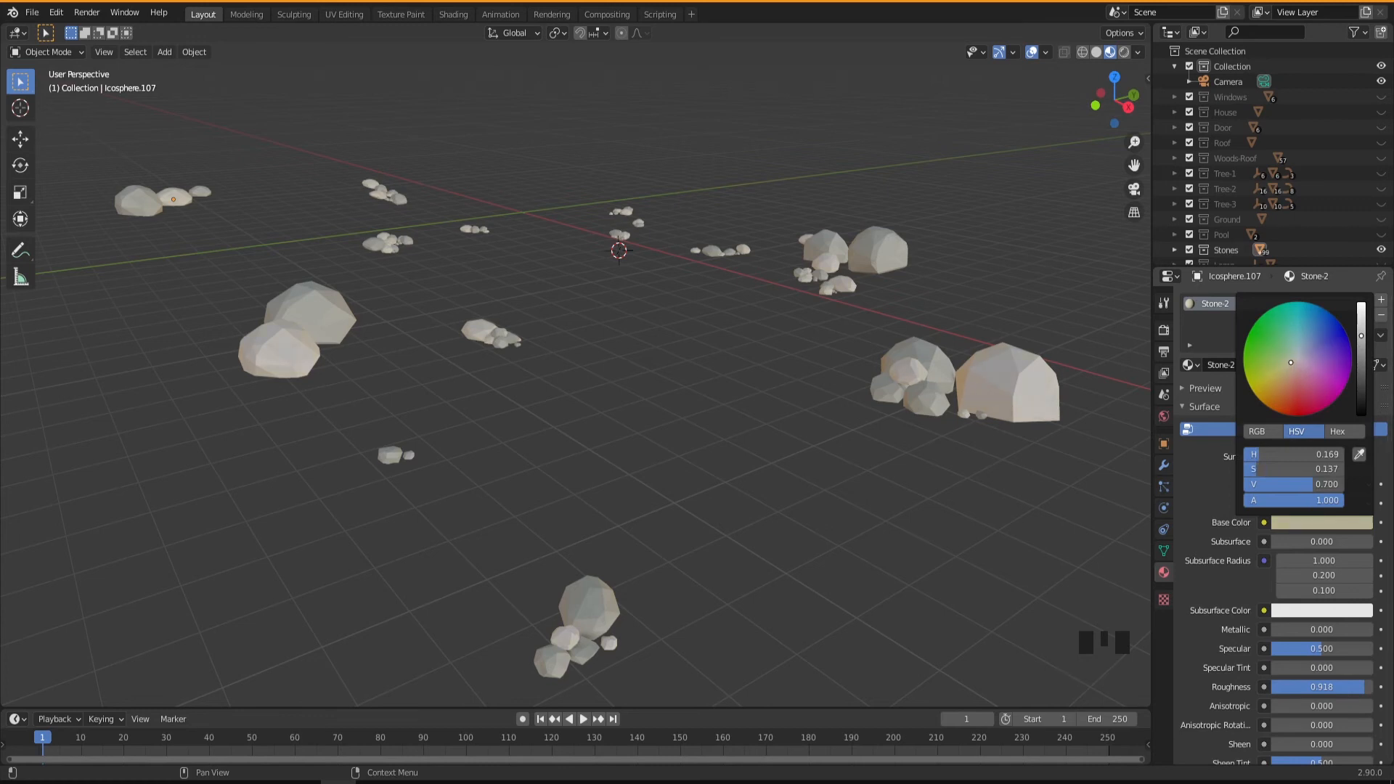
click(1291, 366)
Step: Unhide the Pool collection and assign the existing Stone-1 material to the pool's rock rim
middle_drag(723, 504, 585, 536)
scroll(675, 520, down, 2)
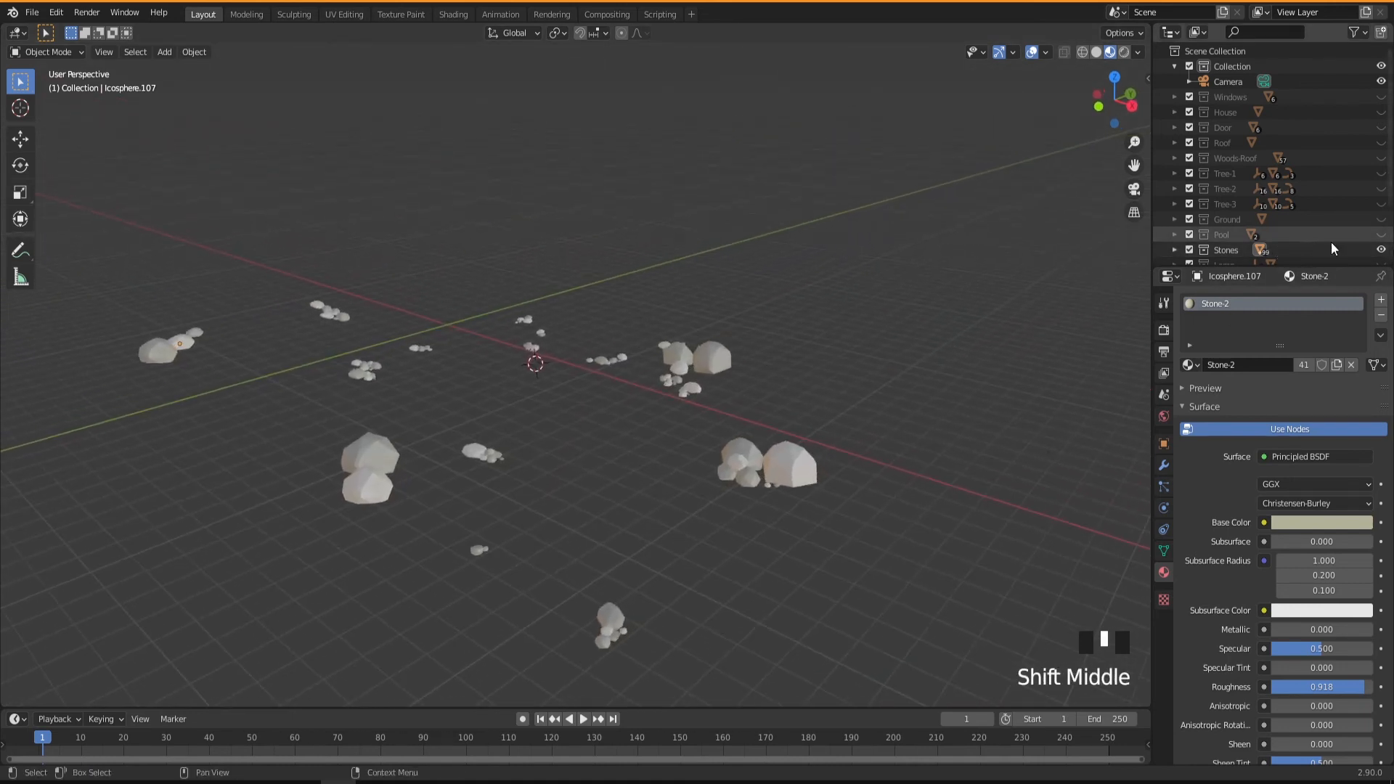
click(1380, 235)
middle_drag(604, 433, 569, 459)
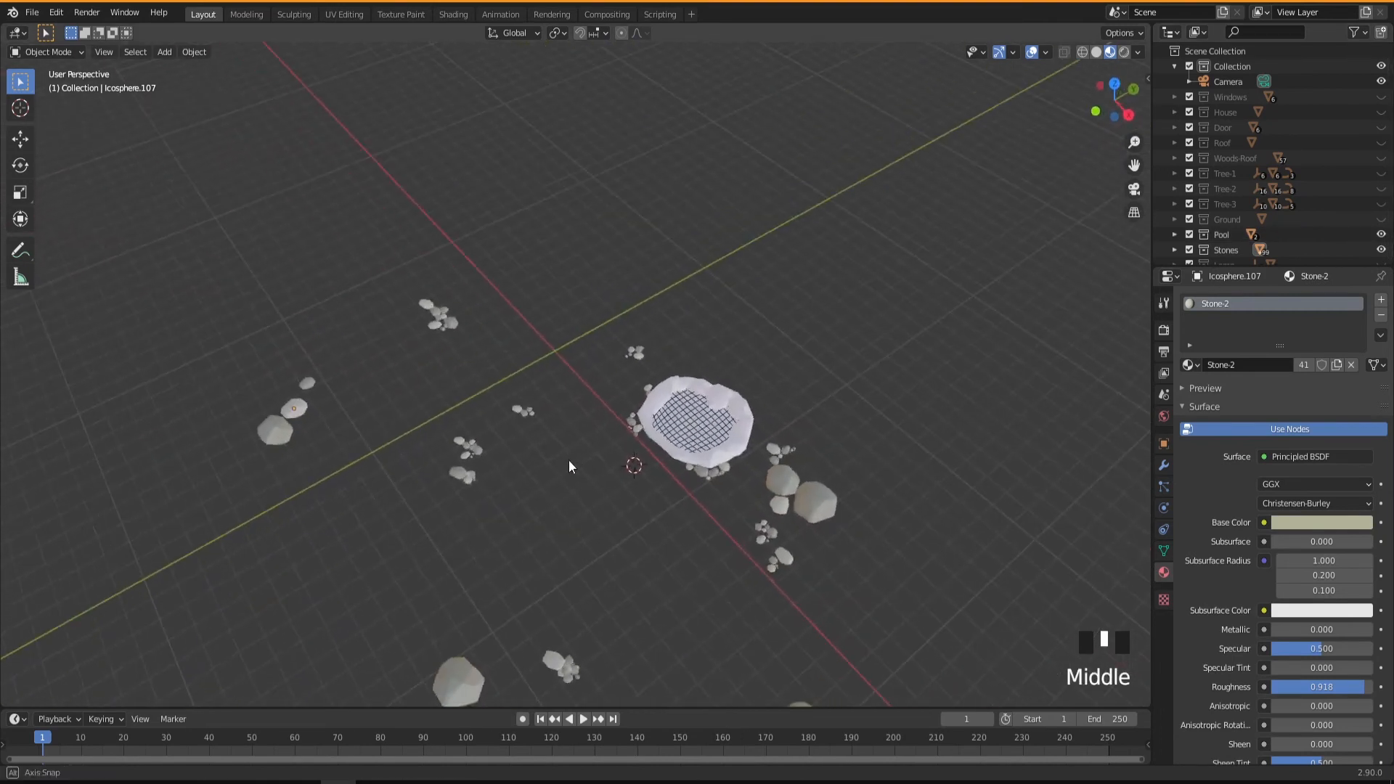
shift+middle_drag(716, 486, 705, 433)
scroll(634, 418, up, 7)
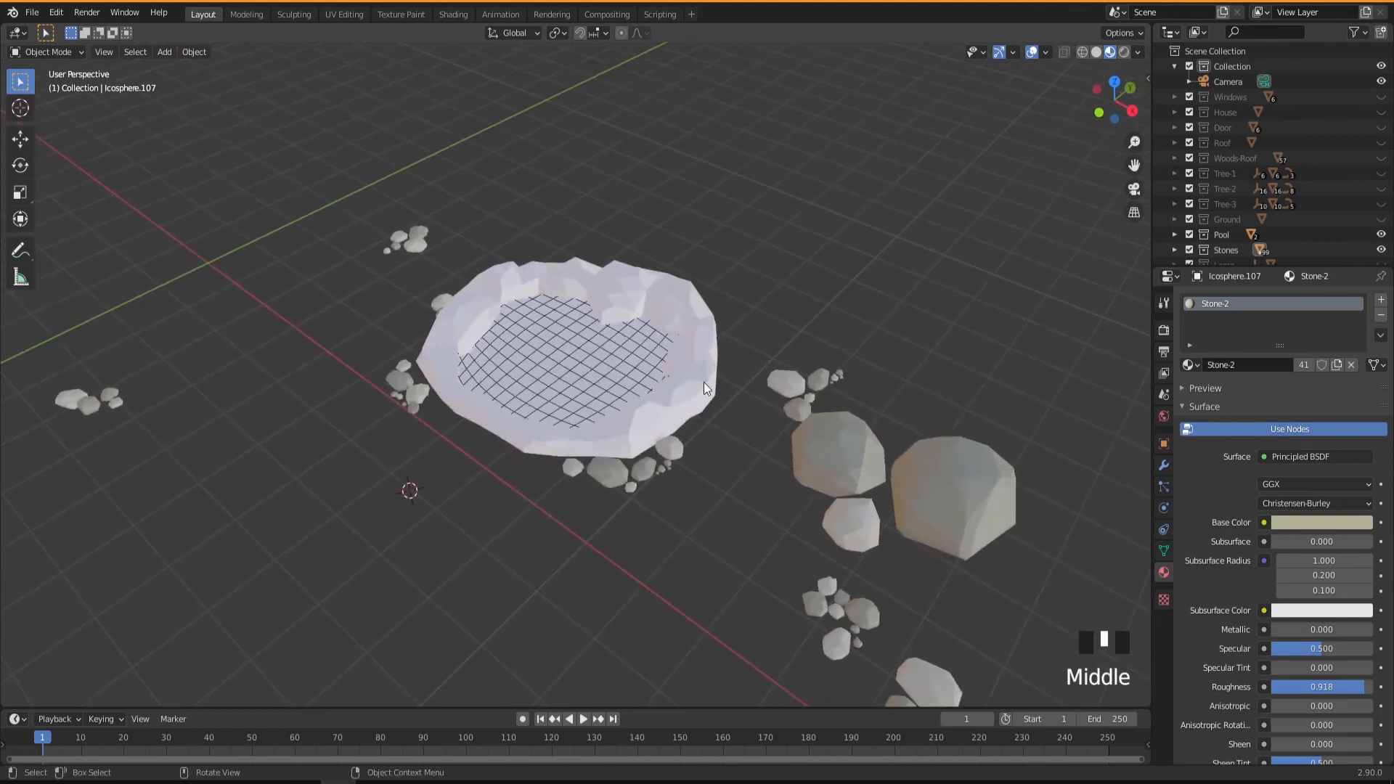
middle_drag(490, 392, 599, 491)
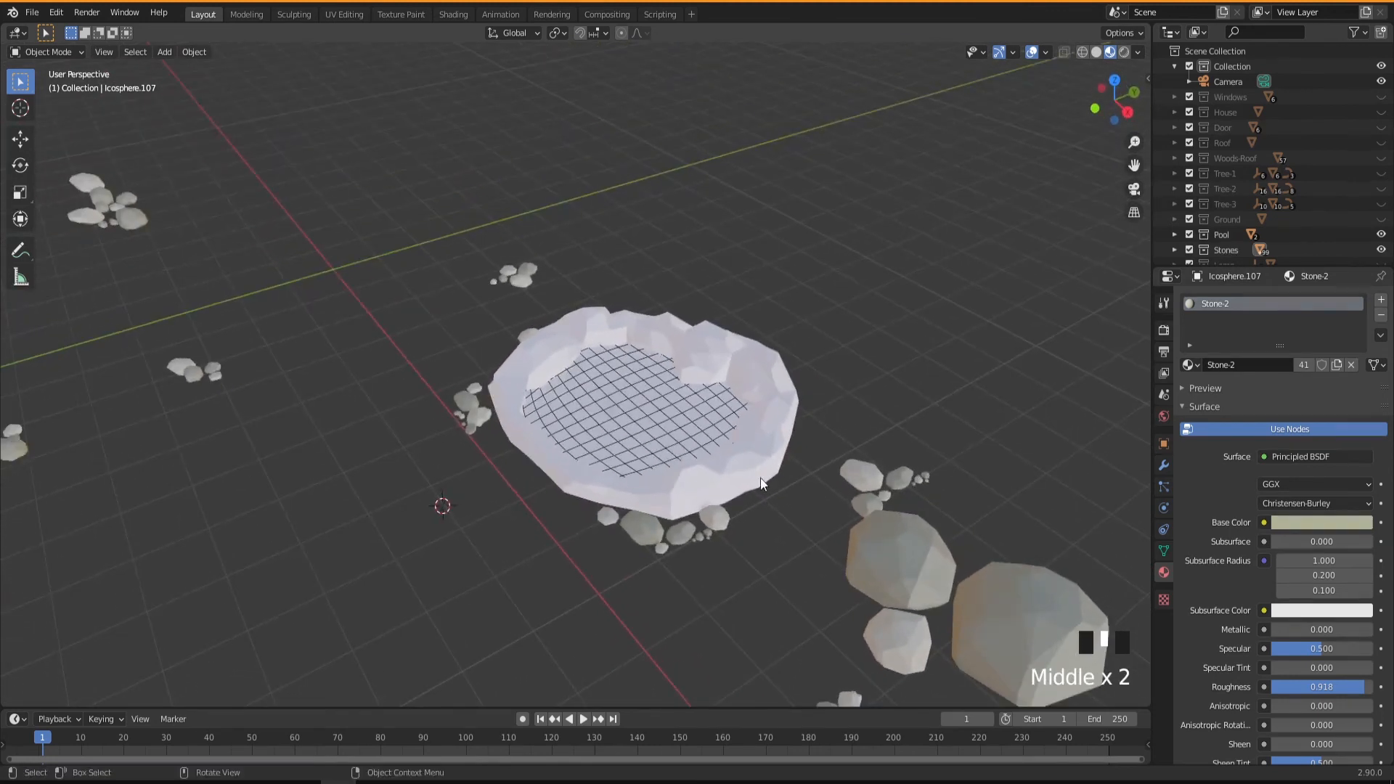
click(714, 357)
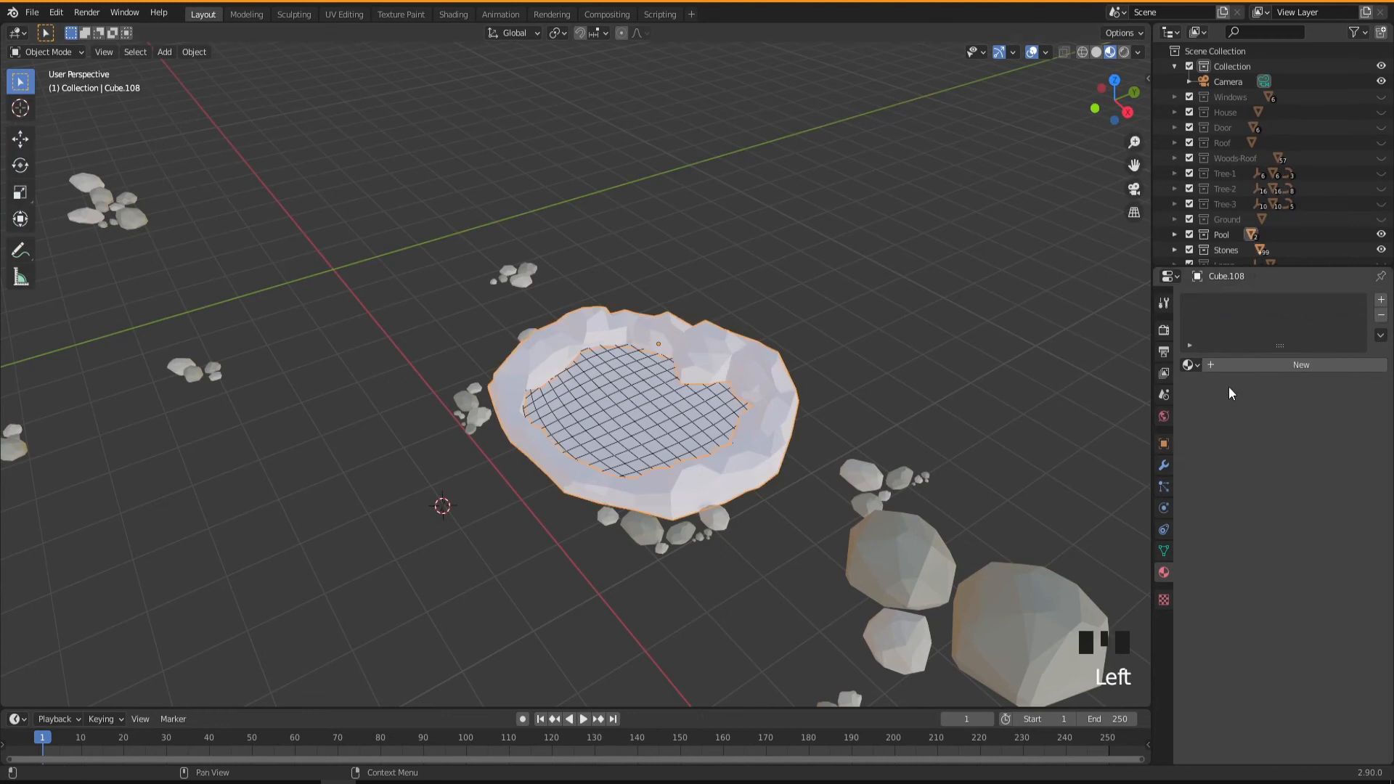
click(1189, 365)
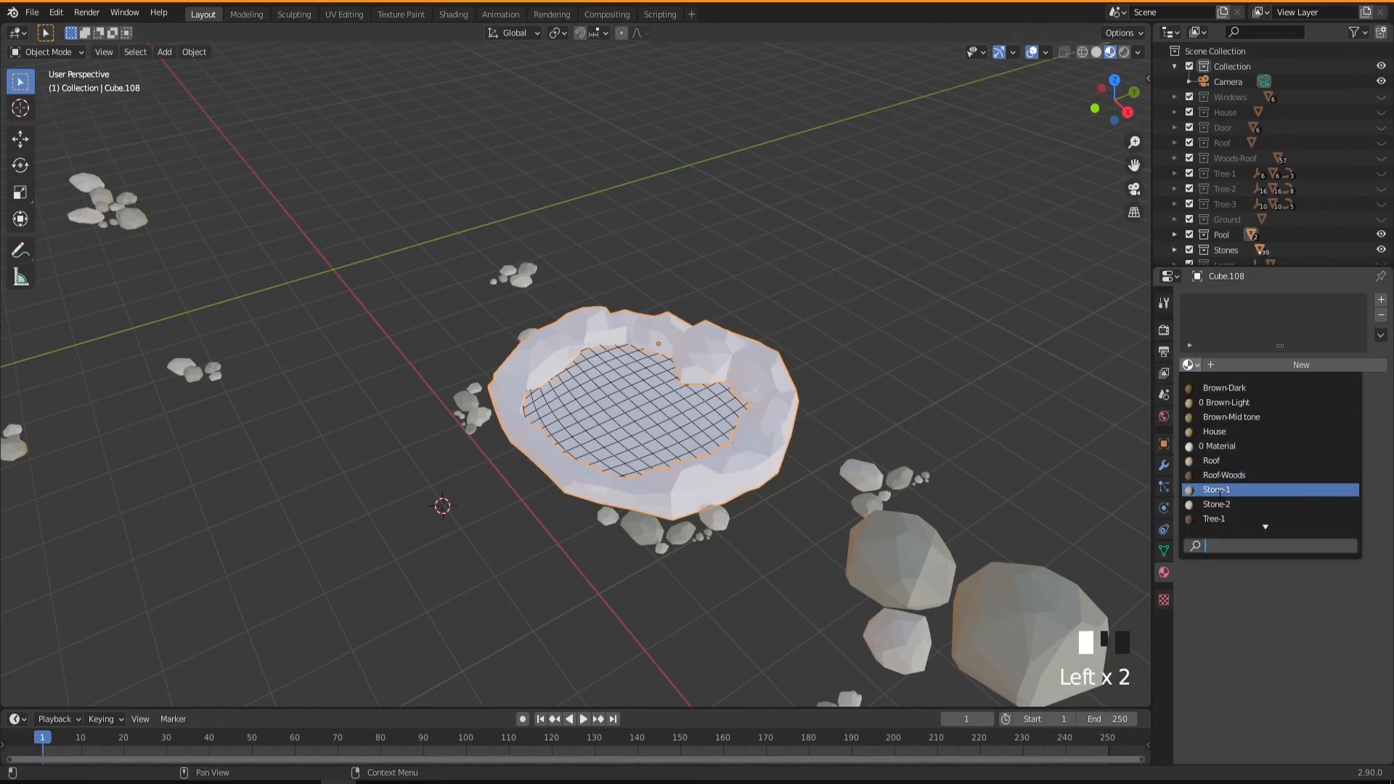
click(1220, 489)
middle_drag(728, 608, 741, 562)
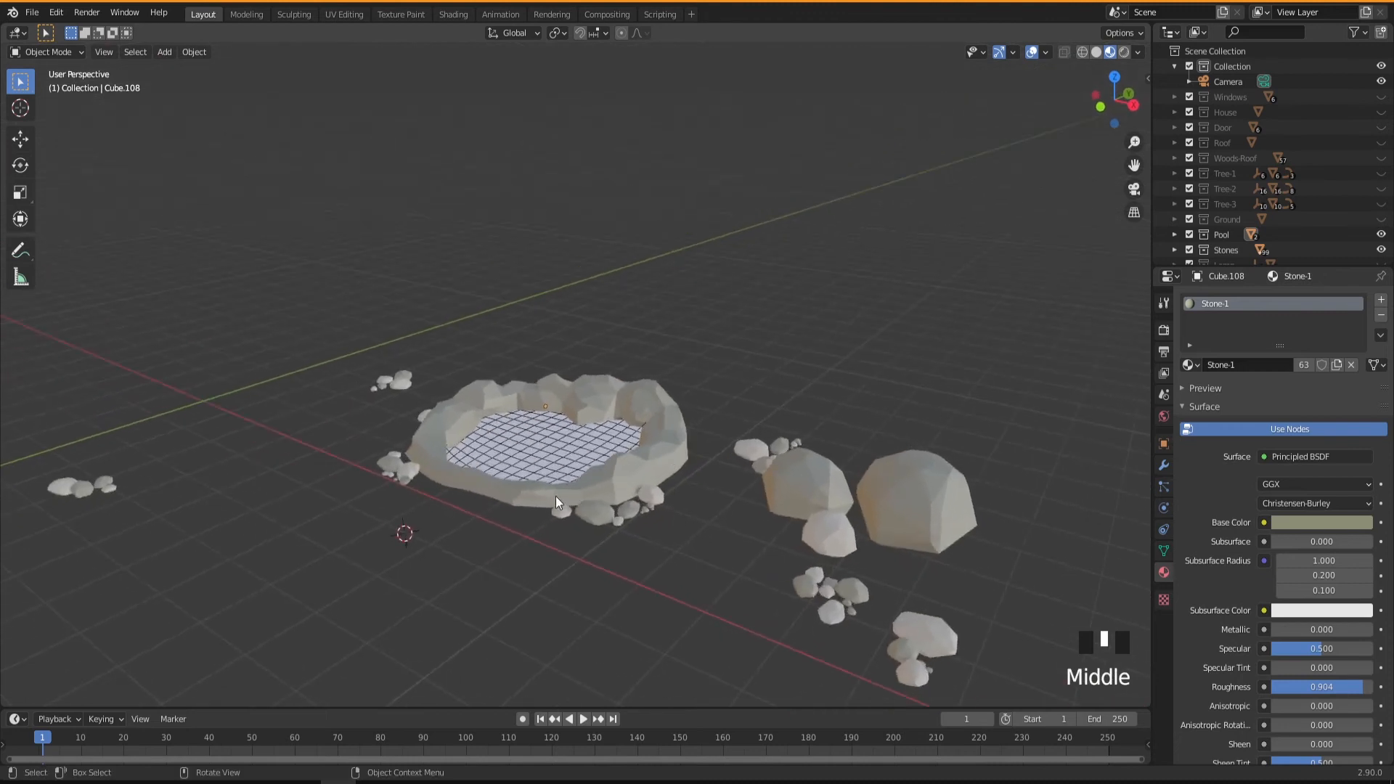
Step: Give the pool's water surface plane a new material named Water
middle_drag(627, 507, 600, 541)
scroll(569, 552, down, 2)
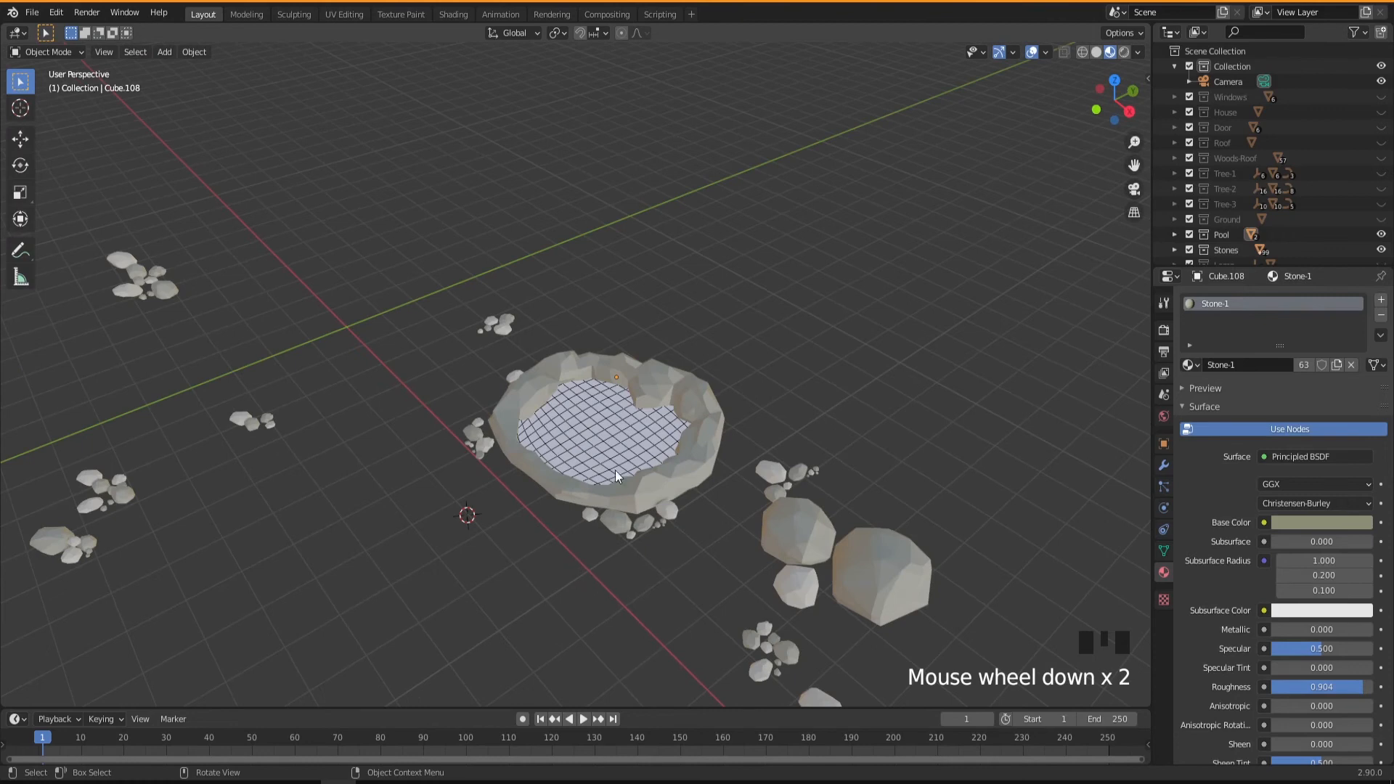
click(595, 446)
click(1256, 365)
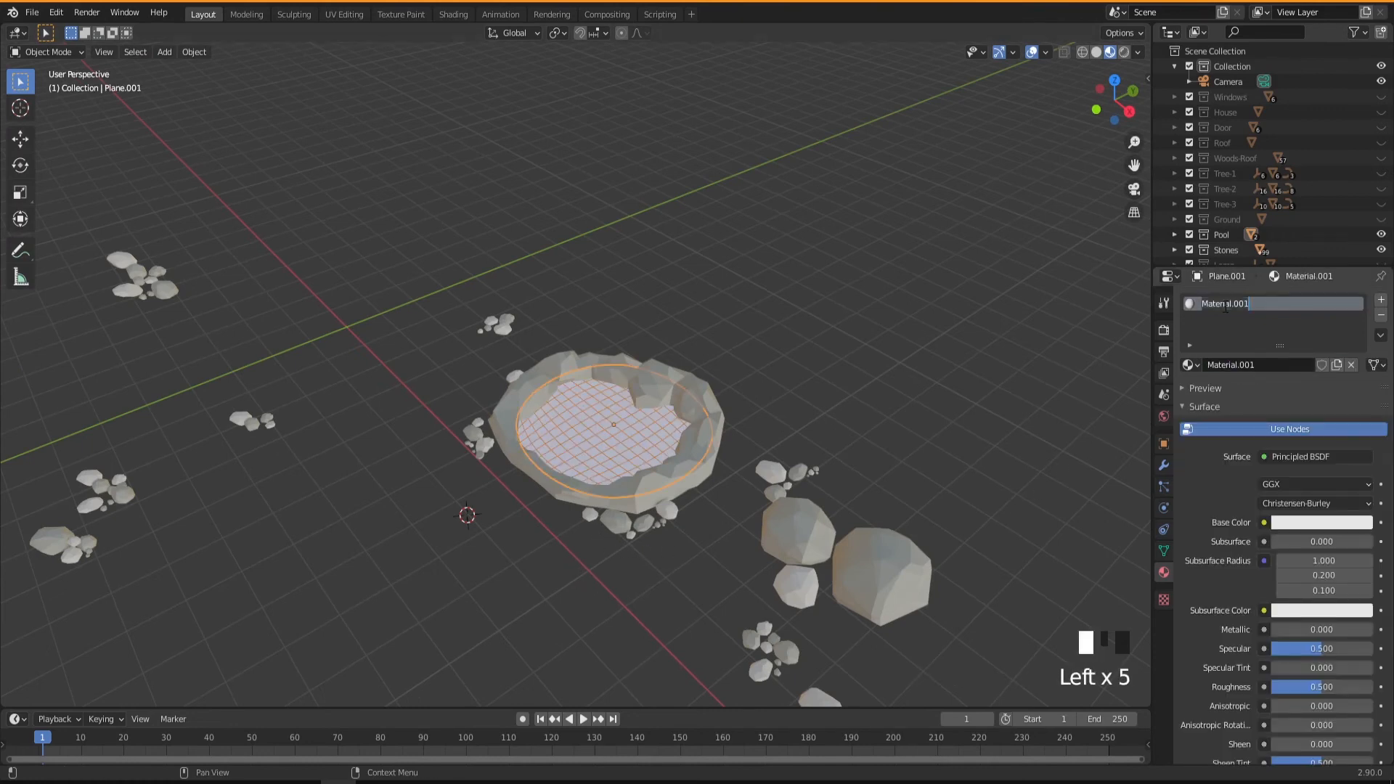
text(Water)
key(Return)
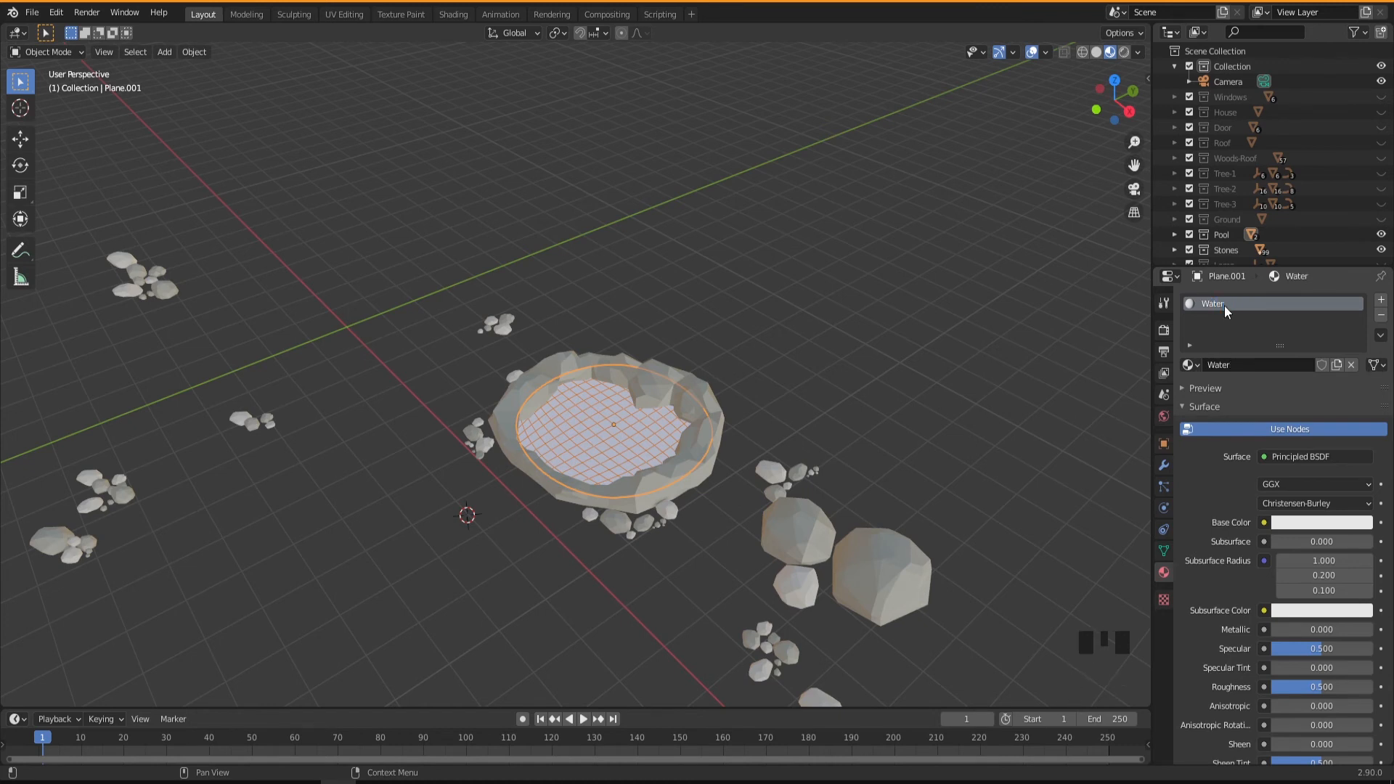
Step: Set the Water material's base color to a bright light blue with hue about 0.546 and clear the selection
click(1302, 524)
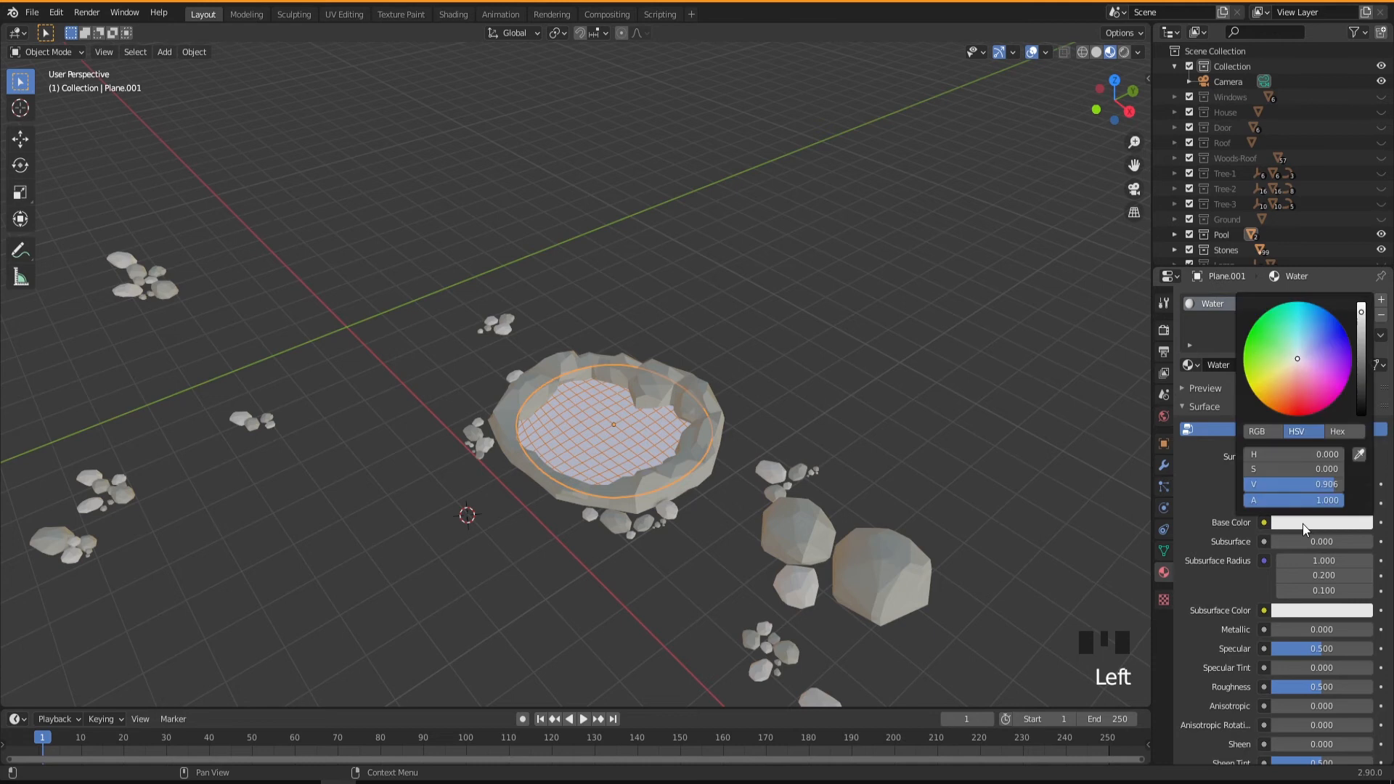
click(1309, 320)
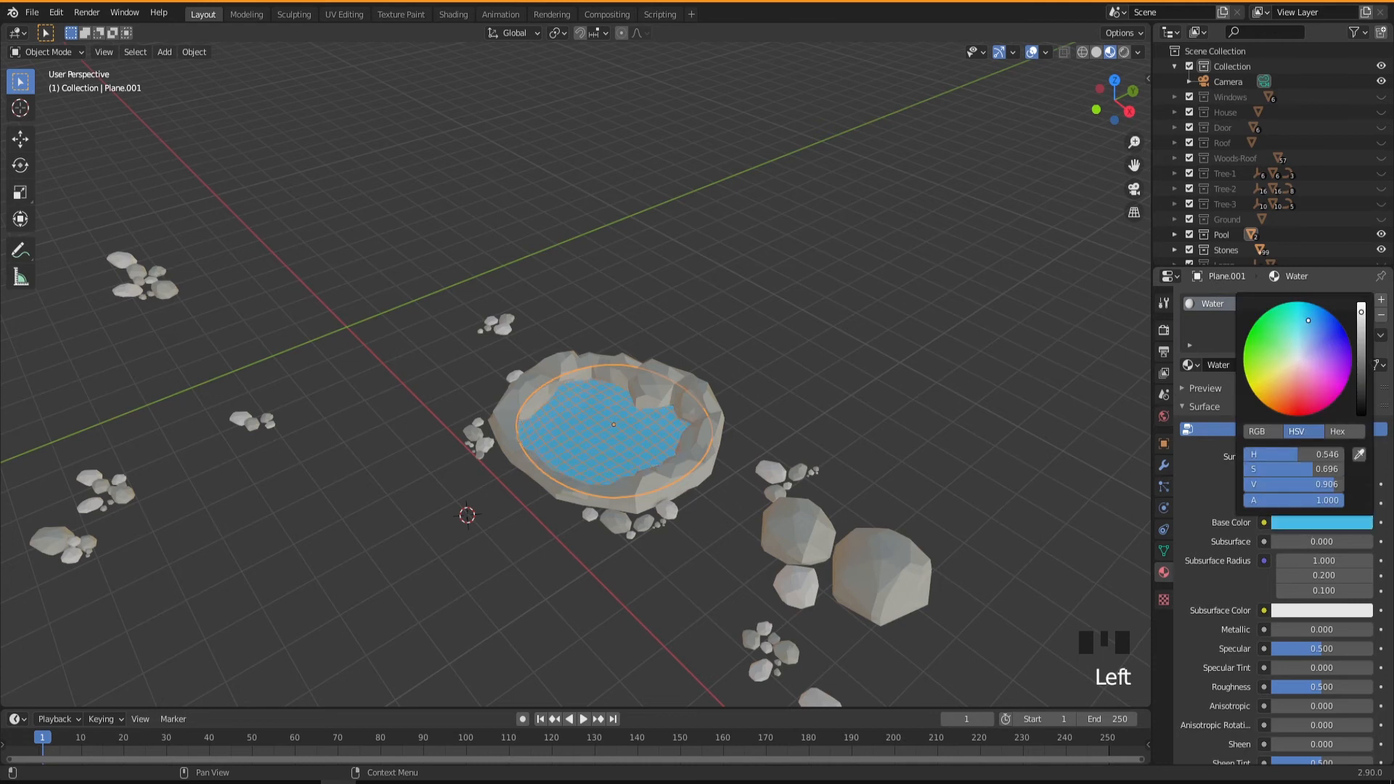
click(616, 575)
middle_drag(615, 575, 598, 341)
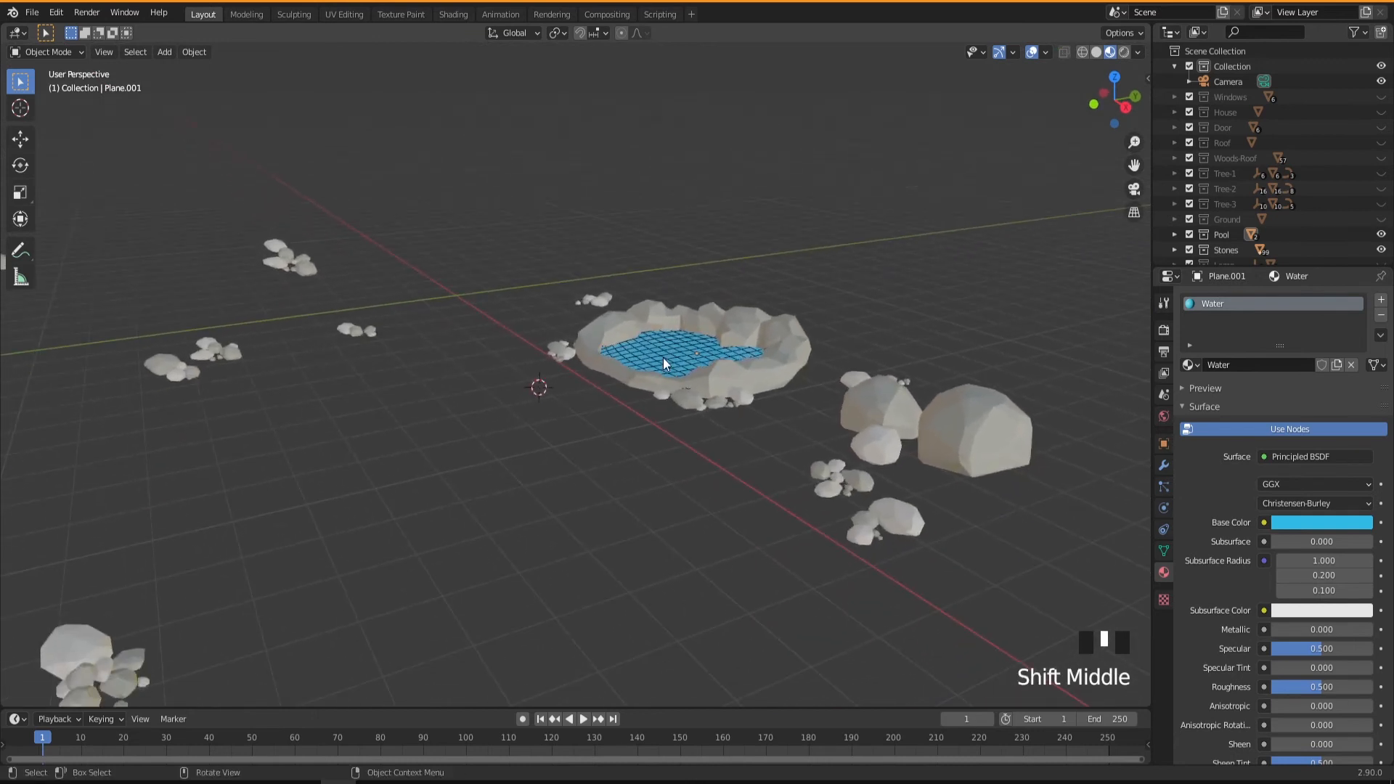
Step: Turn off the wireframe viewport display of the water plane and deselect it
click(691, 368)
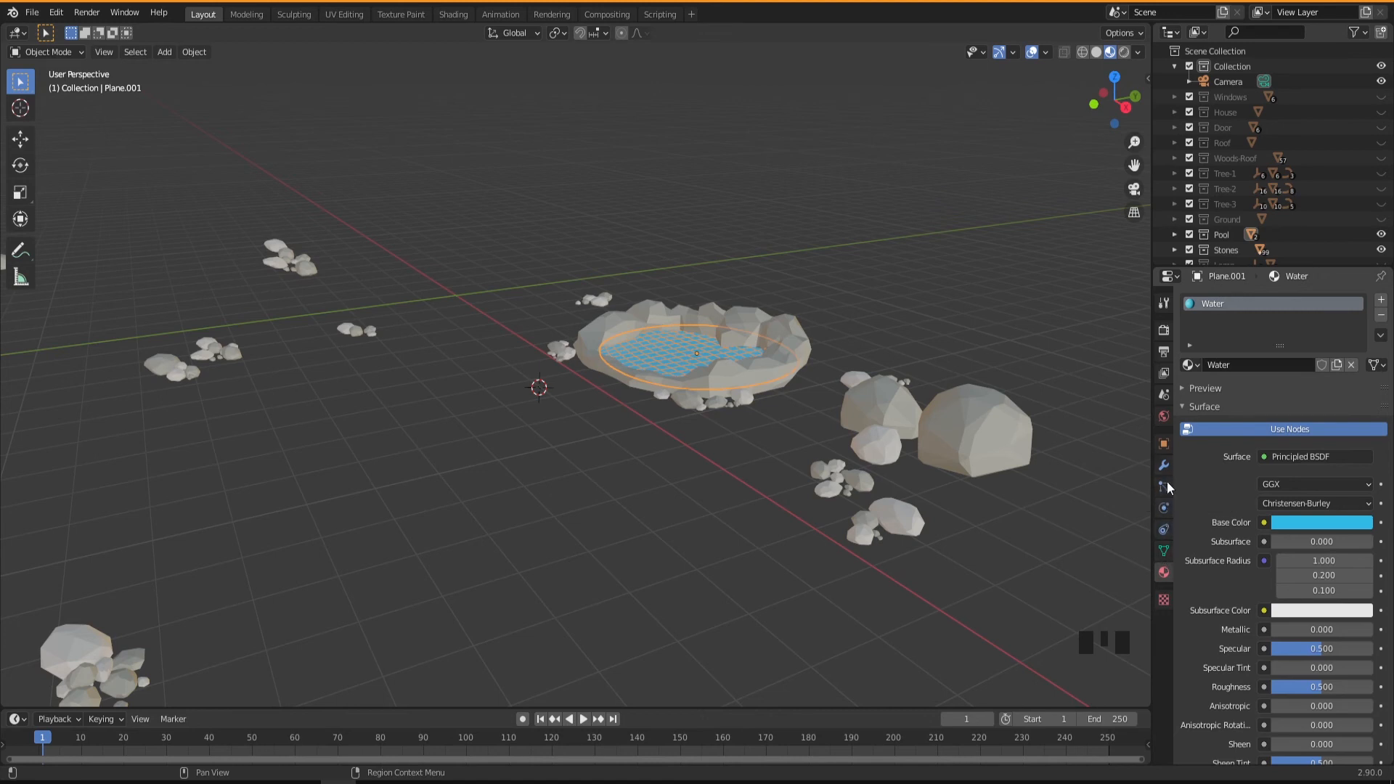
click(1164, 444)
scroll(1221, 661, down, 2)
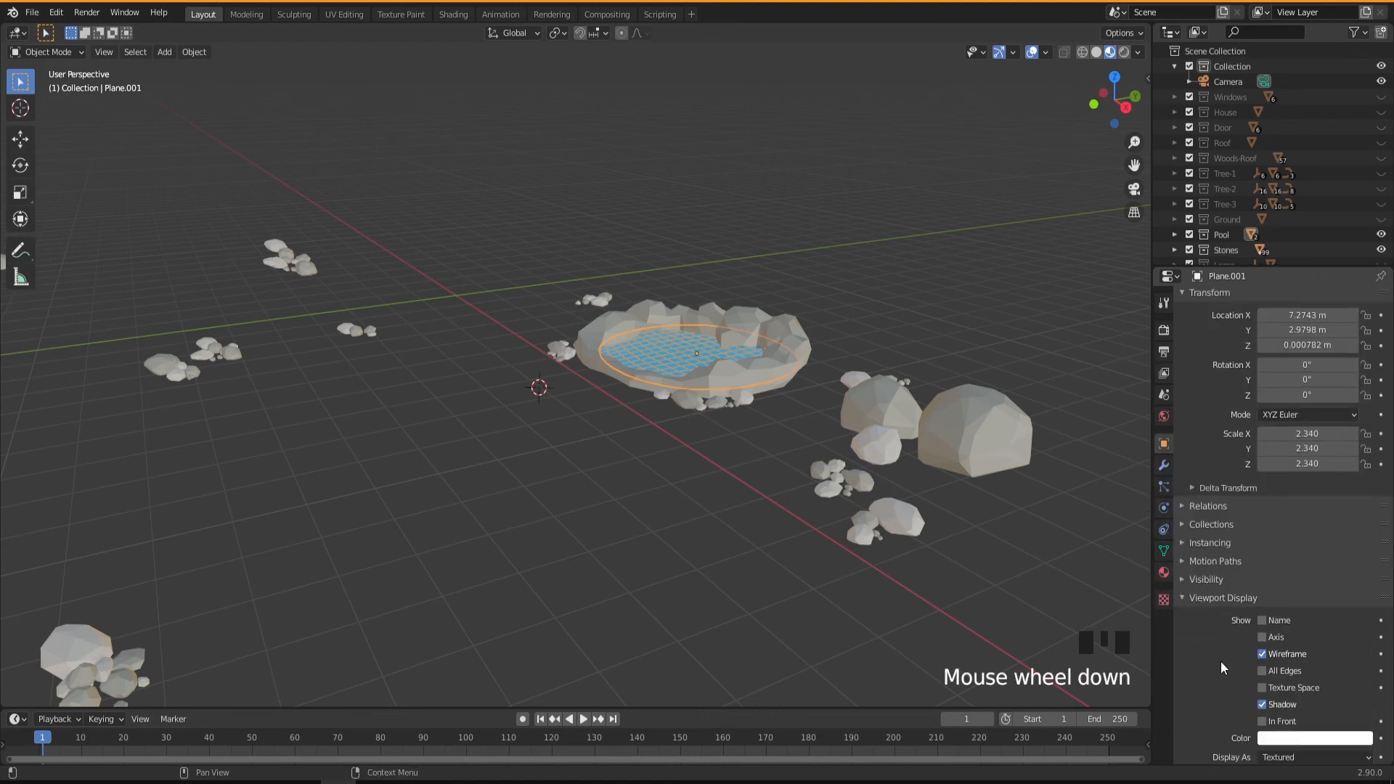
click(1264, 623)
click(750, 572)
middle_drag(750, 572, 694, 443)
scroll(587, 535, down, 2)
scroll(668, 466, down, 2)
middle_drag(686, 504, 678, 485)
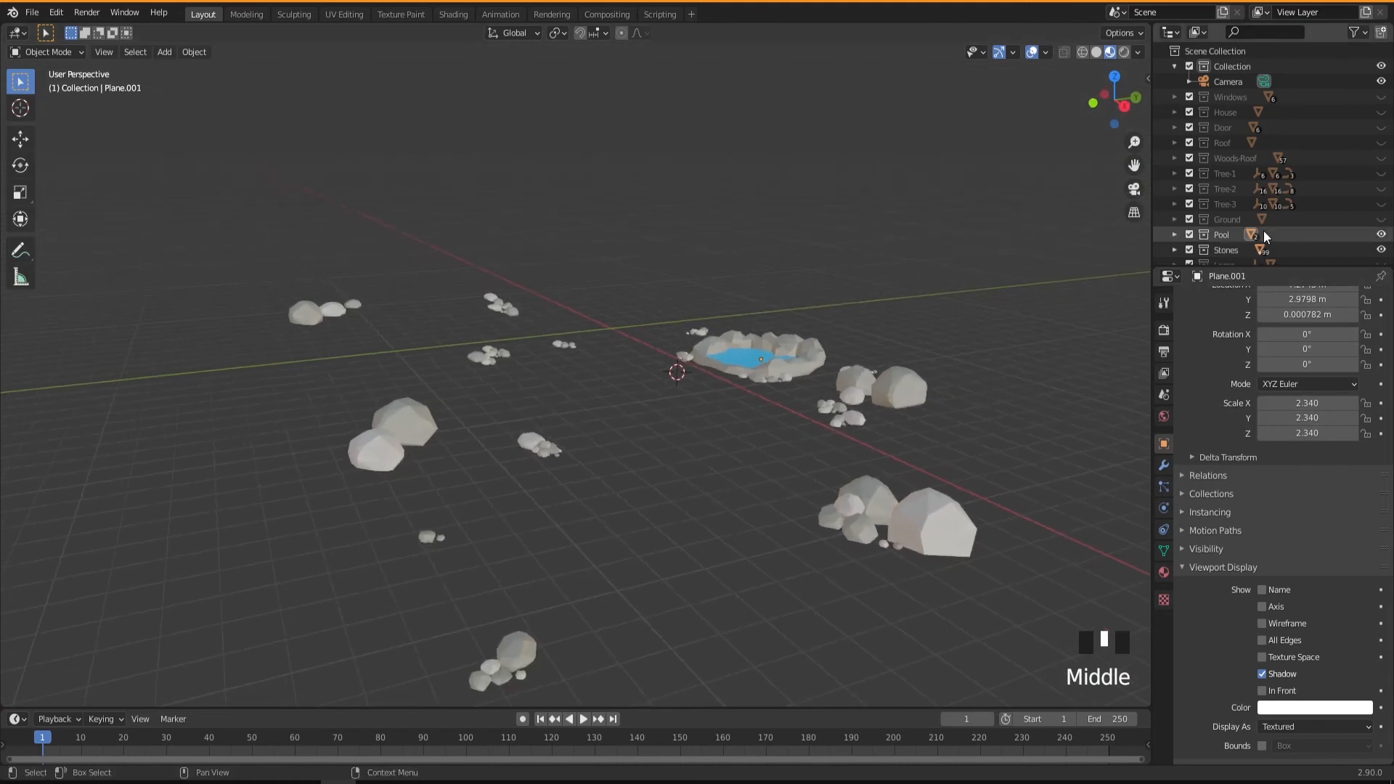
Step: Unhide the Lamp collection and assign the Brown-Light material to the upright post of the farther lamp by the pool
scroll(1275, 226, down, 2)
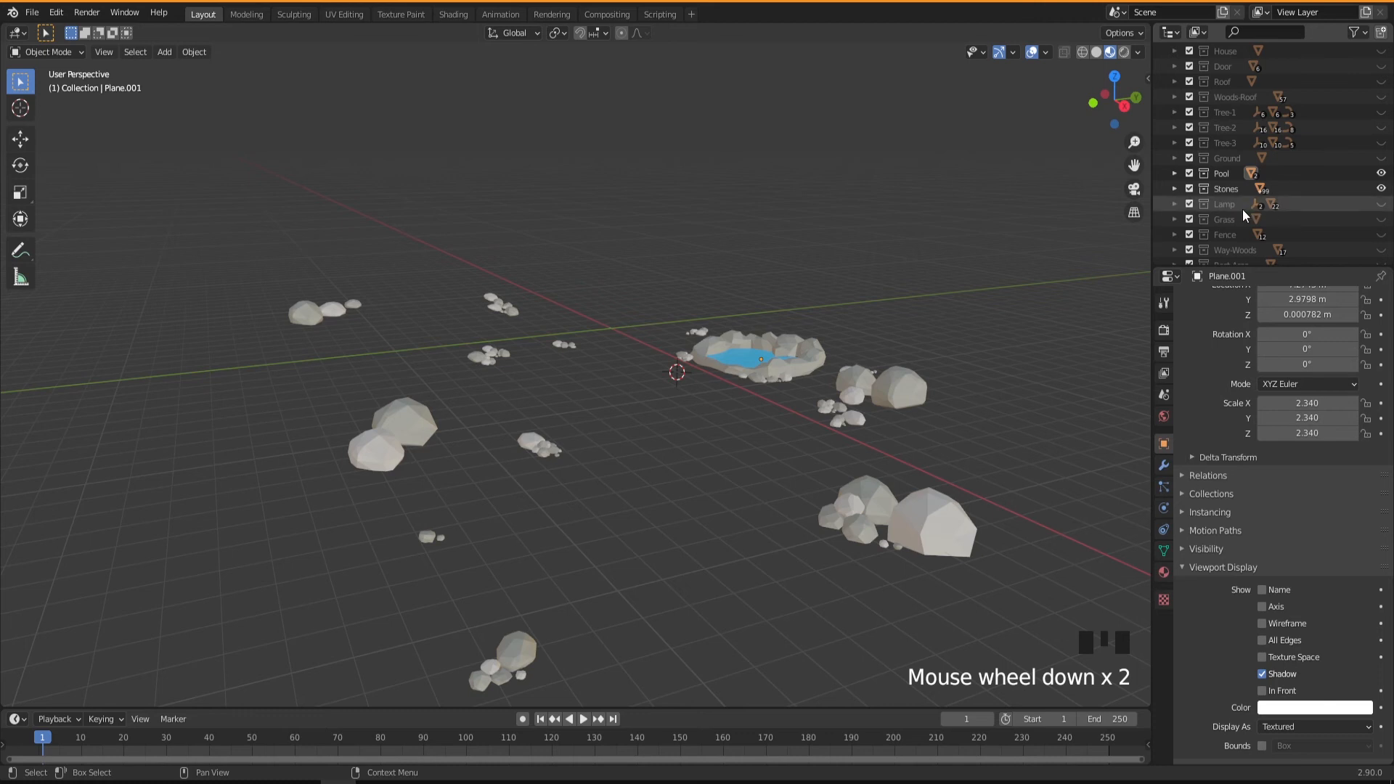
click(1381, 204)
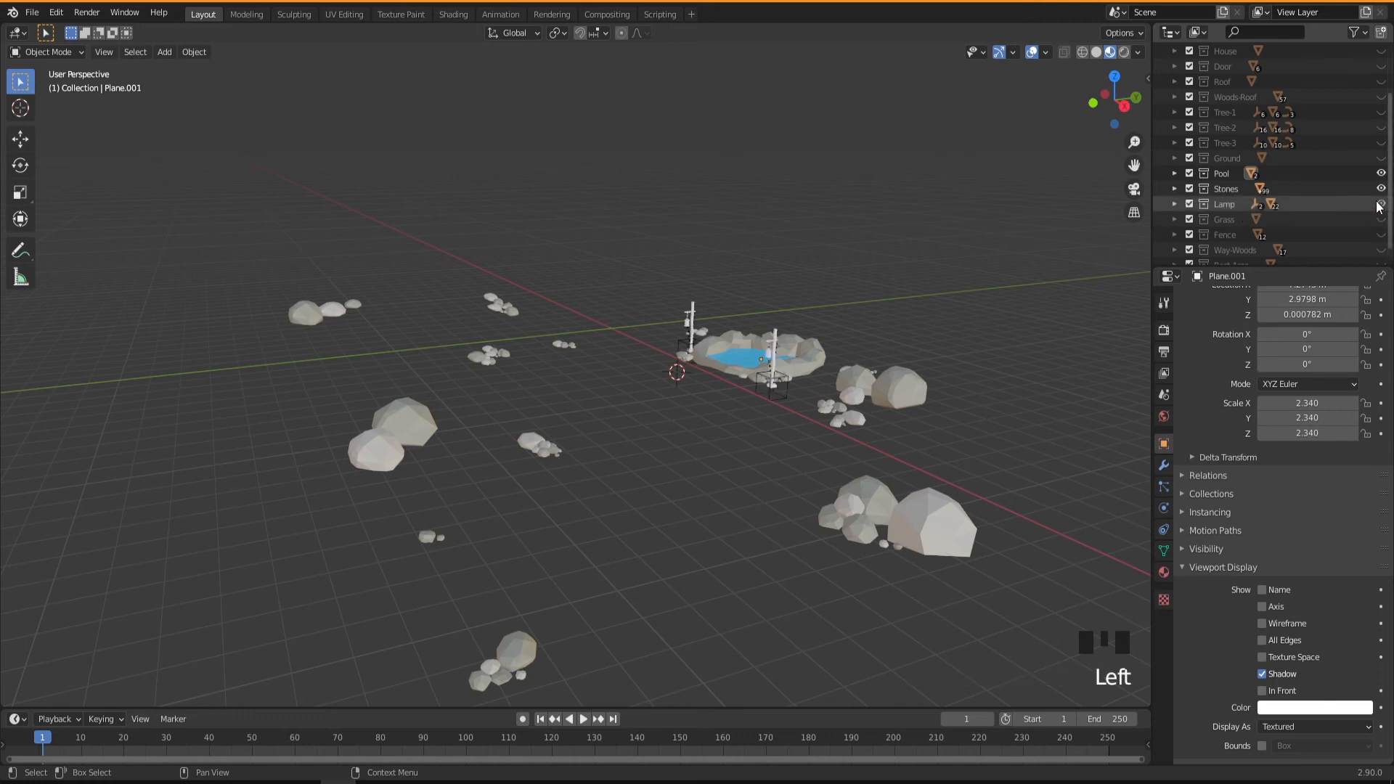
click(762, 468)
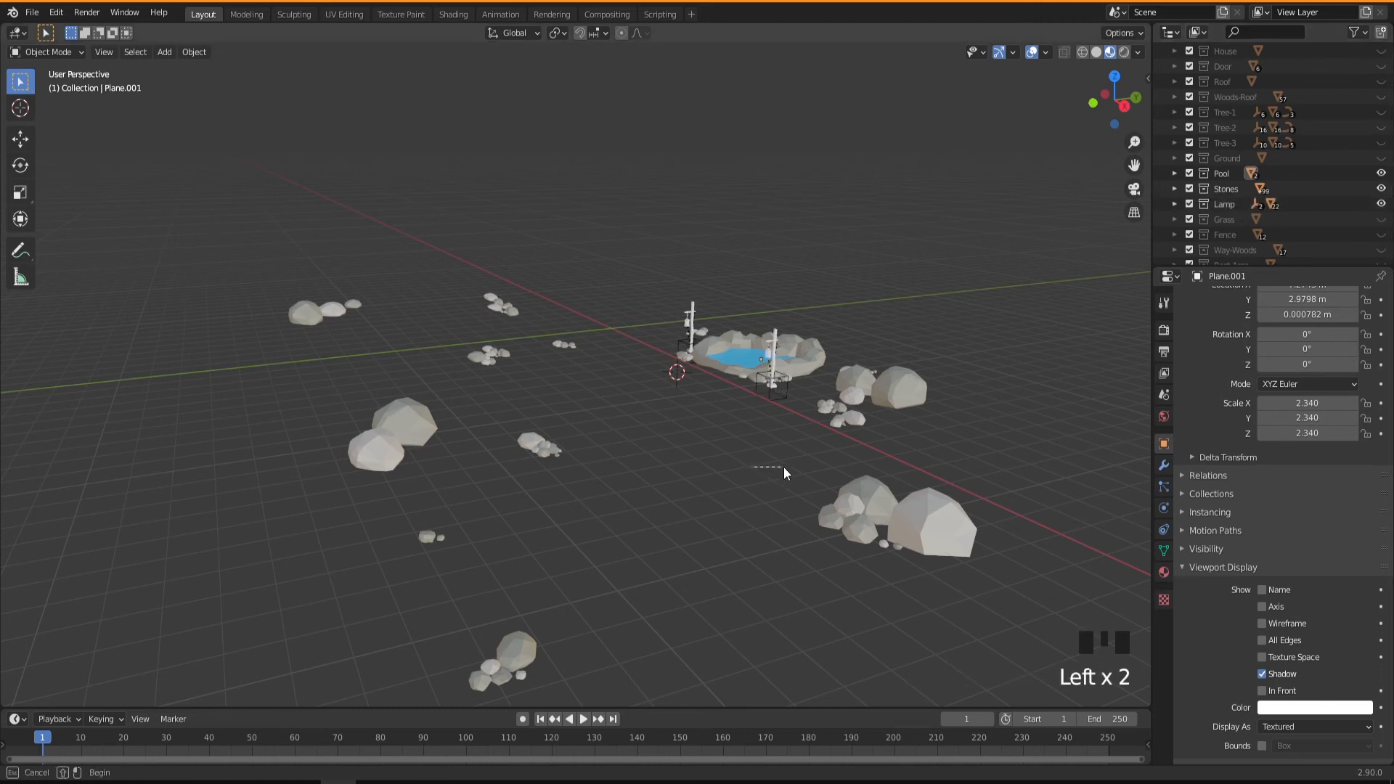
click(691, 310)
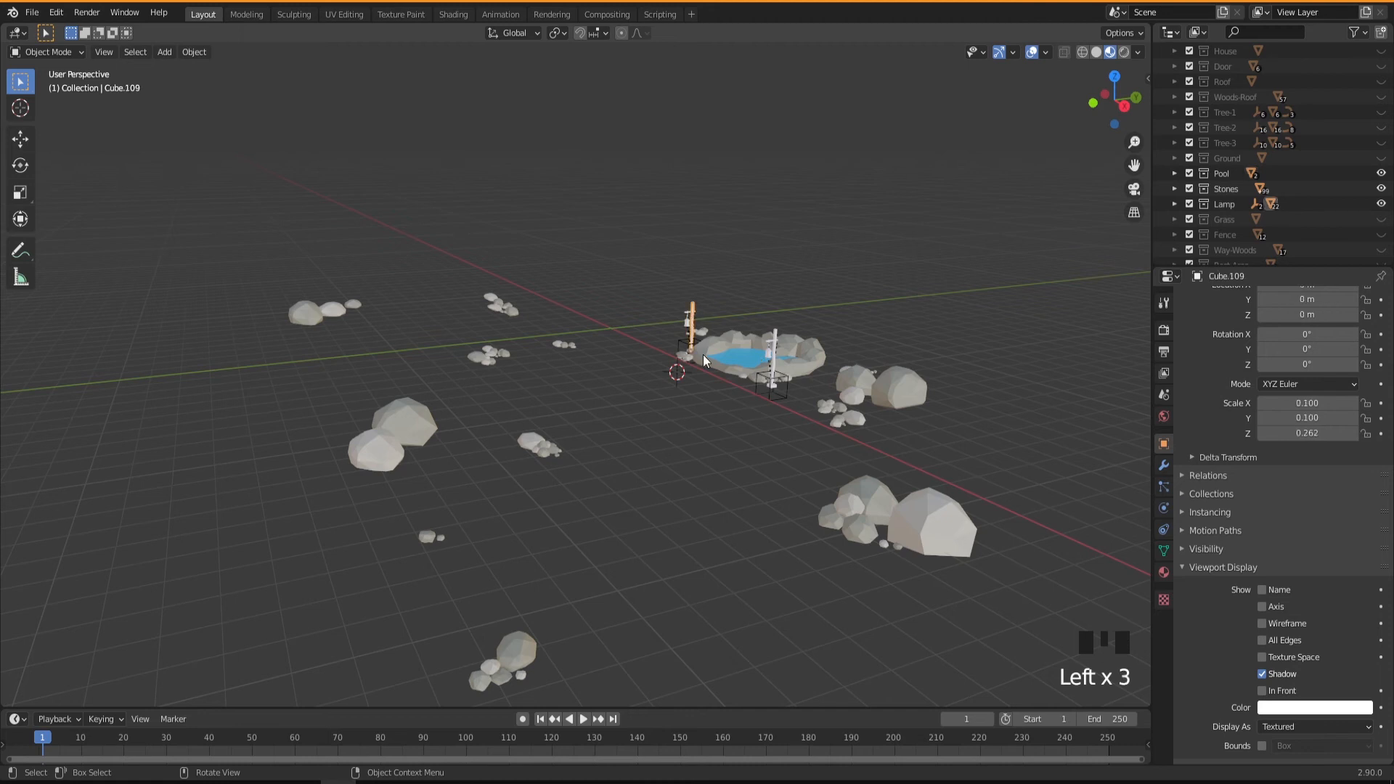
key(KP_Decimal)
middle_drag(693, 451, 680, 443)
click(1164, 573)
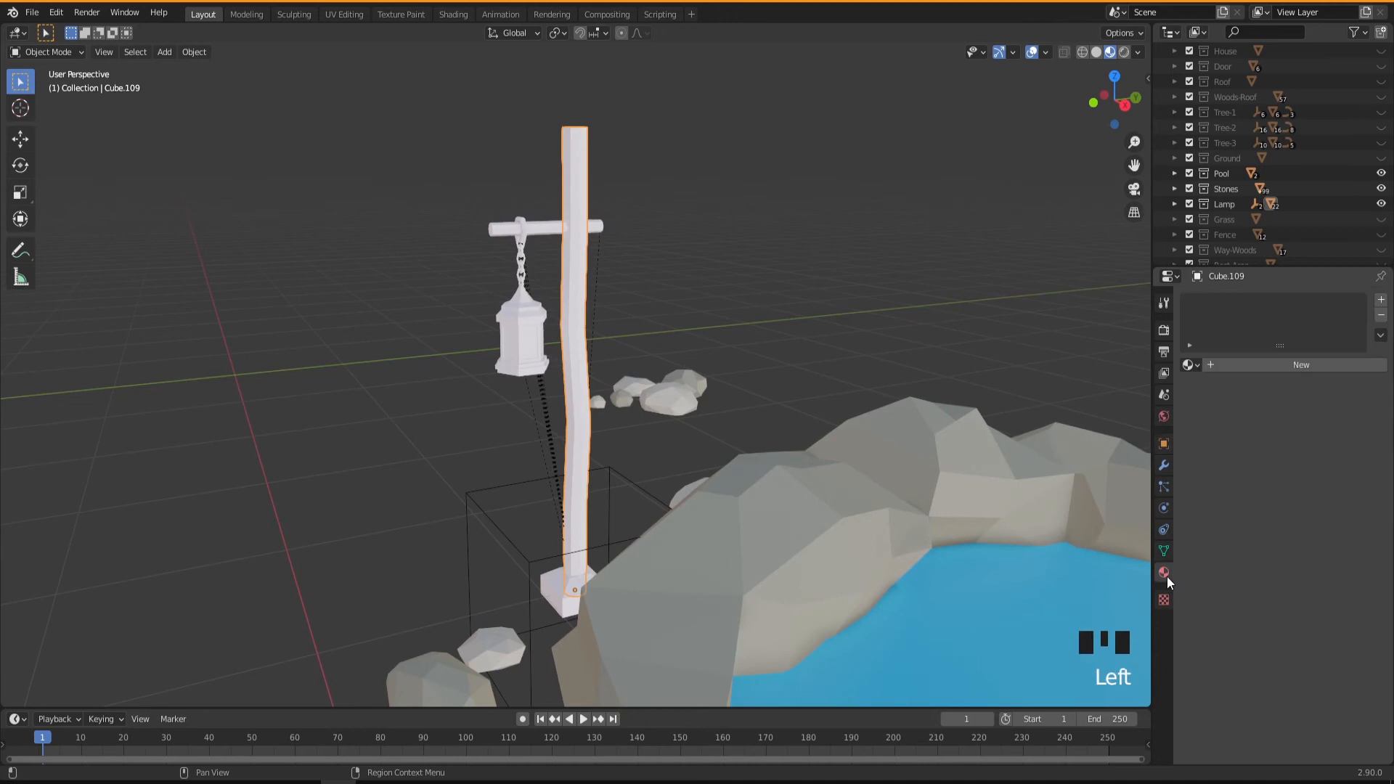
click(1199, 369)
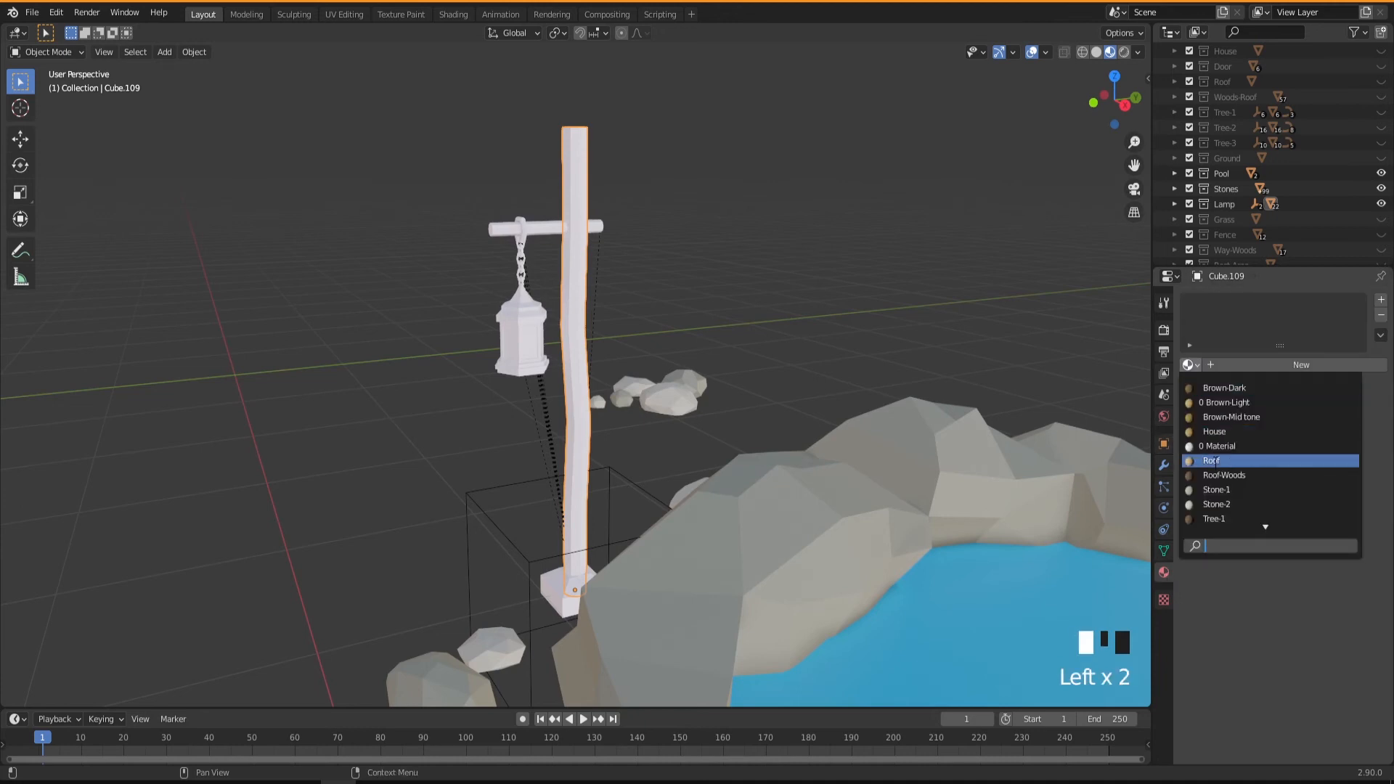
click(1224, 402)
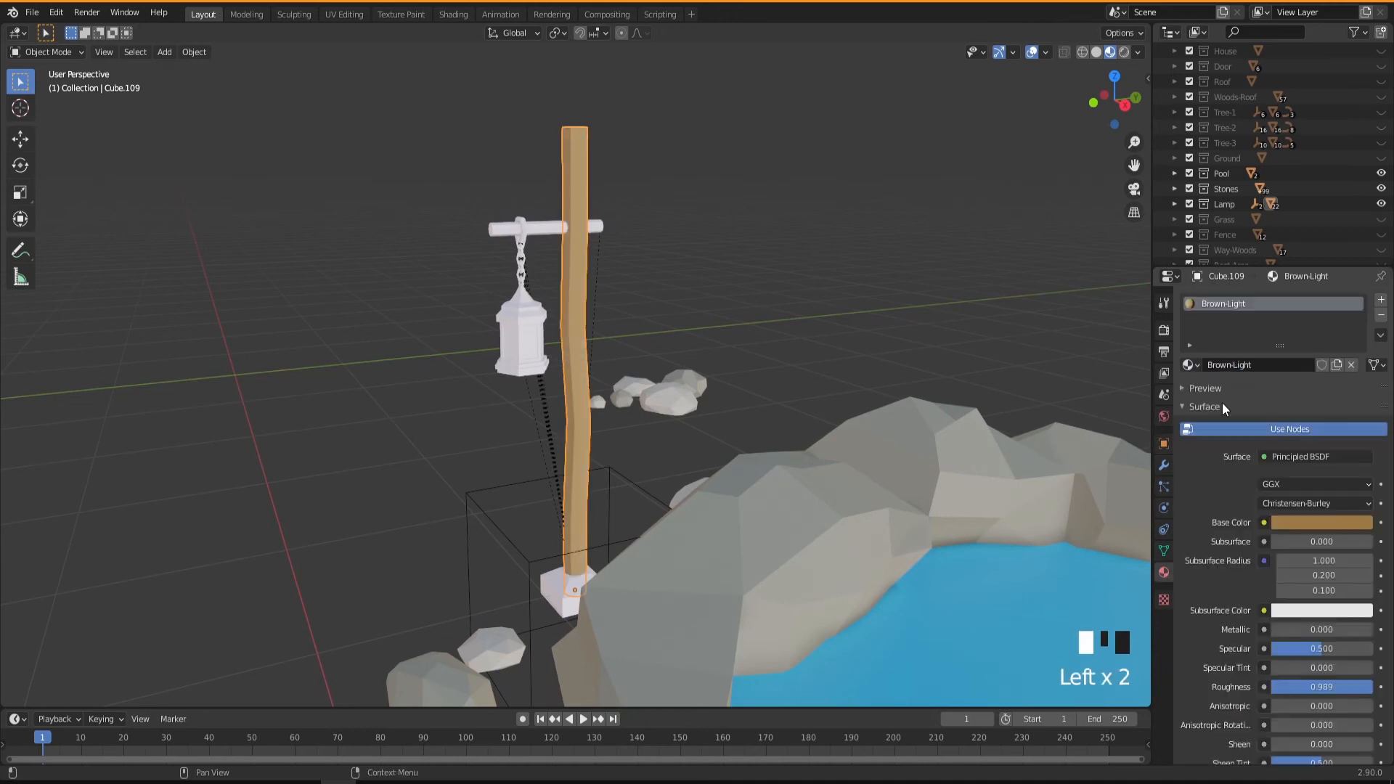
Step: Assign the Brown-Dark material to the lamp's crossbar and also to its upright post
click(543, 235)
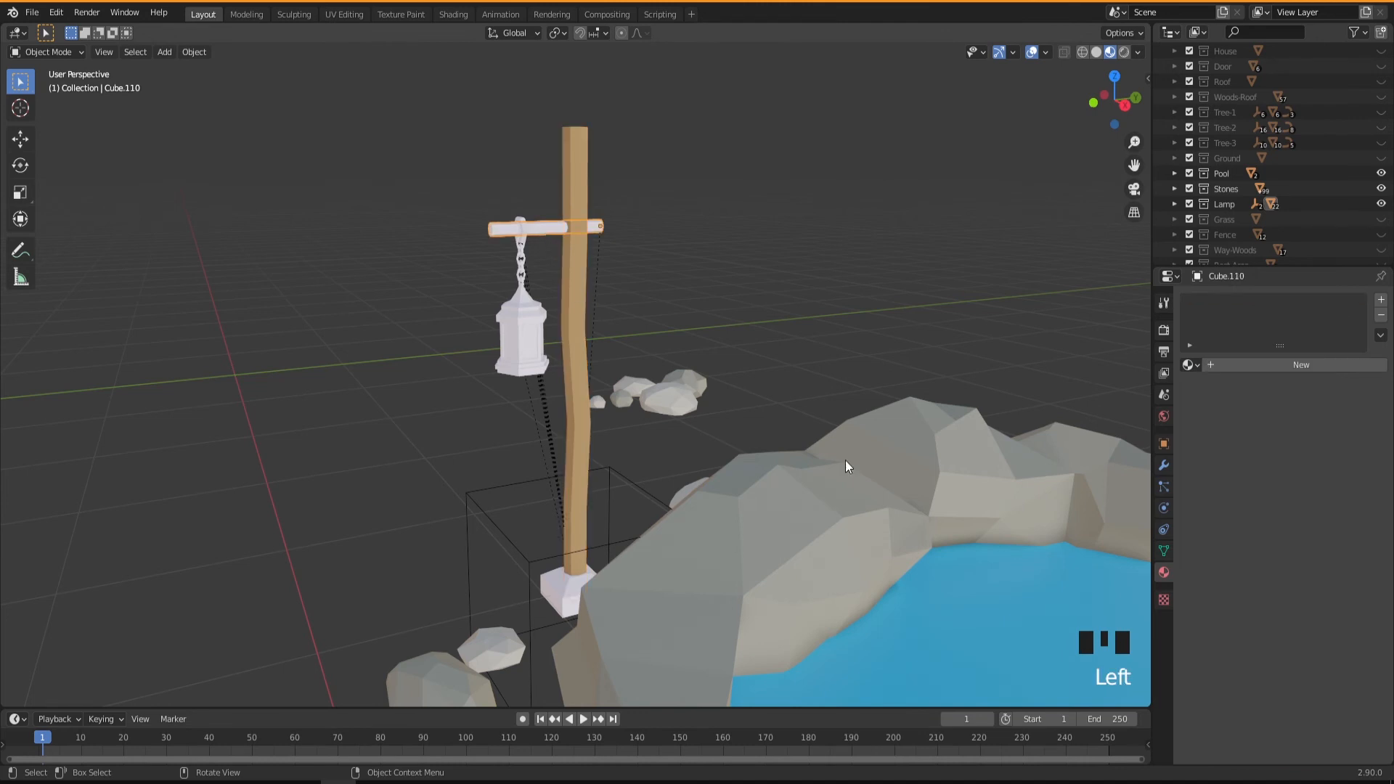
click(1191, 365)
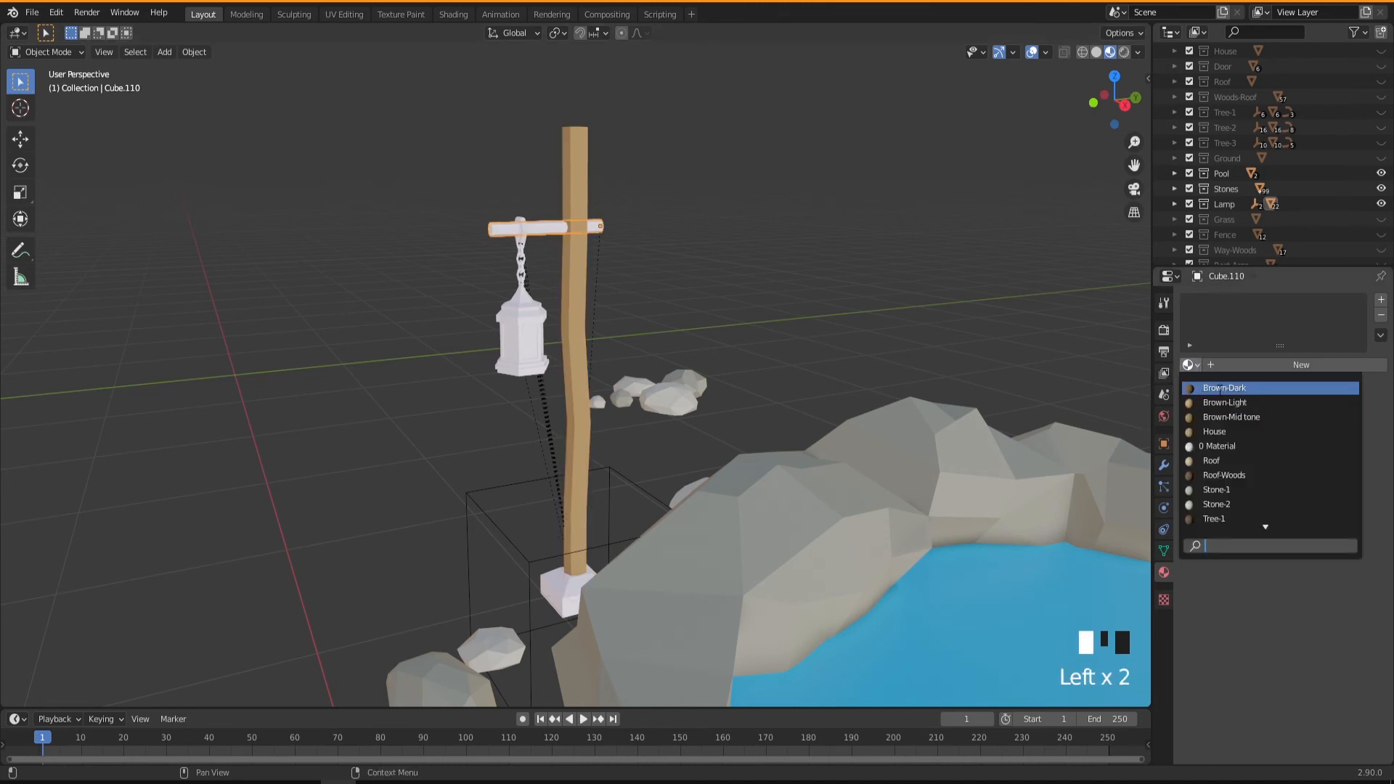
click(1220, 390)
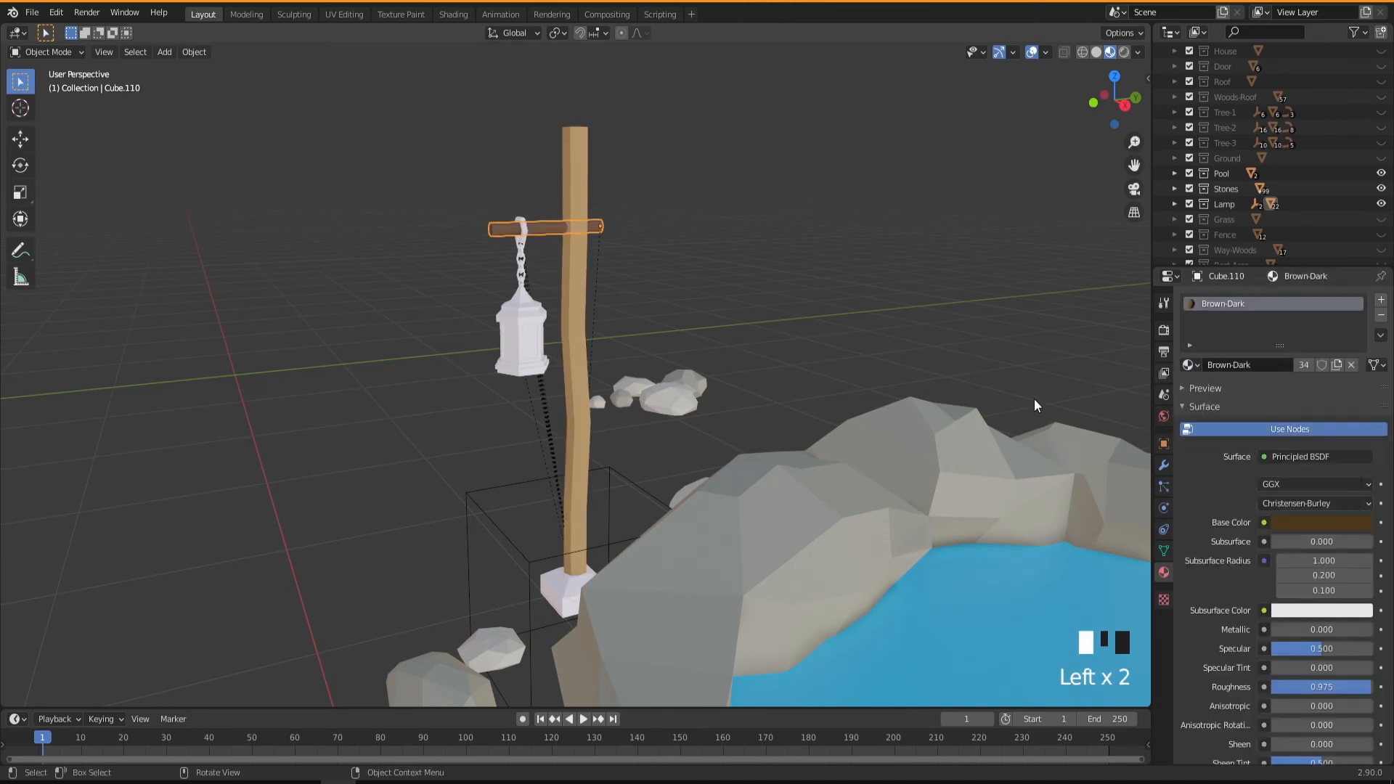
click(577, 276)
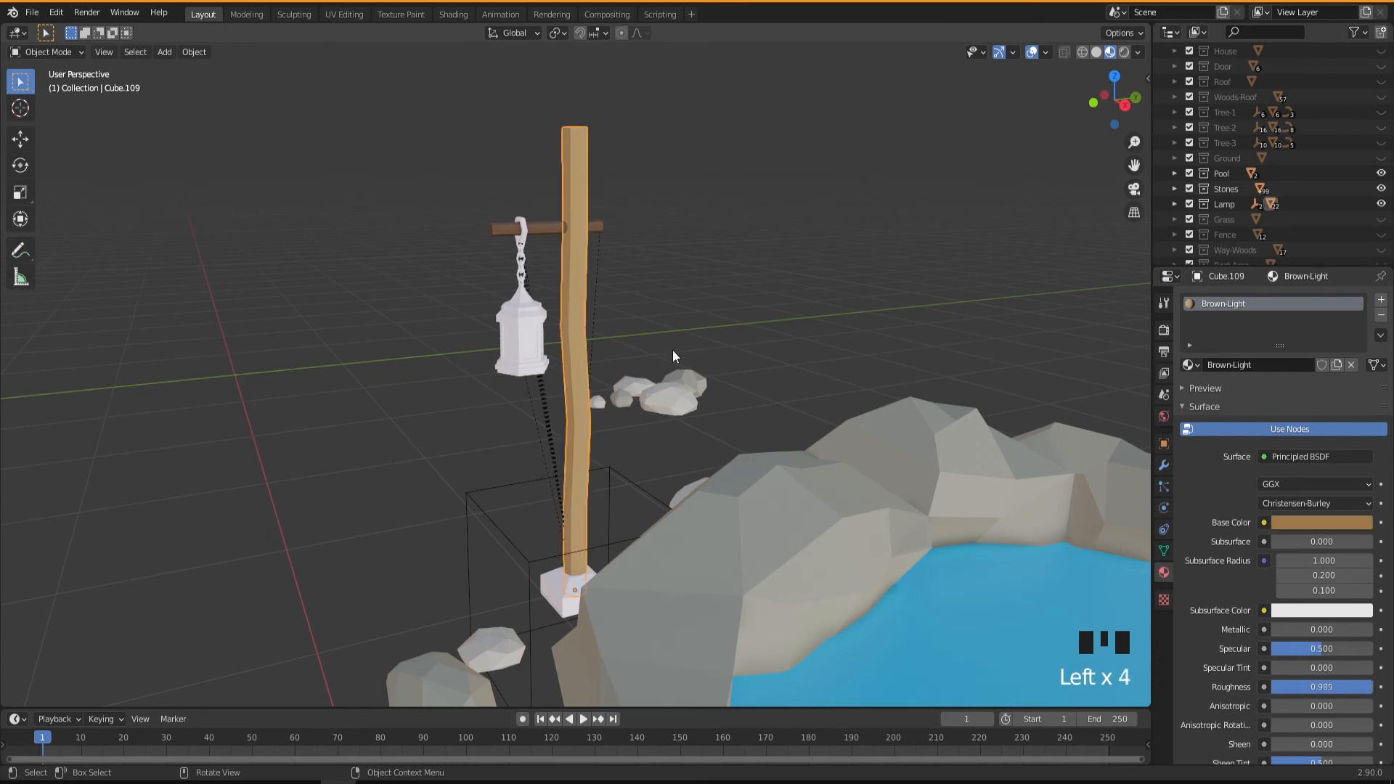
click(1191, 365)
click(1221, 388)
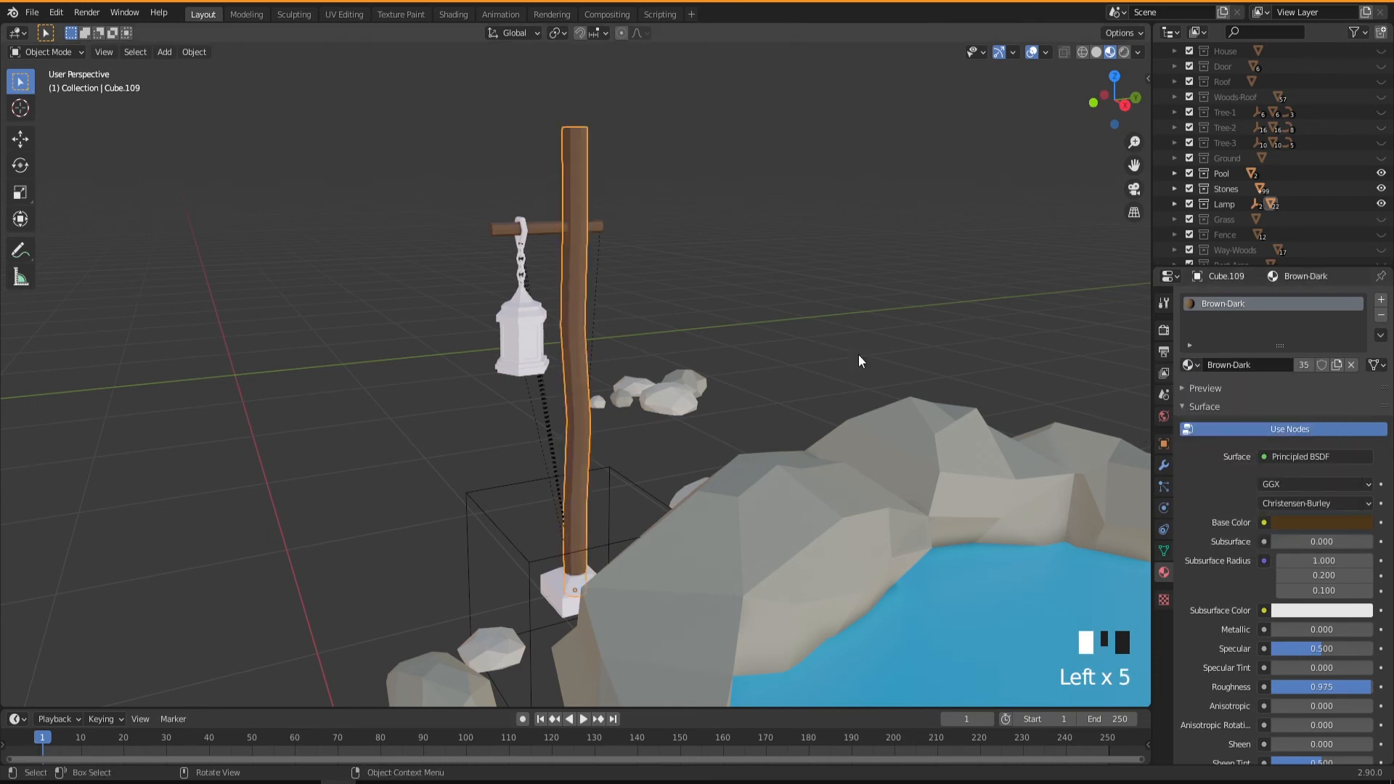
Step: Assign the Brown-Light material to the block at the foot of the lamp post and clear the selection
mouse_move(657, 386)
middle_down()
mouse_move(590, 382)
mouse_move(681, 384)
middle_up()
shift+middle_drag(742, 433, 631, 498)
click(528, 495)
click(1189, 365)
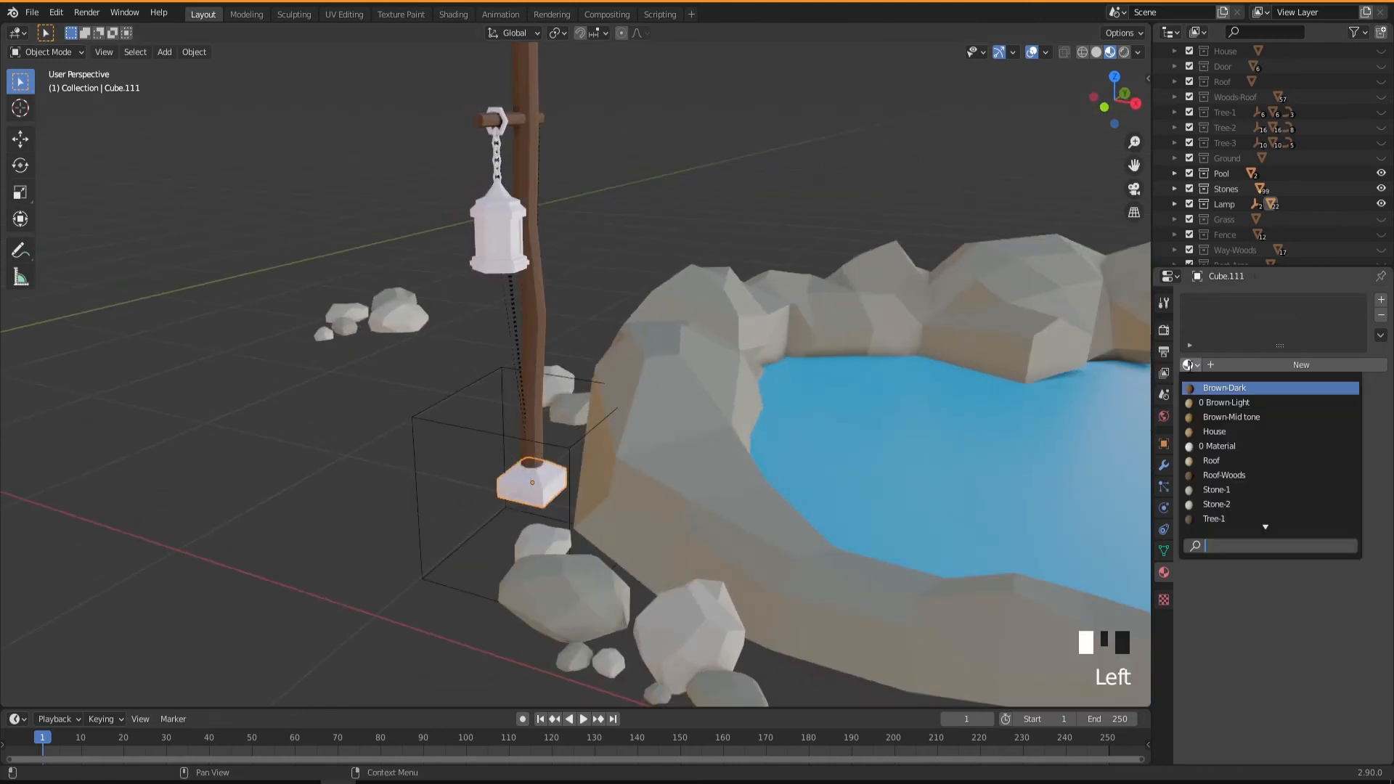
click(1209, 403)
click(332, 451)
mouse_move(440, 539)
middle_down()
mouse_move(411, 533)
mouse_move(463, 533)
mouse_move(447, 541)
middle_up()
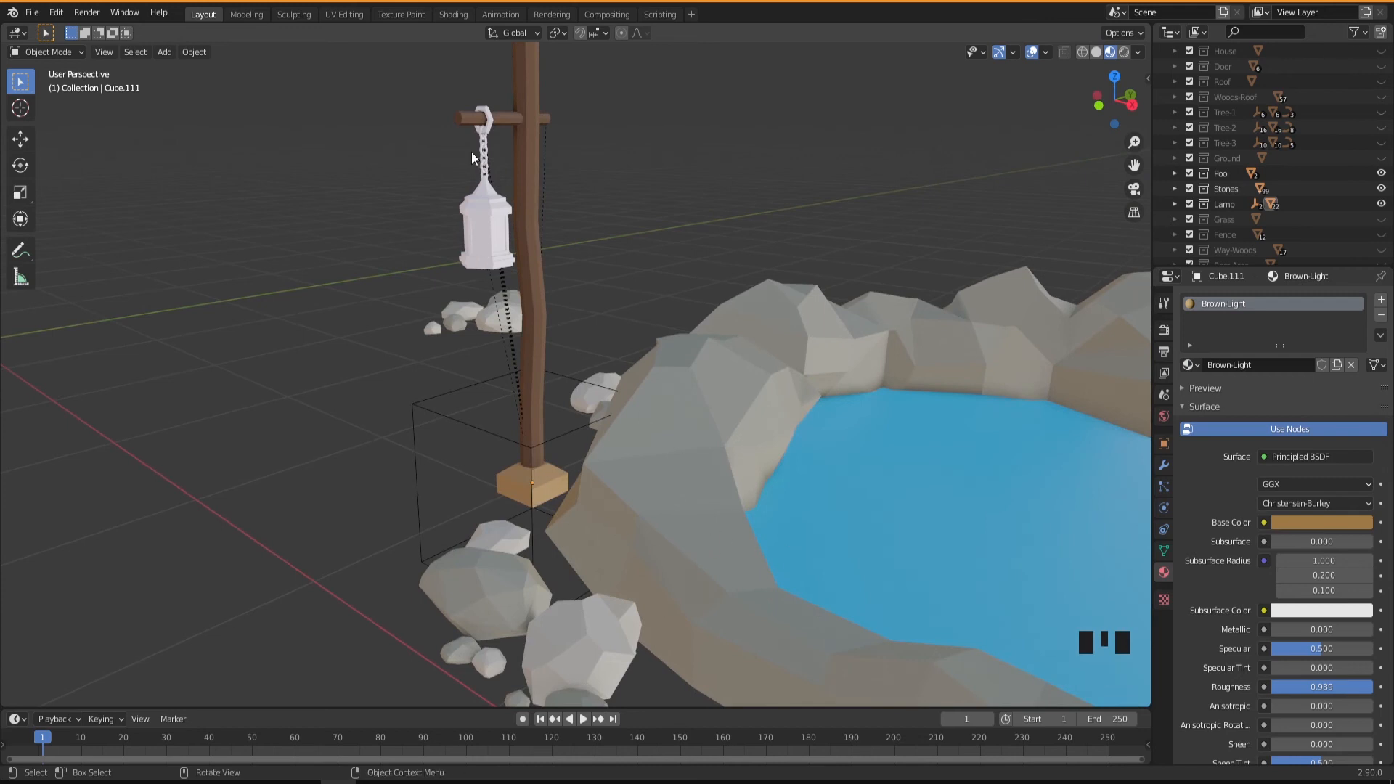
Step: Select the ring hanging on the lamp's crossbar and give it a new material named Metal-1
scroll(551, 249, up, 2)
scroll(560, 226, up, 1)
shift+middle_drag(546, 215, 625, 350)
scroll(497, 346, up, 2)
click(526, 289)
scroll(548, 263, up, 4)
scroll(549, 263, up, 2)
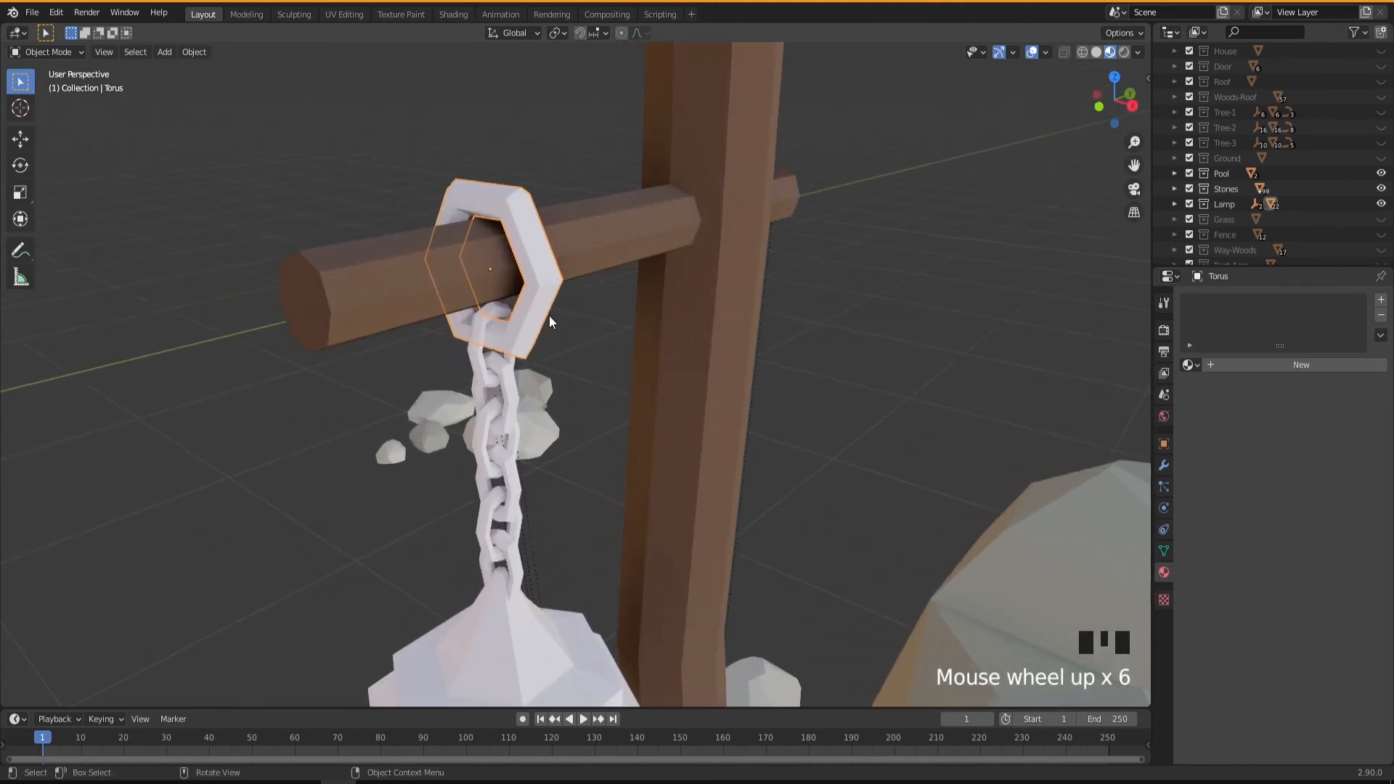
click(1275, 367)
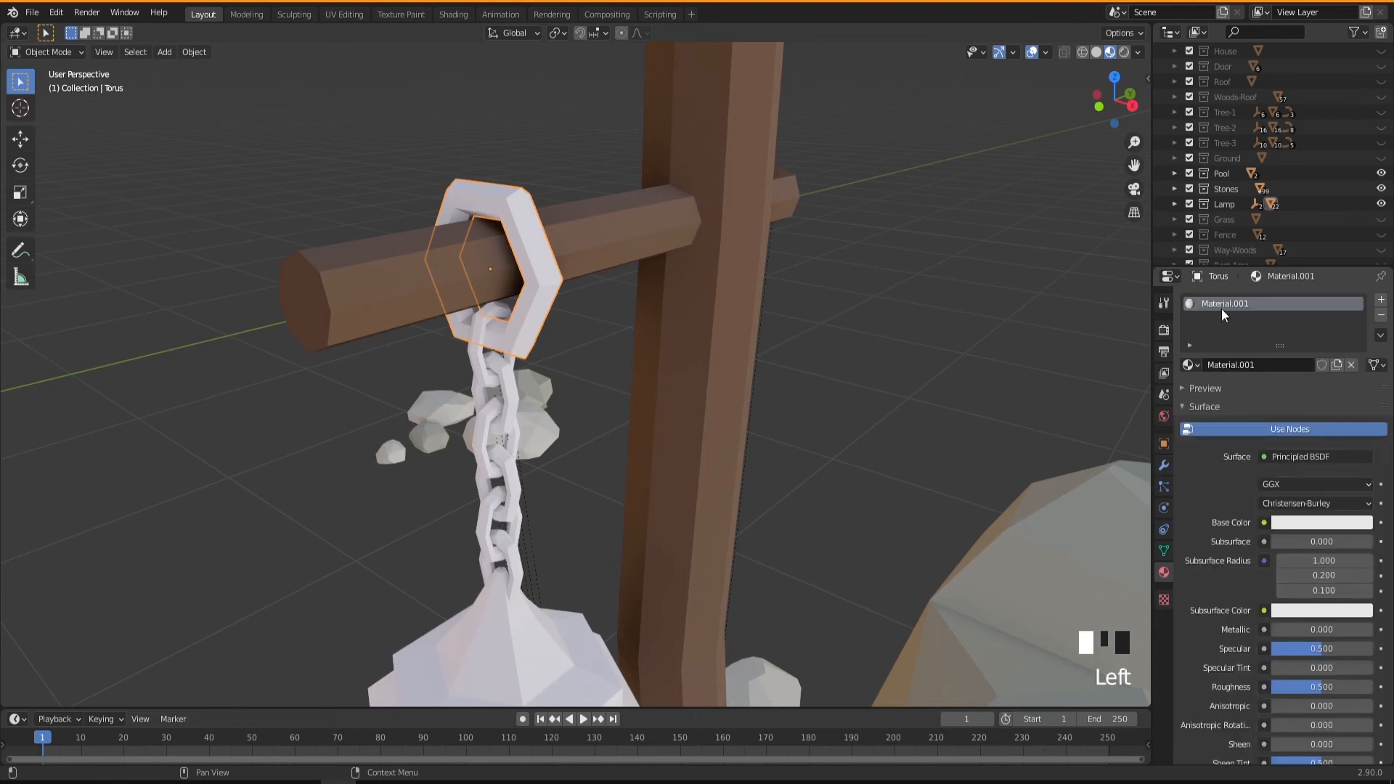
key(Left)
key(Left)
key(Left)
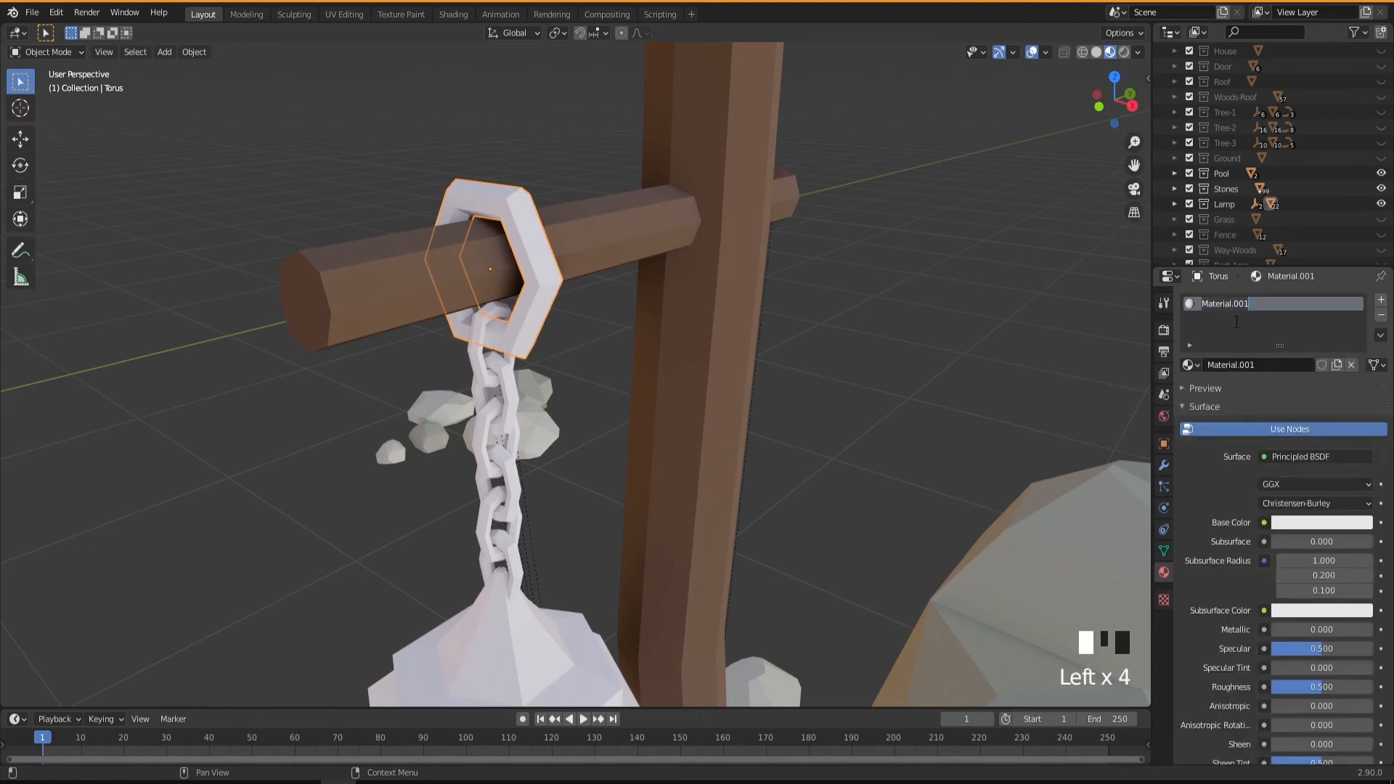
text(Metal-1)
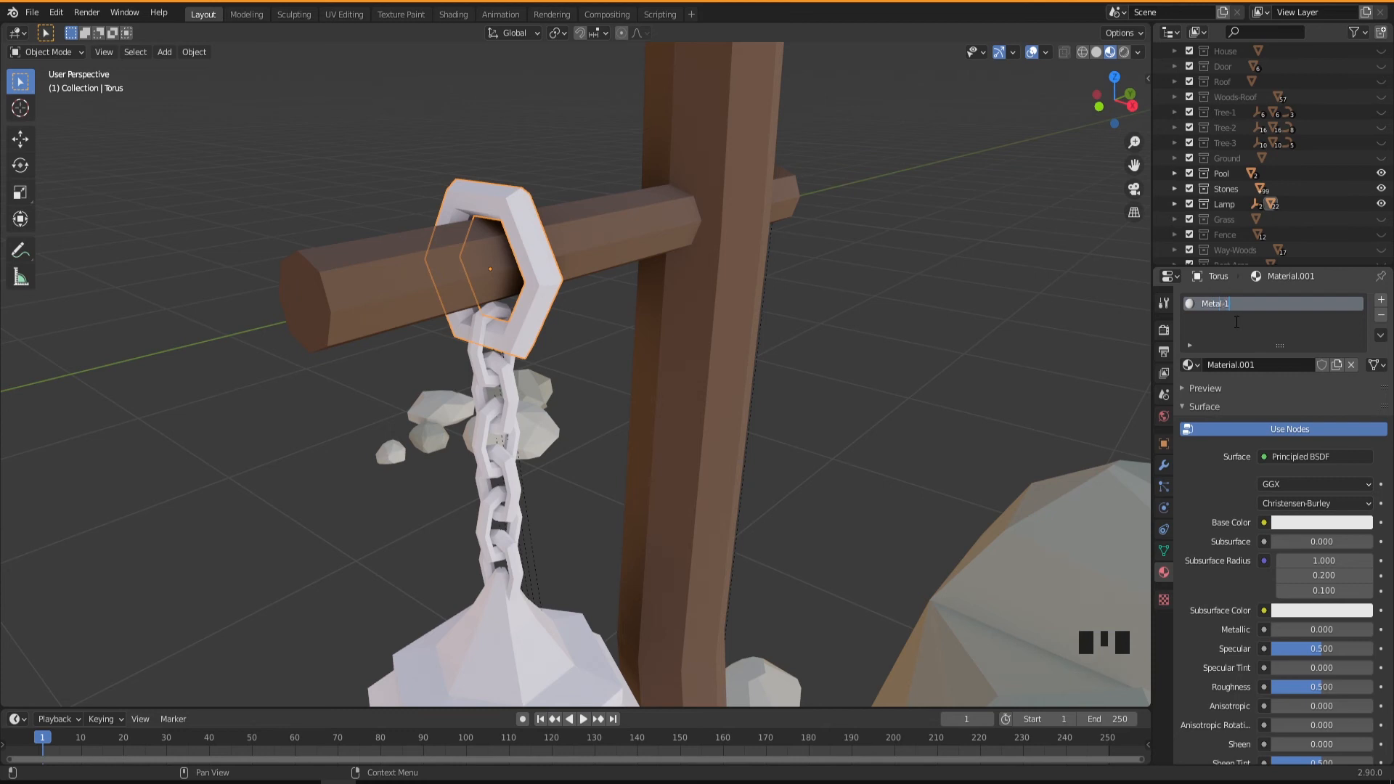
key(Return)
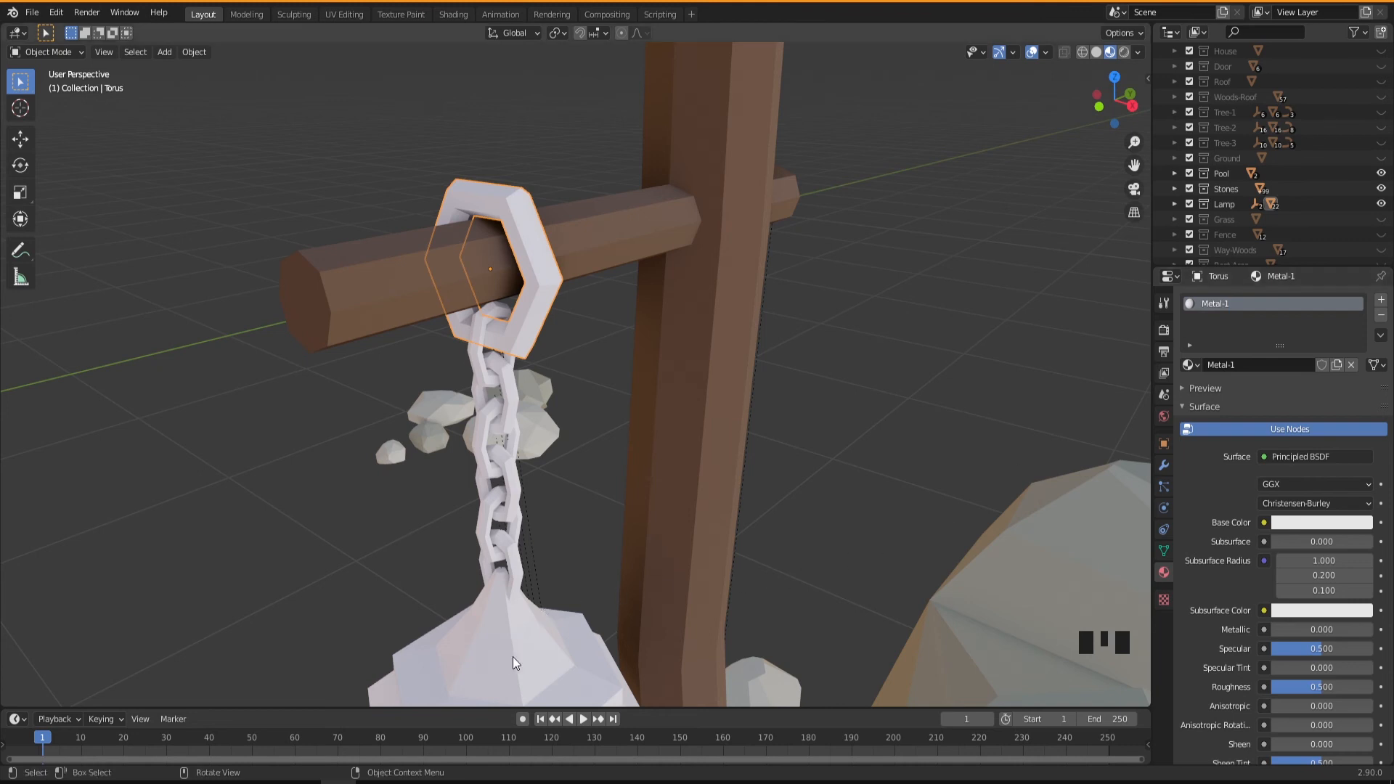
Step: Darken the base color of Metal-1 to a gray with a value of 0.360
click(1307, 522)
click(1361, 366)
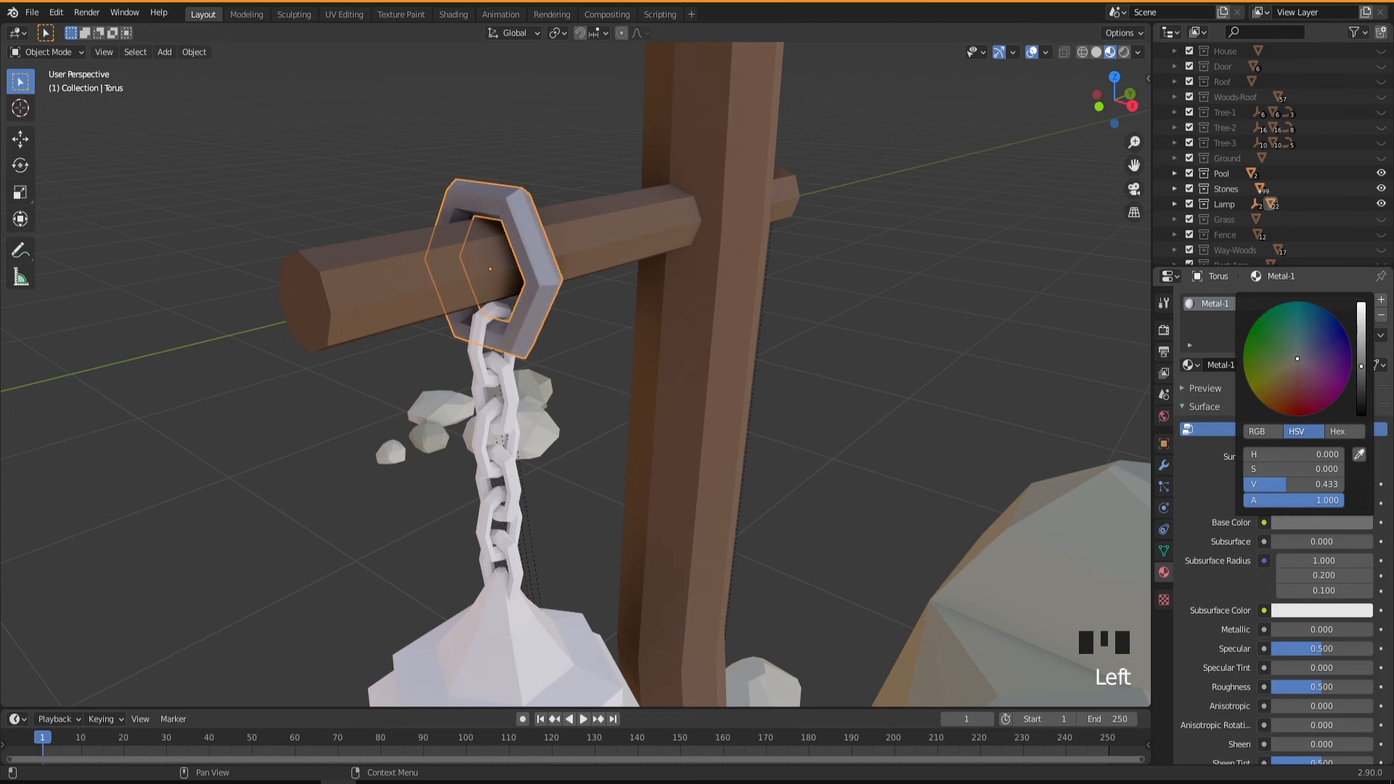
drag(1361, 368, 1362, 374)
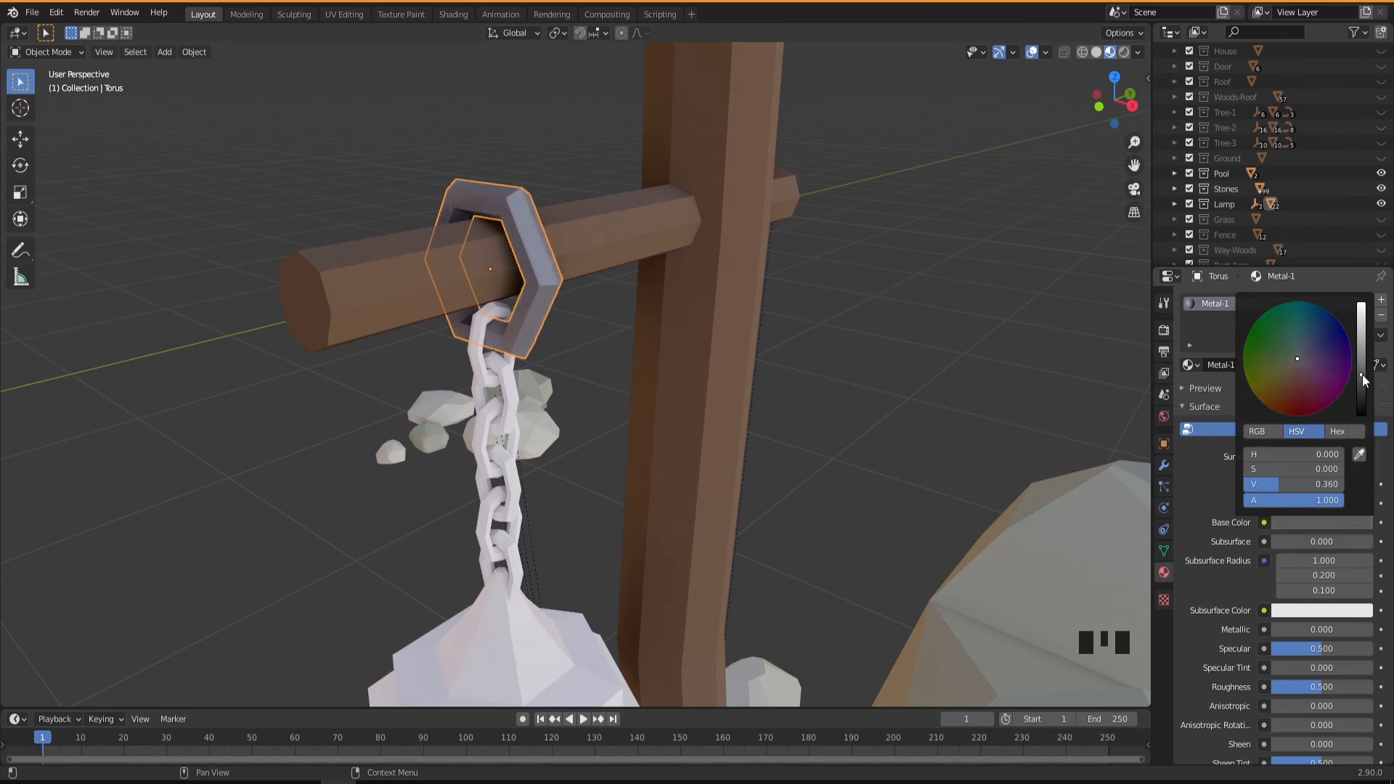
Step: Set the Metal-1 material's metallic to 0.950 and its roughness to 0.550
drag(1306, 686, 1347, 687)
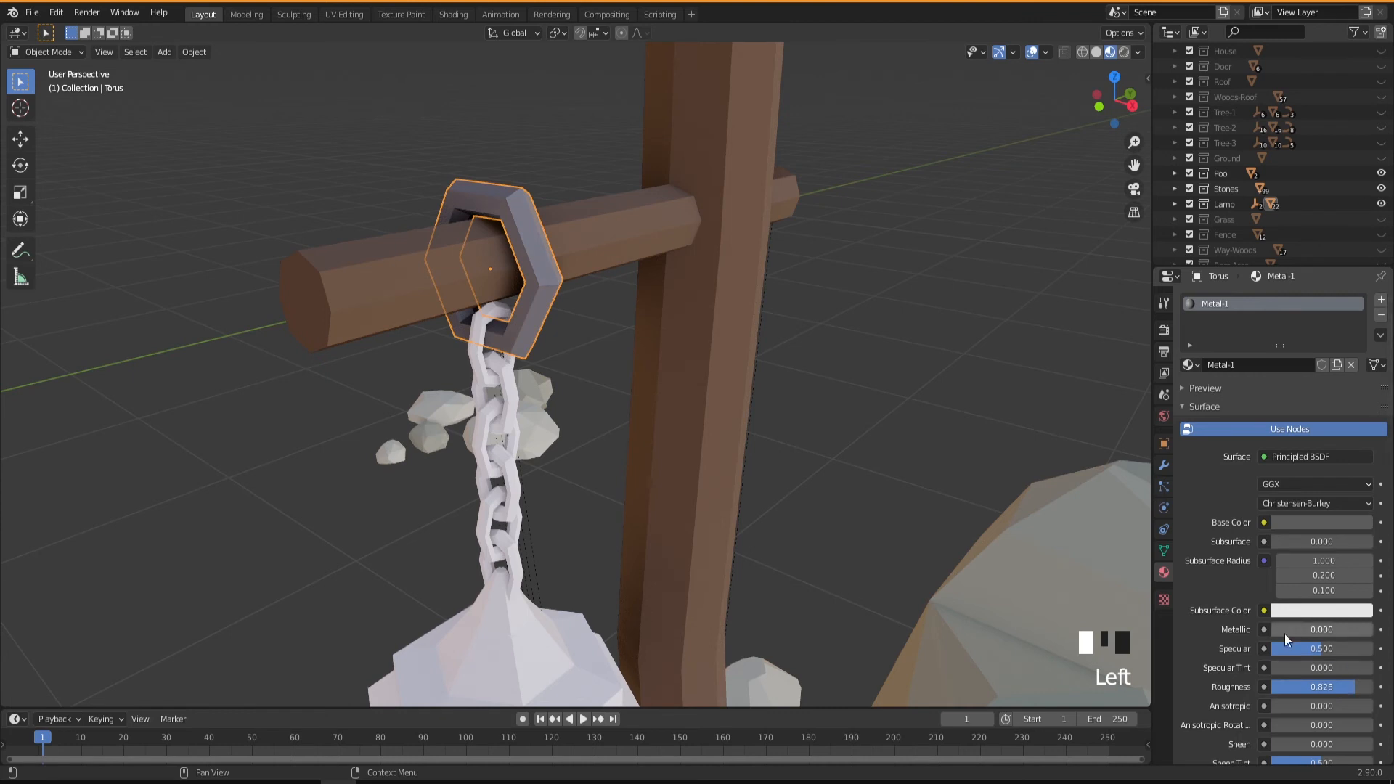
drag(1282, 634, 1371, 634)
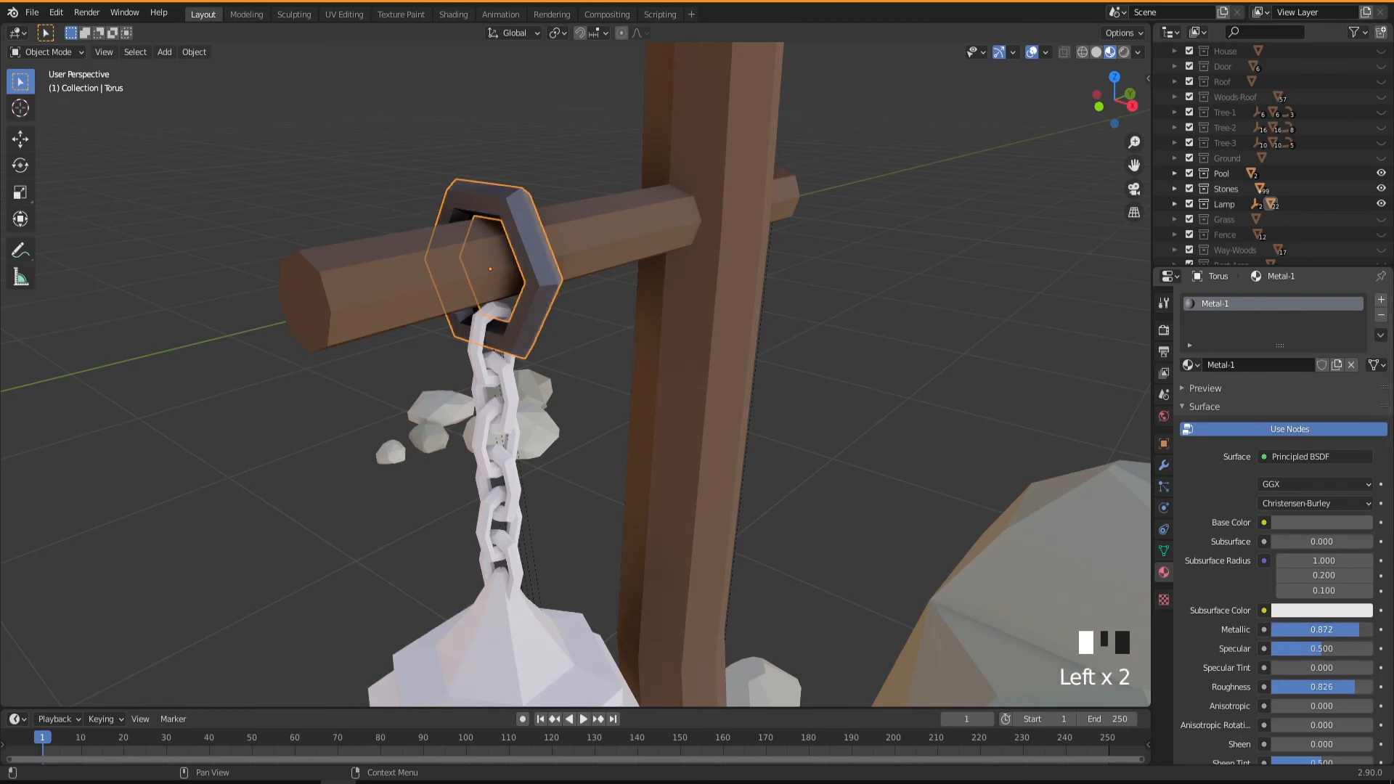
middle_drag(576, 442, 638, 439)
drag(1339, 685, 1312, 685)
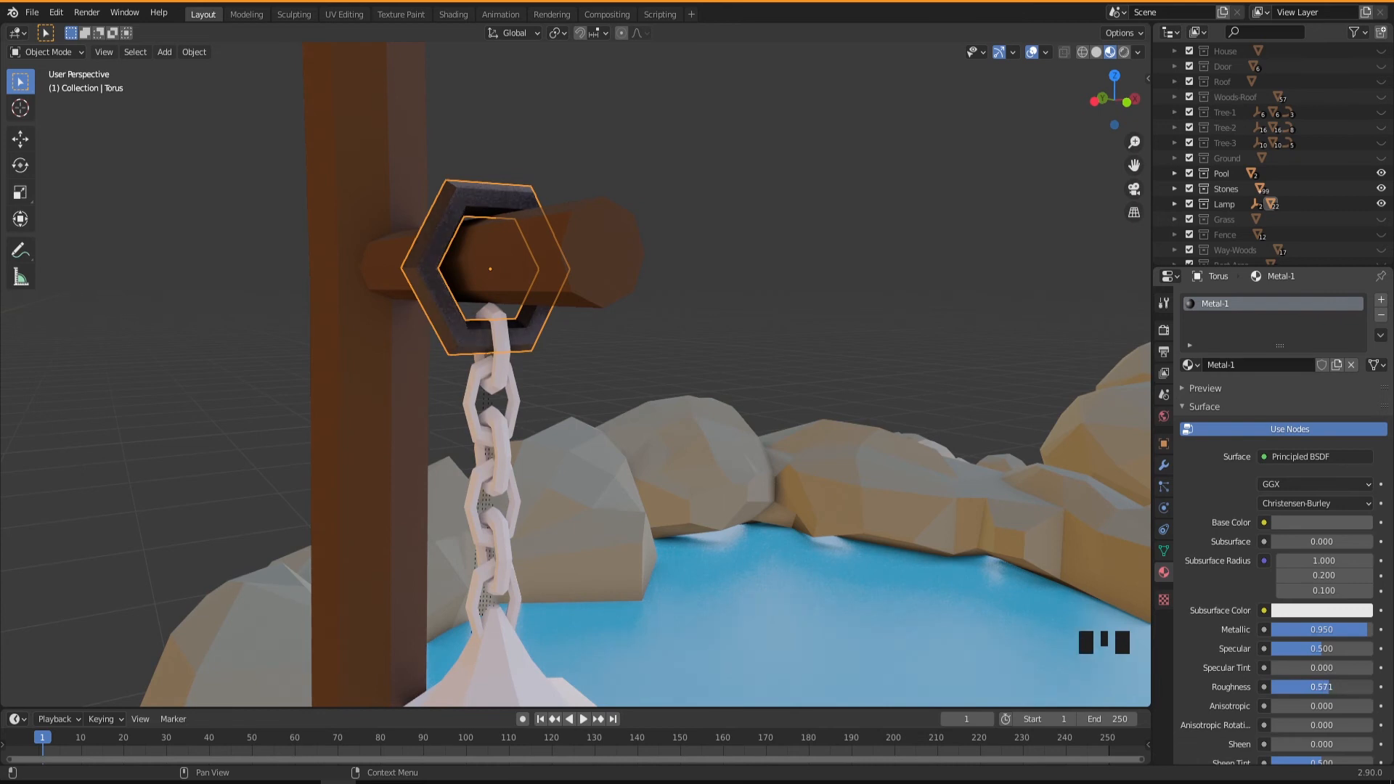
middle_drag(485, 454, 262, 419)
drag(1326, 691, 1330, 687)
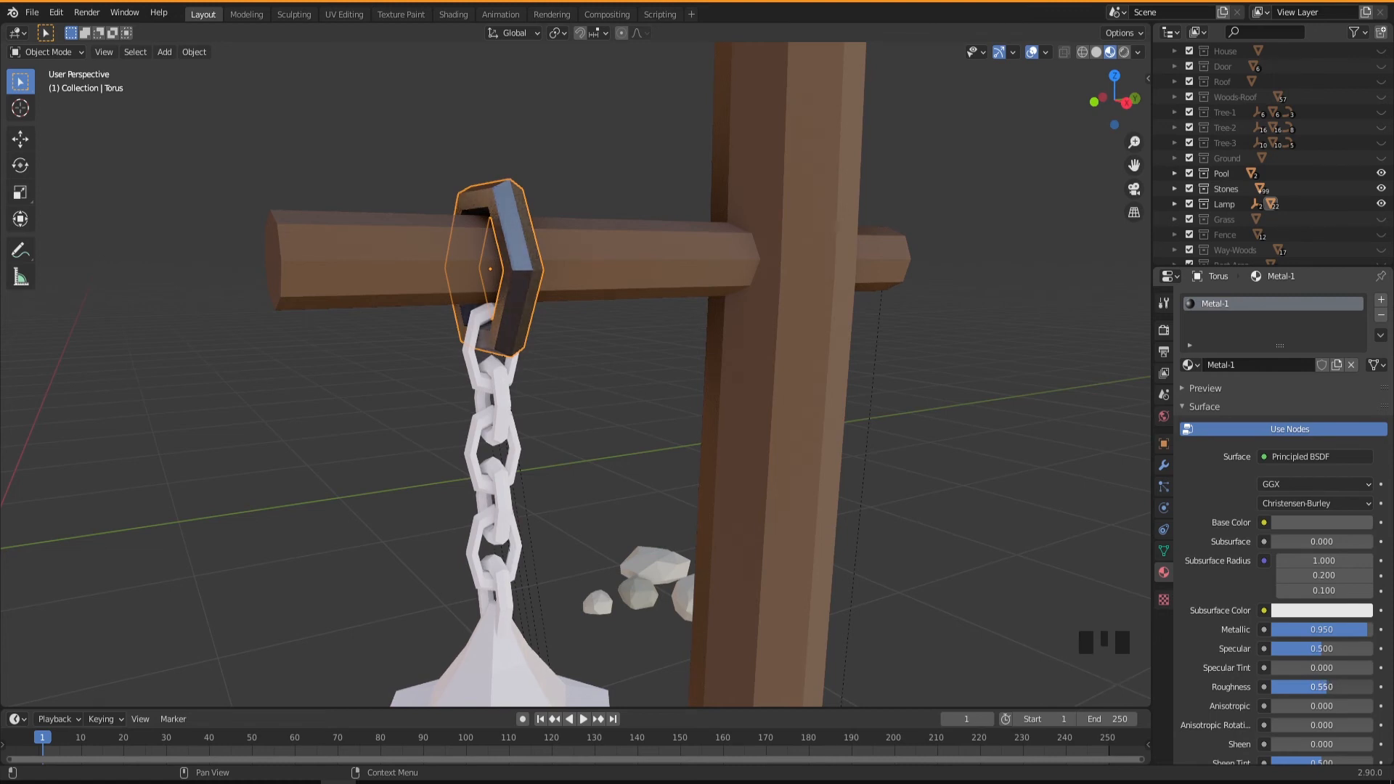
Step: Add all chain links below the ring to the selection, copy Metal-1 to them and clear the selection
middle_drag(545, 438, 726, 246)
scroll(675, 377, down, 3)
mouse_move(675, 386)
middle_down()
mouse_move(729, 390)
mouse_move(703, 385)
middle_up()
drag(506, 173, 616, 368)
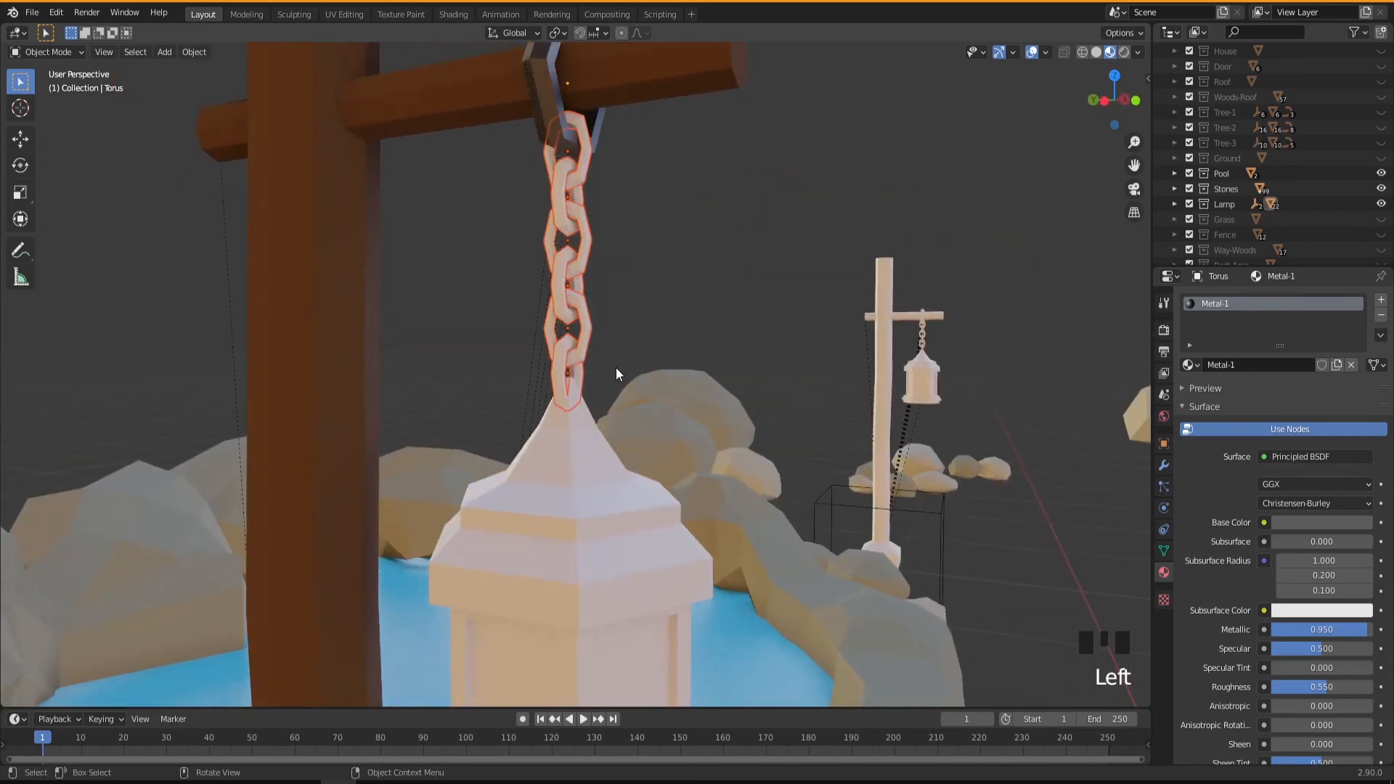
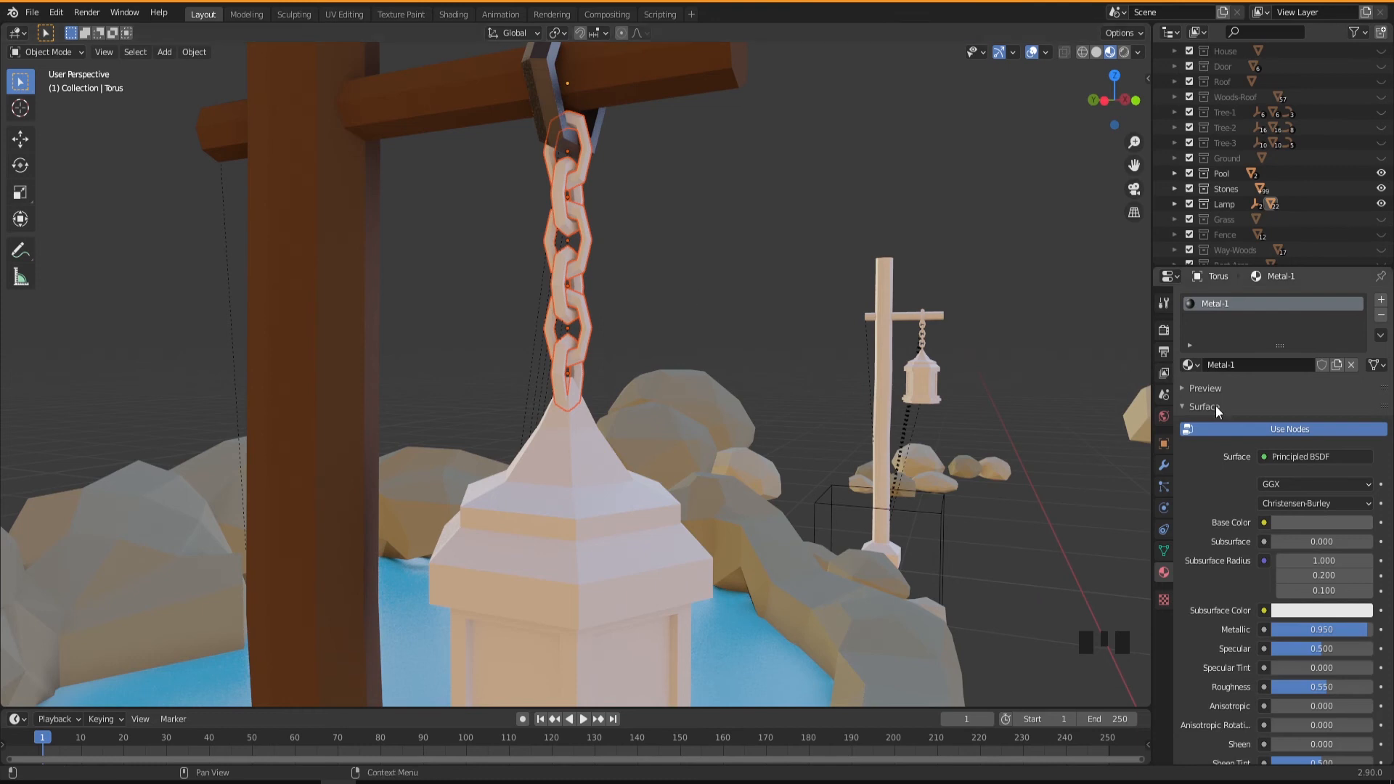
click(1382, 339)
click(1321, 368)
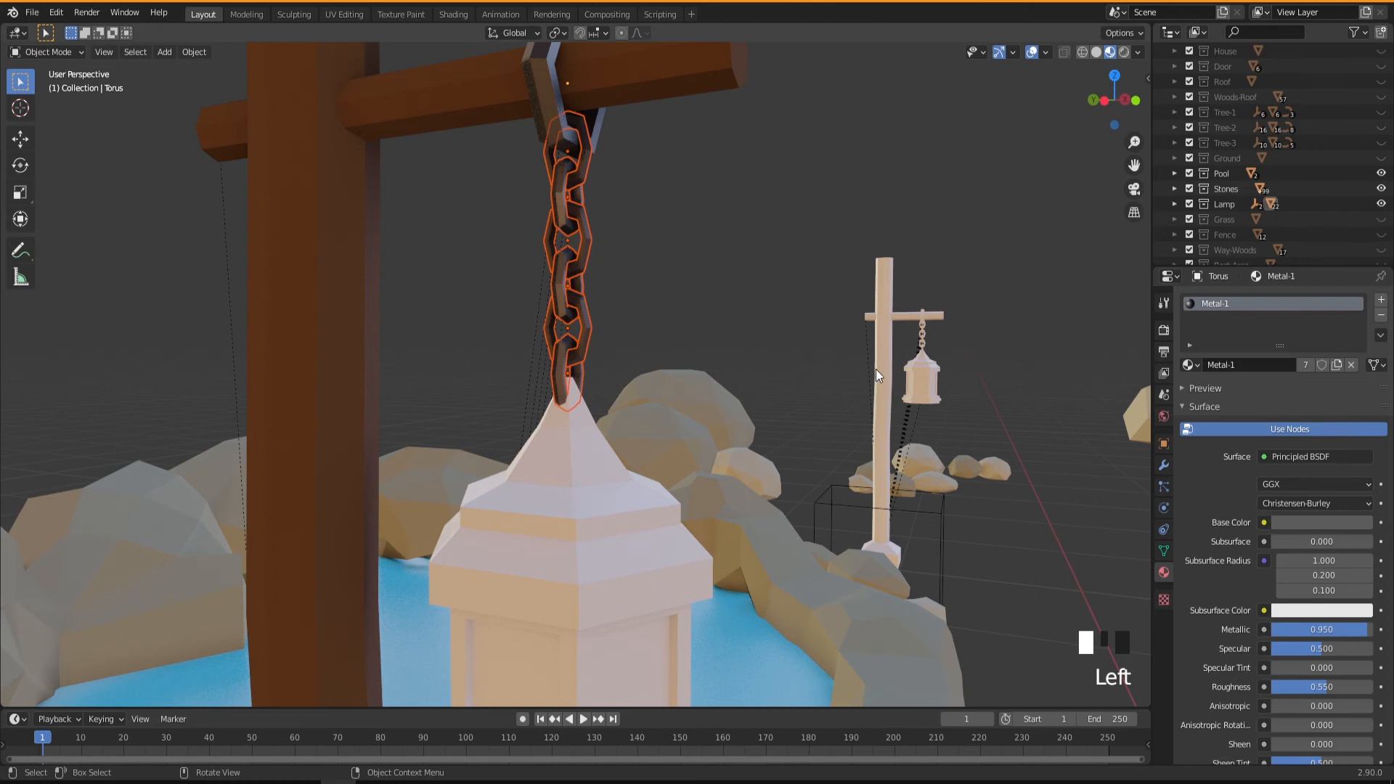
click(739, 289)
Step: Select the lantern body hanging from the chain and give it a new material named Lamp
middle_drag(628, 321, 435, 347)
shift+middle_drag(662, 496, 564, 370)
scroll(543, 466, down, 2)
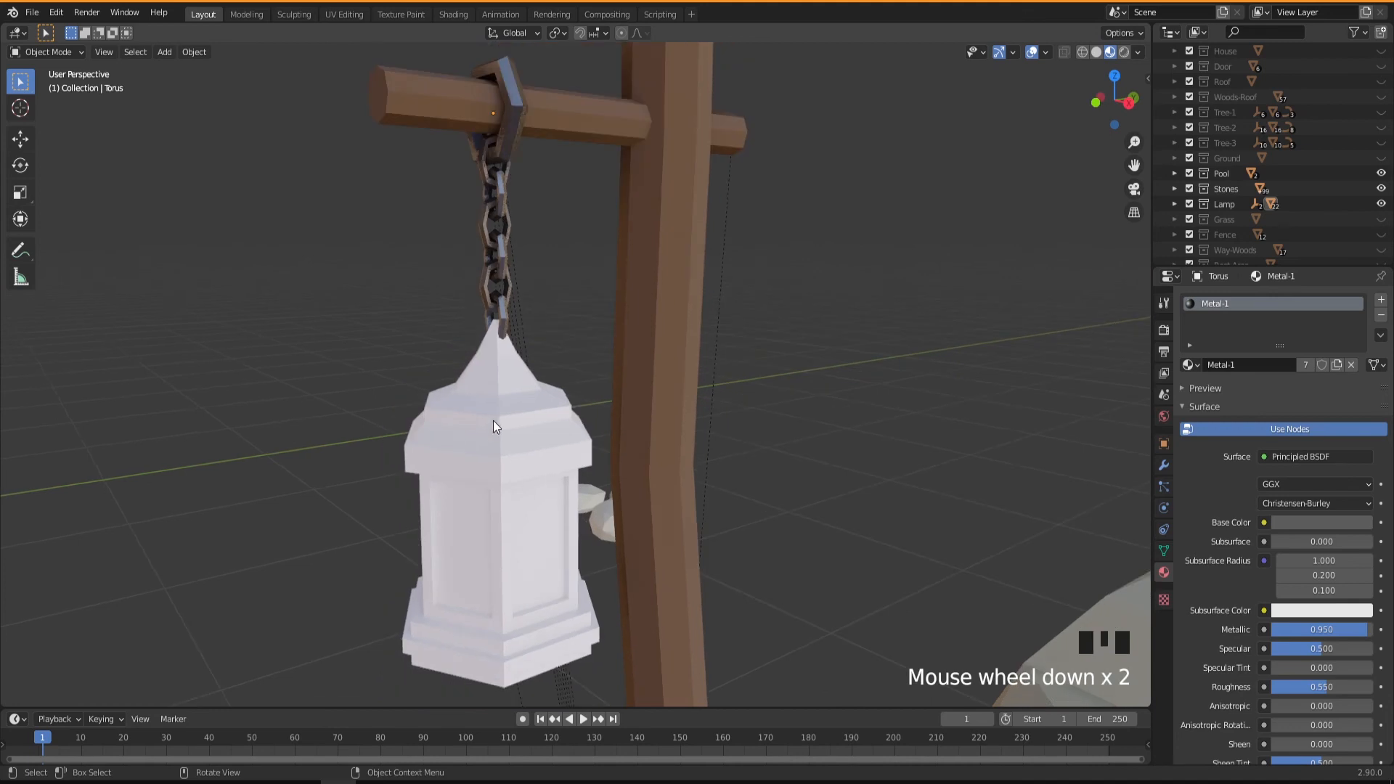
click(493, 422)
middle_drag(595, 520, 616, 469)
click(1263, 367)
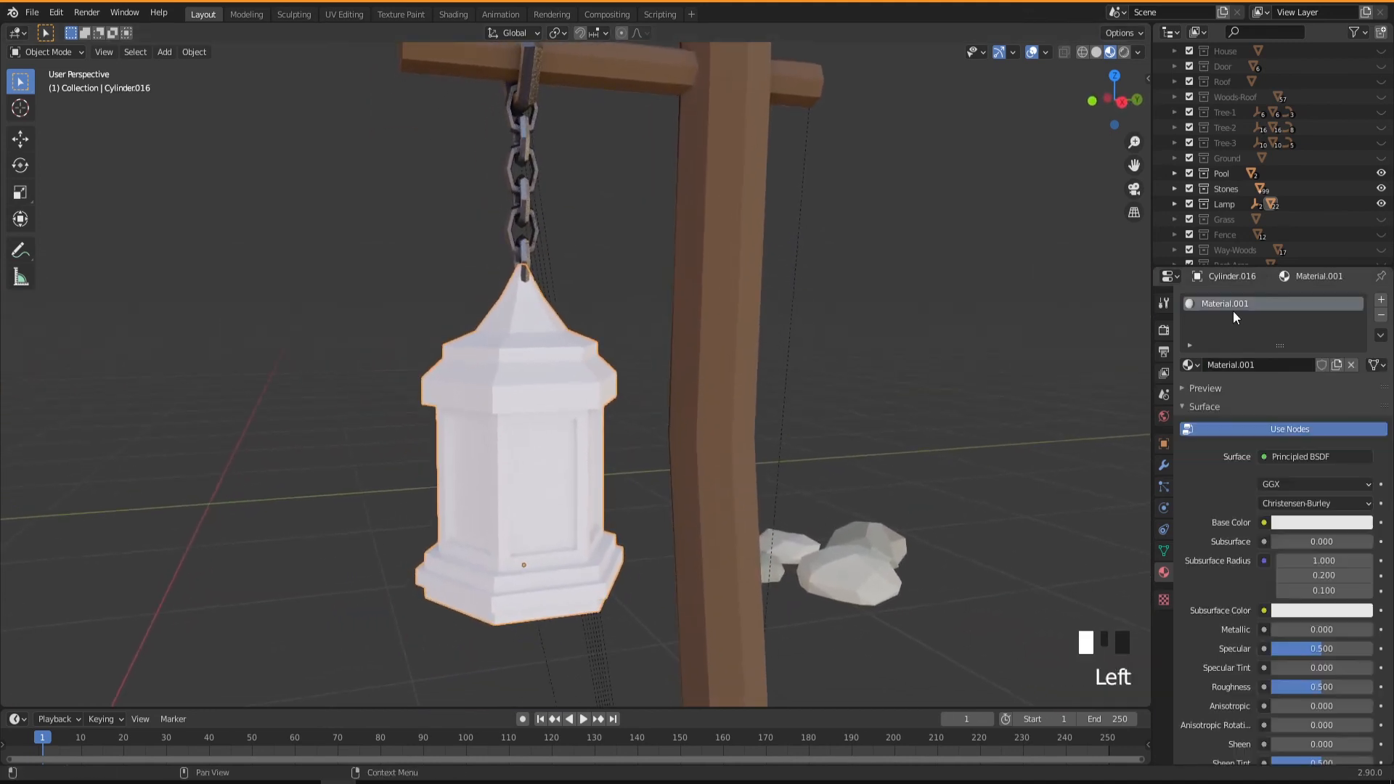
click(1227, 304)
double_click(1227, 303)
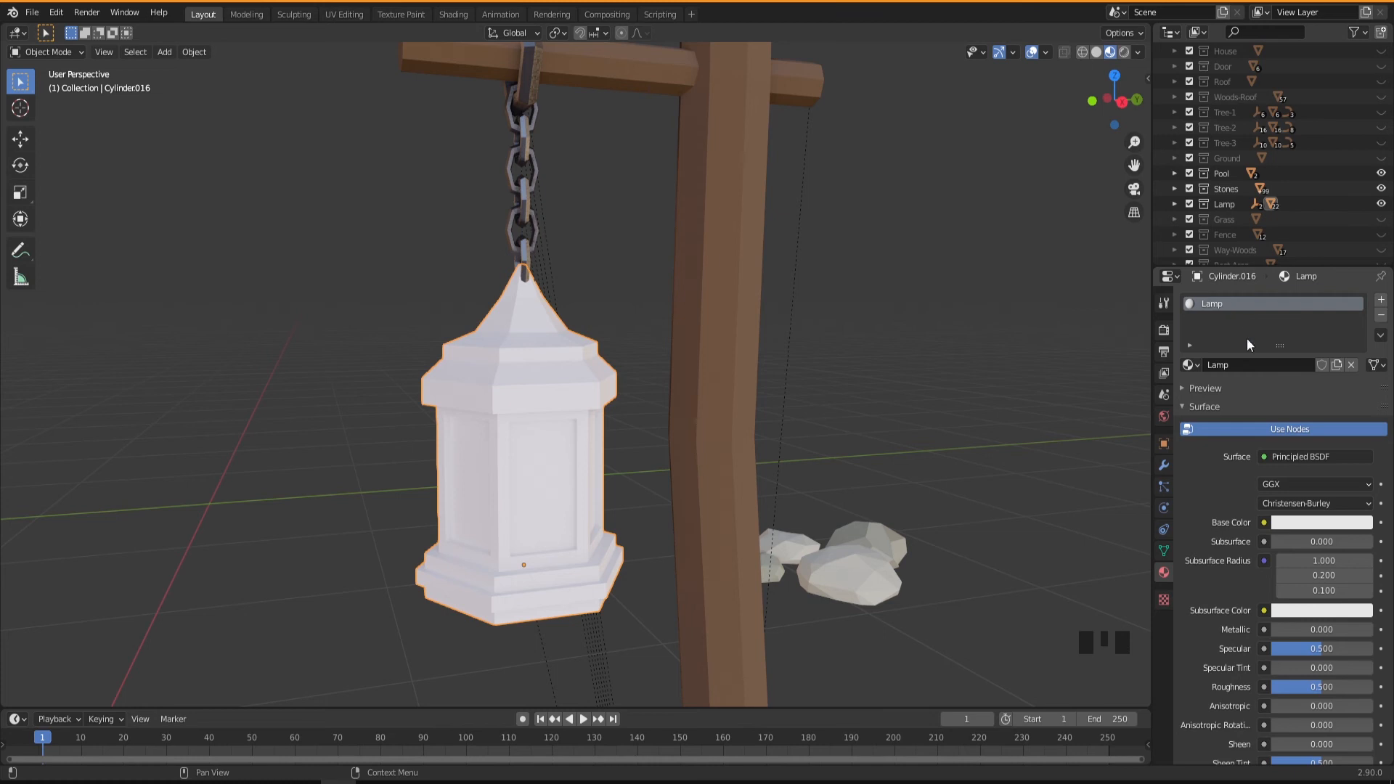
Step: Make the Lamp material a dark brown metal with metallic 0.943, base color HSV 0.096, 0.633, 0.353 and roughness 0.521
scroll(1240, 509, down, 2)
drag(1272, 569, 1365, 568)
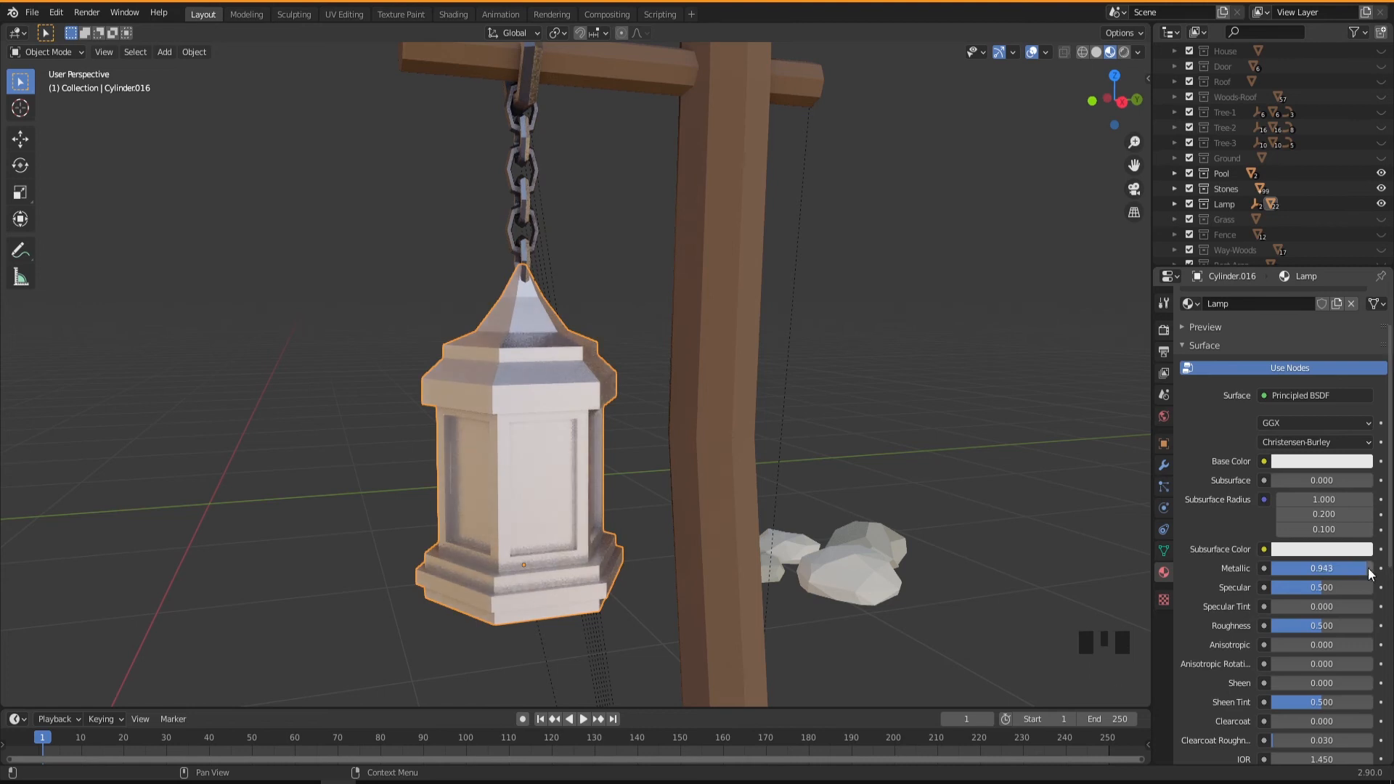
click(1304, 463)
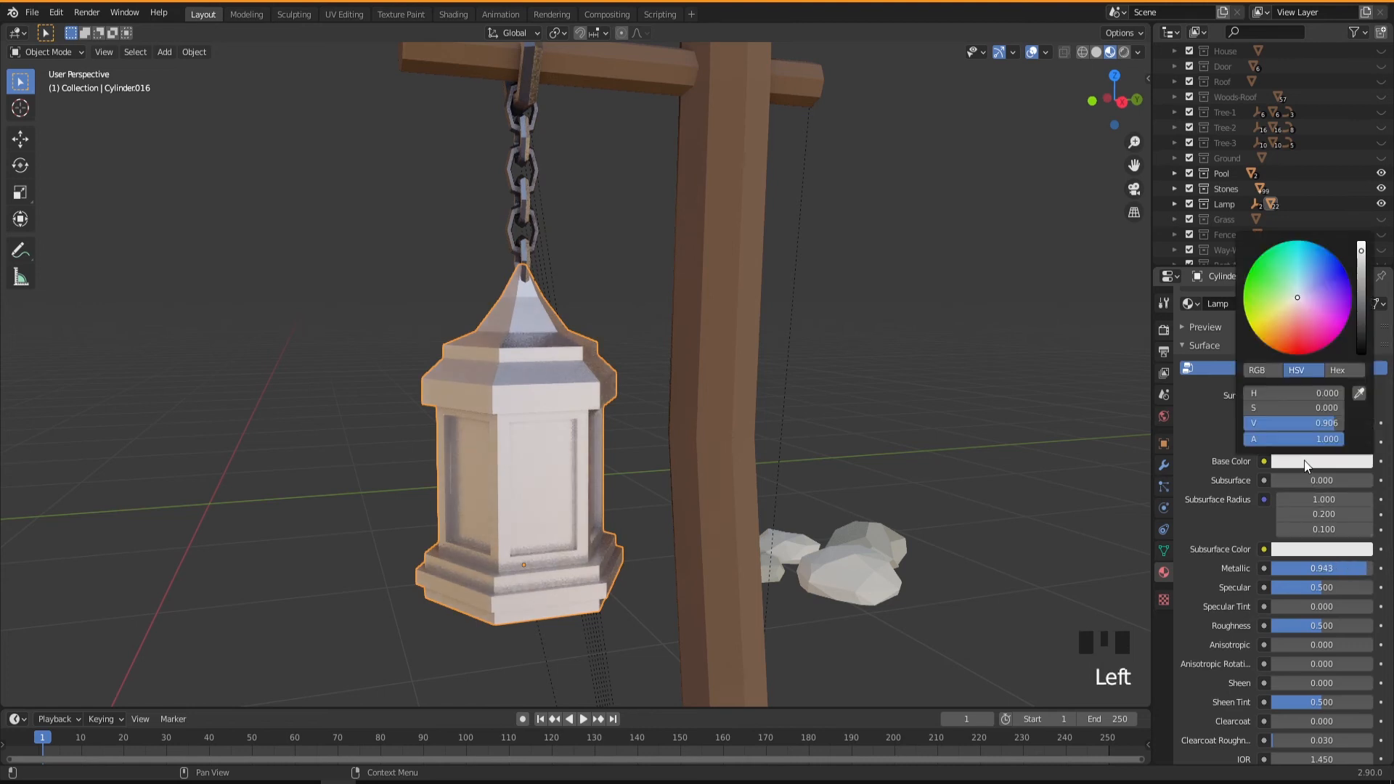
click(1278, 326)
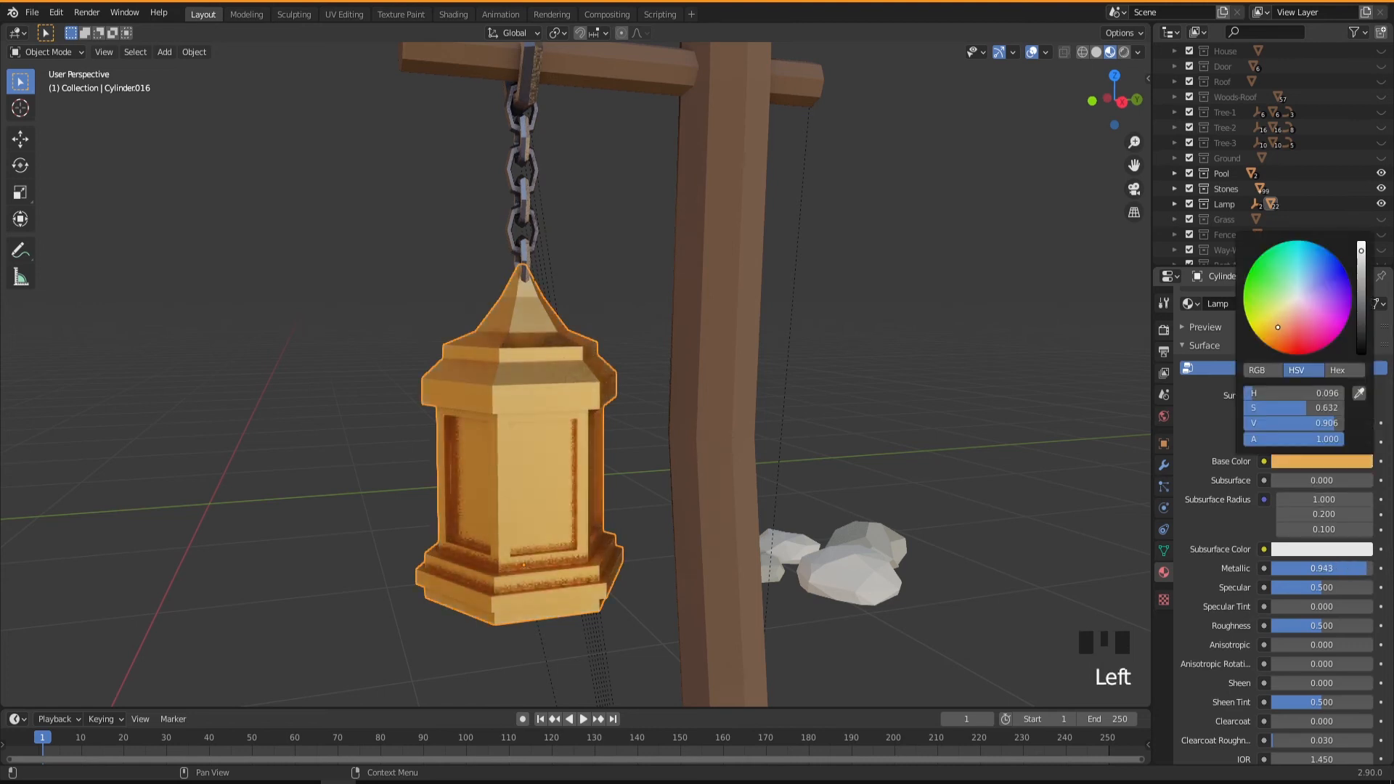
click(1362, 306)
drag(1362, 304, 1362, 311)
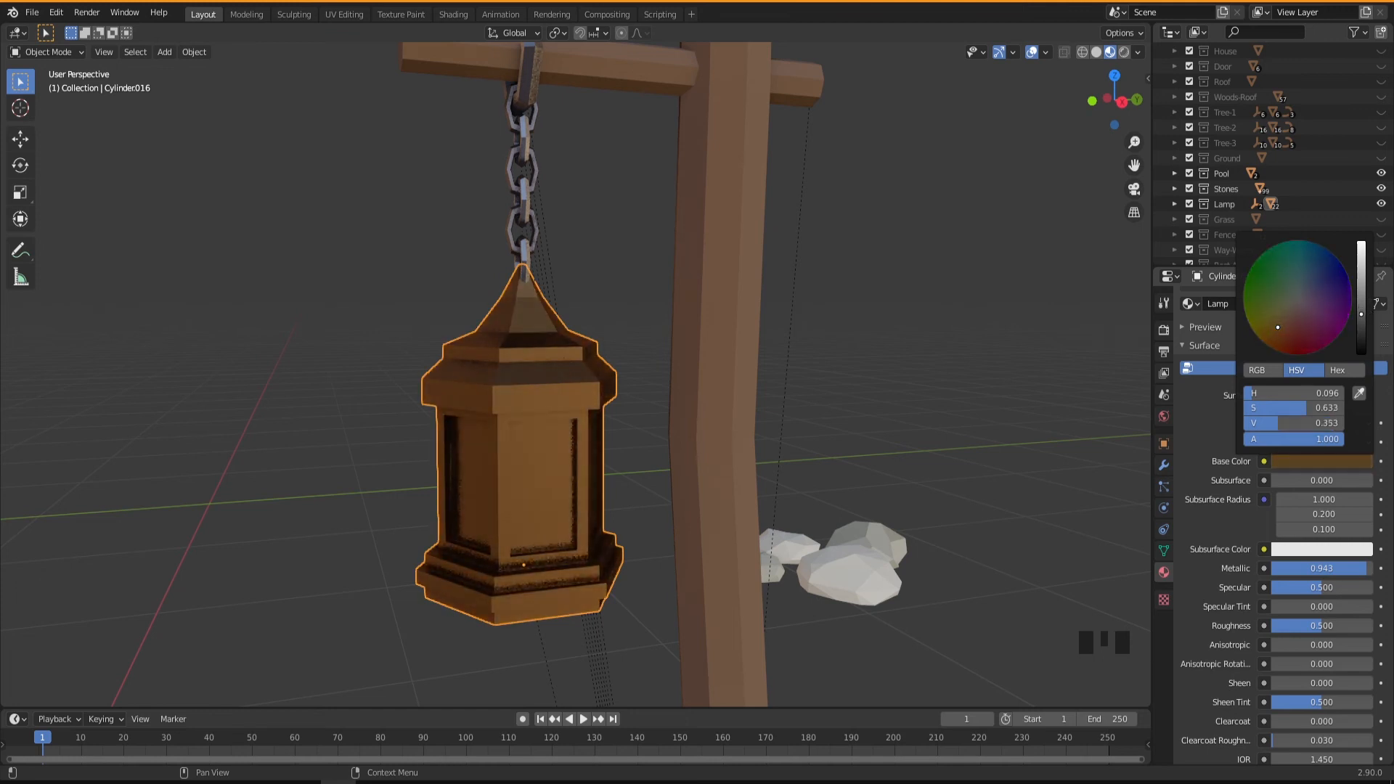
middle_drag(567, 464, 473, 473)
mouse_move(1311, 625)
mouse_down()
mouse_move(1296, 625)
mouse_move(1317, 625)
mouse_up()
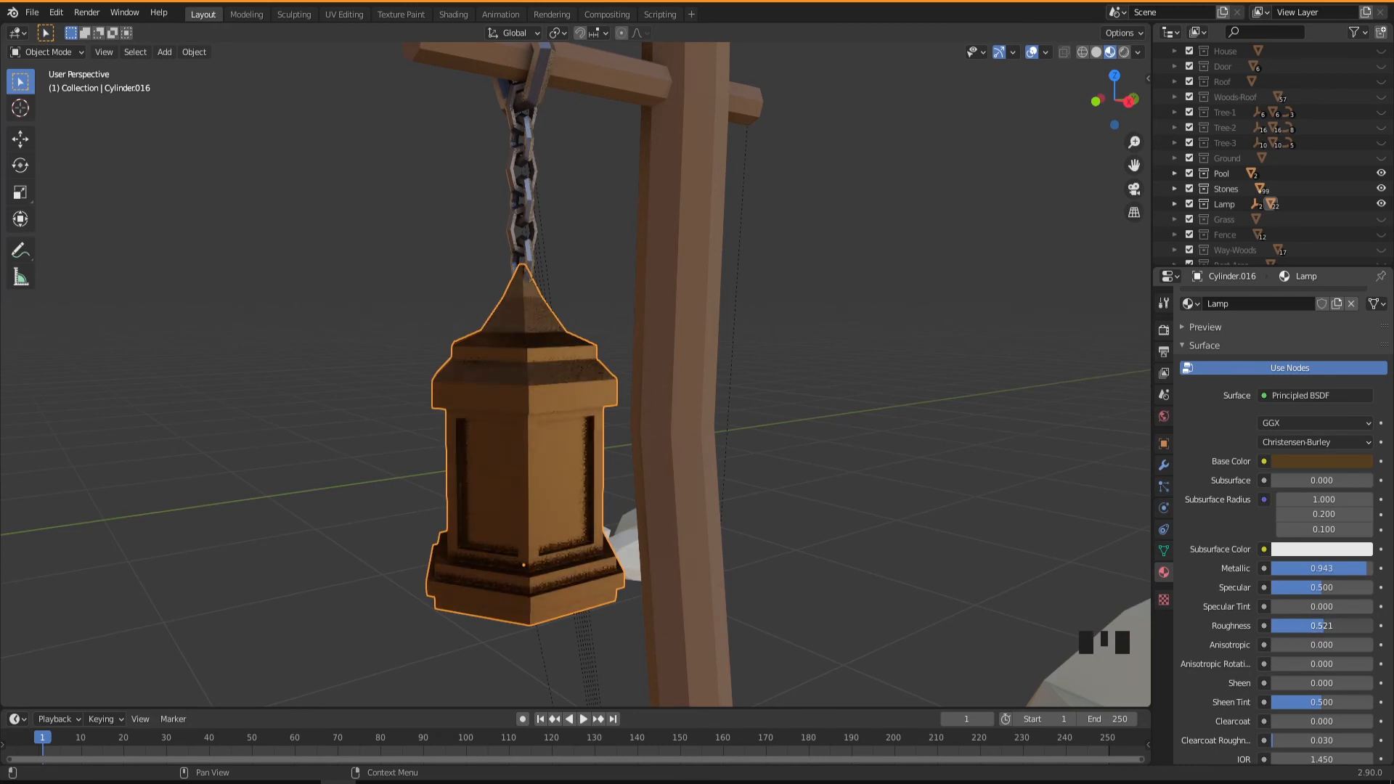
Step: In Edit Mode, select the recessed pane faces all the way around the lantern body
middle_drag(537, 511, 579, 492)
middle_drag(486, 468, 345, 502)
middle_drag(459, 511, 97, 120)
key(Tab)
click(490, 412)
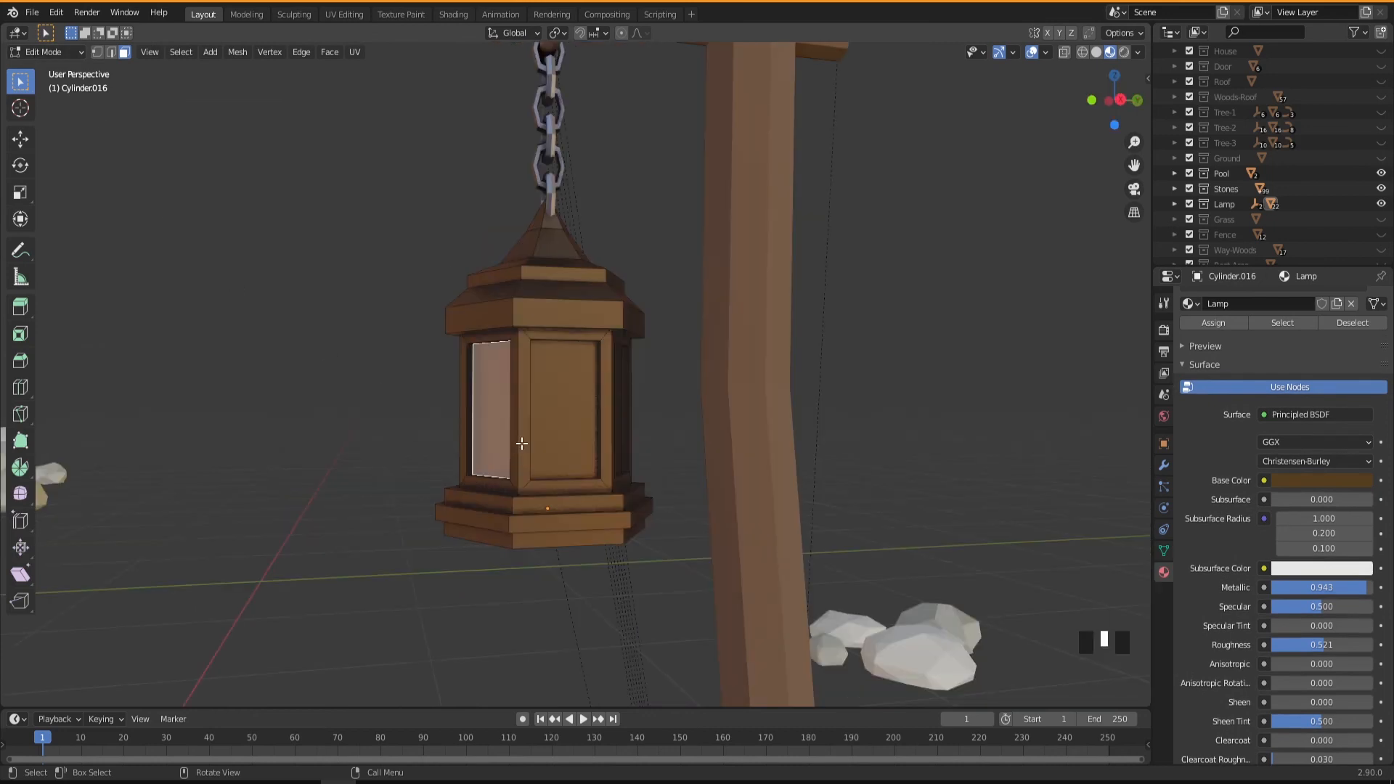
click(551, 395)
middle_drag(507, 482, 520, 467)
shift+click(489, 407)
shift+middle_drag(414, 461, 507, 446)
middle_drag(592, 442, 638, 433)
shift+click(536, 435)
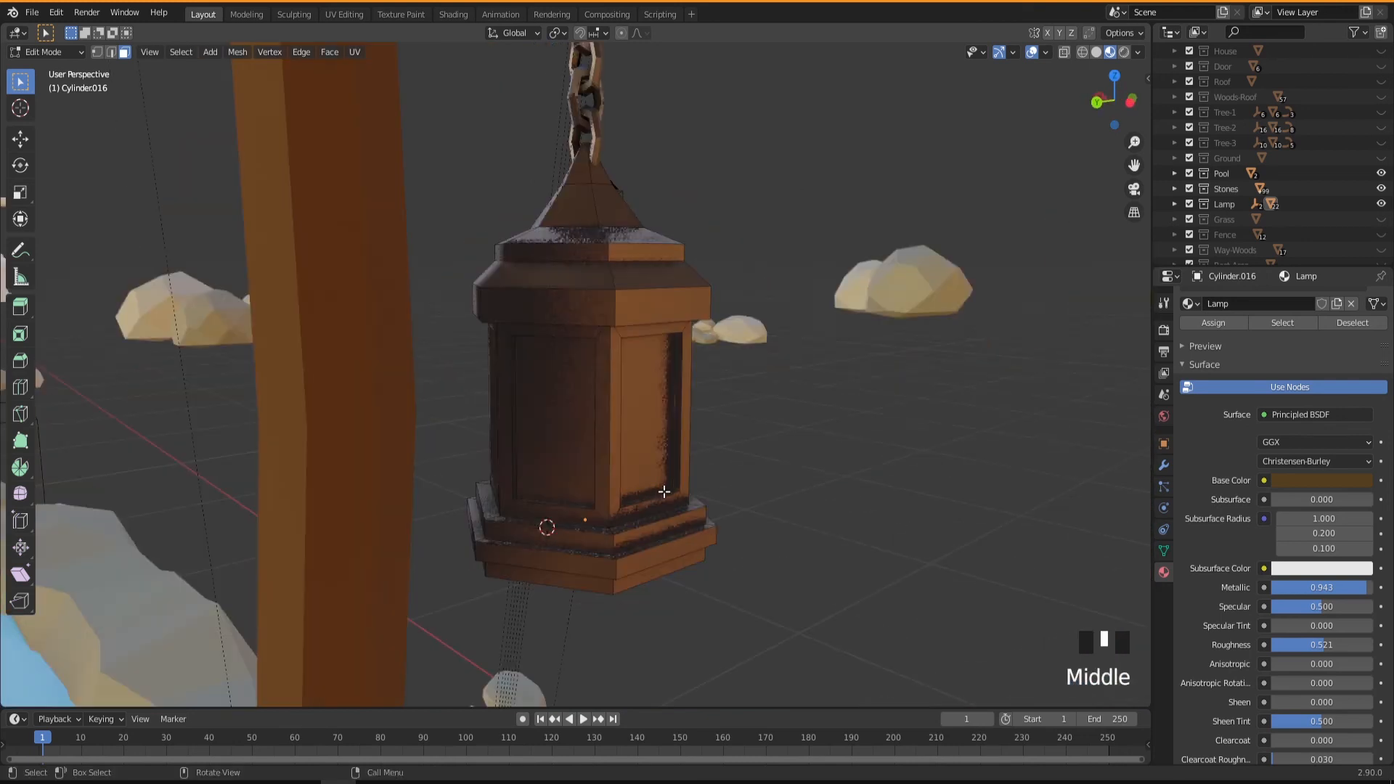
shift+click(638, 432)
shift+click(574, 409)
middle_drag(492, 455, 613, 438)
shift+click(613, 438)
middle_drag(465, 453, 591, 473)
Step: Add a second material slot with Window-Glass, assign it to the selected pane faces and return to Object Mode
scroll(1236, 407, up, 5)
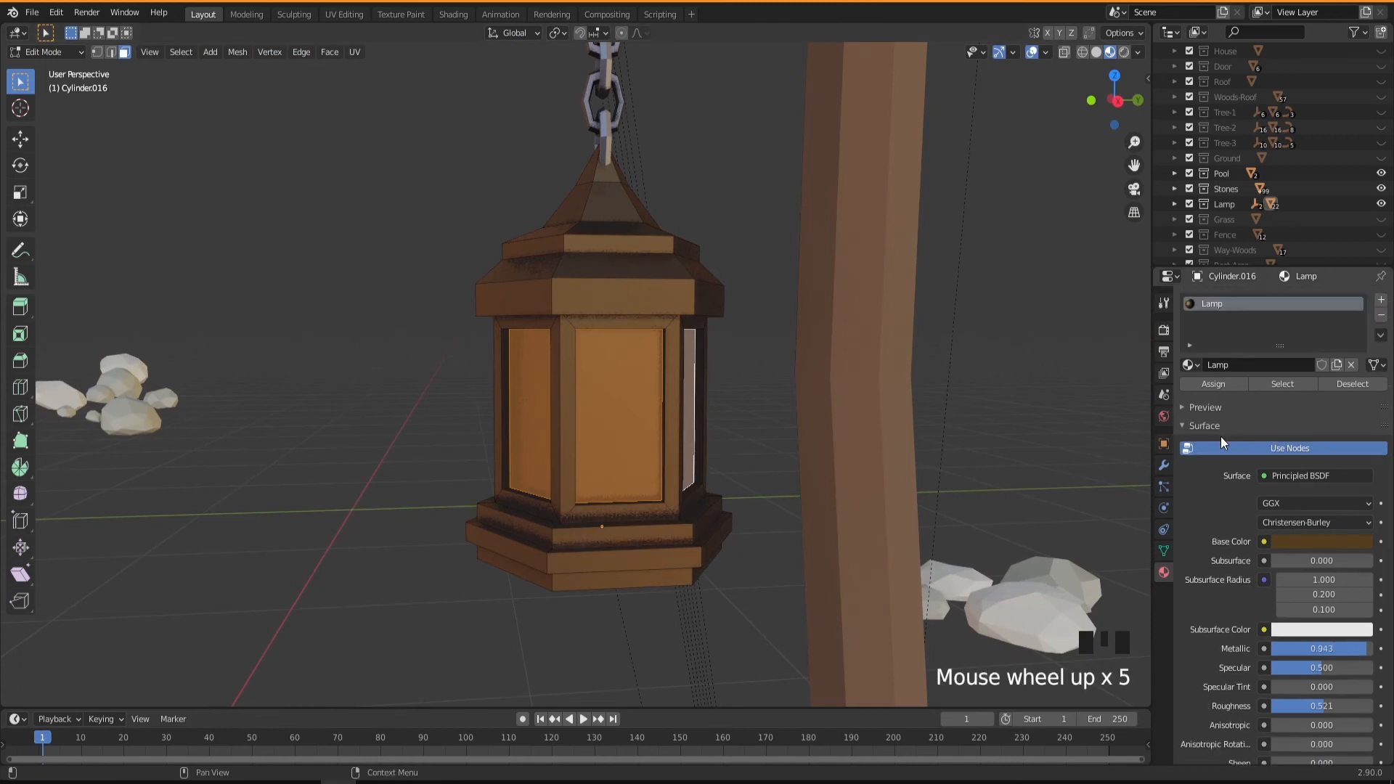
click(1381, 300)
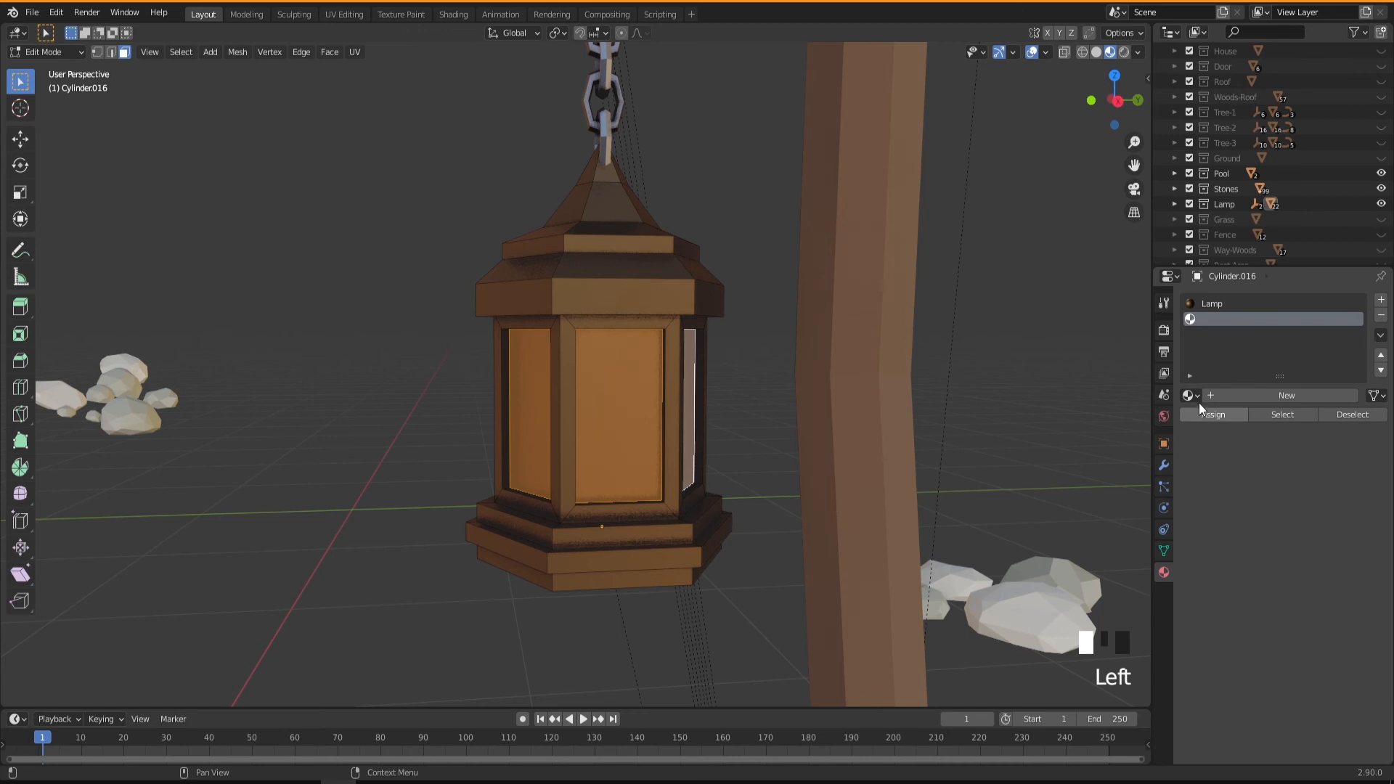
click(1198, 397)
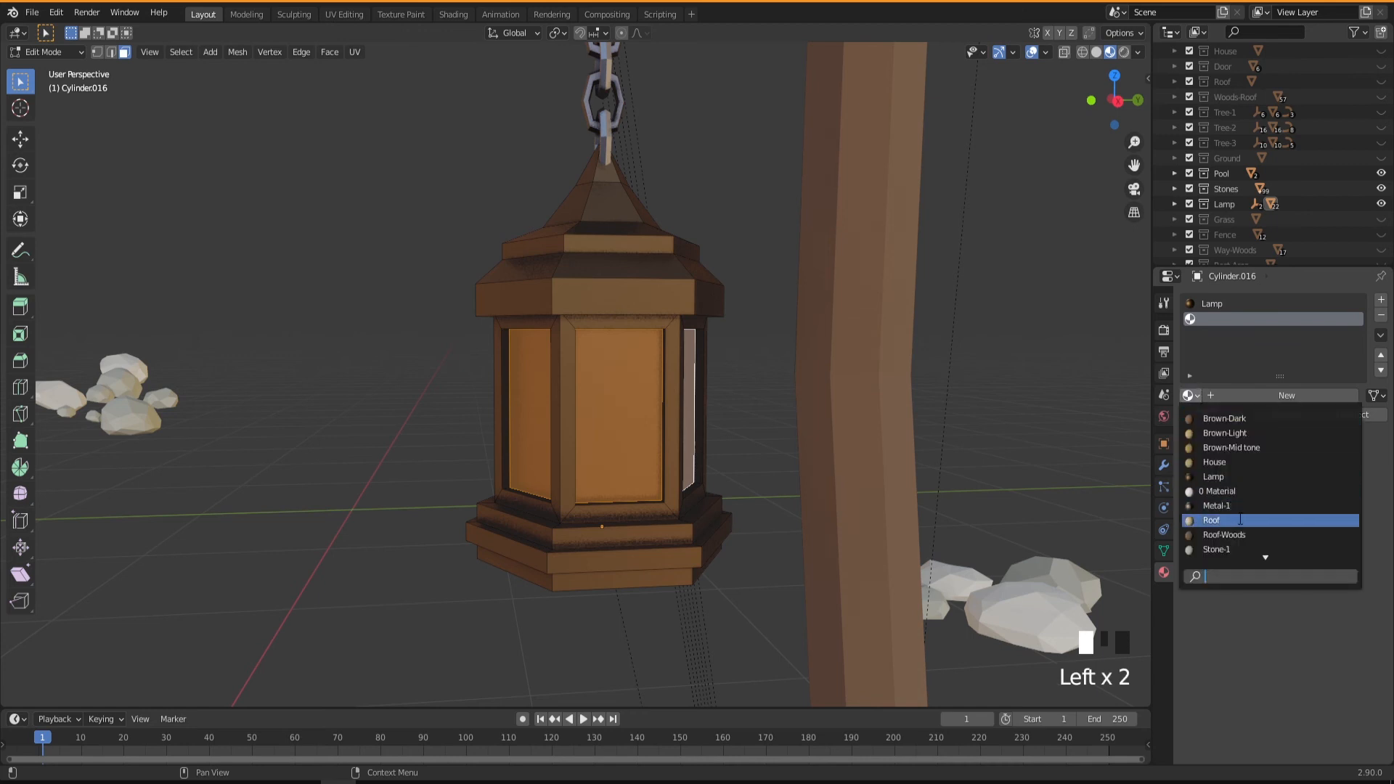
scroll(1240, 520, down, 7)
scroll(1237, 509, up, 14)
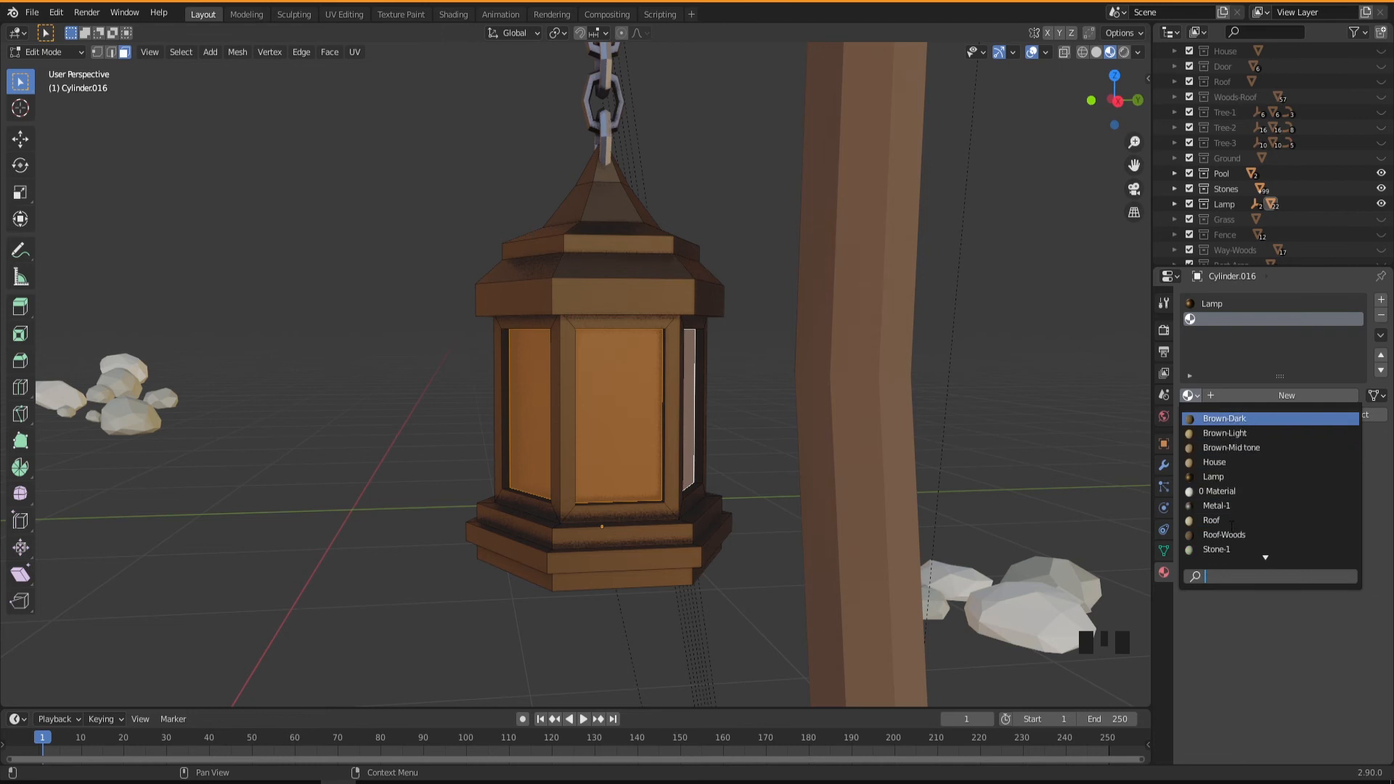
scroll(1232, 523, down, 18)
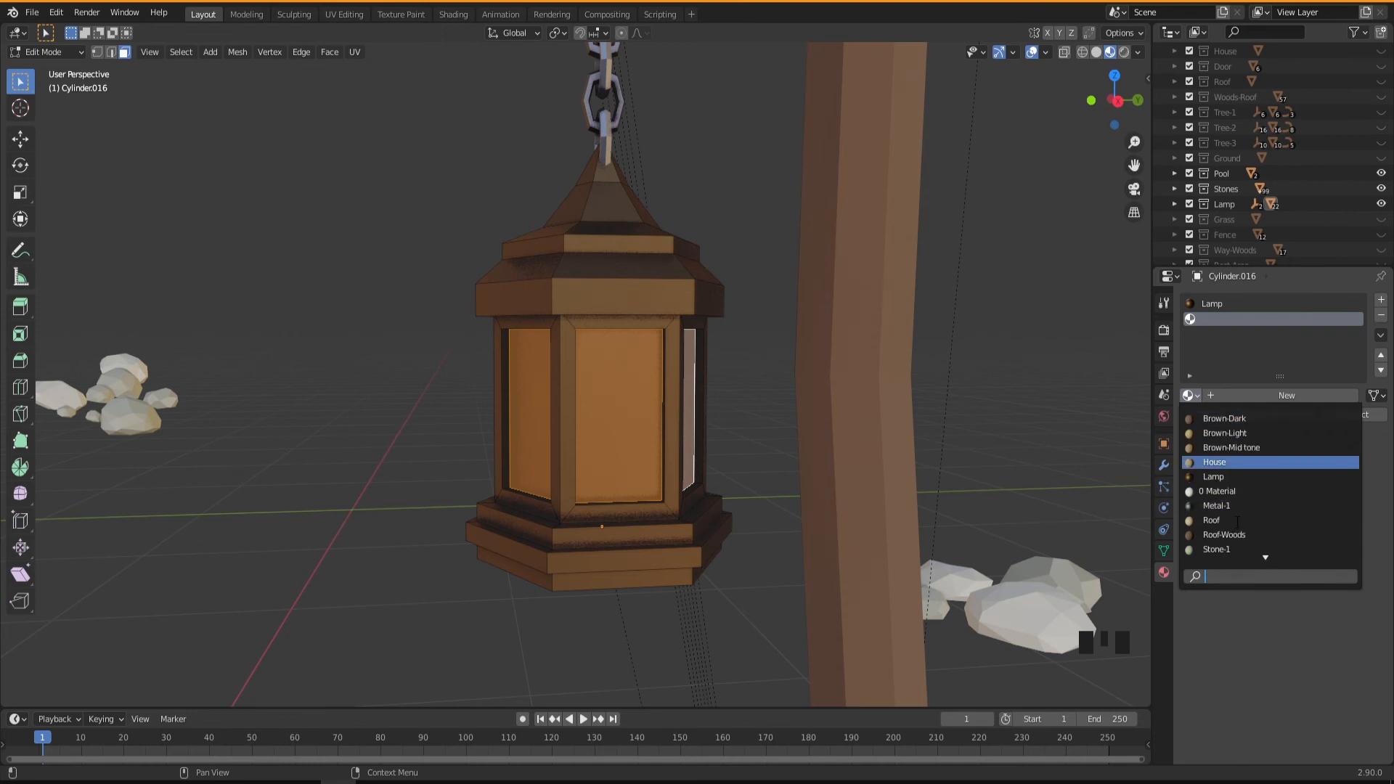
scroll(1240, 520, down, 2)
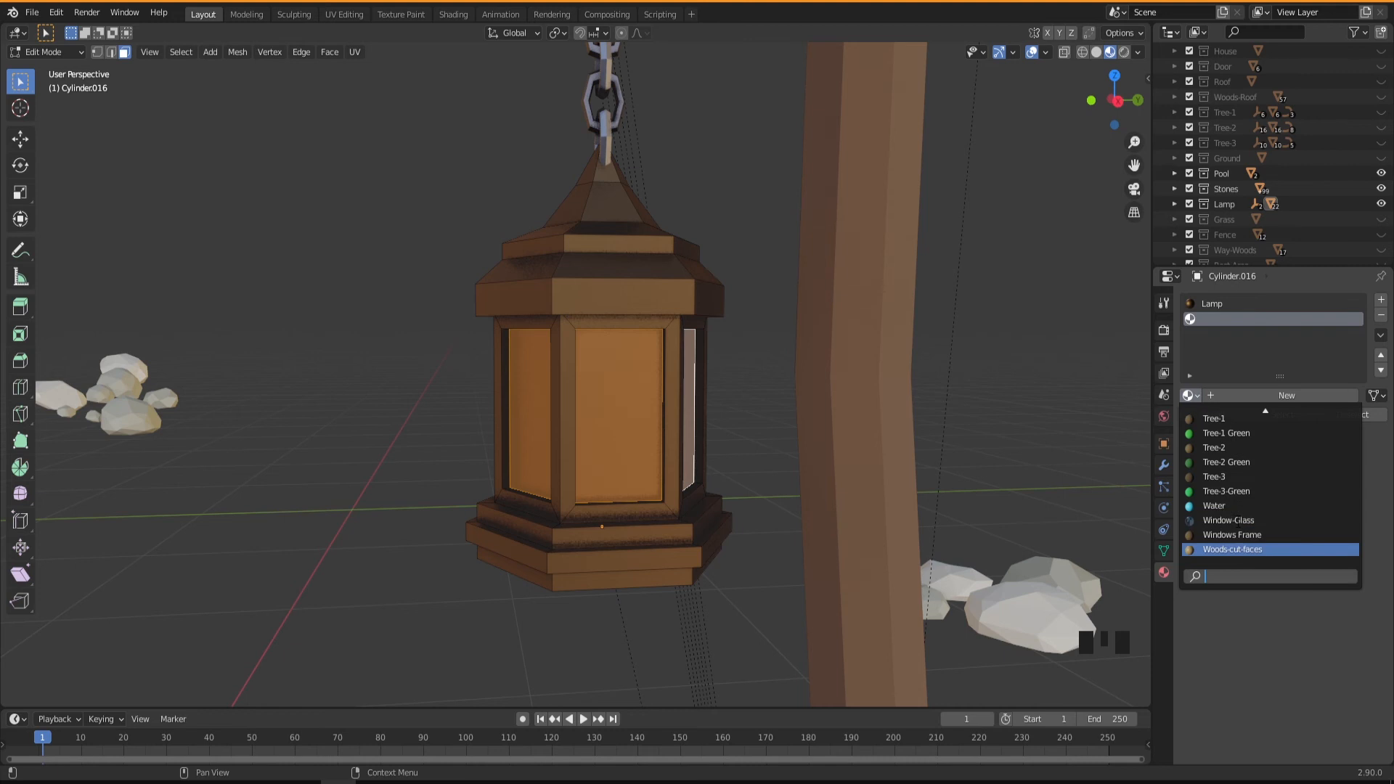
click(1214, 520)
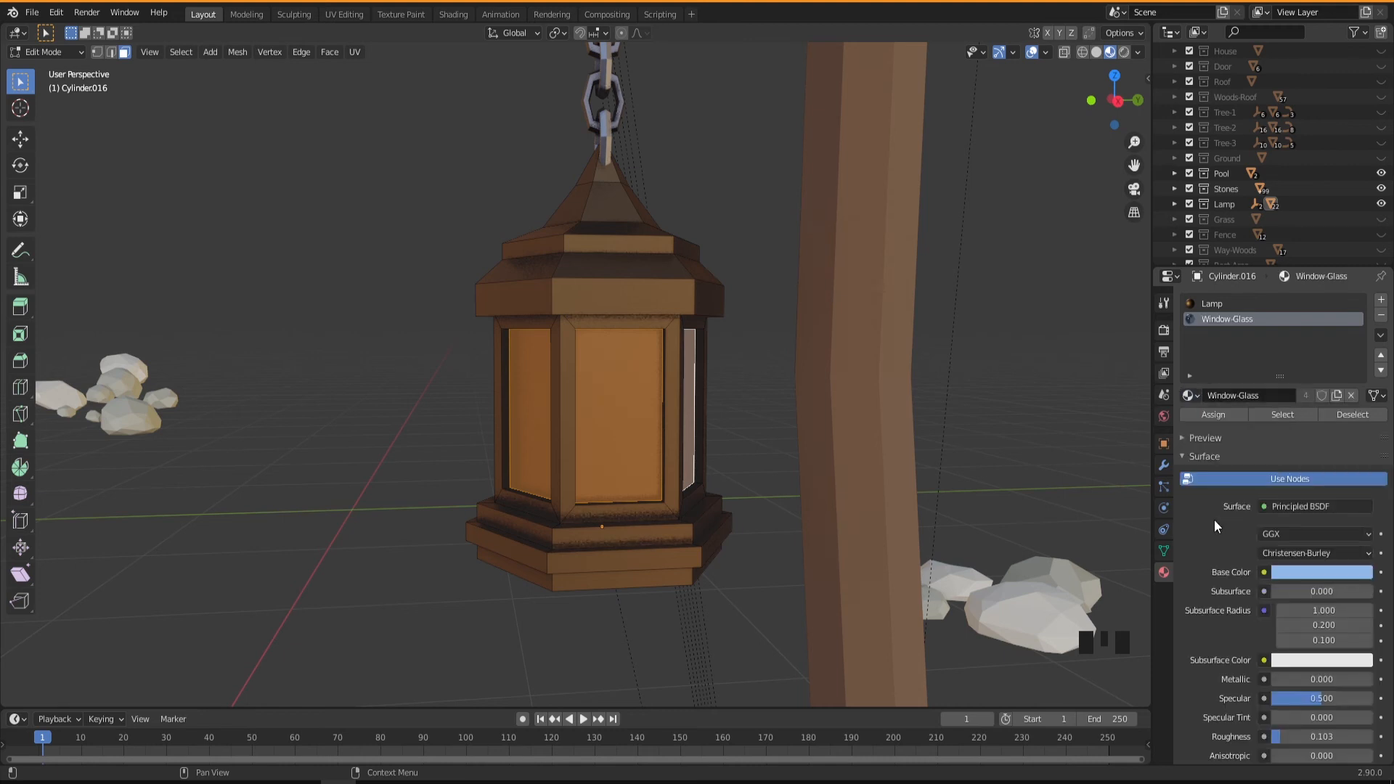
click(1218, 413)
click(762, 511)
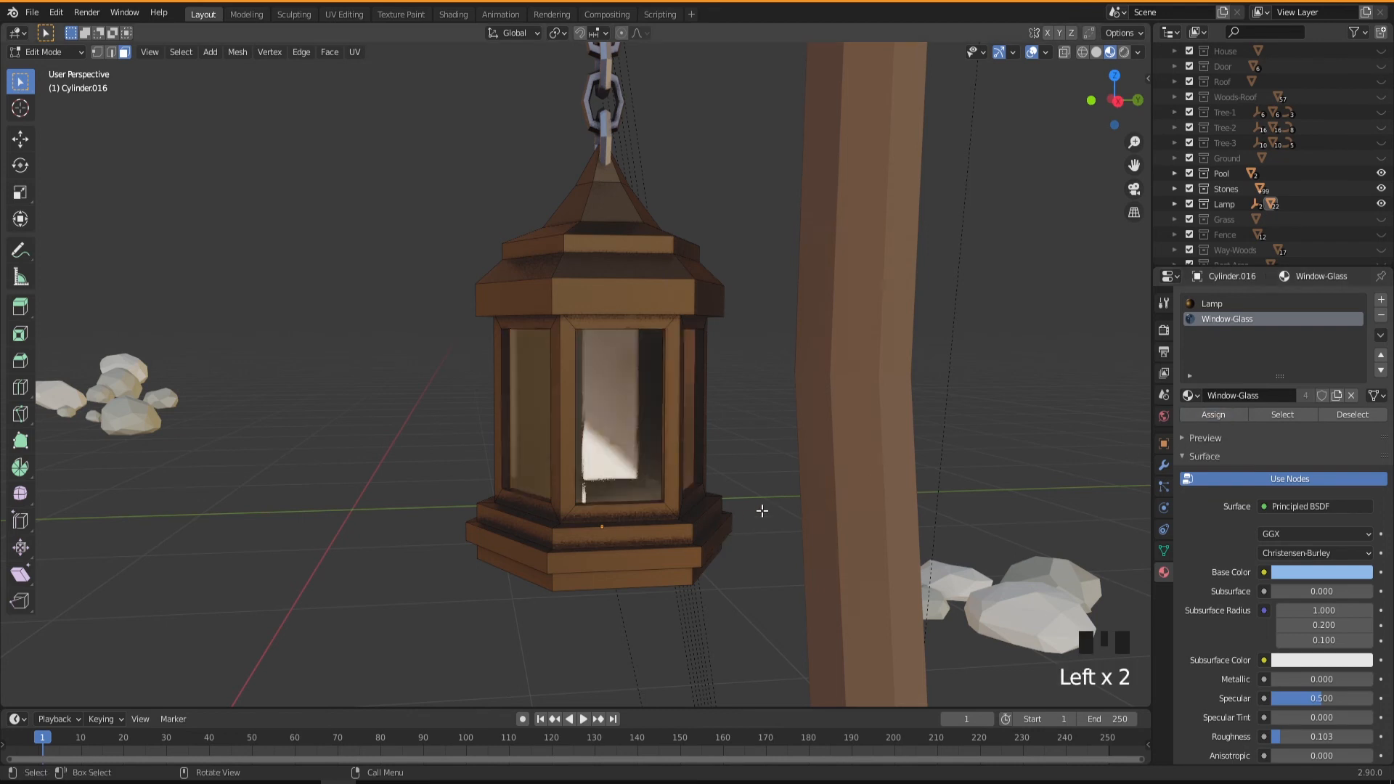
key(Tab)
Step: Apply the Metal-1 material to the ring and chain links of the other lamp across the pool
middle_drag(762, 501, 449, 346)
scroll(752, 524, down, 2)
scroll(860, 551, down, 7)
shift+middle_drag(753, 467, 533, 437)
scroll(651, 498, down, 3)
middle_drag(651, 498, 913, 372)
click(883, 337)
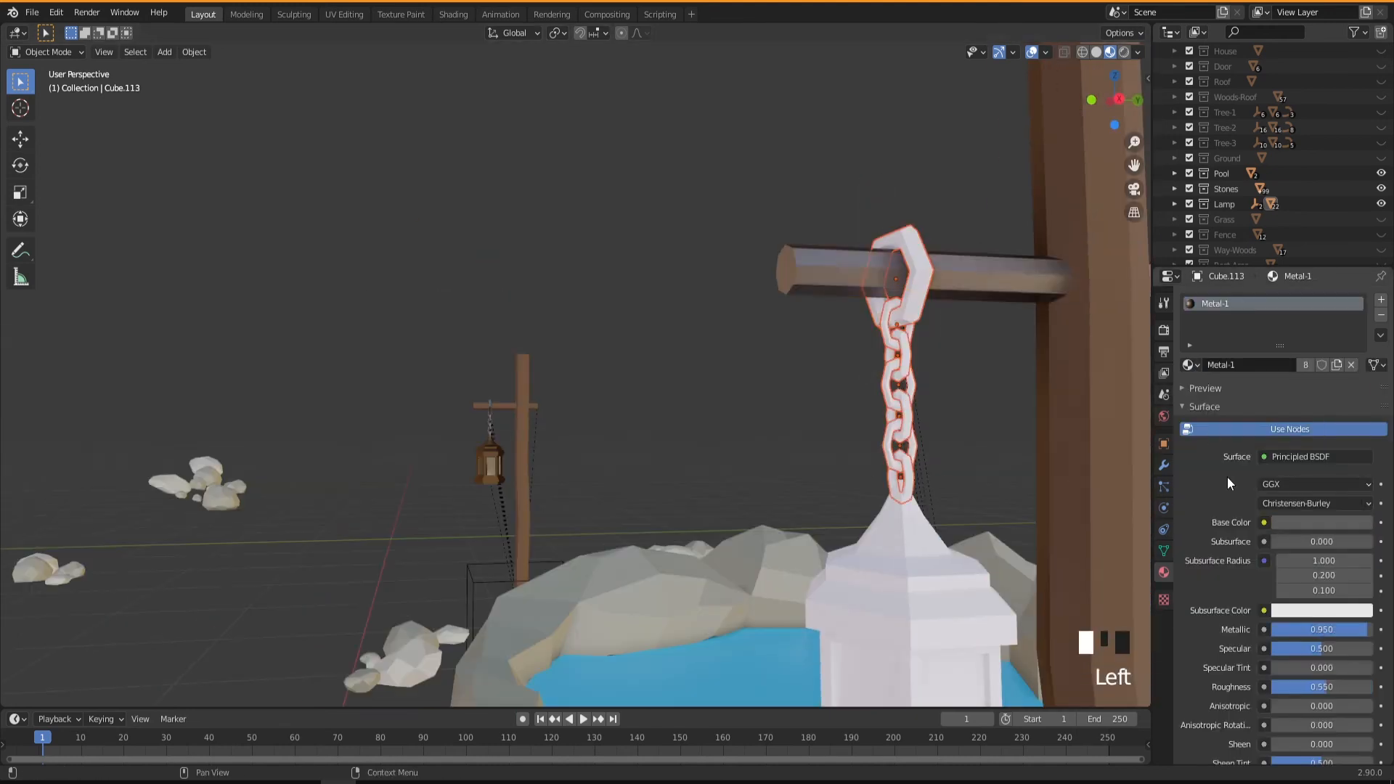
Step: Set the other lantern's second material slot to Window-Glass for the selected pane faces and return to Object Mode
middle_drag(769, 407, 741, 458)
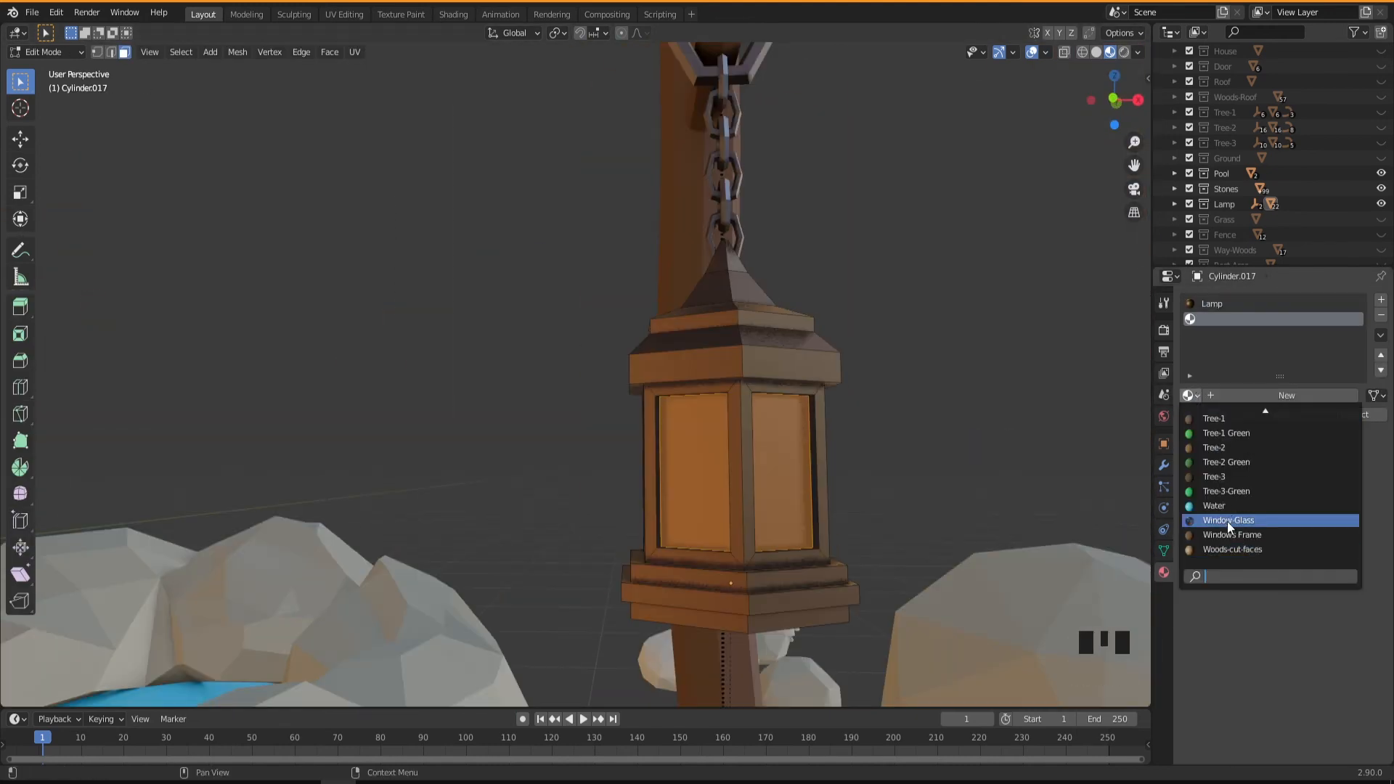
click(1227, 522)
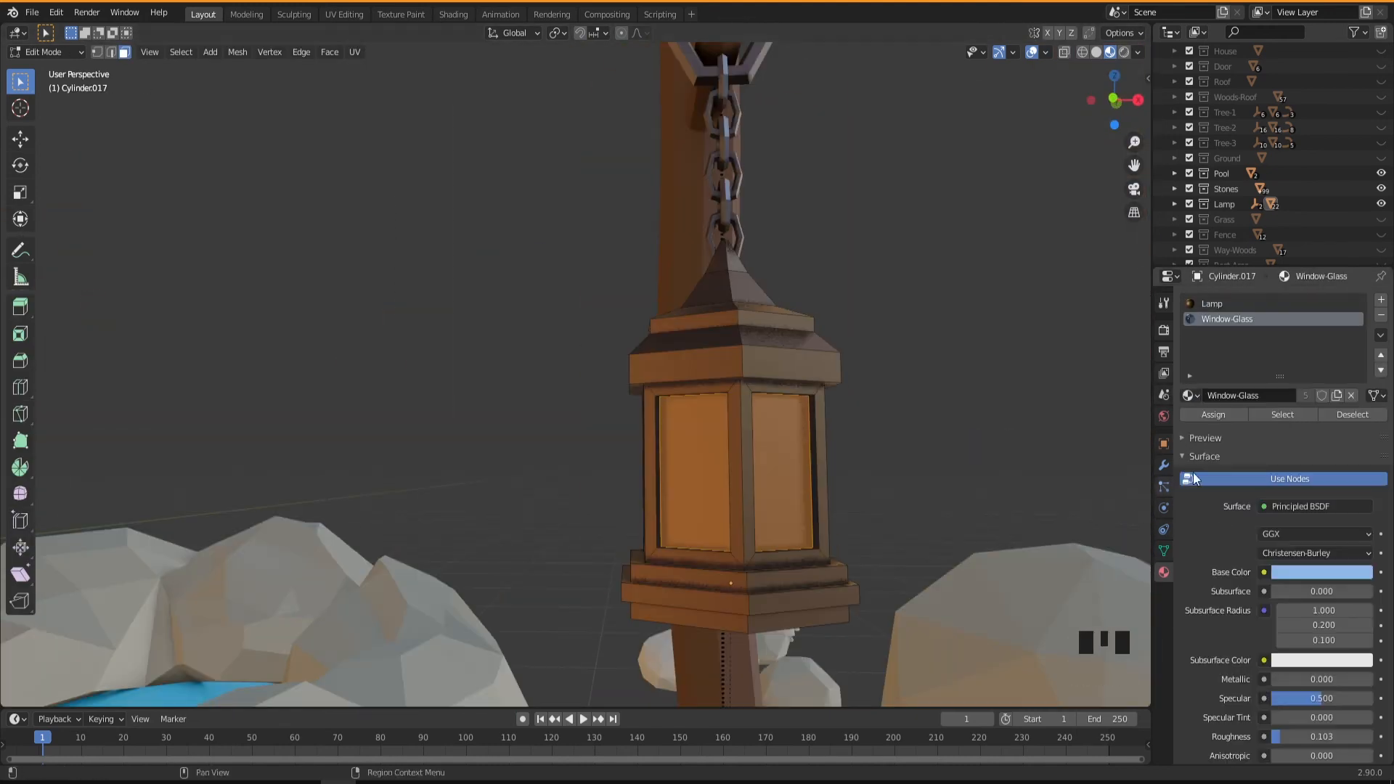
click(995, 473)
key(Tab)
click(893, 477)
Step: Show the Grass collection and select the grass clump standing apart from the pool and stones
scroll(866, 494, down, 6)
middle_drag(866, 532, 1045, 528)
scroll(811, 543, down, 2)
scroll(831, 501, down, 2)
scroll(811, 525, up, 2)
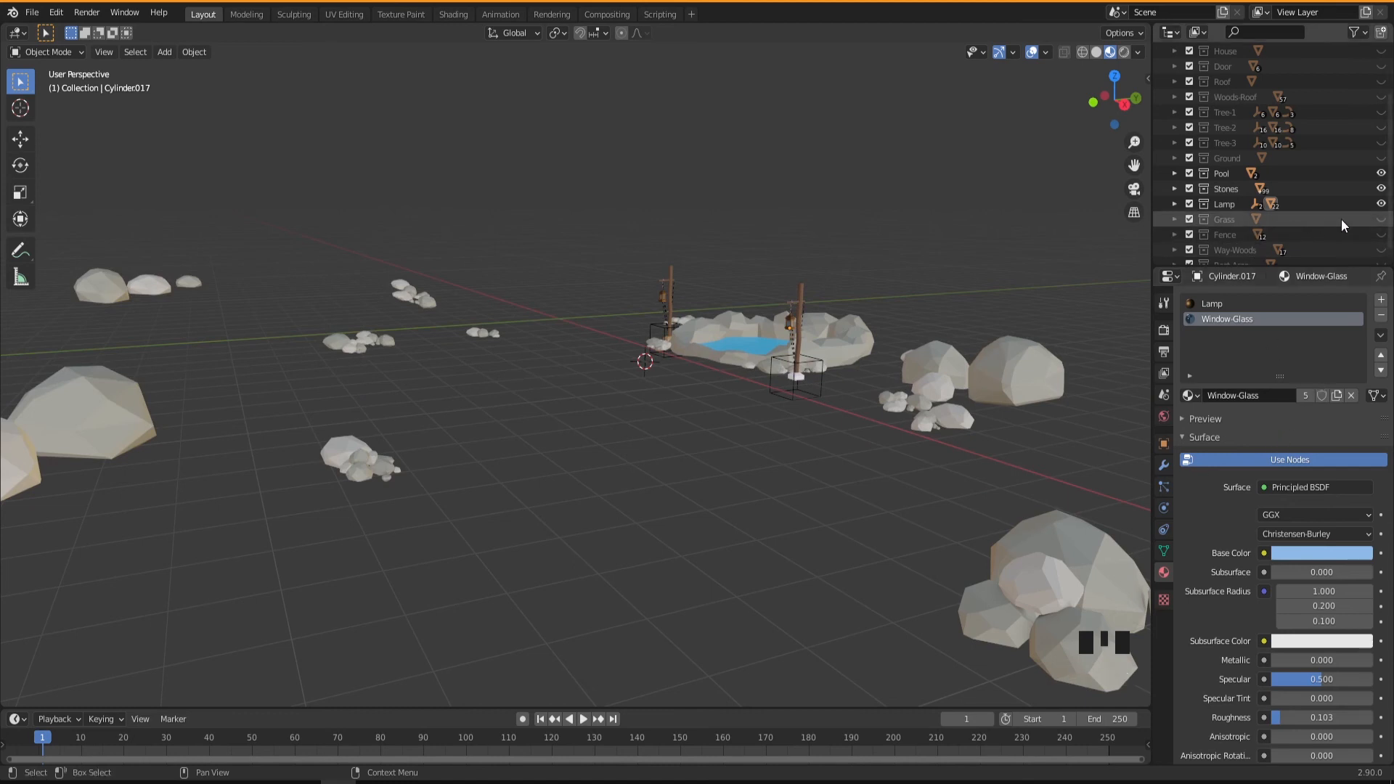
click(1379, 220)
click(803, 446)
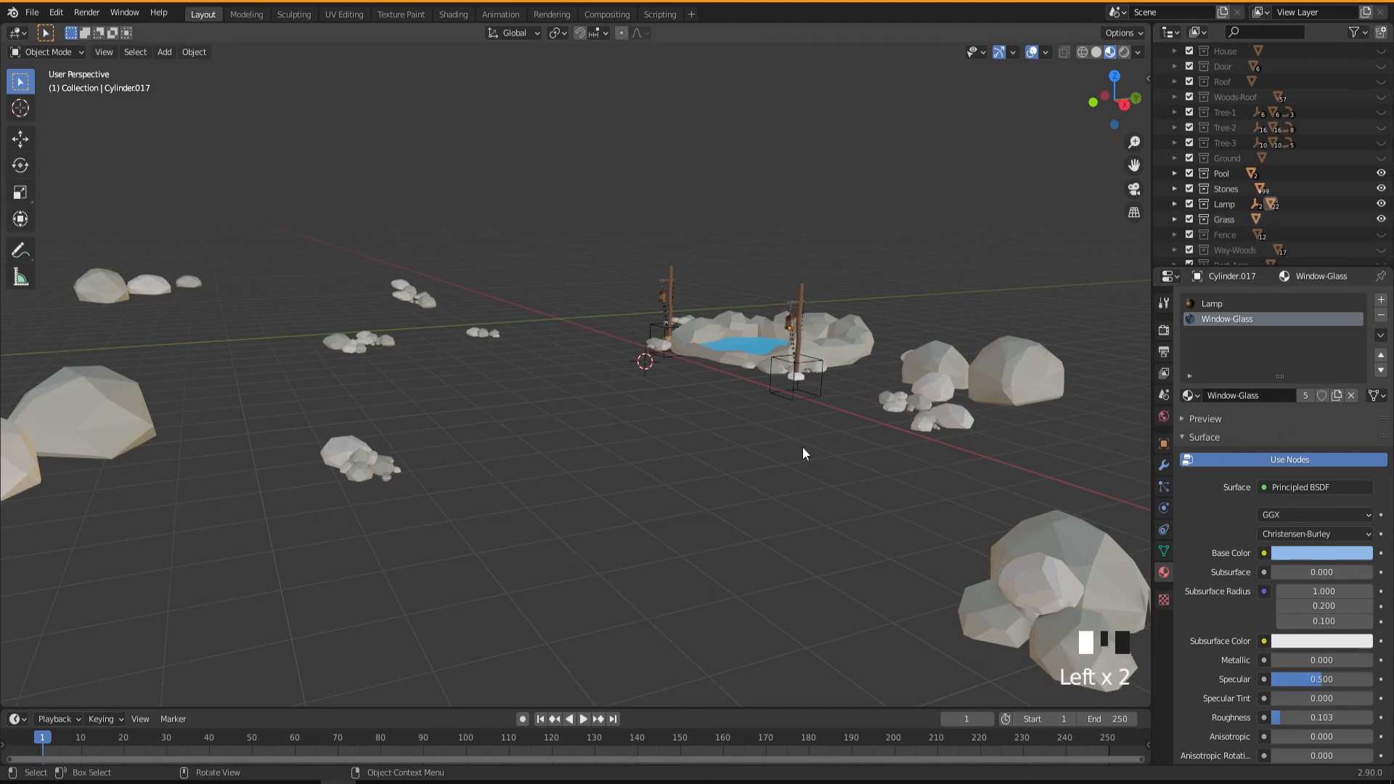
scroll(777, 465, down, 1)
scroll(764, 481, down, 2)
middle_drag(747, 617, 617, 579)
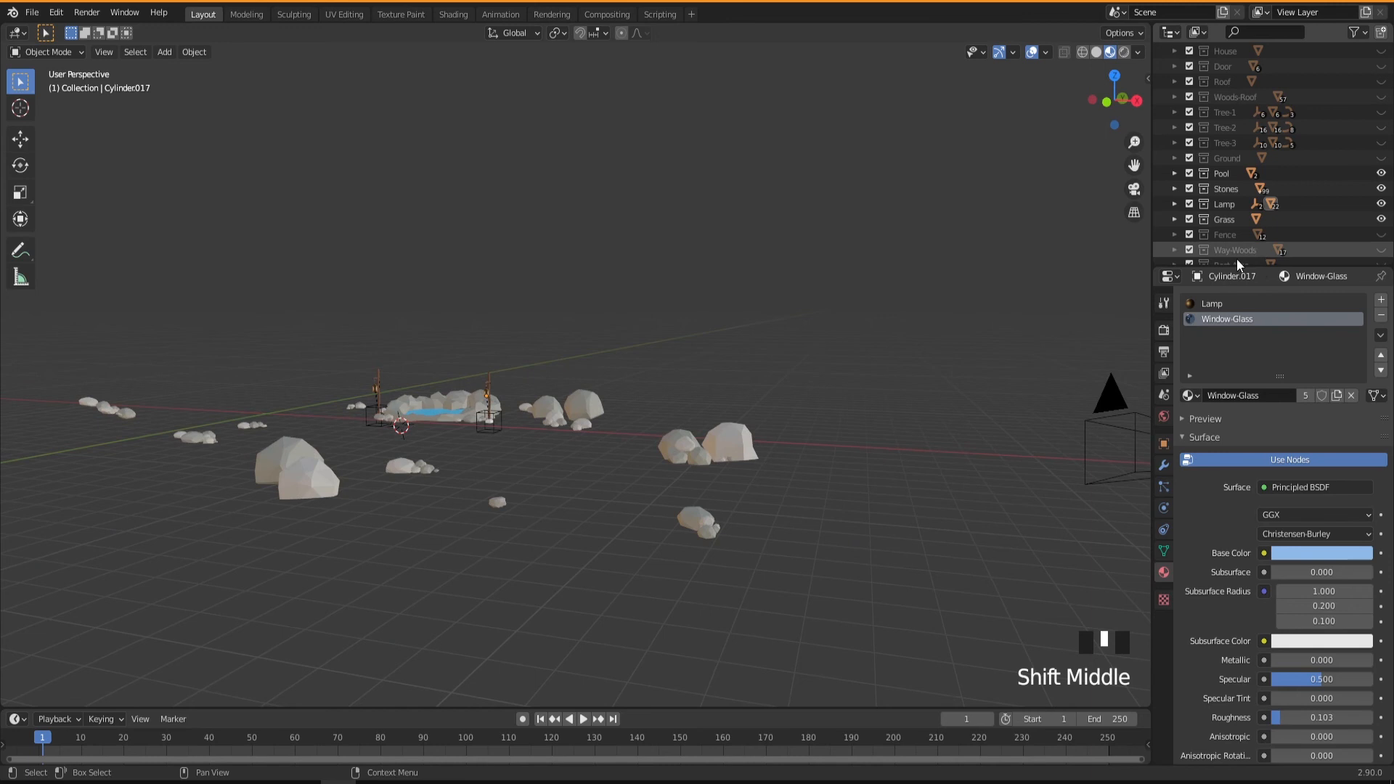
middle_drag(661, 476, 737, 554)
click(1061, 410)
key(KP_Decimal)
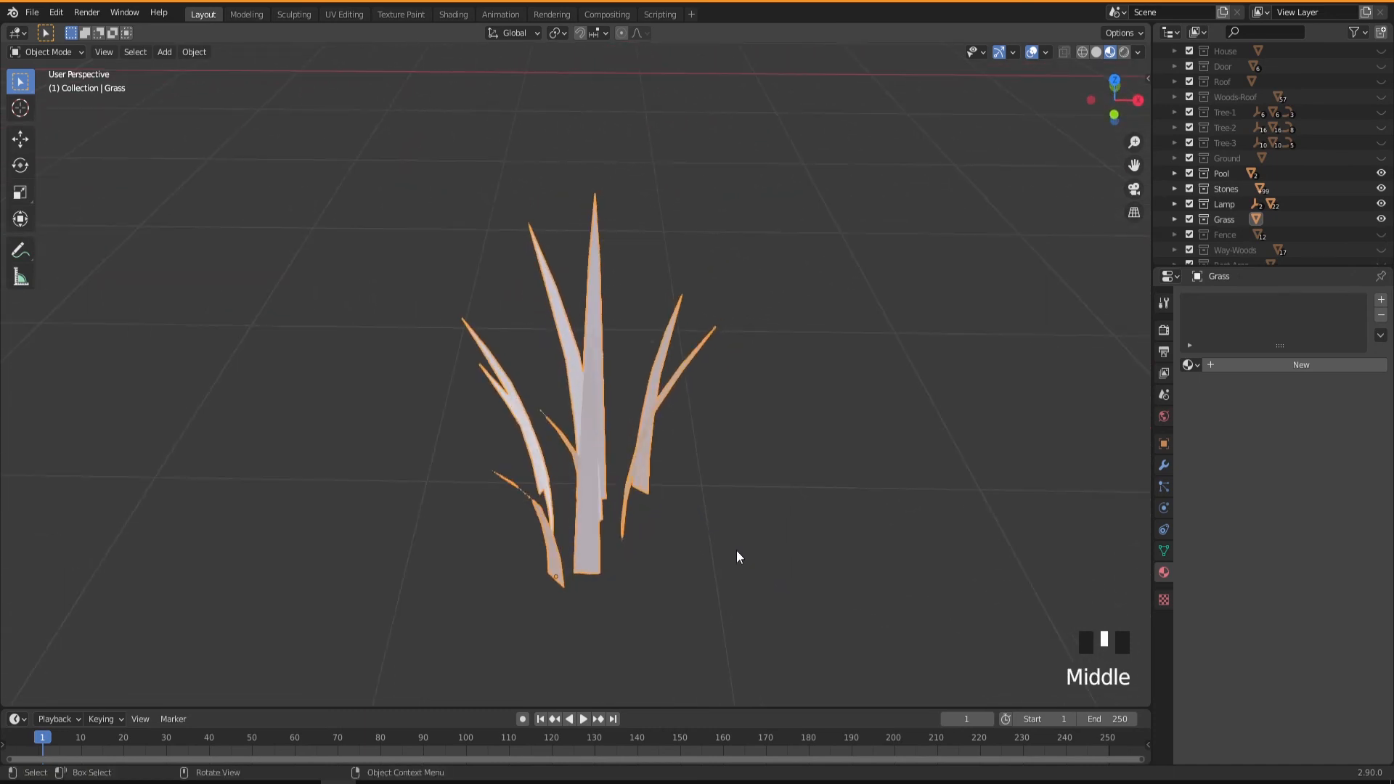
Step: Create a material named Grass on the clump with green base color HSV about 0.361, 0.852, 0.740 and roughness 0.833
click(1266, 366)
double_click(1227, 305)
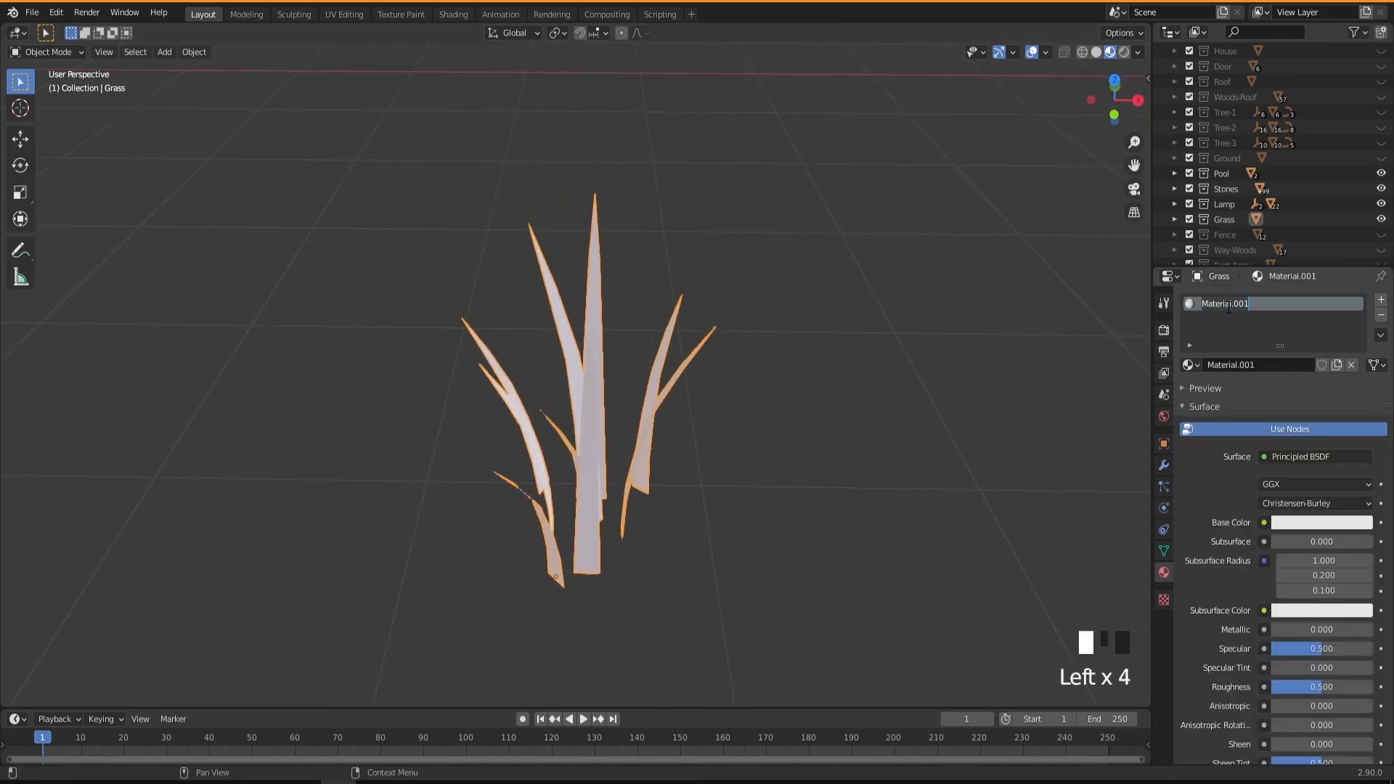
text(Grass)
click(1299, 524)
drag(1281, 377, 1266, 324)
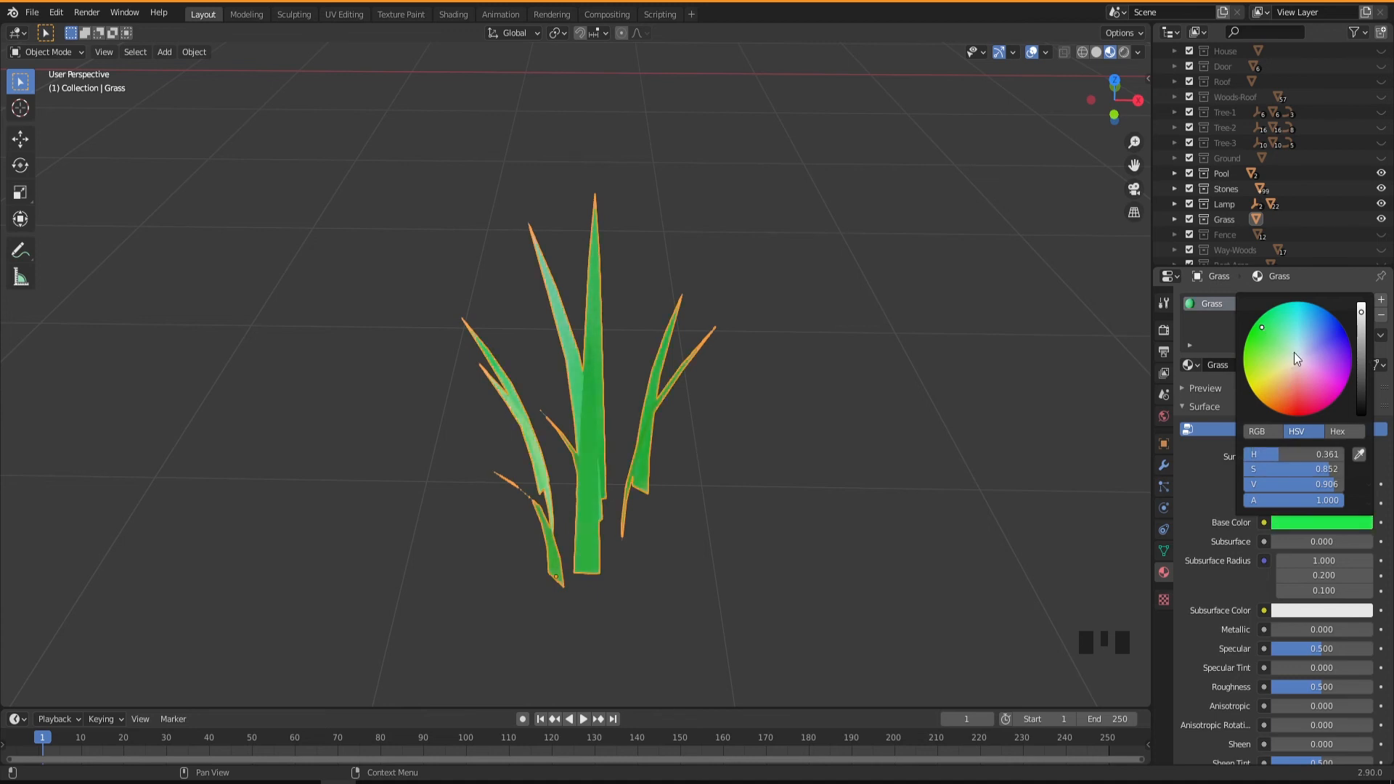
drag(1364, 348, 1361, 331)
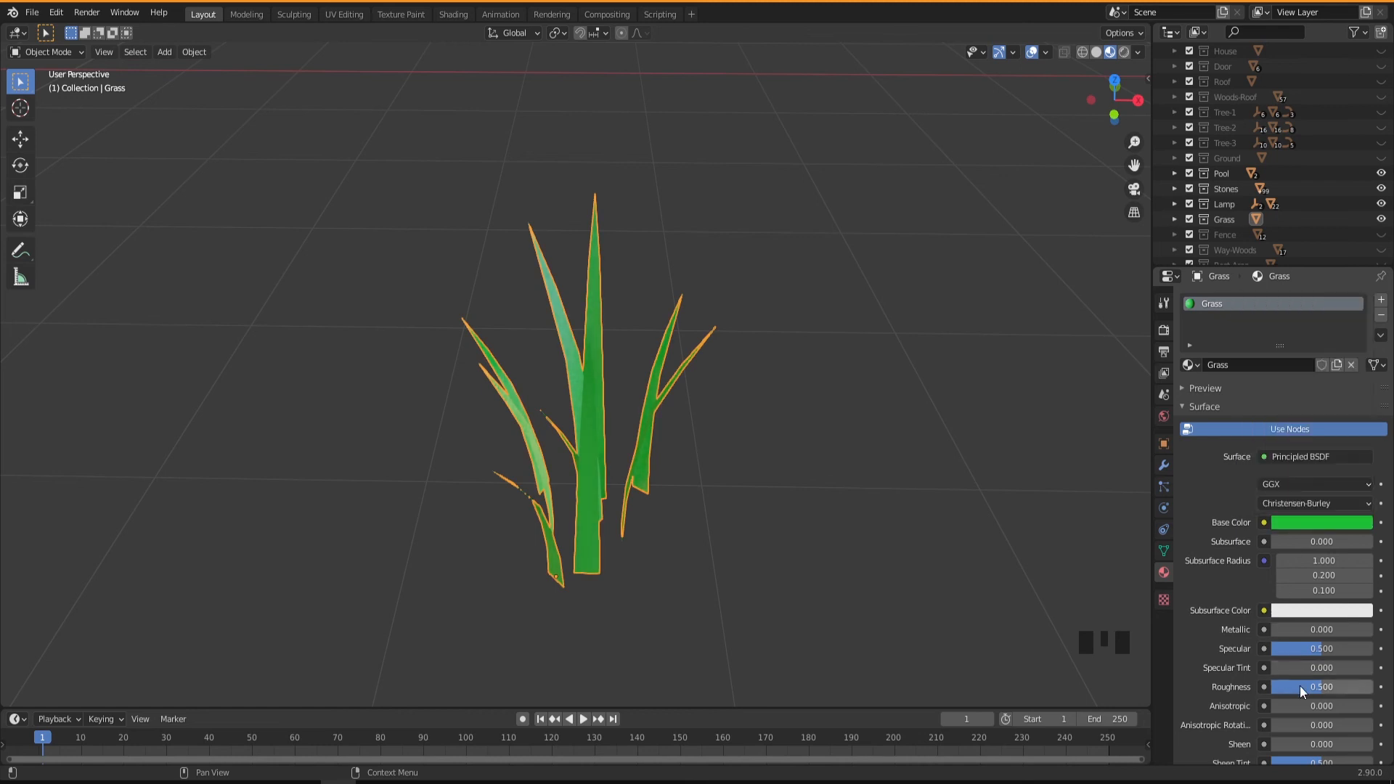
drag(1300, 685, 1329, 686)
Step: In Edit Mode, select the base faces of several grass blades around the clump
middle_drag(765, 508, 618, 555)
key(Tab)
click(580, 530)
shift+click(542, 469)
middle_drag(543, 468, 525, 540)
shift+click(502, 540)
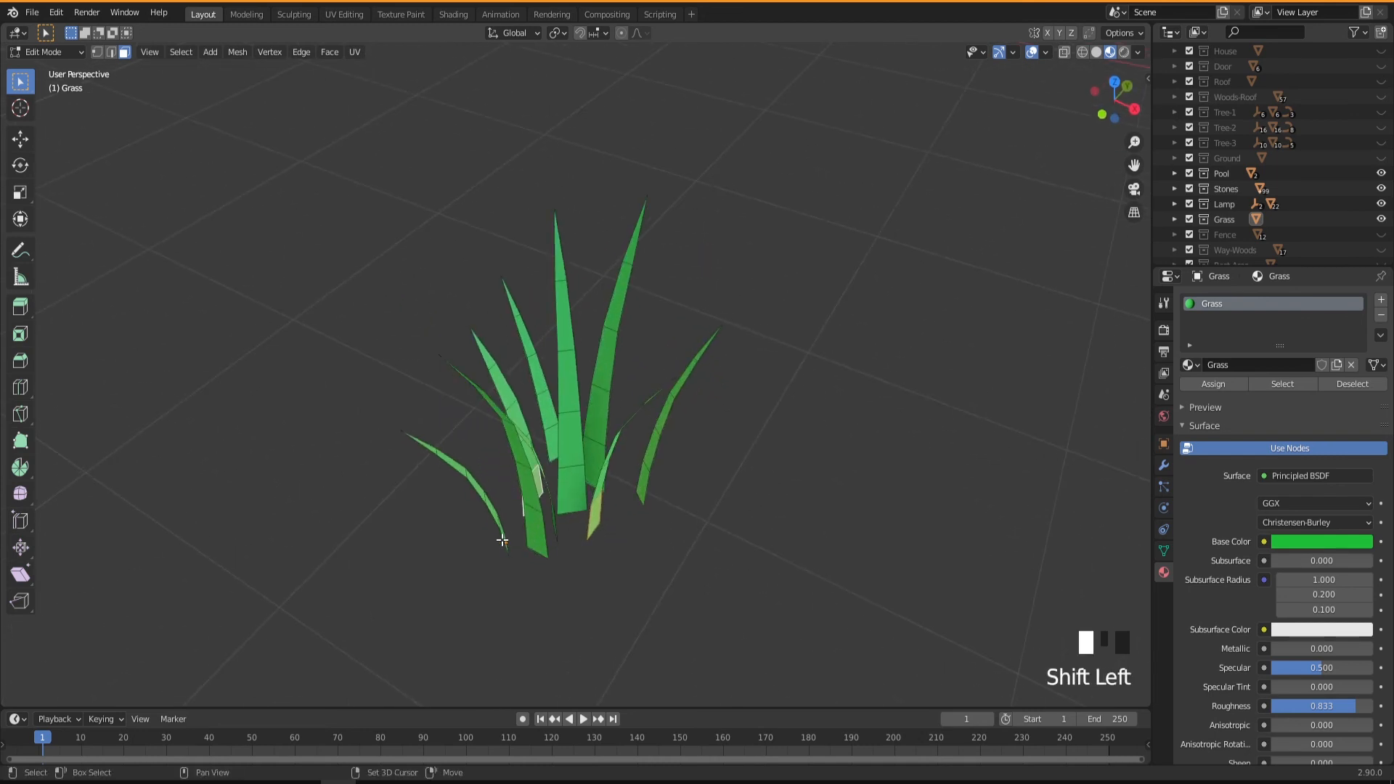
middle_drag(594, 571, 625, 526)
shift+click(563, 558)
middle_drag(490, 563, 618, 563)
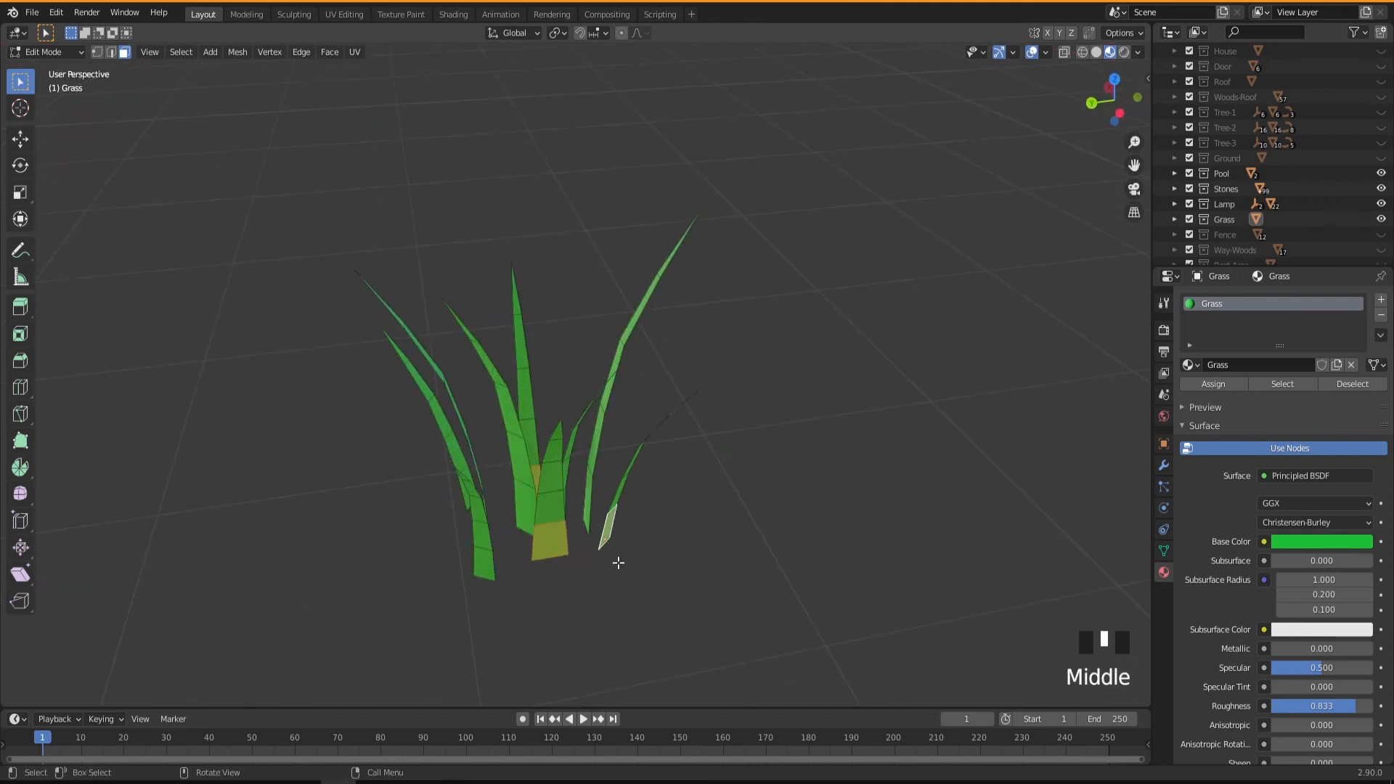
middle_drag(479, 572, 492, 635)
shift+click(499, 556)
middle_drag(652, 595, 601, 599)
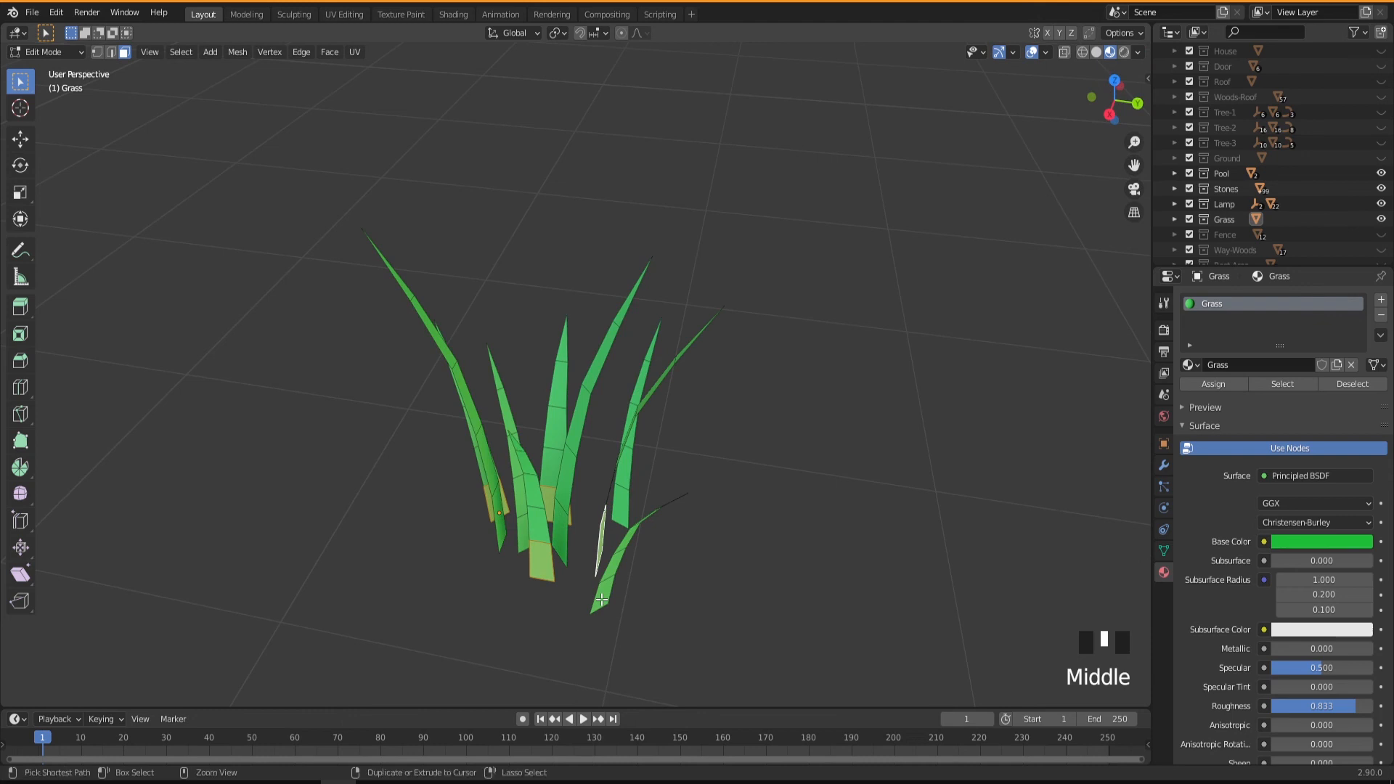
Step: Grow the face selection from the blade bases until it covers each chosen blade up to its tip
key(ctrl+KP_Add)
key(ctrl+KP_Add)
key(ctrl+KP_Add)
key(ctrl+KP_Add)
key(ctrl+KP_Add)
key(ctrl+KP_Add)
key(ctrl+KP_Add)
key(ctrl+KP_Add)
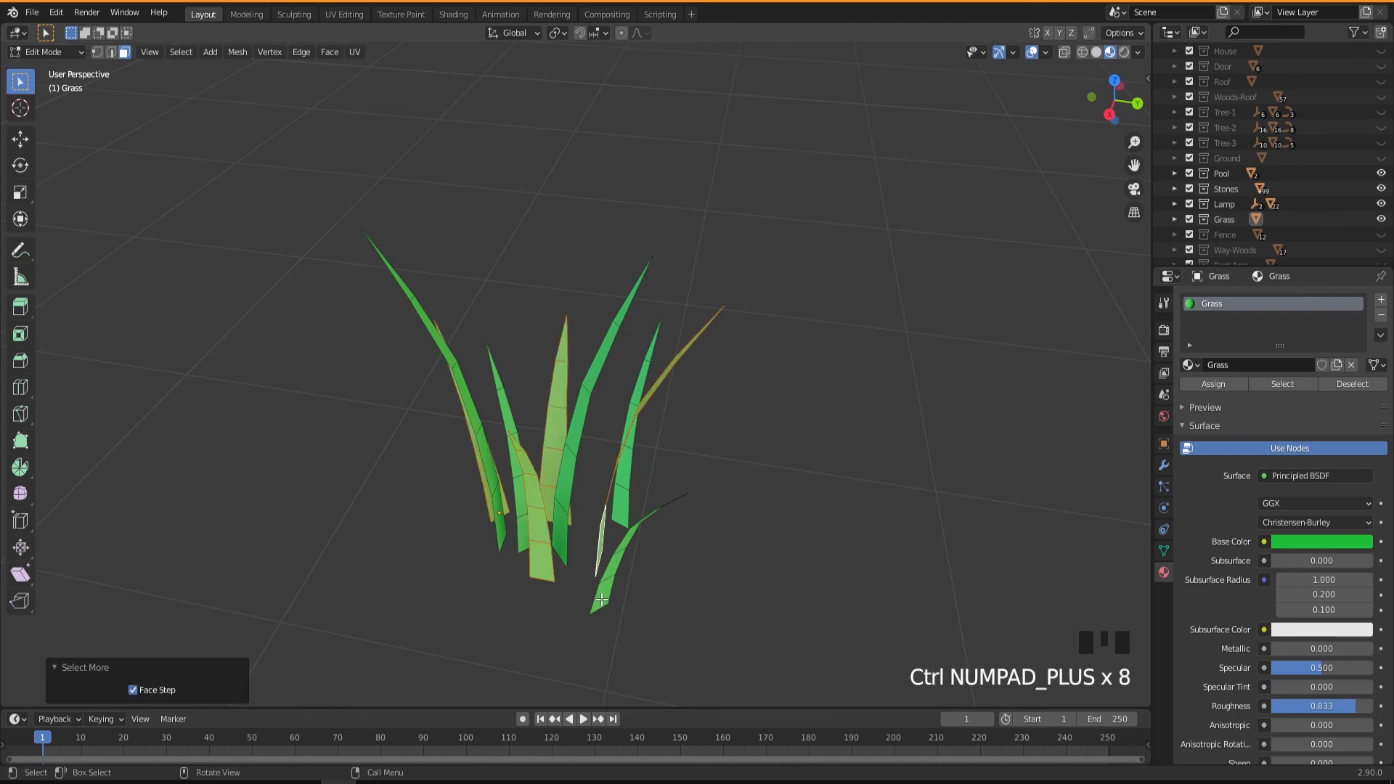
Step: Add a second material with green base color HSV 0.356, 0.883, 0.547 and assign it to the selected blades
middle_drag(601, 599, 492, 446)
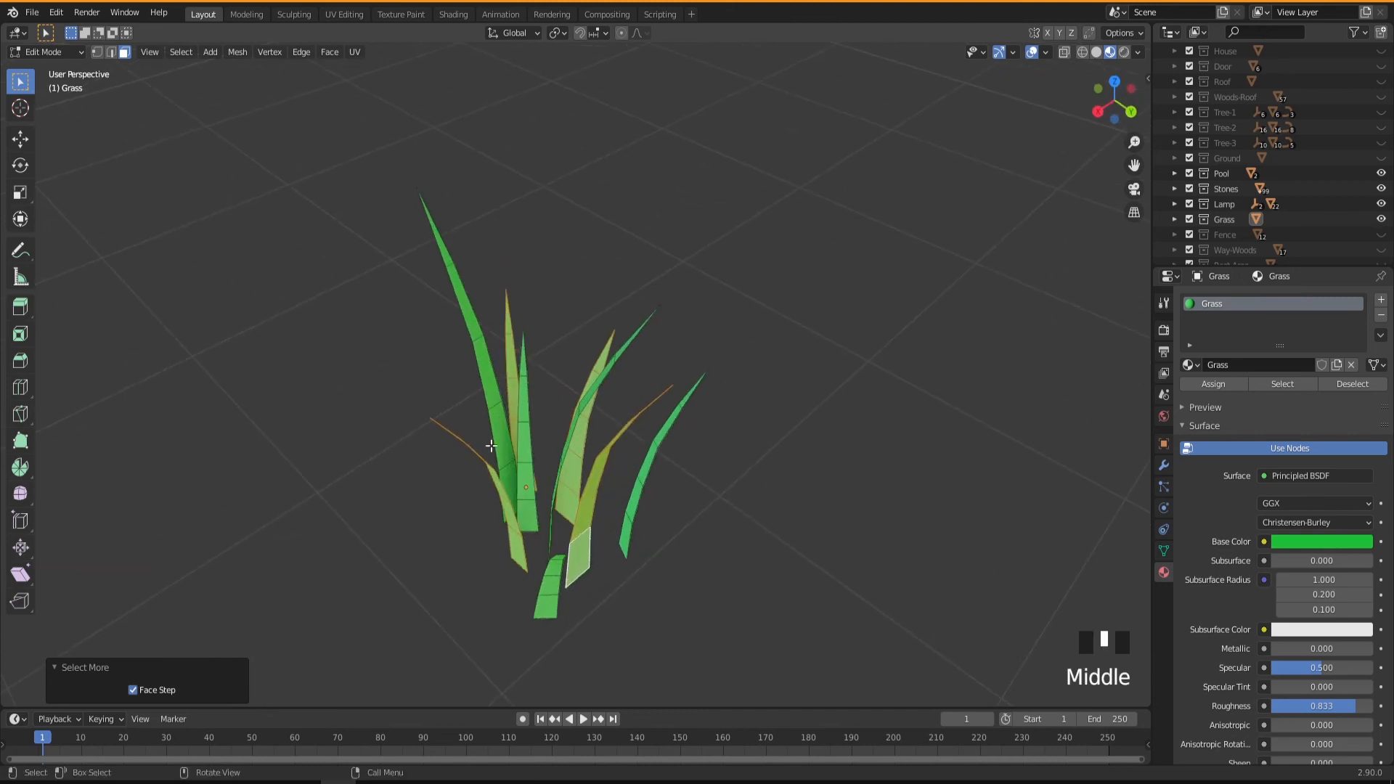
click(1380, 300)
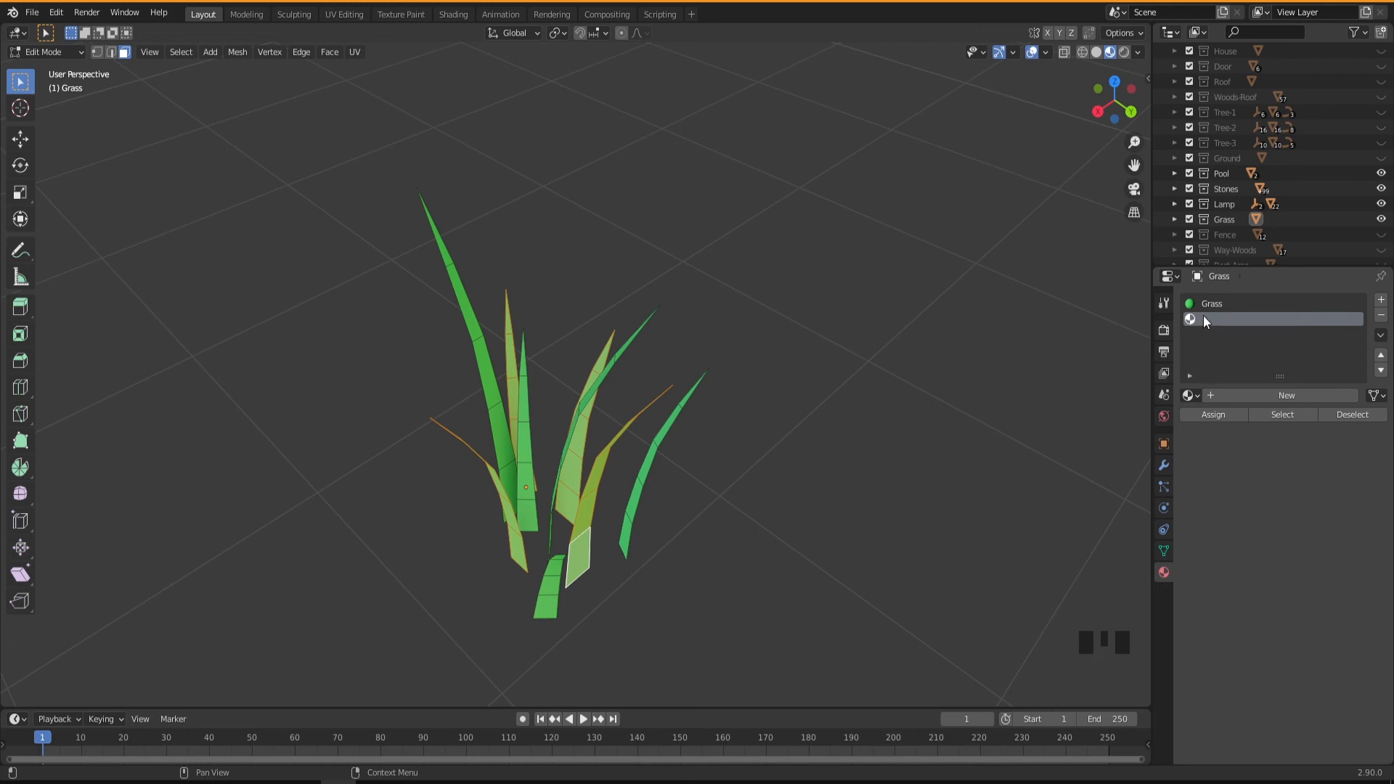
click(1266, 396)
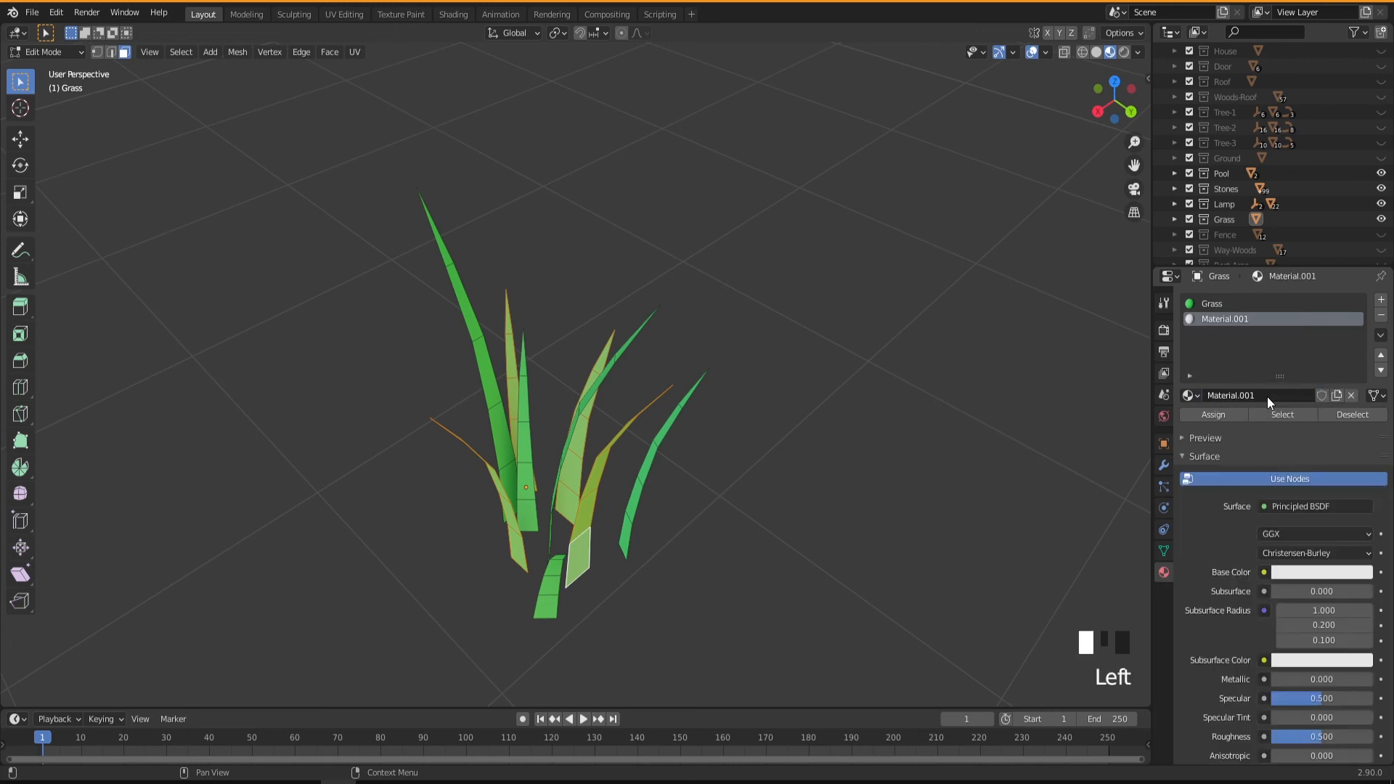
click(1299, 573)
drag(1266, 402, 1260, 378)
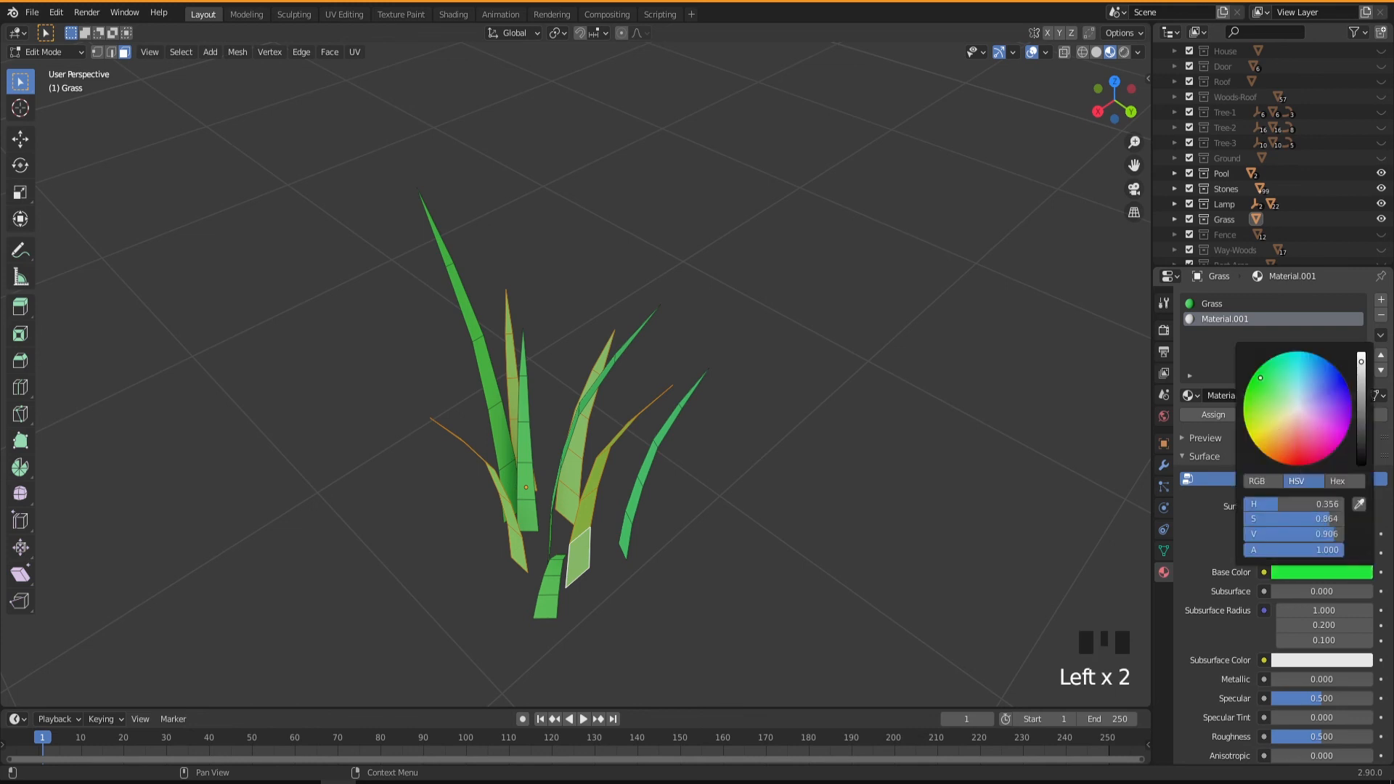
click(1361, 400)
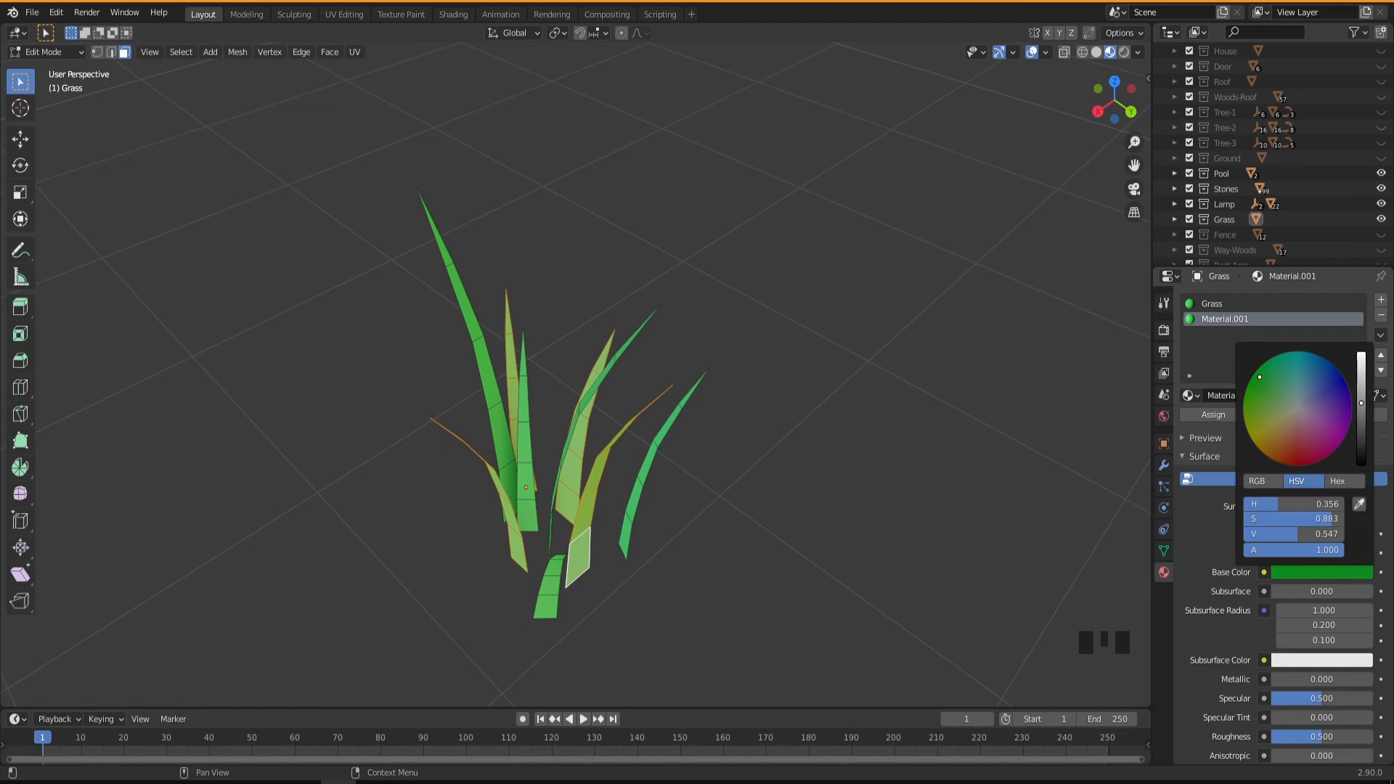
click(1210, 412)
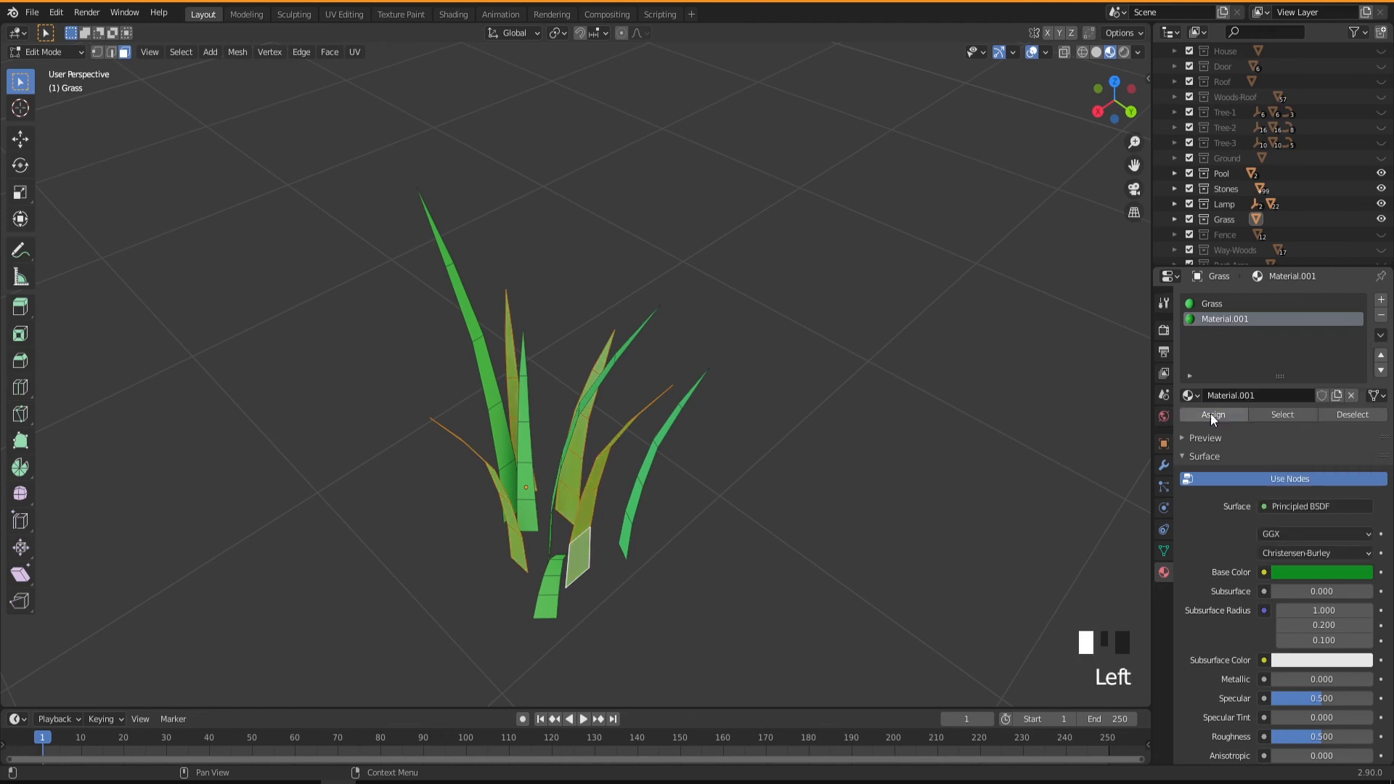
Step: Darken the second grass material's base color to value 0.440, return to Object Mode and set its roughness to 0.876
click(1326, 574)
click(1362, 415)
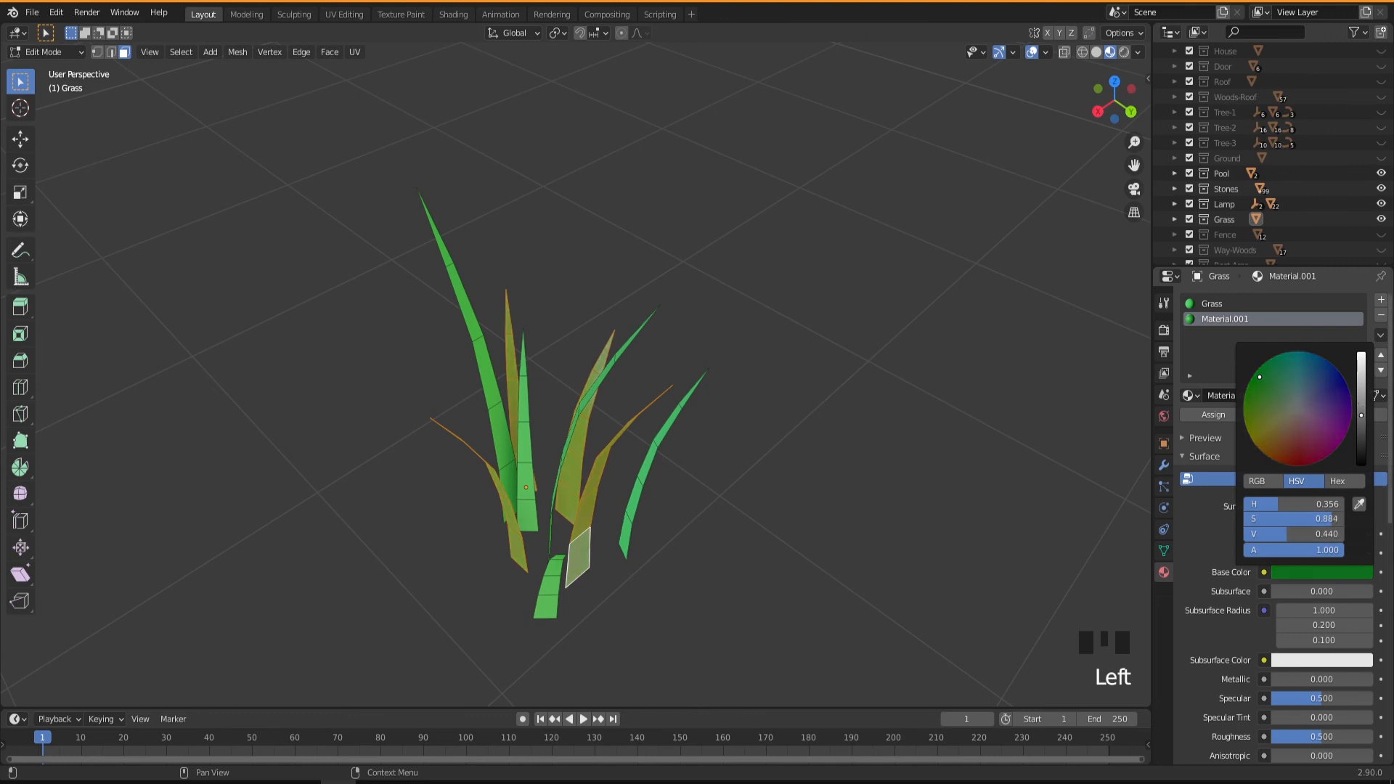
click(734, 492)
middle_drag(734, 491, 835, 518)
key(Tab)
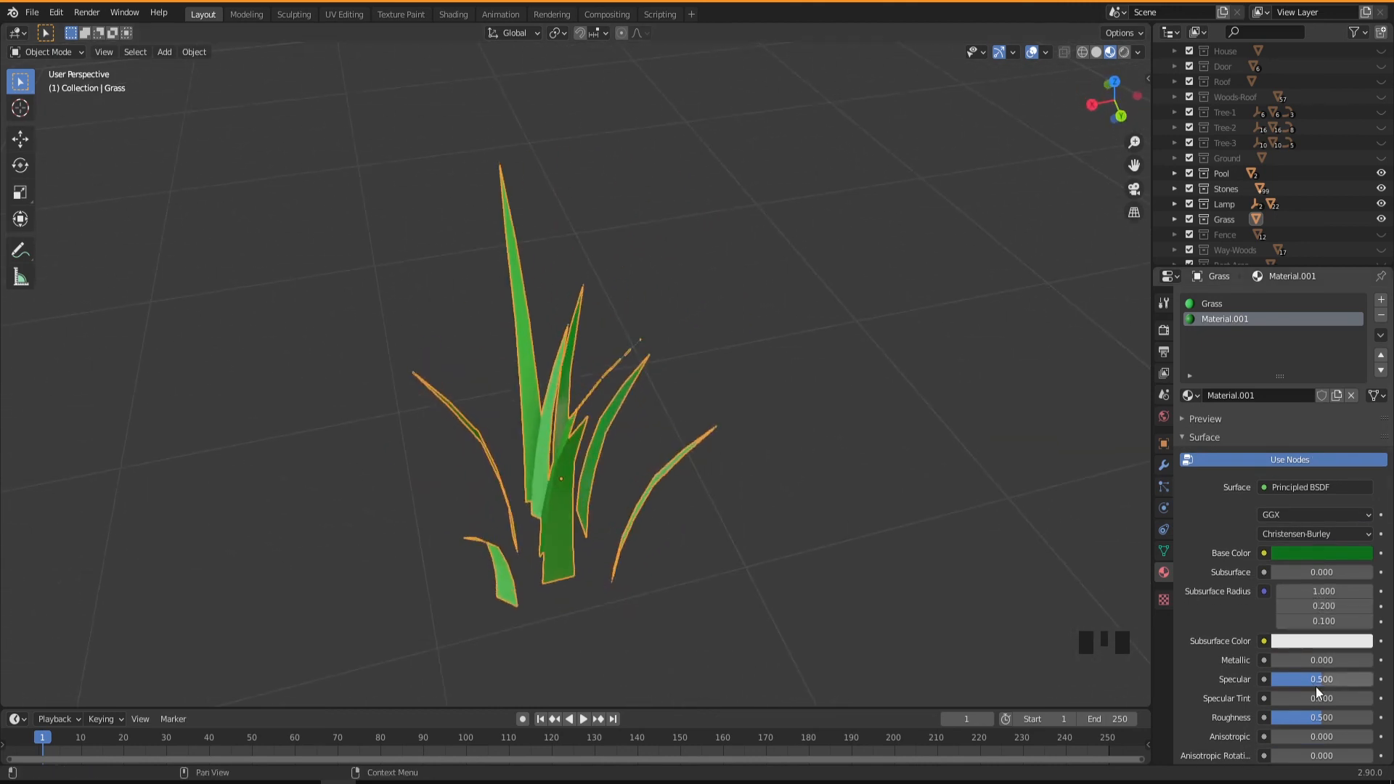
drag(1321, 717, 1360, 717)
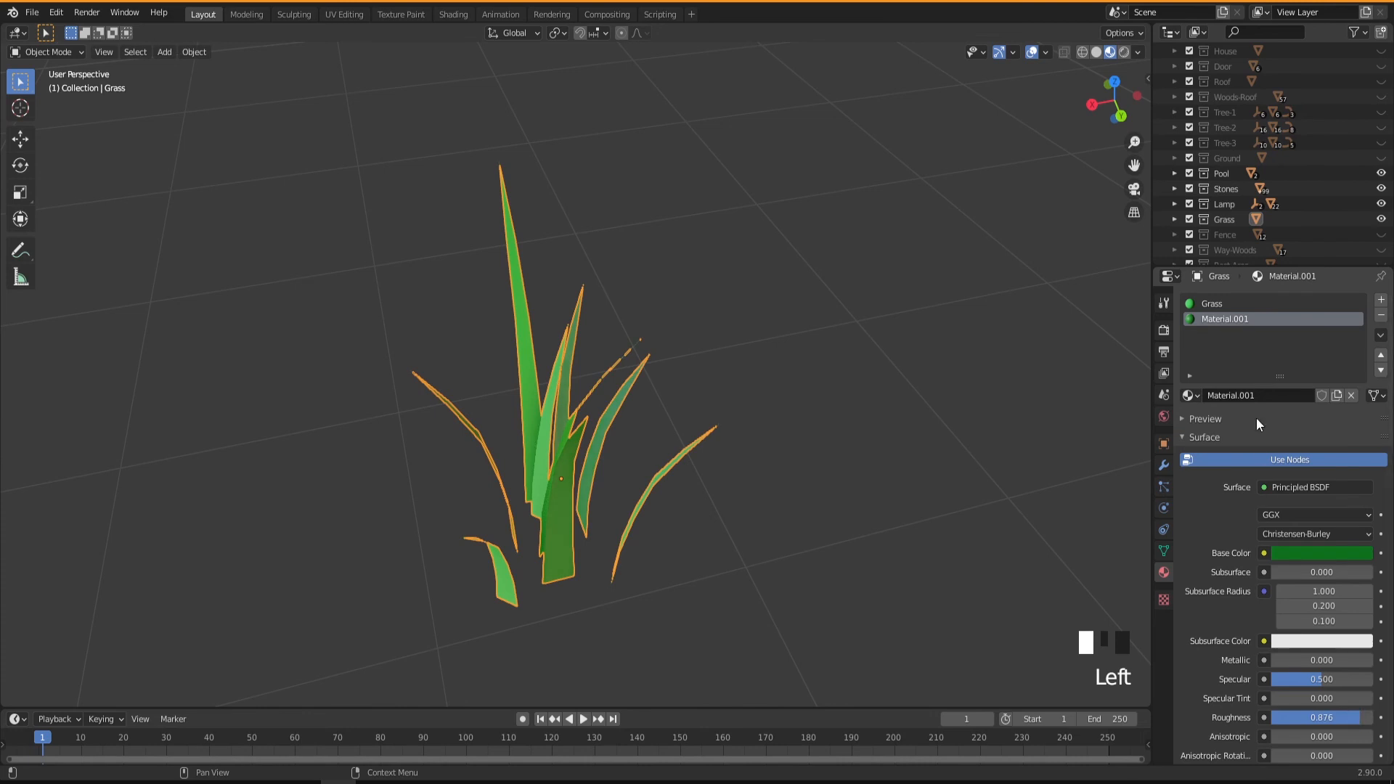
Step: Rename the clump's second material Grass-2 and deselect the clump
click(1231, 324)
double_click(1232, 323)
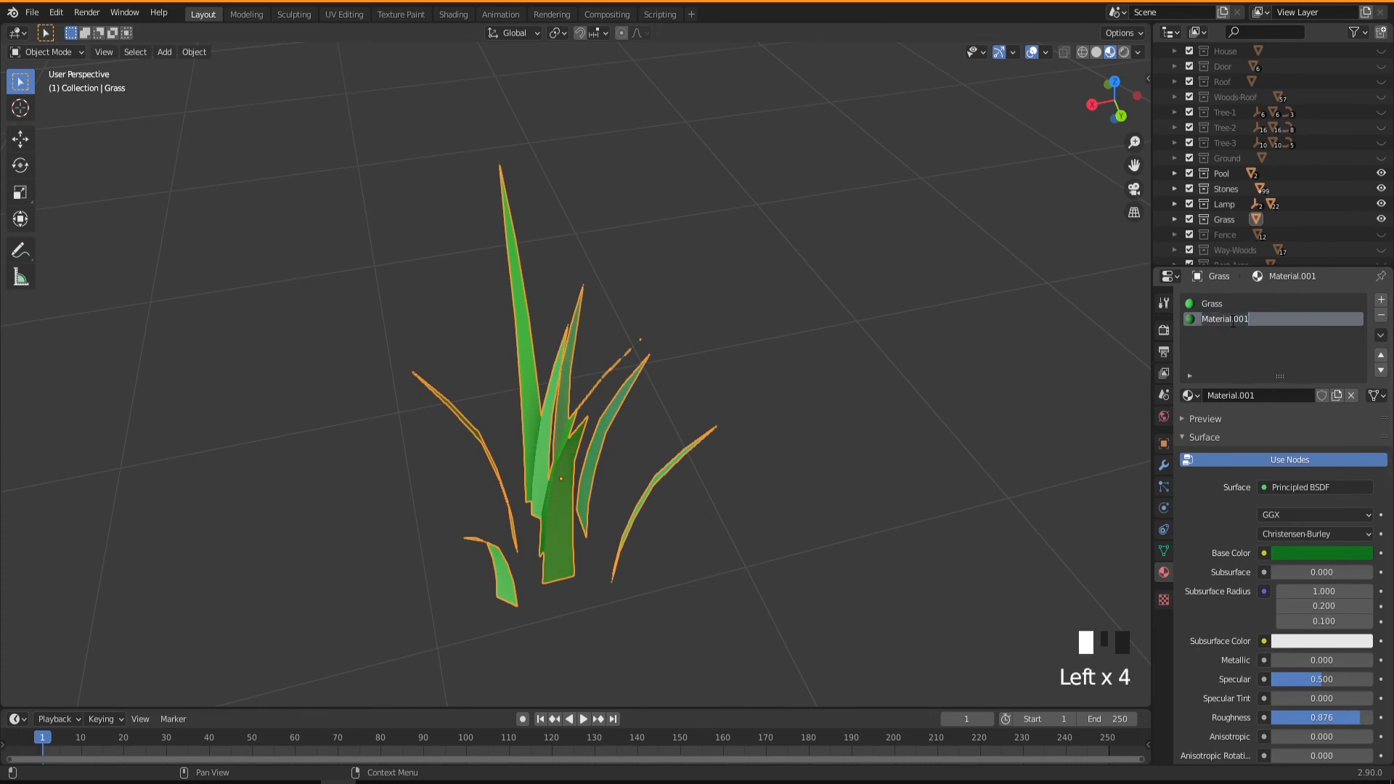
text(Grass)
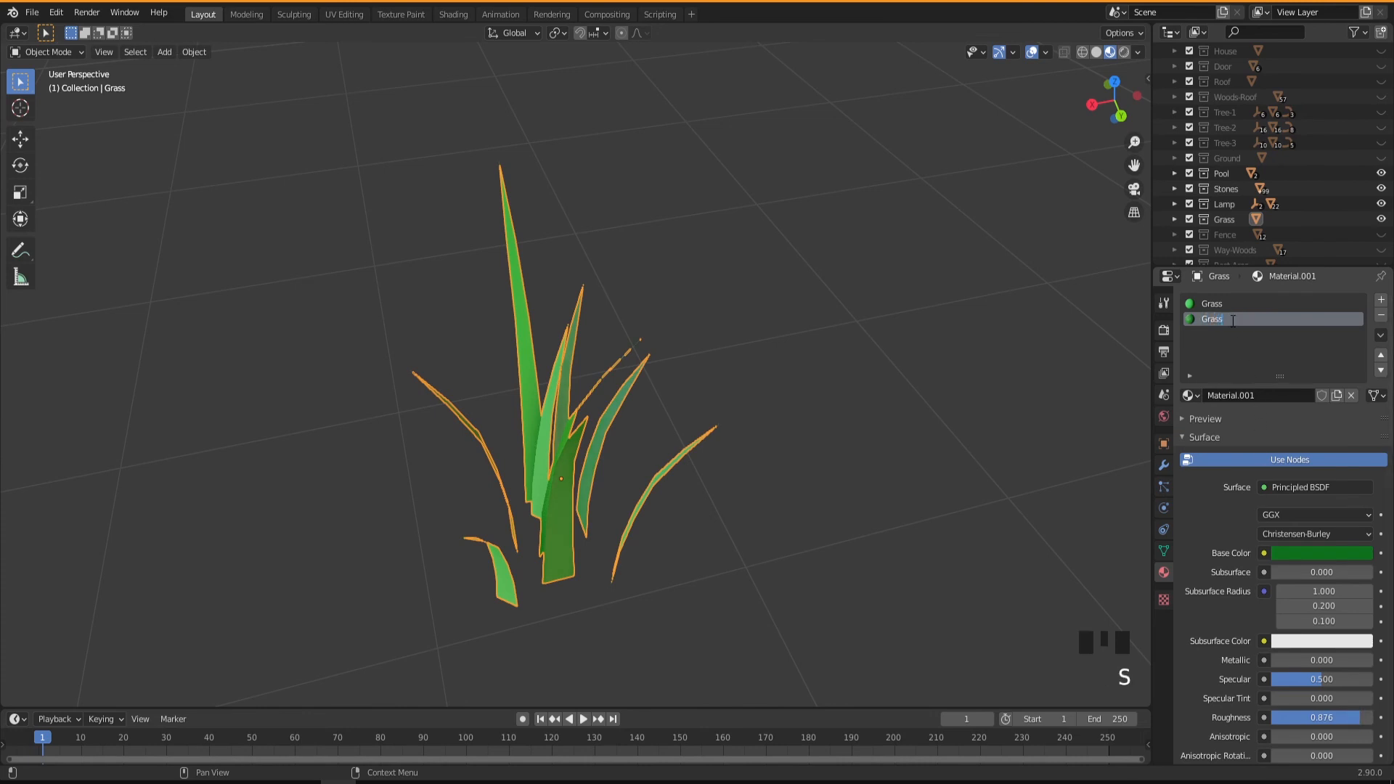
text(-2)
key(Return)
click(656, 646)
Step: Reselect the grass clump and adjust the Grass material's base color to a slightly darker, cooler green with hue about 0.375
middle_drag(656, 646, 662, 474)
scroll(606, 589, down, 6)
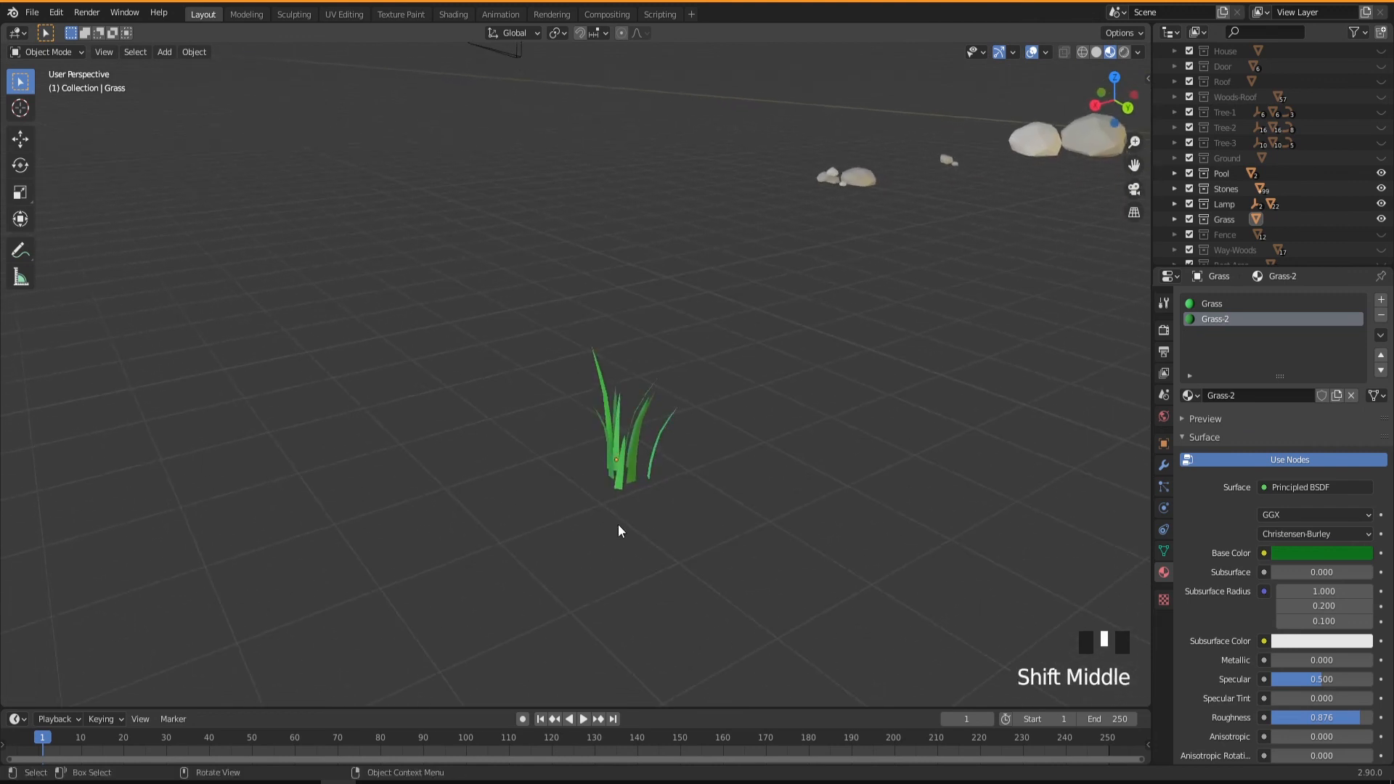
middle_drag(617, 524, 708, 525)
click(650, 458)
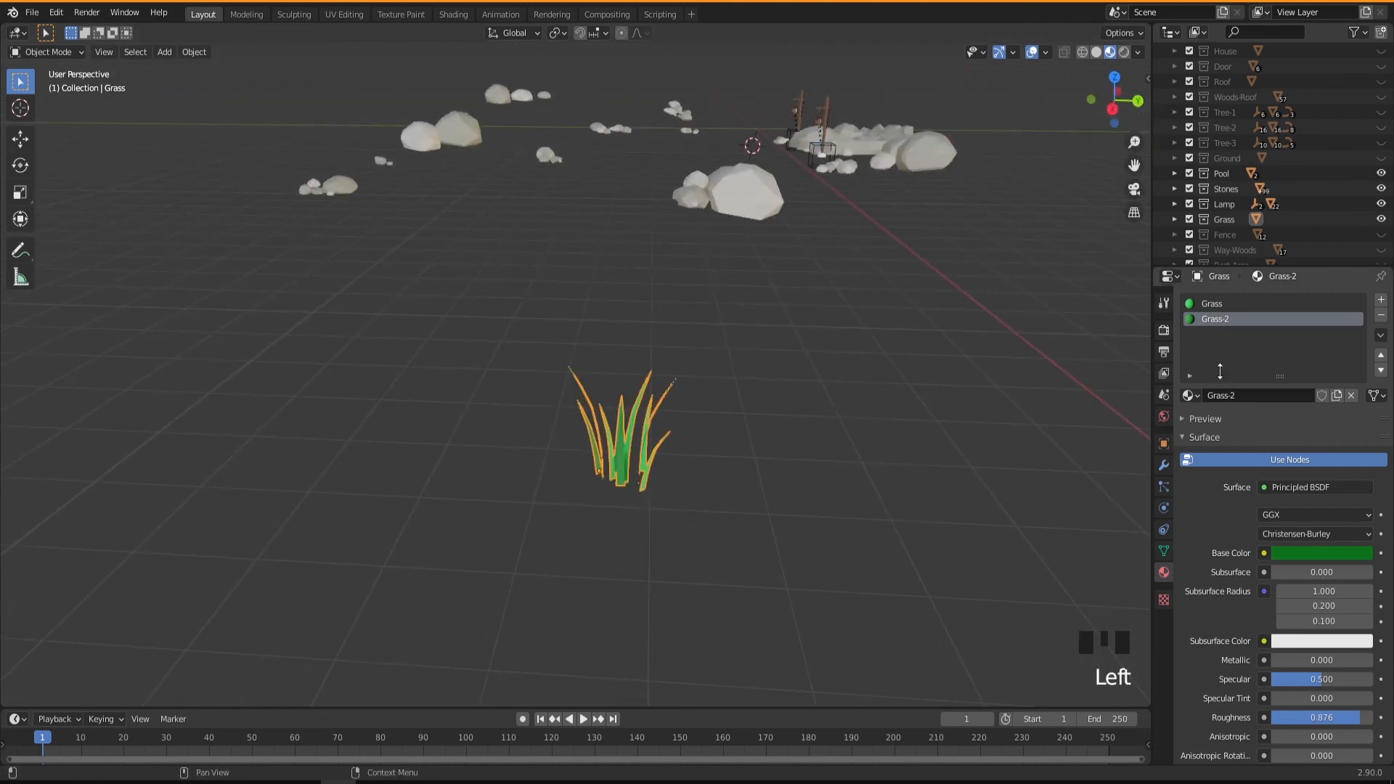
click(1221, 307)
click(1226, 319)
click(1225, 322)
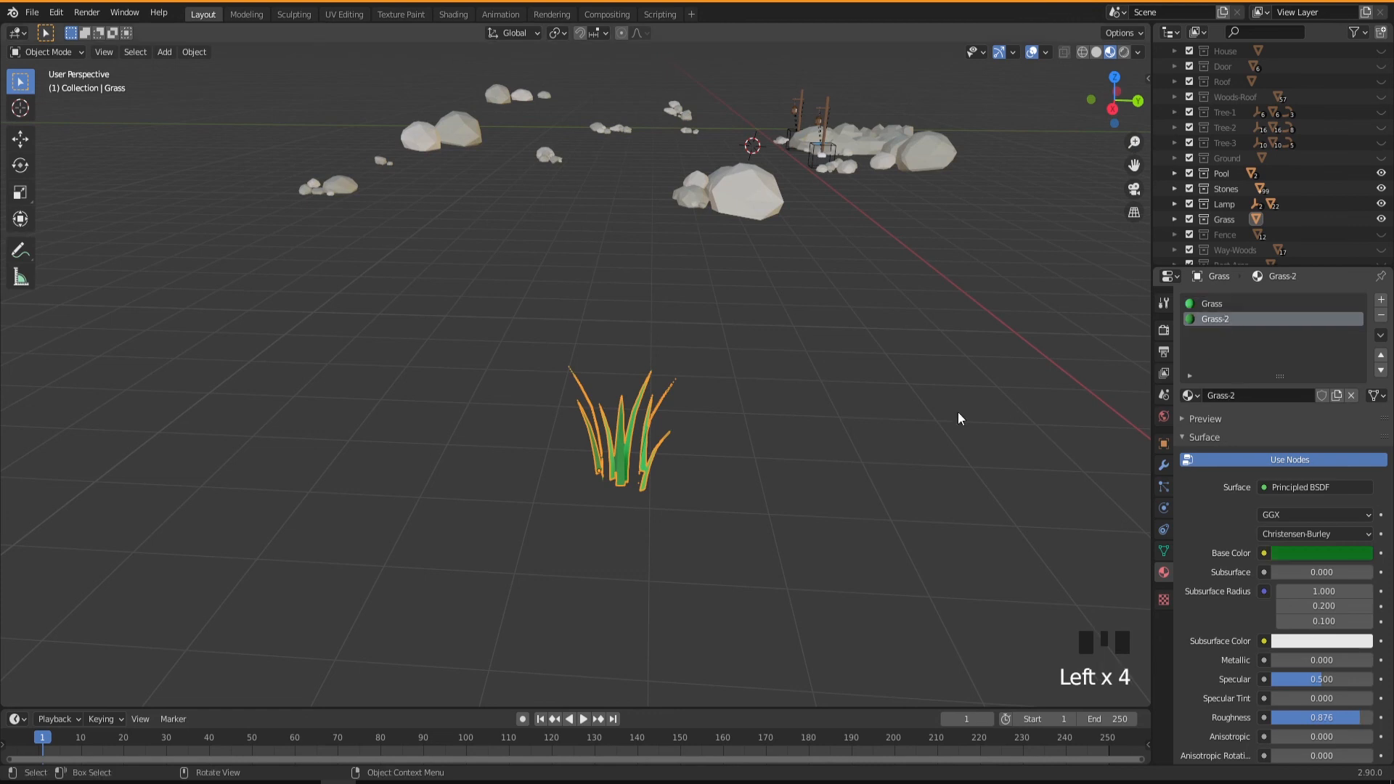
click(1221, 305)
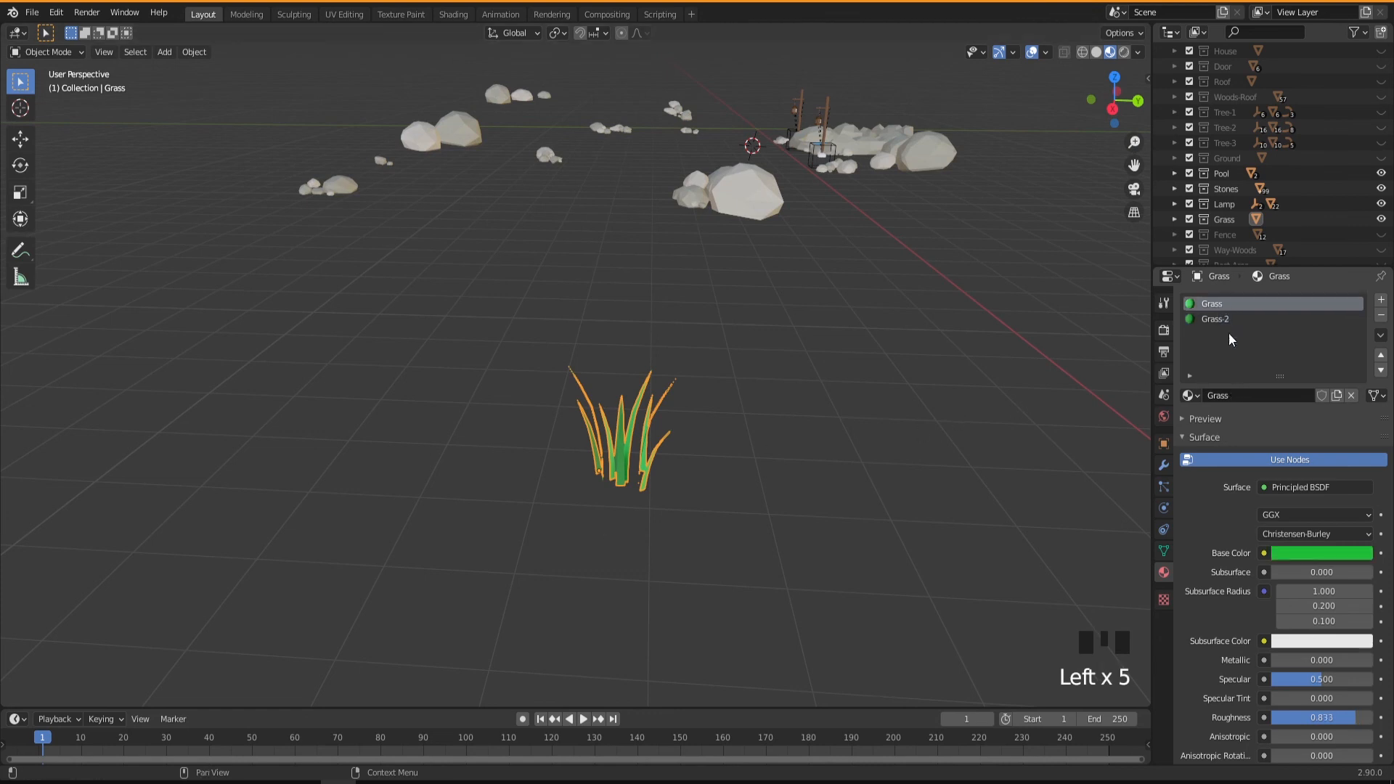
click(1327, 555)
drag(1272, 355, 1263, 354)
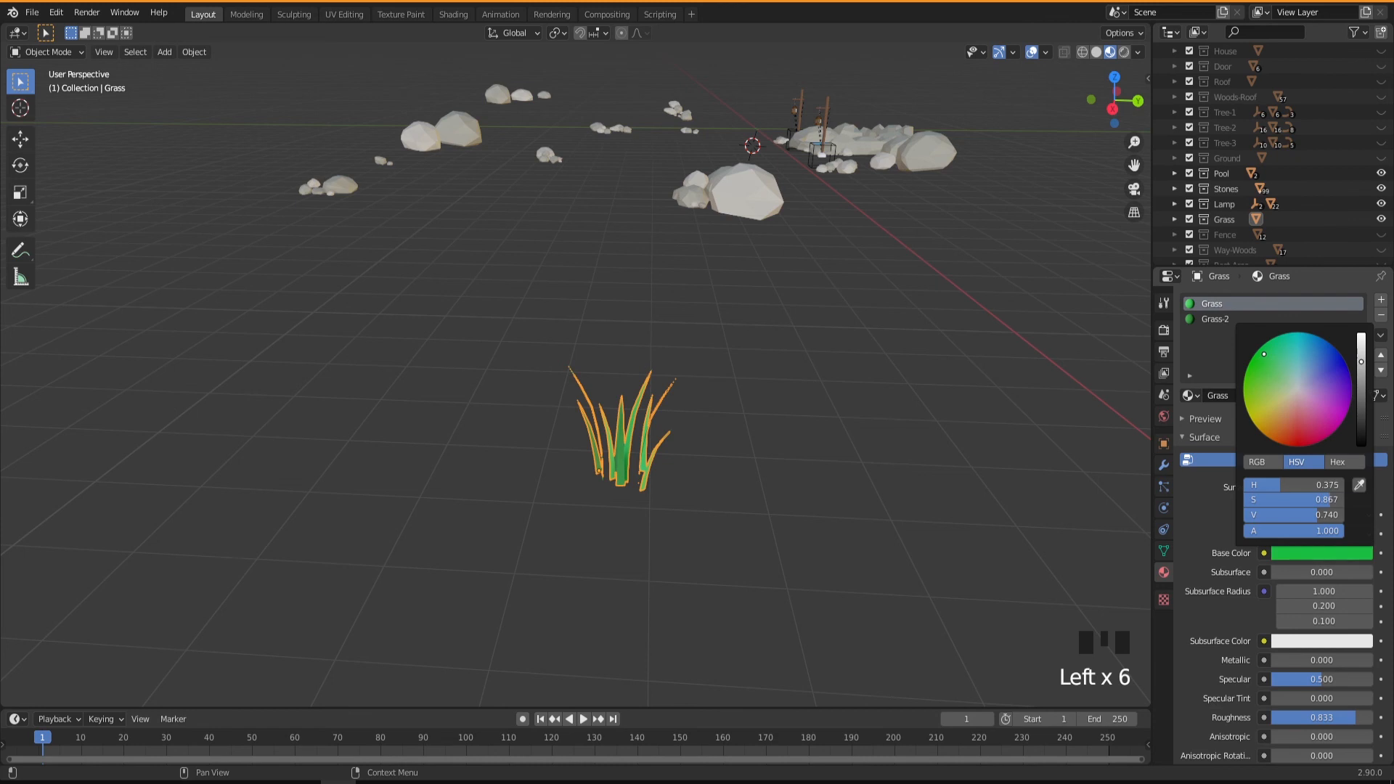
click(890, 412)
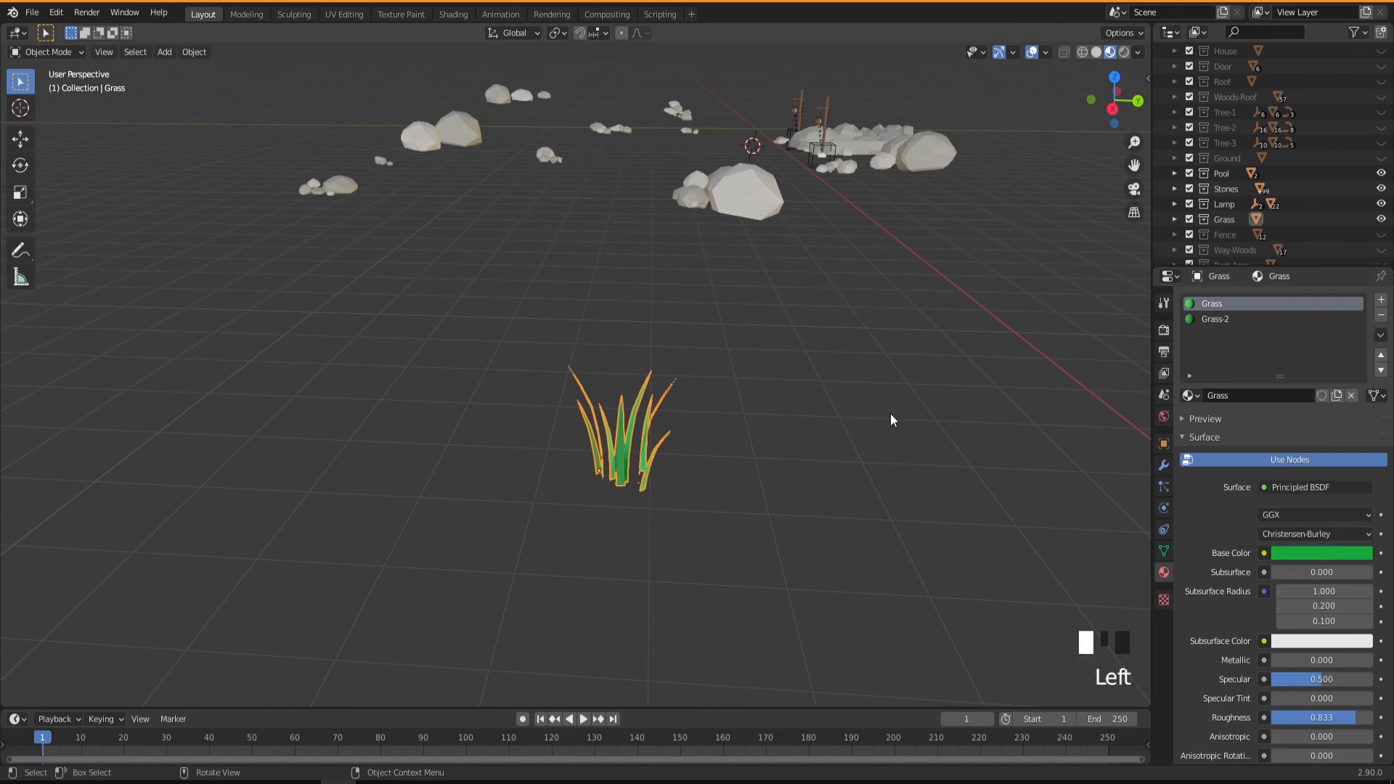
Step: Hide the Grass collection again, leaving the pool, stones and lamps shown
middle_drag(778, 482, 846, 466)
scroll(575, 442, down, 1)
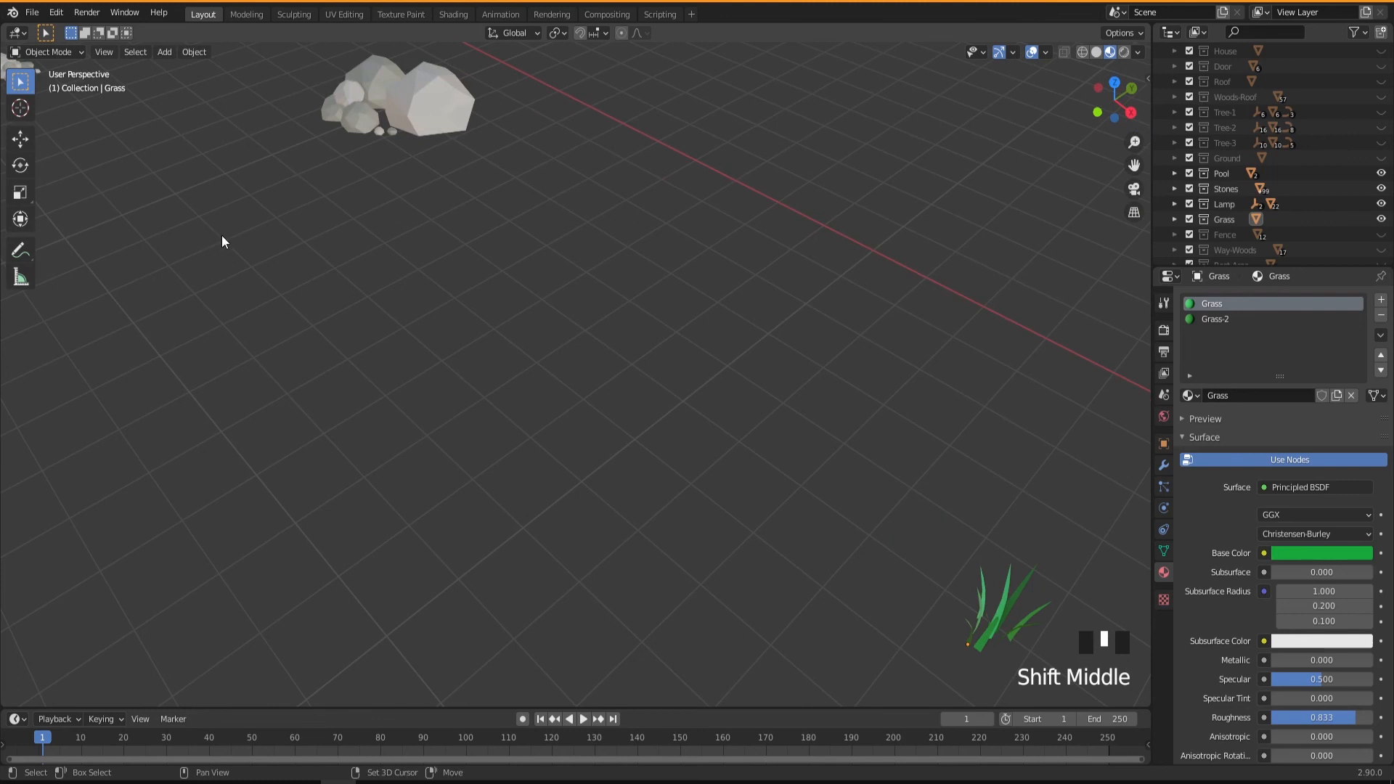
shift+middle_drag(221, 239, 706, 513)
middle_drag(398, 278, 425, 245)
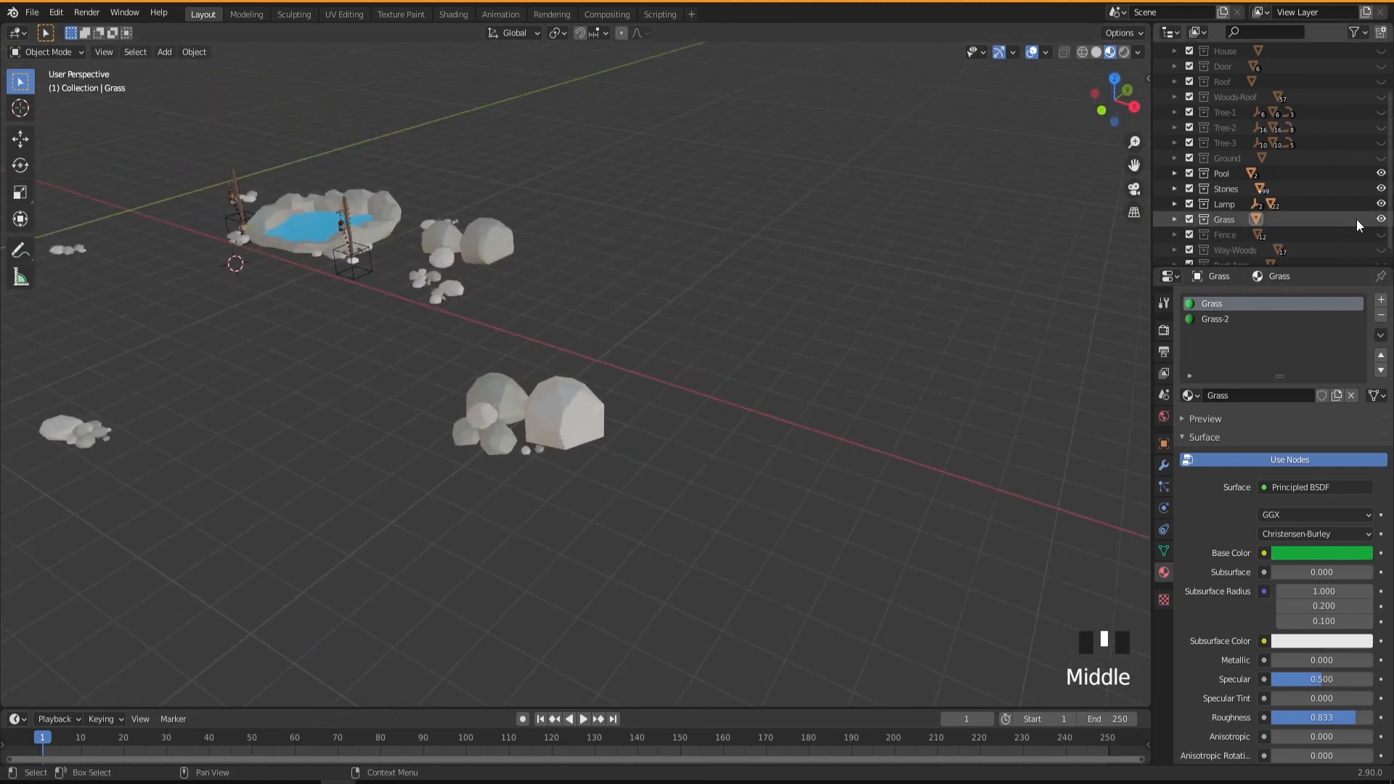
click(1381, 218)
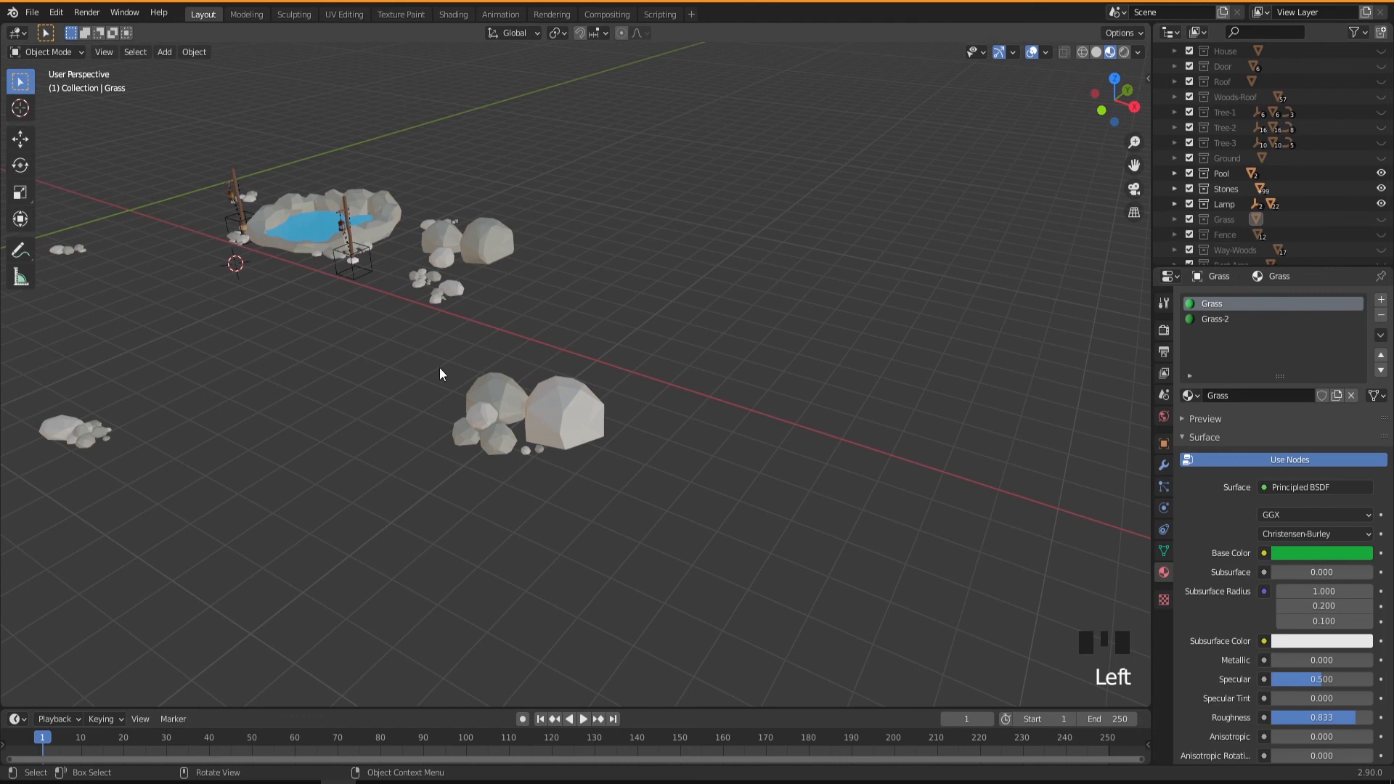
click(62, 431)
shift+middle_drag(198, 454, 857, 423)
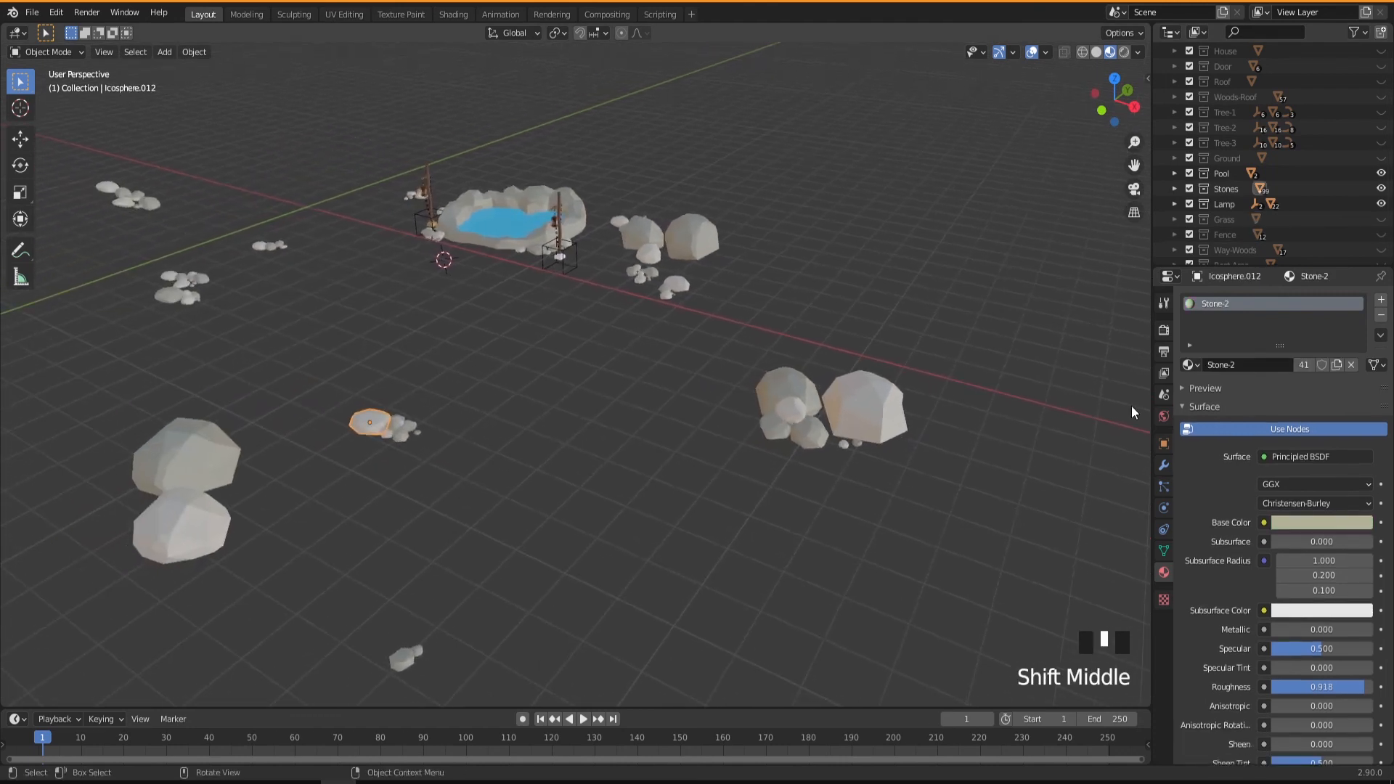
scroll(1283, 217, down, 1)
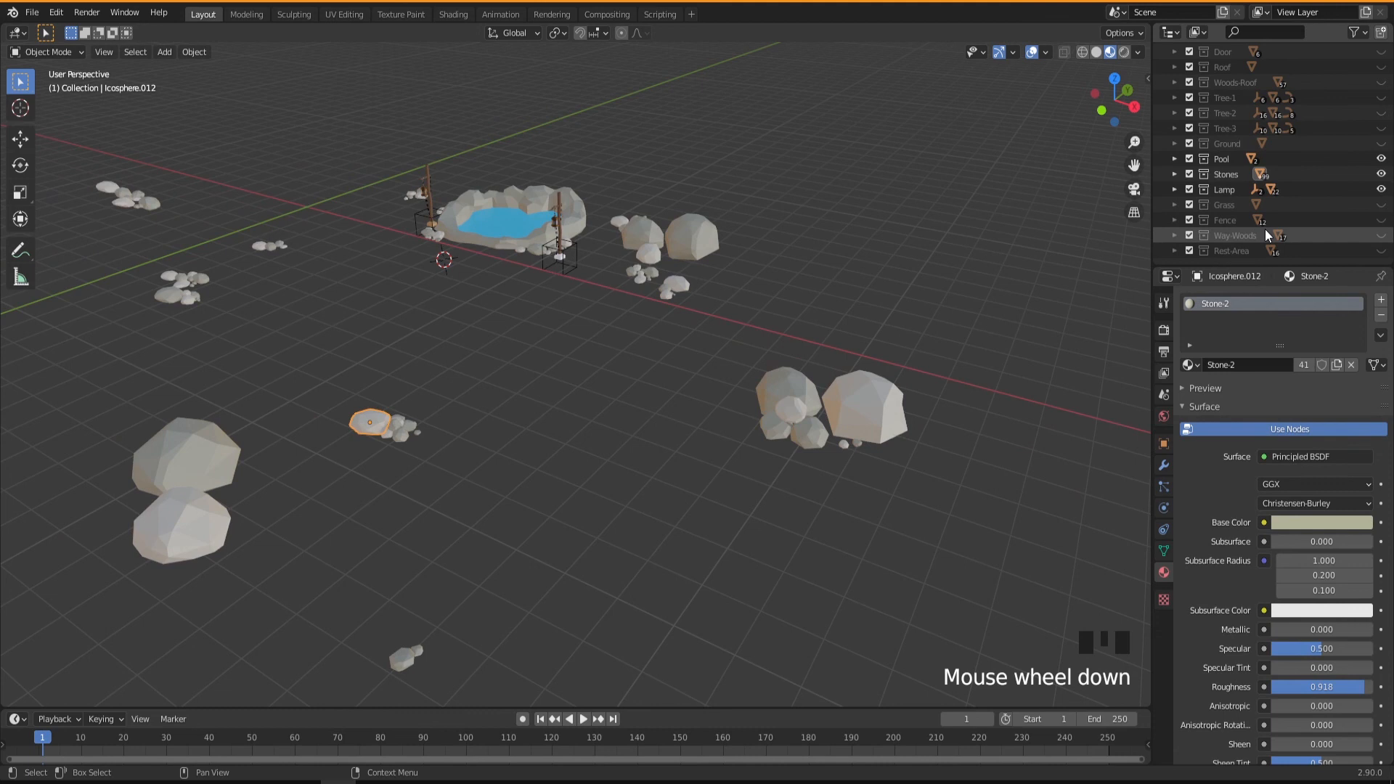
Step: Show the Fence collection and assign the existing Brown-Dark material to the top rail of the nearer fence
click(1381, 222)
mouse_move(464, 477)
middle_down()
mouse_move(433, 477)
mouse_move(456, 451)
middle_up()
click(441, 417)
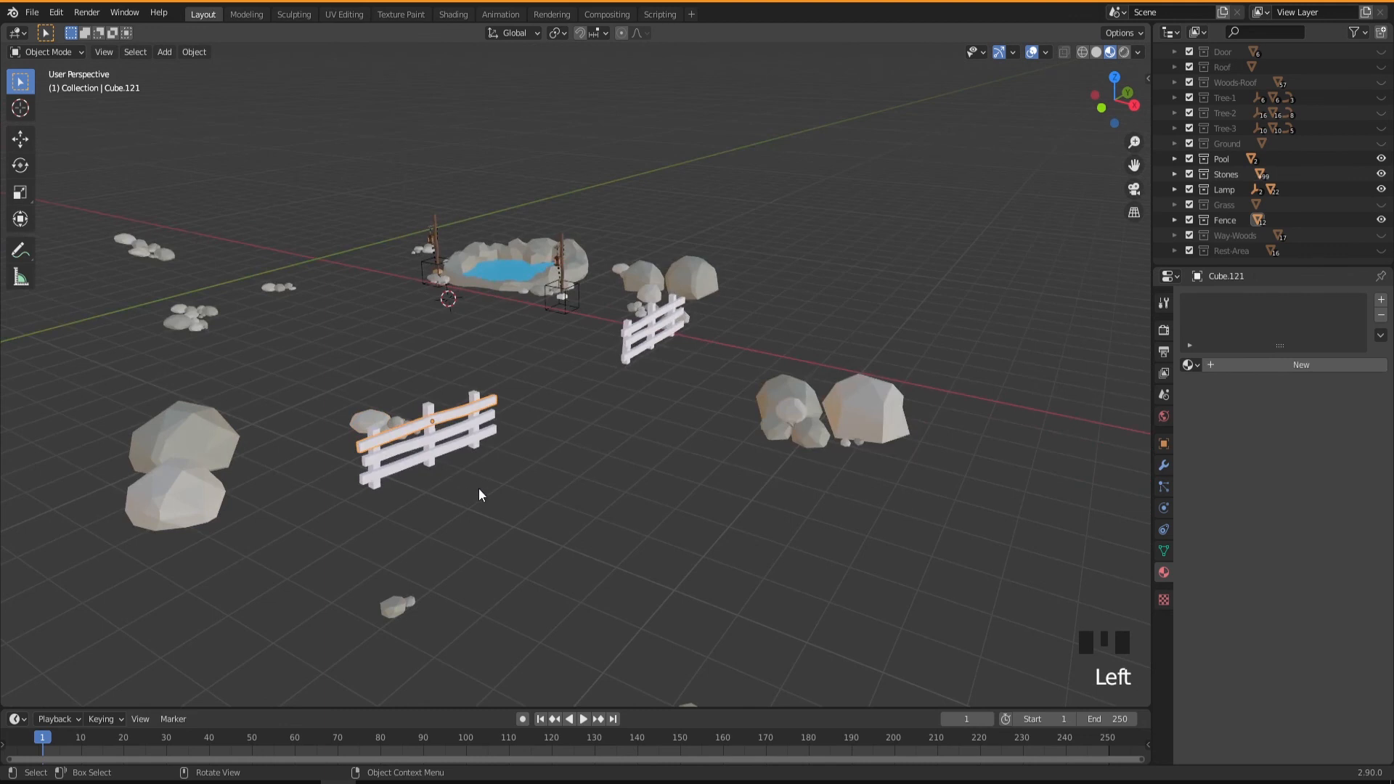
key(KP_Decimal)
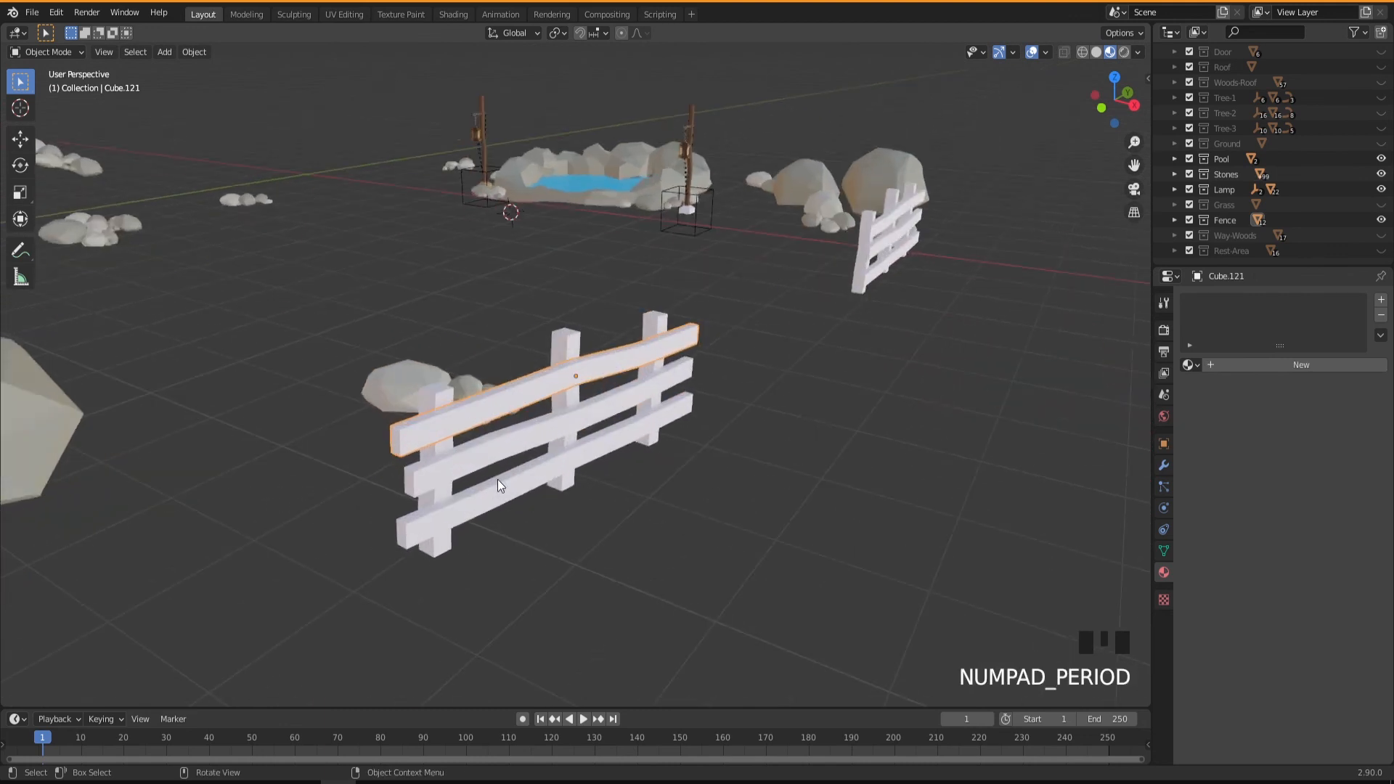
click(1191, 364)
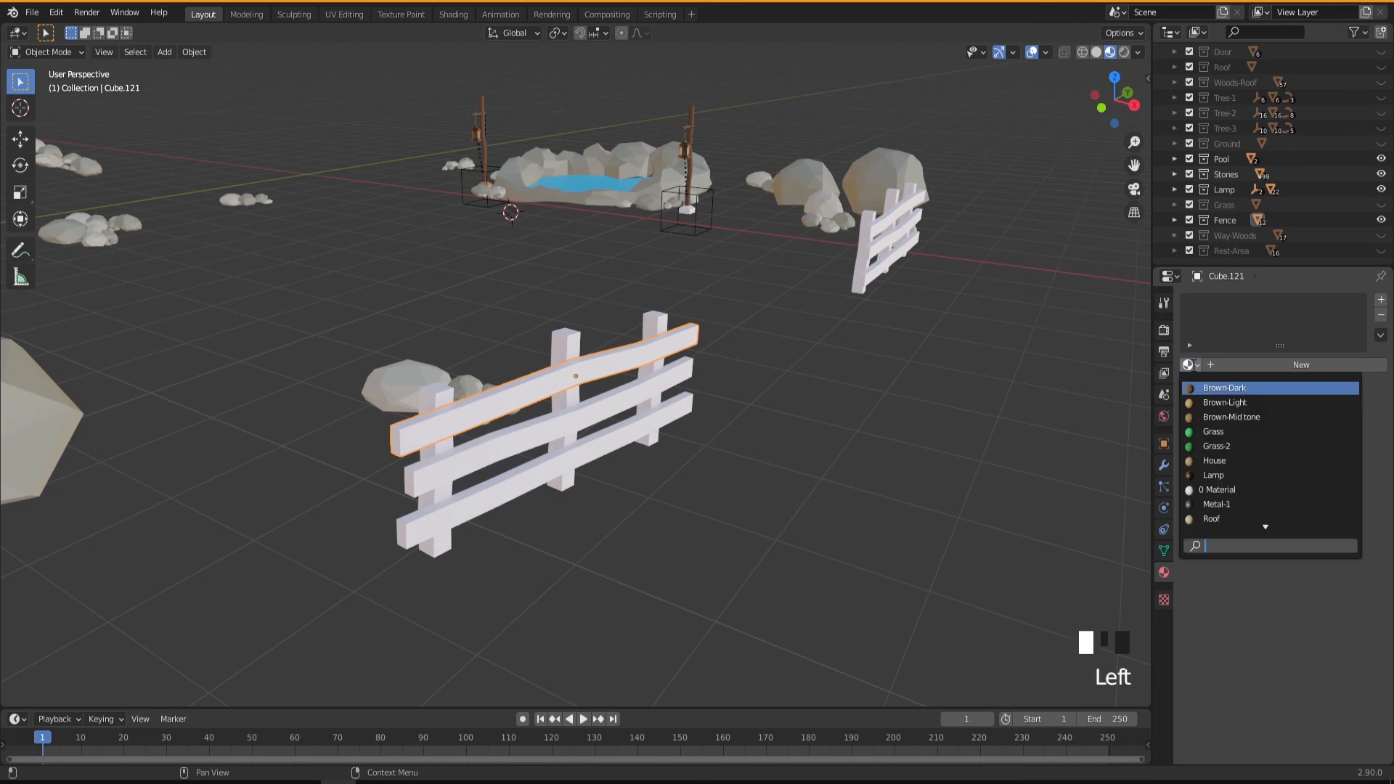
click(1225, 388)
Step: Assign the Brown-Dark material to the middle and right posts of the nearer fence
click(568, 347)
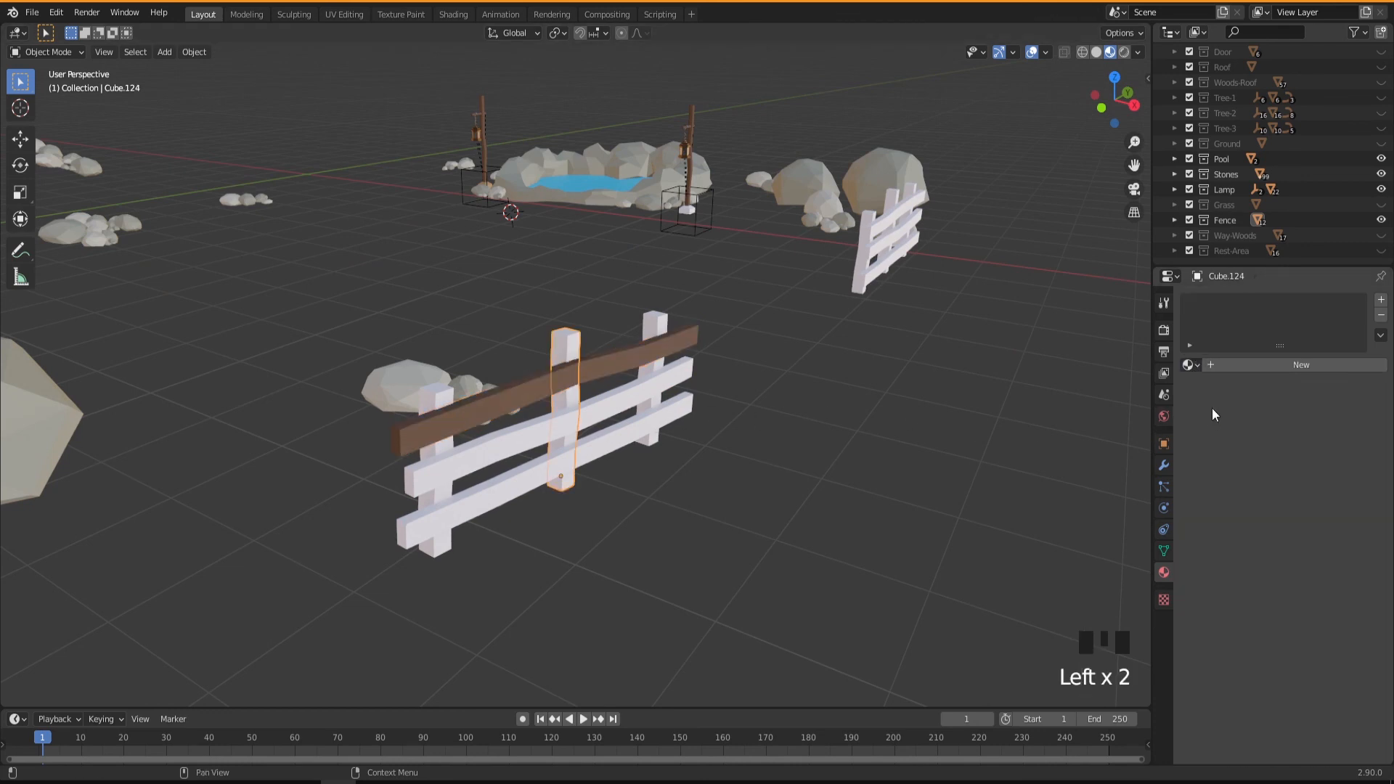
click(1190, 365)
click(1212, 388)
click(660, 333)
click(1190, 364)
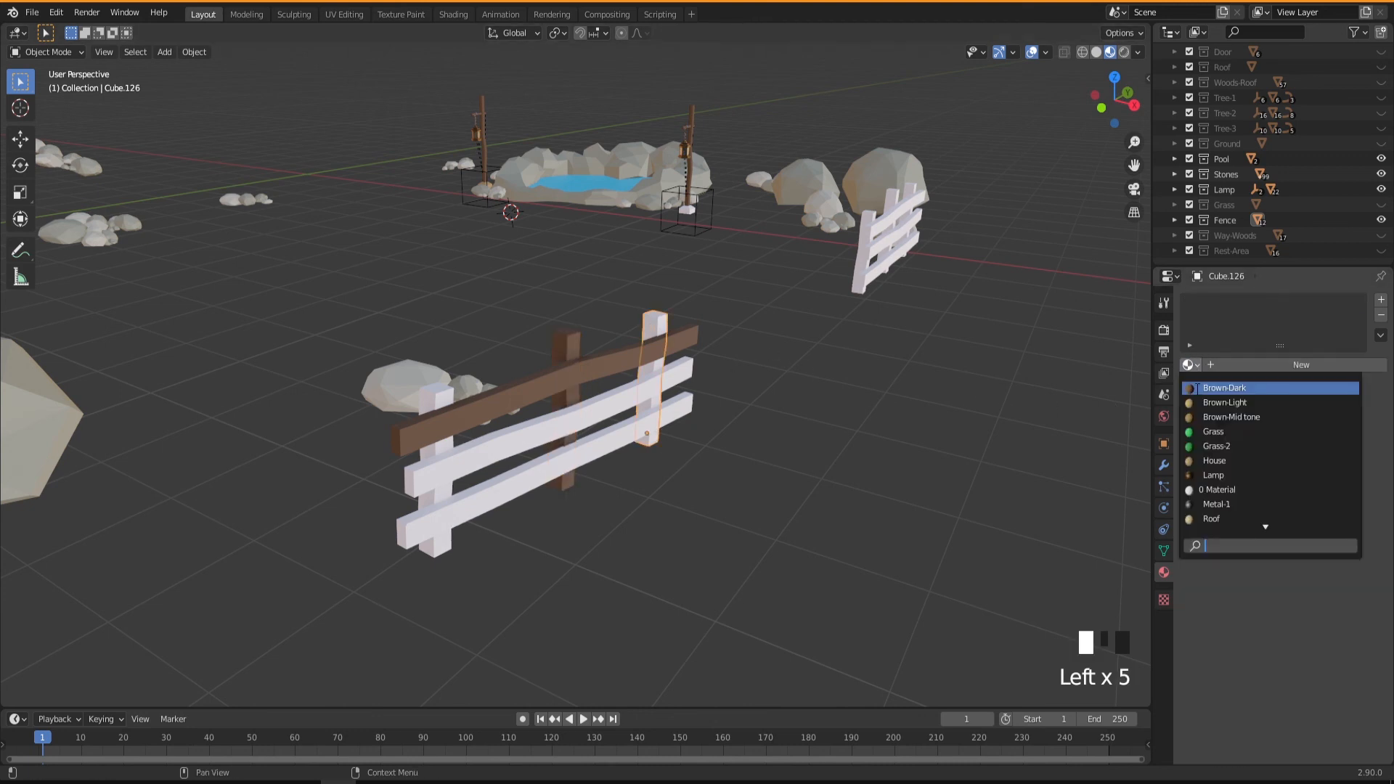
click(1197, 388)
Step: Assign the Brown-Mid tone material to the left post and middle rail of the nearer fence
click(434, 399)
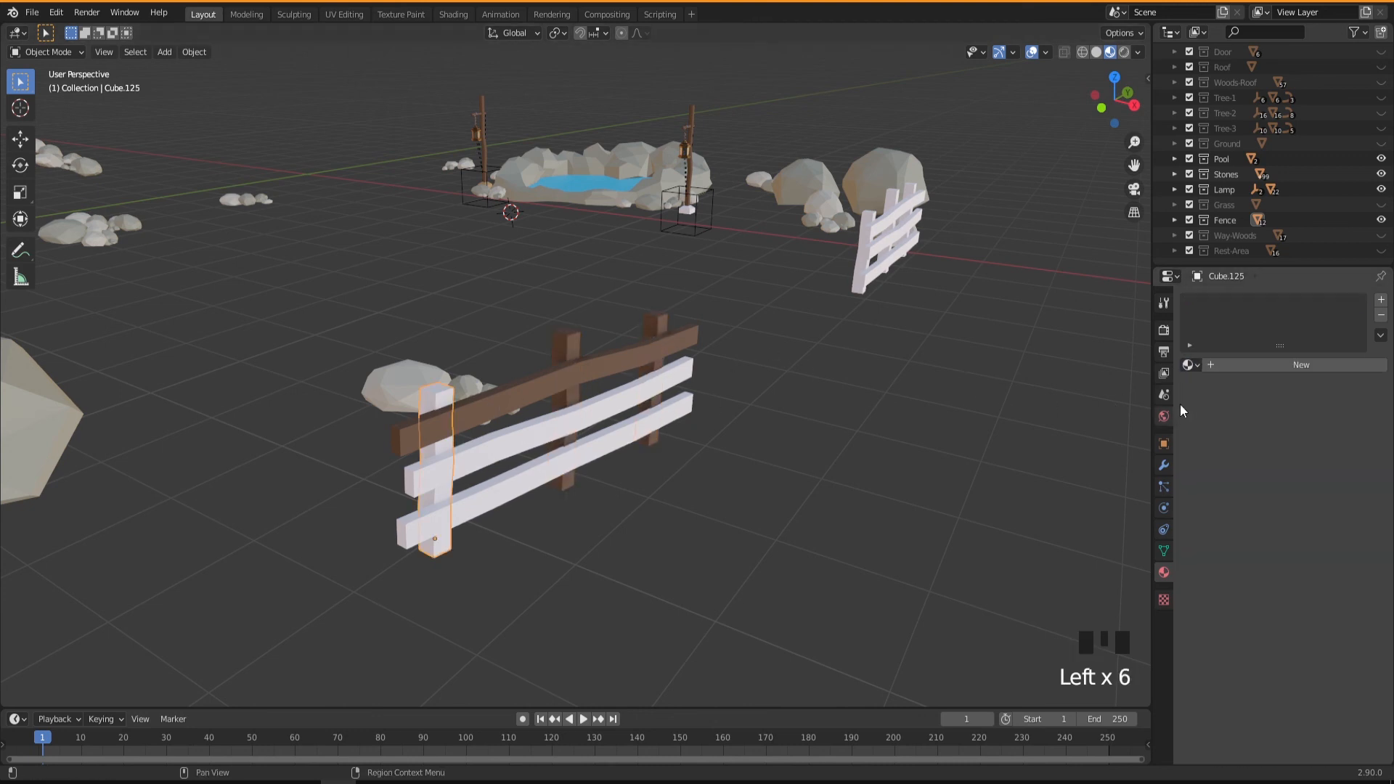
click(1192, 365)
click(1232, 417)
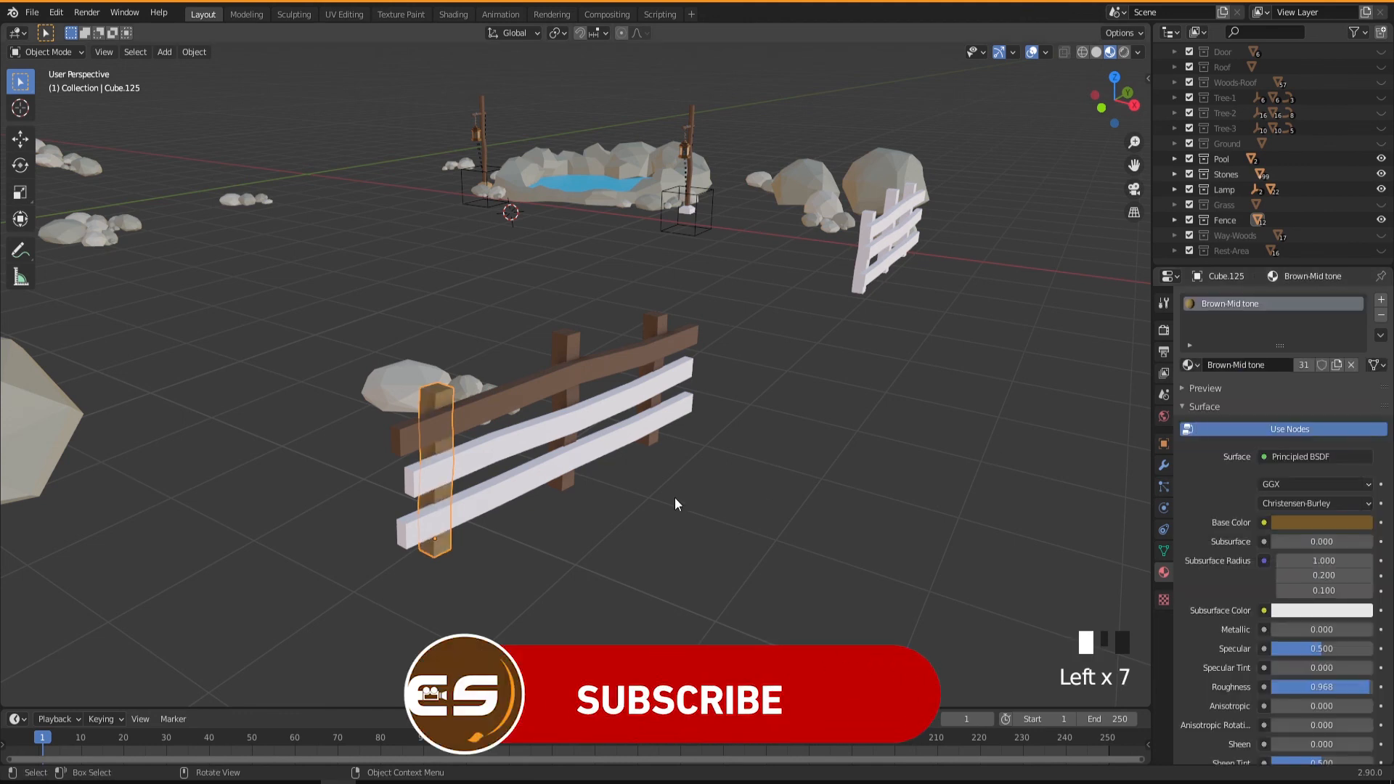
click(549, 529)
click(495, 459)
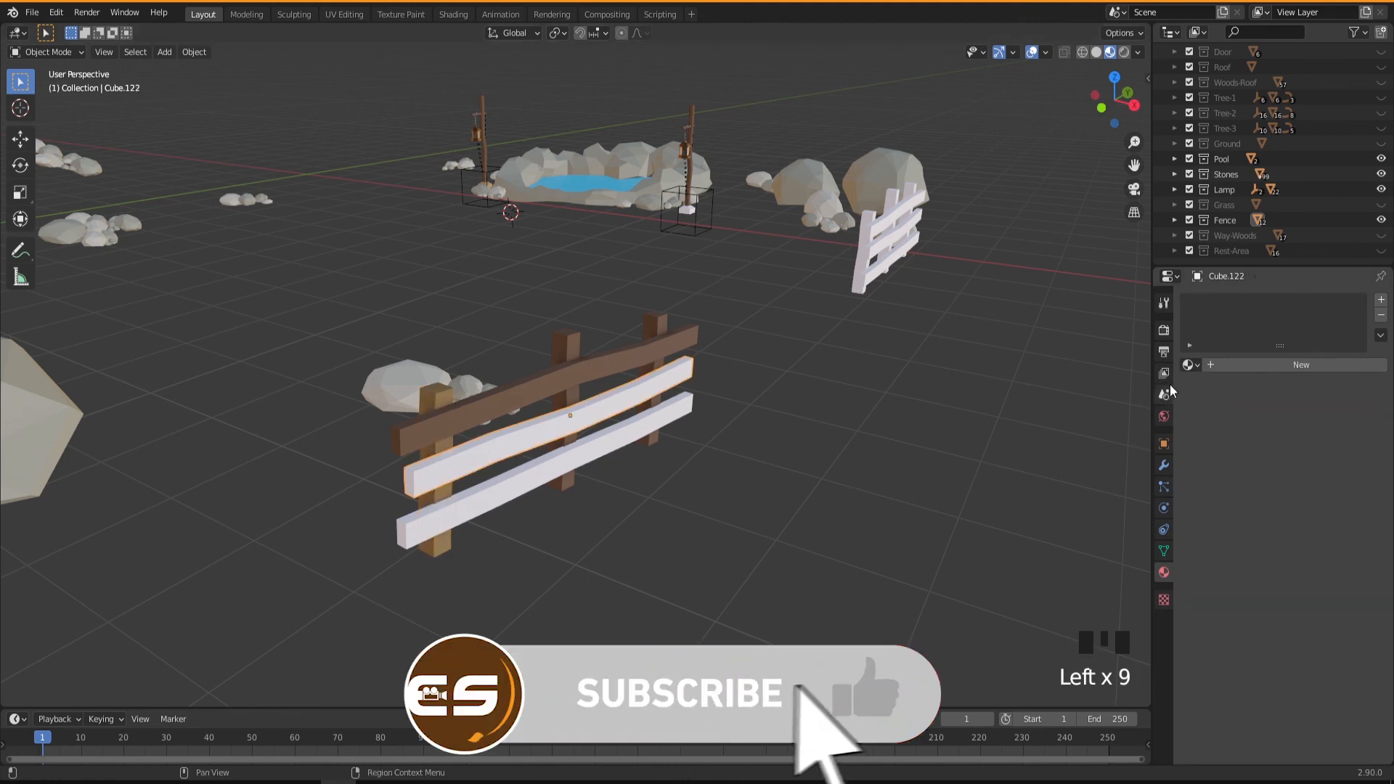
click(1189, 365)
click(1231, 417)
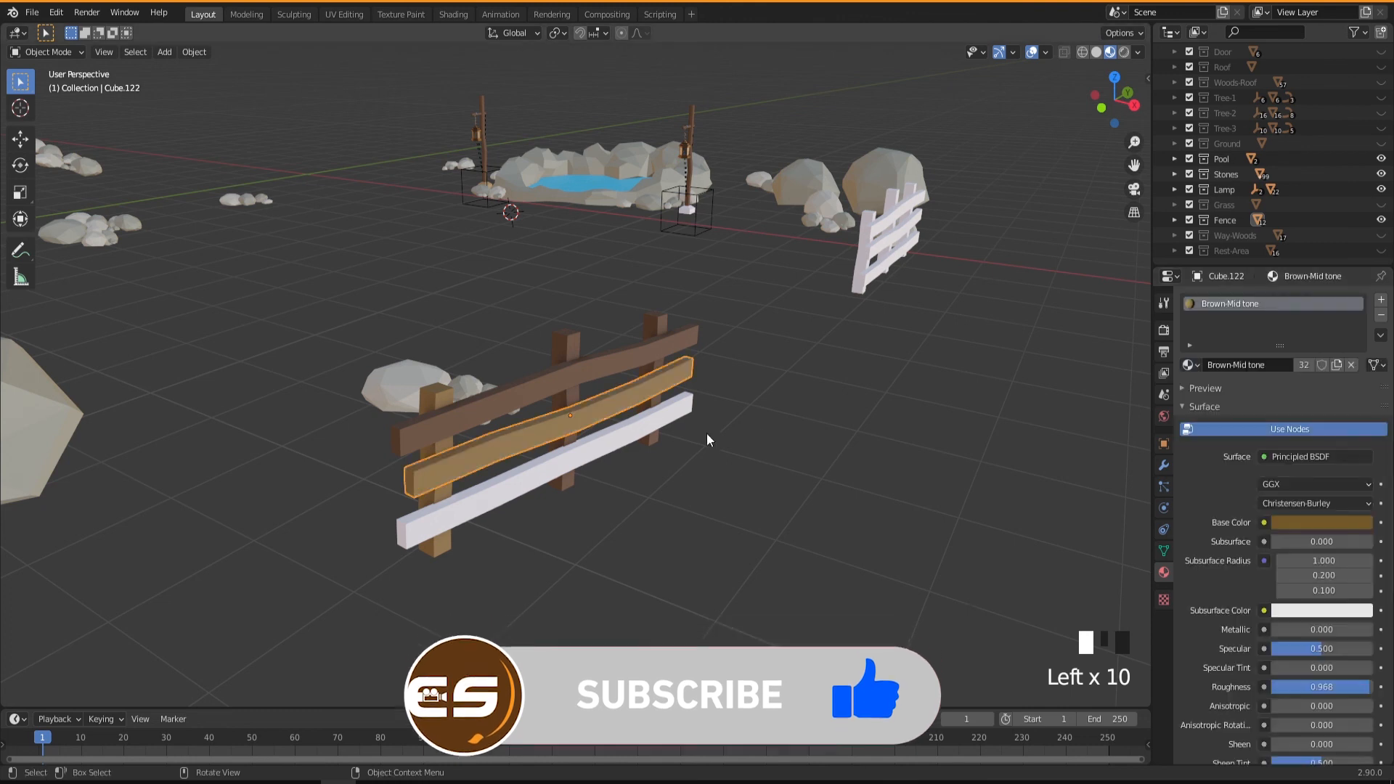
Step: Try the Brown-Light material on the bottom rail of the nearer fence
click(607, 438)
middle_drag(755, 530, 770, 497)
click(1188, 365)
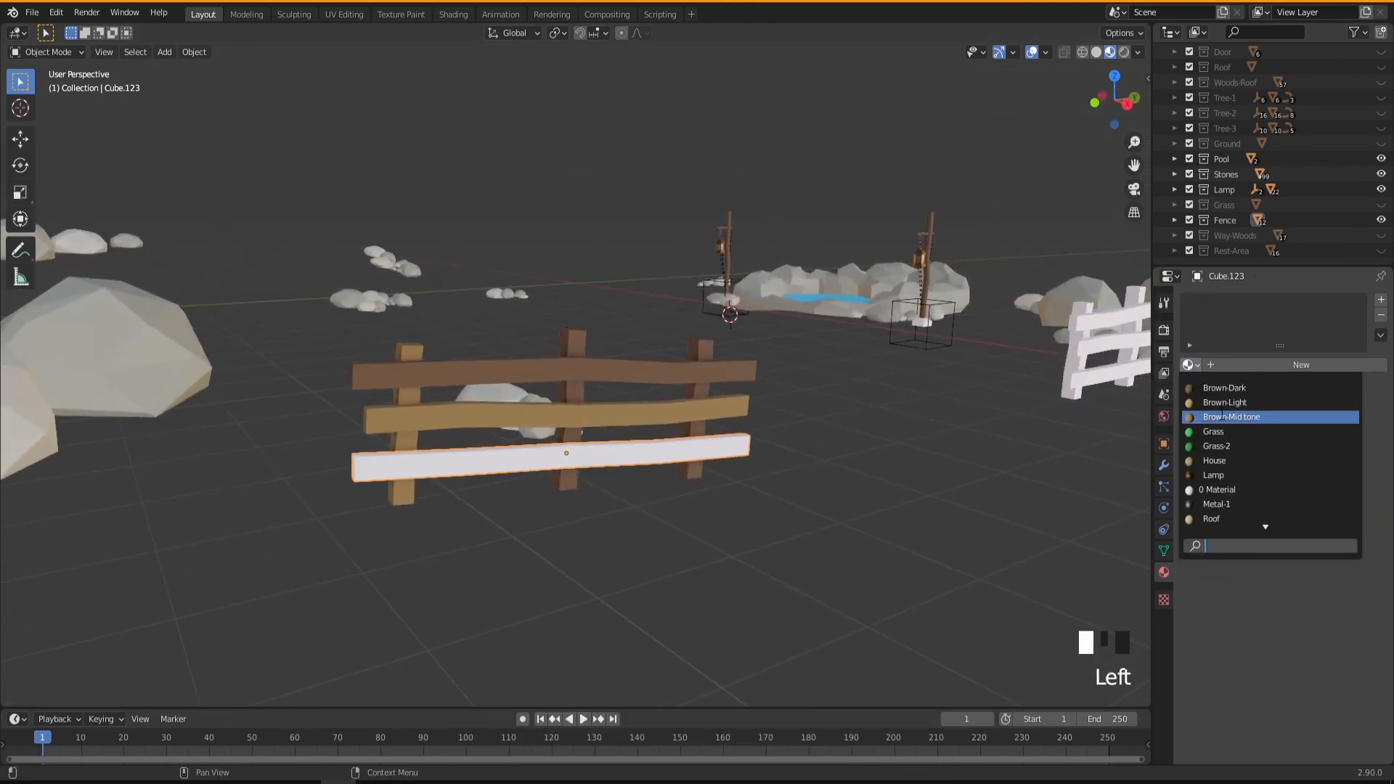
click(1225, 402)
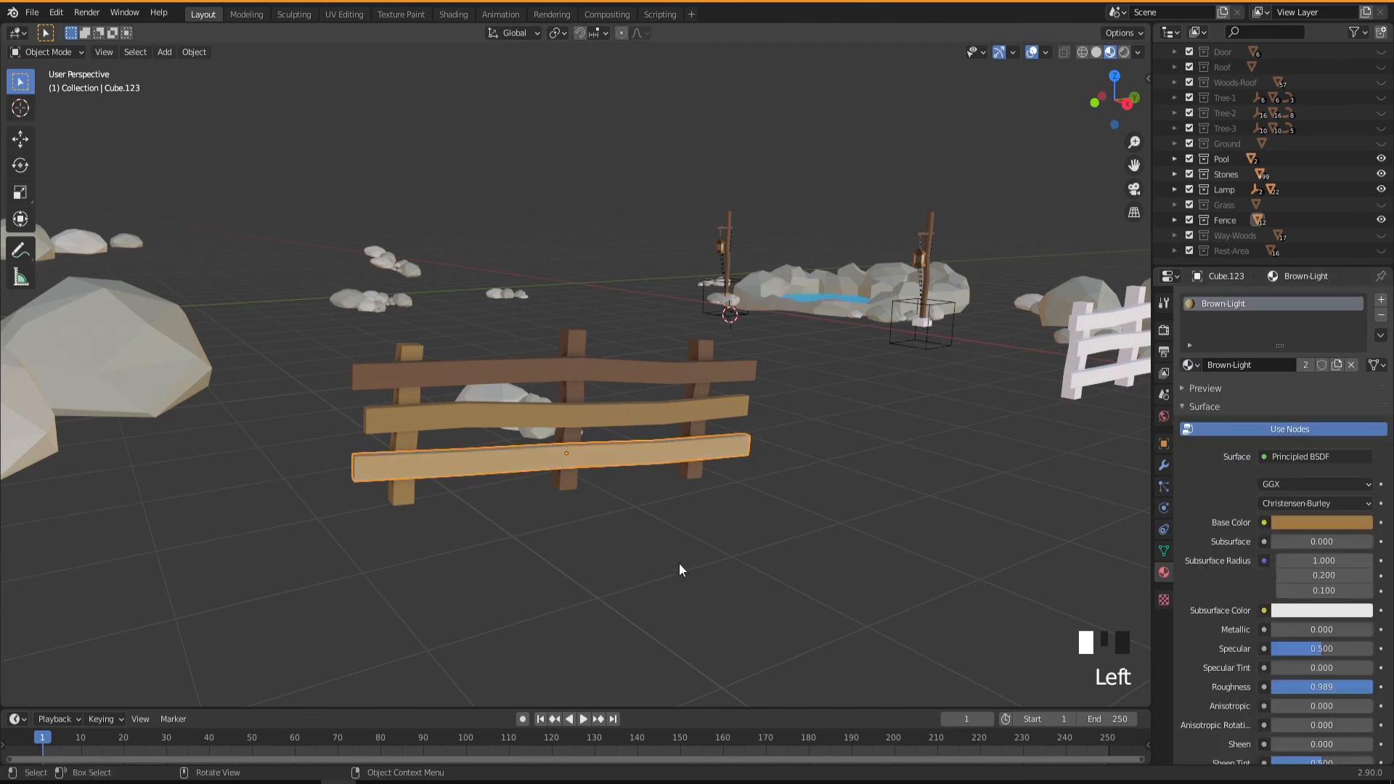
Step: Switch the nearer fence's bottom rail to the Brown-Dark material and deselect it
mouse_move(628, 541)
middle_down()
mouse_move(612, 552)
mouse_move(659, 554)
mouse_move(640, 556)
middle_up()
click(494, 460)
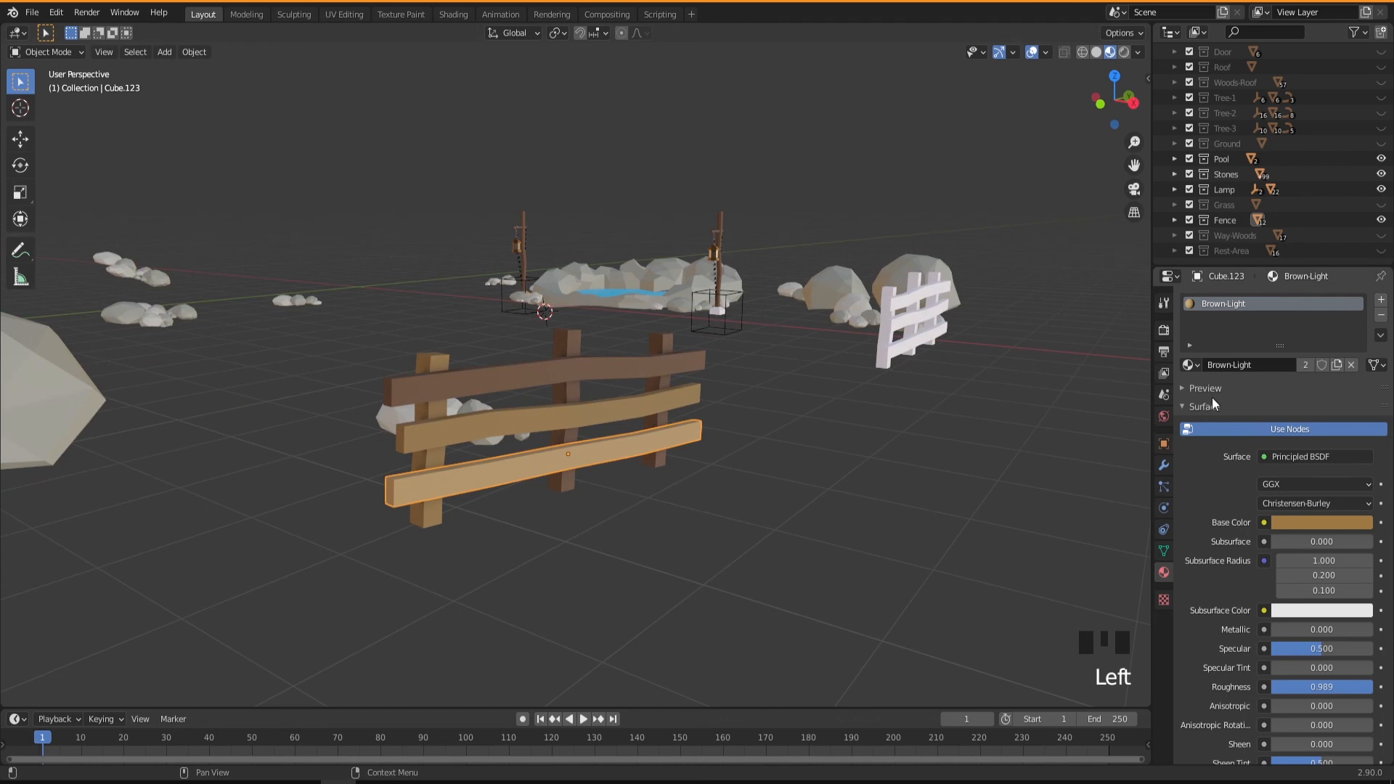
click(1191, 364)
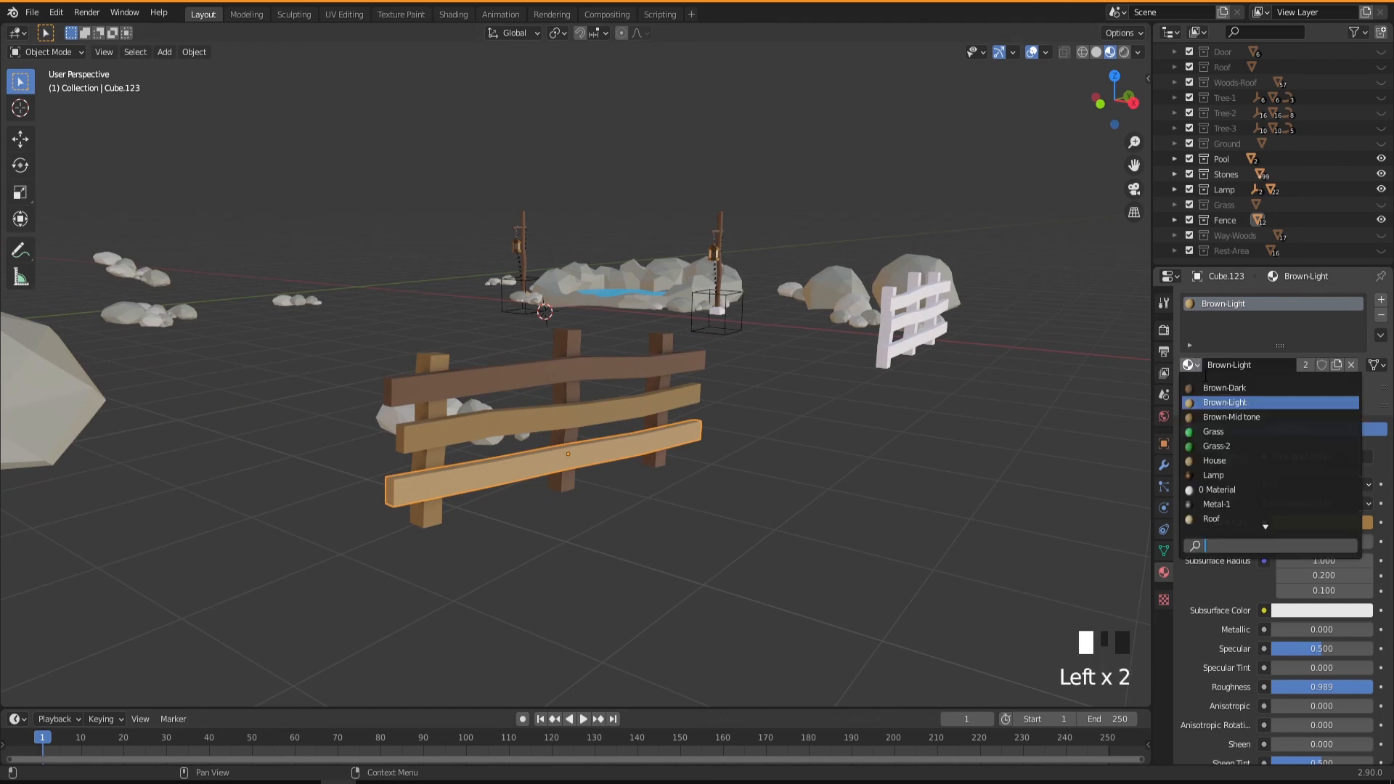
click(1221, 388)
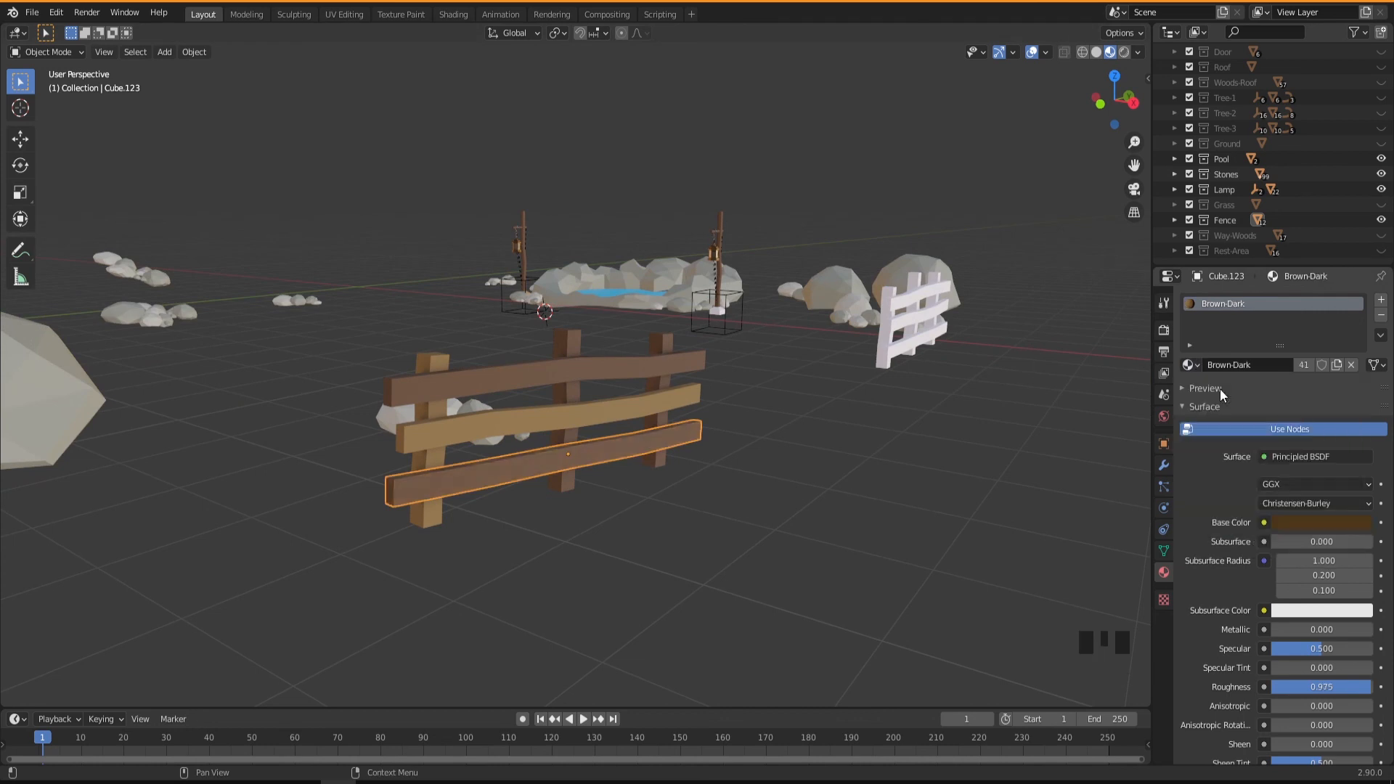
click(711, 516)
click(707, 517)
Step: Assign the Brown-Light material to the middle rail of the second fence, near the pool
middle_drag(742, 511, 702, 513)
shift+middle_drag(831, 529, 509, 487)
click(951, 339)
middle_drag(951, 338, 755, 487)
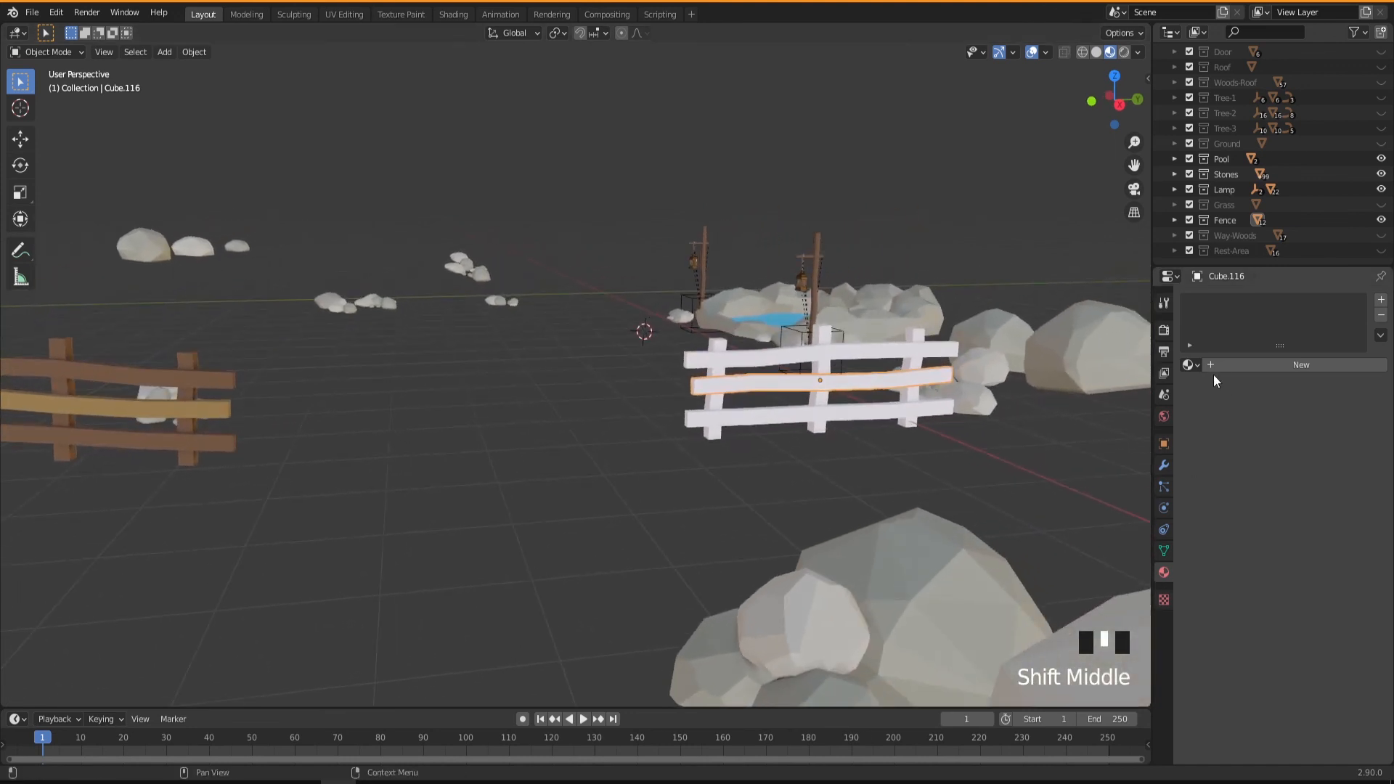
click(1189, 365)
click(1220, 402)
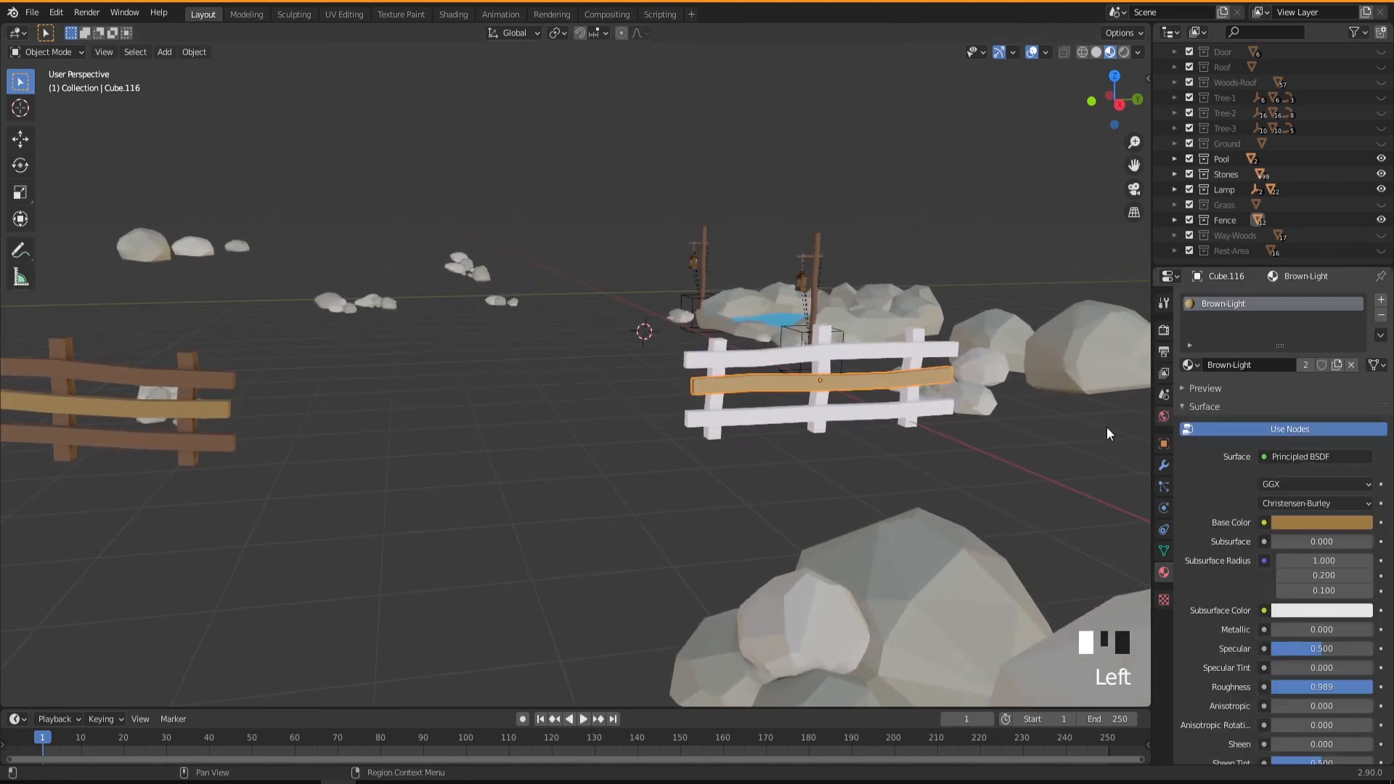
Step: Assign the Brown-Dark material to the bottom and top rails of the second fence
click(814, 413)
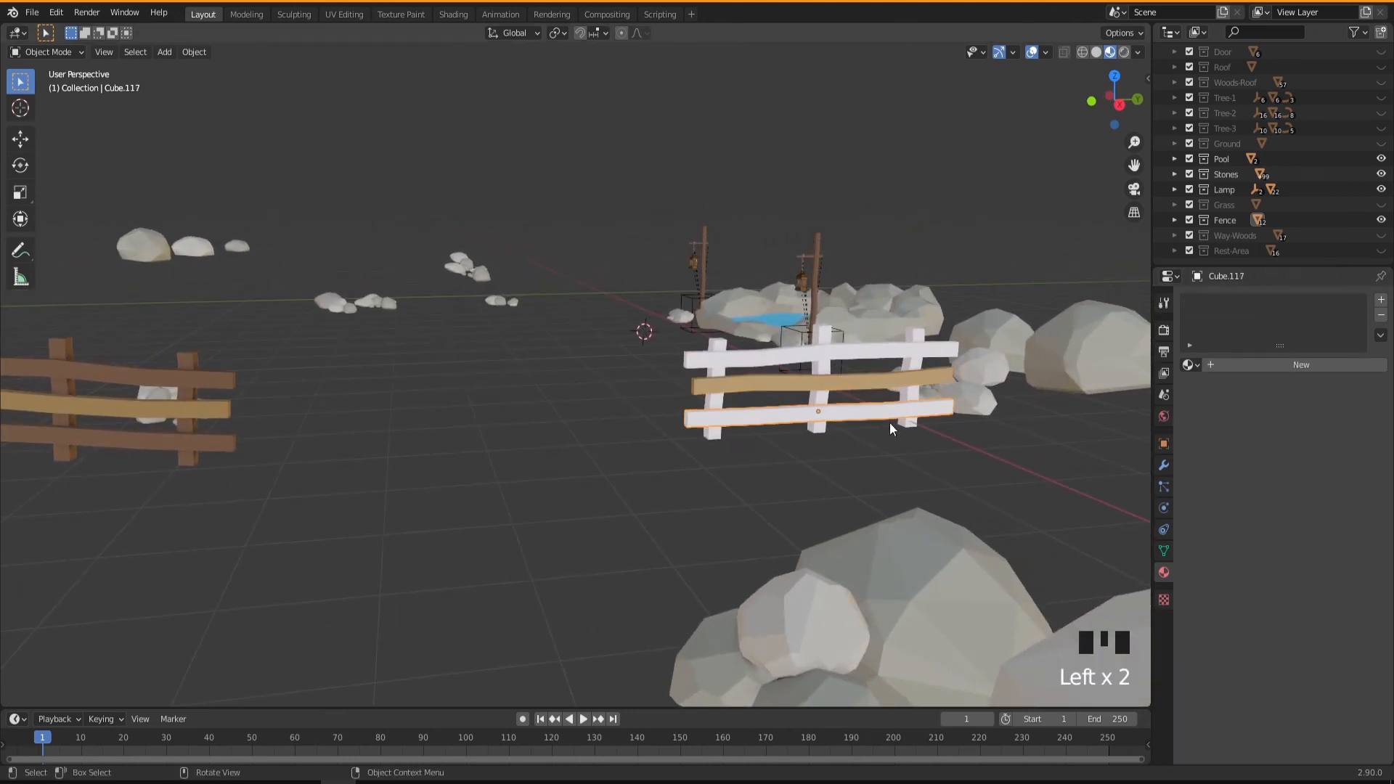
click(1190, 364)
click(1195, 390)
click(889, 351)
click(1191, 363)
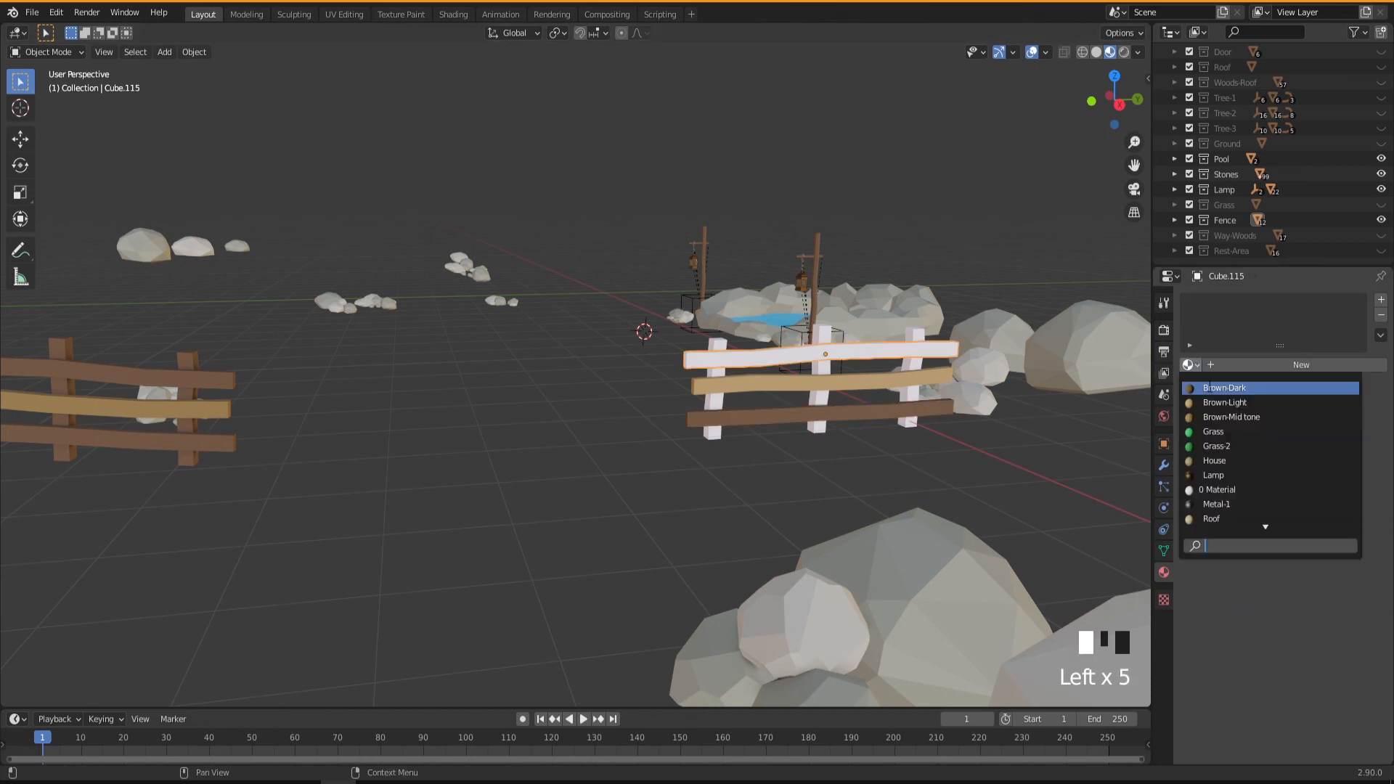
click(1220, 389)
Step: Try the Brown-Light material on the left post of the second fence
click(710, 403)
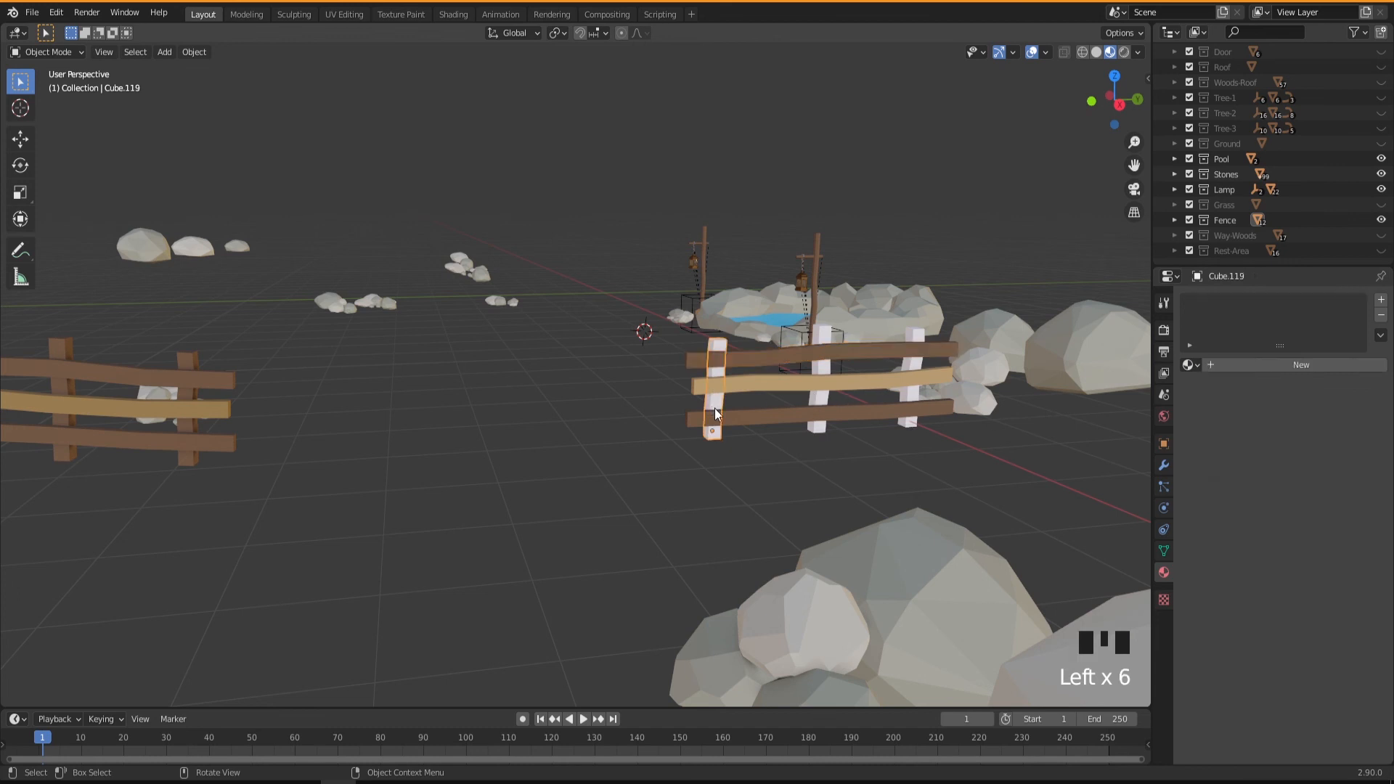
click(1189, 364)
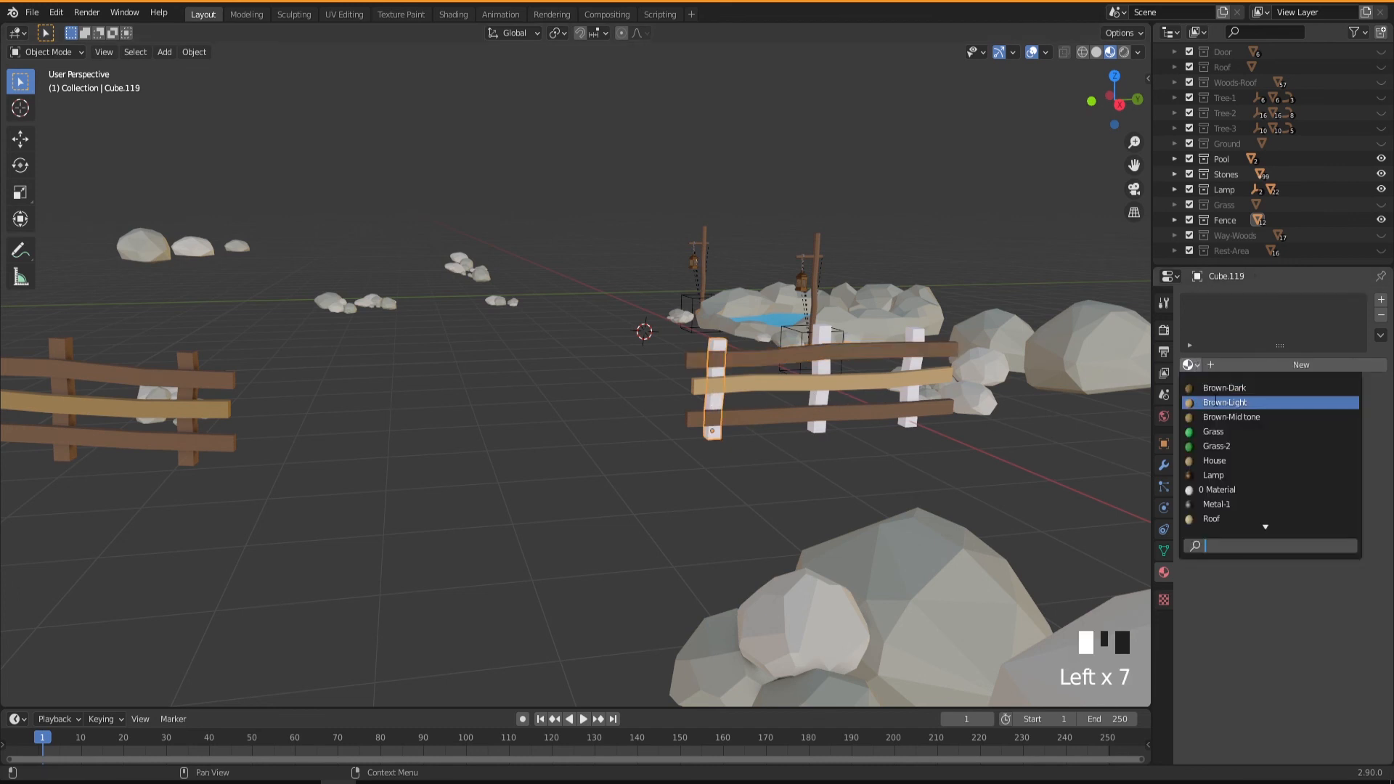
click(1214, 403)
Step: Assign Brown-Dark to the second fence's middle post and Brown-Mid tone to its right post
click(821, 338)
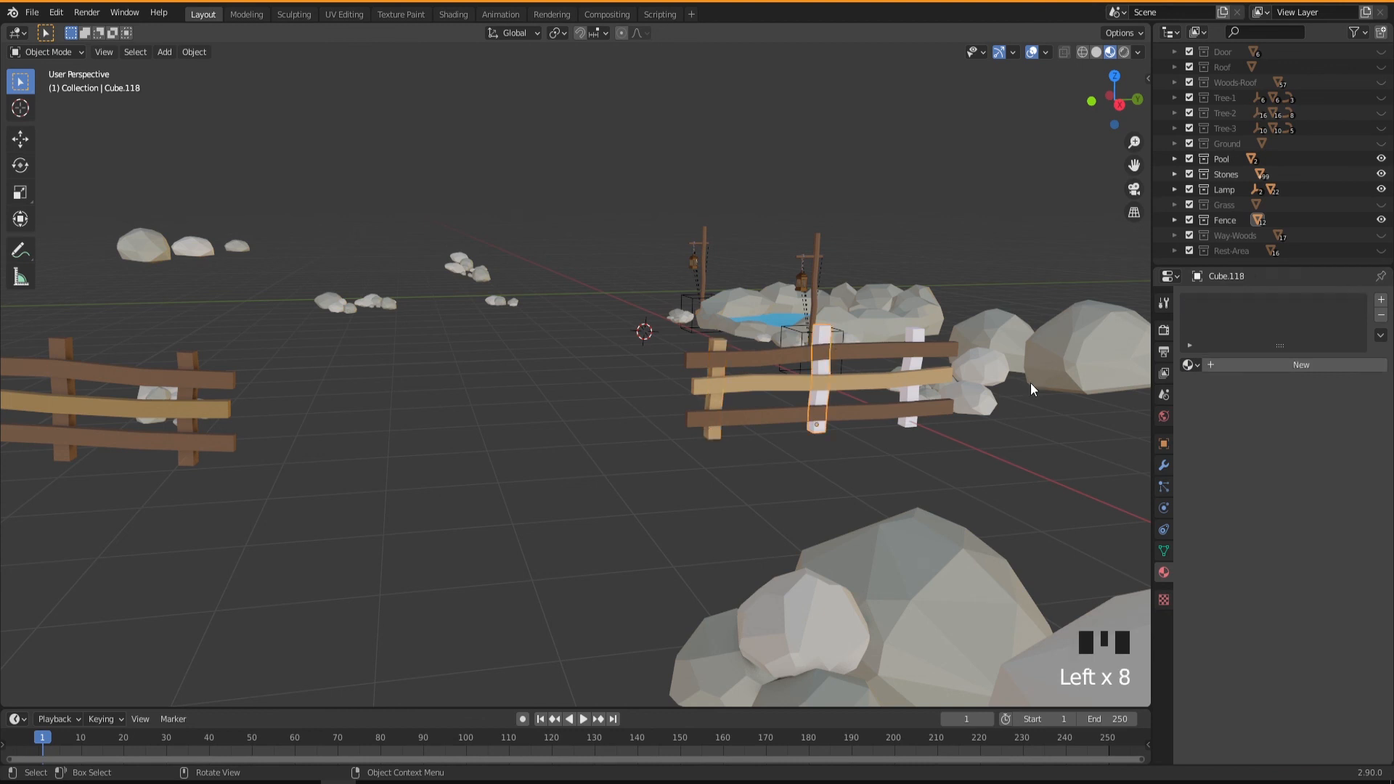
click(1191, 364)
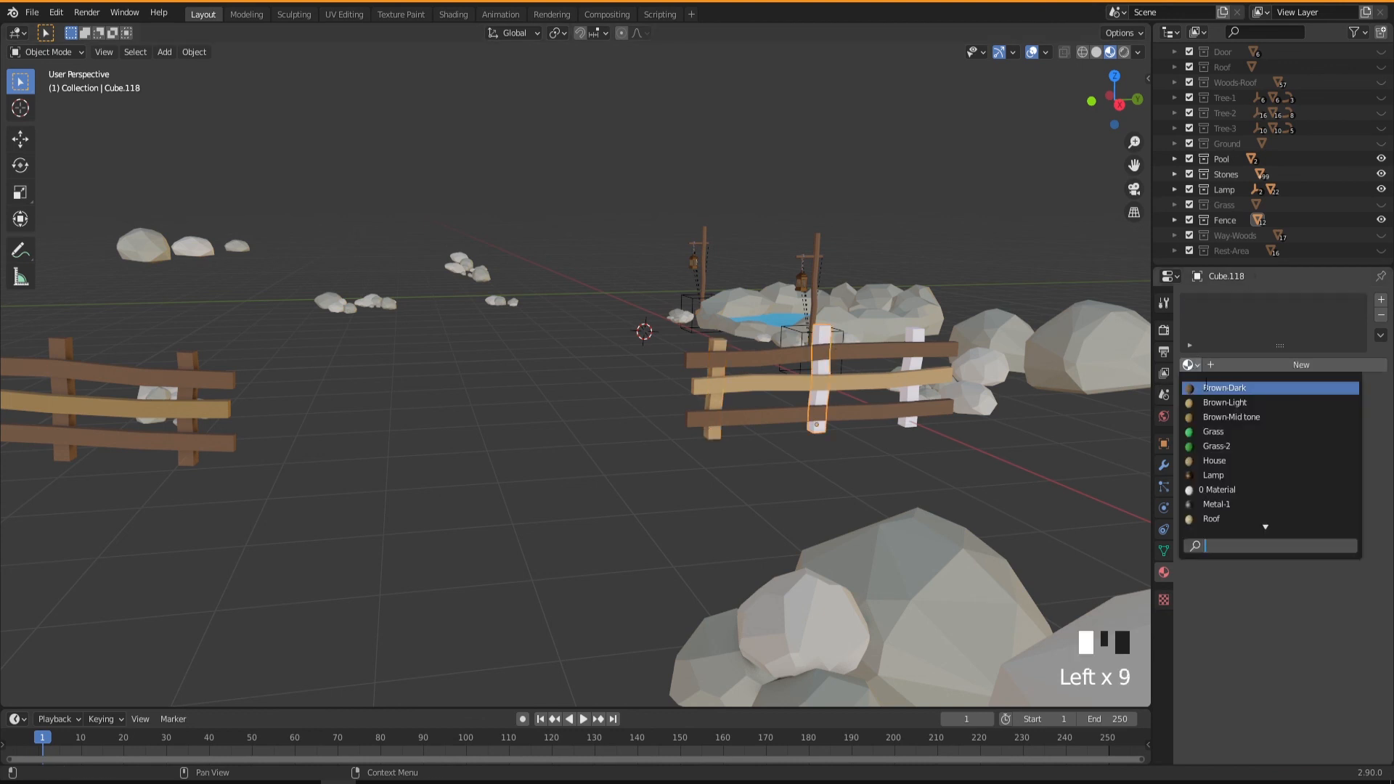
click(1204, 387)
click(913, 335)
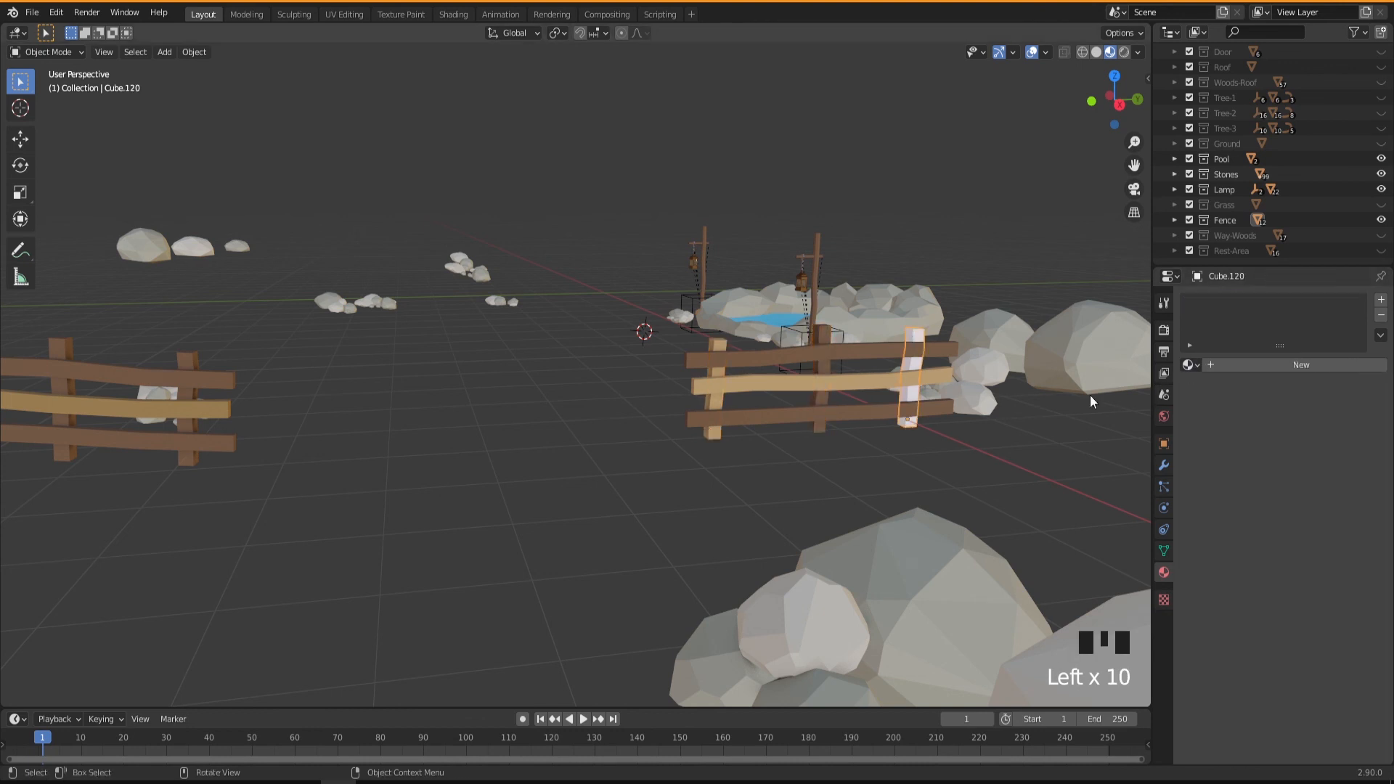
click(1194, 364)
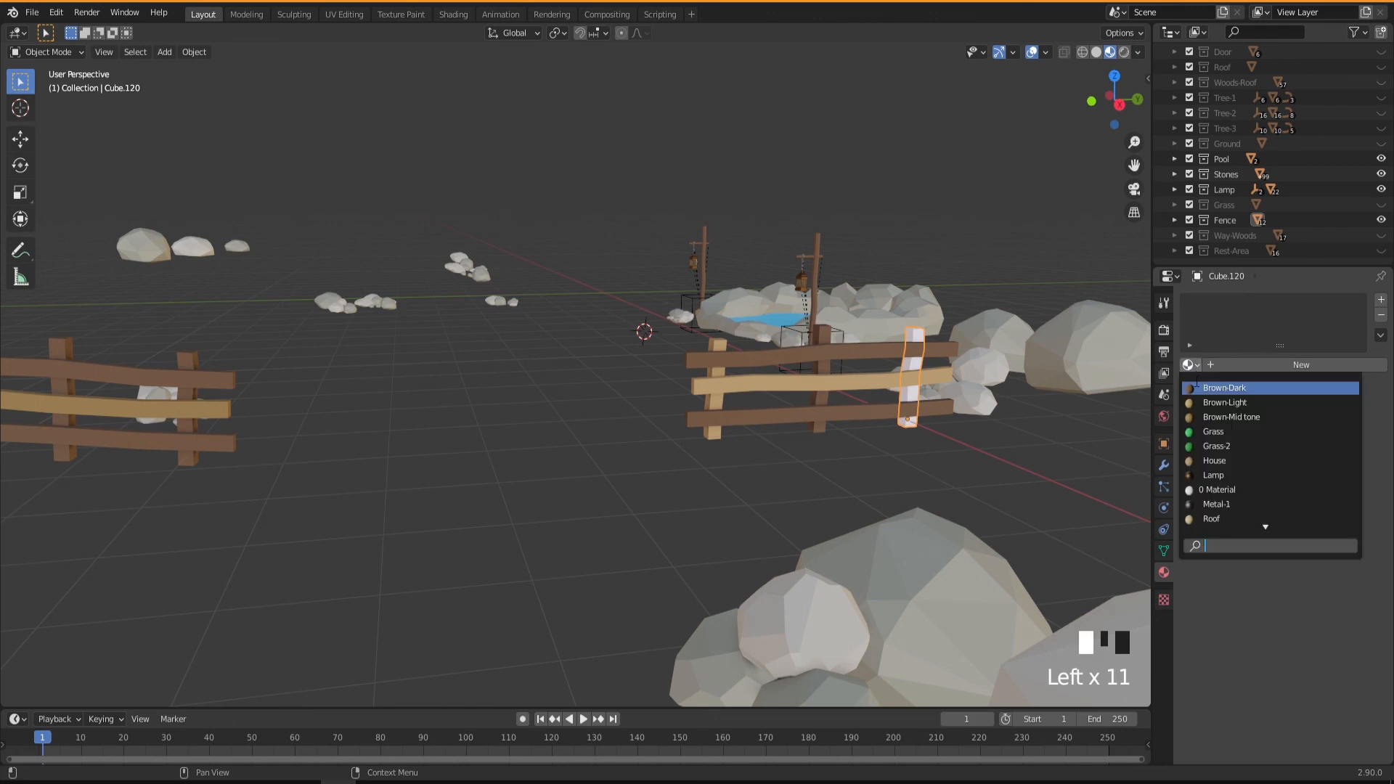
click(1230, 416)
Step: Change the second fence's left post to the Brown-Dark material and select the bottom rail
middle_drag(760, 502, 726, 501)
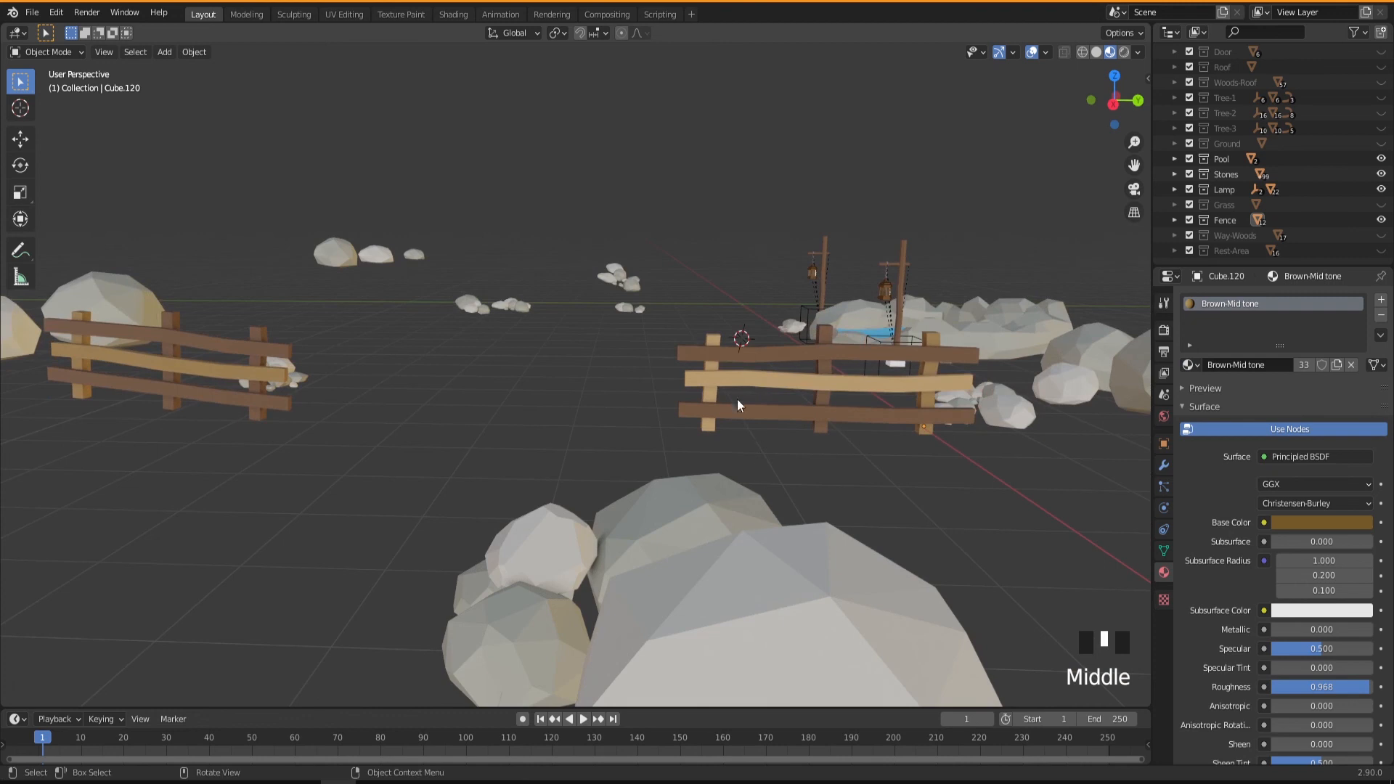
click(716, 340)
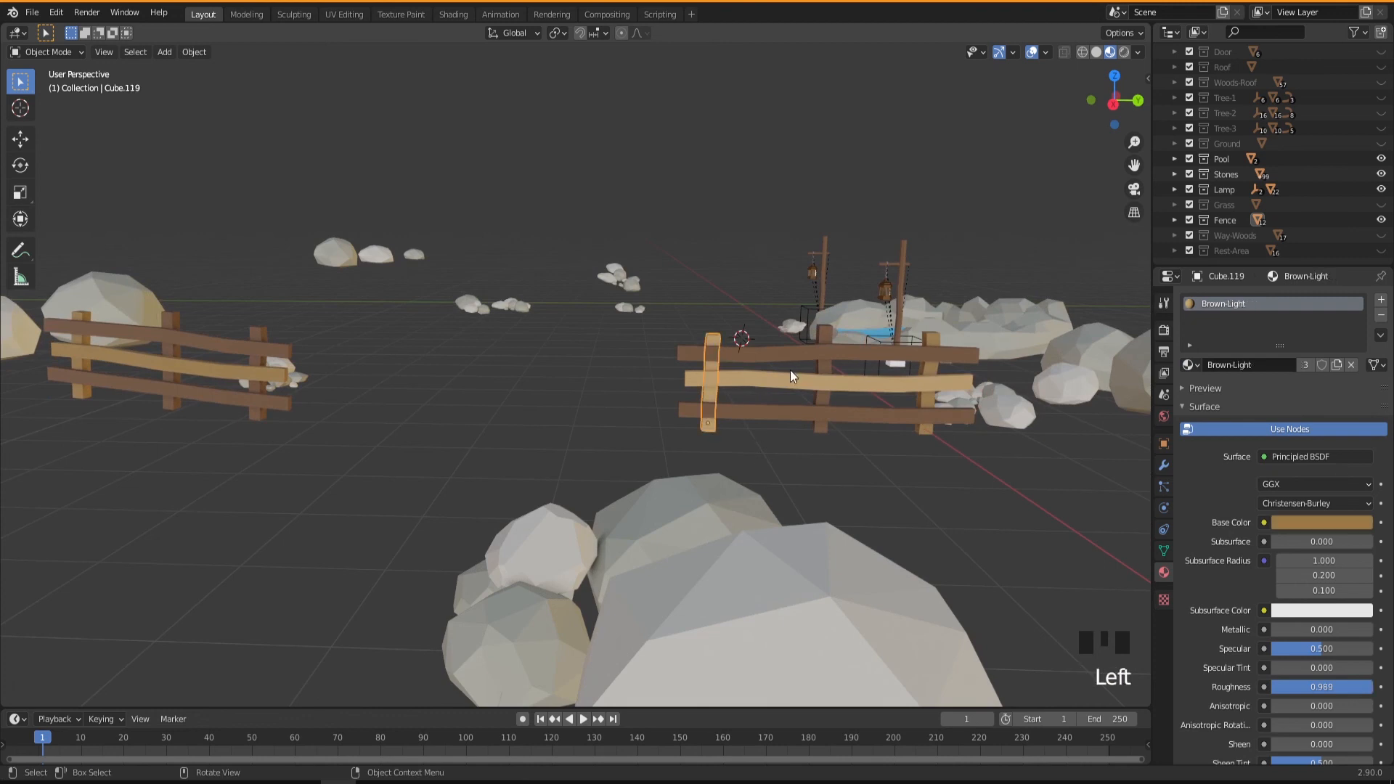
click(1194, 365)
click(1205, 387)
mouse_move(842, 447)
middle_down()
mouse_move(877, 446)
mouse_move(862, 458)
middle_up()
shift+middle_drag(560, 475, 694, 481)
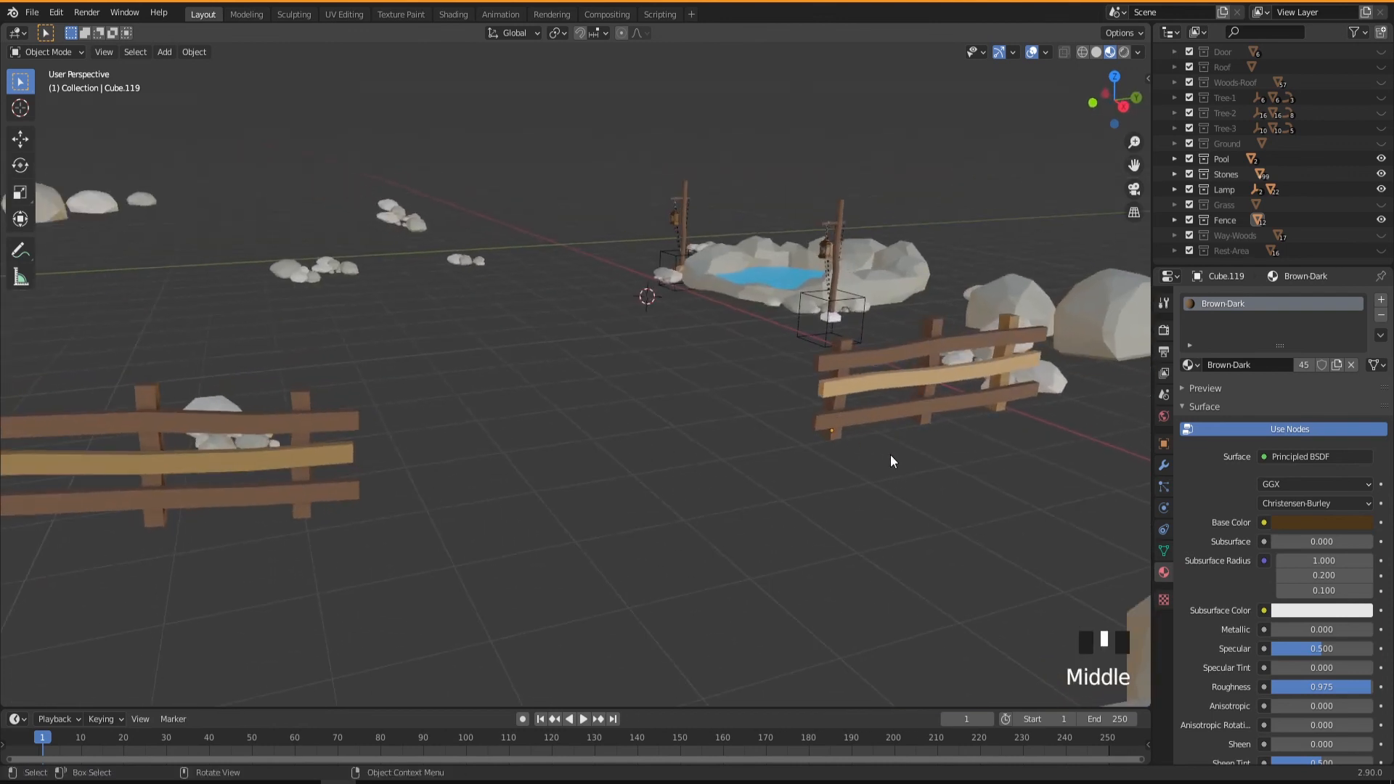
click(878, 418)
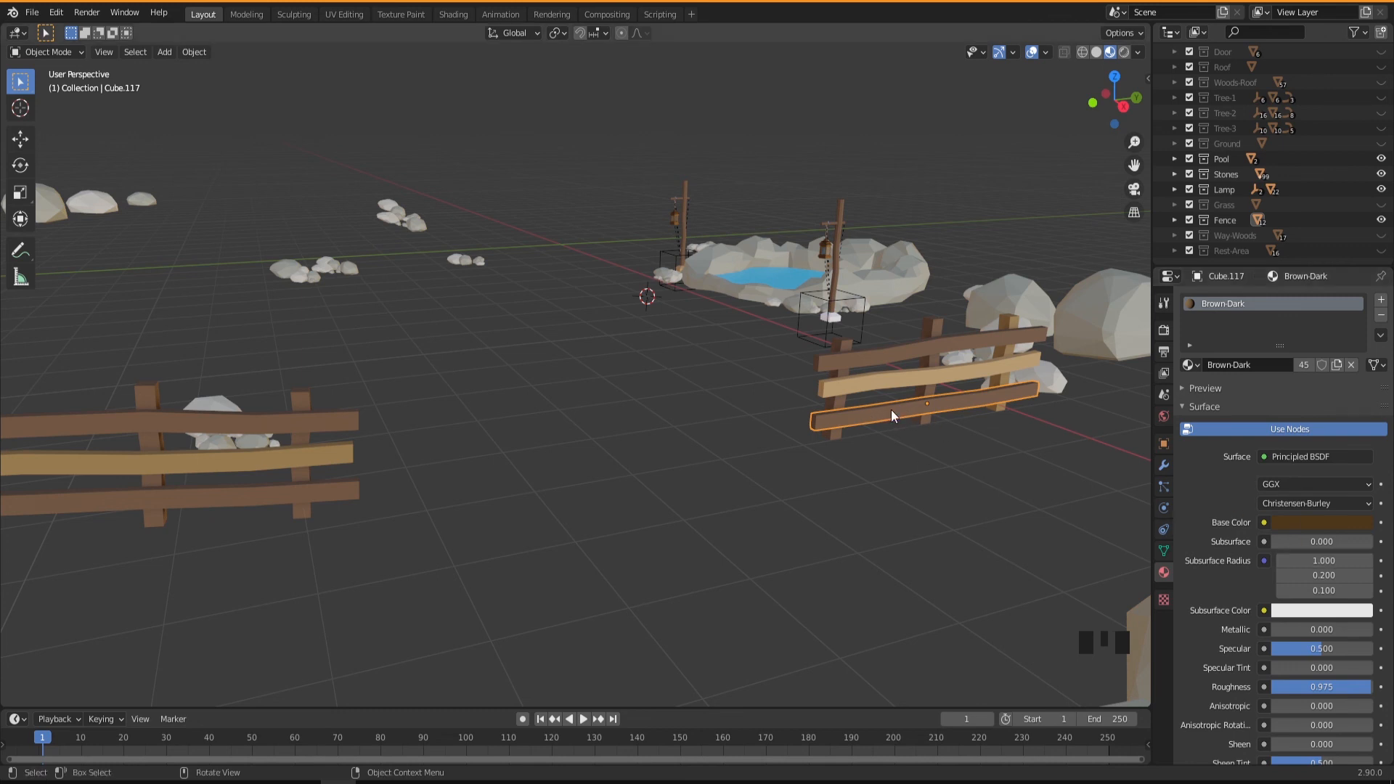
Step: Show the Way-Woods collection and frame the plank walkway beside the pool
shift+middle_drag(563, 492, 611, 420)
scroll(563, 460, down, 2)
scroll(564, 460, down, 1)
shift+middle_drag(516, 471, 629, 496)
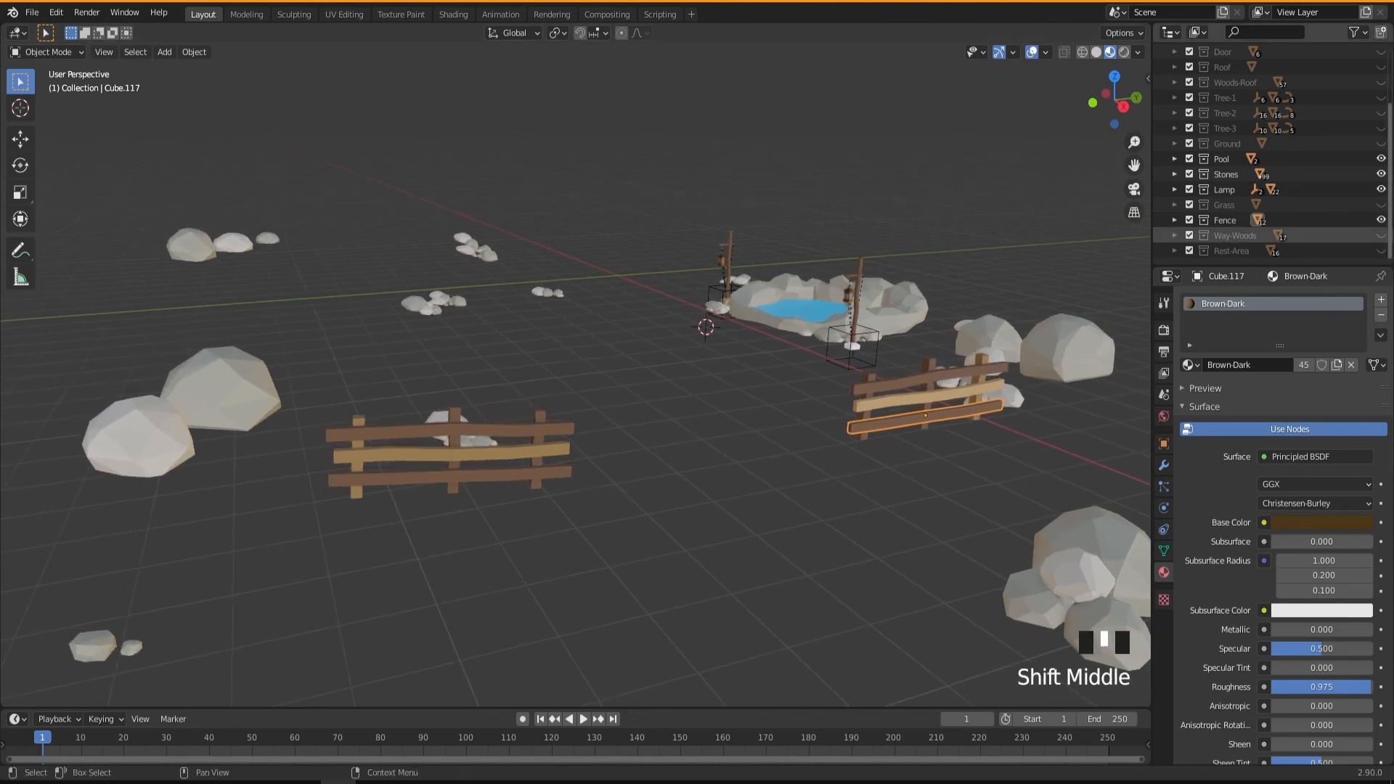
click(1381, 235)
click(665, 299)
middle_drag(630, 301, 666, 341)
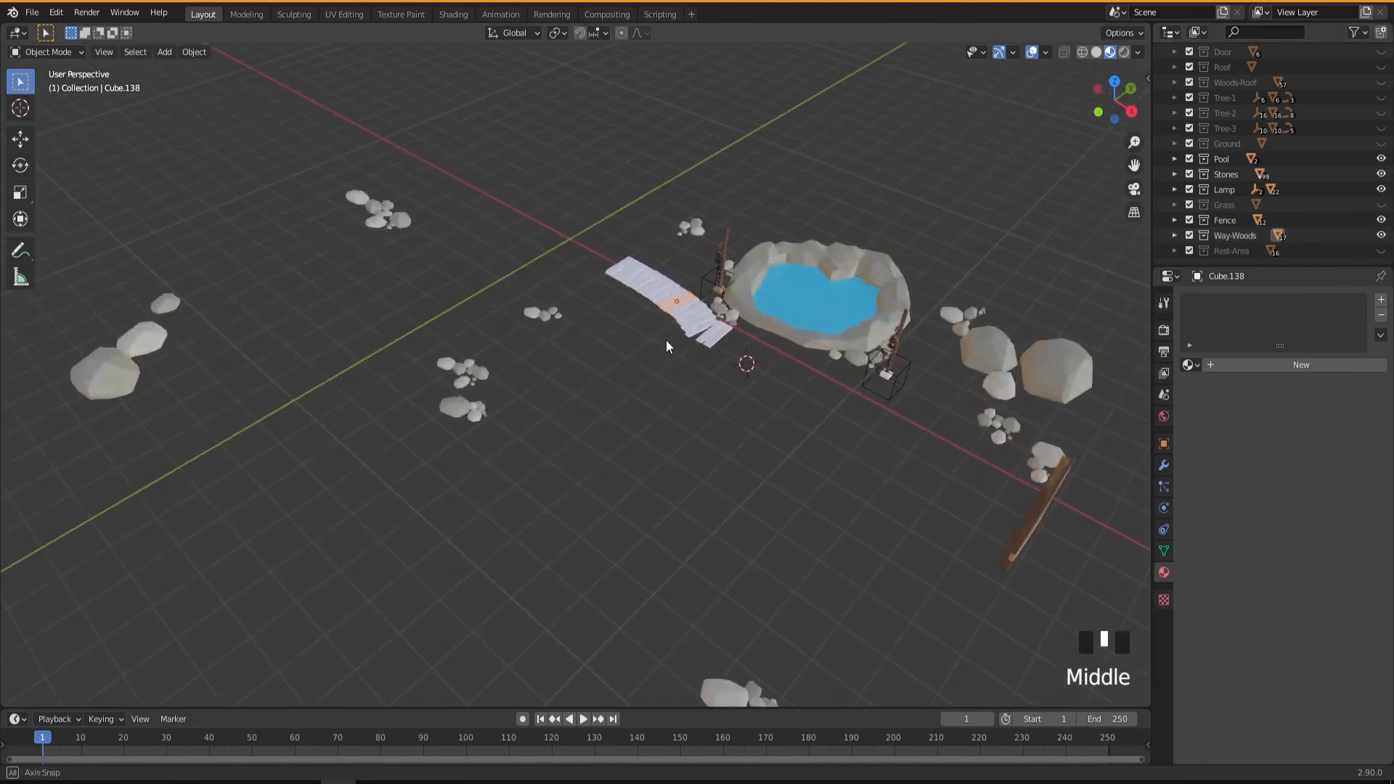
key(KP_Decimal)
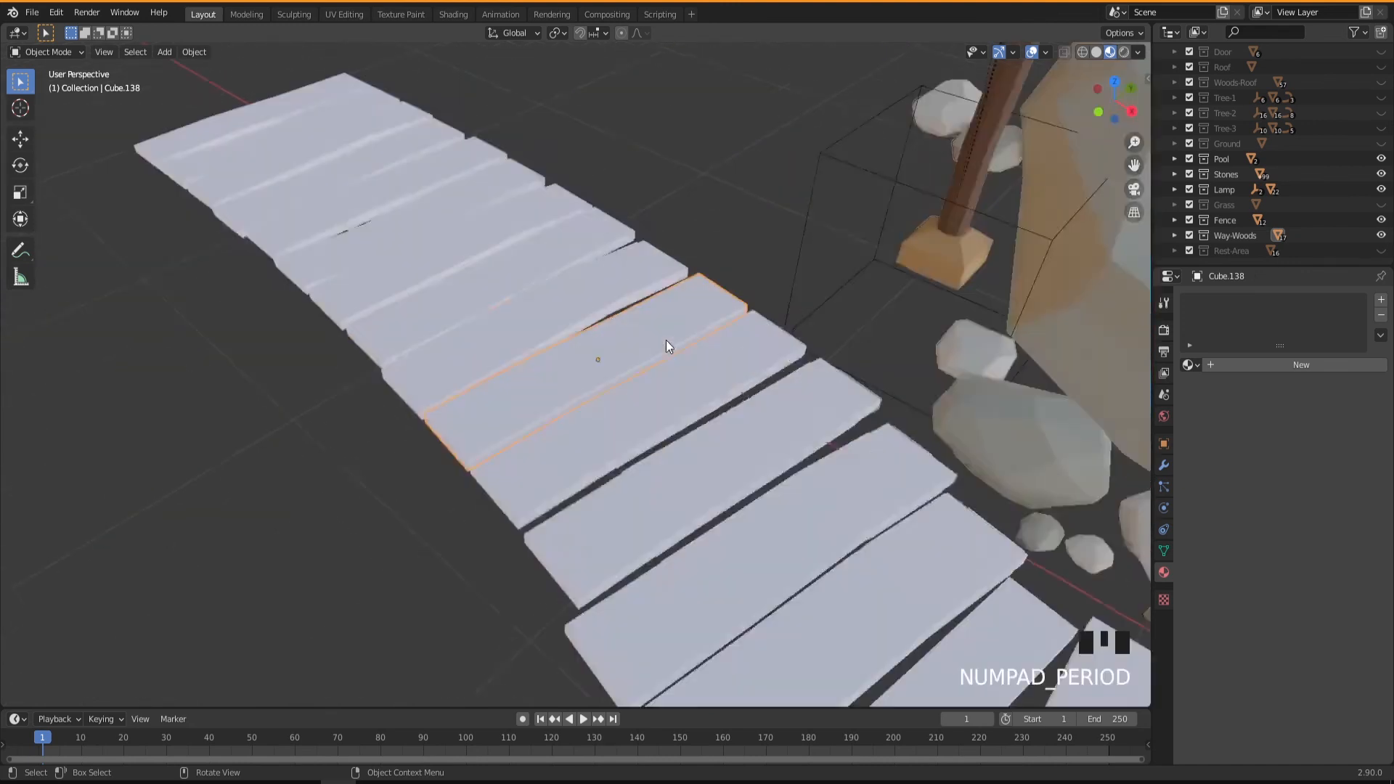
scroll(600, 414, down, 4)
scroll(599, 419, down, 2)
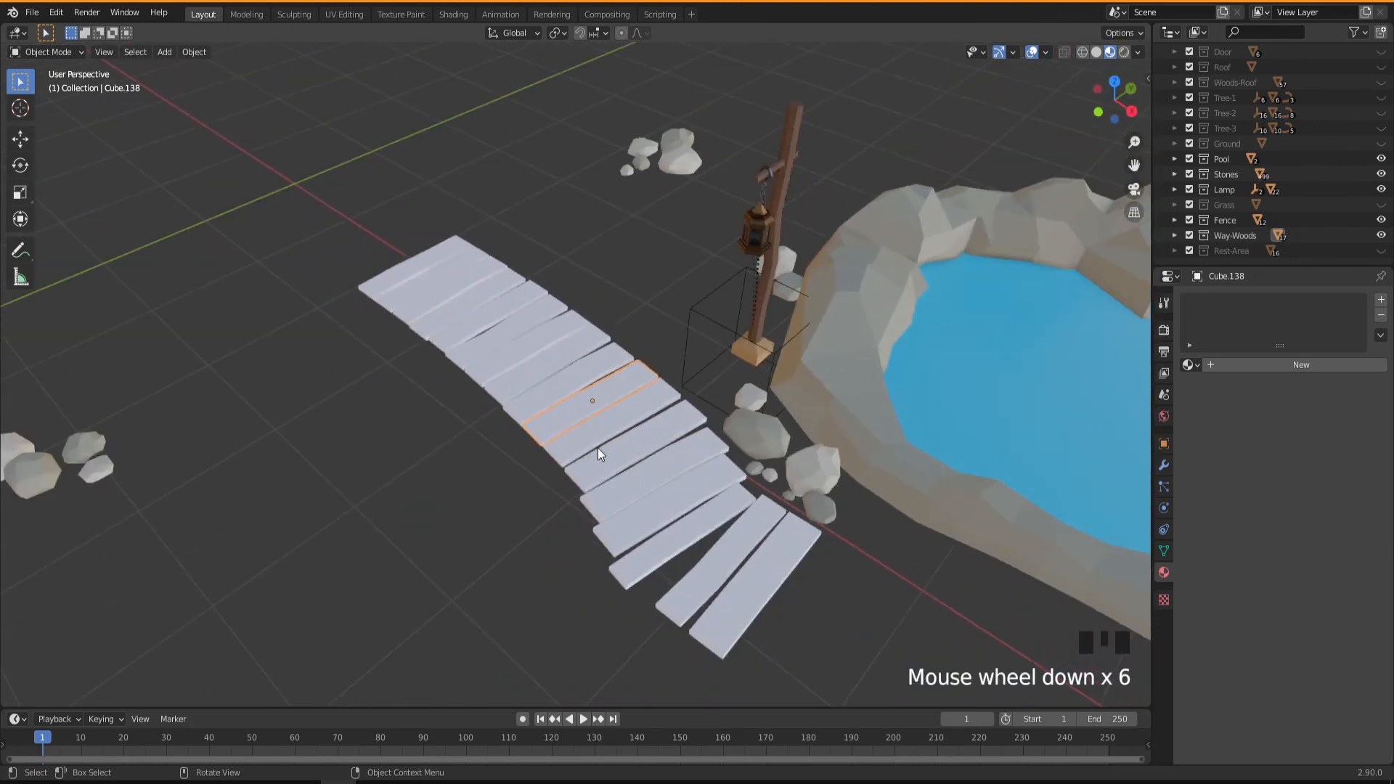
mouse_move(603, 446)
shift+middle_down()
mouse_move(578, 411)
mouse_move(581, 464)
mouse_move(617, 469)
mouse_move(596, 443)
shift+middle_up()
Step: Assign the Brown-Dark material to the walkway's first plank, at the end farthest from the pool
click(283, 293)
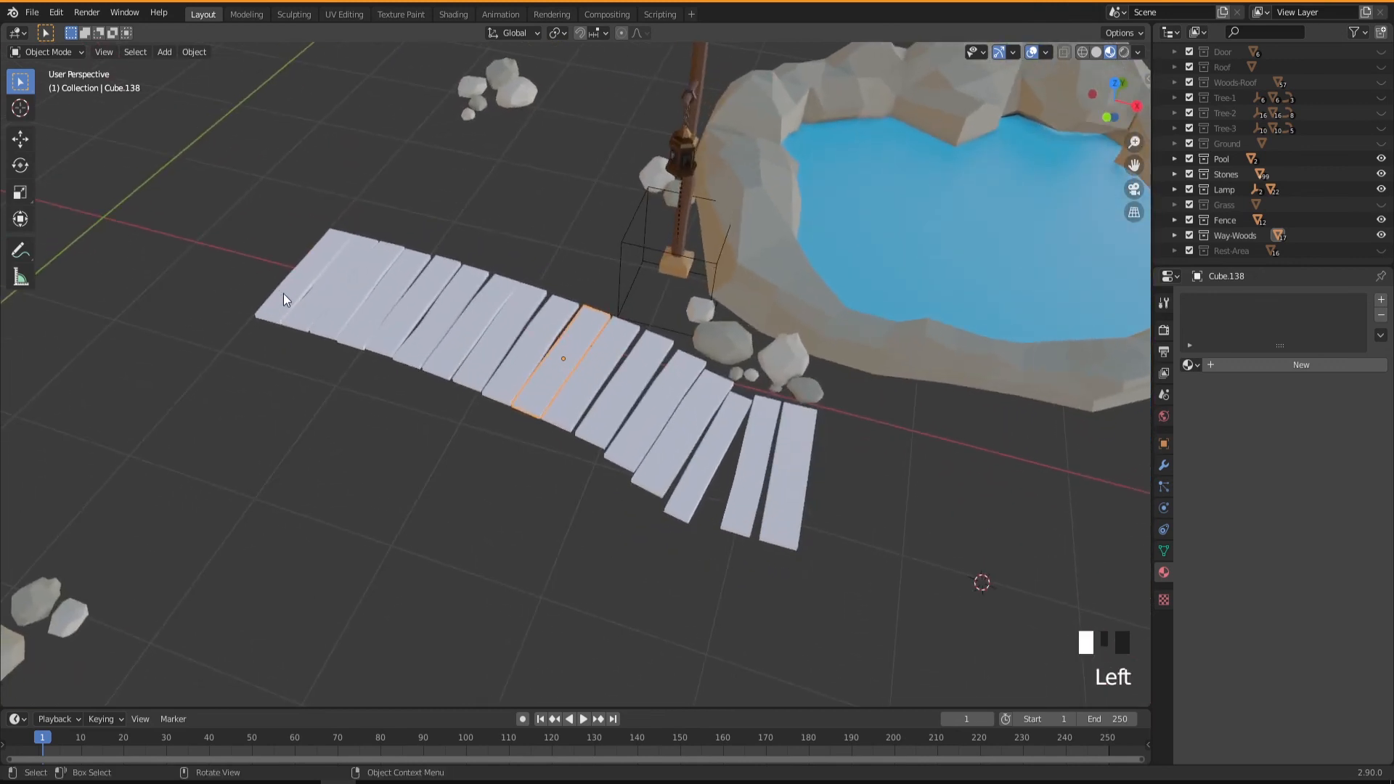
click(1188, 364)
click(1224, 387)
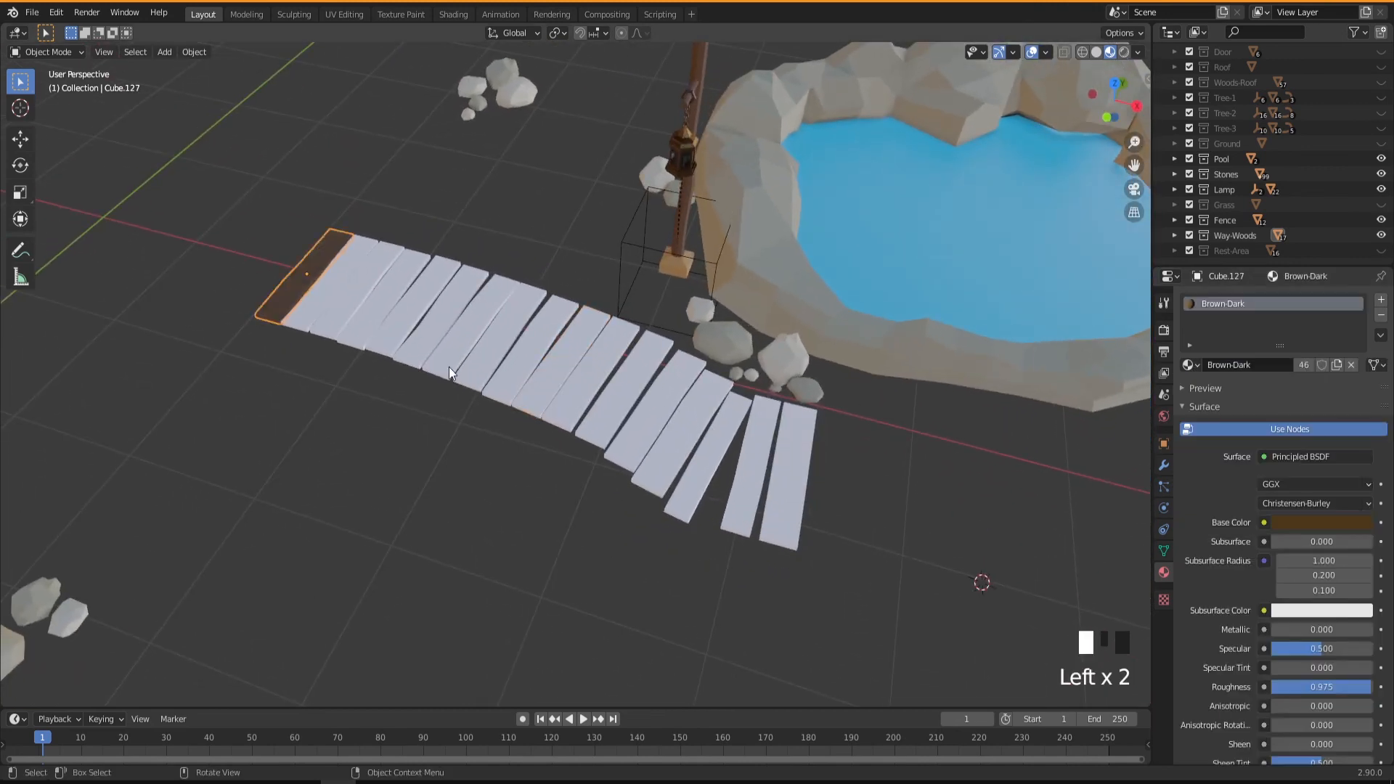
Step: Assign the Brown-Mid tone material to the second and third planks of the walkway
click(349, 309)
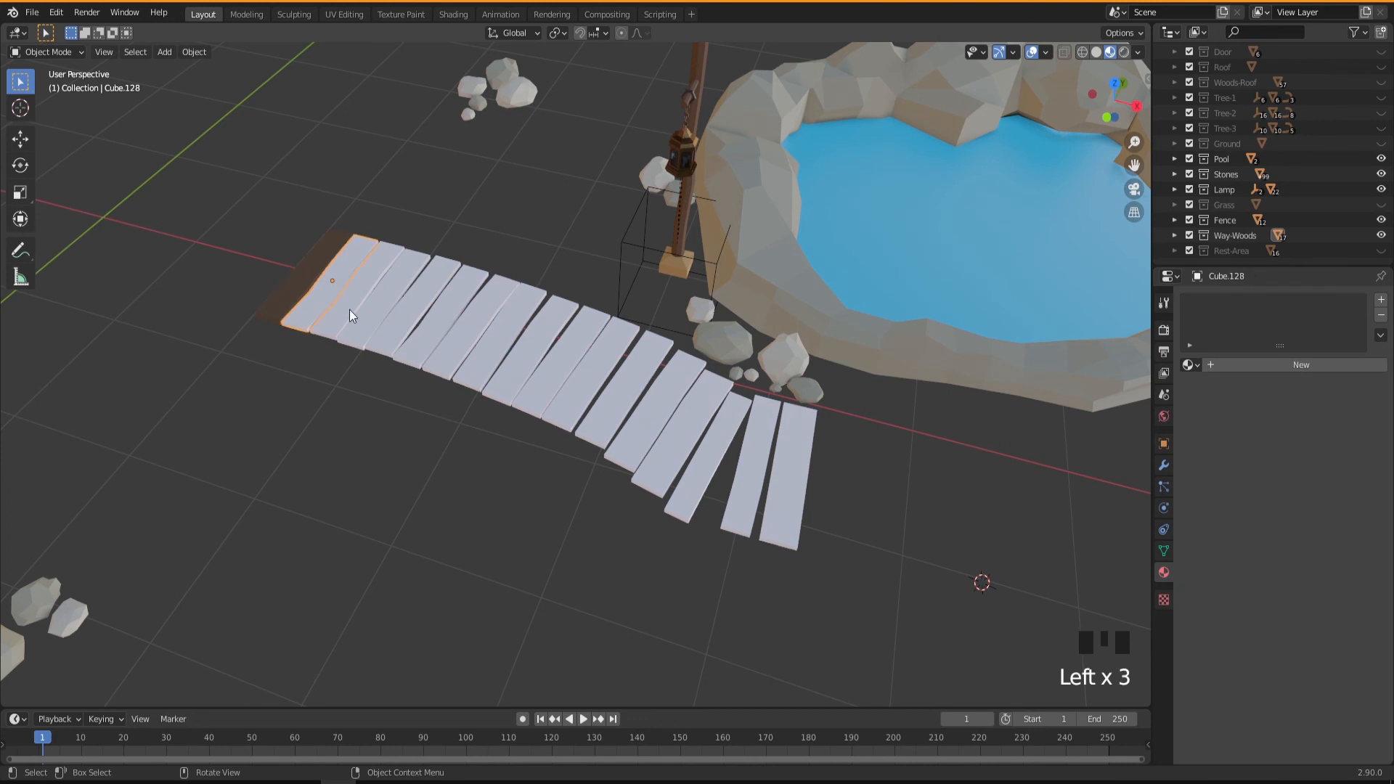
click(1188, 365)
click(1227, 416)
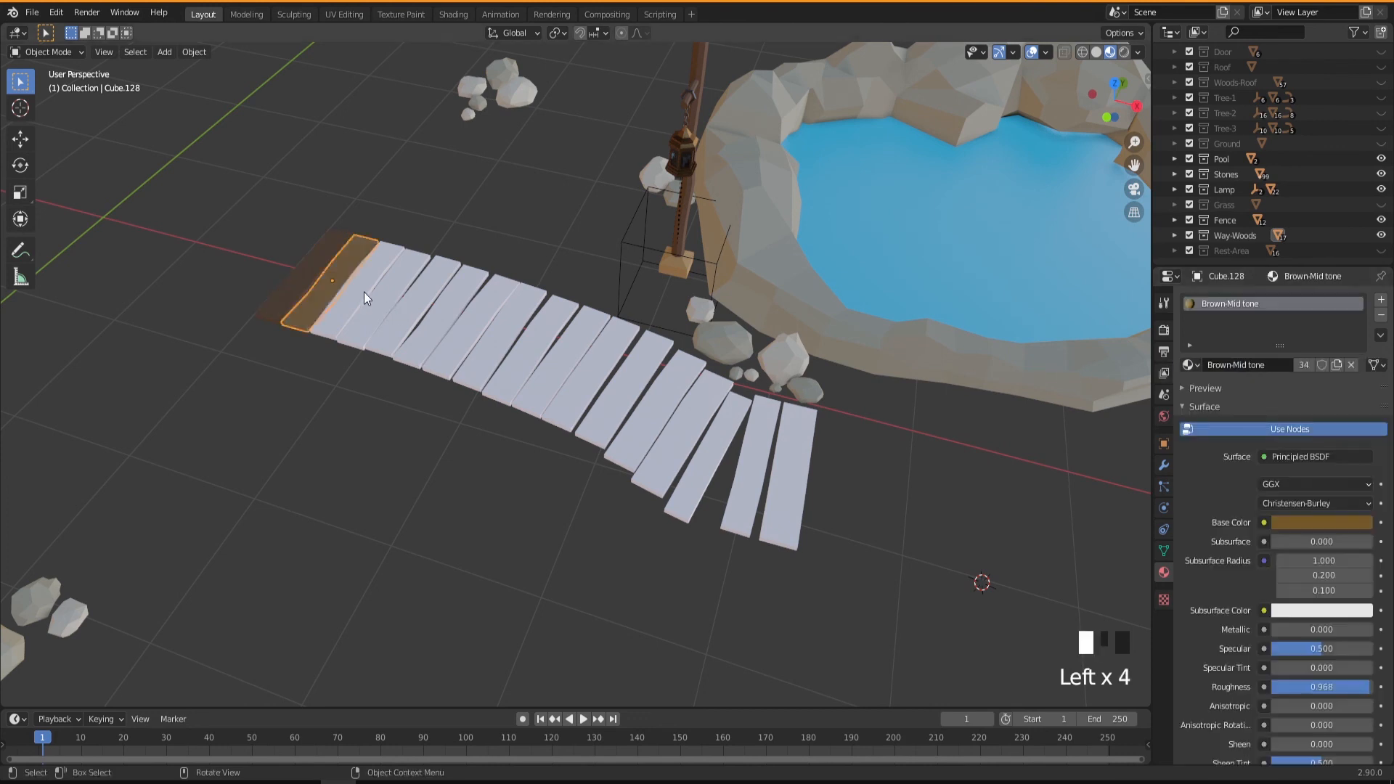
click(363, 292)
click(1188, 364)
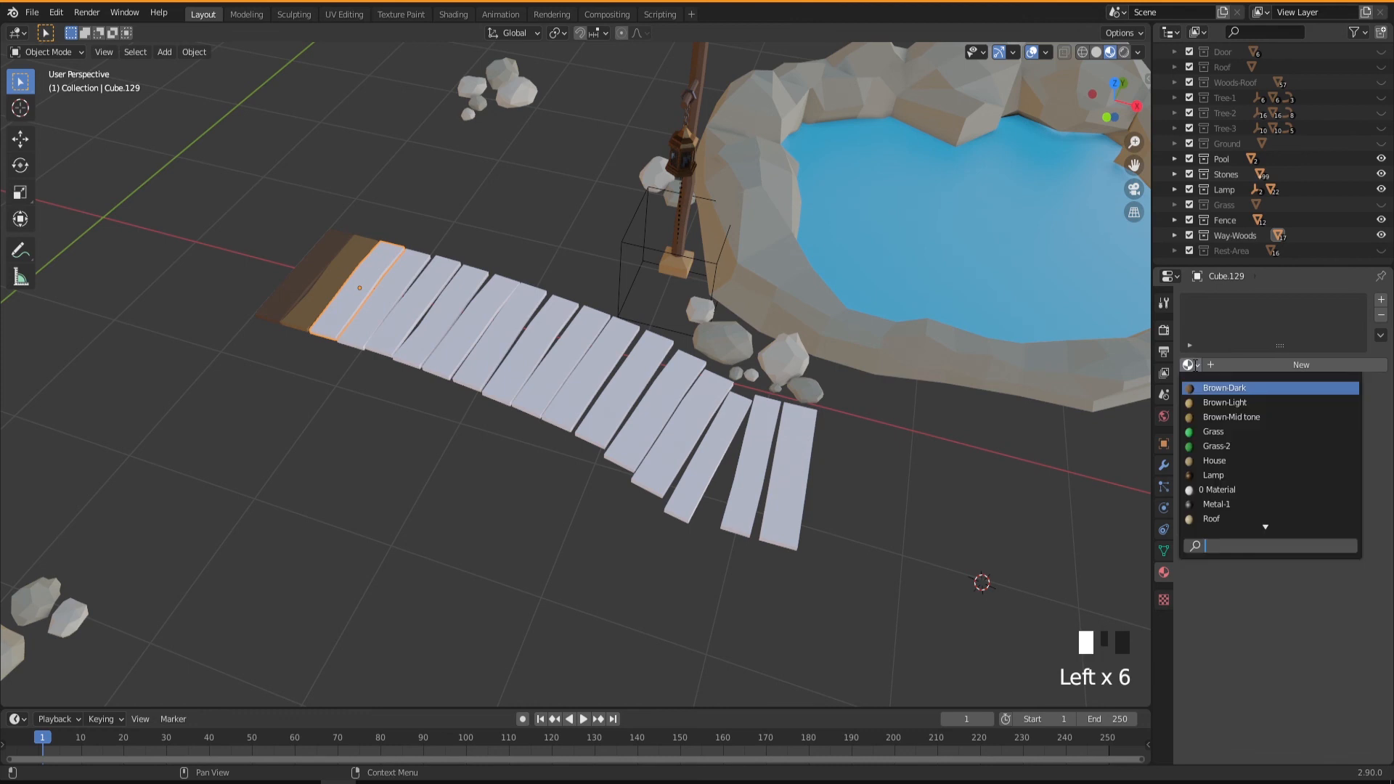
click(1227, 417)
Step: Select seven scattered walkway planks, from the fourth to the second-to-last, and give them all the Brown-Mid tone material
click(381, 319)
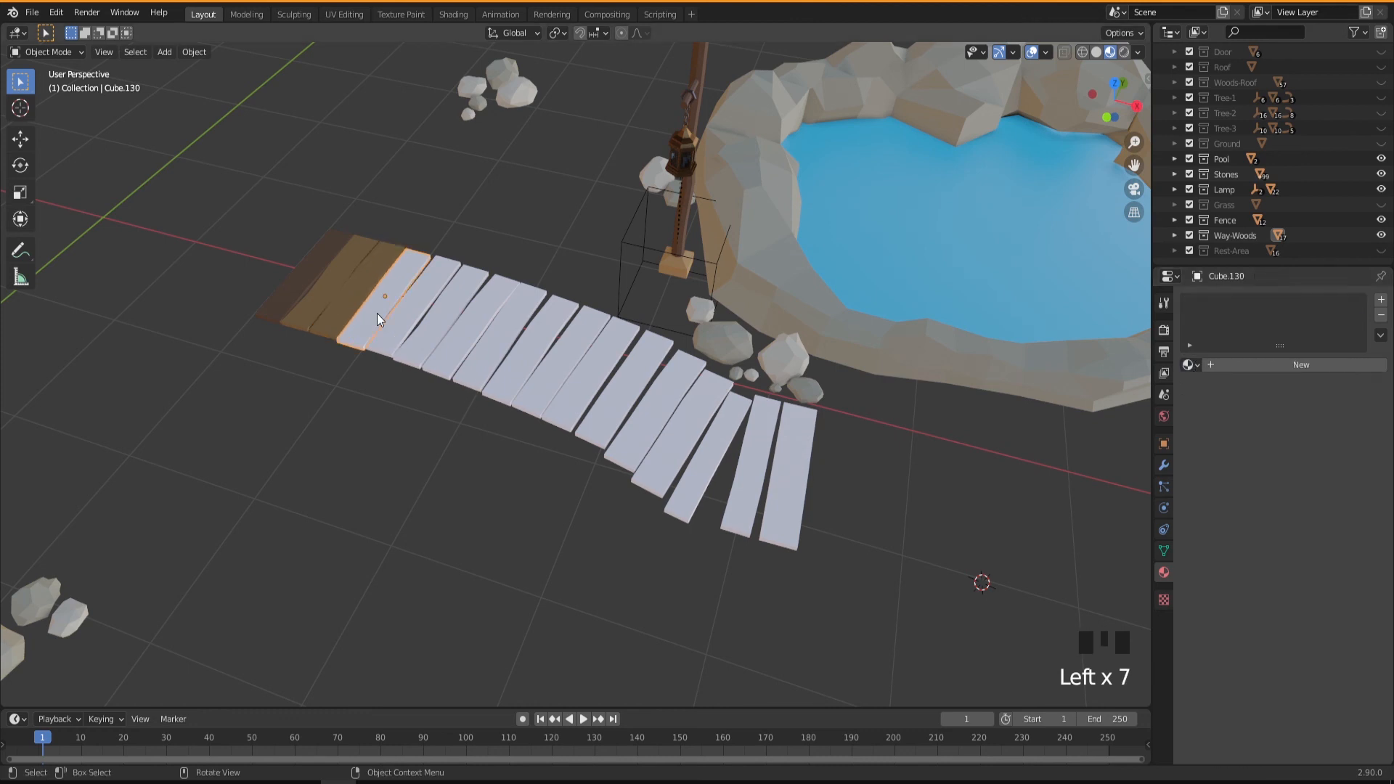
shift+click(451, 351)
shift+click(480, 370)
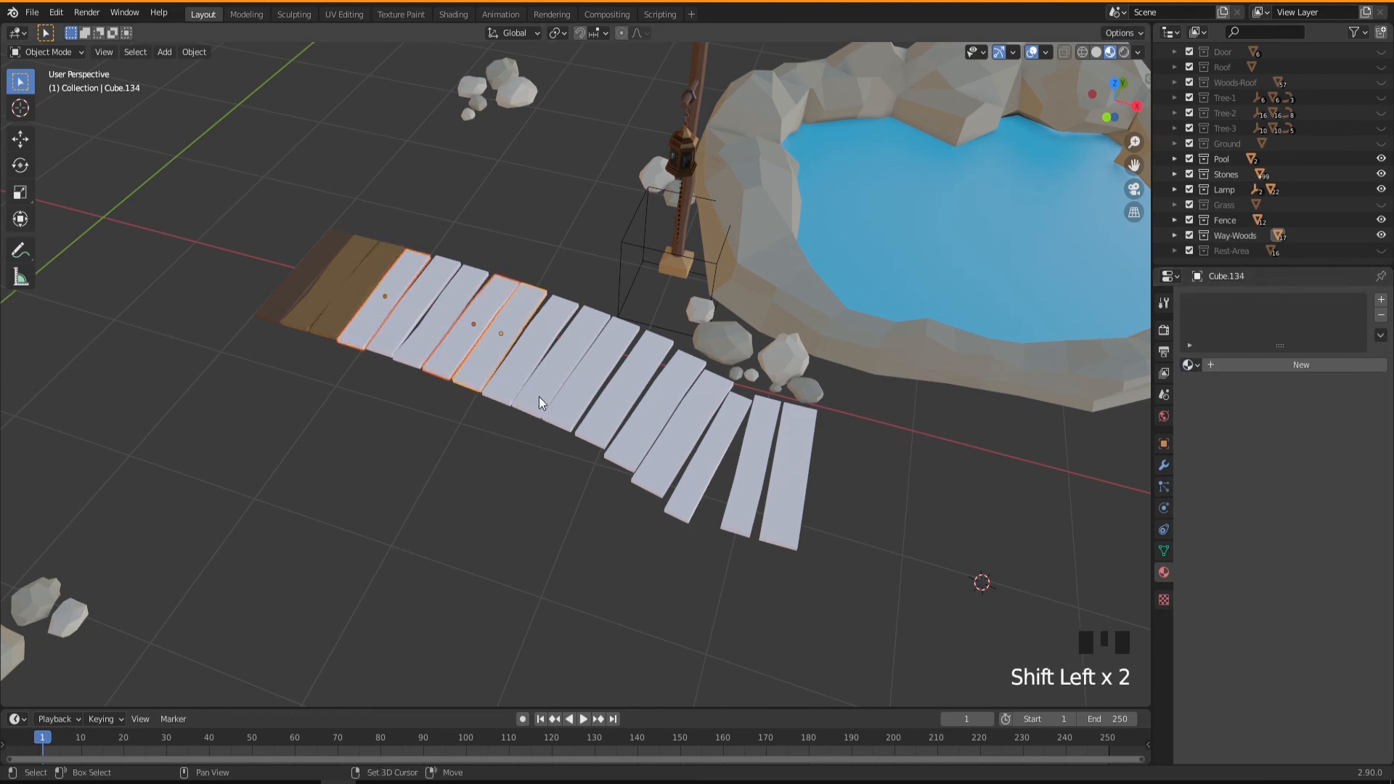
shift+click(562, 396)
shift+click(639, 447)
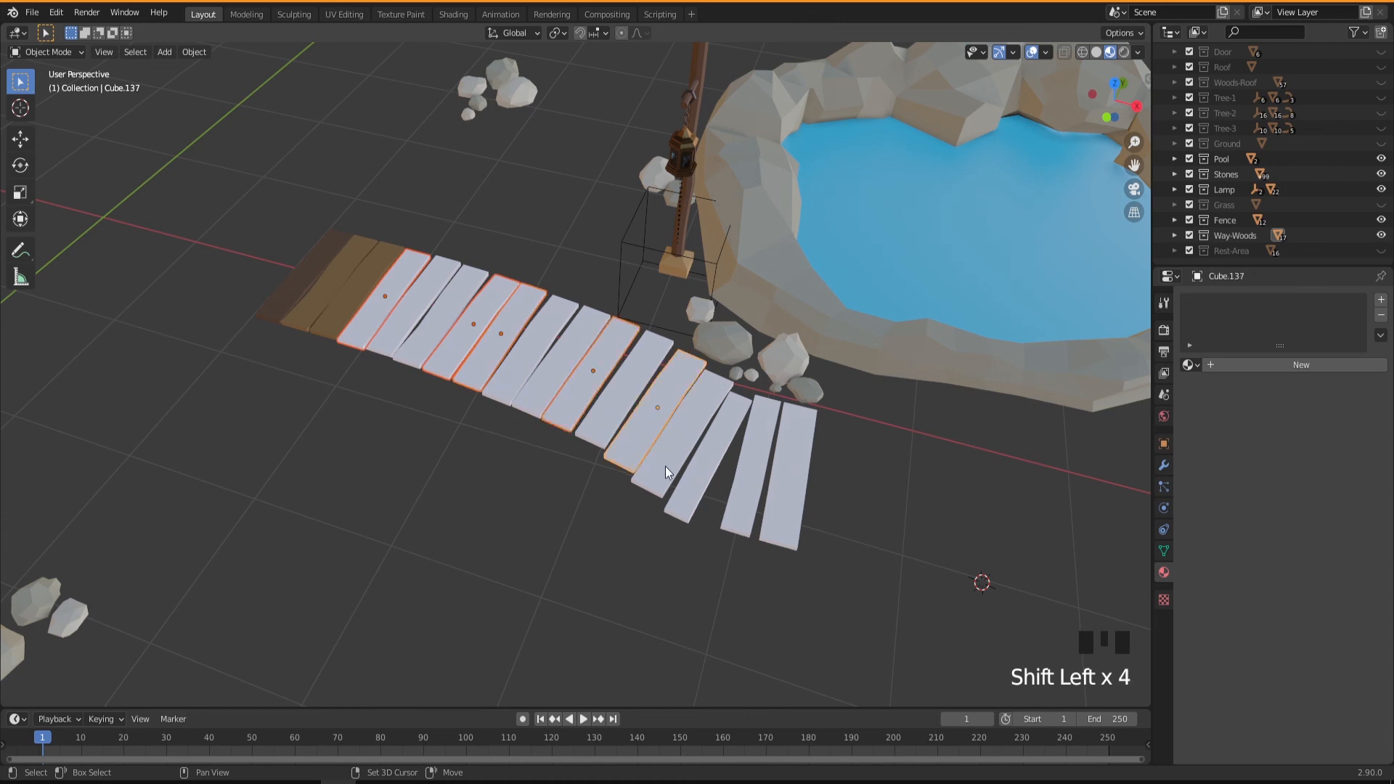
shift+click(676, 466)
shift+click(742, 492)
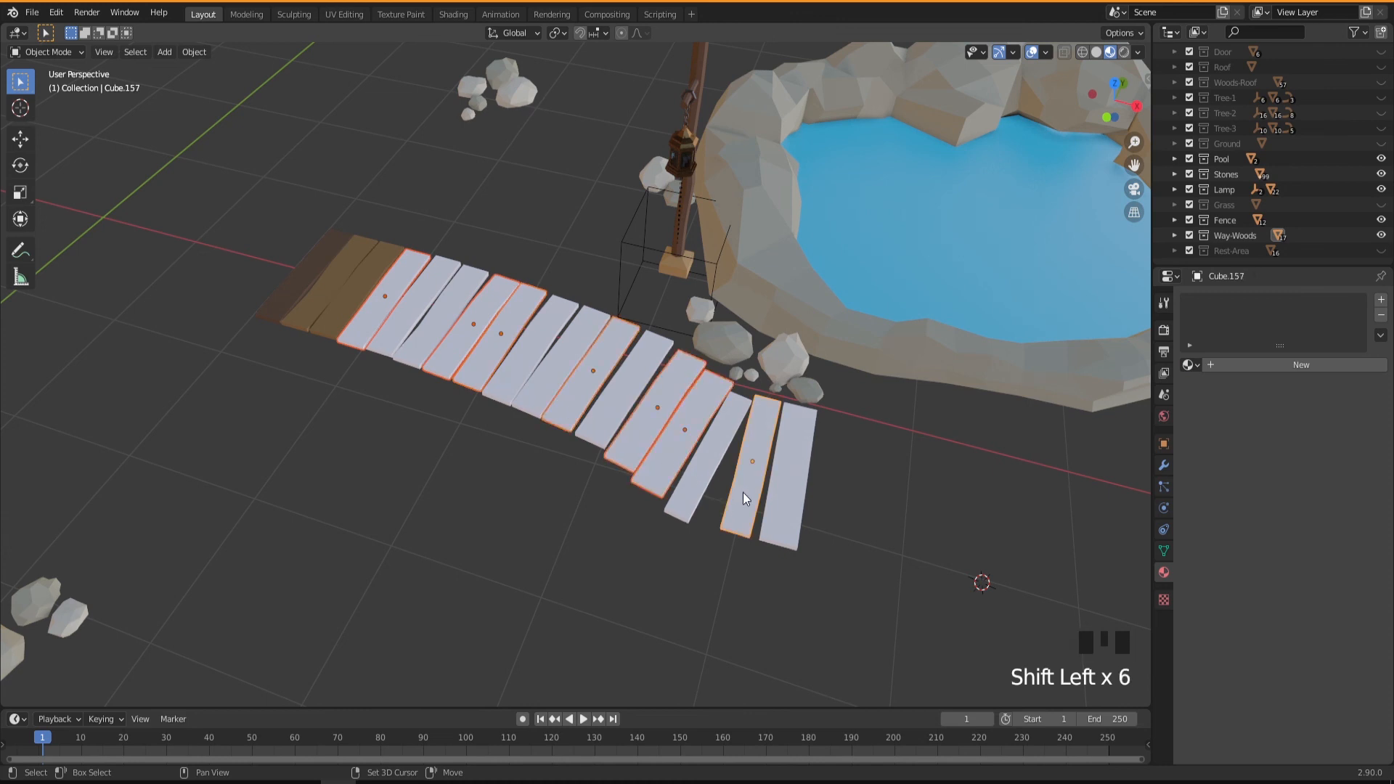
click(1191, 364)
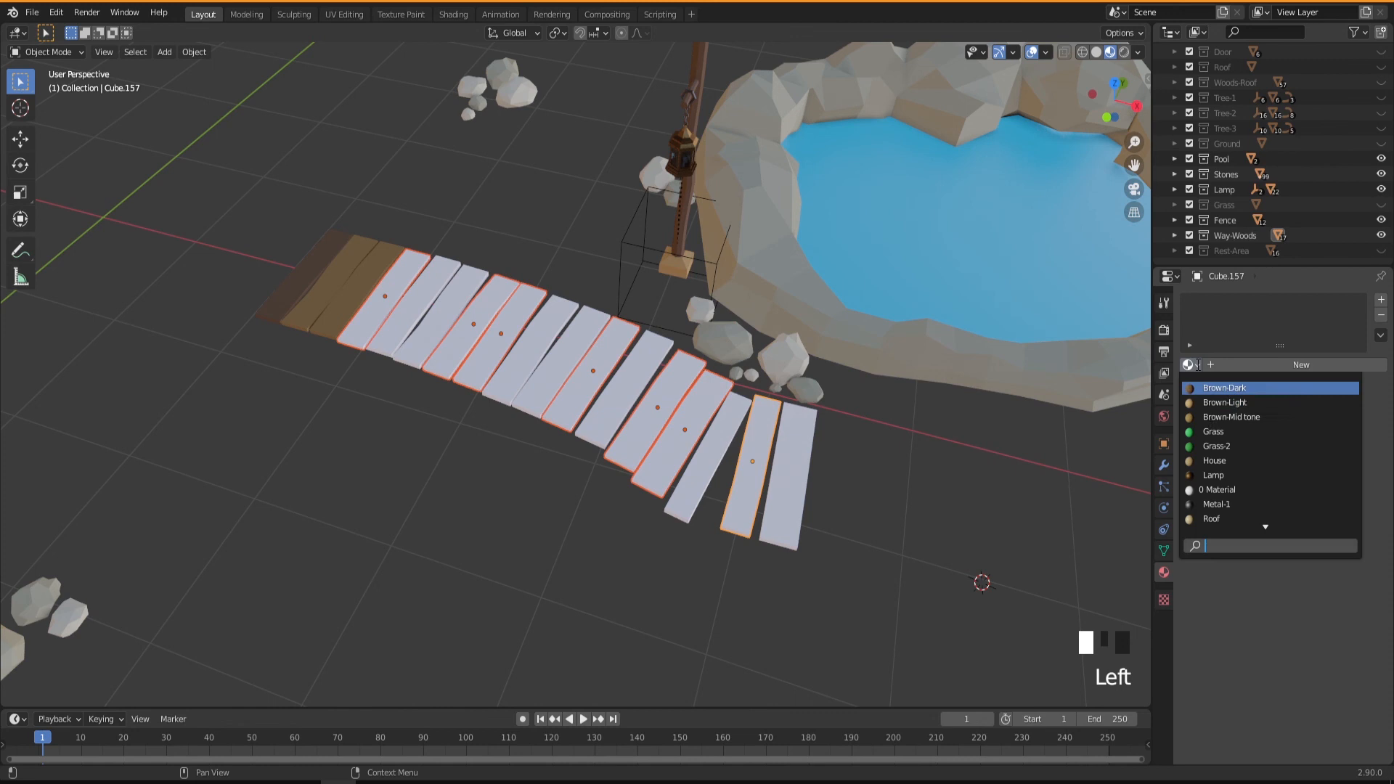
click(1227, 418)
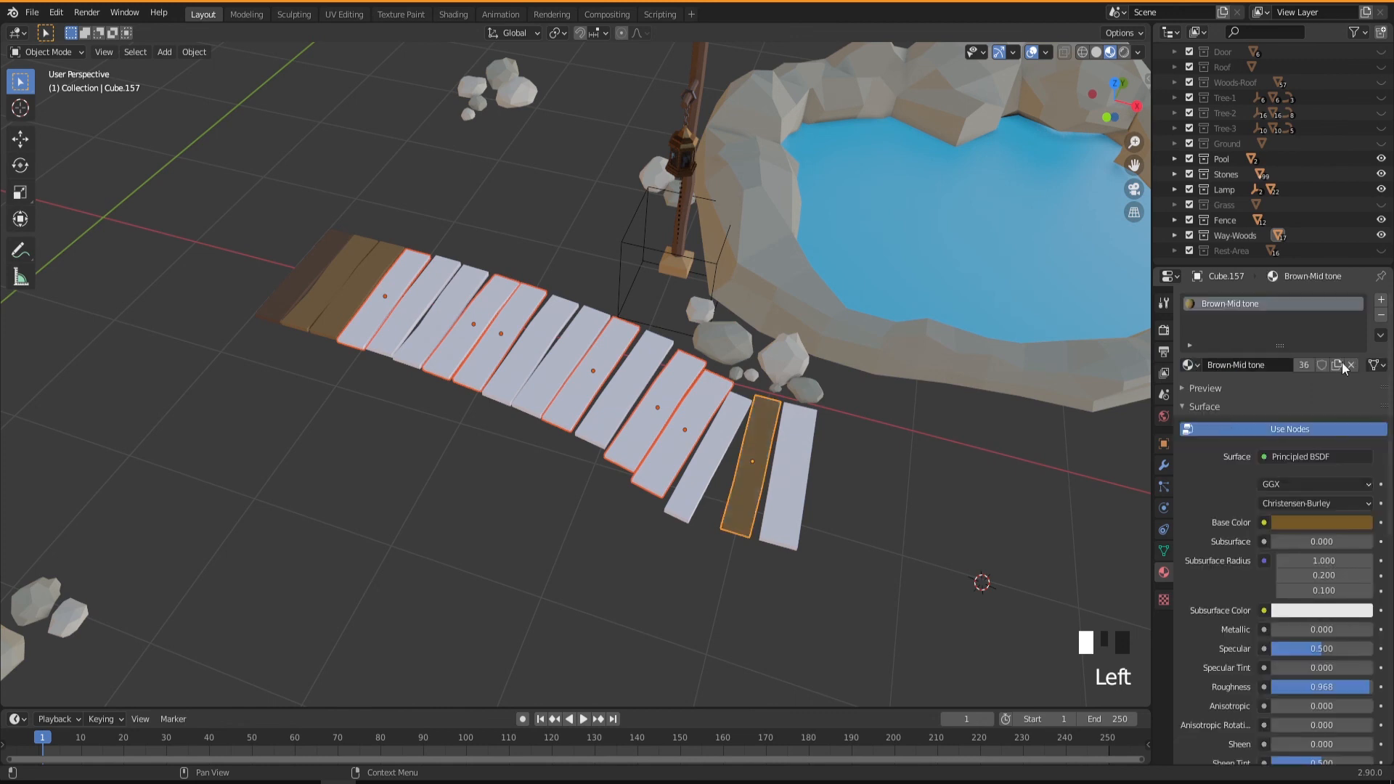
click(1381, 339)
click(1345, 363)
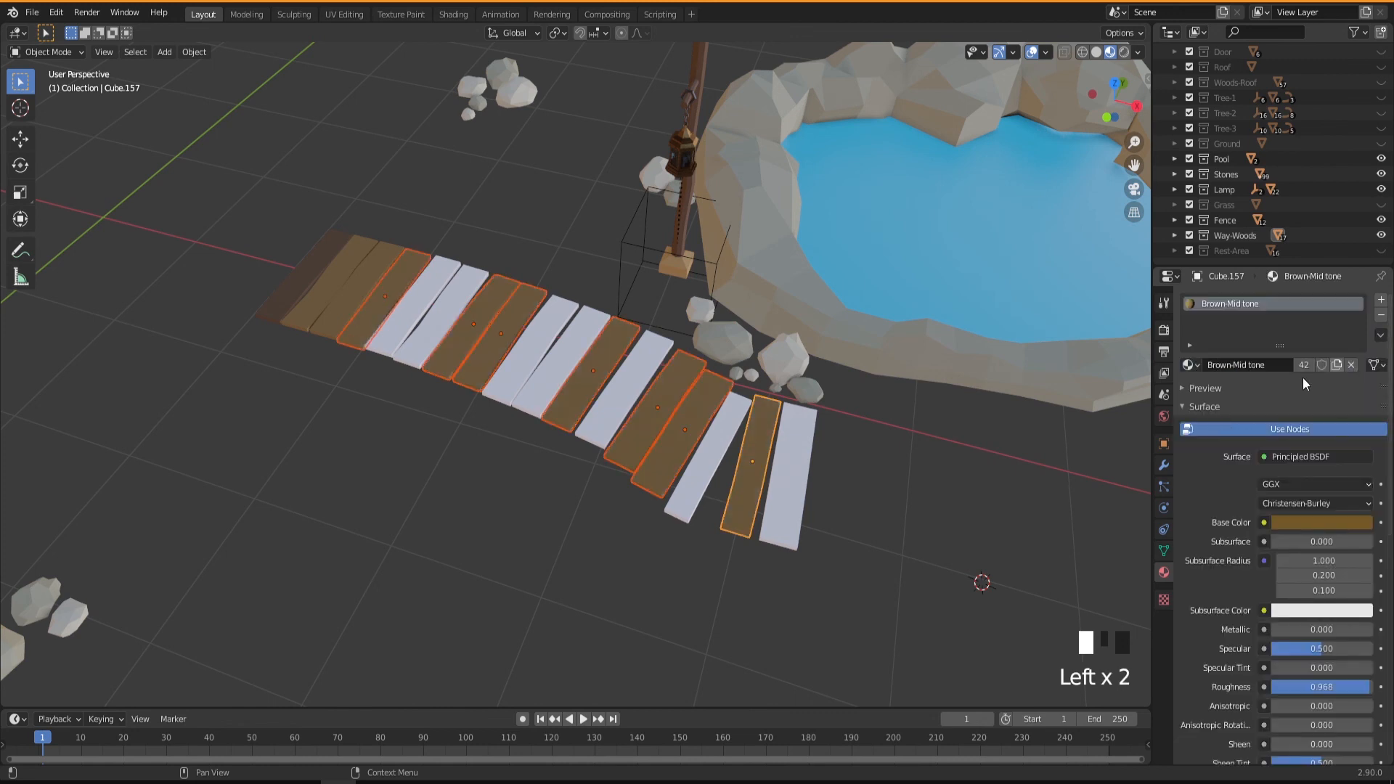
click(505, 520)
Step: Select the seven remaining white walkway planks and copy the Brown-Dark material to all of them
middle_drag(495, 546, 492, 544)
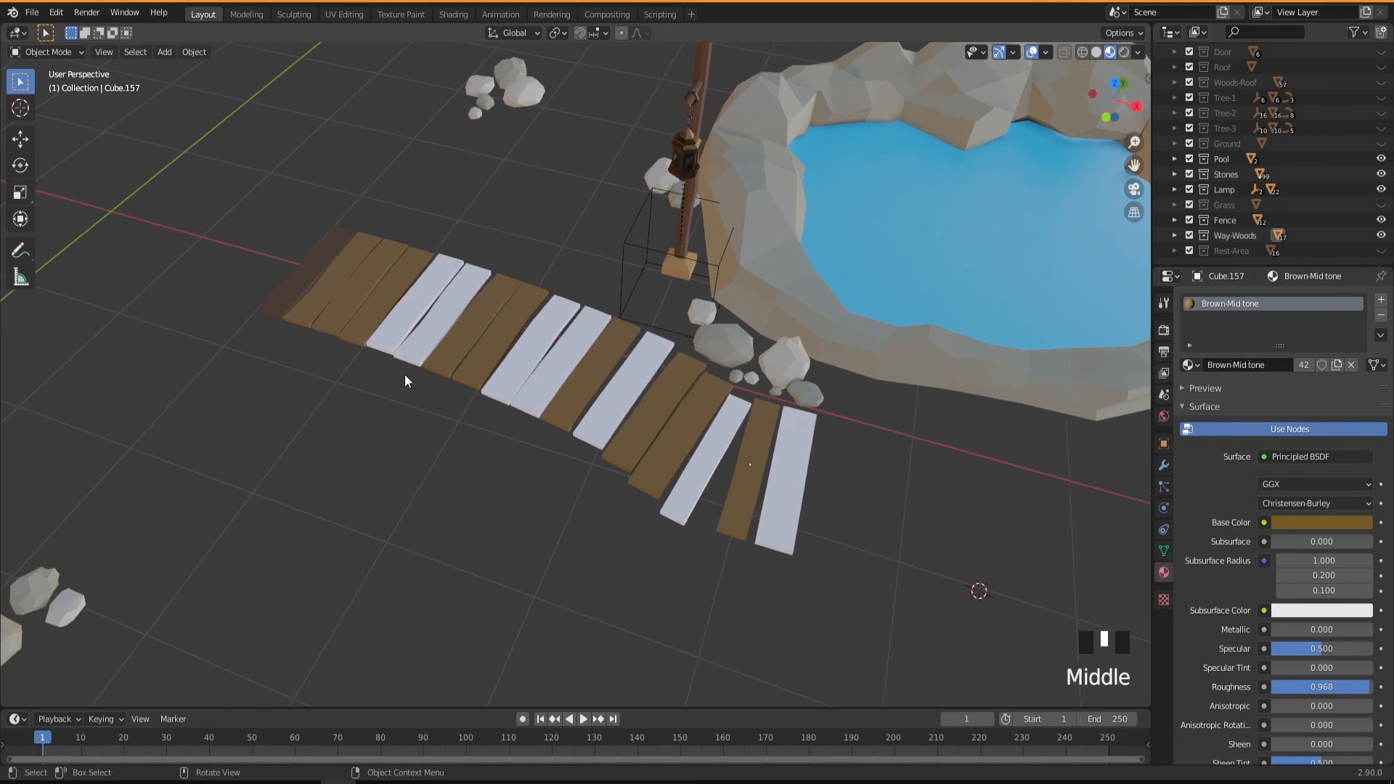
click(394, 337)
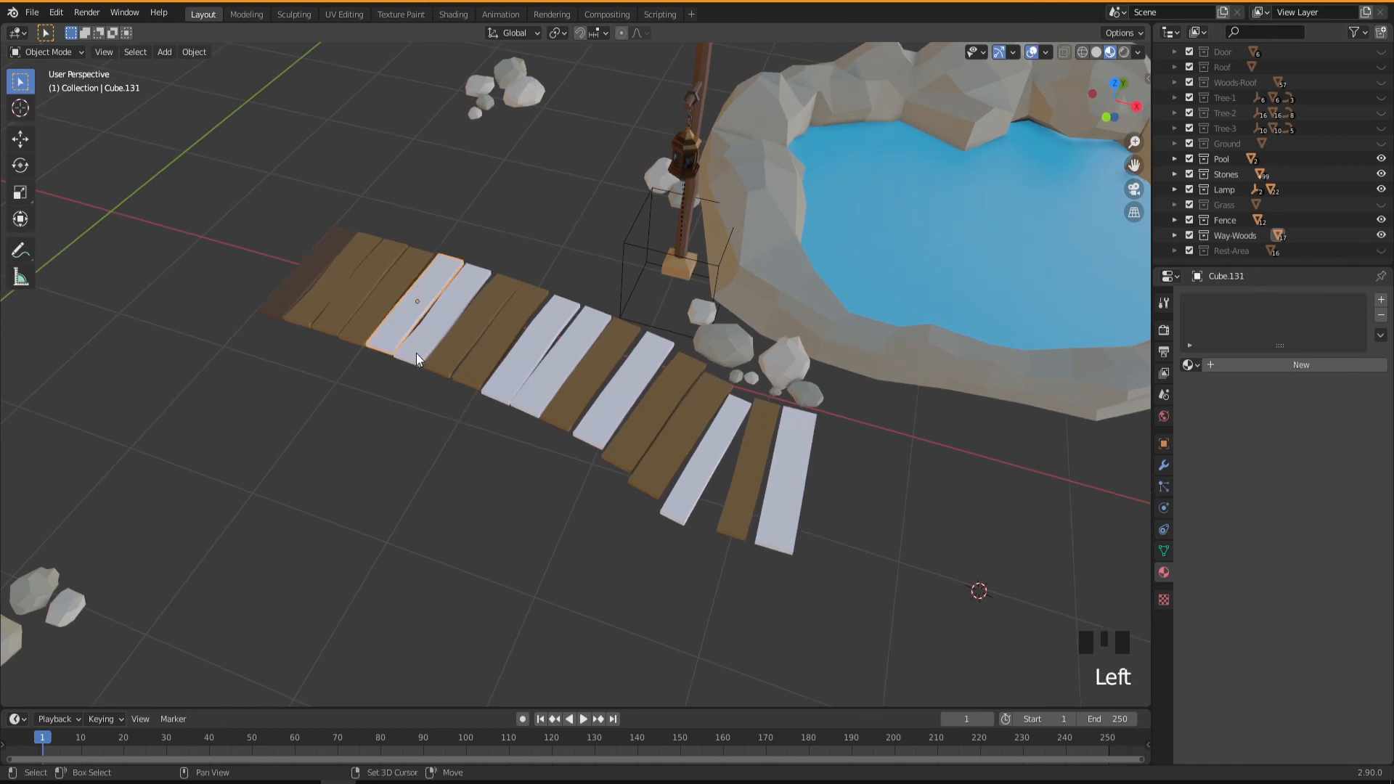
shift+click(416, 353)
shift+click(491, 394)
shift+click(537, 407)
shift+click(596, 427)
shift+click(677, 498)
shift+click(787, 504)
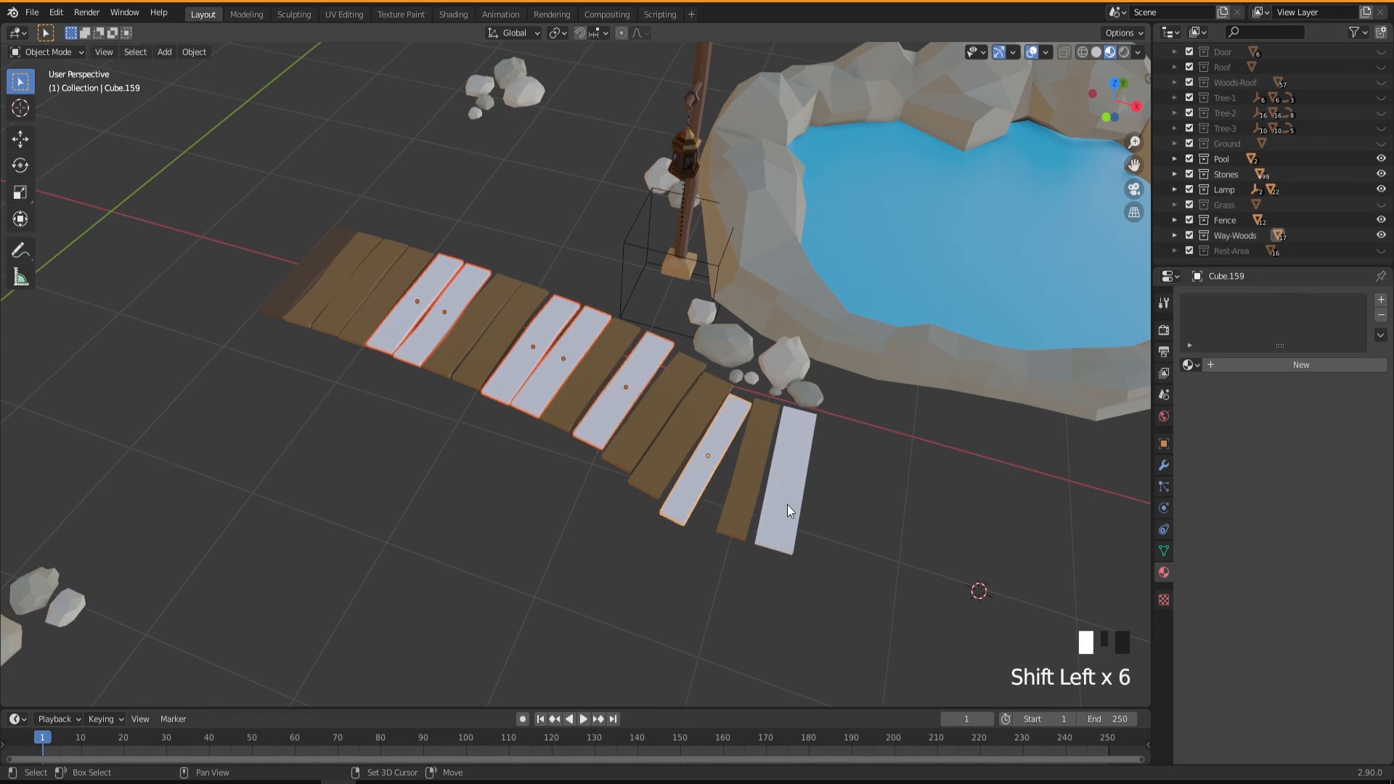
click(1195, 364)
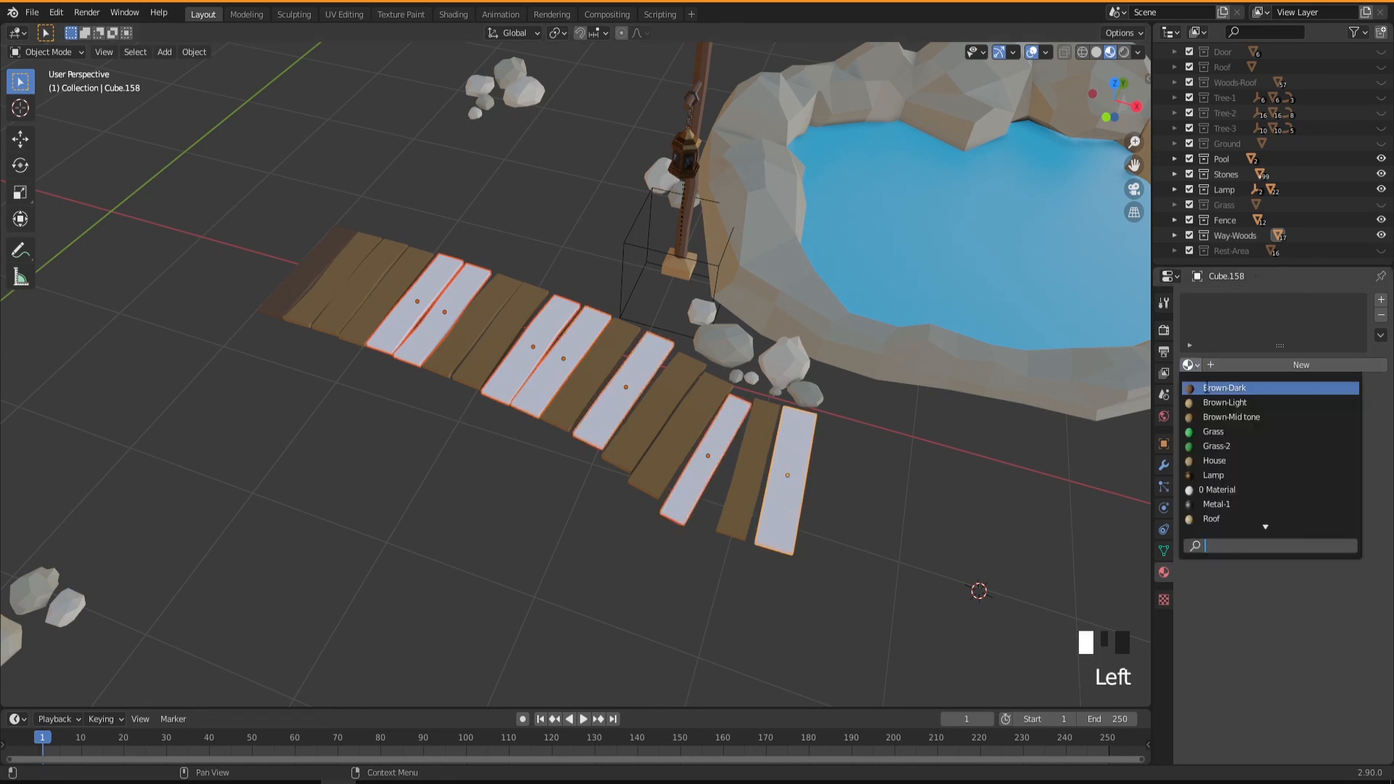
click(1234, 333)
click(1380, 335)
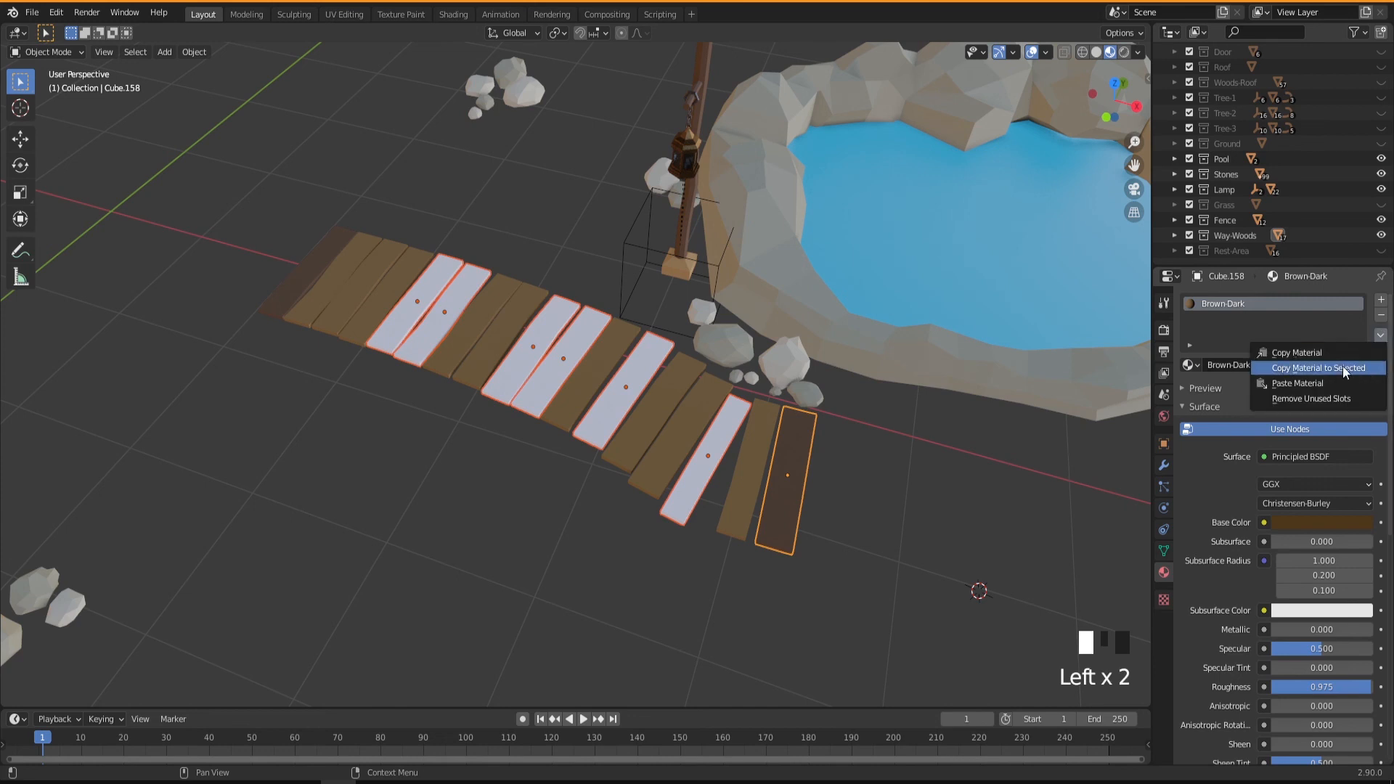
click(1296, 369)
Step: Show the Rest-Area collection and frame the wooden deck in front of the pool
middle_drag(554, 573, 571, 512)
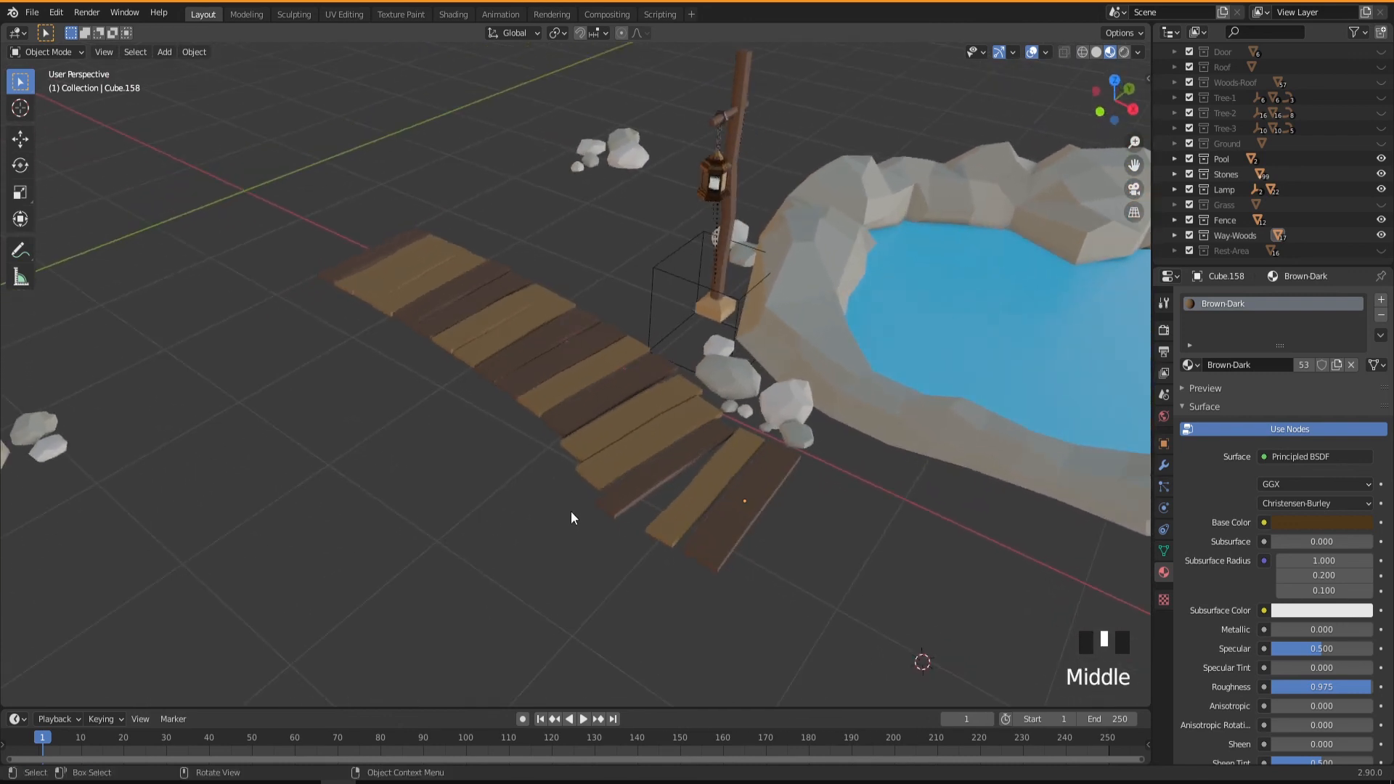
scroll(627, 538, down, 3)
shift+middle_drag(691, 590, 537, 473)
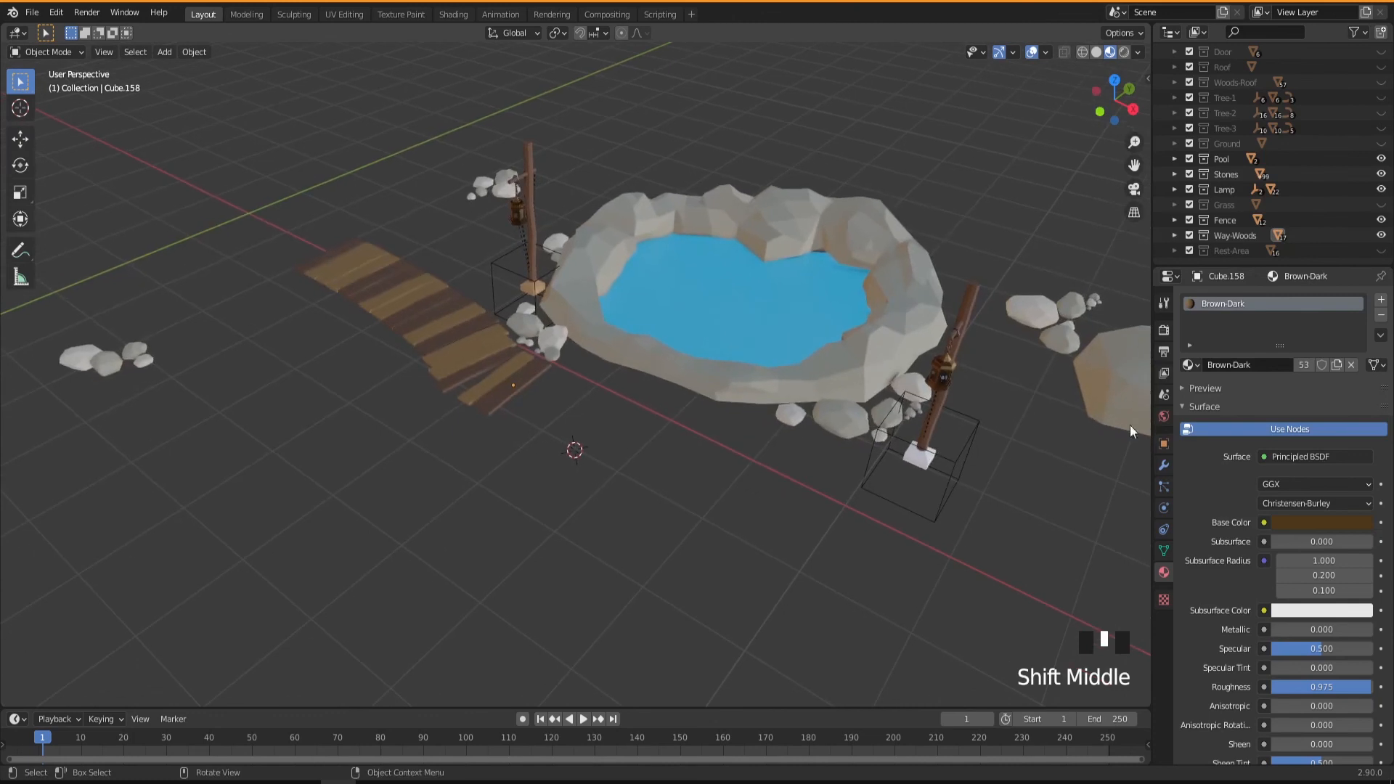
click(1381, 251)
middle_drag(794, 461, 674, 411)
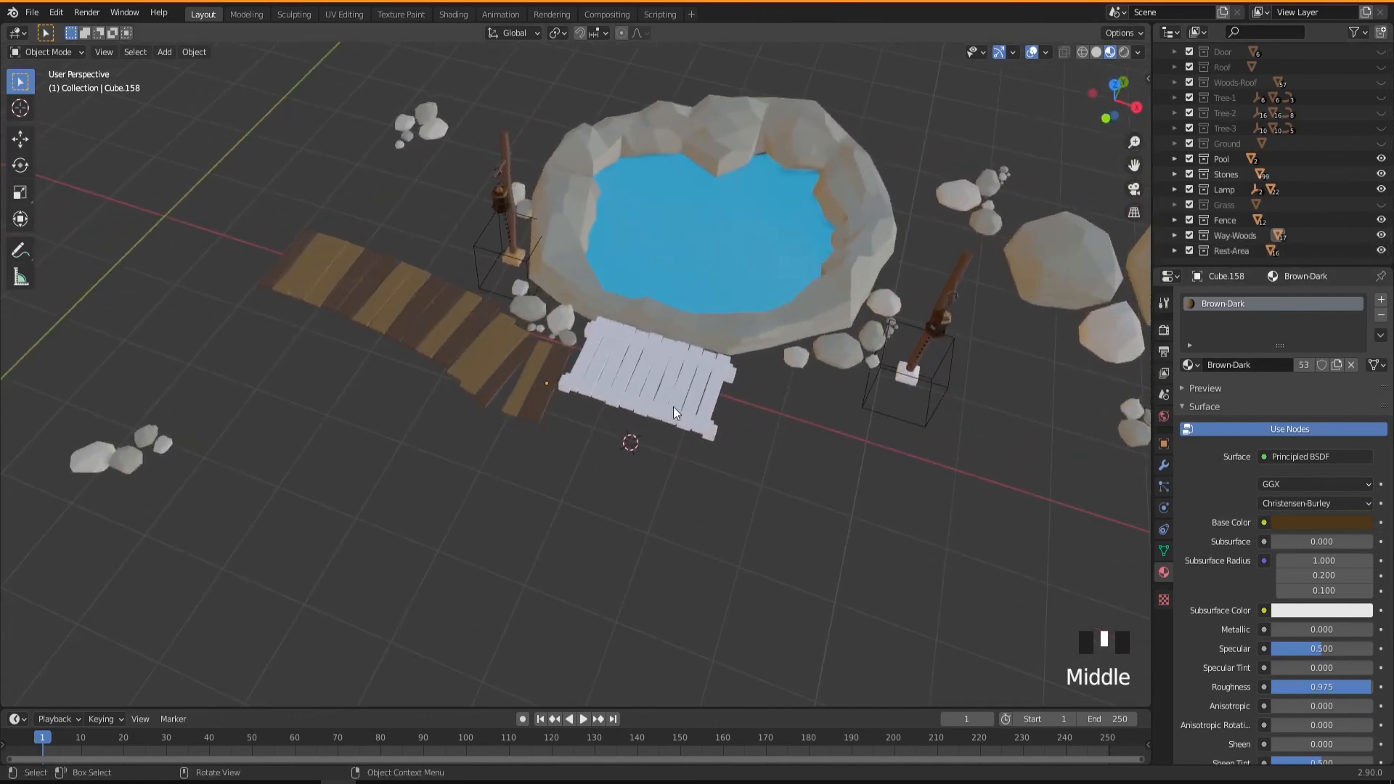
scroll(683, 468, up, 2)
middle_drag(682, 467, 682, 516)
Step: Select the deck's four corner support blocks and give them all the Brown-Dark material
click(646, 434)
shift+click(724, 381)
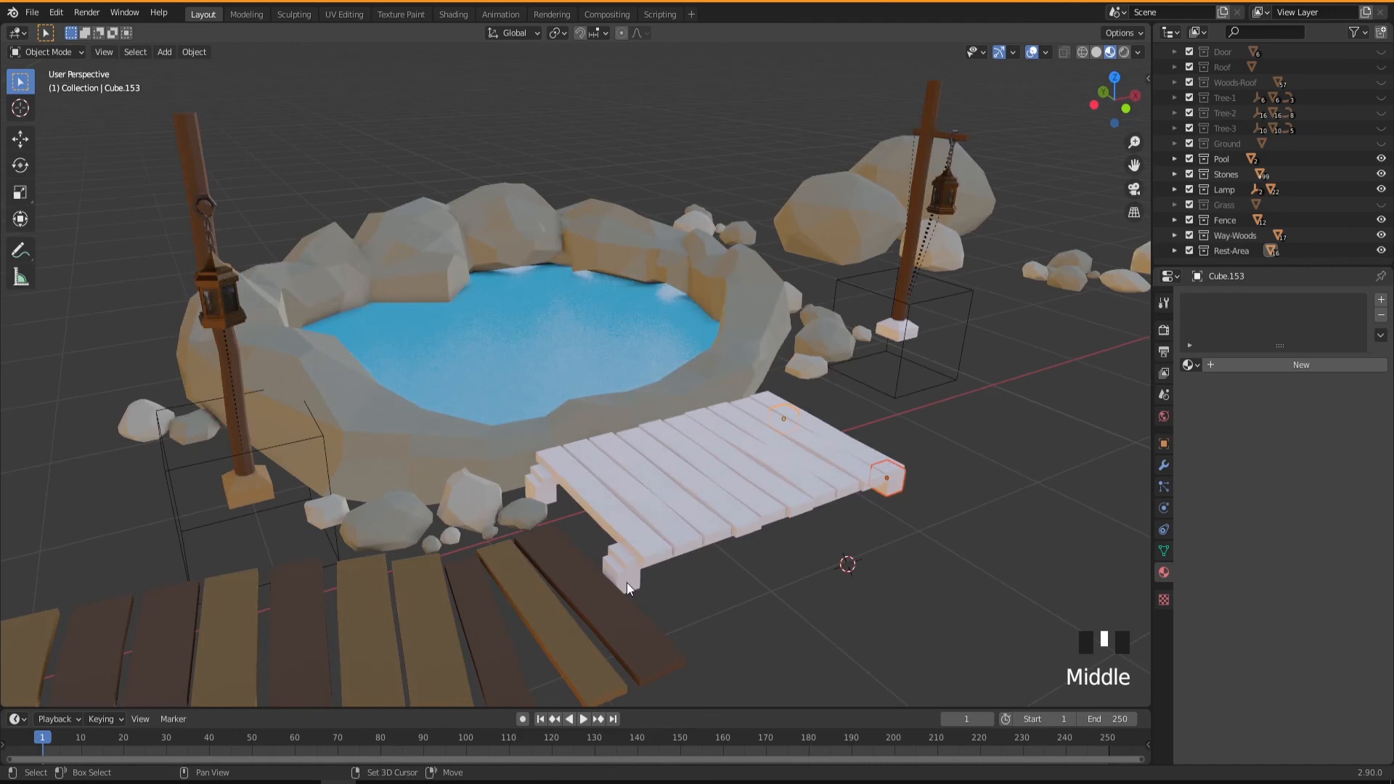
shift+click(605, 583)
shift+click(555, 494)
middle_drag(768, 552, 733, 546)
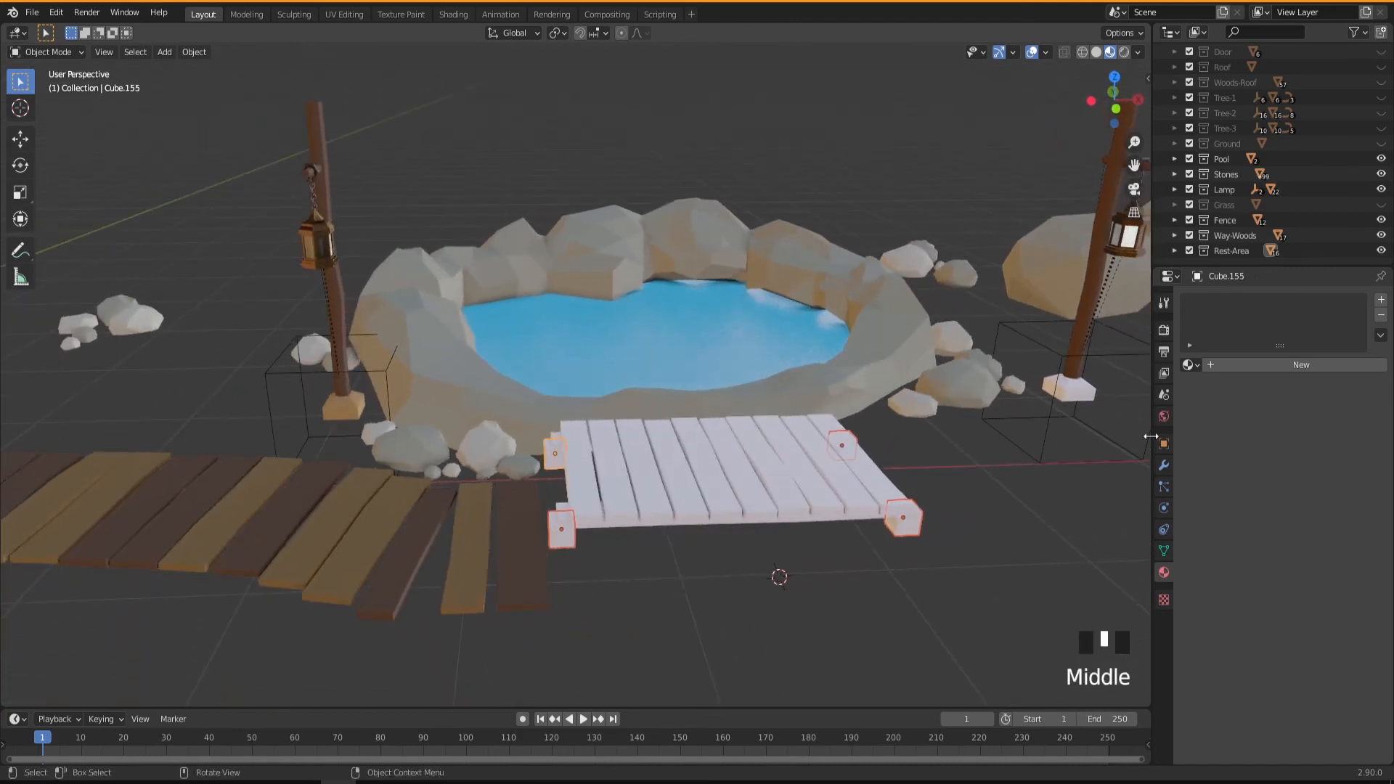
click(1195, 366)
click(1215, 388)
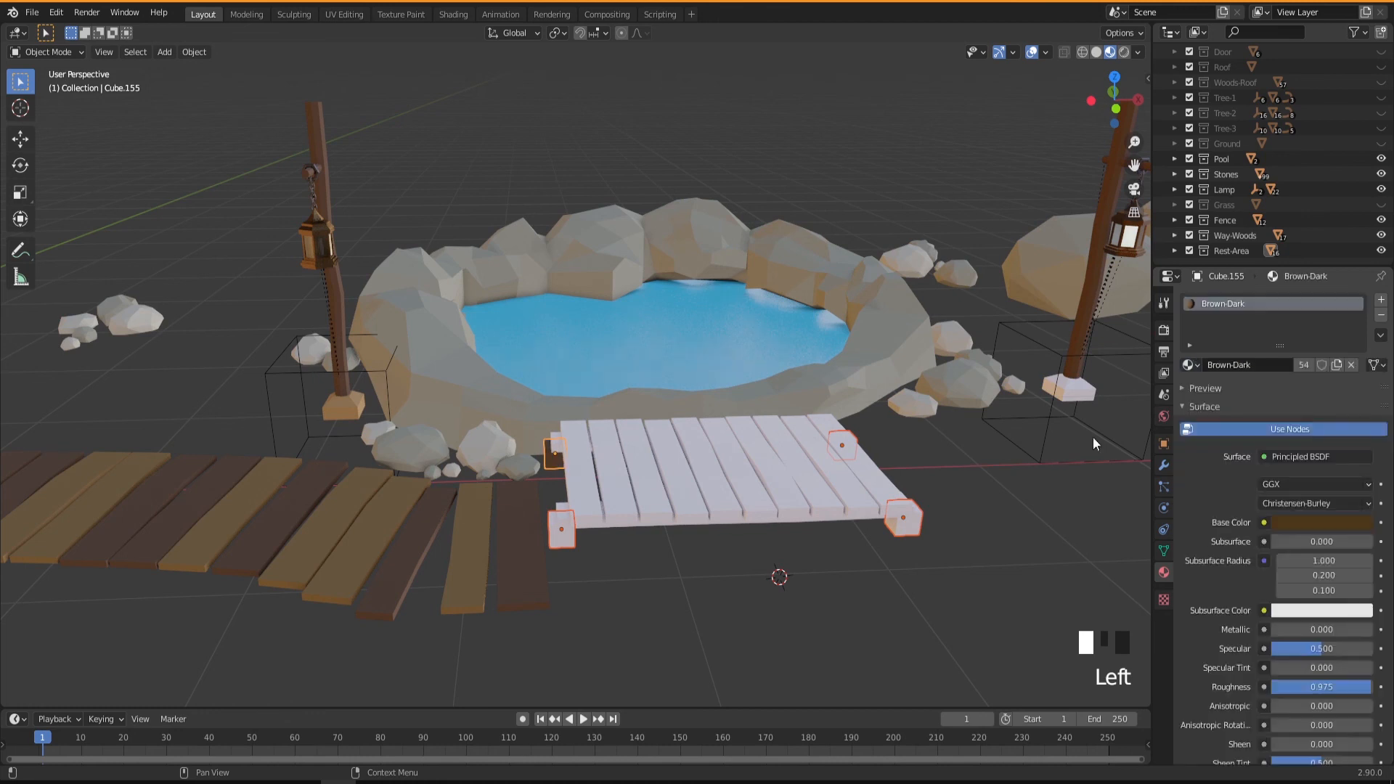
click(1381, 335)
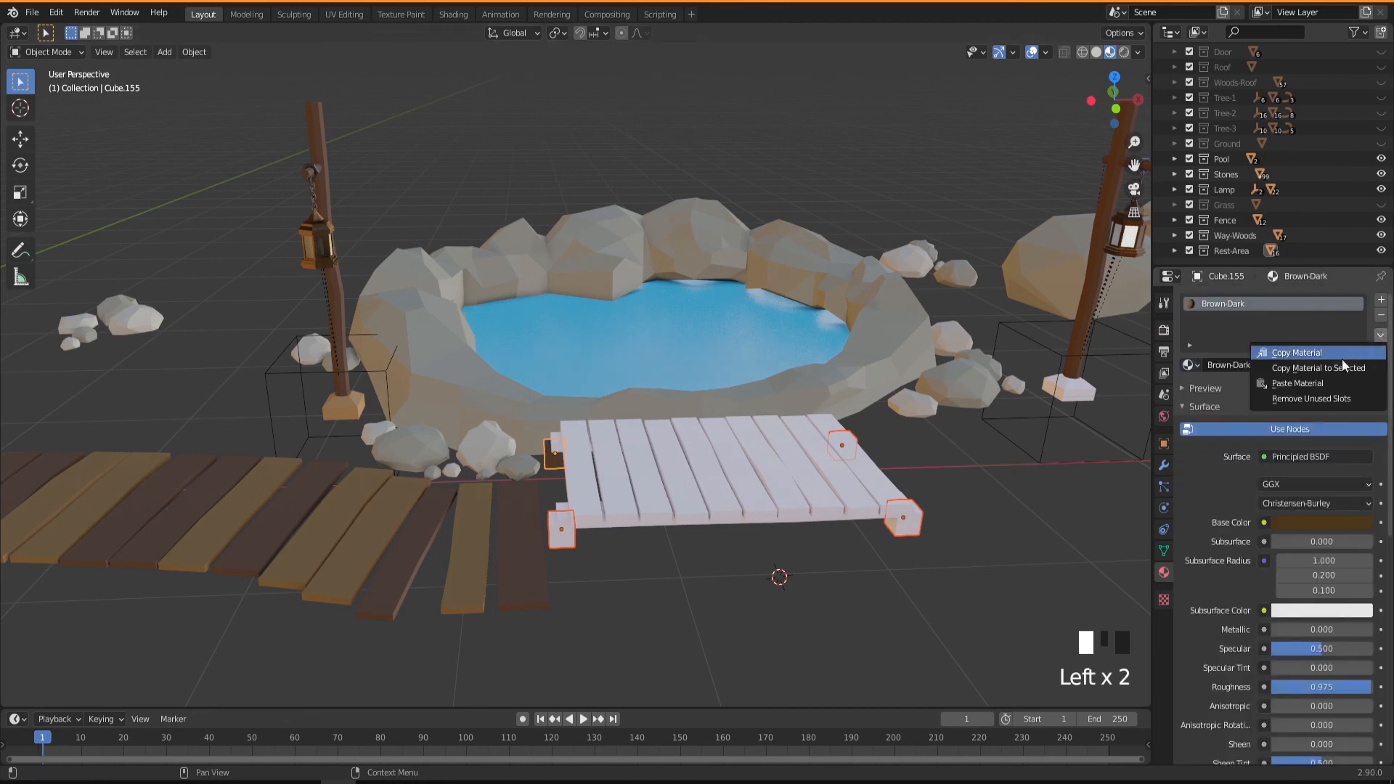
click(1300, 384)
Step: Assign Brown-Dark to the deck's front support beam and Brown-Mid tone to the beam on the pool side
click(689, 597)
middle_drag(715, 586, 603, 565)
click(580, 534)
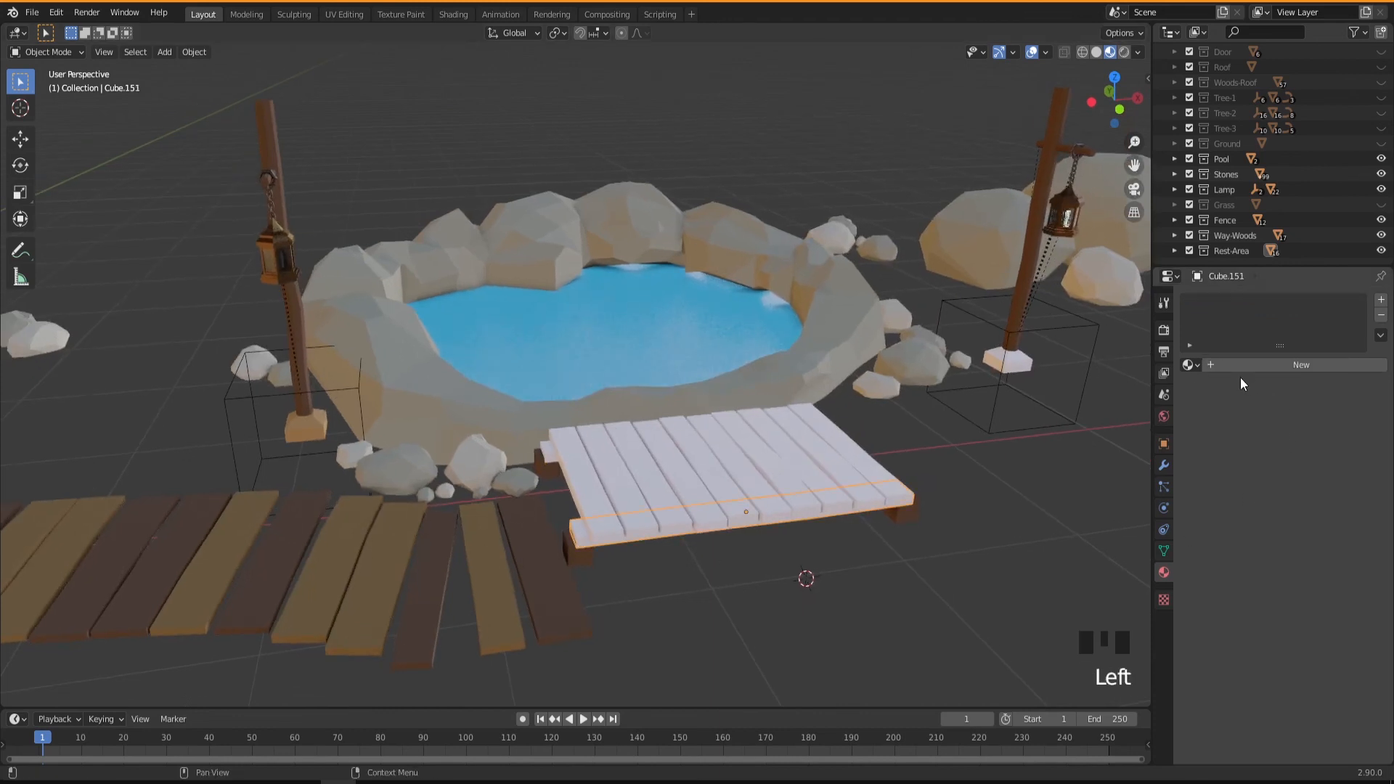
click(1190, 364)
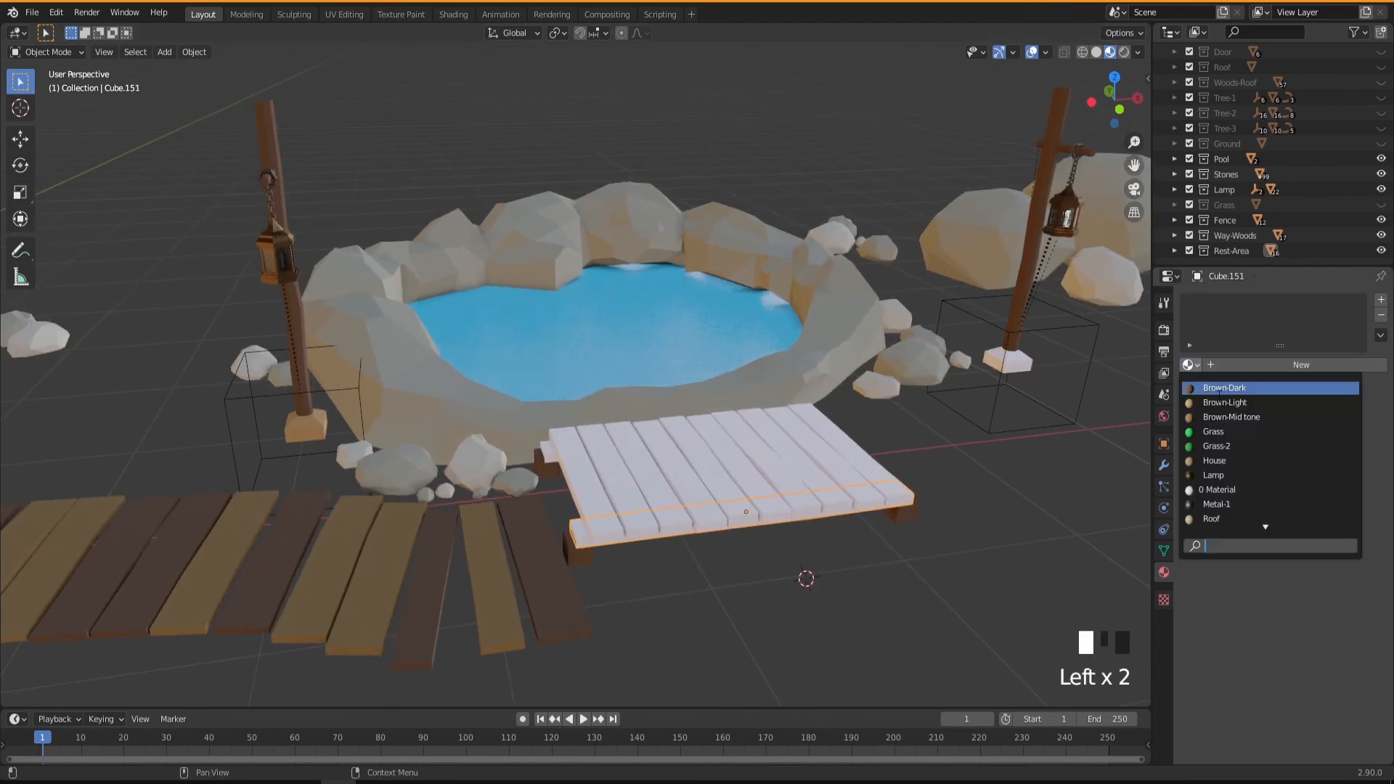
click(1224, 388)
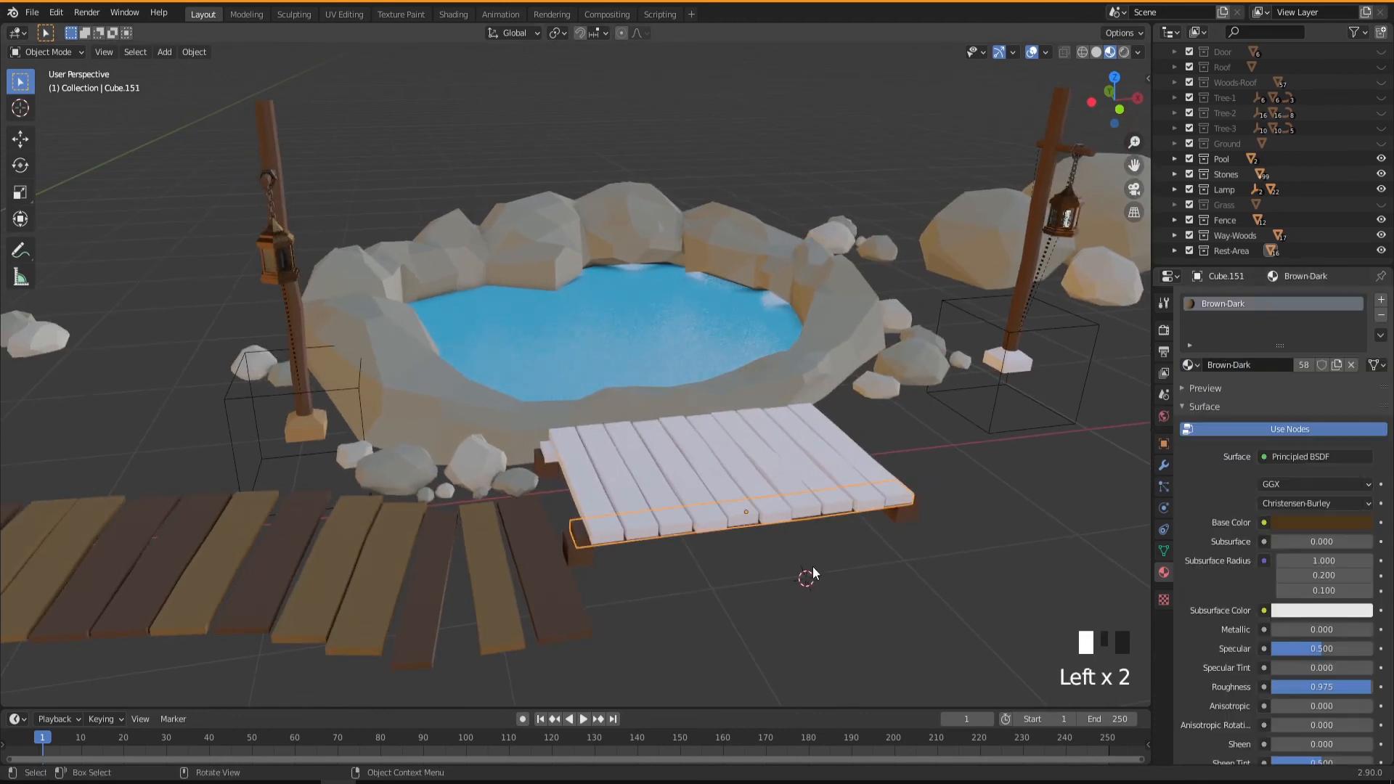
click(546, 454)
click(1191, 364)
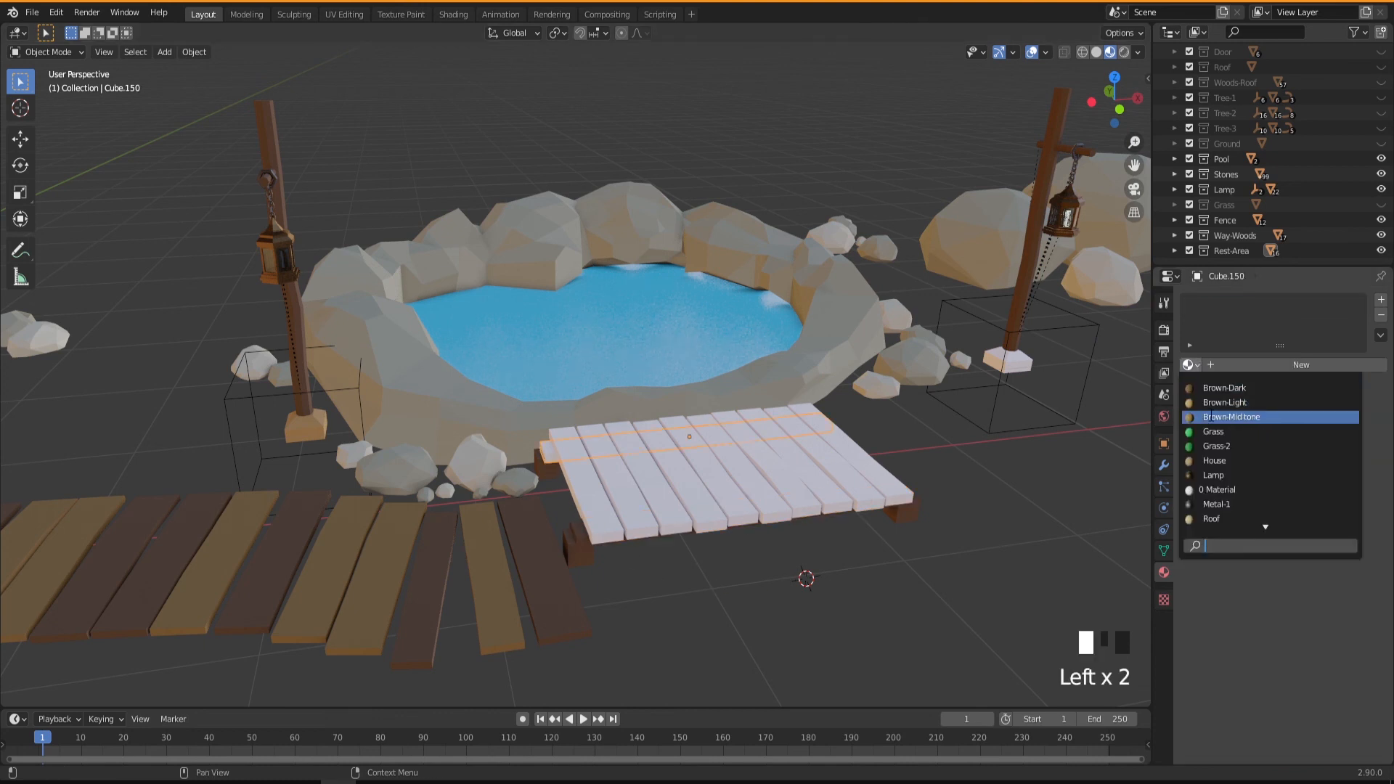
click(1231, 417)
Step: Select five non-uniformly spaced deck planks, including the outermost one away from the walkway, and give them all the Brown-Mid tone material
middle_drag(951, 547, 785, 533)
click(784, 530)
shift+click(716, 508)
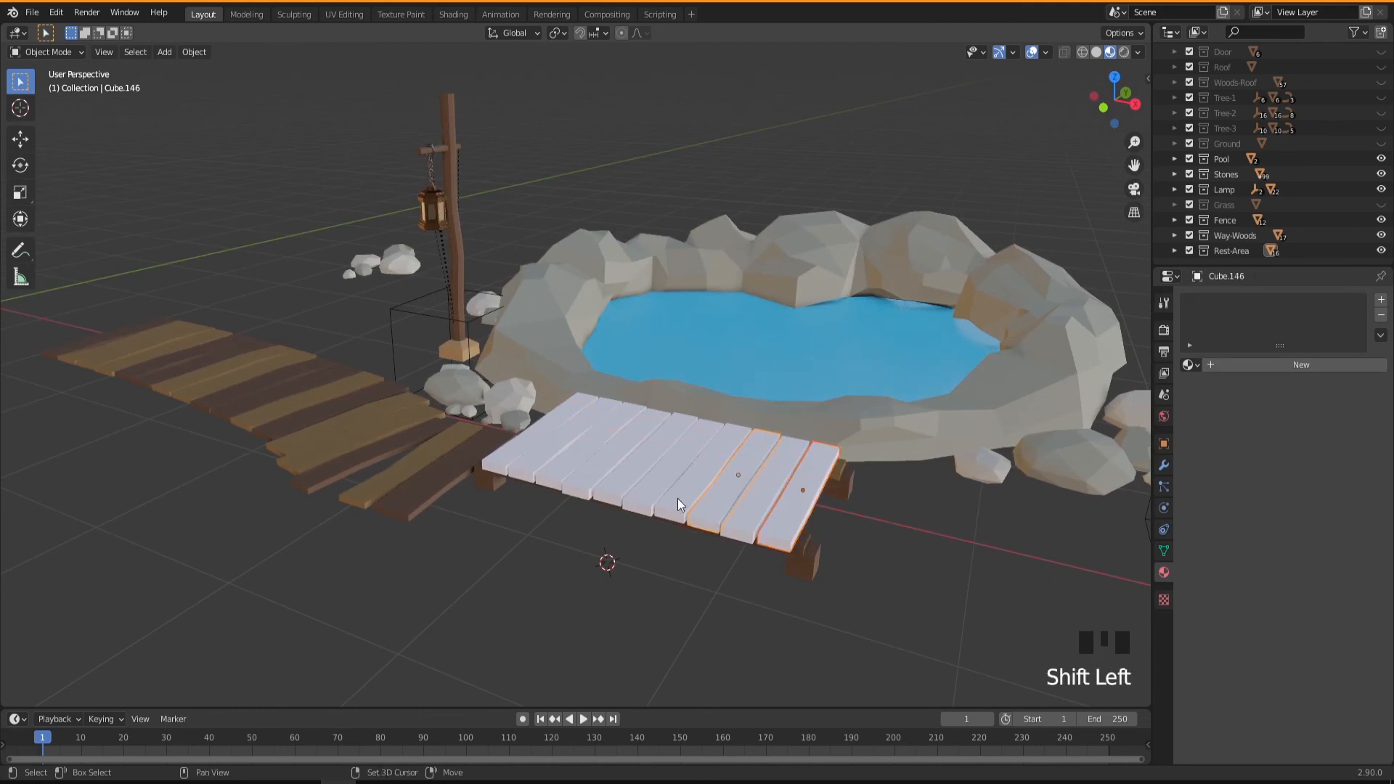
shift+click(669, 499)
shift+click(598, 471)
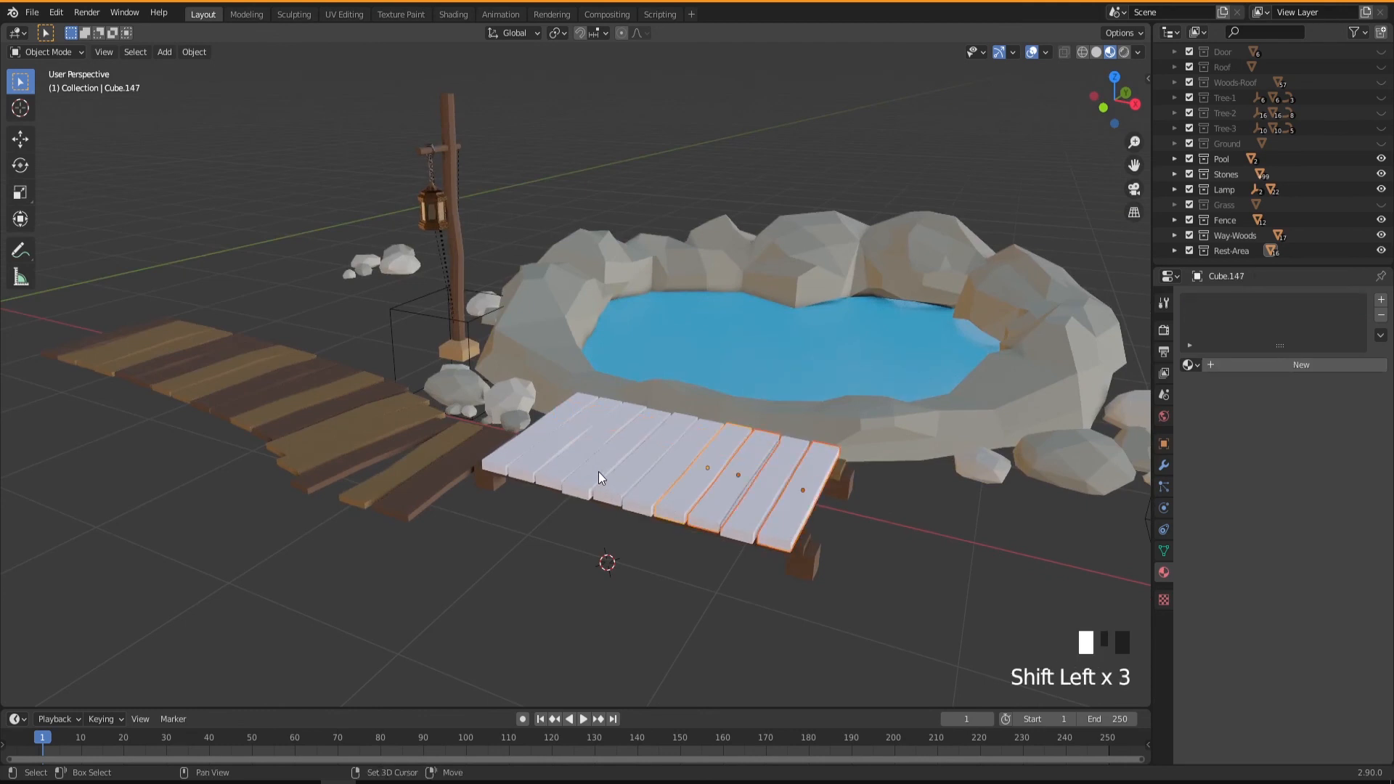
shift+click(530, 455)
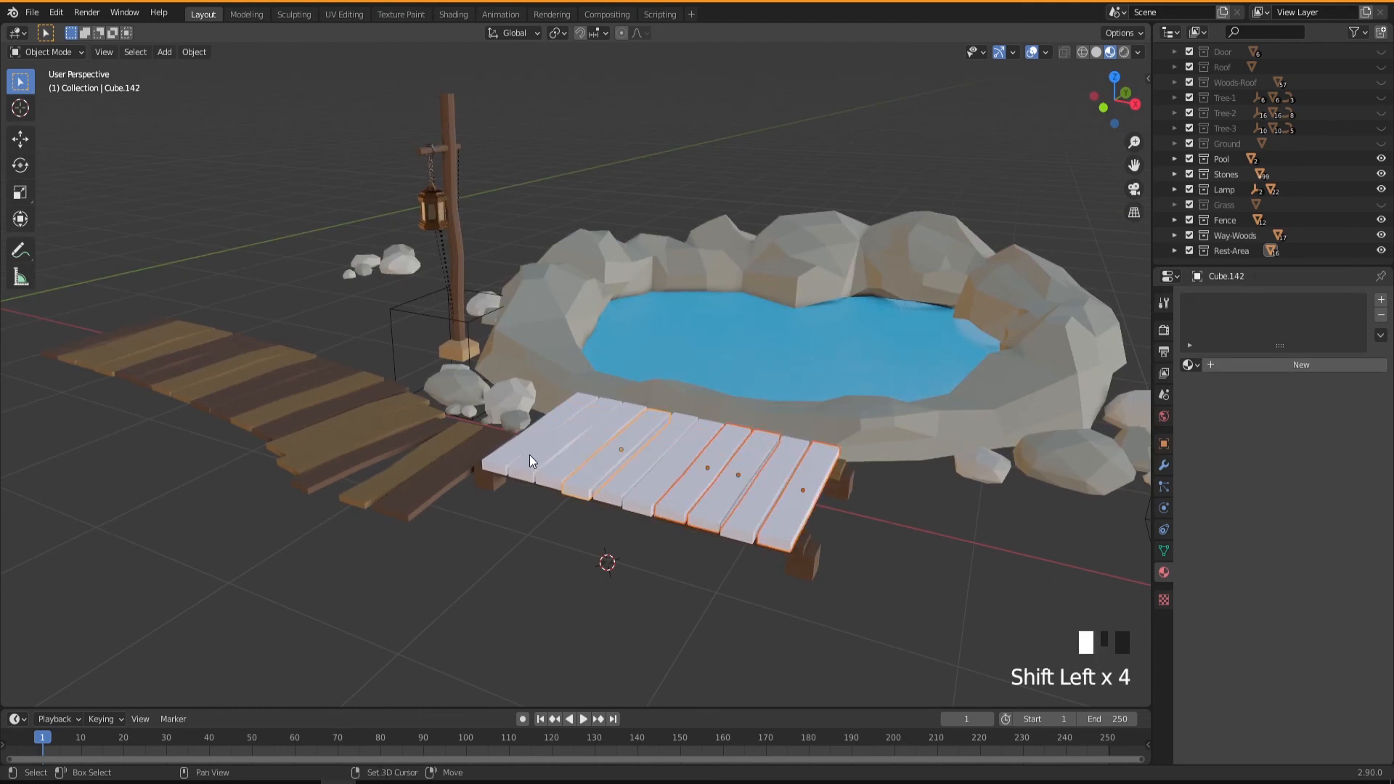
click(1198, 365)
click(1231, 417)
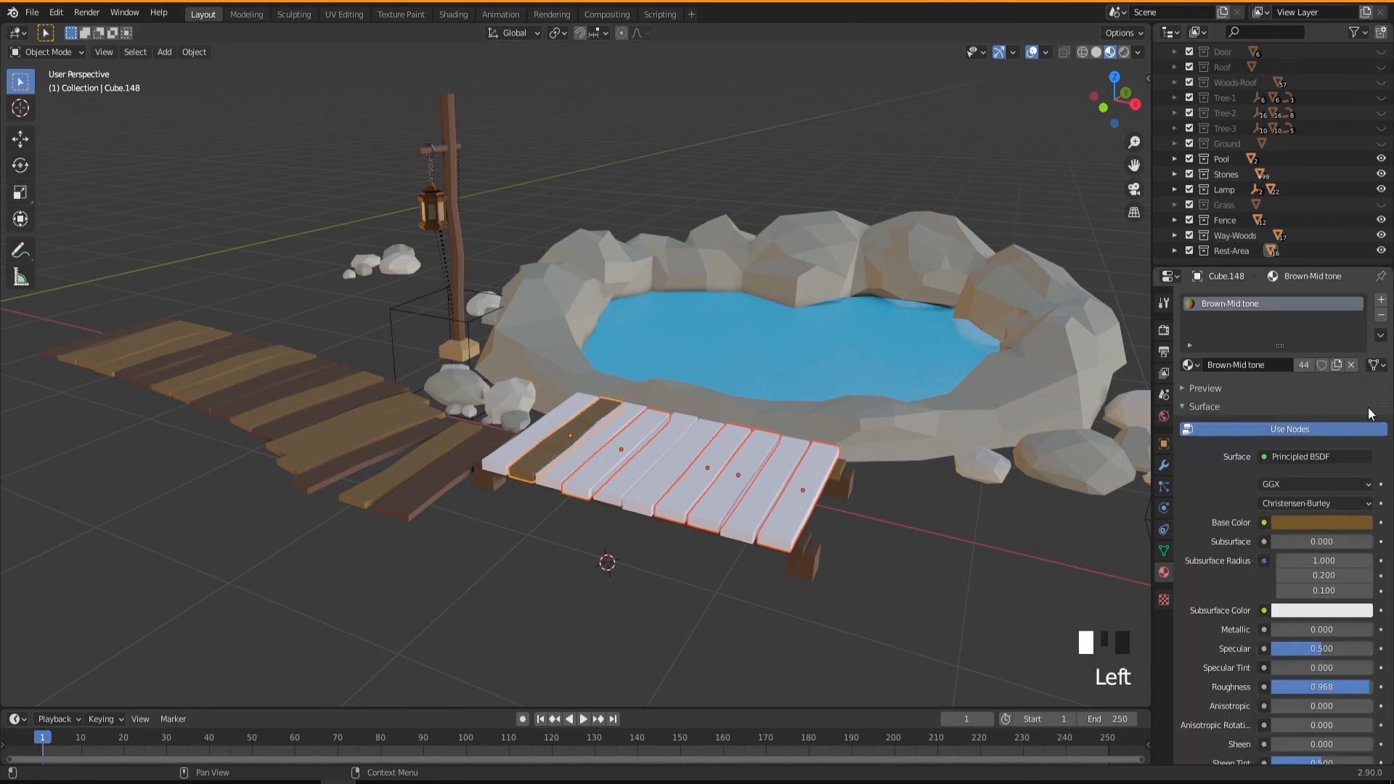
click(1381, 336)
click(1318, 367)
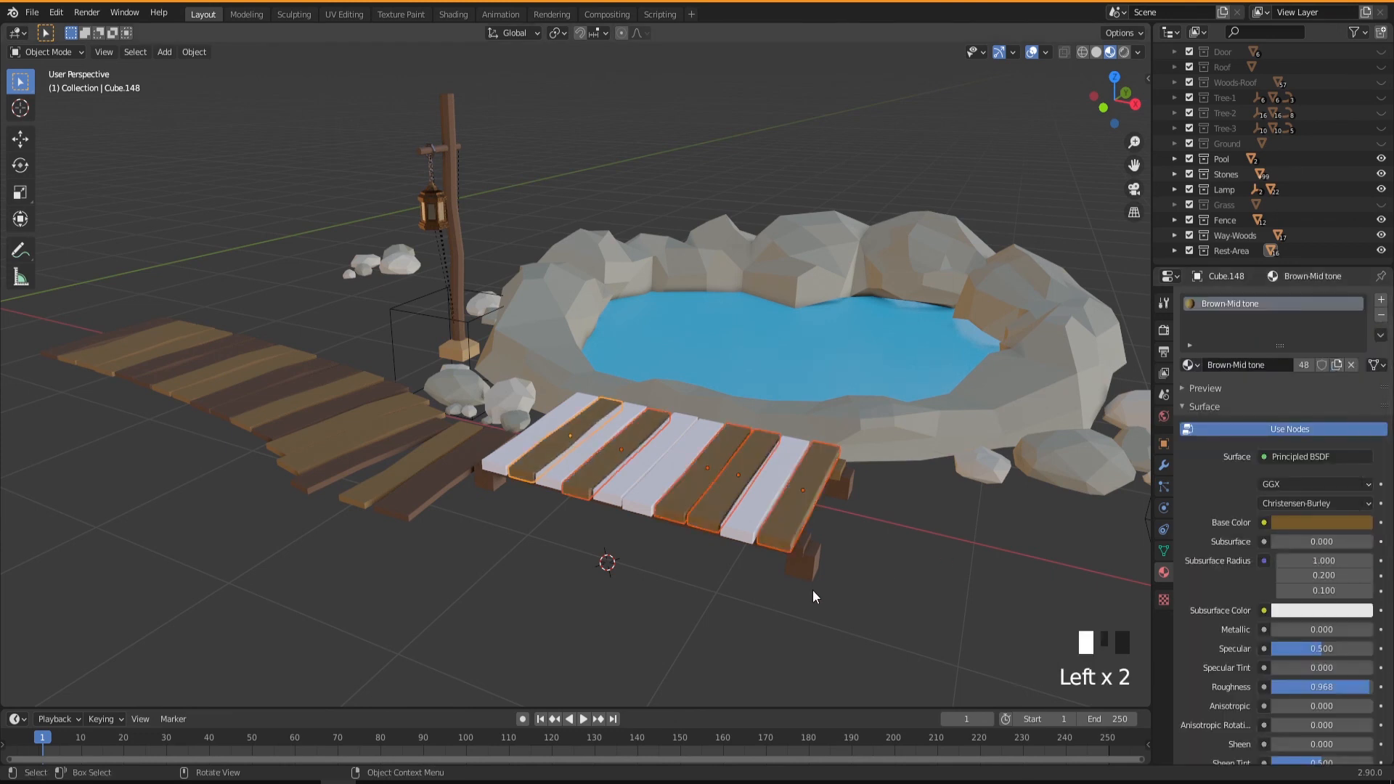
click(802, 563)
Step: Select the deck's five remaining white planks, assign Brown-Dark to the active one and copy that material to the other selected planks
mouse_move(752, 603)
middle_down()
mouse_move(730, 604)
mouse_move(743, 614)
middle_up()
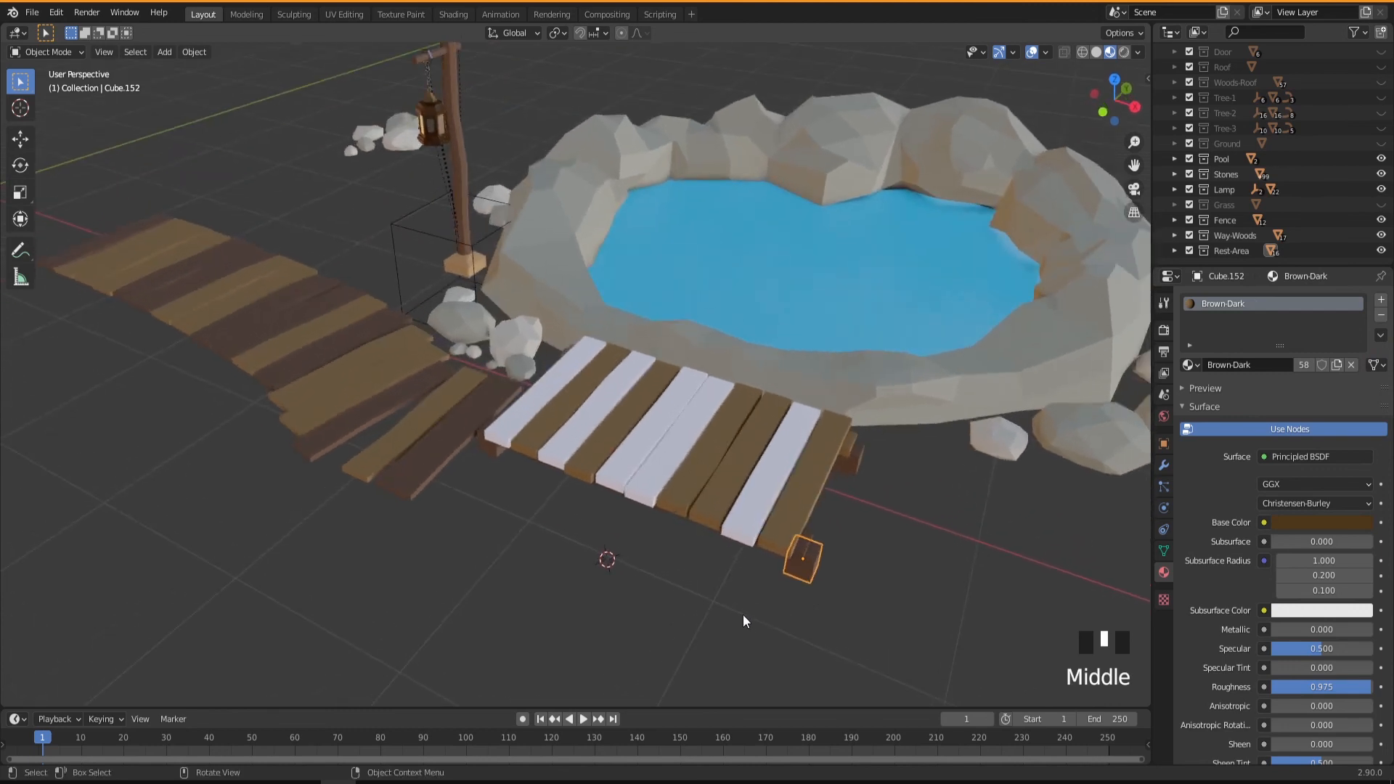
click(541, 399)
shift+click(577, 434)
shift+click(653, 468)
shift+click(653, 467)
shift+click(746, 506)
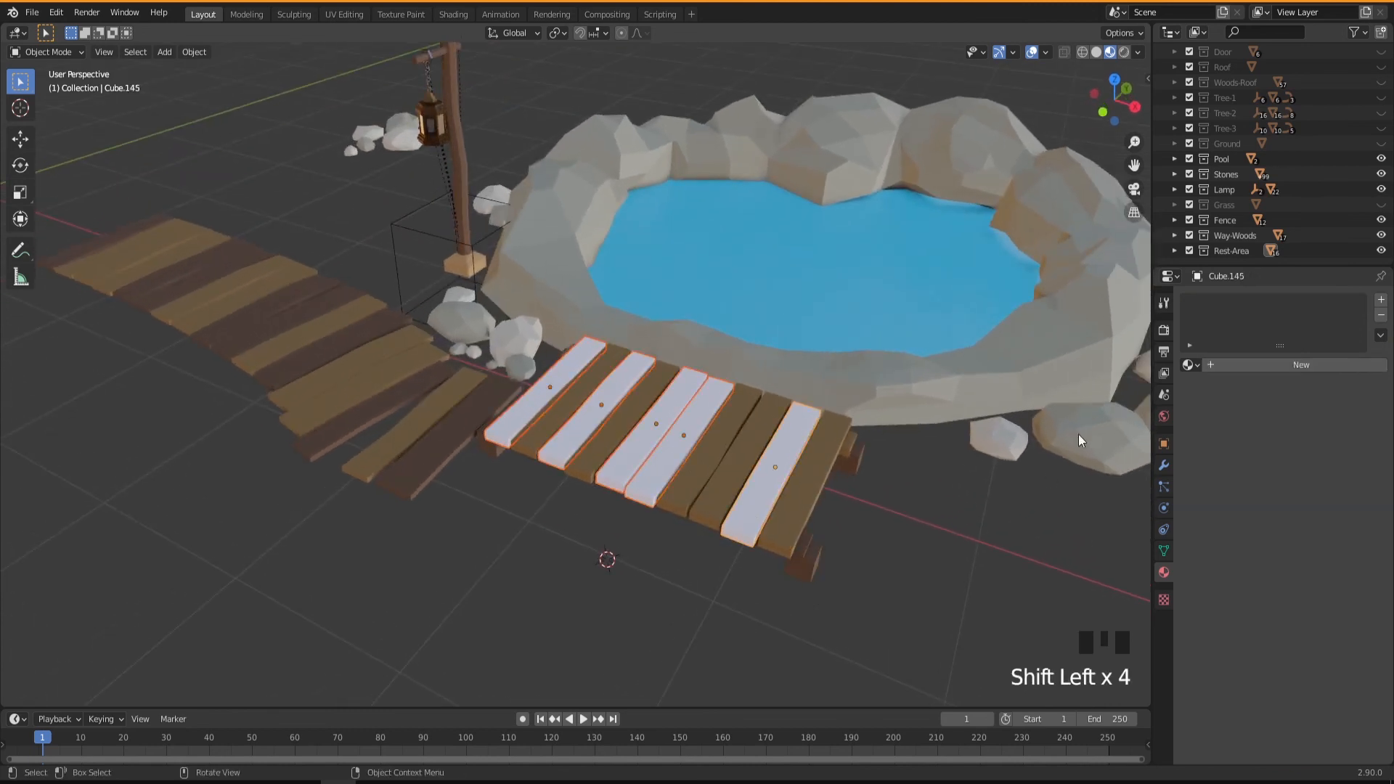
click(1191, 364)
click(1204, 387)
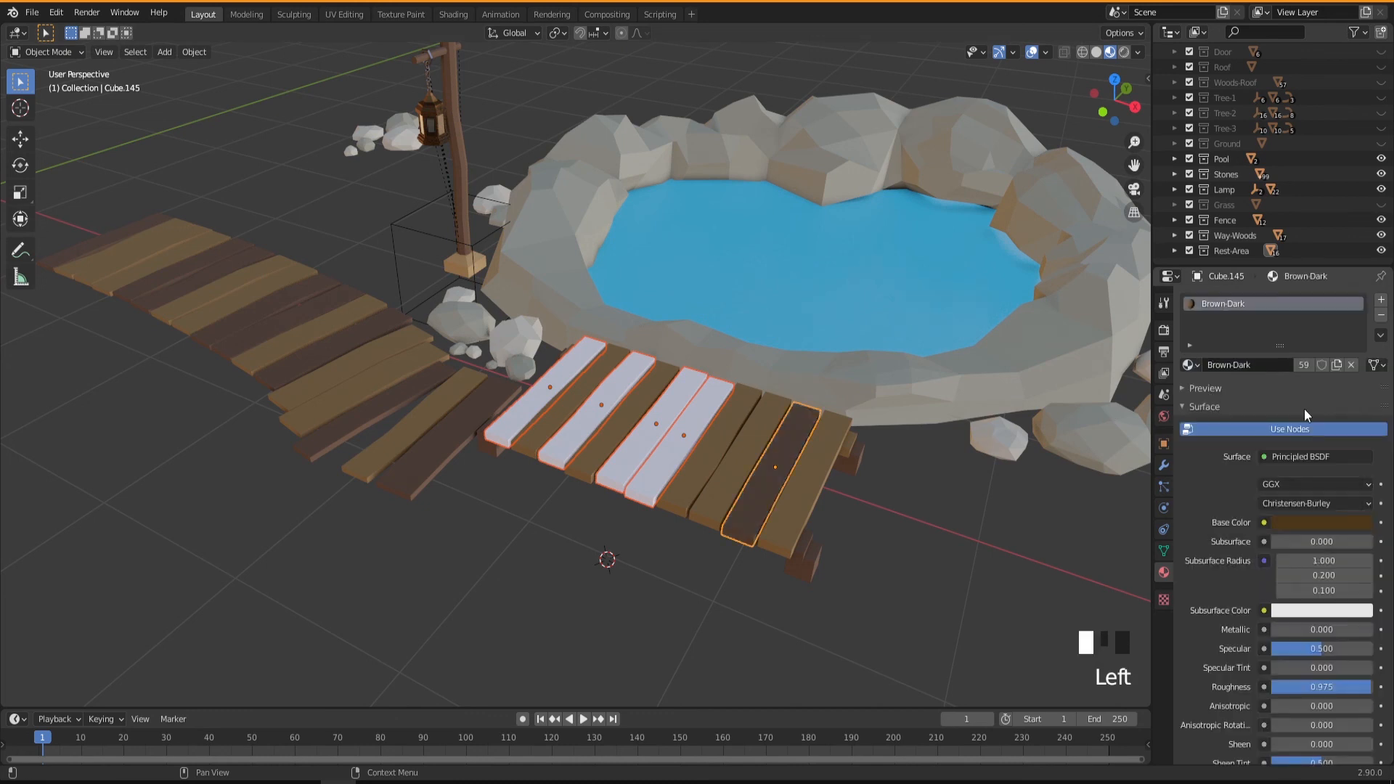
click(1381, 334)
click(1337, 369)
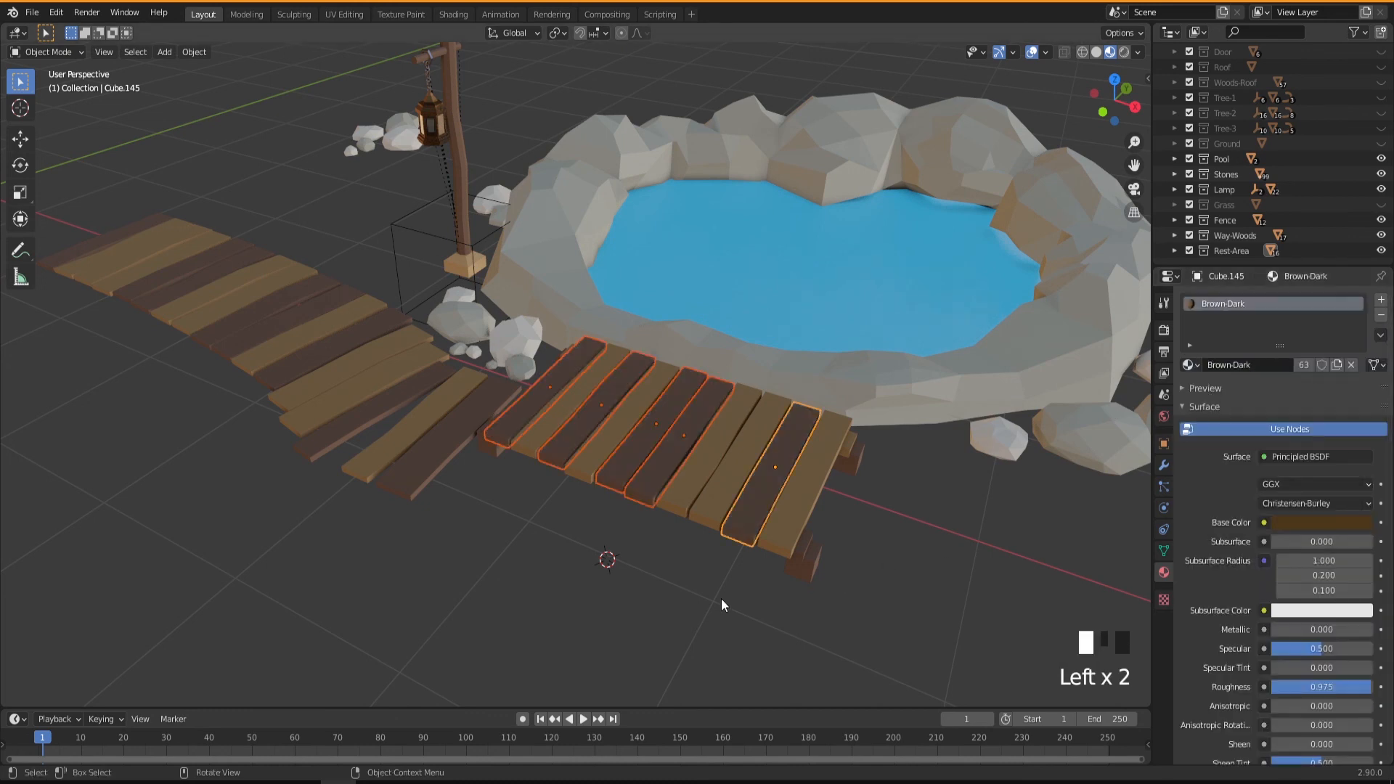
Step: Unhide the Tree-3, Tree-2, Tree-1, Woods-Roof, Roof and Door collections in the viewport
middle_drag(716, 614, 643, 491)
scroll(625, 587, down, 2)
scroll(646, 570, down, 2)
scroll(657, 537, down, 3)
shift+middle_drag(664, 555, 698, 435)
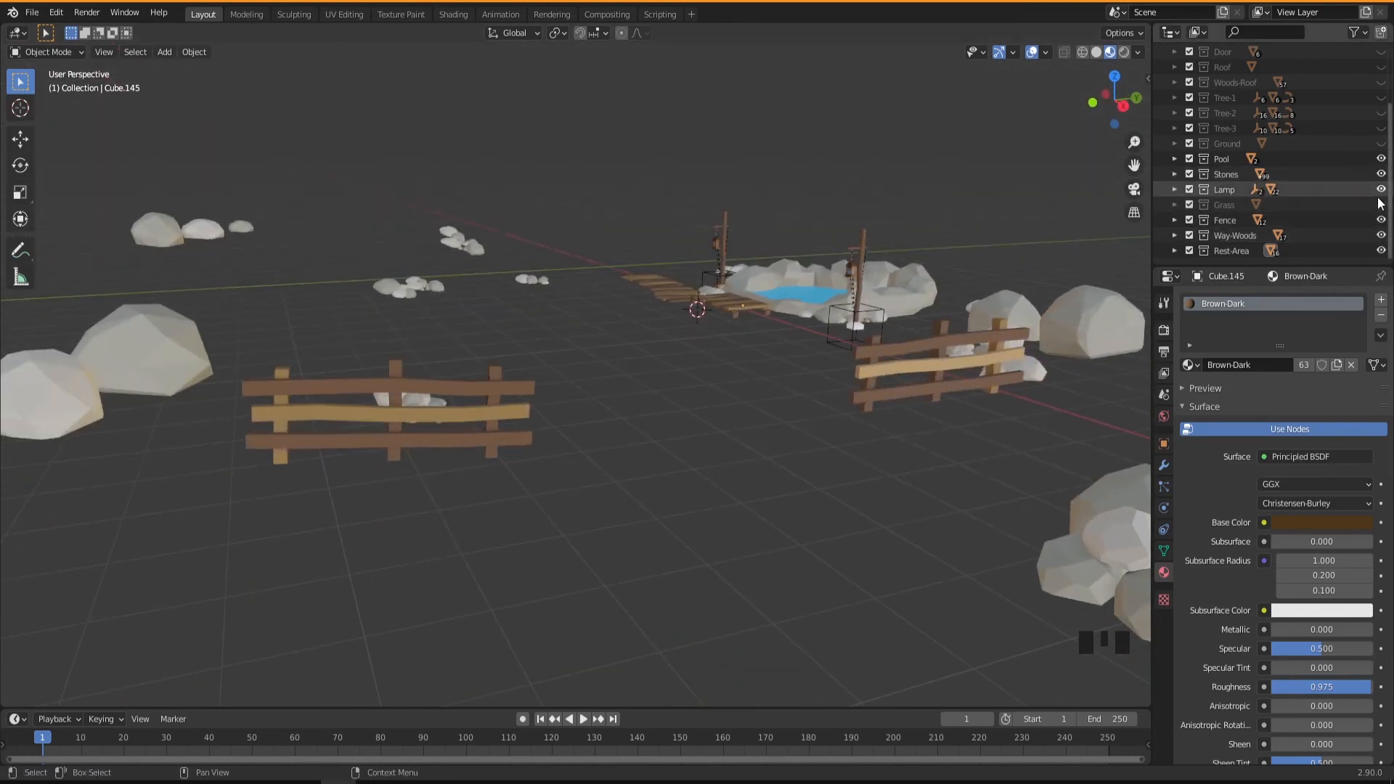
click(1380, 128)
click(1381, 113)
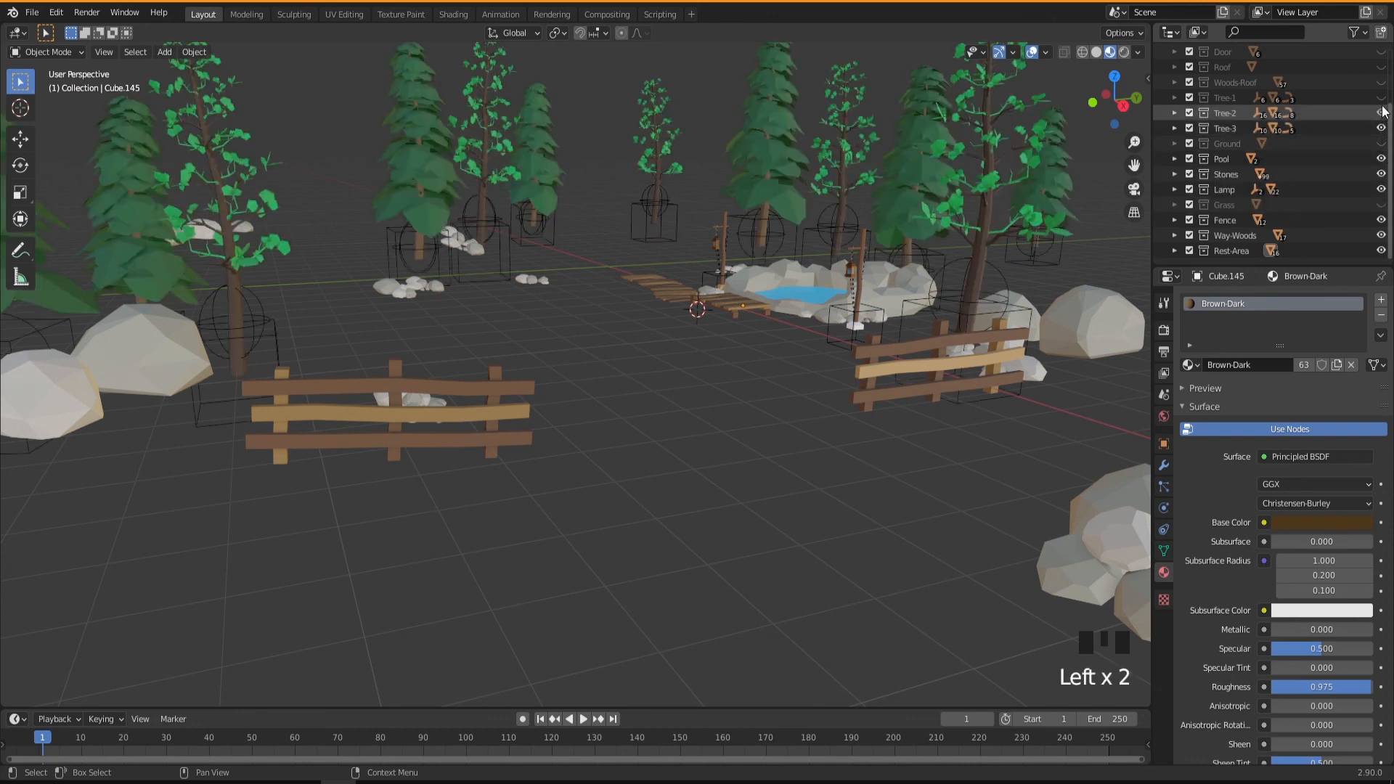
click(1382, 98)
click(1381, 83)
click(1381, 67)
click(1381, 51)
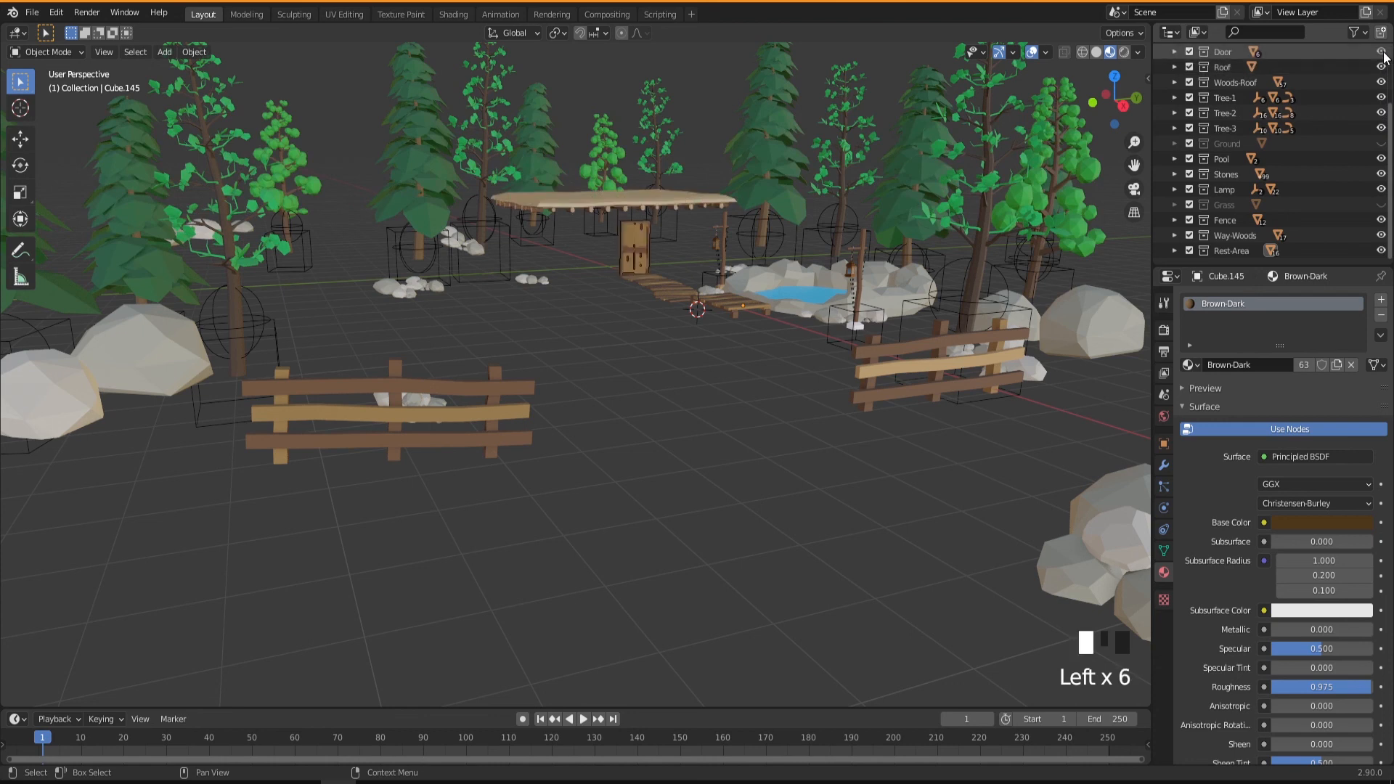
Step: Unhide the House, Windows and Ground collections and frame the whole scene with its terrain
scroll(739, 424, down, 2)
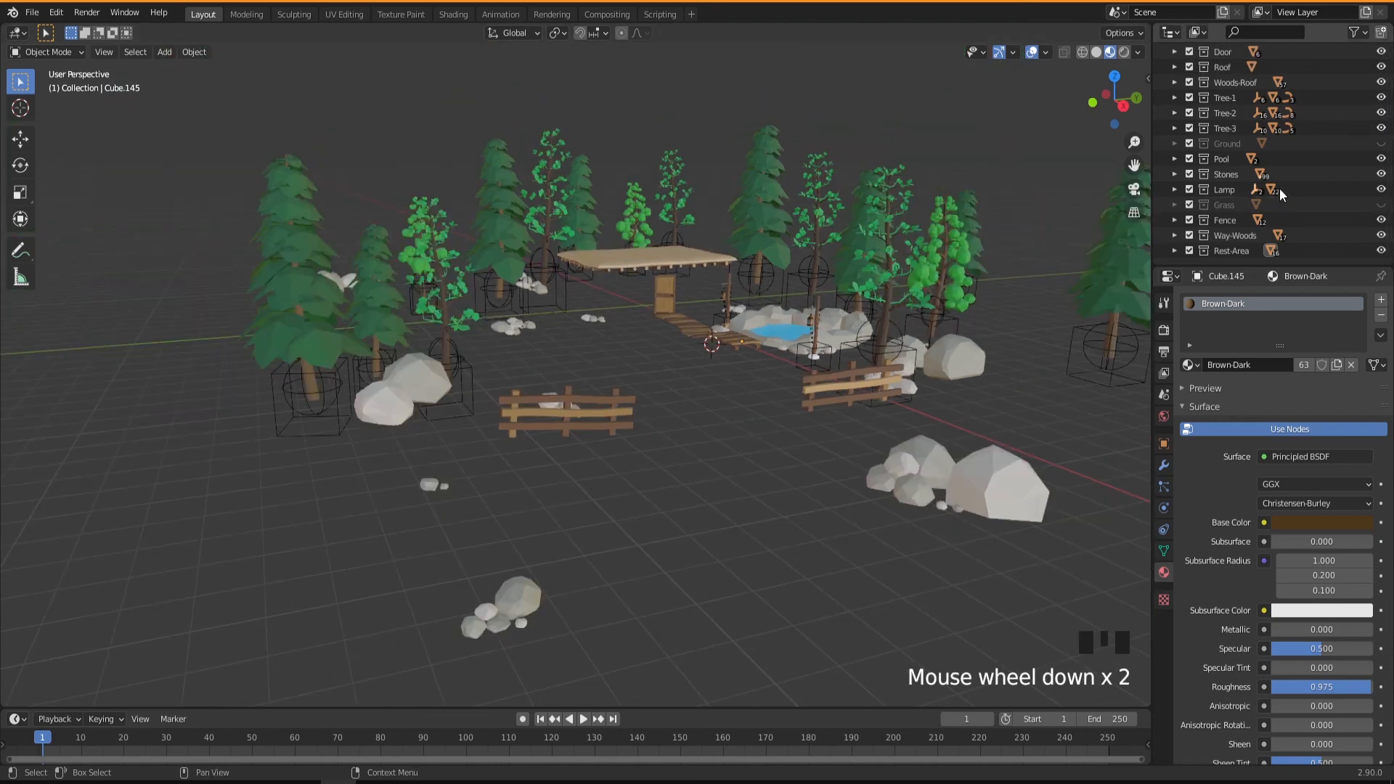
scroll(1280, 188, up, 3)
click(1381, 113)
click(1381, 98)
scroll(1335, 173, up, 2)
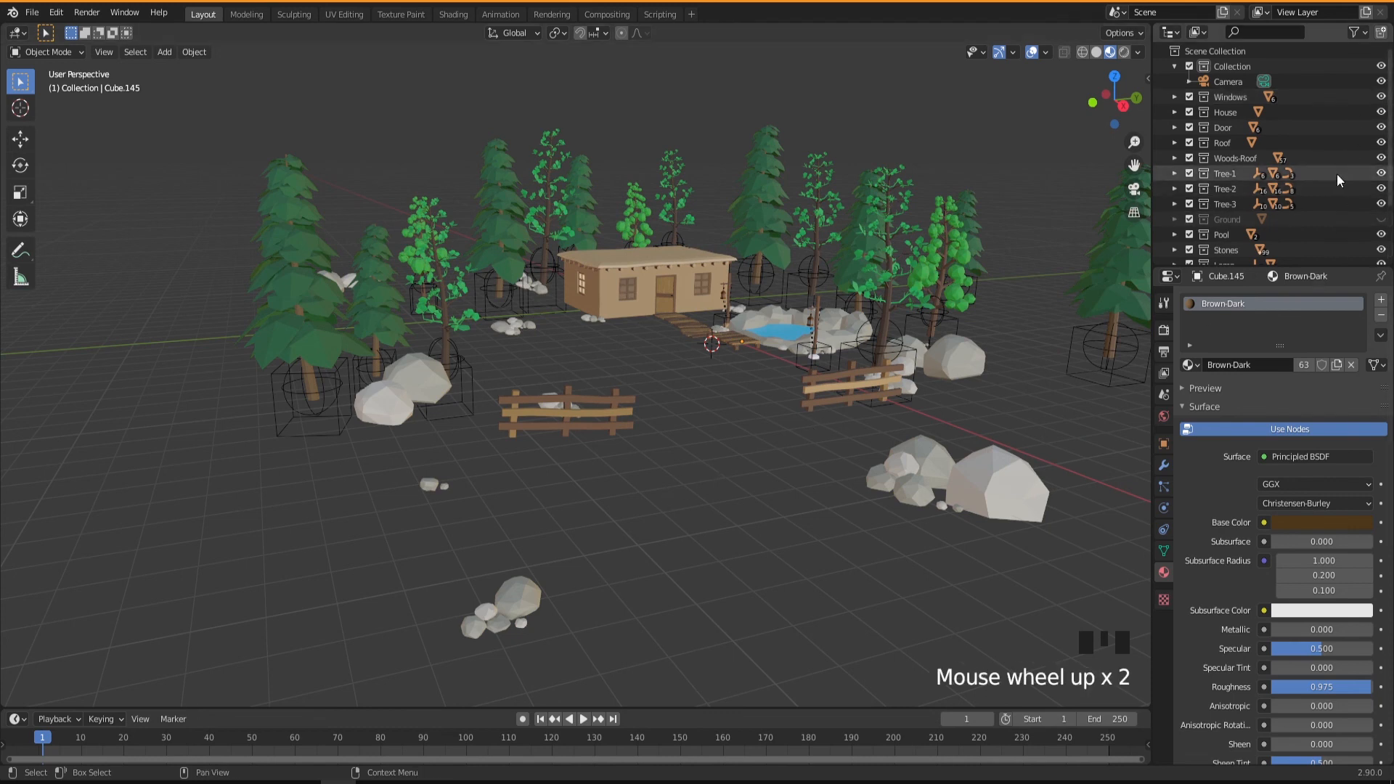
click(1381, 219)
middle_drag(673, 435, 646, 459)
middle_drag(647, 459, 608, 440)
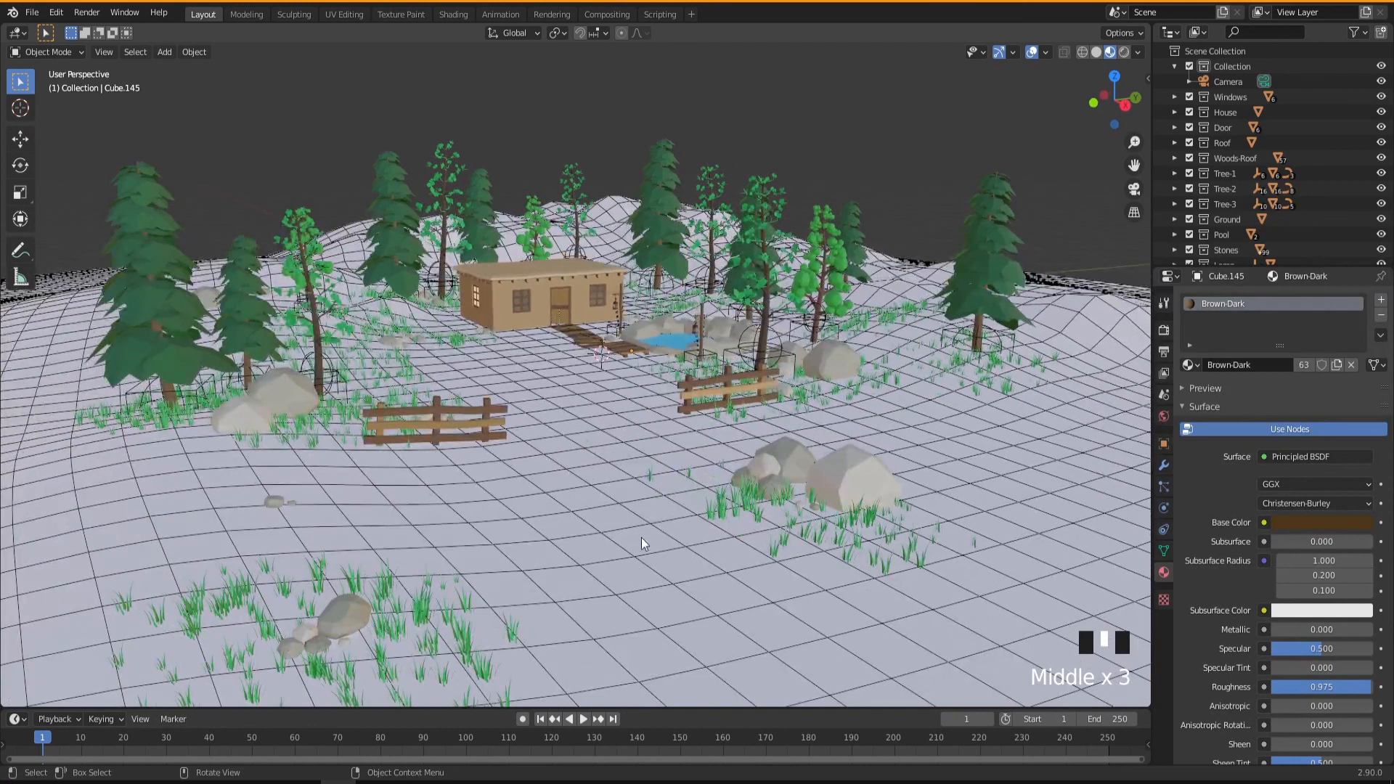